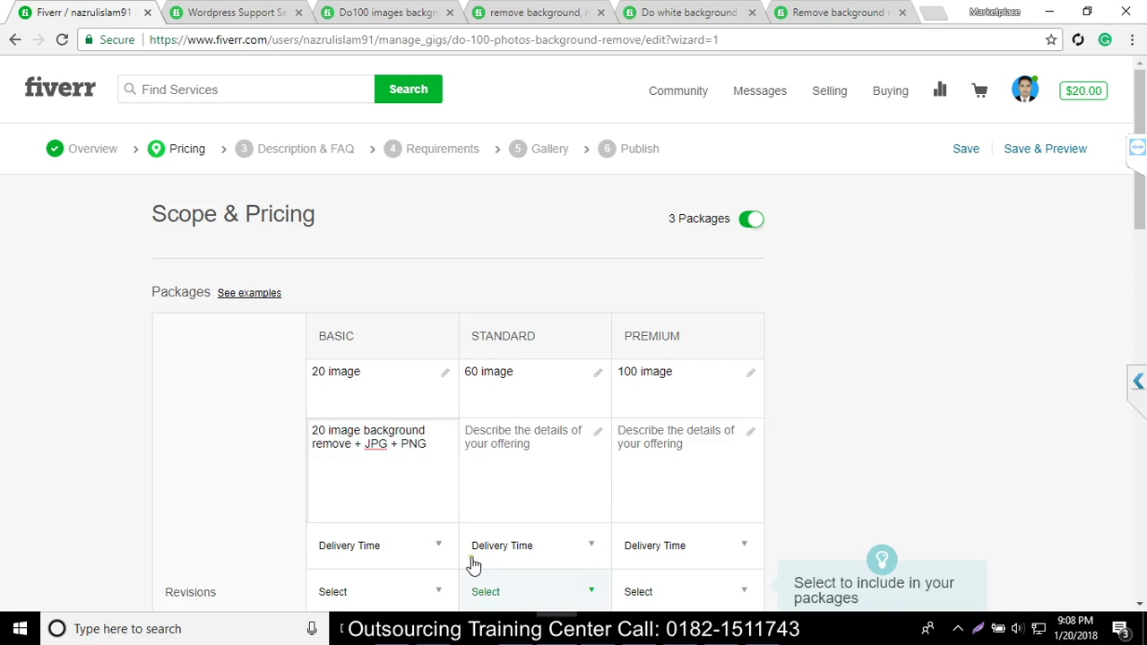
Step: Examine the package descriptions and comparison table of the competing "Do100 Images Background Remove Superfast" gig
left_click(356, 462)
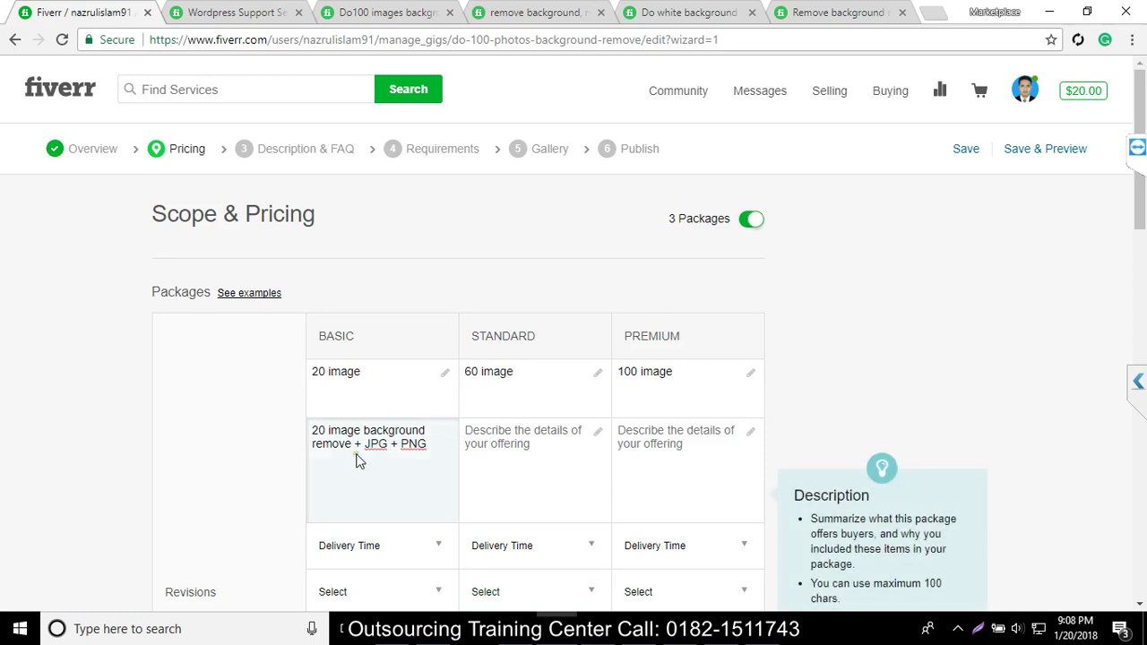
left_click(365, 9)
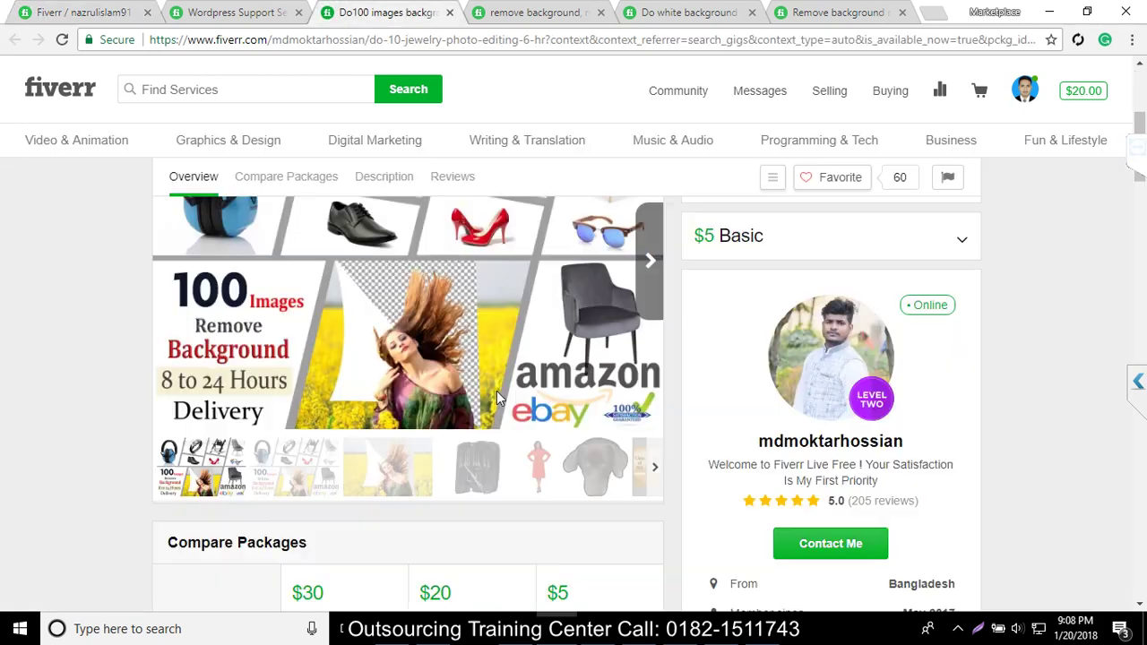
scroll(497, 391, "up", 4)
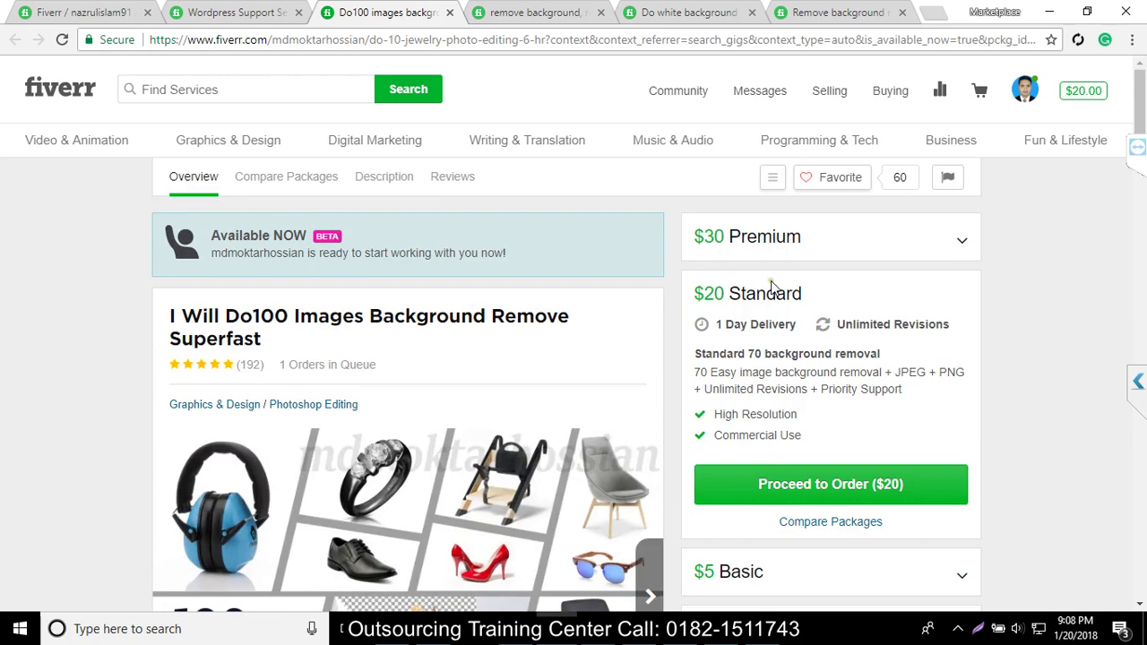
left_click(844, 249)
scroll(819, 429, "down", 3)
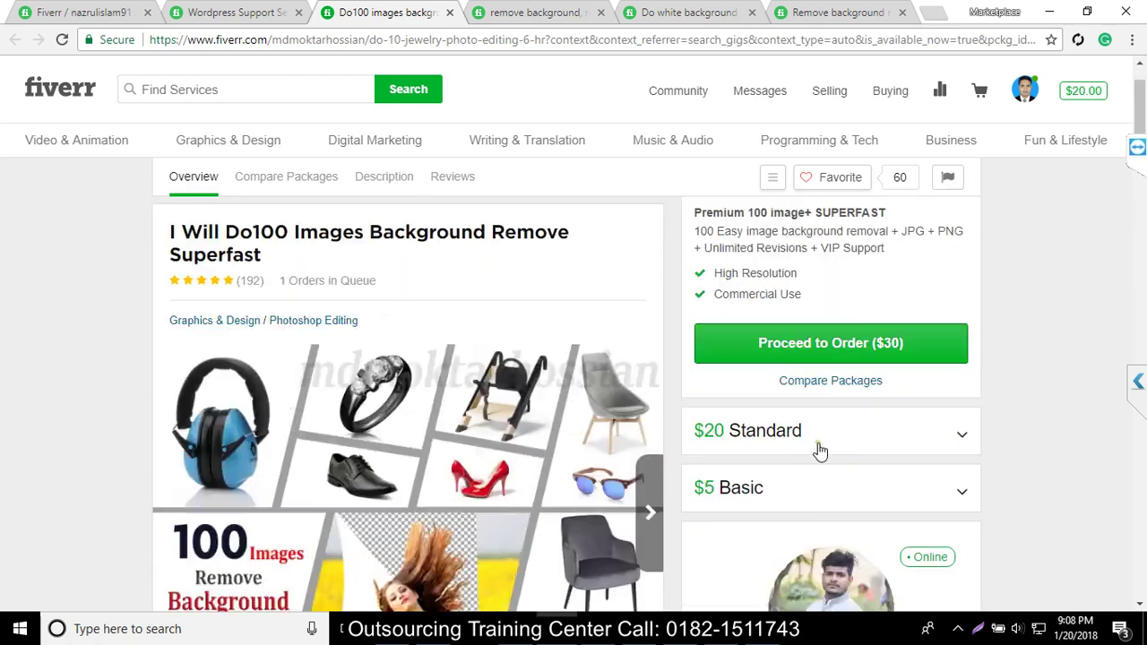
scroll(813, 432, "down", 3)
scroll(808, 430, "down", 3)
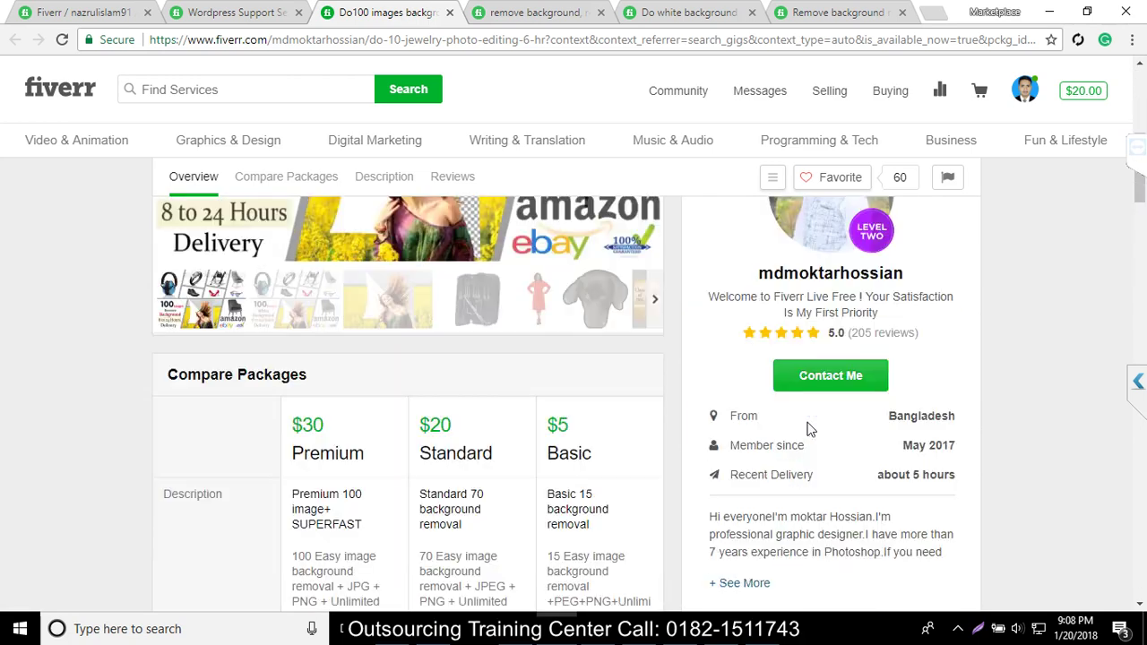
scroll(809, 430, "down", 3)
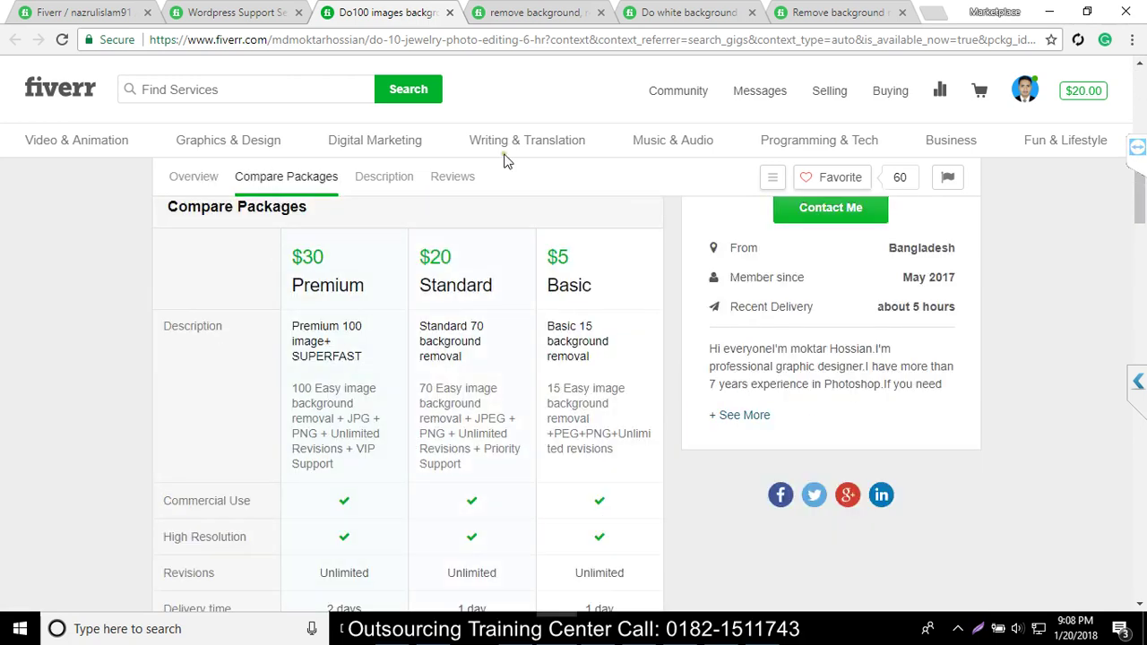
Step: Compare the packages, prices and delivery times in the competing "remove background" and "Do white background" gigs
left_click(542, 11)
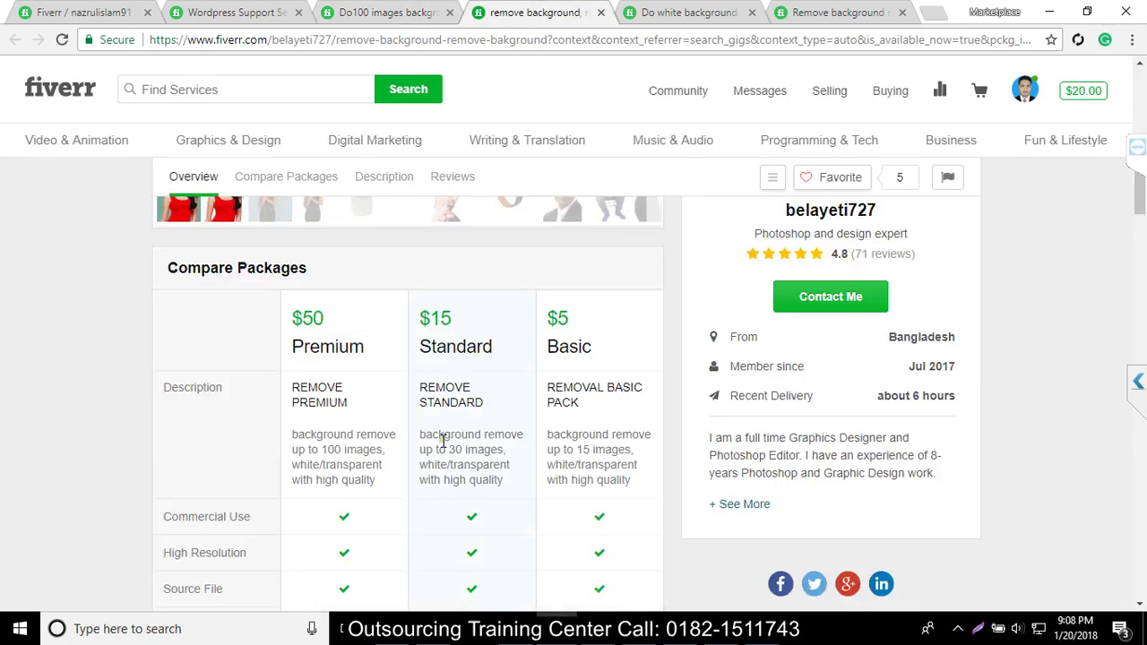
scroll(441, 439, "down", 1)
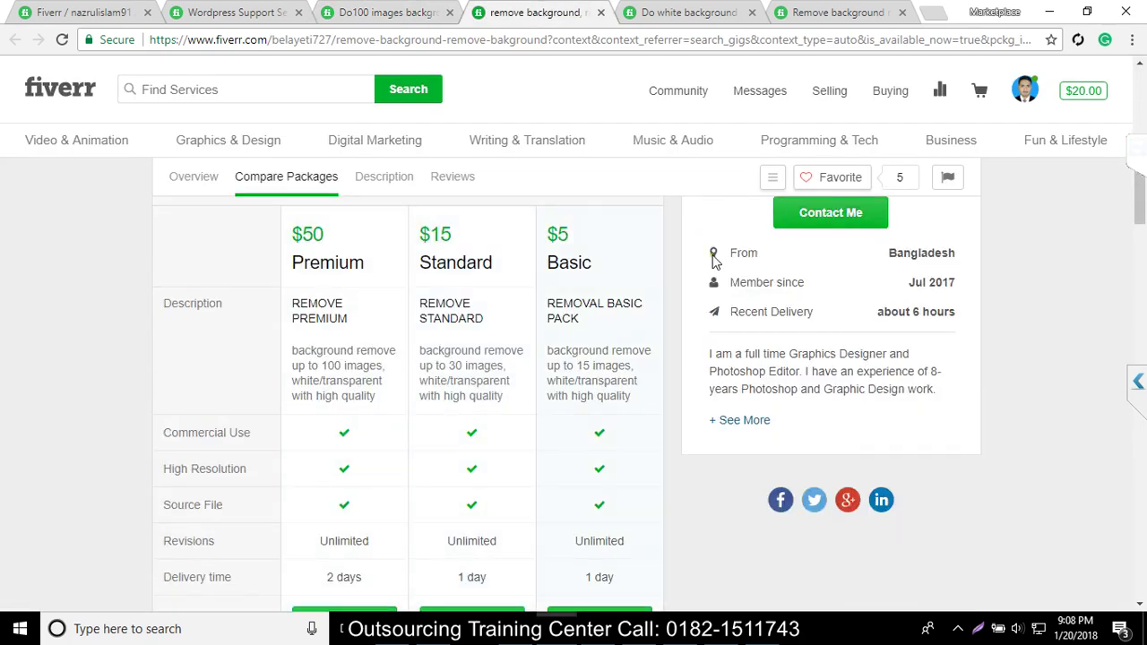
left_click(659, 20)
scroll(291, 470, "down", 3)
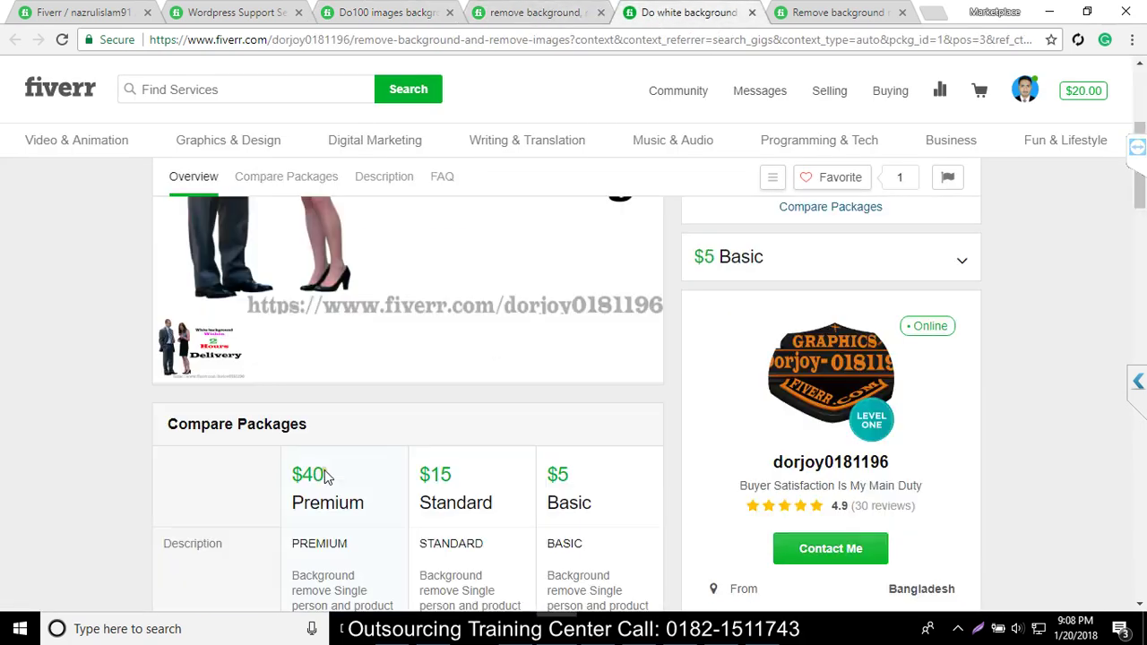
scroll(325, 476, "down", 3)
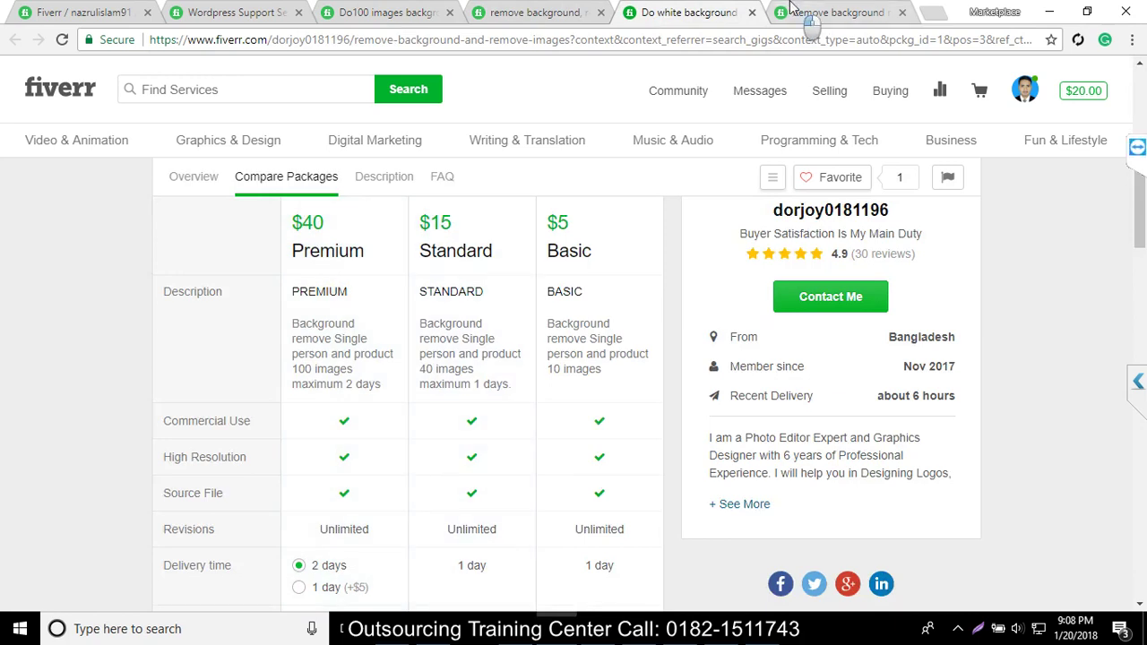
Step: Examine the package comparison of the competing gig that offers background removal for 120 photos
left_click(792, 9)
scroll(378, 349, "down", 6)
scroll(378, 354, "down", 2)
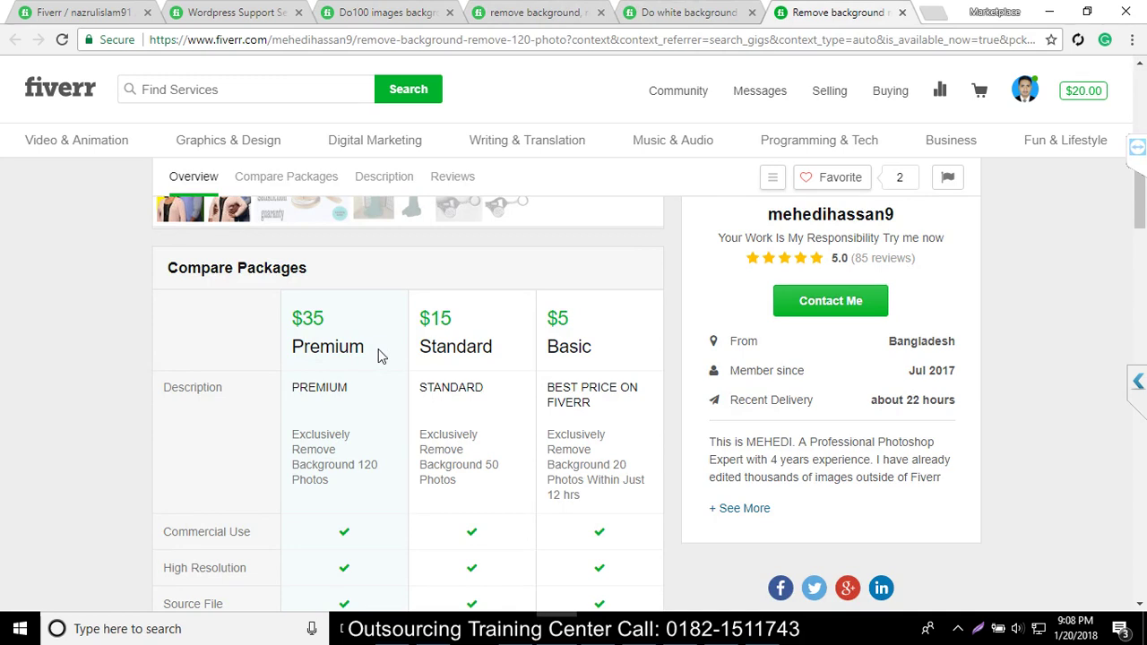
scroll(368, 345, "down", 3)
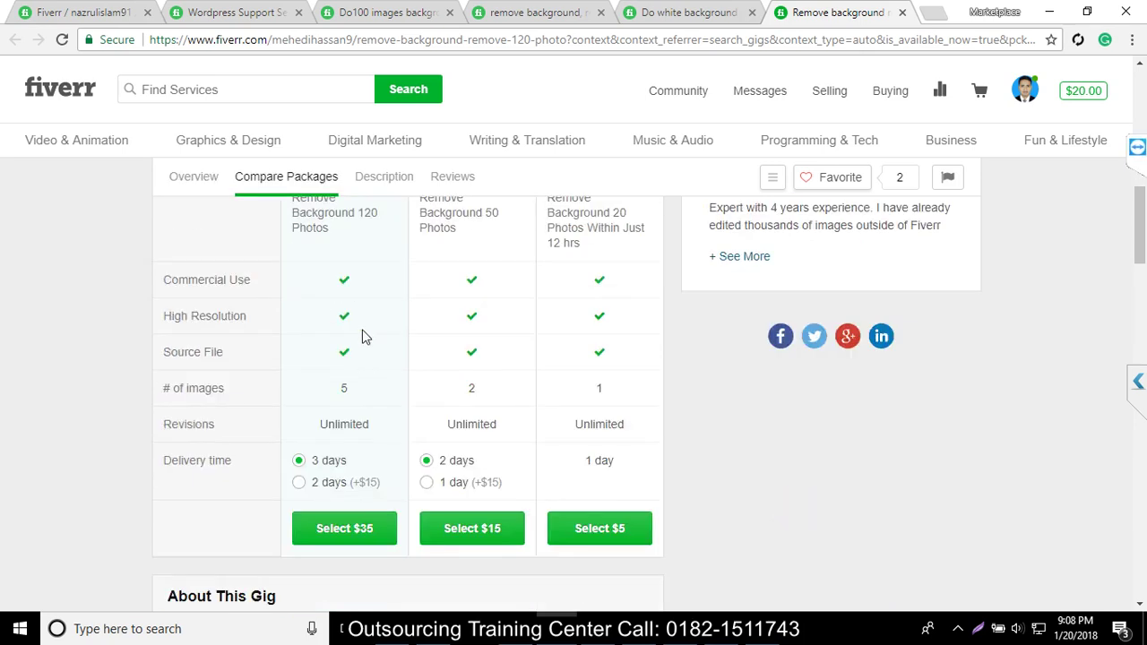
scroll(362, 337, "up", 1)
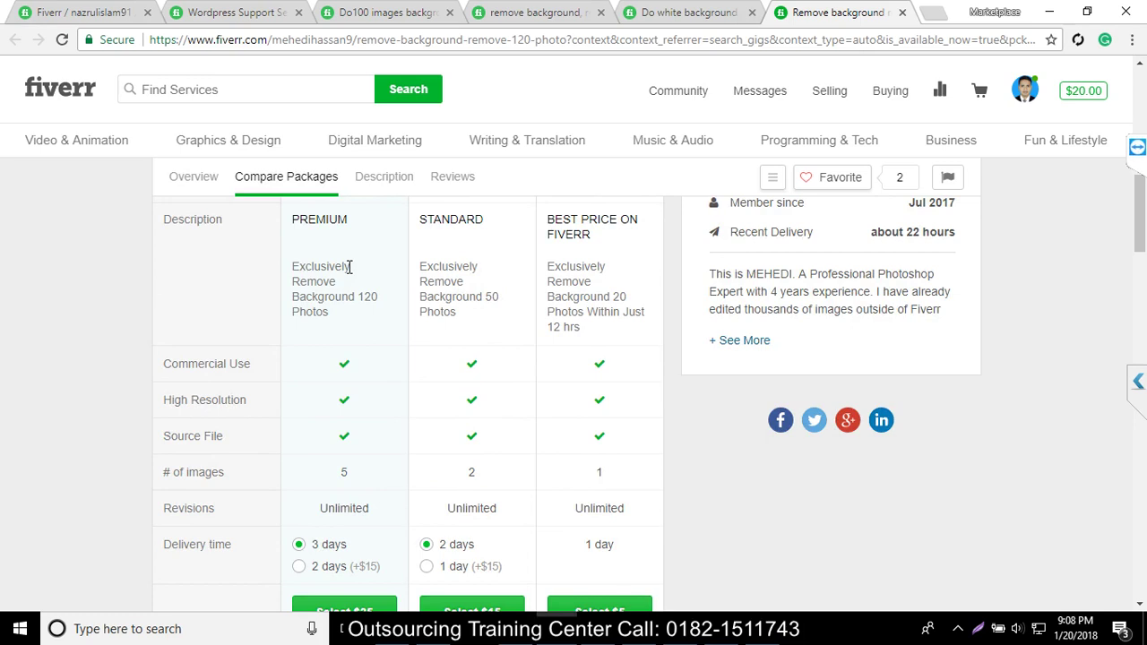
Step: Return to the gig's pricing form and describe the Standard package as "60 image background remove + JPG + PNG"
left_click(251, 12)
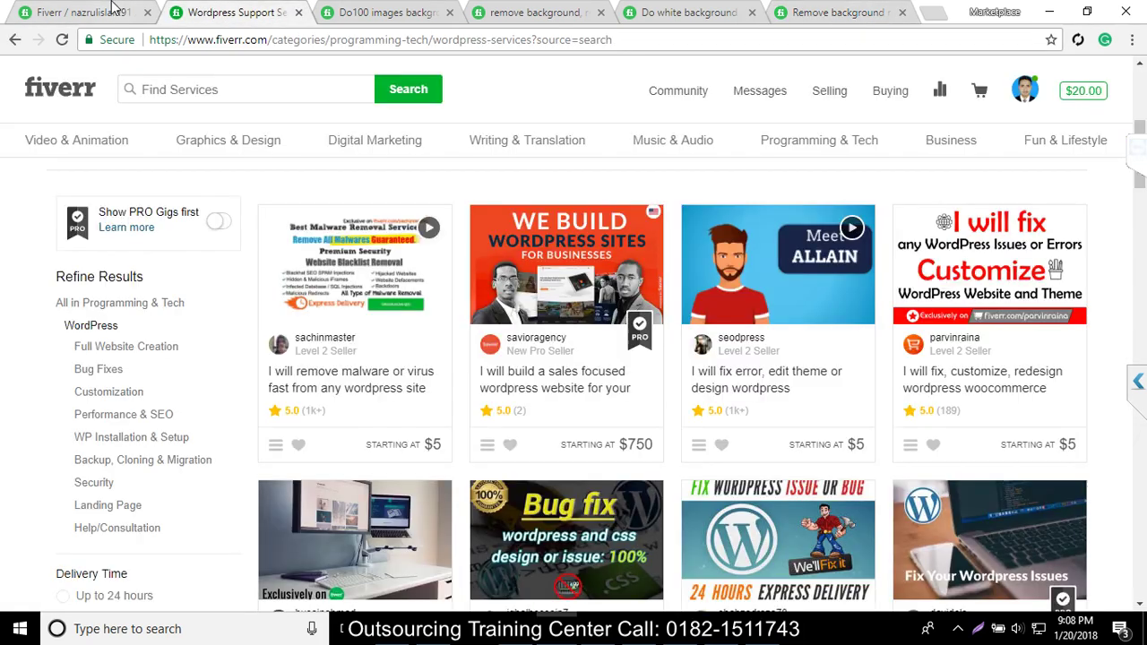
left_click(115, 8)
left_click(532, 469)
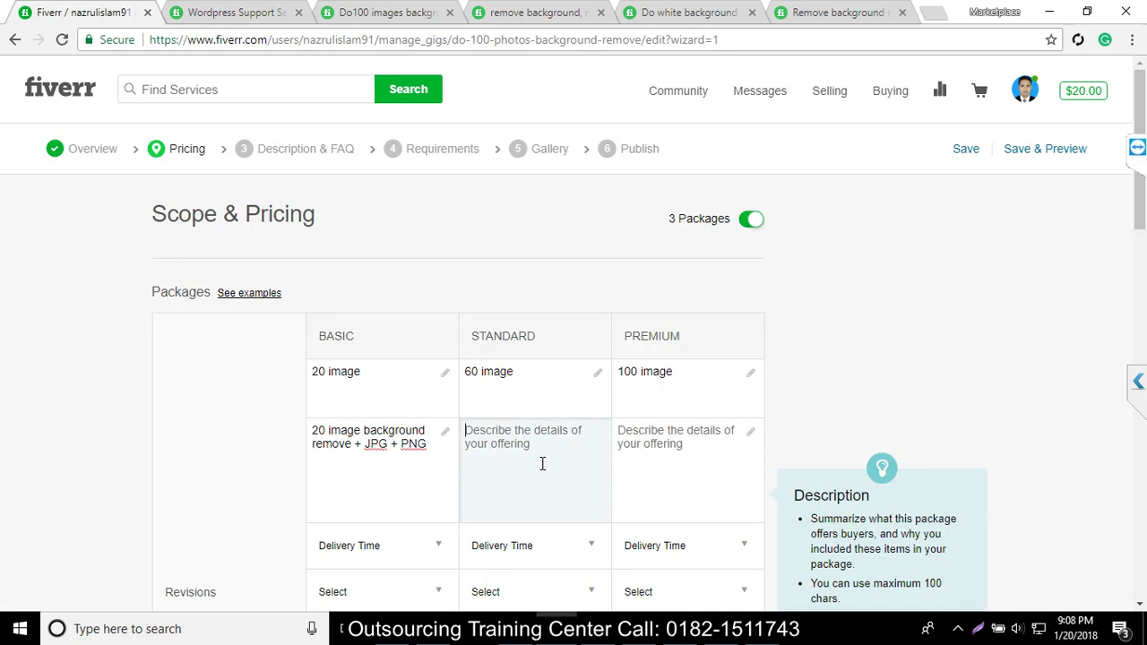
type("60 image")
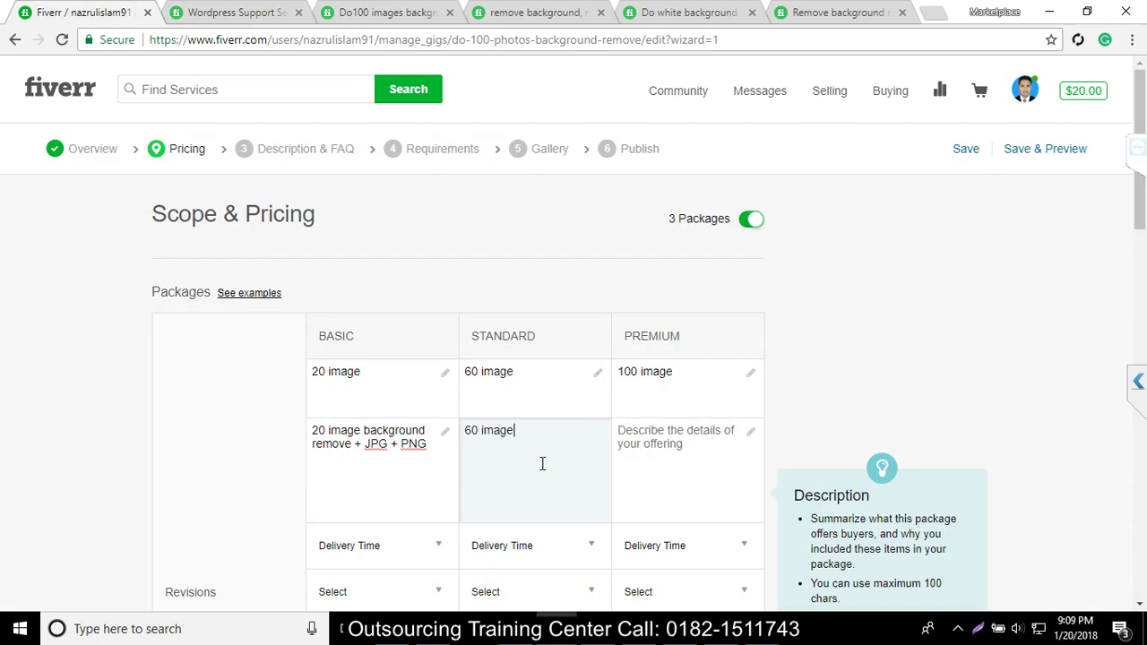
type(" bak")
key("BackSpace")
type("ckground remove")
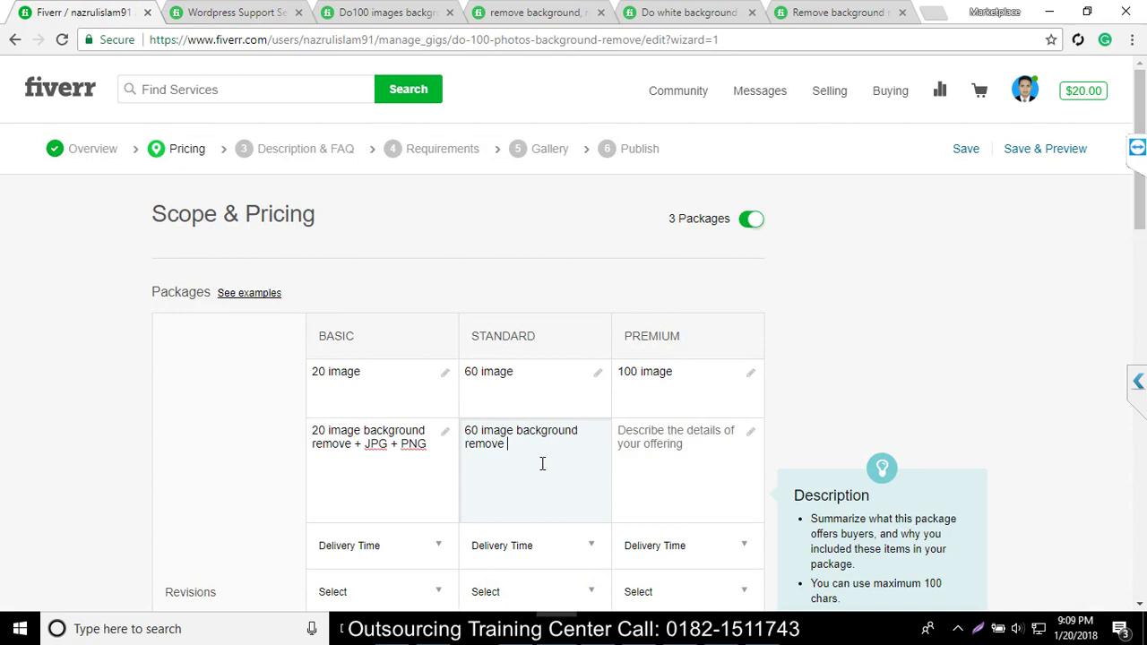
type(" + JO")
key("BackSpace")
type("PG + PNG")
Step: Describe the Premium package as "100 image background remove + JPG + PNG", correcting the spelling of "background"
left_click(684, 439)
scroll(684, 437, "down", 1)
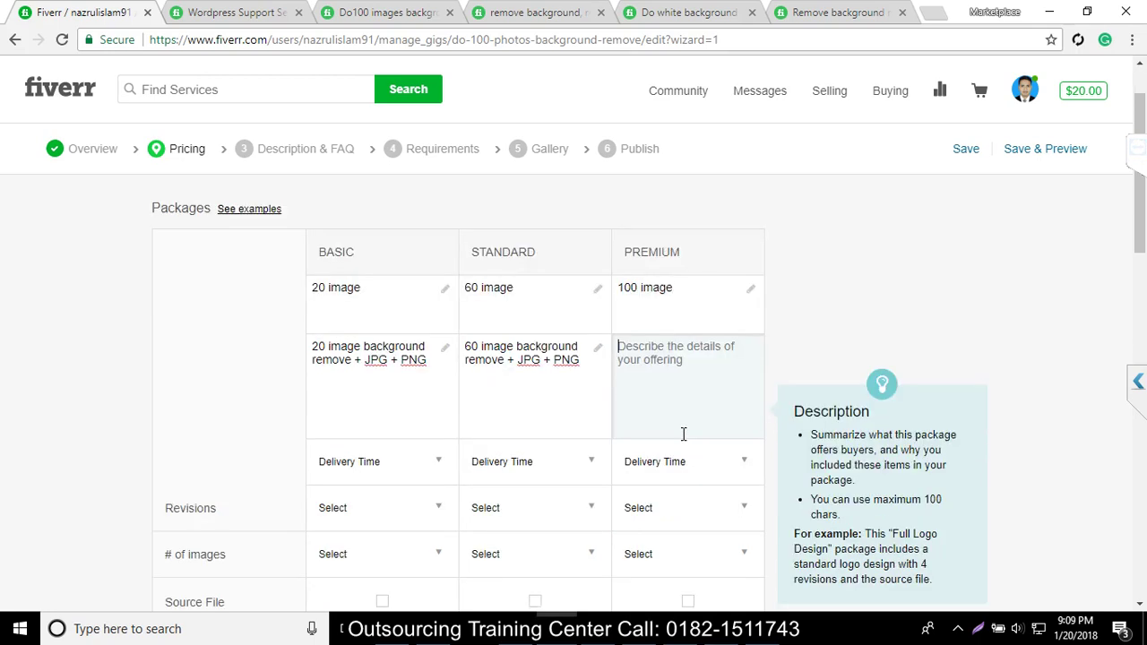
type("100")
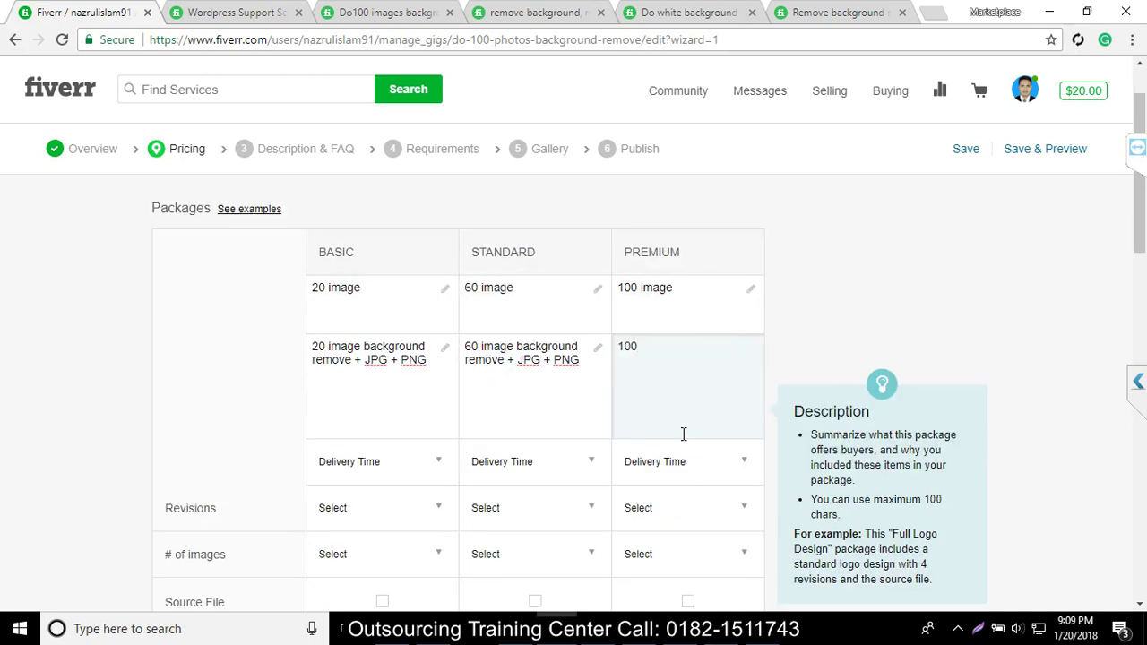
type(" image bakgrou")
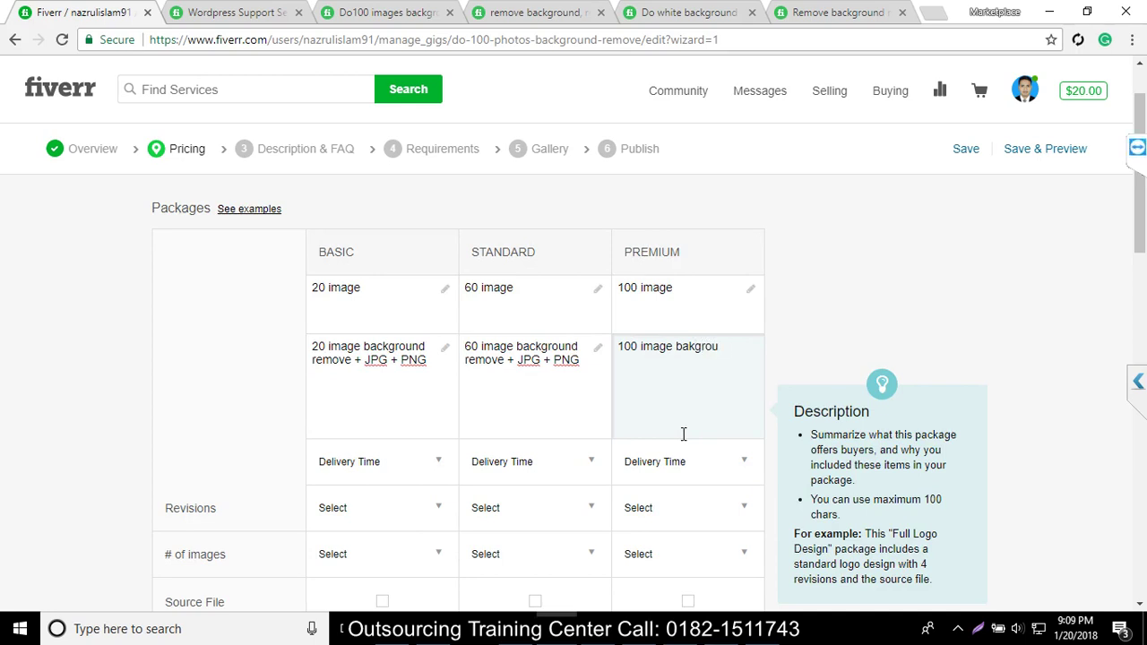
type("nd")
left_click(707, 352)
right_click(706, 354)
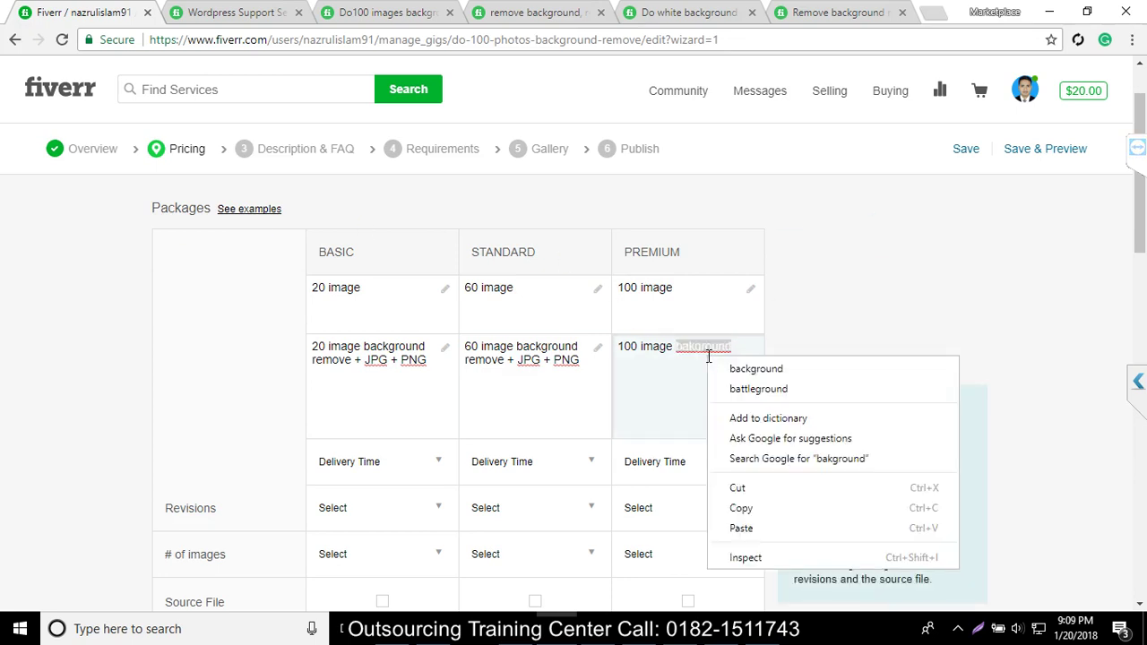
left_click(736, 368)
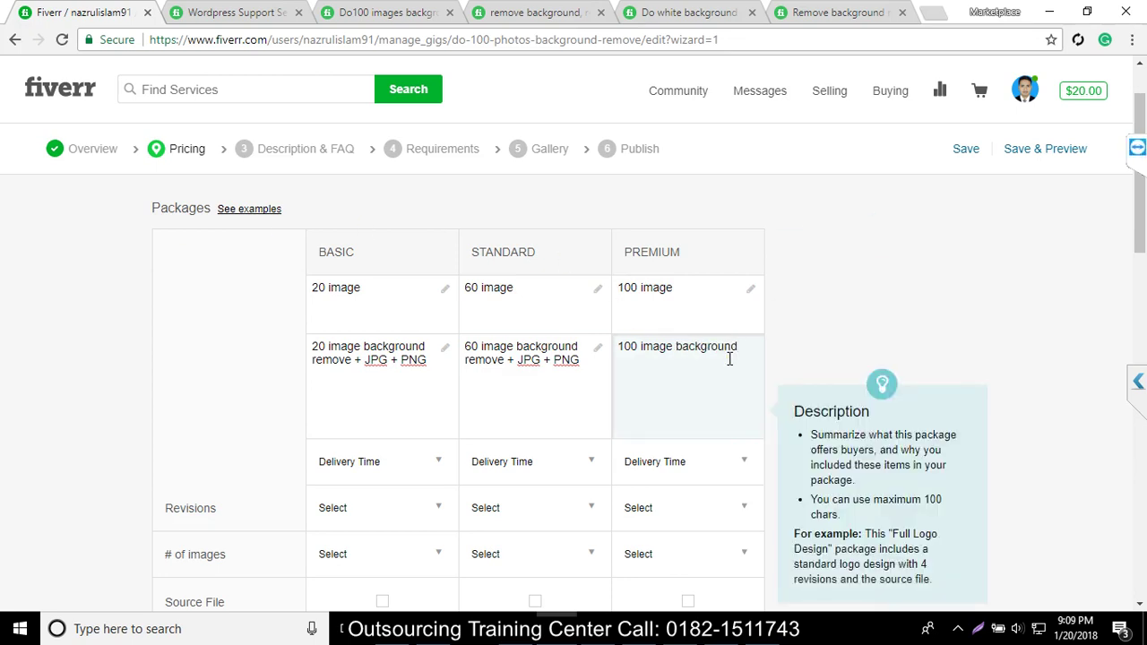
type("remove + JPG ")
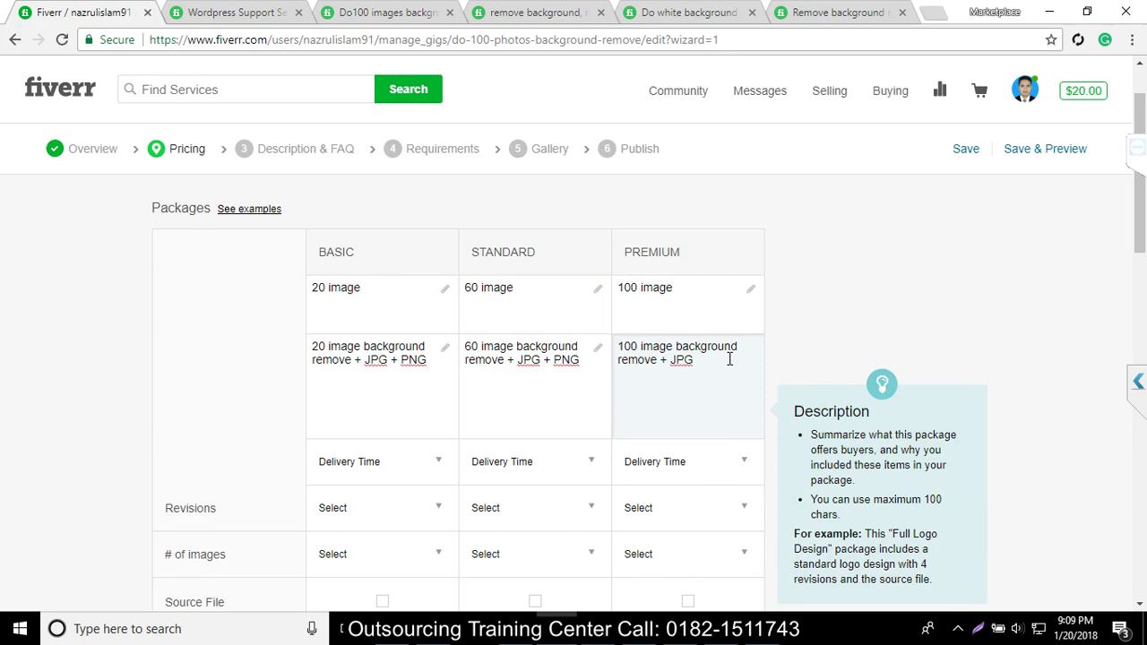
type("+ ")
type("PNG")
Step: Extend the end of the Premium package description with "any format"
type(" any")
type("ot")
key("BackSpace")
key("BackSpace")
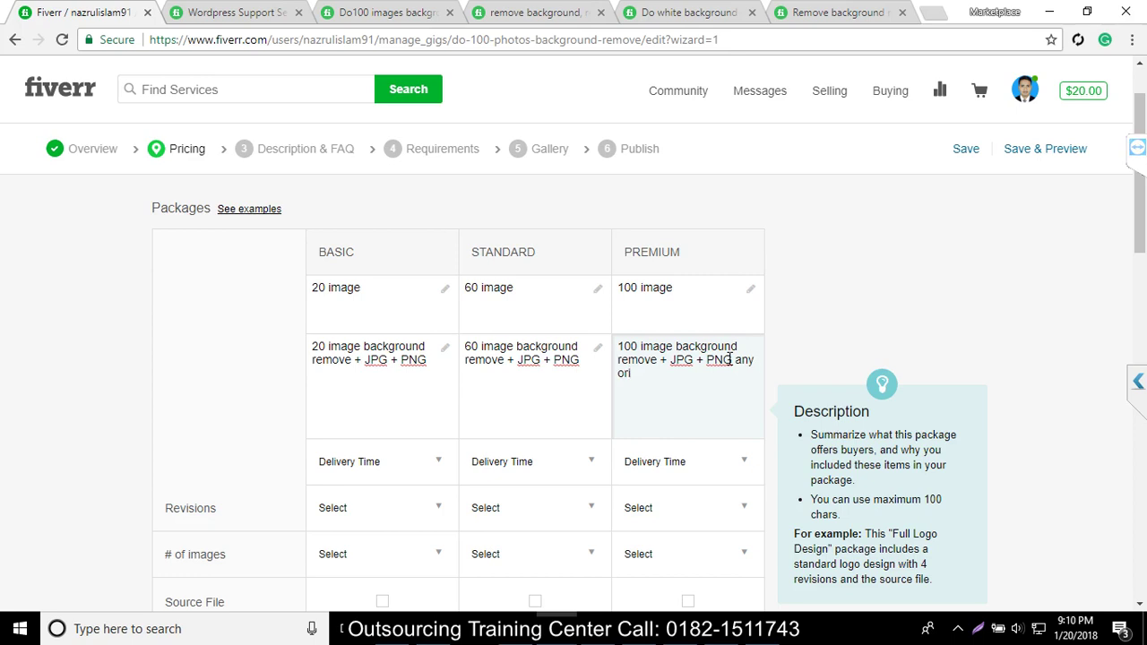
type("profa")
key("BackSpace")
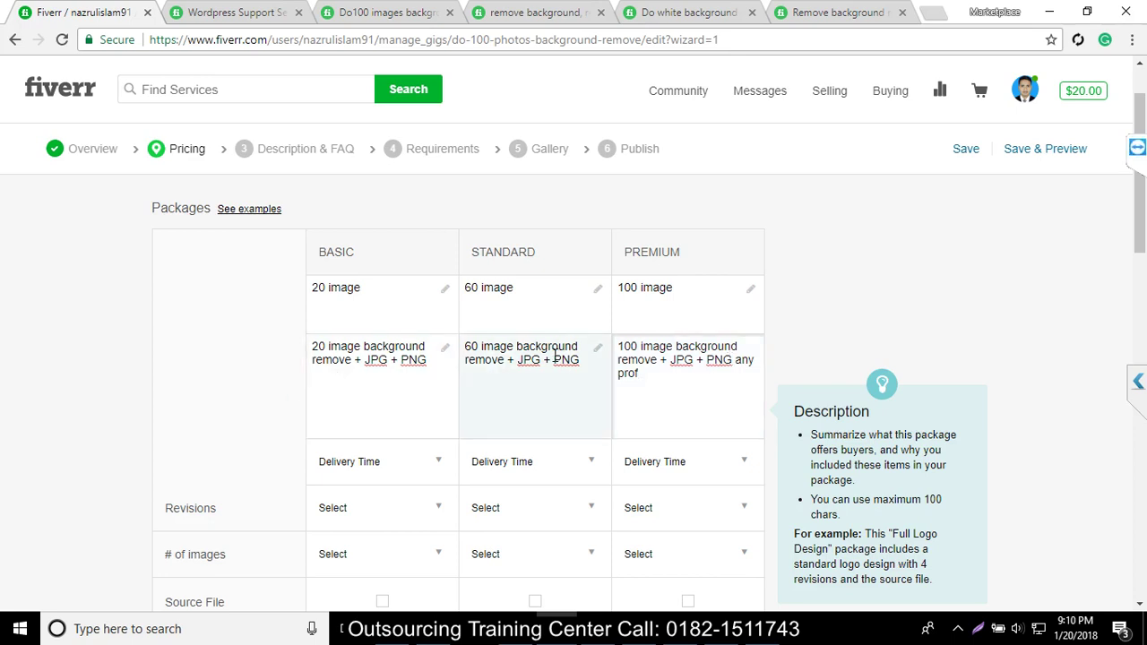
left_click(489, 353)
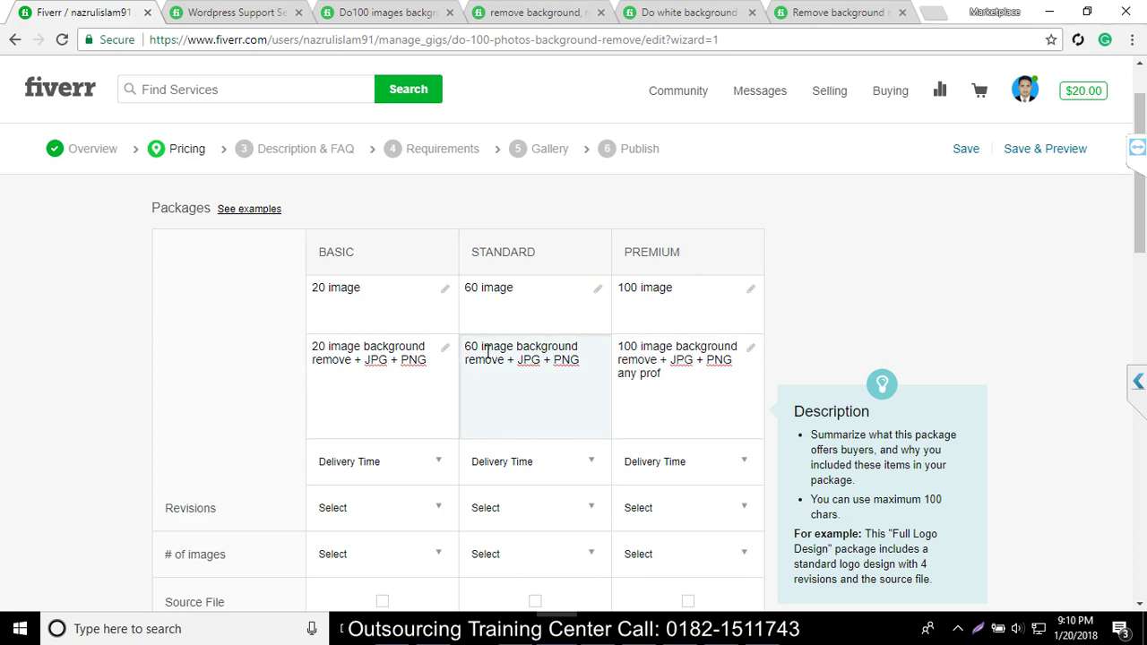
left_click(552, 351)
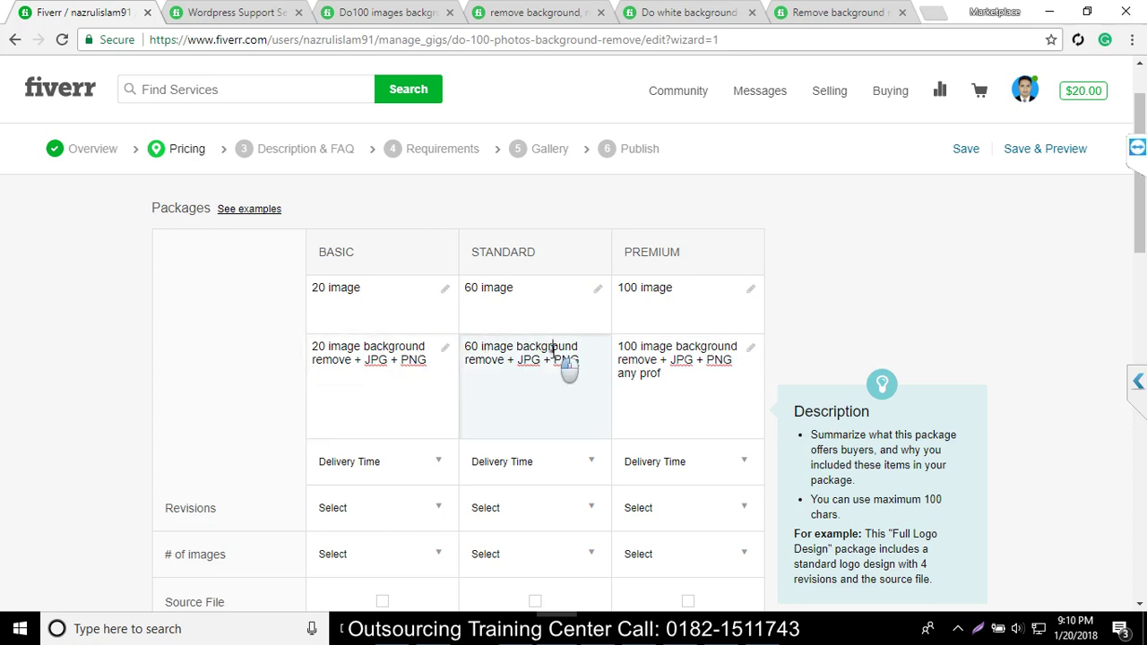
left_click(678, 345)
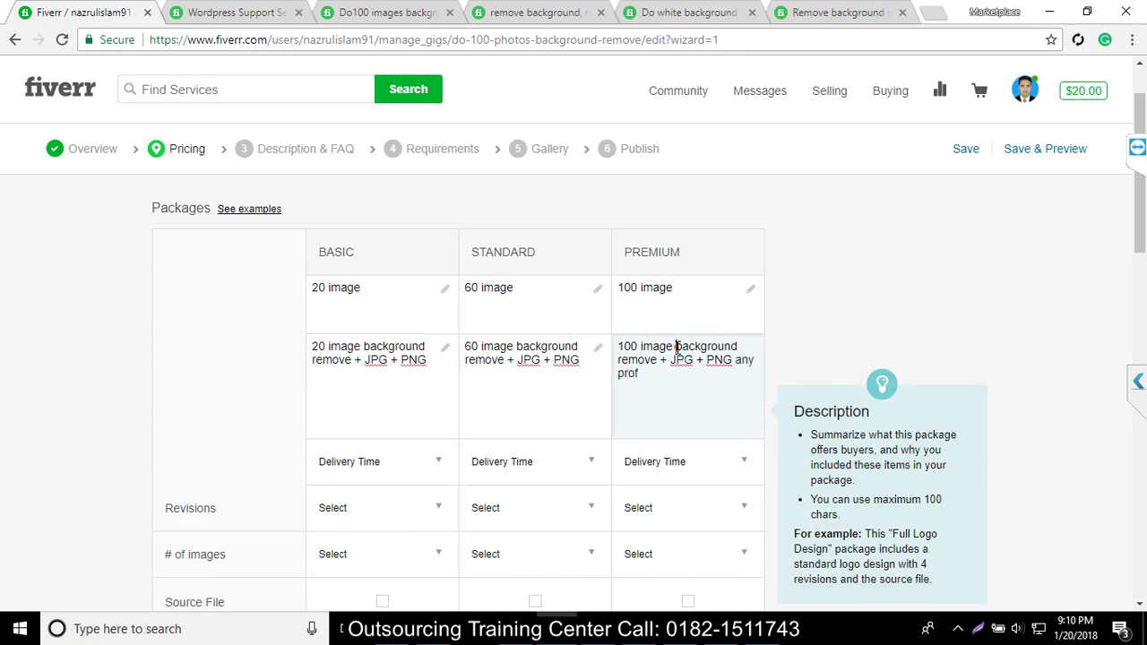
left_click(664, 370)
key("BackSpace")
key("BackSpace")
key("BackSpace")
key("BackSpace")
type("format")
Step: Set the delivery time to 1 day for Basic, 2 days for Standard and 3 days for Premium
scroll(655, 404, "down", 1)
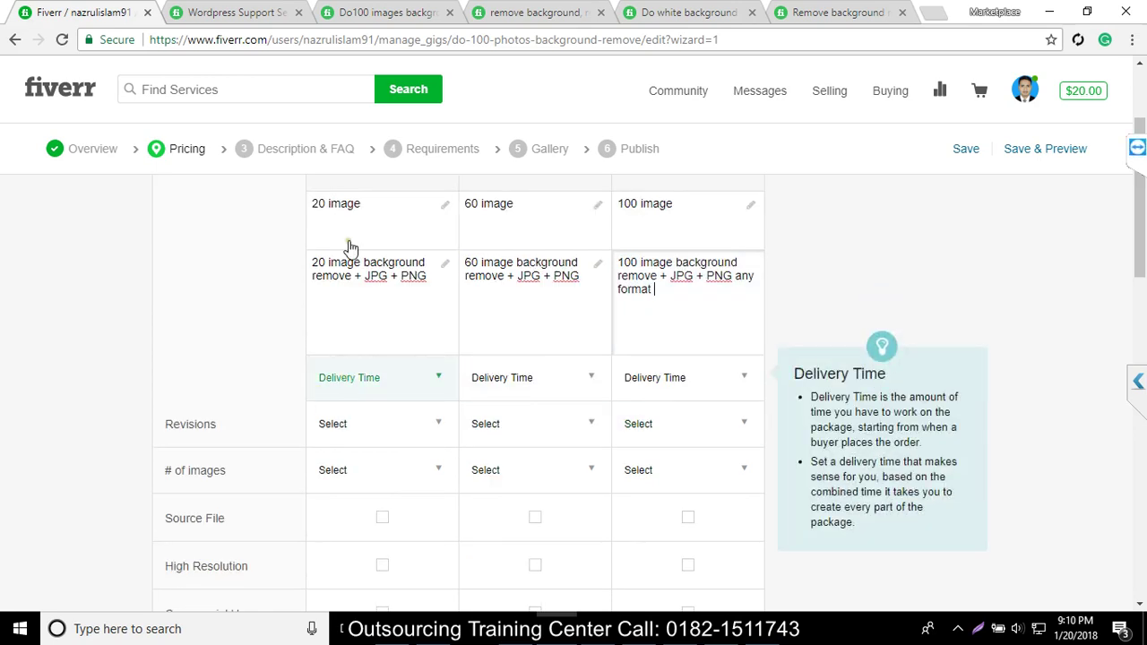
left_click(384, 392)
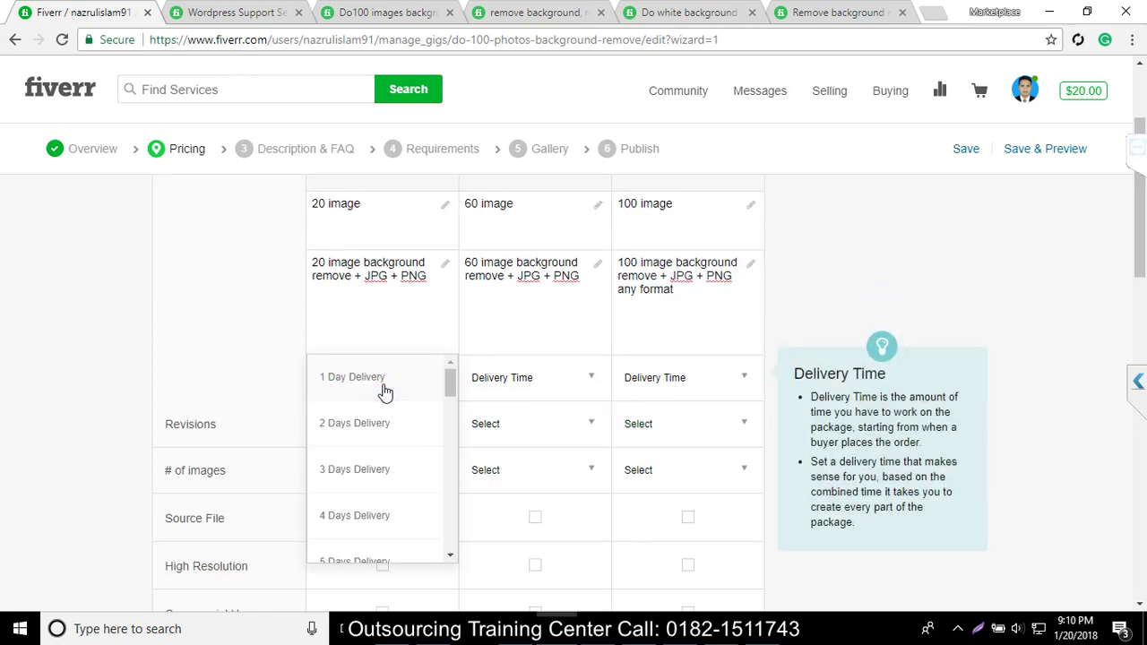
left_click(369, 390)
left_click(501, 382)
left_click(680, 382)
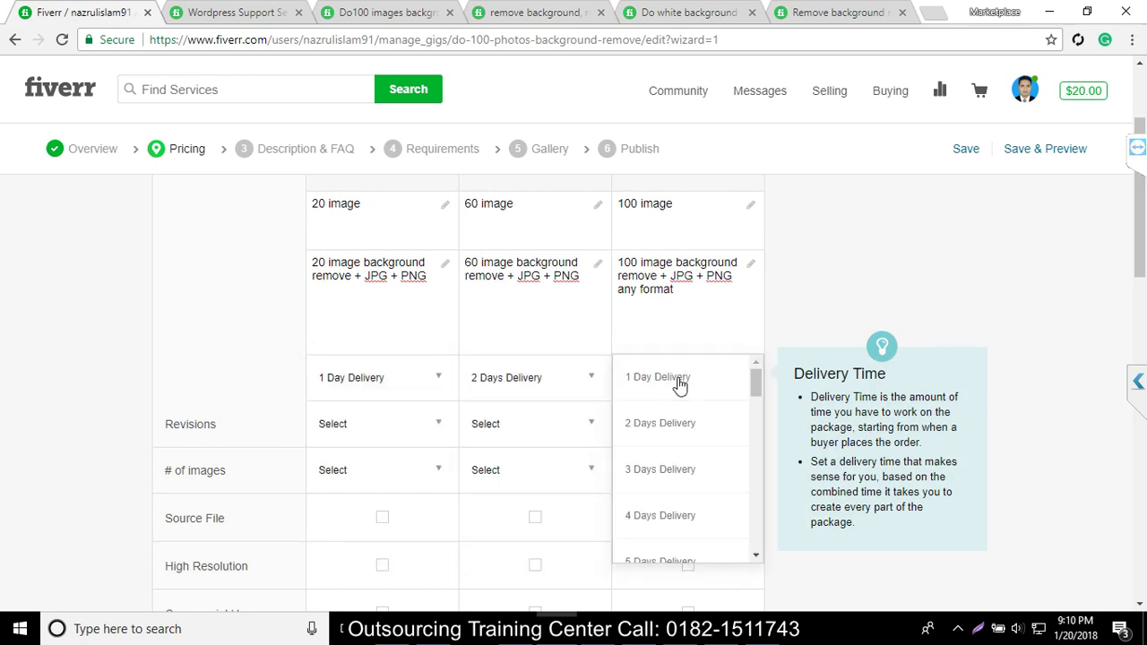
left_click(675, 471)
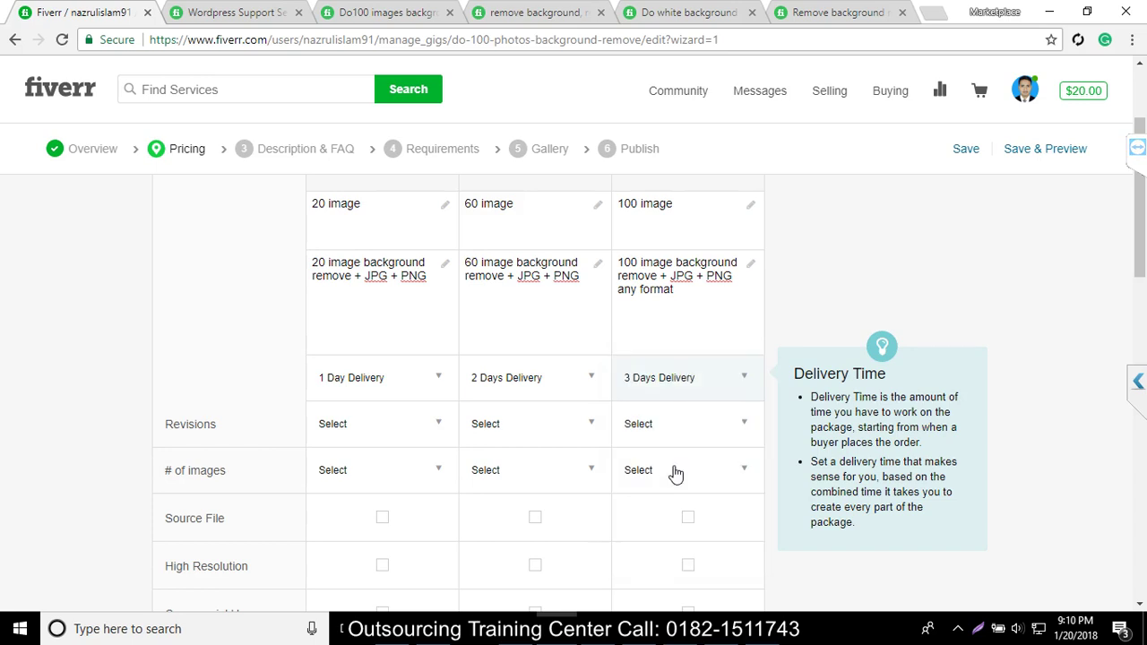
Step: Set the Basic package's revisions to Unlimited
left_click(360, 448)
scroll(372, 466, "down", 8)
scroll(382, 436, "up", 2)
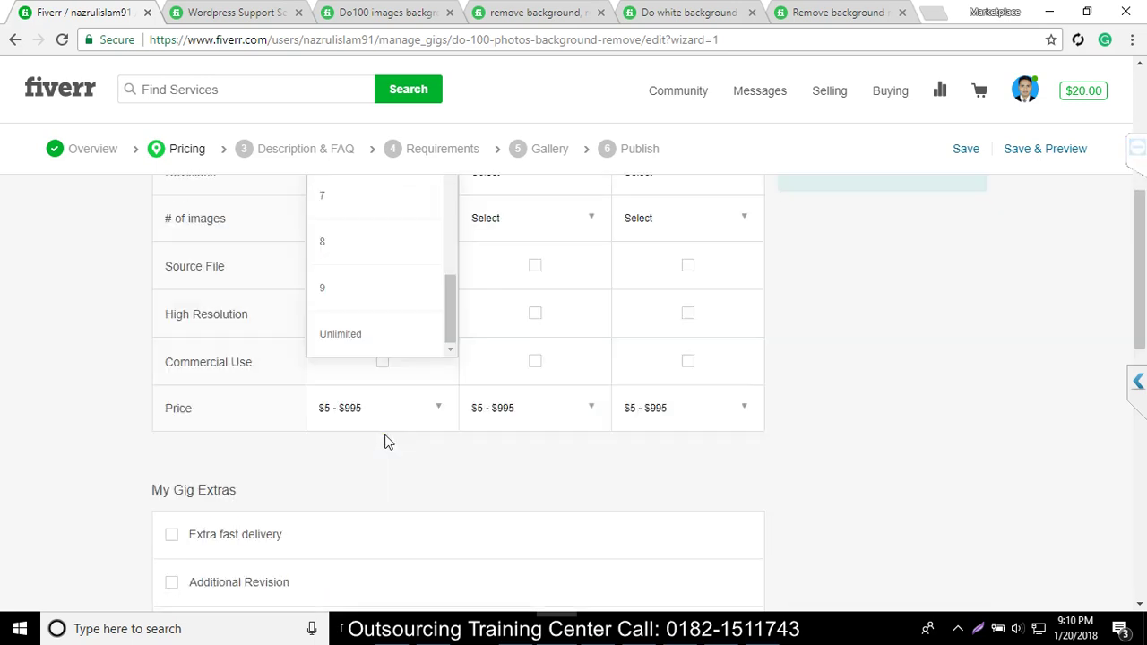
left_click(370, 348)
Step: Set the Standard package's revisions to Unlimited
scroll(370, 350, "up", 1)
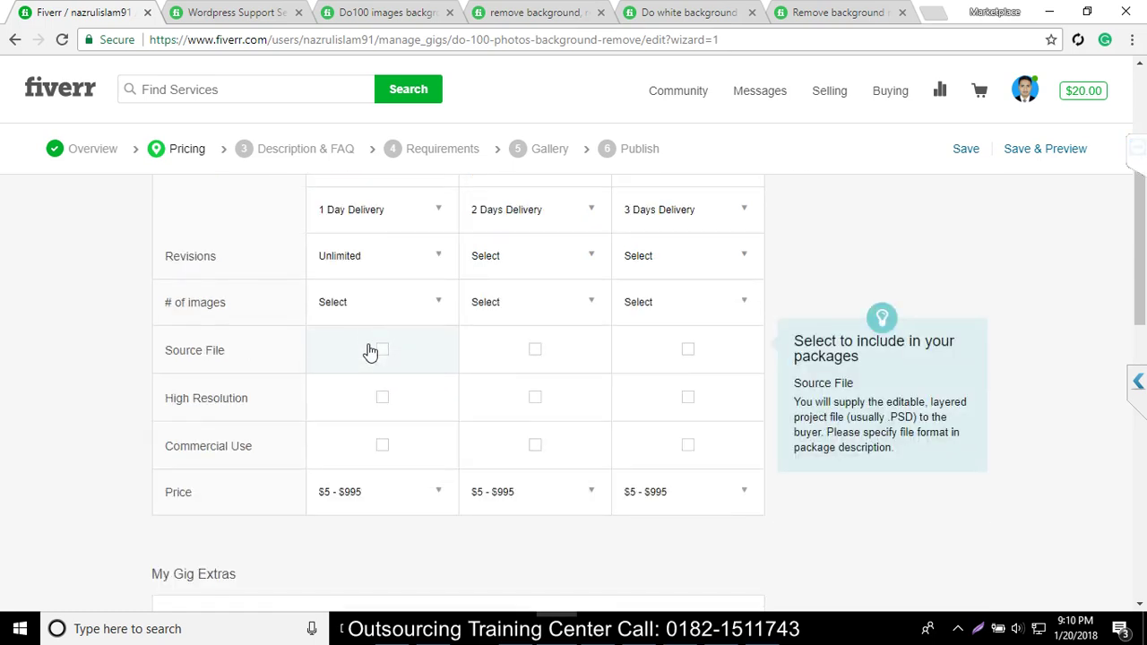
left_click(567, 269)
scroll(578, 406, "down", 3)
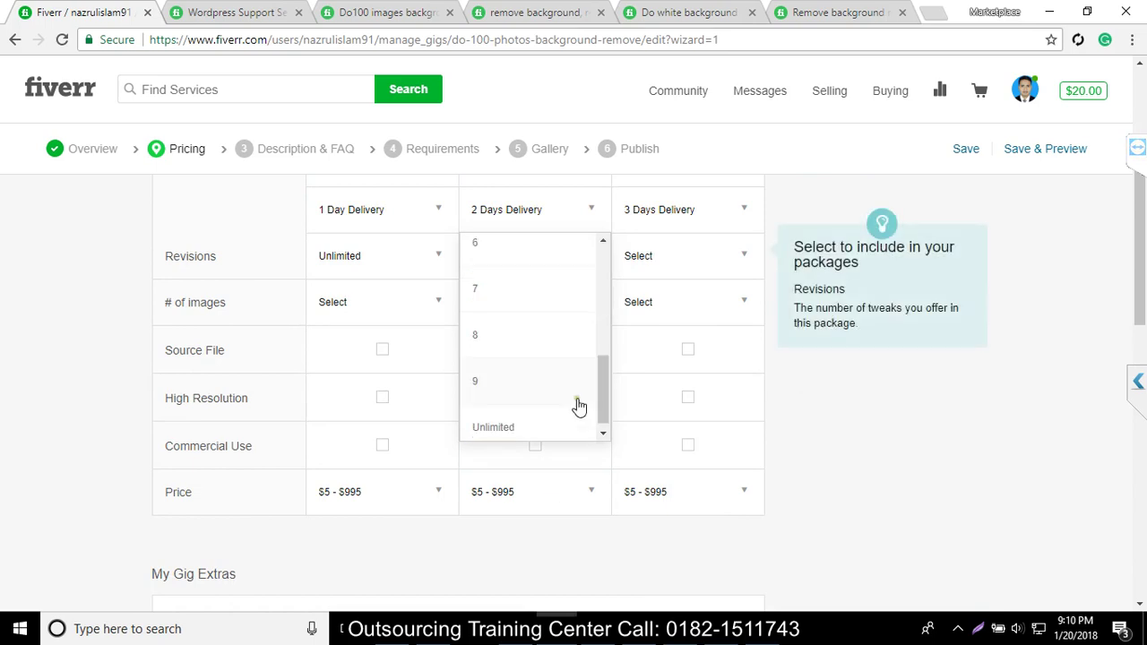
scroll(578, 406, "down", 2)
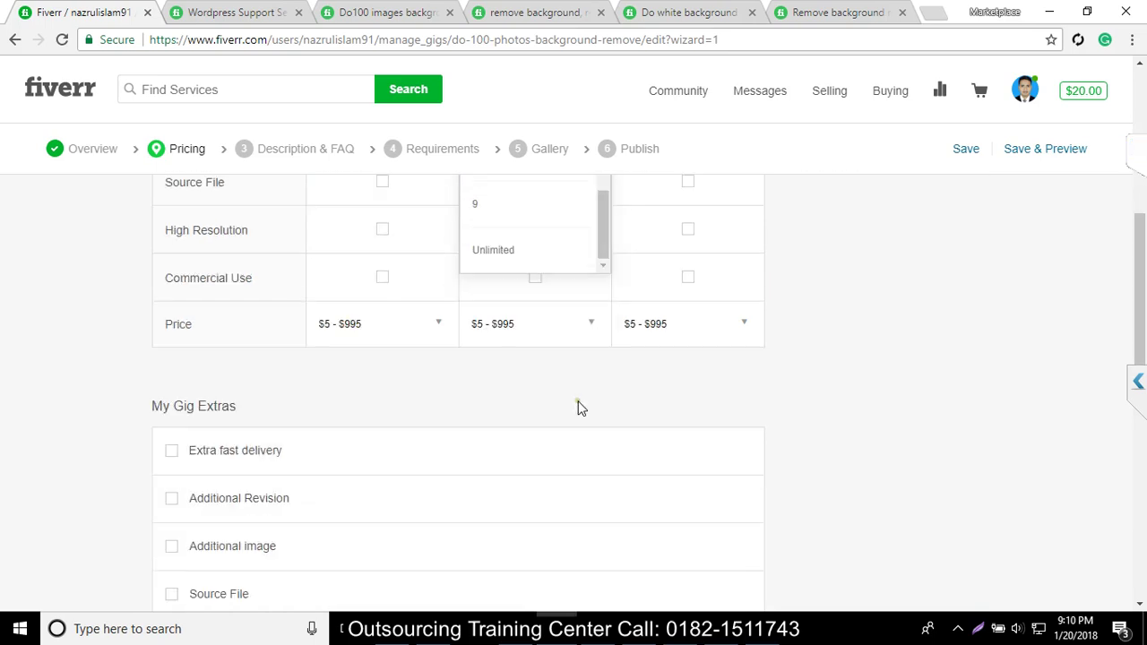
left_click(525, 252)
Step: Set the Premium package's revisions to Unlimited
scroll(519, 266, "up", 1)
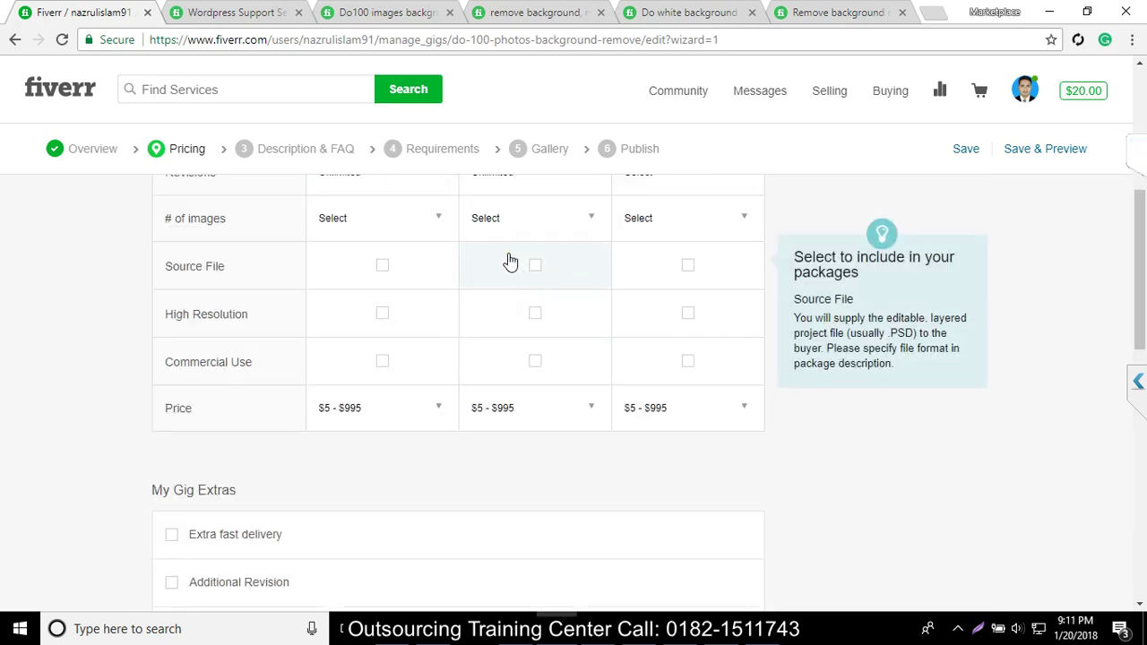
scroll(568, 266, "up", 2)
left_click(660, 340)
scroll(661, 456, "down", 5)
scroll(660, 412, "up", 1)
scroll(660, 405, "up", 2)
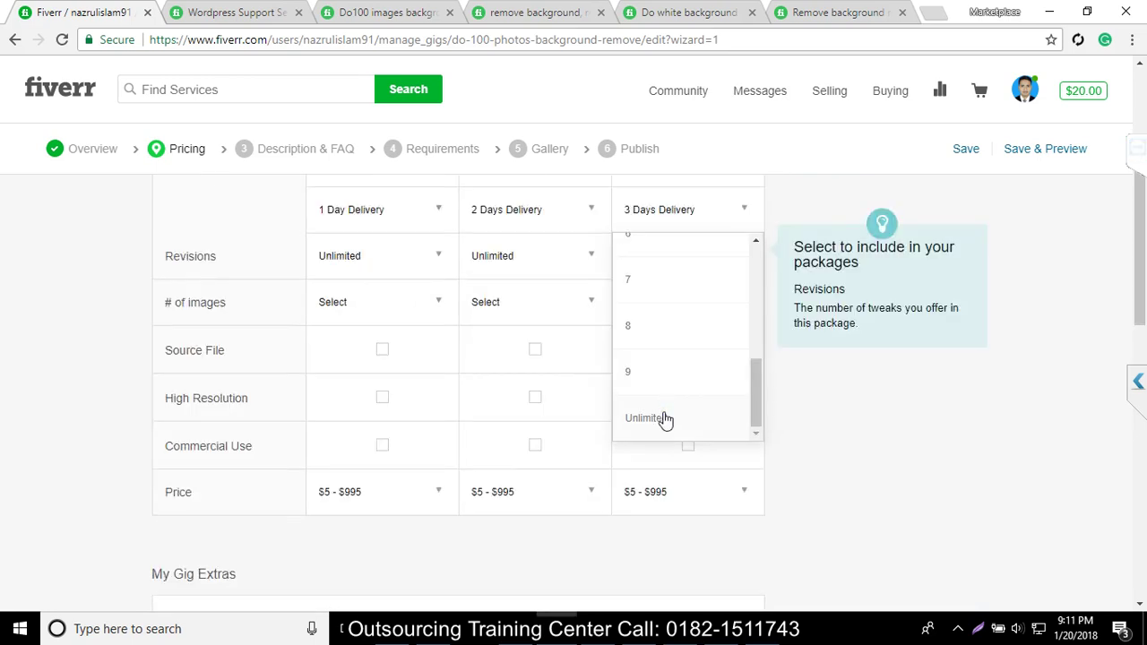
left_click(663, 418)
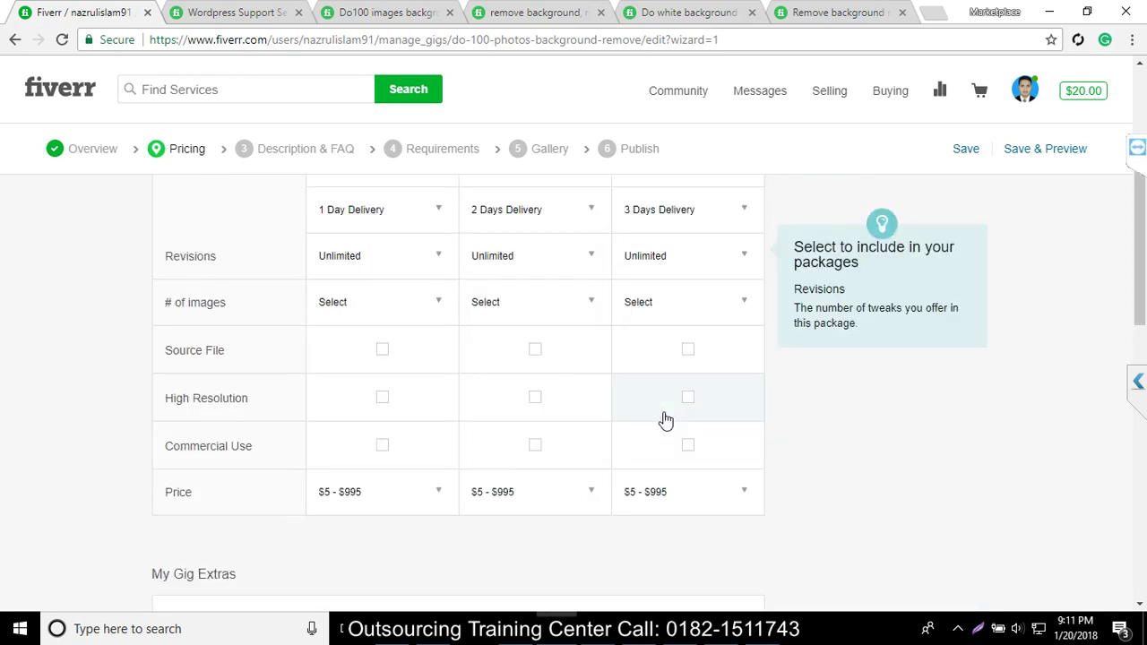
Step: Set the Basic package's number of images to UNLIMITED
left_click(388, 315)
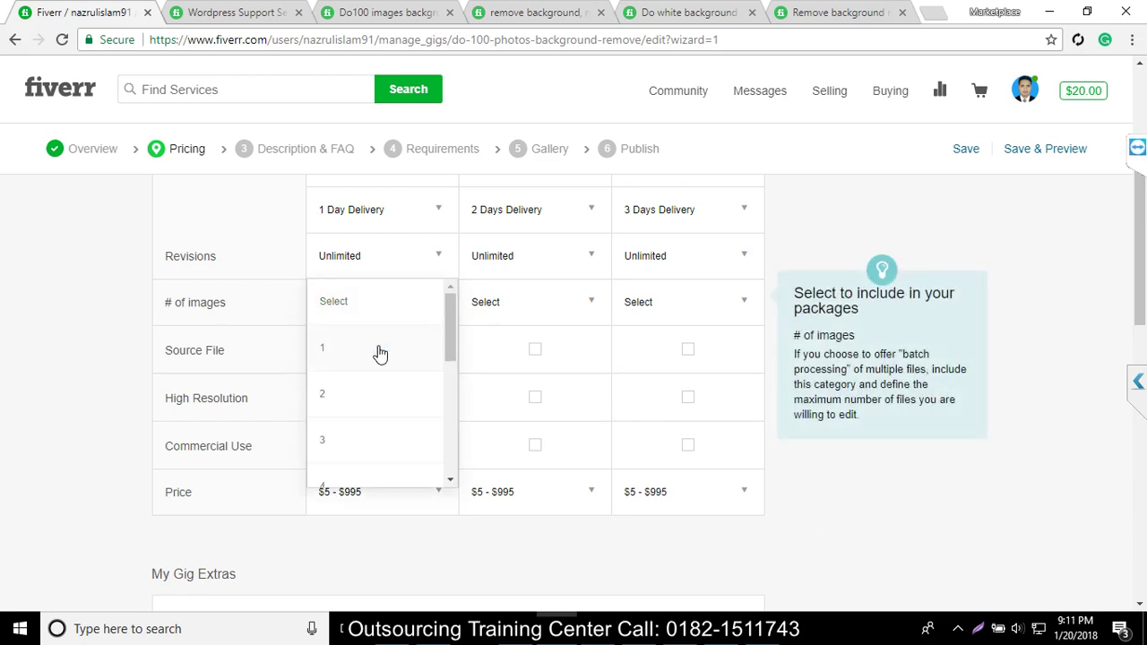
scroll(381, 353, "down", 8)
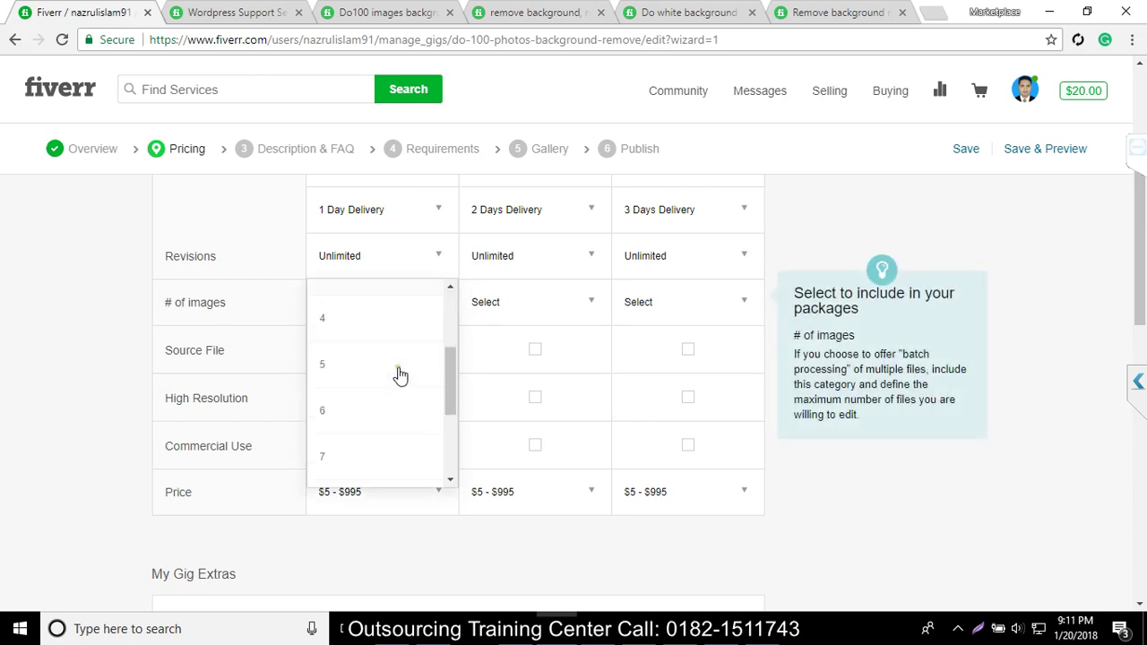
scroll(397, 376, "up", 4)
scroll(398, 383, "down", 1)
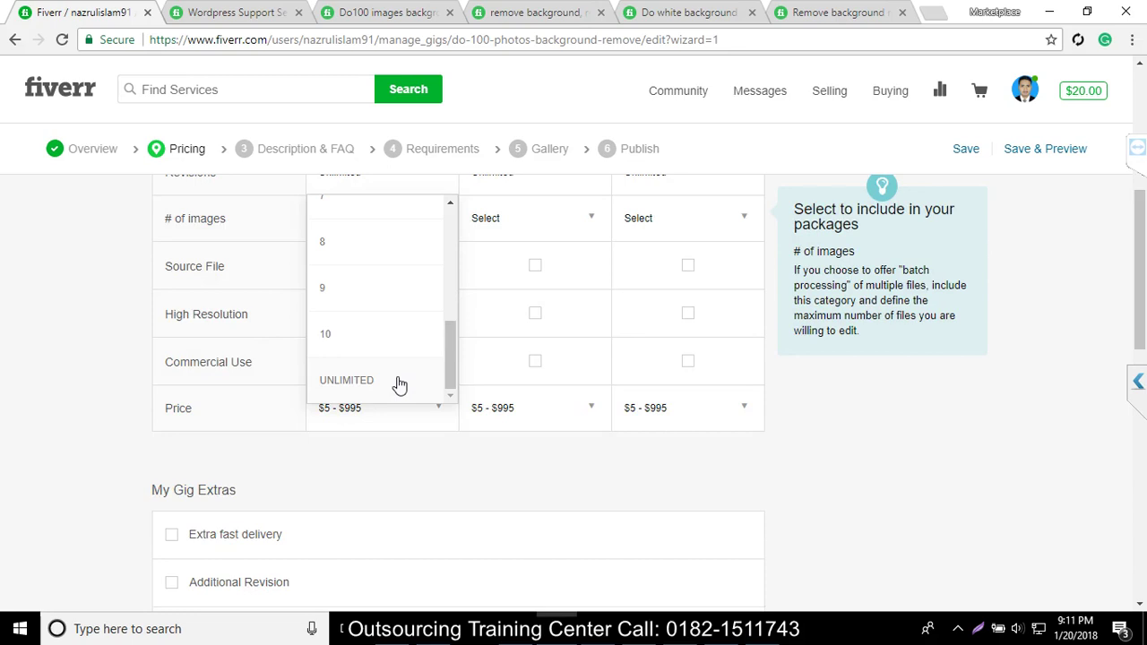
Step: Set the number of images to UNLIMITED for both the Standard and Premium packages
scroll(542, 292, "up", 2)
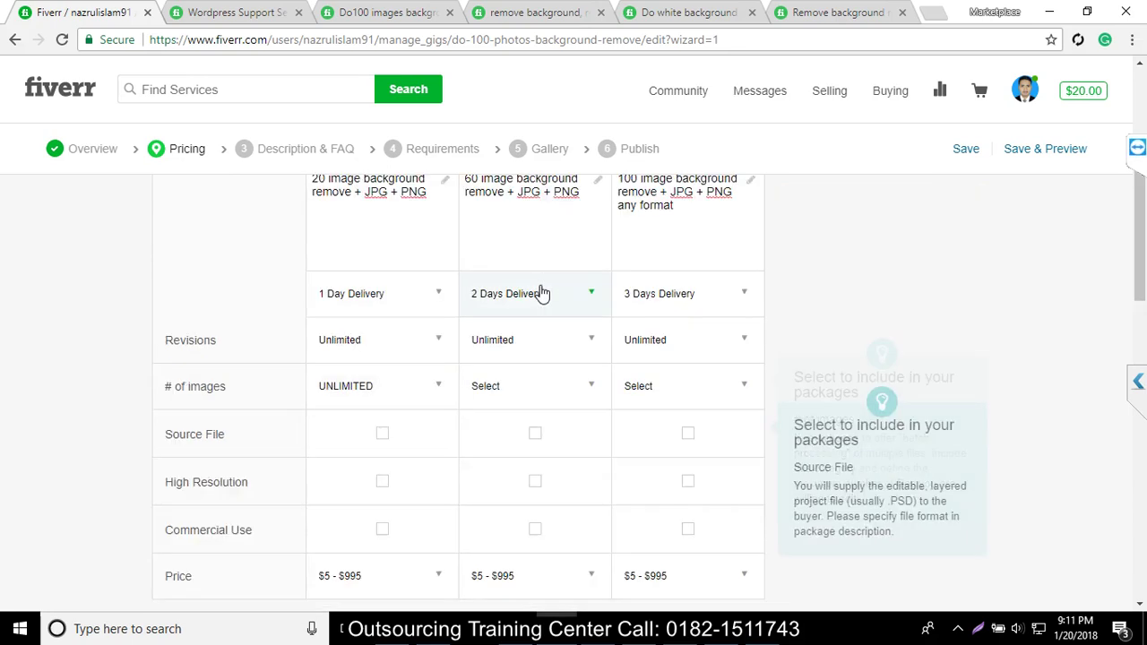
left_click(533, 386)
scroll(533, 392, "down", 4)
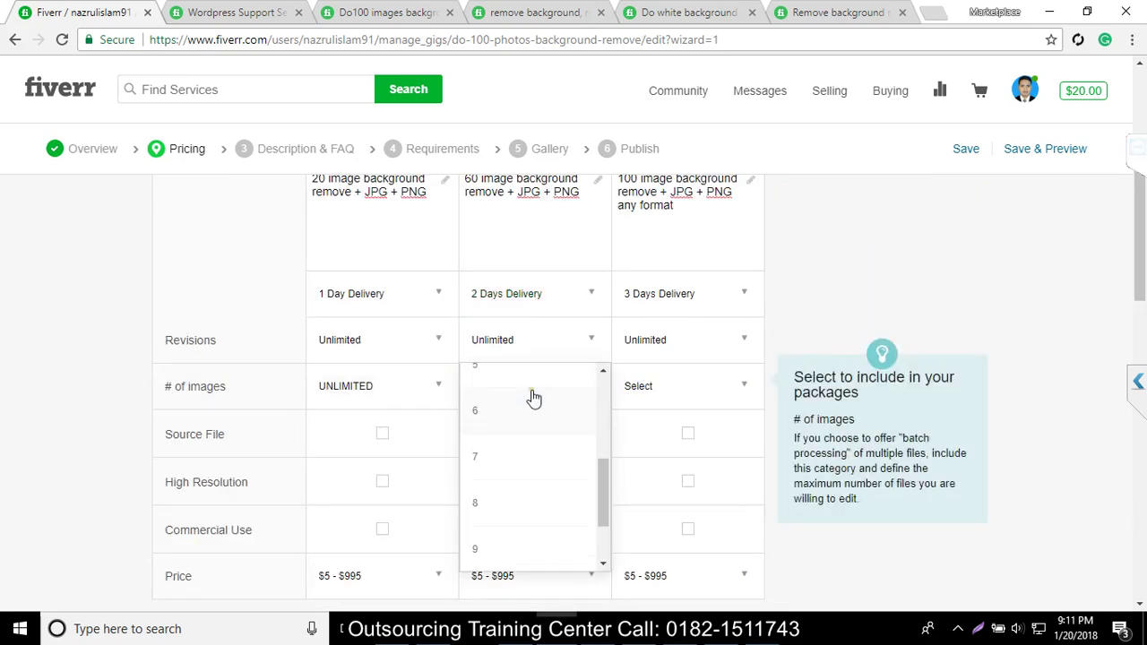
left_click(687, 395)
scroll(684, 401, "down", 4)
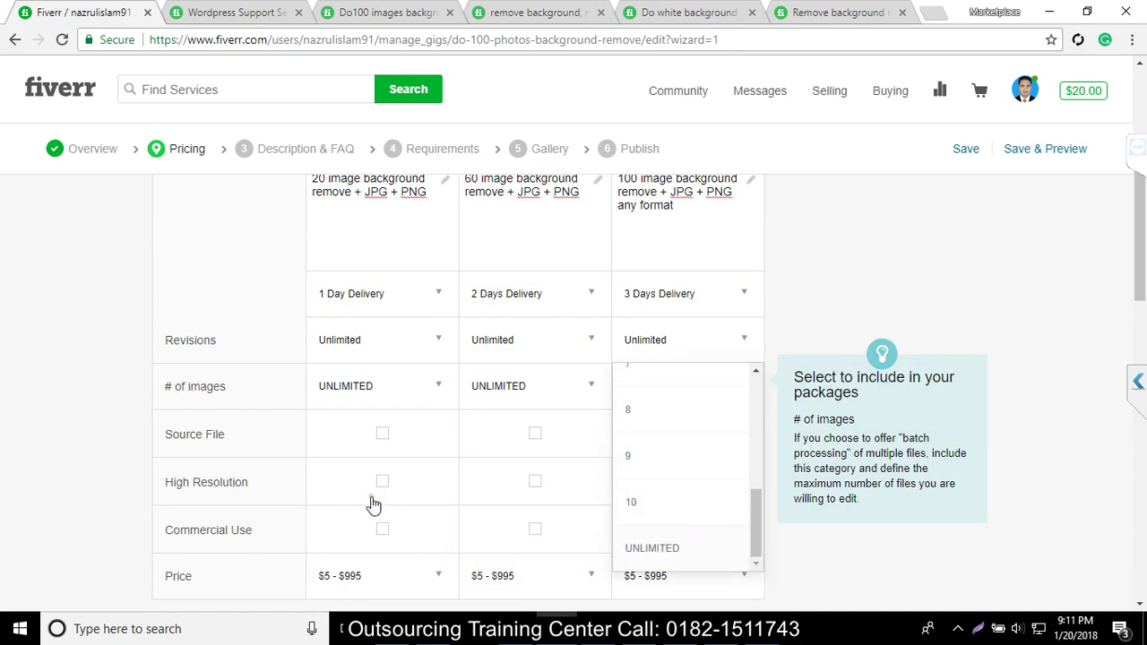
Step: Include source file, high resolution and commercial use in Basic, source file and commercial use in Standard, and source file in Premium
left_click(385, 442)
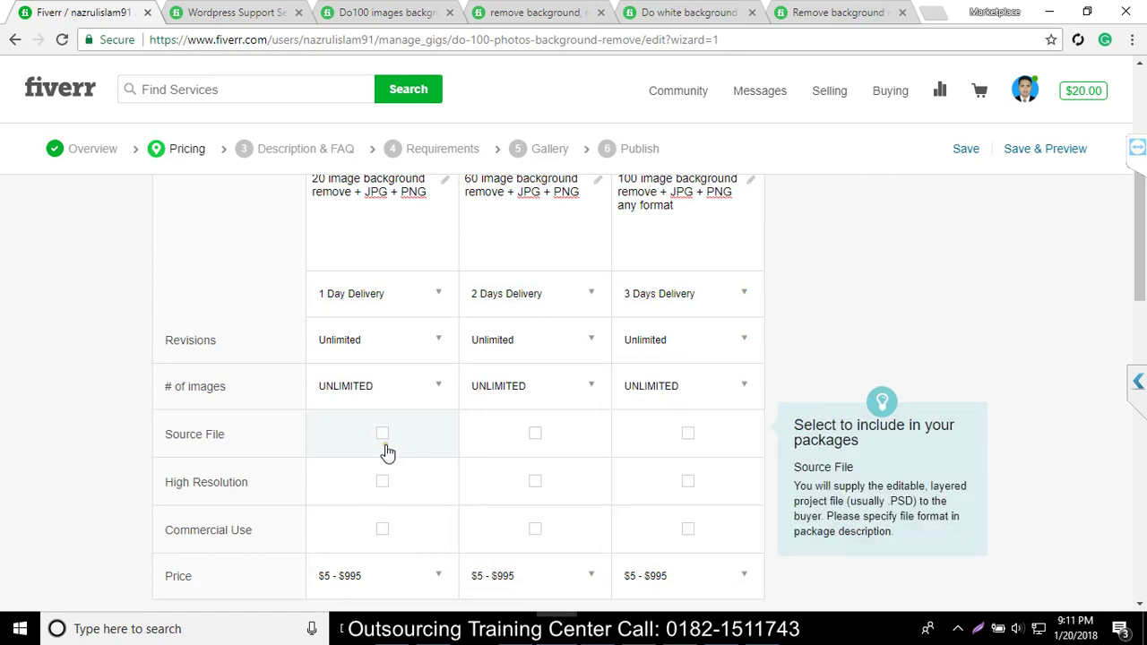
left_click(382, 529)
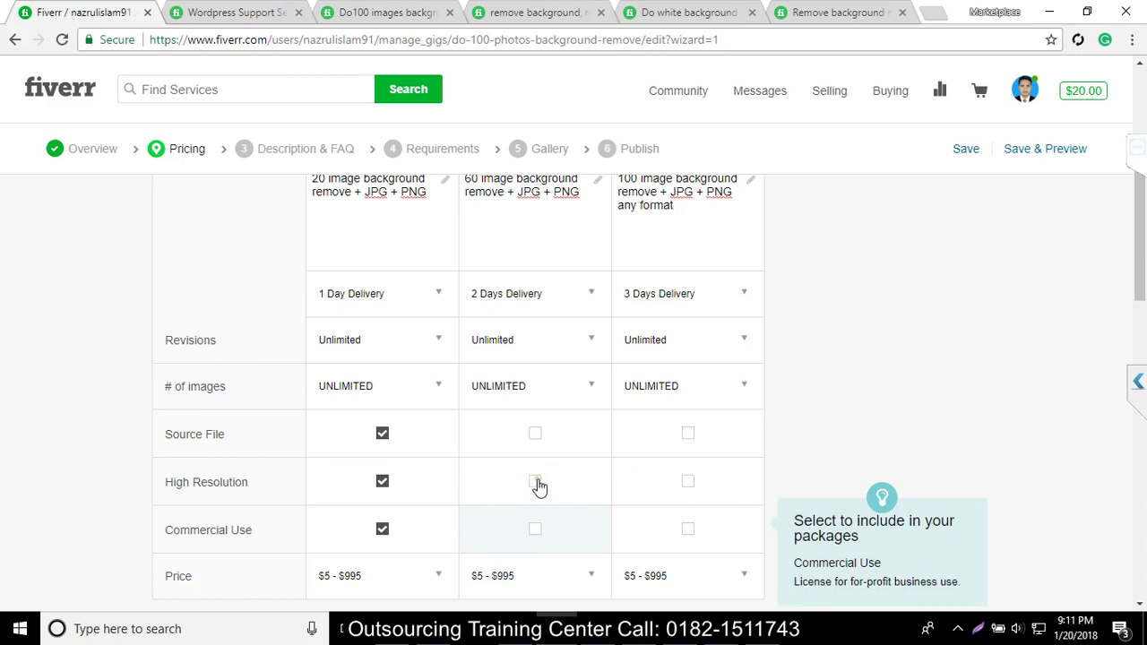
key("space")
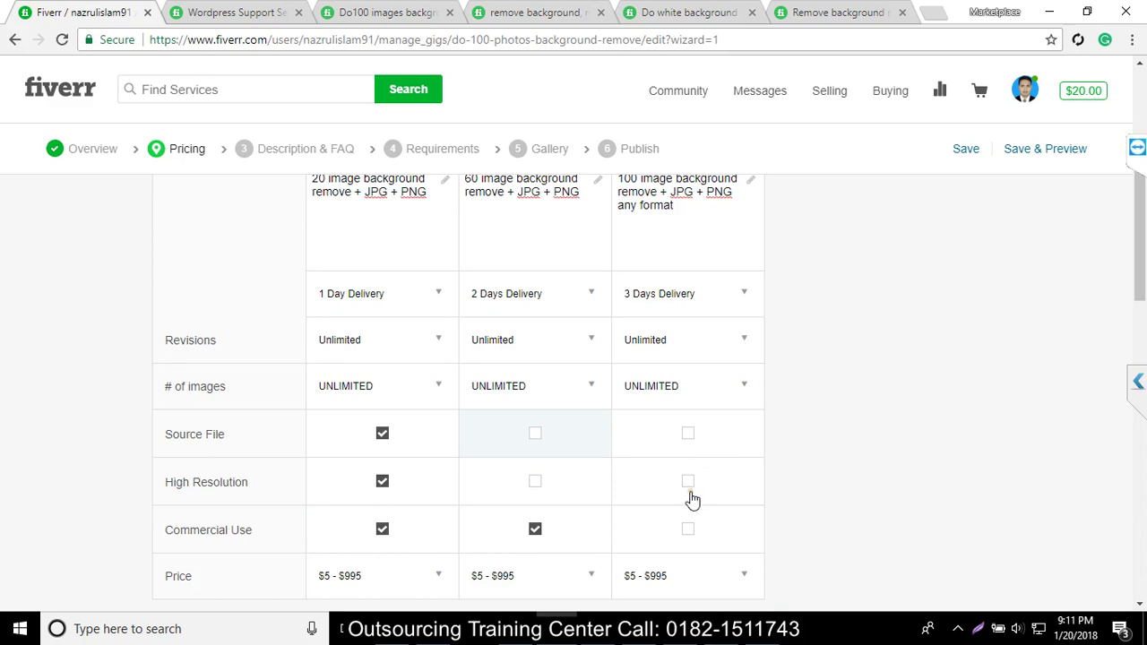
key("space")
key("space")
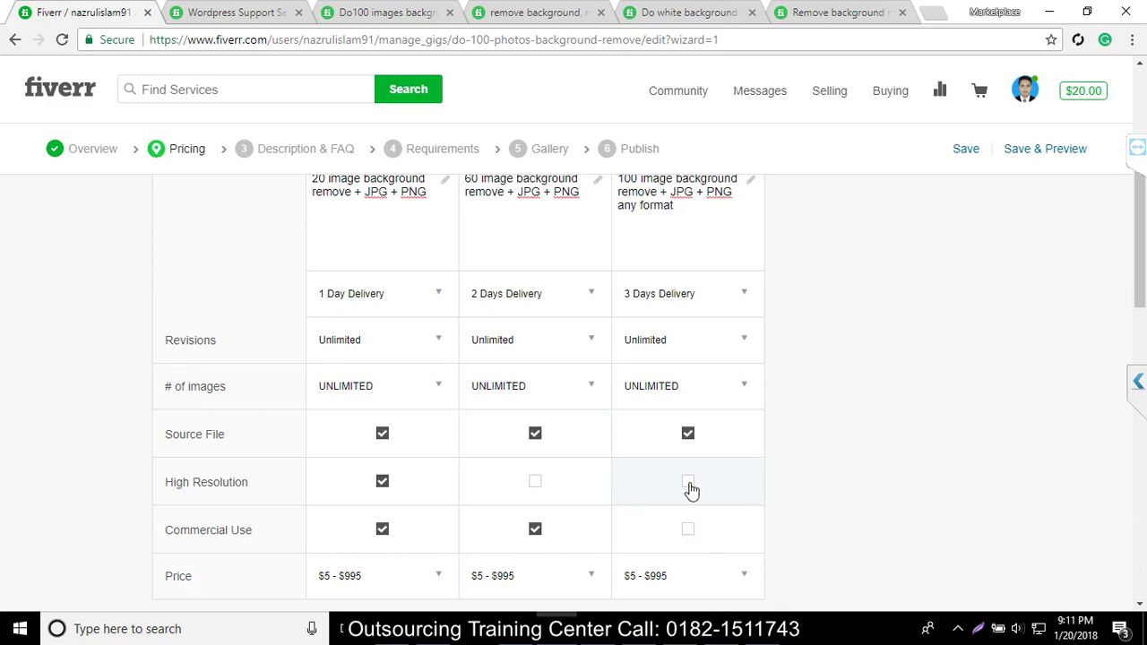
Step: Include high resolution in the Standard and Premium packages and commercial use in the Premium package
left_click(688, 484)
left_click(536, 488)
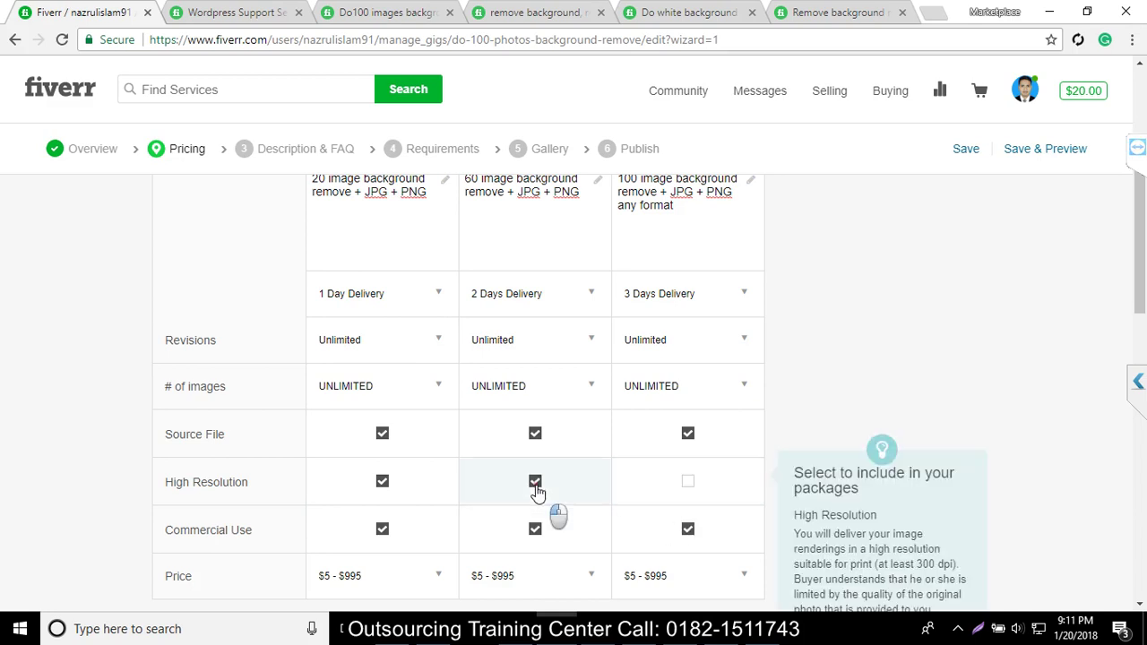
left_click(687, 484)
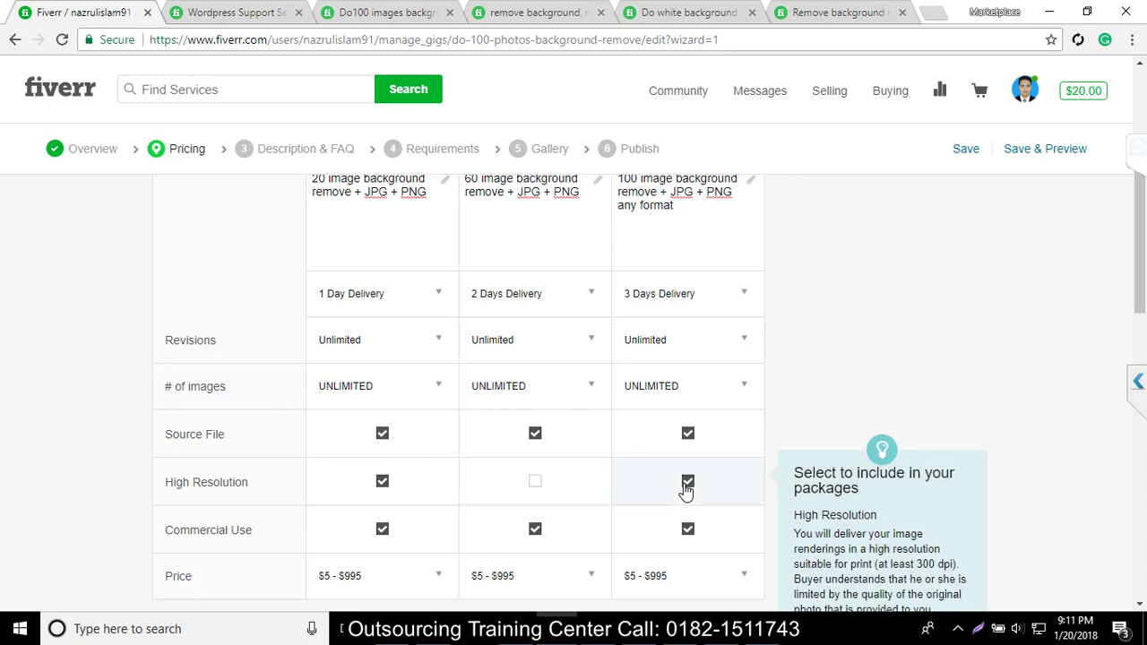
left_click(533, 485)
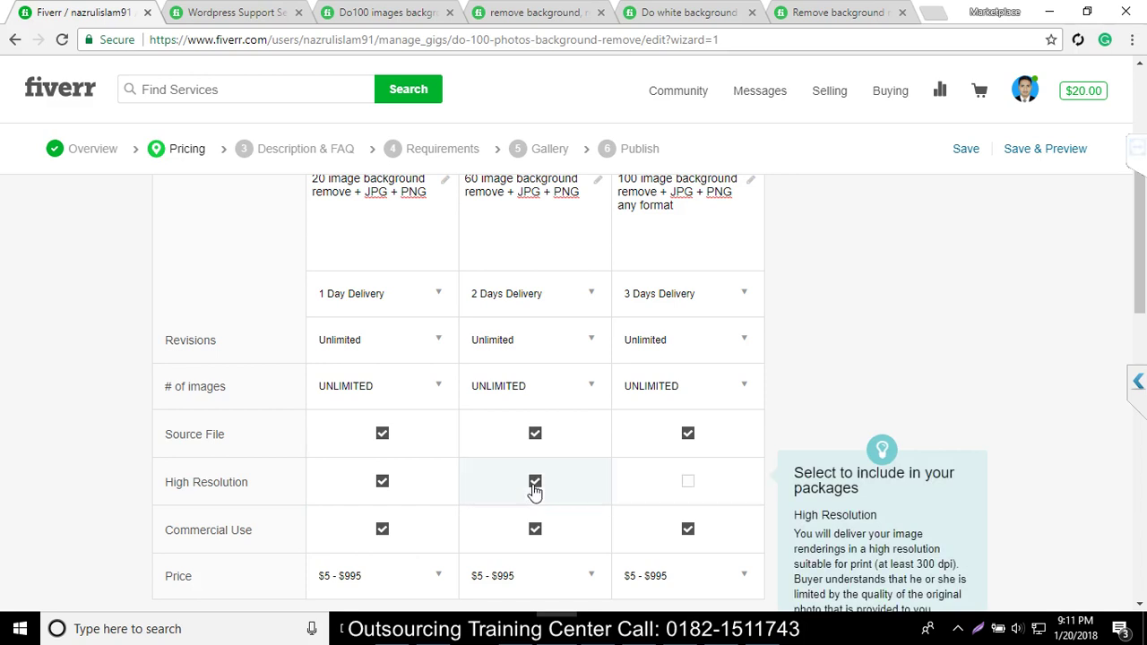
left_click(687, 484)
scroll(550, 496, "down", 1)
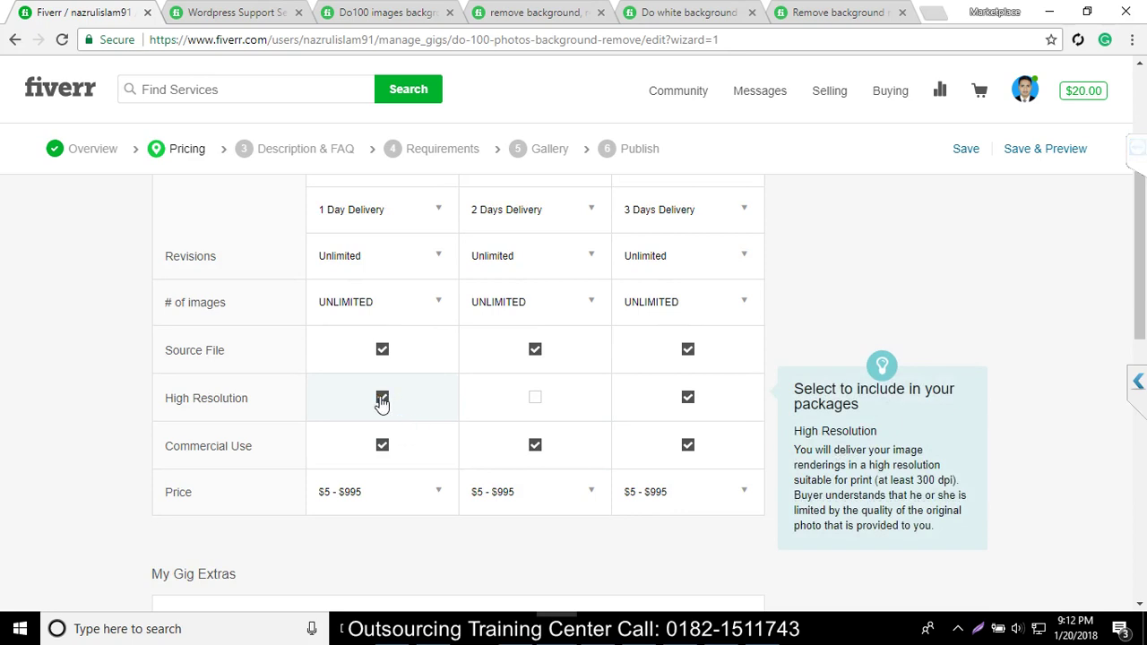
left_click(535, 400)
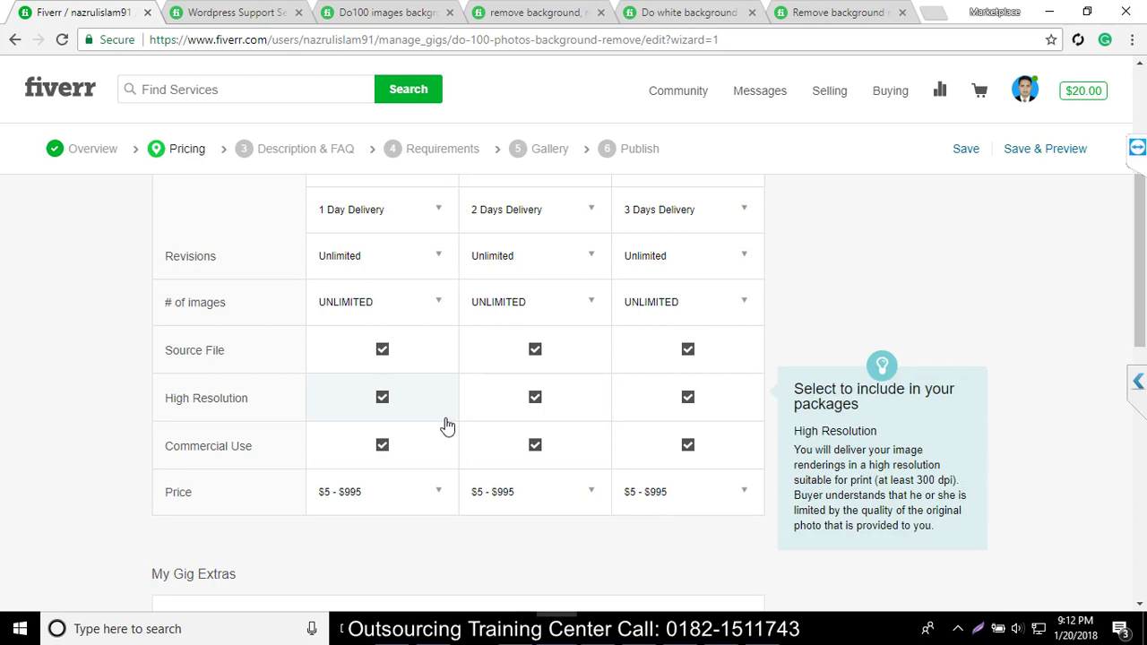
Step: Set the package prices to $5 for Basic, $20 for Standard and $35 for Premium
scroll(436, 504, "down", 1)
left_click(366, 417)
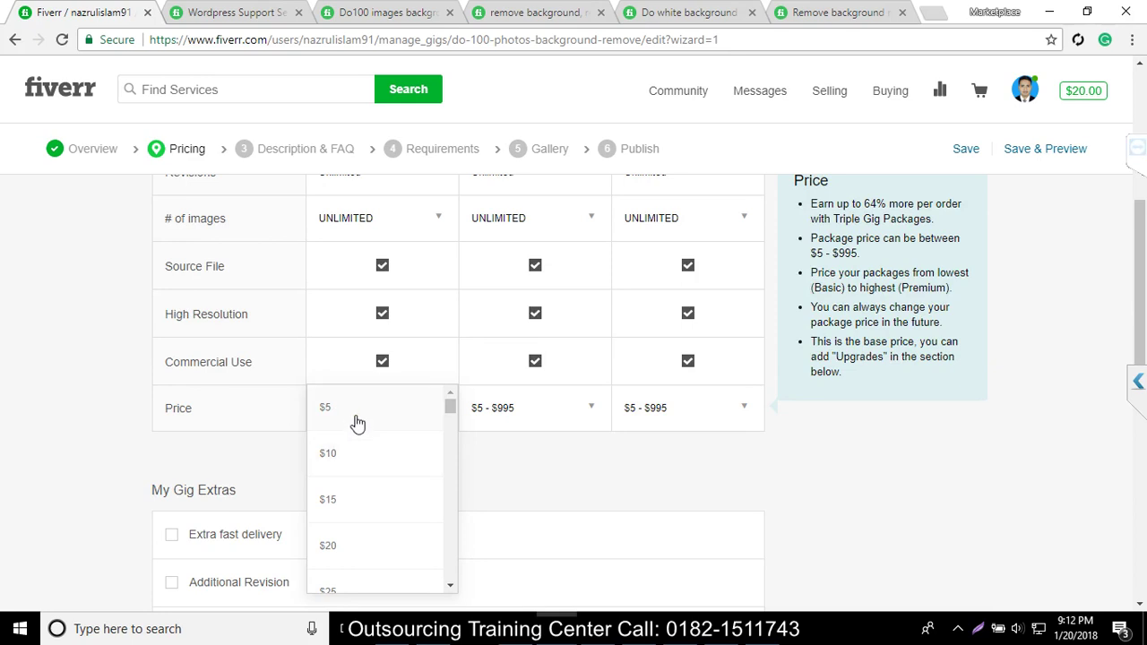
left_click(568, 409)
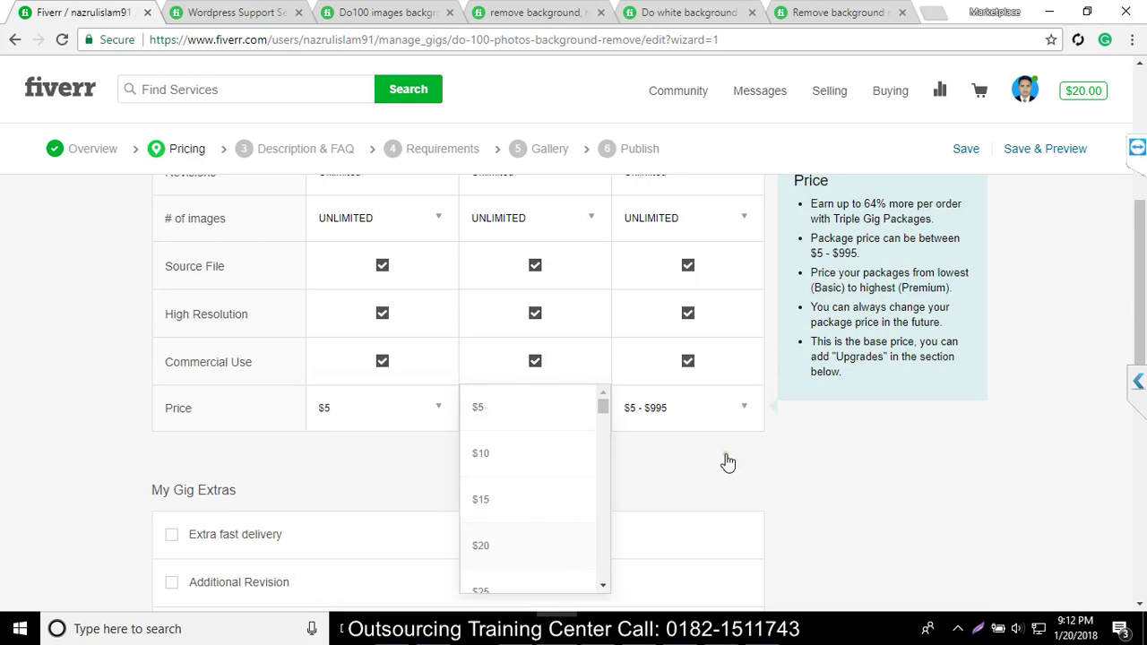
left_click(726, 417)
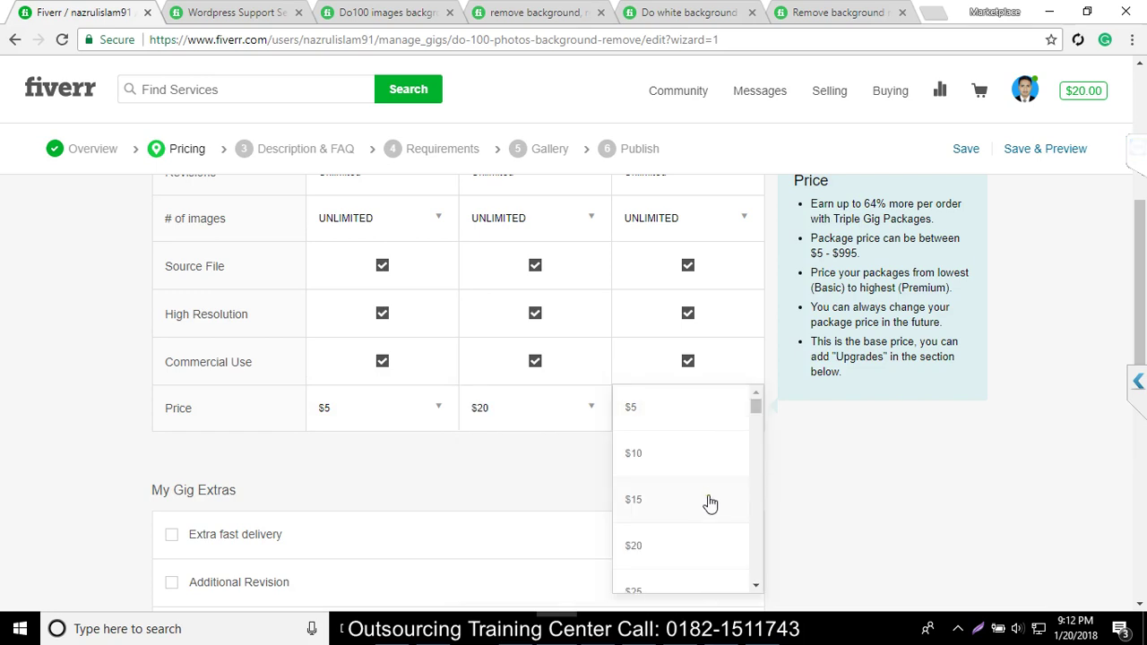
scroll(709, 504, "down", 1)
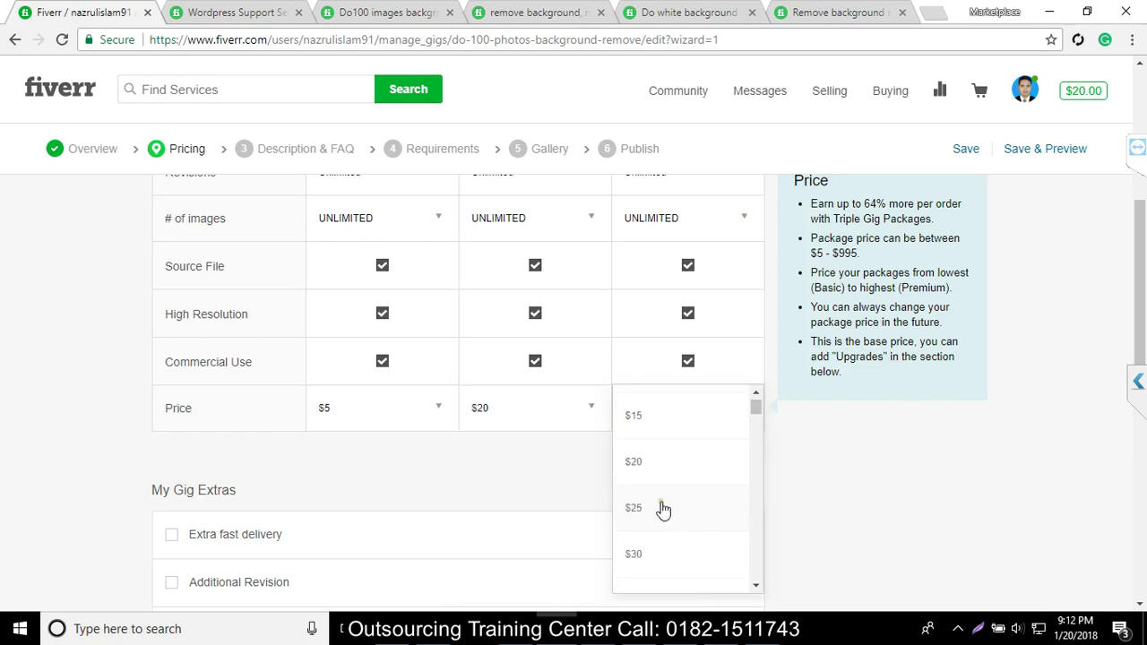
scroll(653, 529, "down", 2)
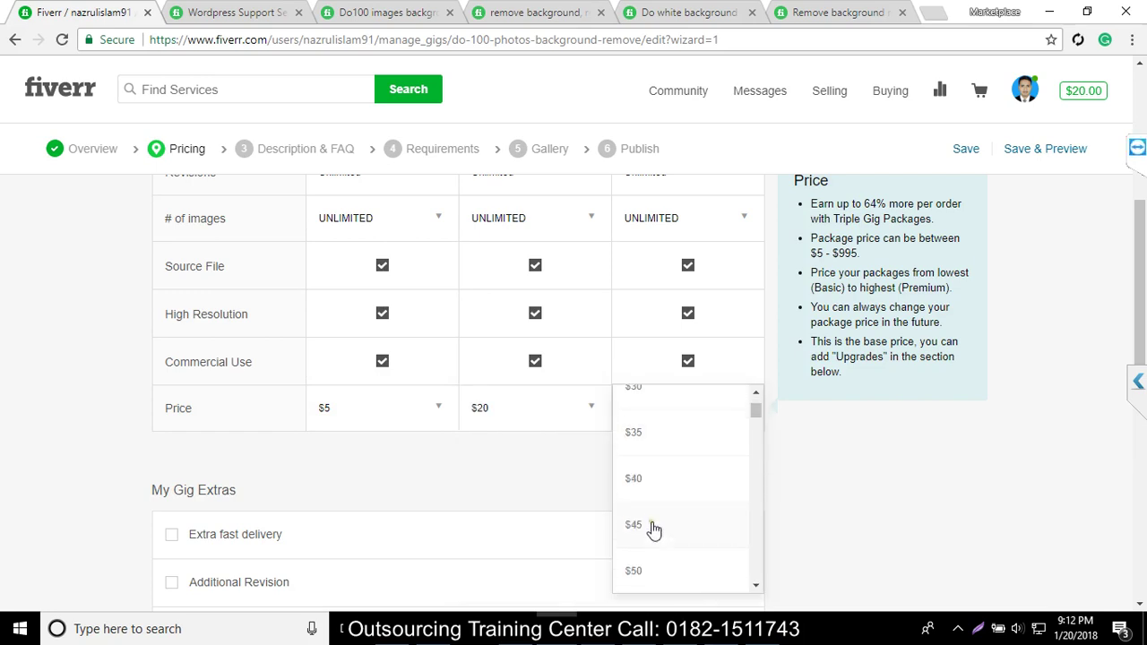
left_click(652, 434)
left_click(563, 485)
Step: Save the scope and pricing without any gig extras and continue to the Description & FAQ section
scroll(559, 485, "down", 2)
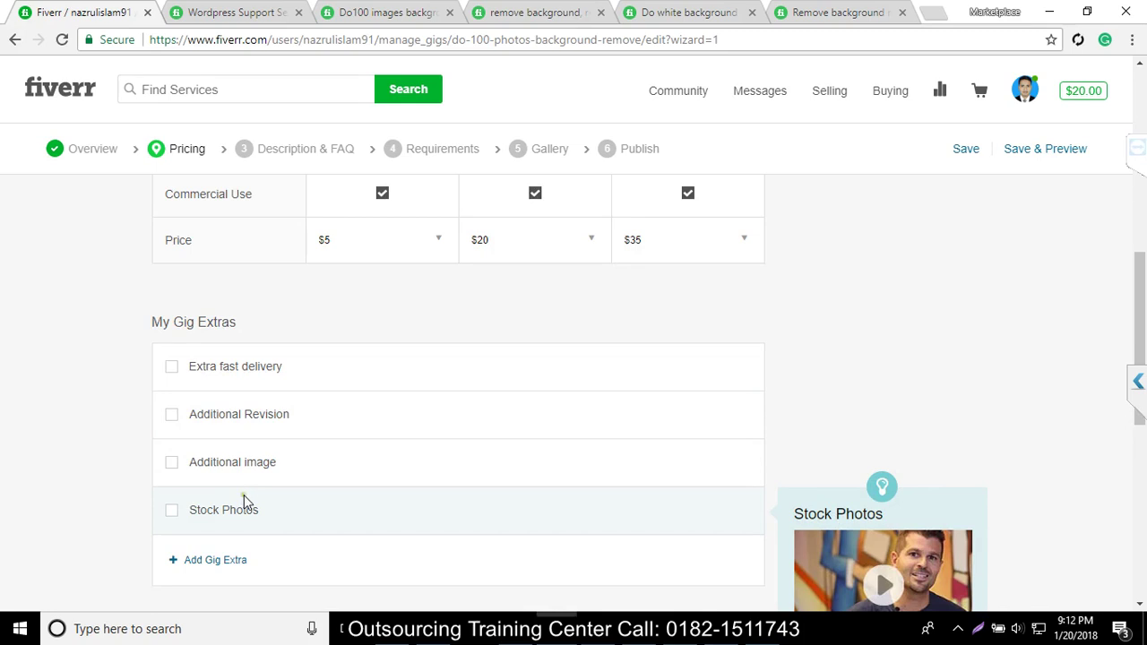
scroll(244, 497, "up", 3)
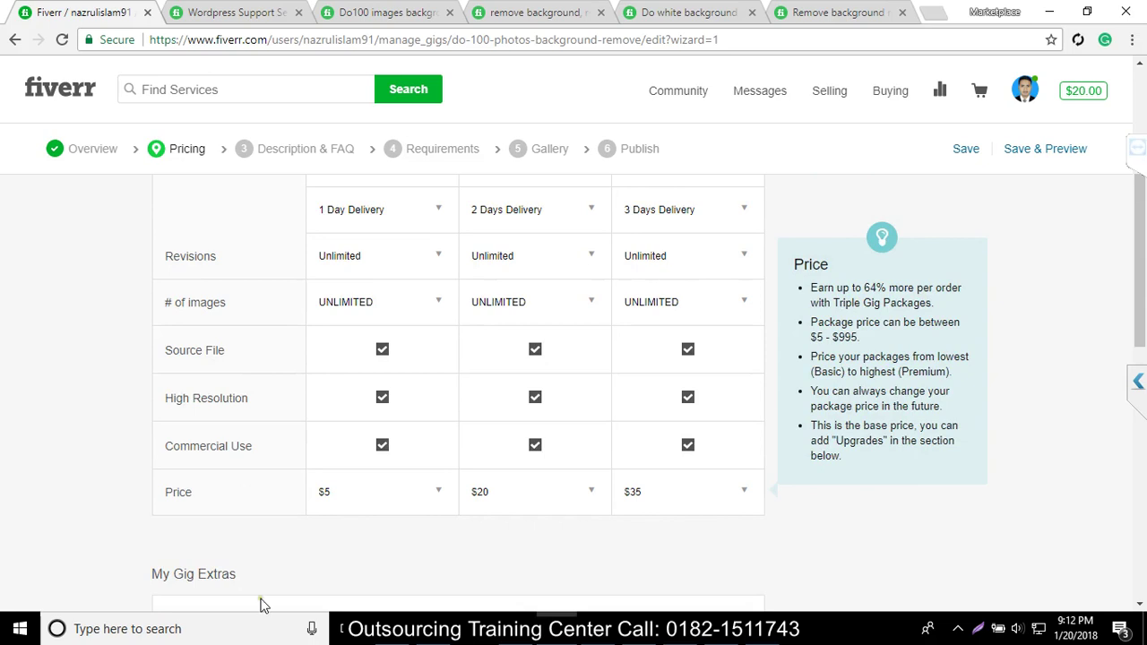
scroll(244, 501, "down", 2)
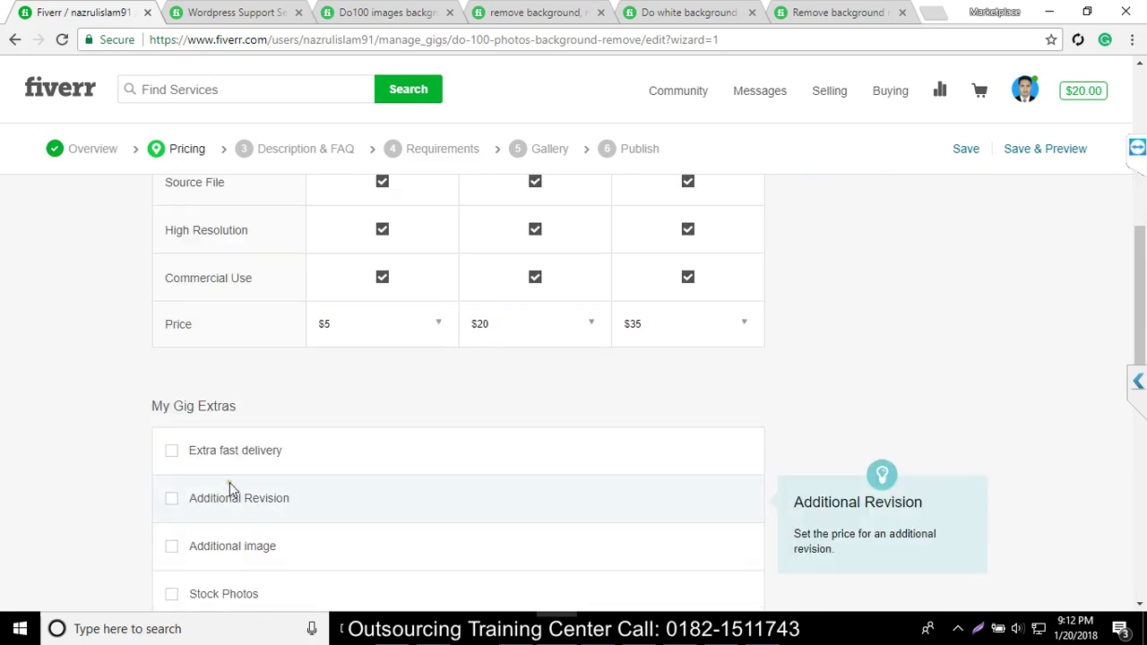
scroll(228, 486, "up", 2)
scroll(230, 482, "up", 2)
scroll(361, 491, "up", 2)
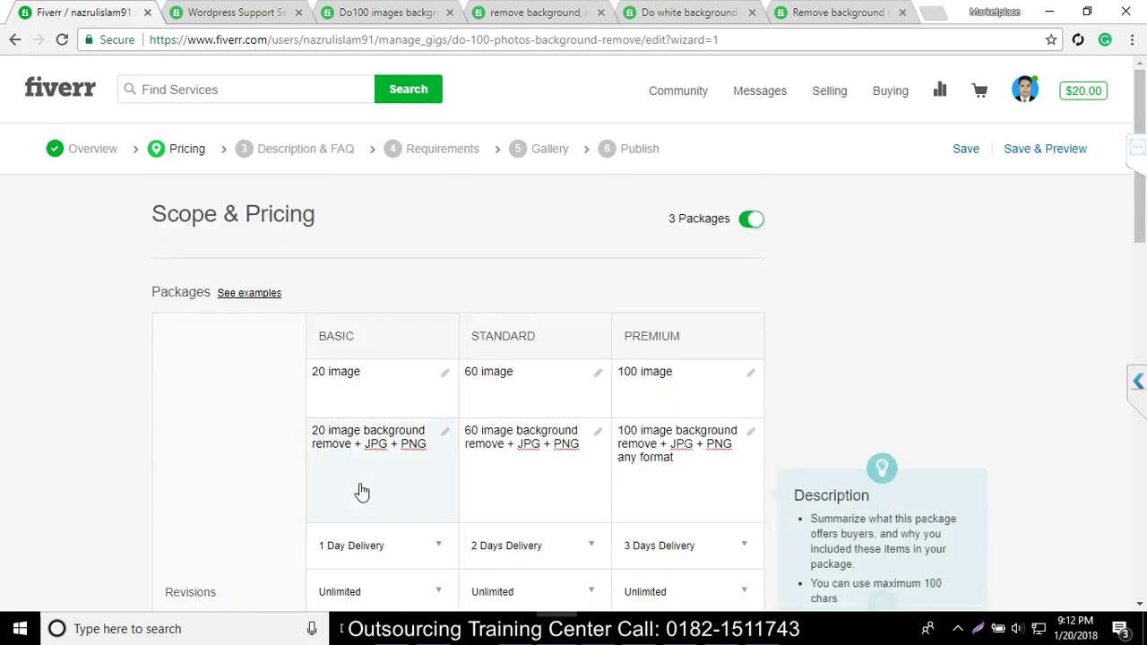
scroll(363, 489, "down", 10)
scroll(641, 417, "up", 3)
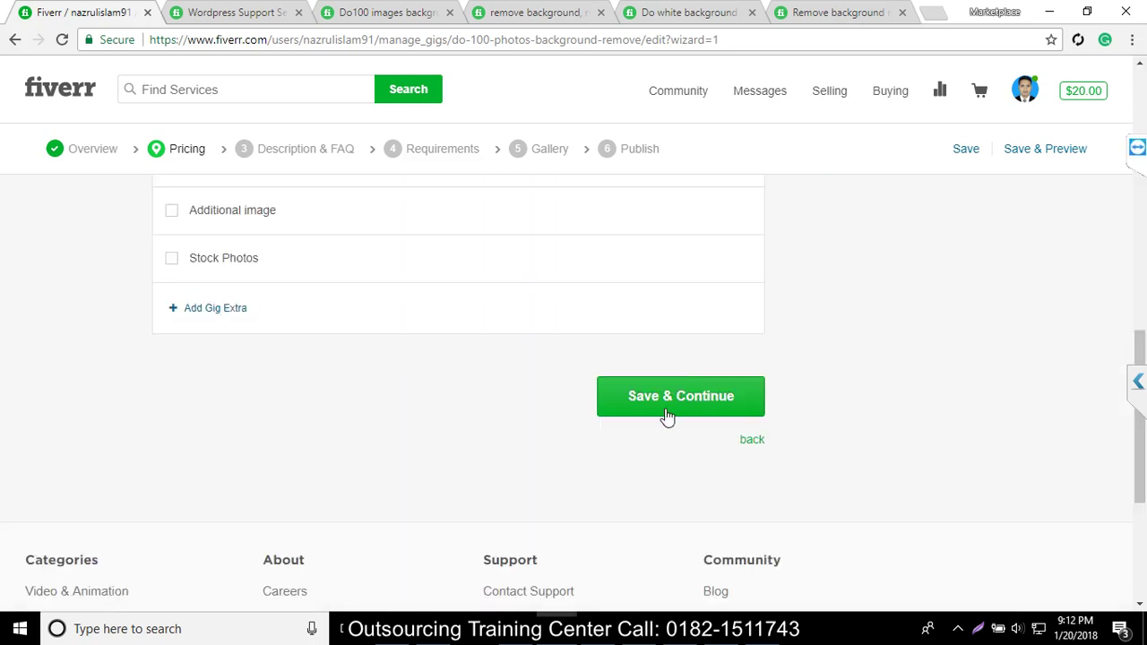
left_click(668, 415)
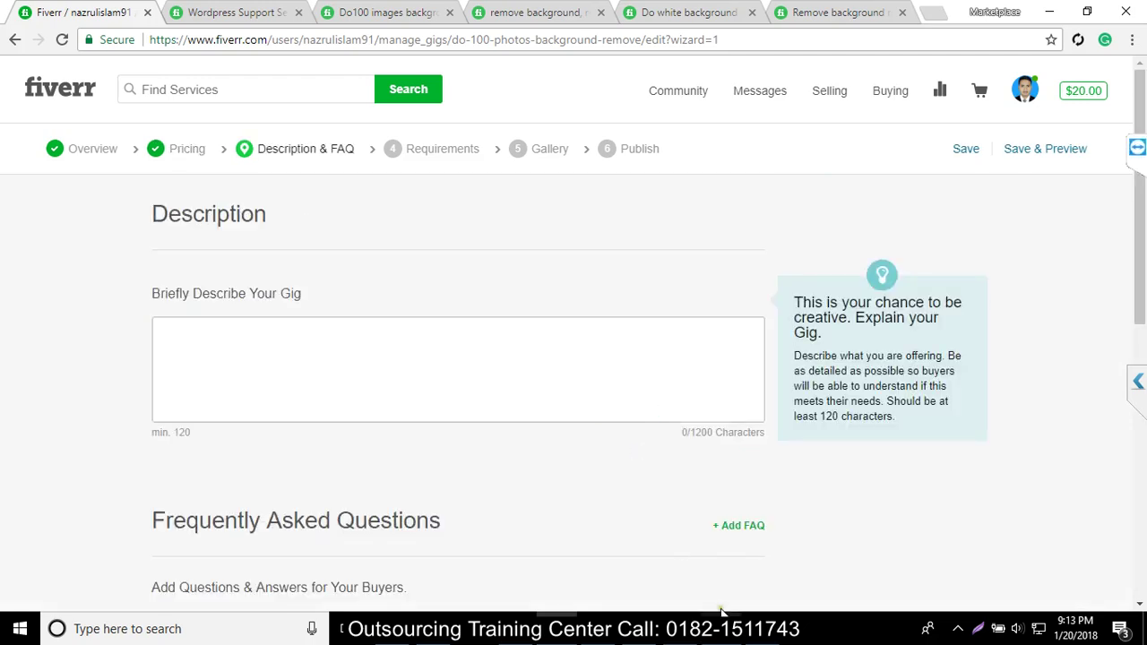
Step: Copy the description text in background remove gig.docx from "Dear sir/Mam" through the closing signature and return to the Fiverr gig page
left_click(742, 627)
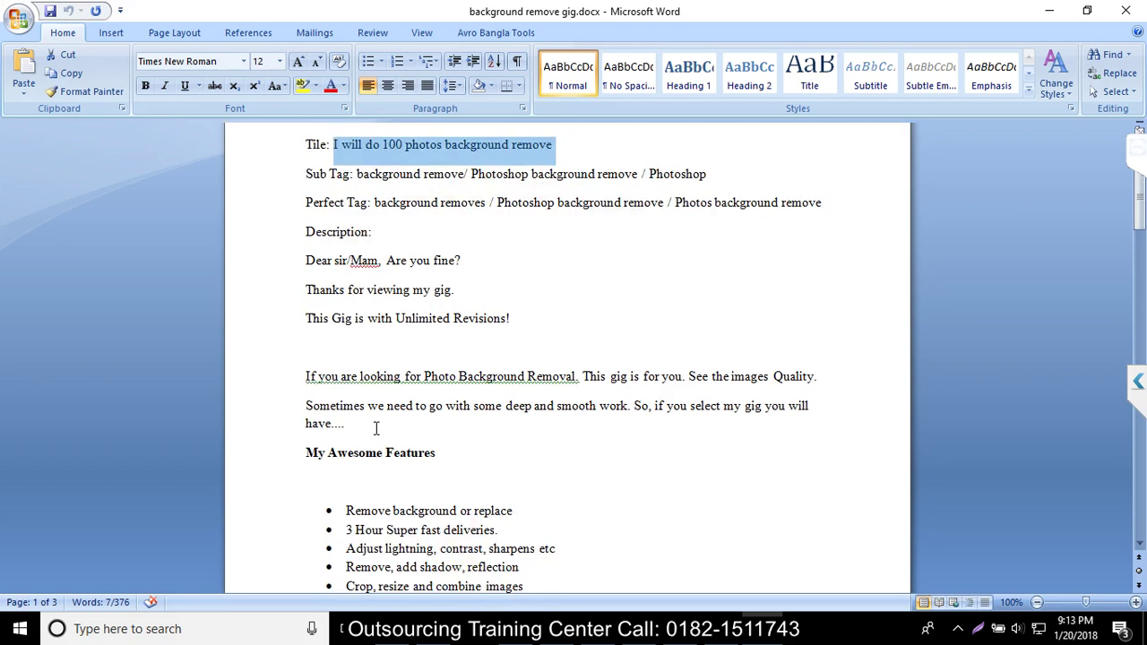
left_click_drag(306, 267, 407, 555)
scroll(448, 468, "down", 3)
scroll(430, 481, "down", 3)
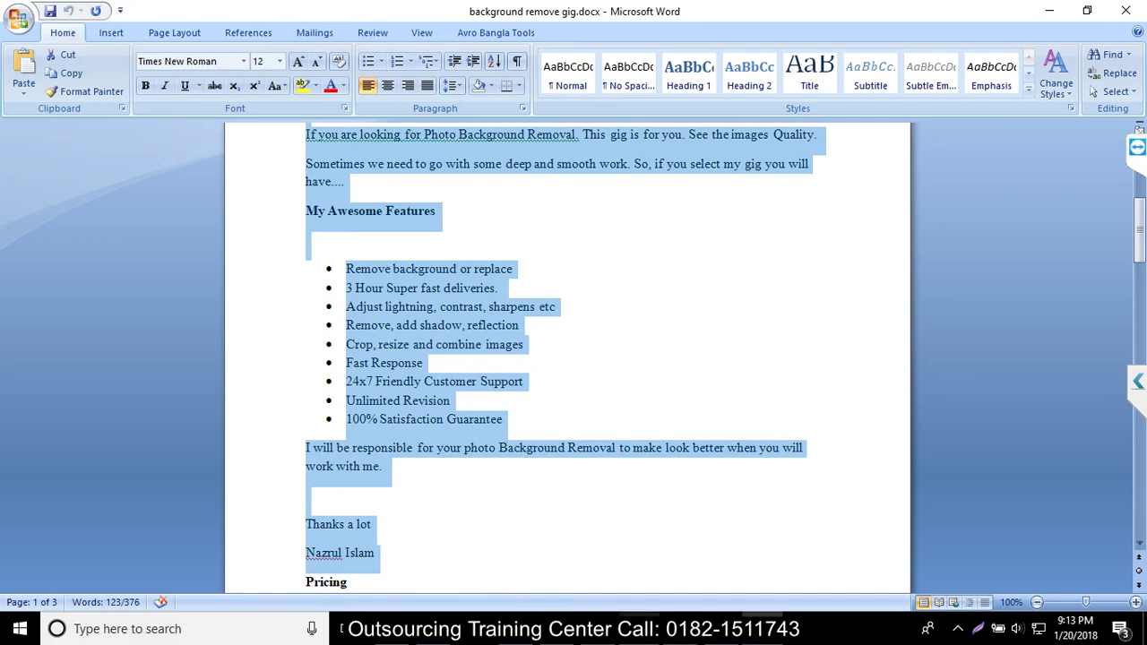
mouse_move(640, 628)
mouse_move(672, 580)
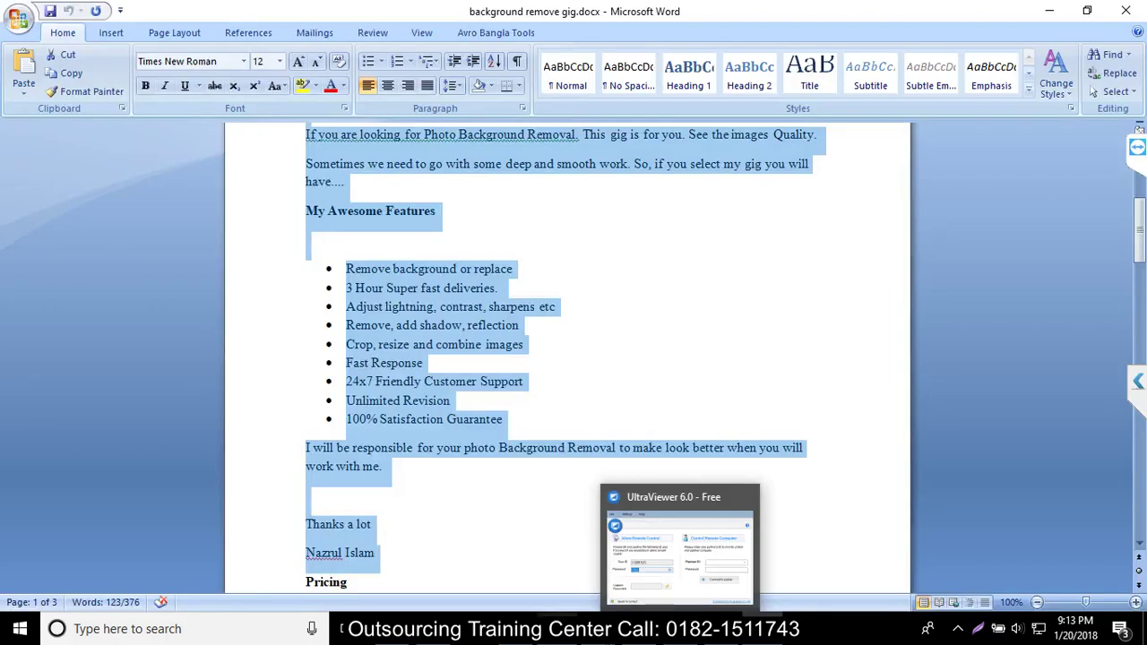
key("alt+Tab")
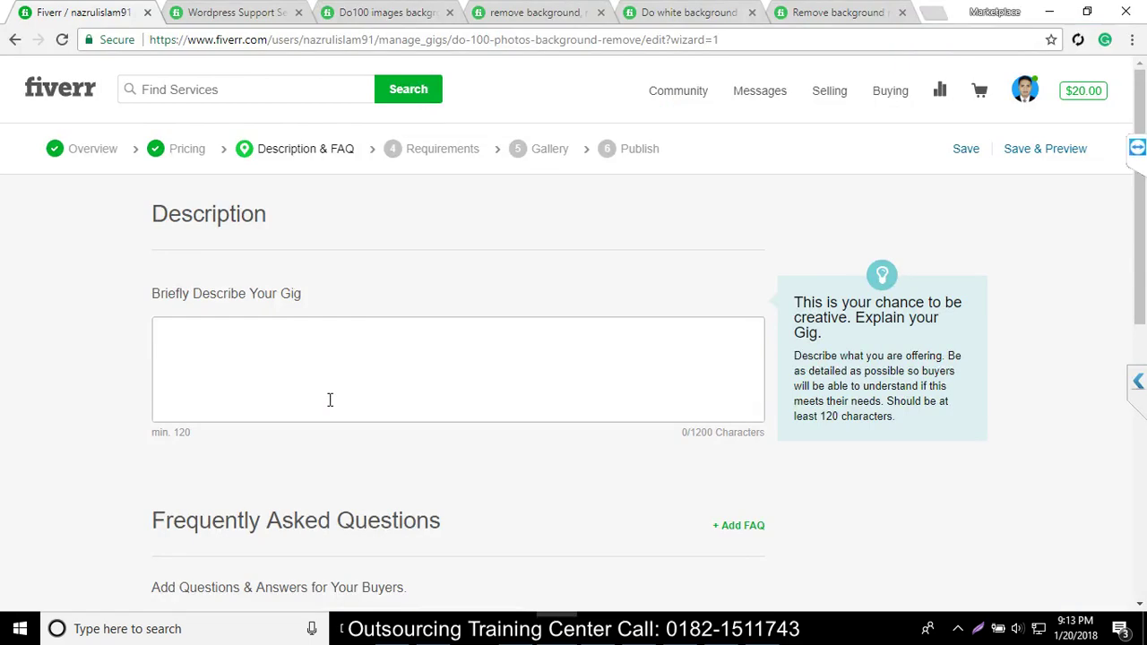
Step: Examine how the competing background removal gigs in the other browser tabs word and format their descriptions
left_click(511, 12)
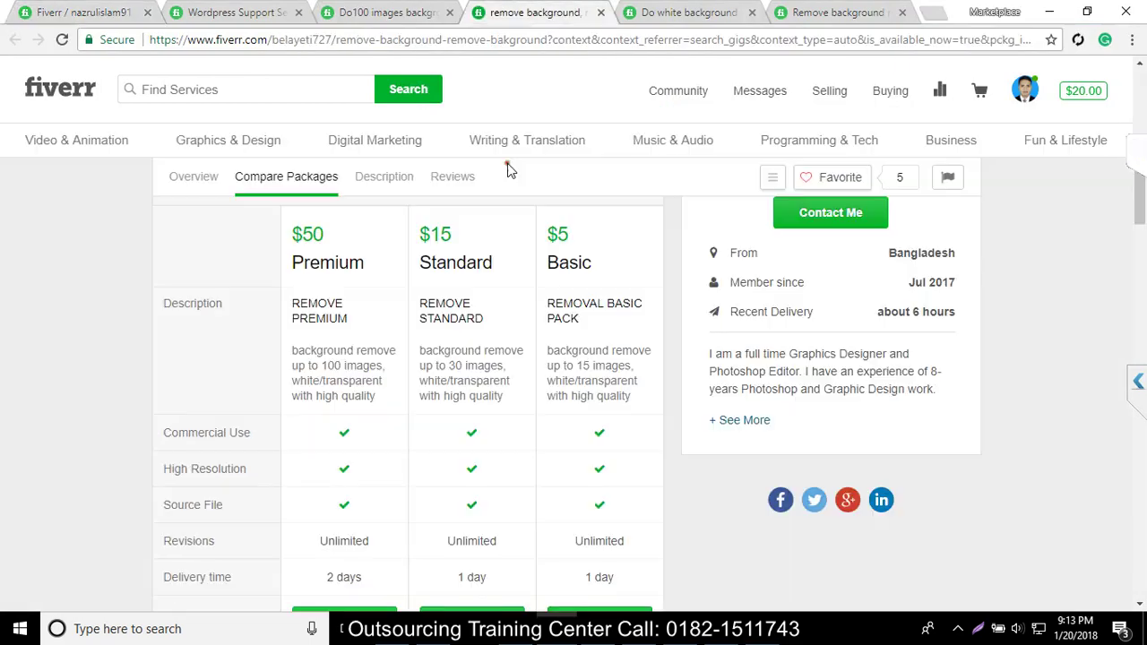
left_click(383, 177)
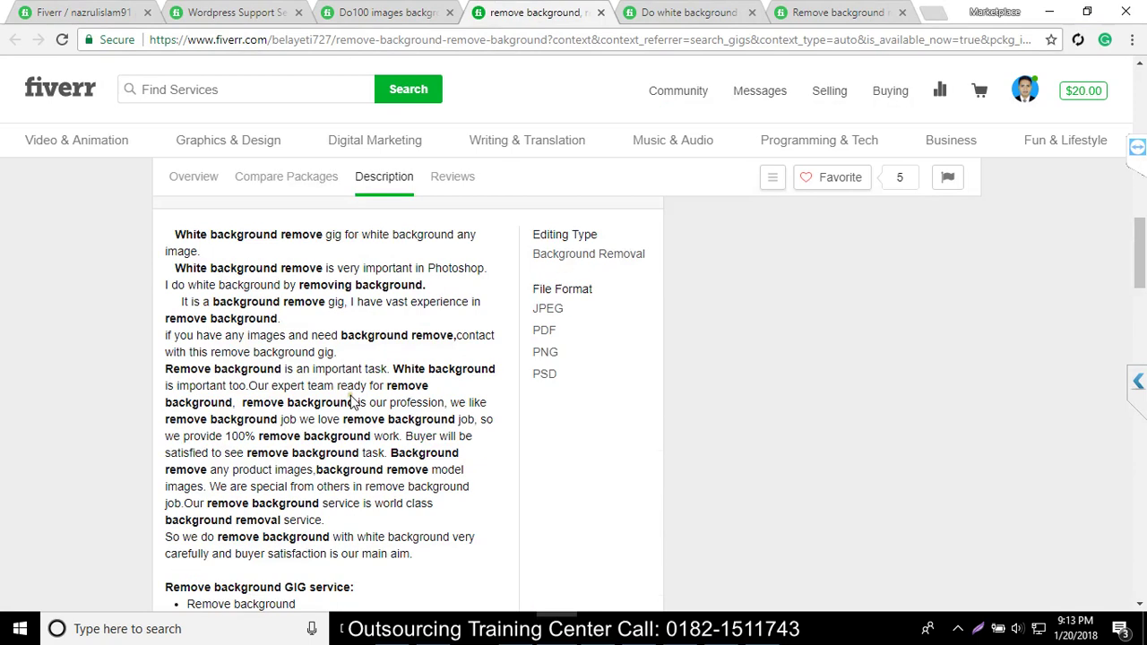
key("ctrl+Tab")
left_click(838, 13)
scroll(488, 311, "down", 5)
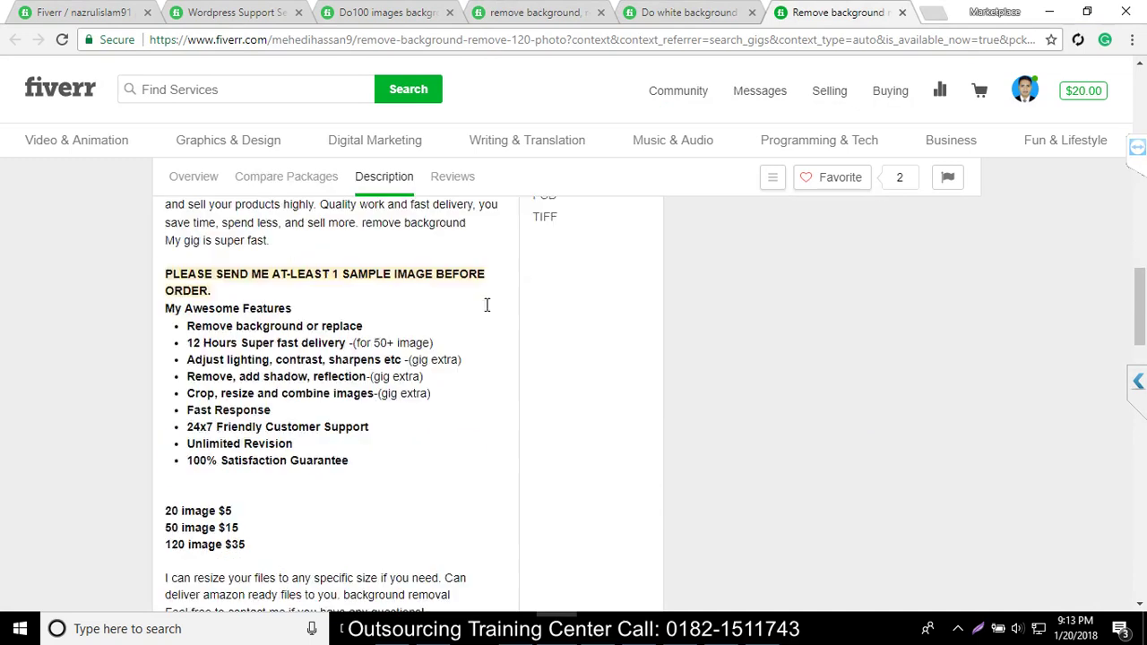
scroll(484, 309, "down", 2)
scroll(482, 309, "up", 2)
scroll(421, 162, "up", 1)
left_click(367, 11)
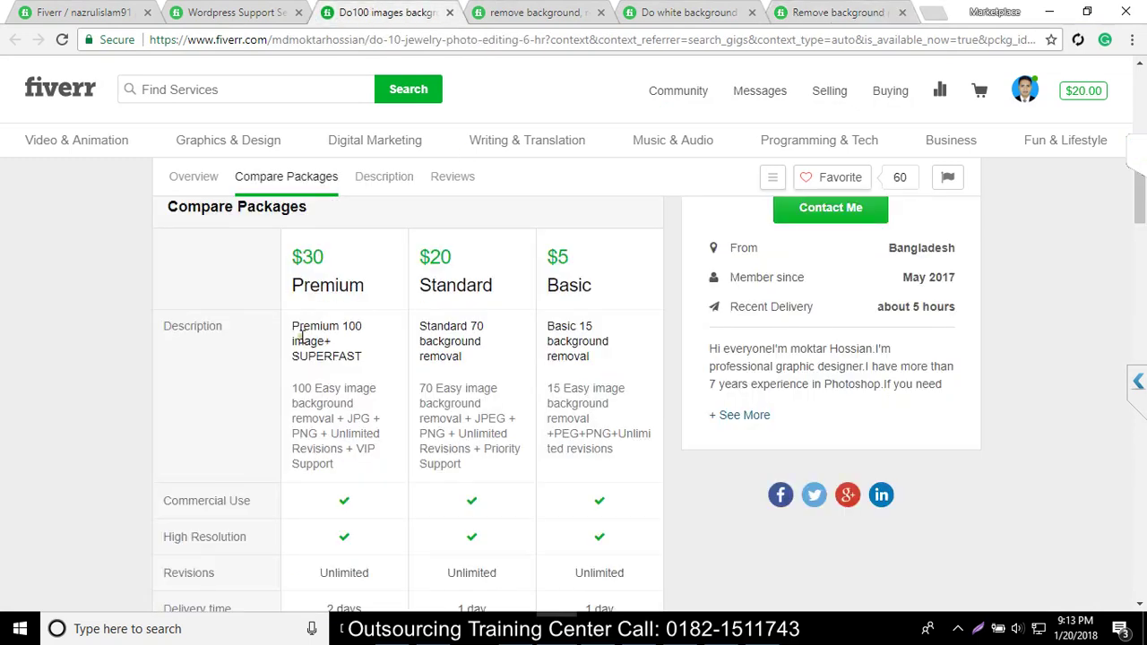
scroll(302, 344, "down", 5)
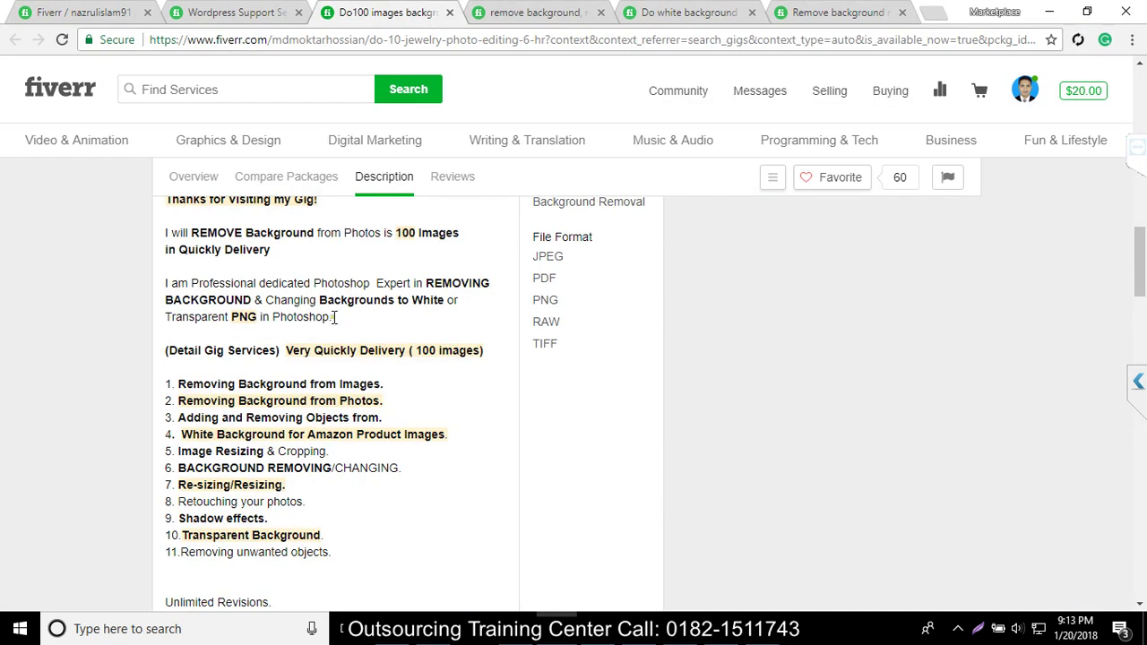
left_click(212, 9)
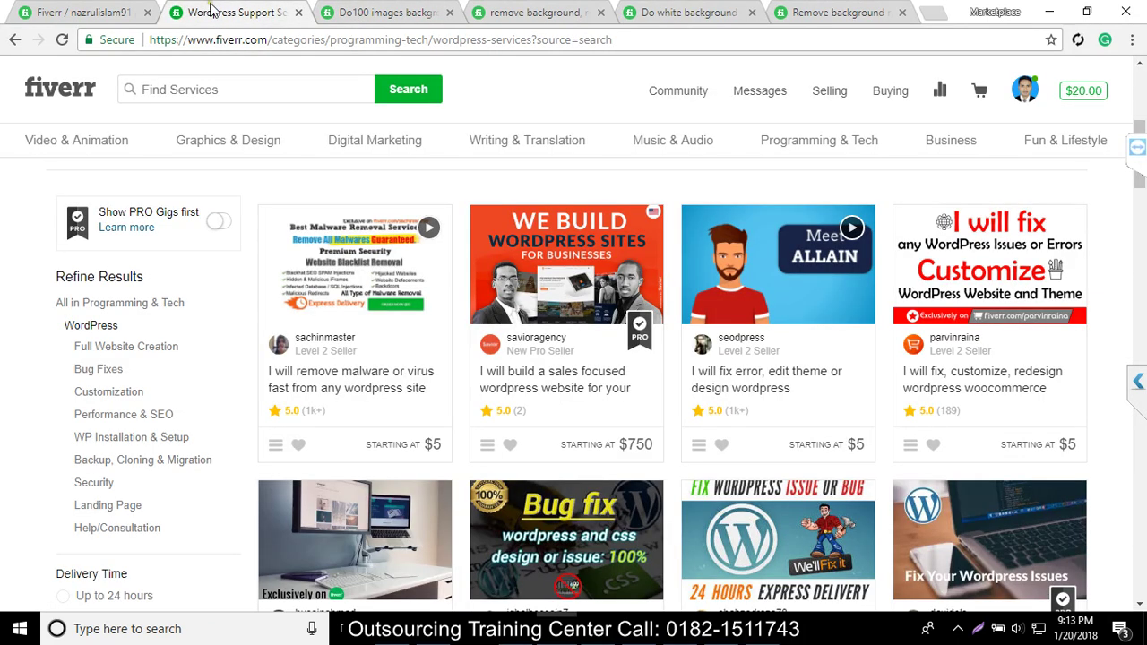
Step: Paste the copied text into the gig's description field and review the formatting of its feature list
left_click(81, 12)
scroll(309, 394, "up", 3)
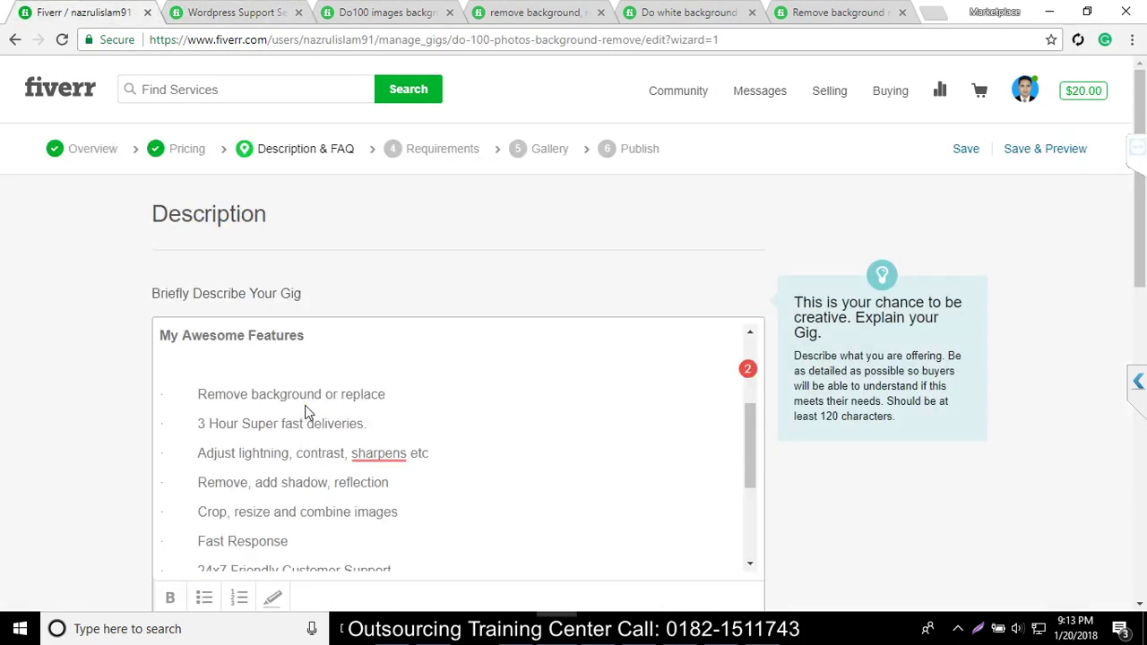
scroll(305, 405, "down", 2)
left_click(205, 547)
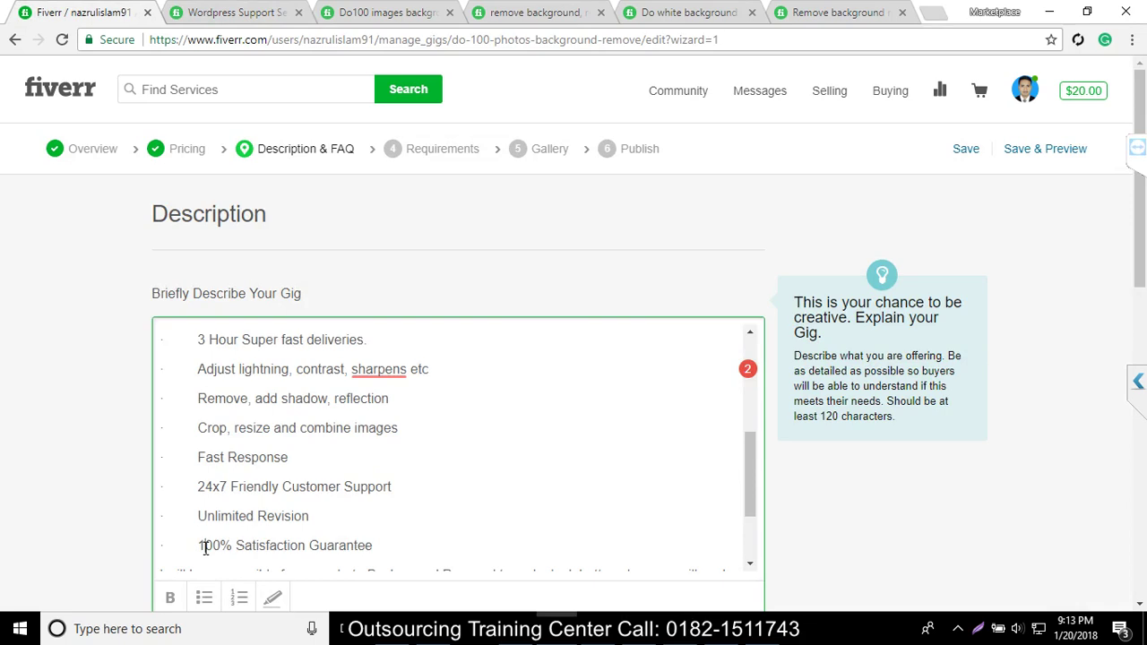
scroll(227, 520, "up", 3)
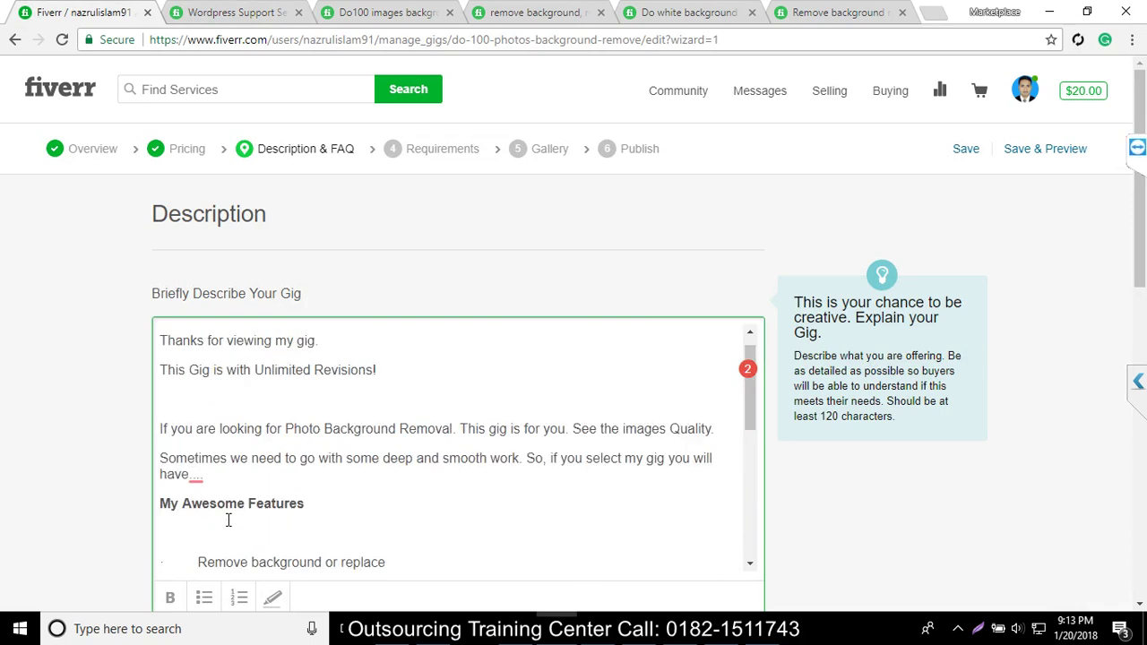
Step: Move the entire description from the gig's description field into a blank Notepad document
scroll(228, 519, "down", 1)
key("ctrl+a")
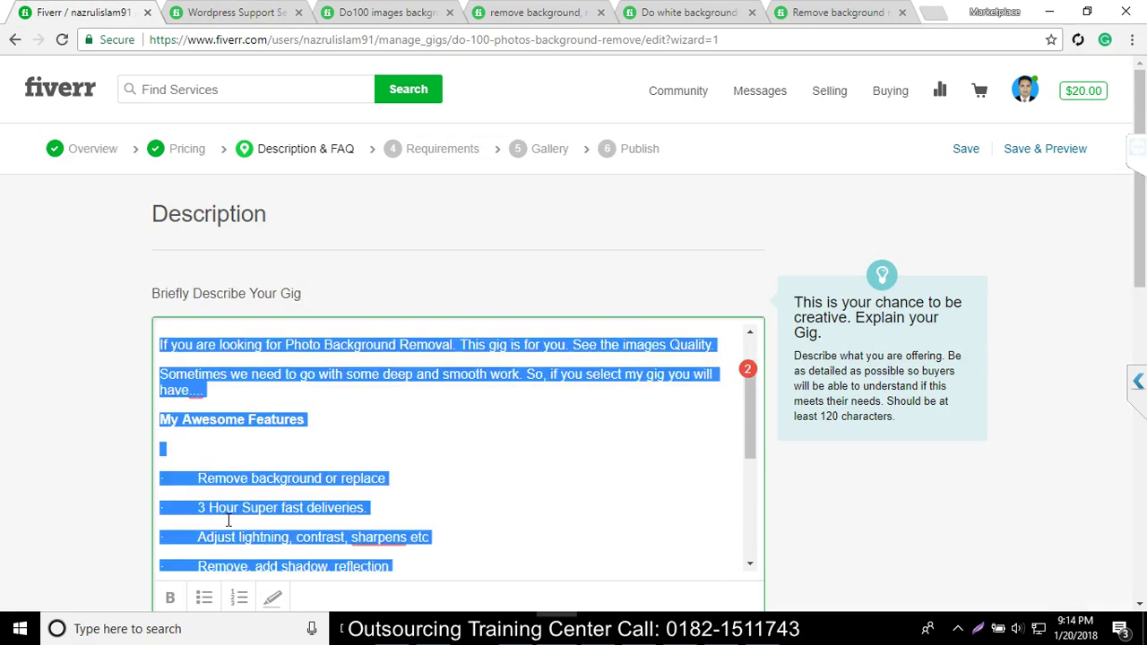
key("ctrl+x")
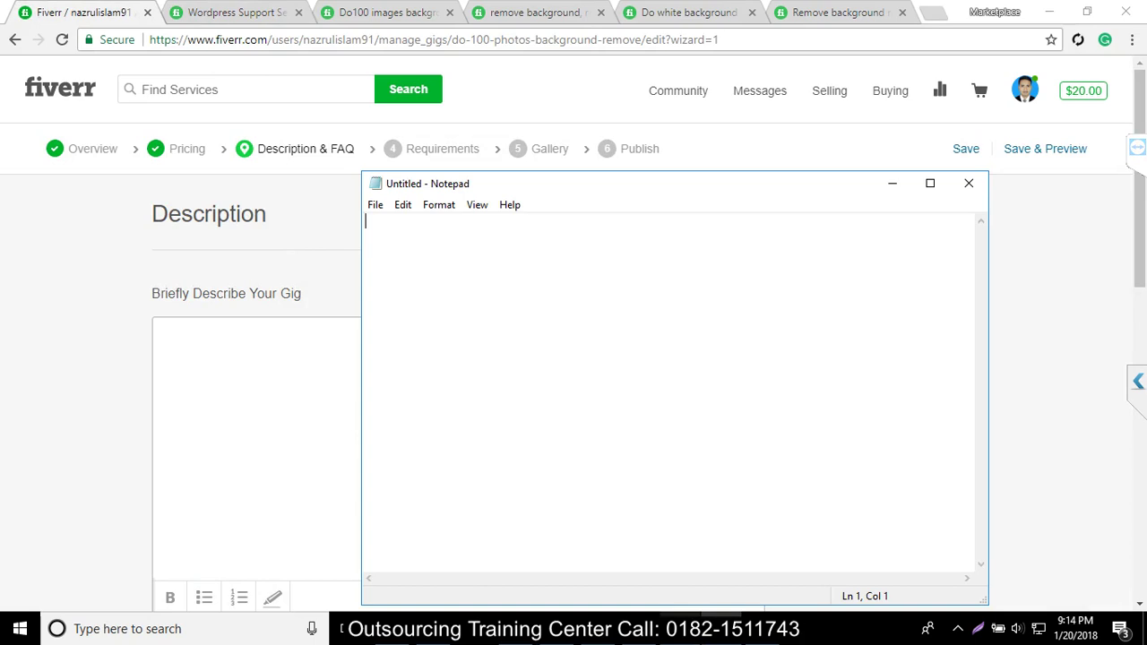
key("ctrl+v")
Step: Remove the bullet character and indentation before "100% Satisfaction Guarantee" in Notepad
left_click(432, 448)
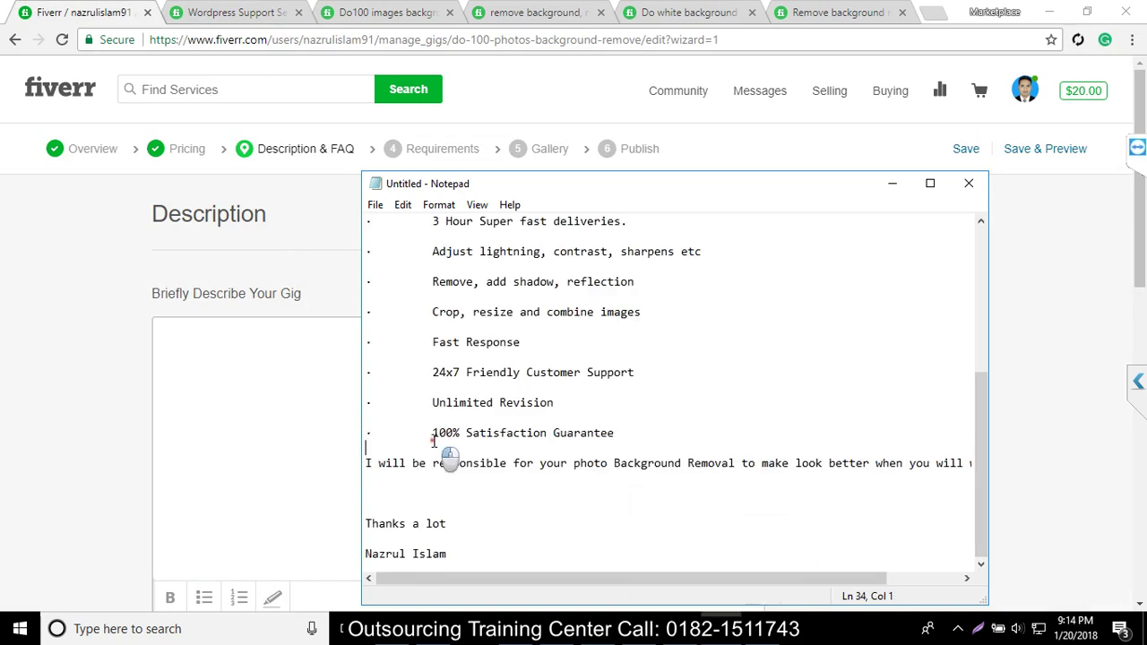
key("BackSpace")
key("BackSpace")
key("BackSpace")
key("BackSpace")
key("BackSpace")
key("BackSpace")
key("BackSpace")
key("BackSpace")
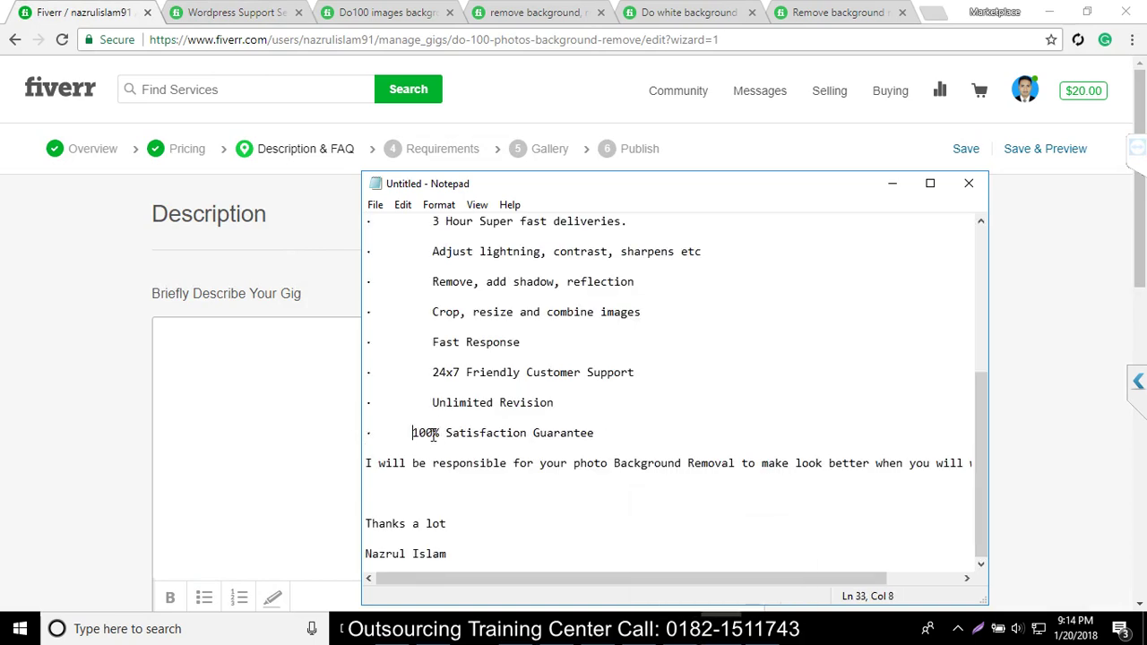
key("BackSpace")
key("BackSpace")
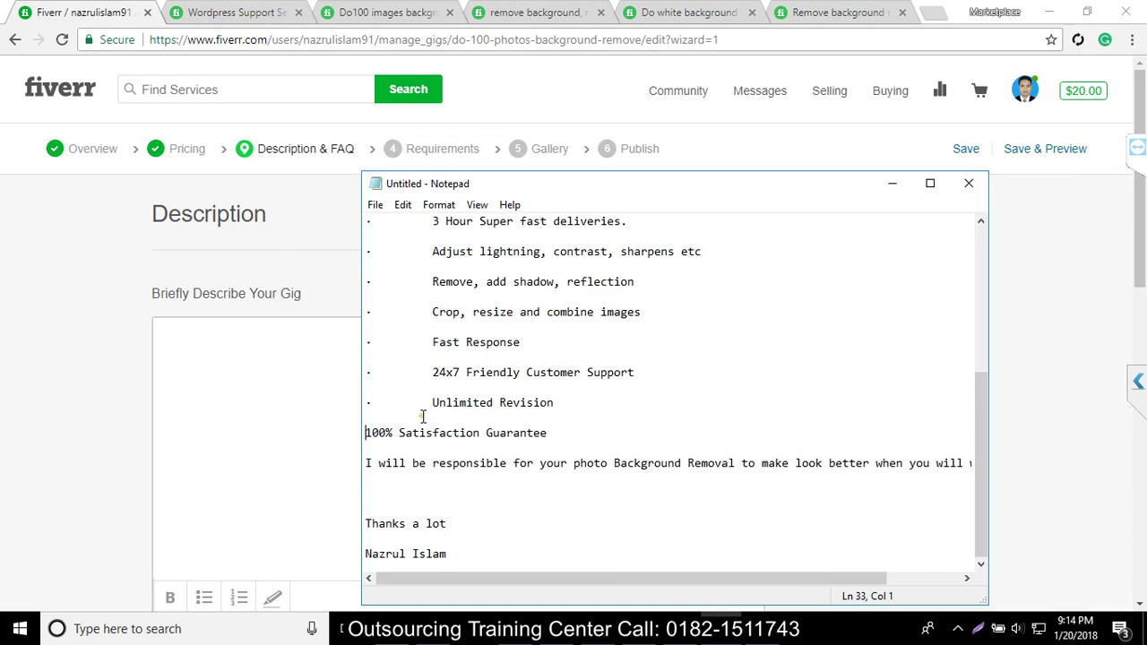
Step: Remove the bullet characters and indentation before "Unlimited Revision" and "24x7 Friendly Customer Support"
left_click_drag(428, 408, 369, 414)
key("BackSpace")
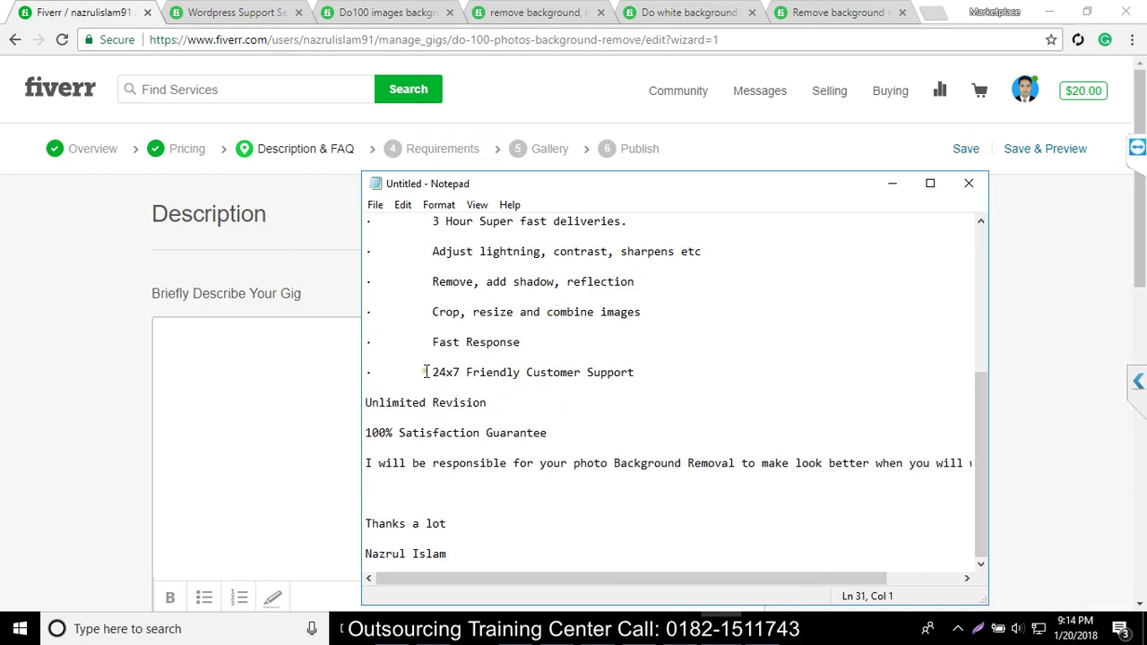
left_click_drag(433, 369, 633, 373)
left_click(377, 376)
left_click(432, 370)
left_click_drag(431, 370, 371, 376)
key("BackSpace")
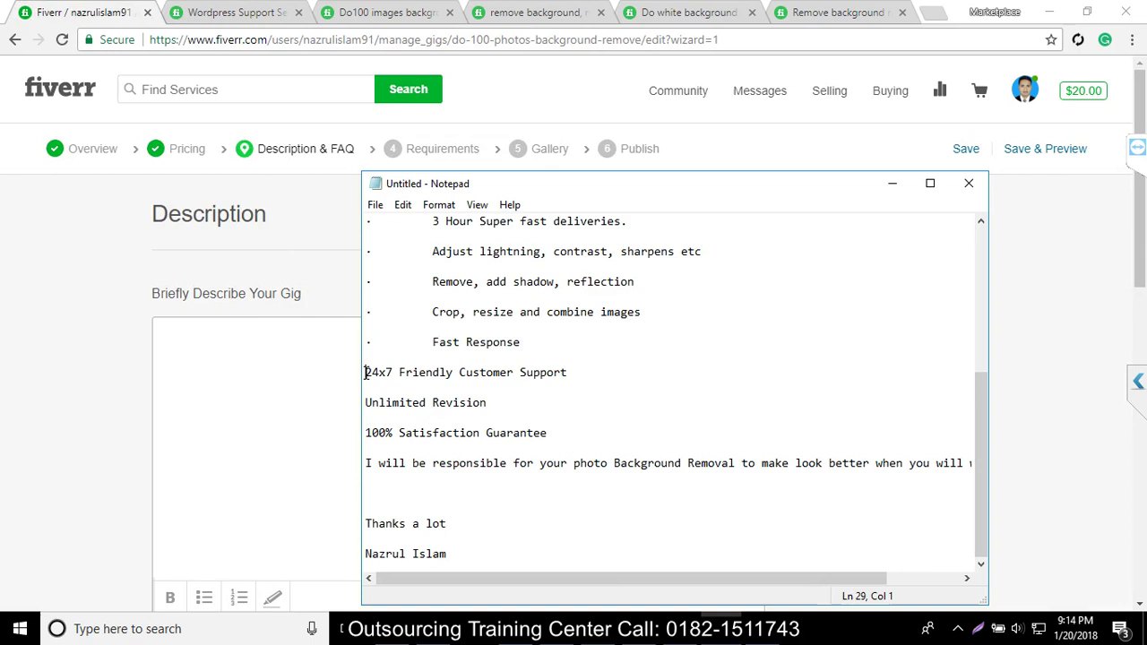
Step: Strip the bullets and indentation from the "Fast Response", "Crop, resize and combine images" and "Remove, add shadow, reflection" lines
left_click_drag(428, 343, 371, 351)
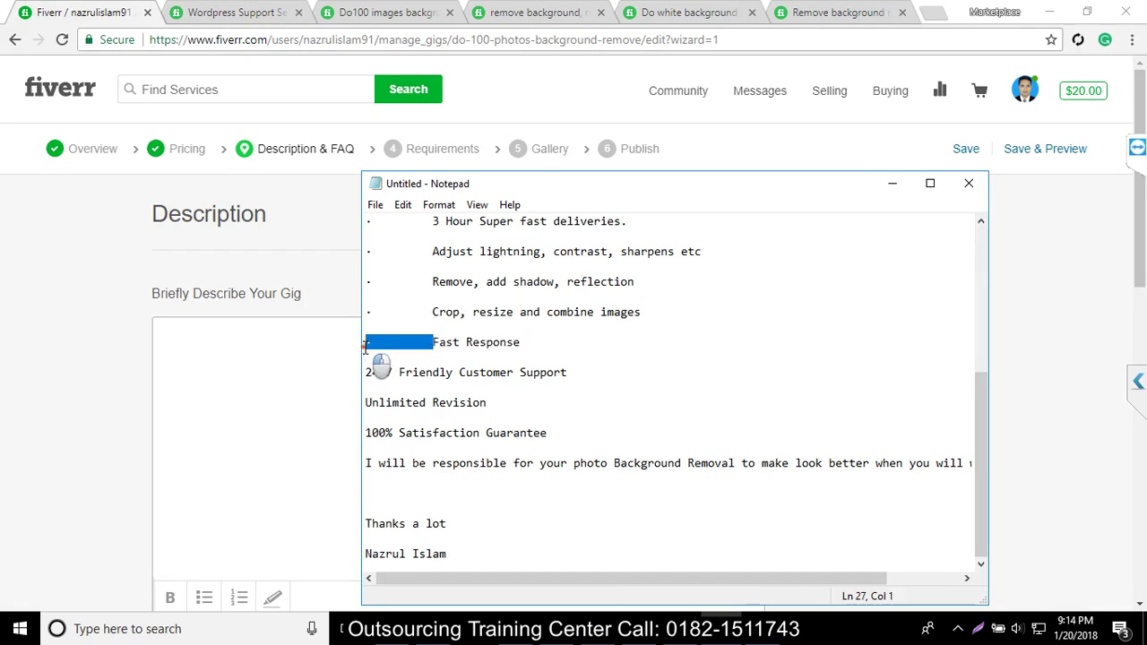
key("BackSpace")
left_click_drag(432, 312, 361, 314)
key("BackSpace")
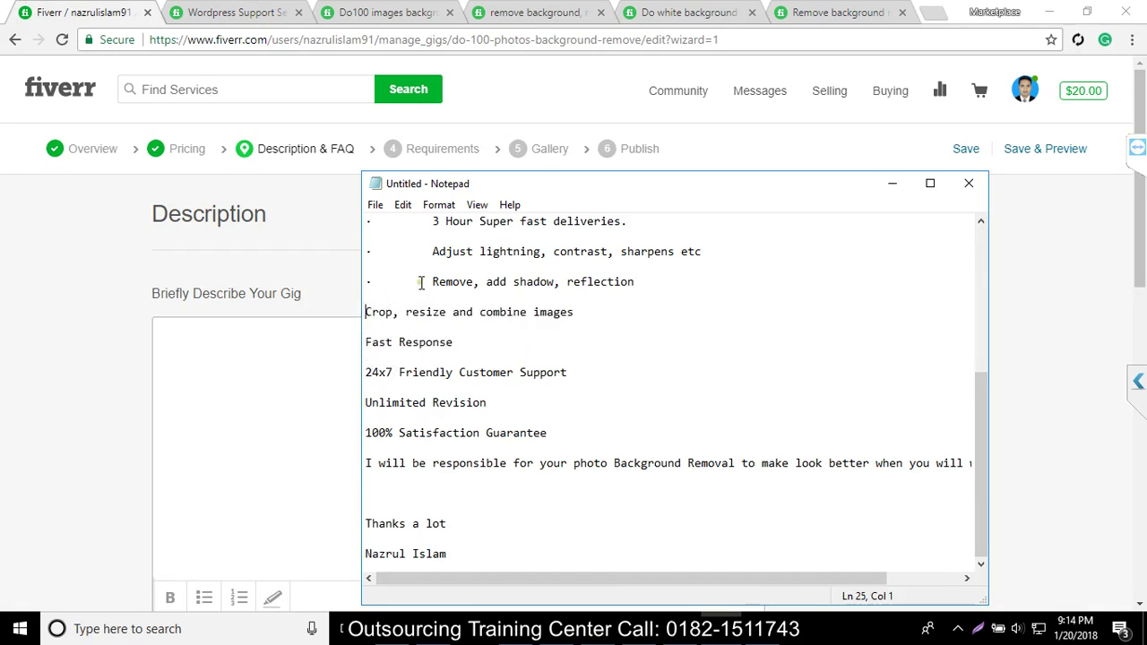
left_click_drag(432, 279, 377, 301)
key("BackSpace")
Step: Strip the bullets and indentation from the "Adjust lightning", "3 Hour Super fast deliveries" and "Remove background or replace" lines
left_click_drag(419, 252, 432, 252)
key("BackSpace")
key("BackSpace")
key("BackSpace")
scroll(419, 239, "up", 1)
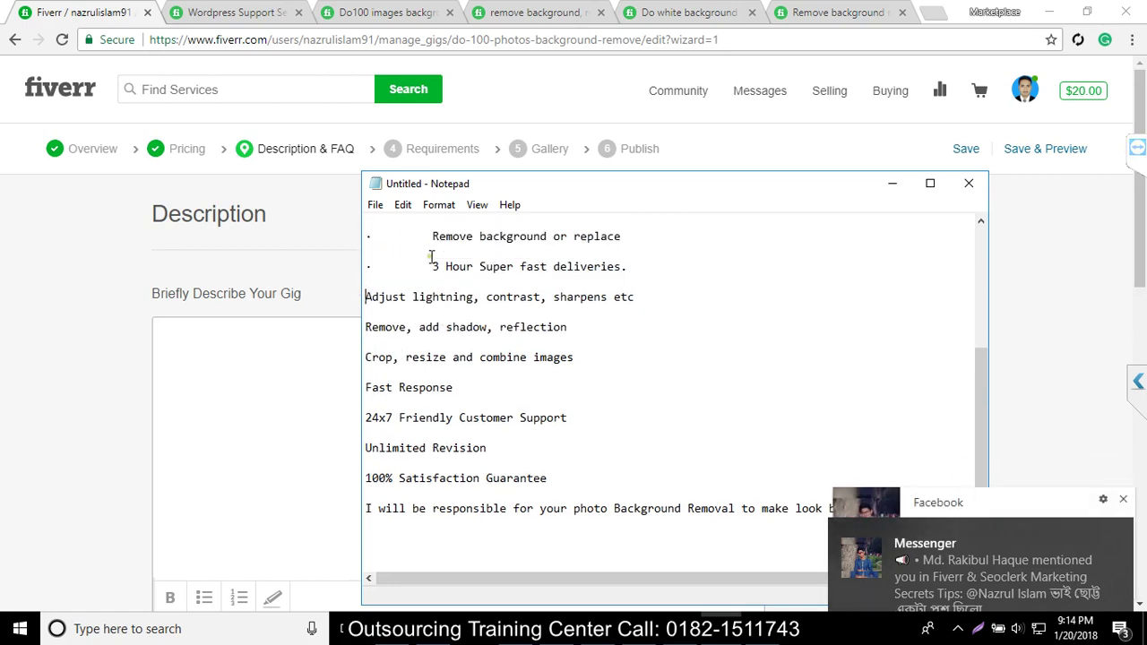
left_click_drag(431, 268, 368, 269)
key("BackSpace")
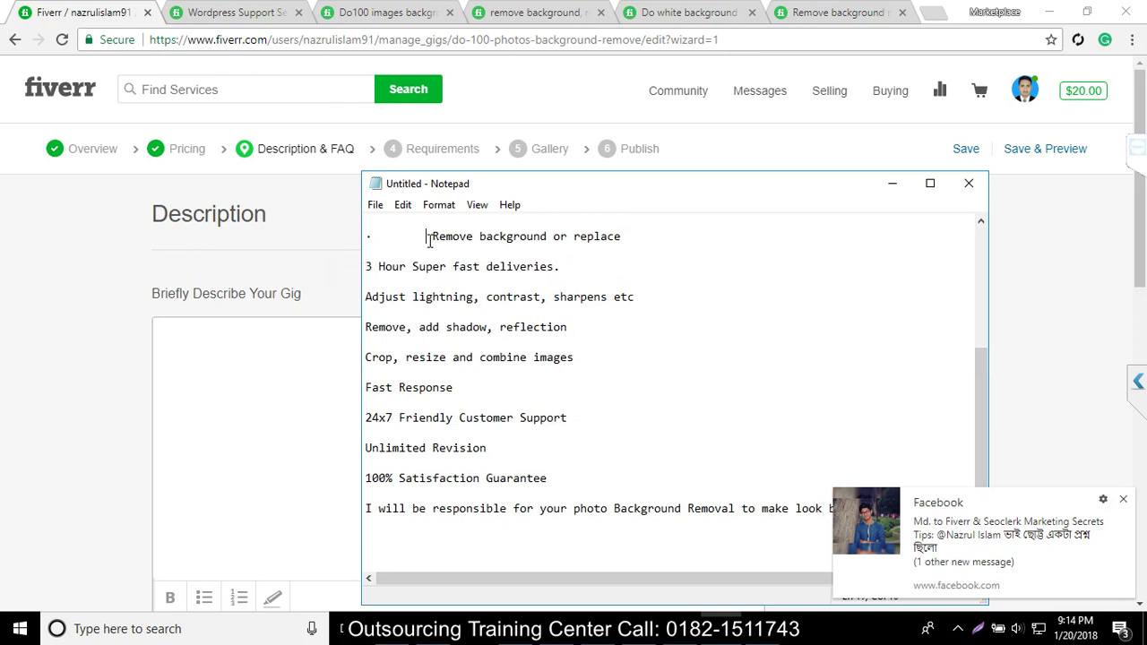
left_click_drag(432, 238, 367, 240)
key("BackSpace")
Step: Delete extra blank lines between the "My Awesome Features" heading and the feature list
scroll(383, 251, "up", 1)
scroll(393, 276, "up", 1)
left_click(402, 312)
key("BackSpace")
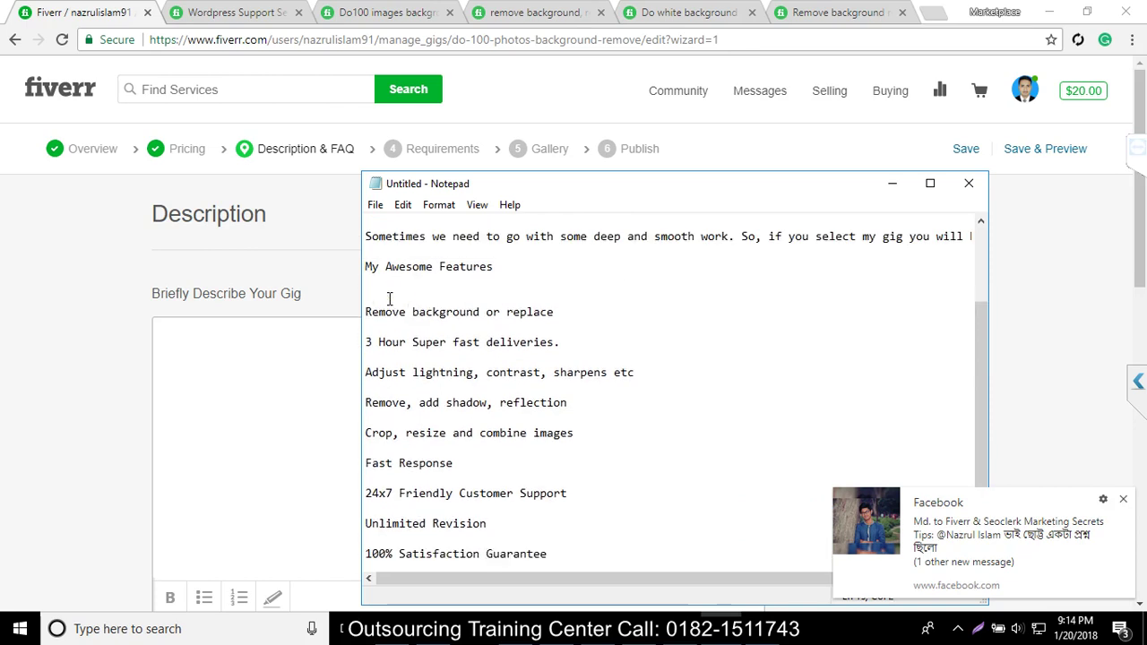
key("BackSpace")
scroll(557, 460, "down", 2)
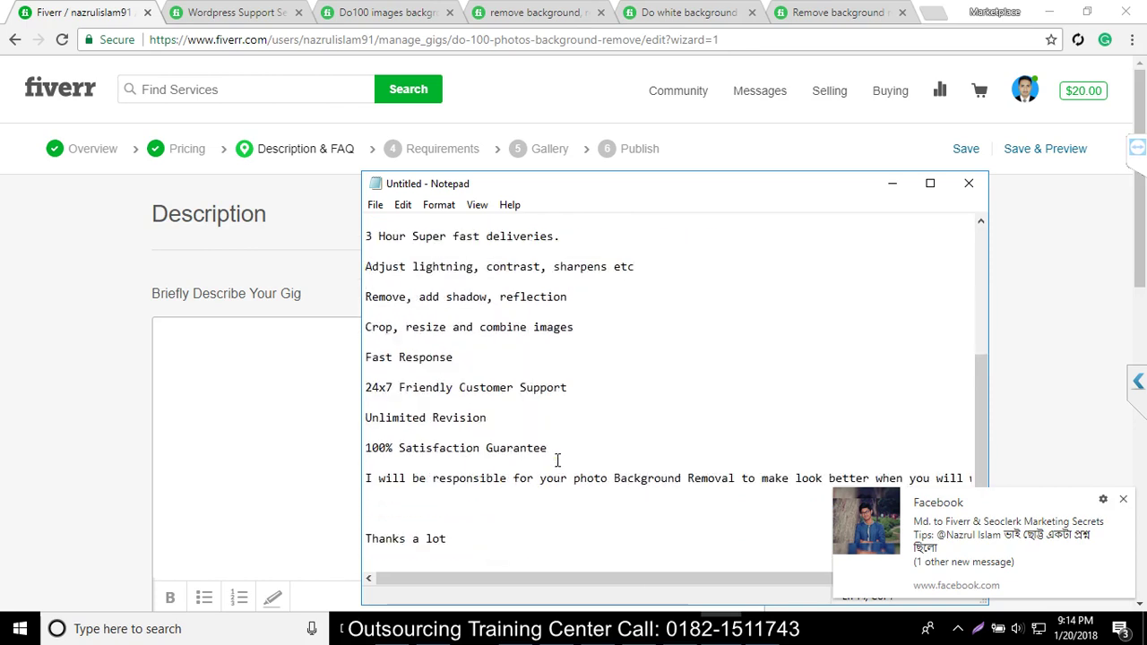
Step: Move the cleaned text from Notepad back into the gig's description field
key("ctrl+a")
key("ctrl+x")
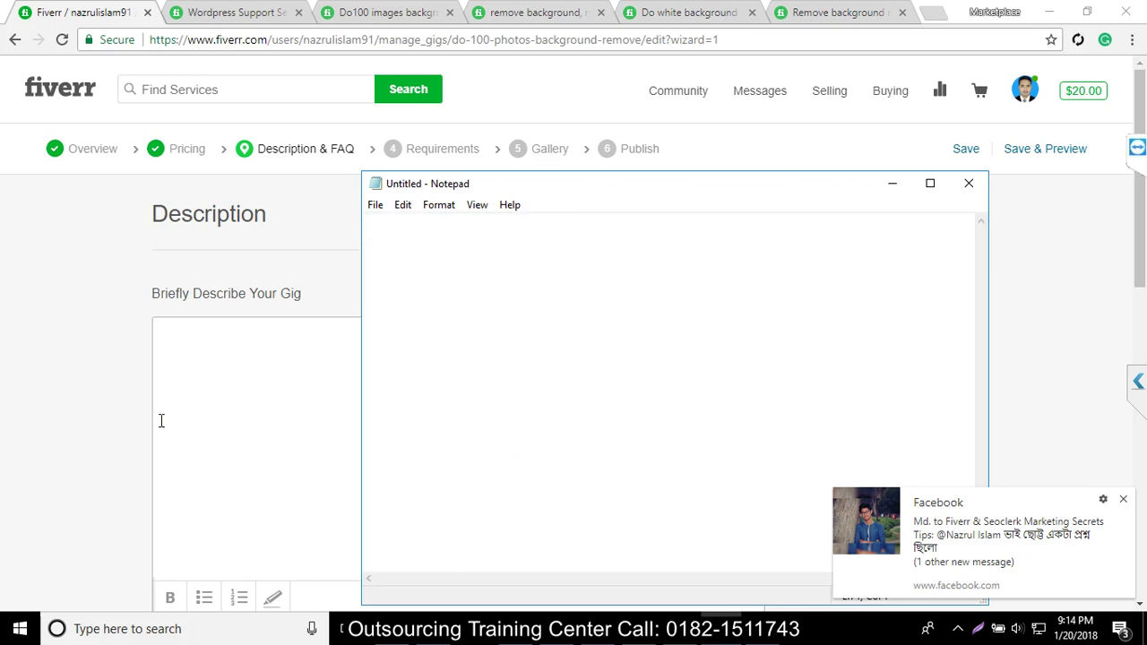
left_click(185, 378)
key("ctrl+v")
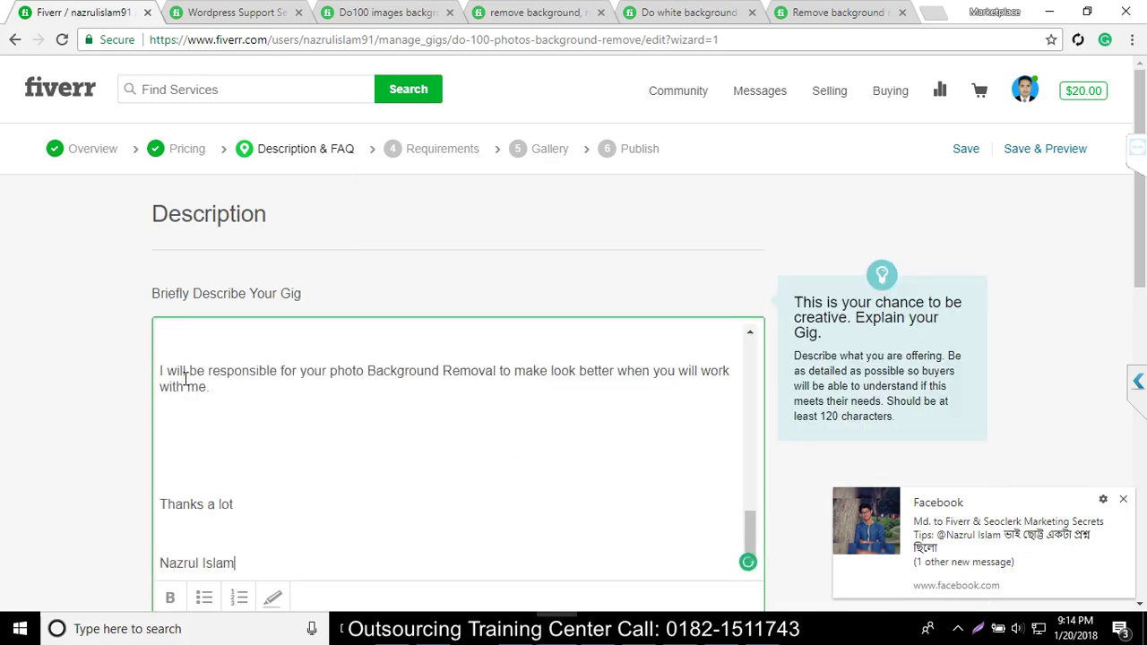
Step: Delete the blank line between "Thanks a lot" and the signature name at the end of the description
scroll(253, 428, "down", 3)
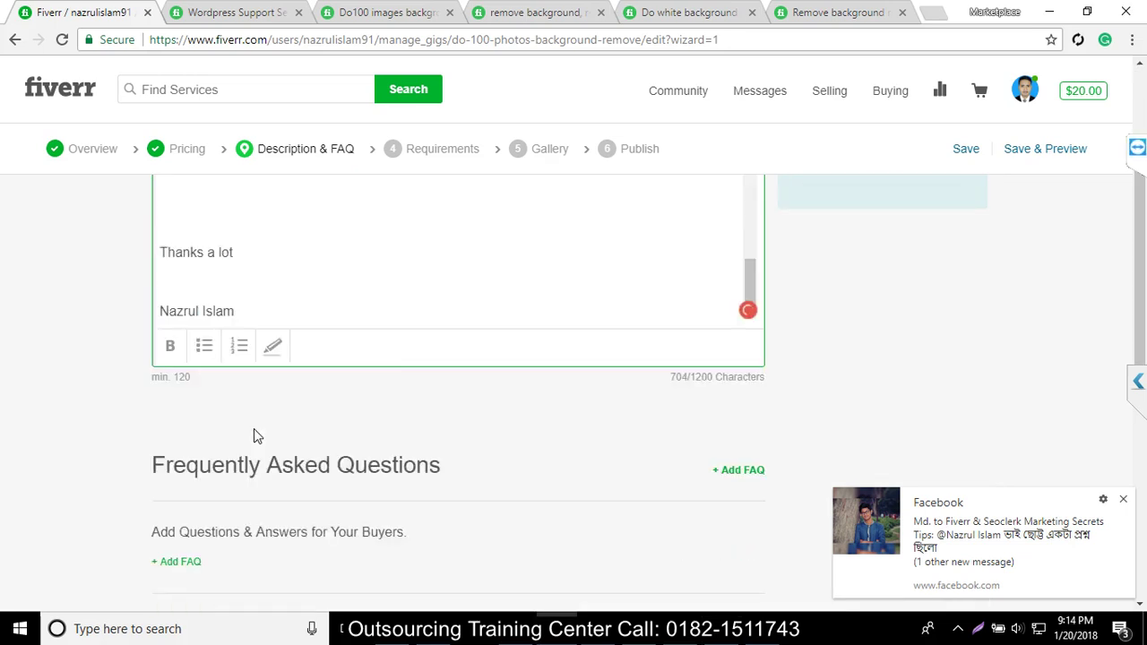
left_click(181, 290)
key("BackSpace")
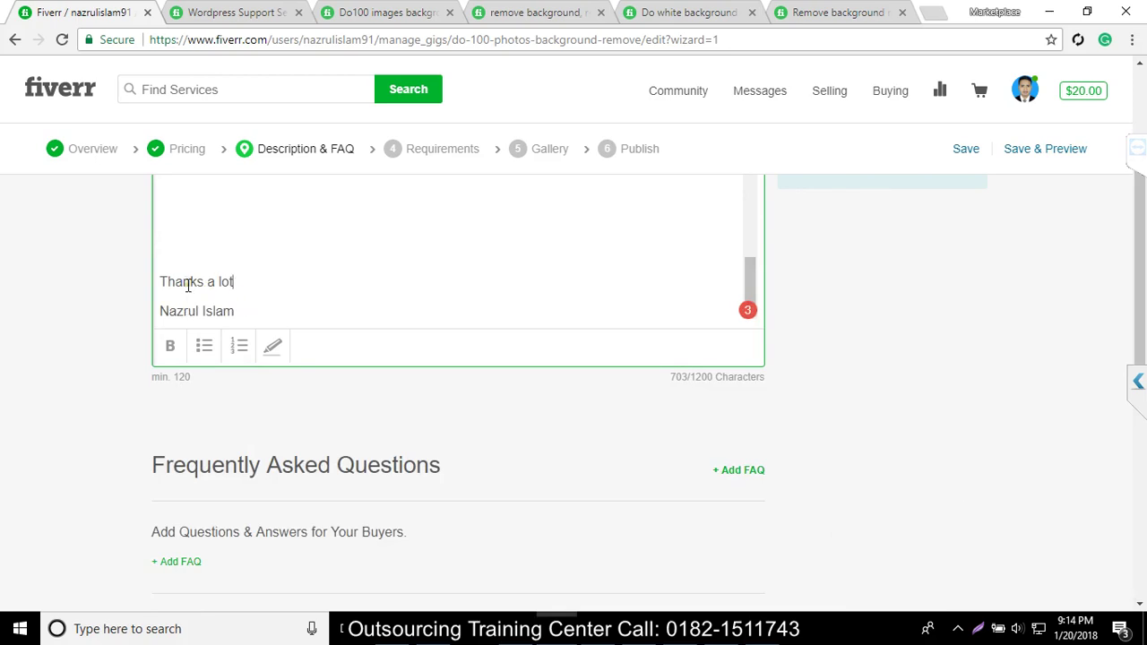
Step: Delete the blank line between the "Dear sir/Mam" greeting and "Thanks for viewing my gig." in the description
left_click_drag(753, 282, 756, 167)
scroll(527, 277, "up", 6)
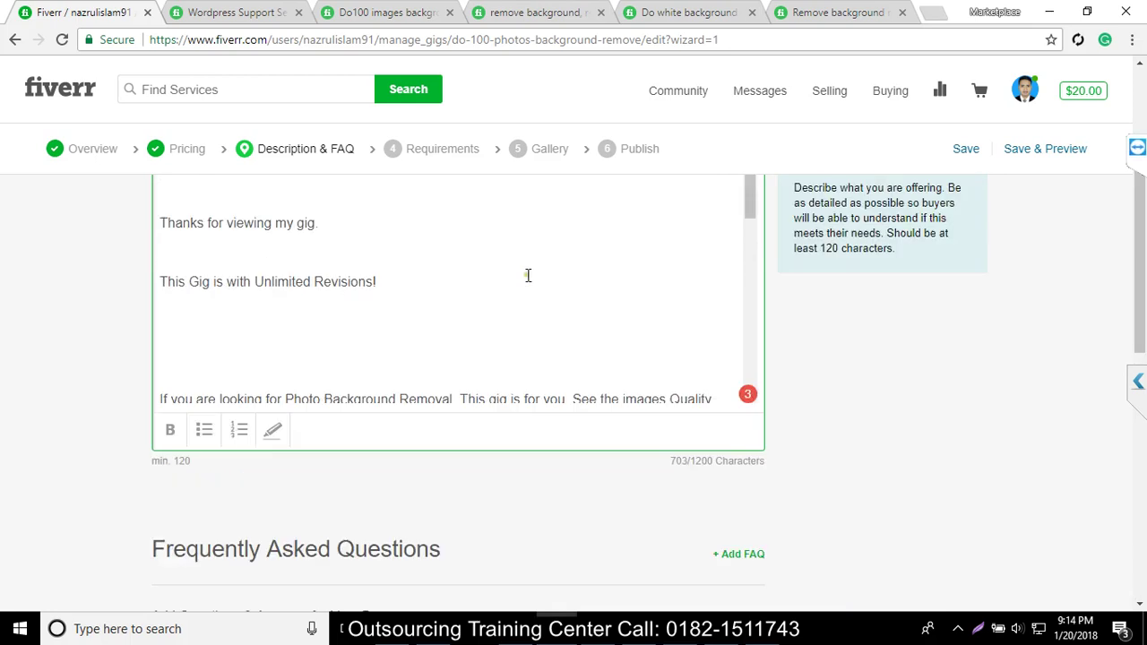
left_click(170, 372)
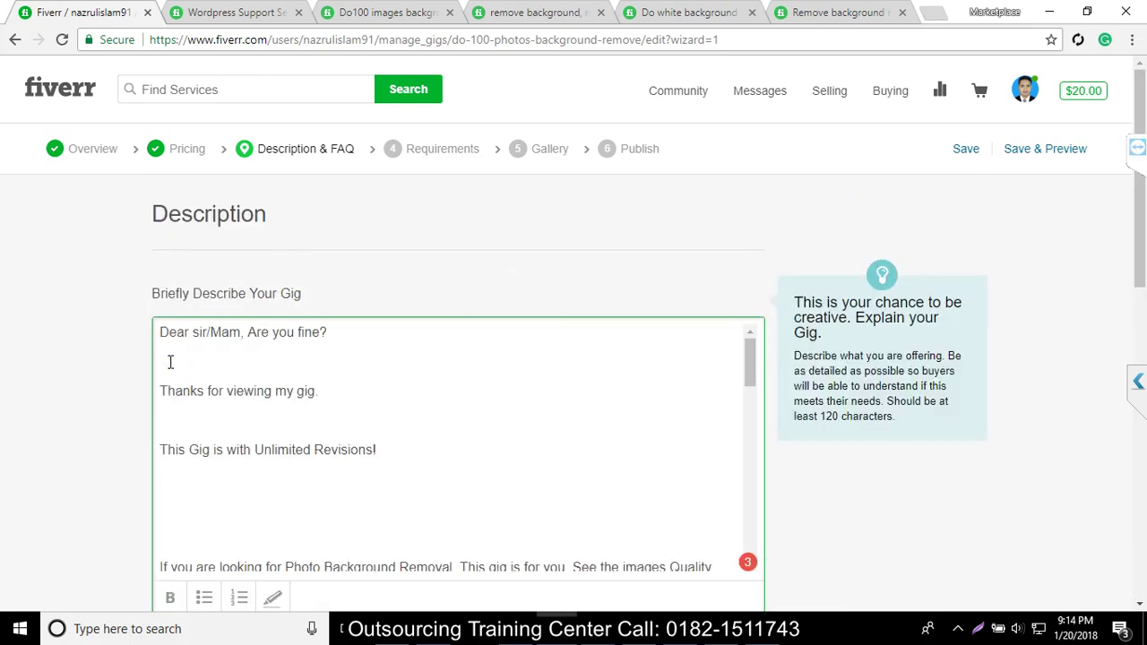
key("Delete")
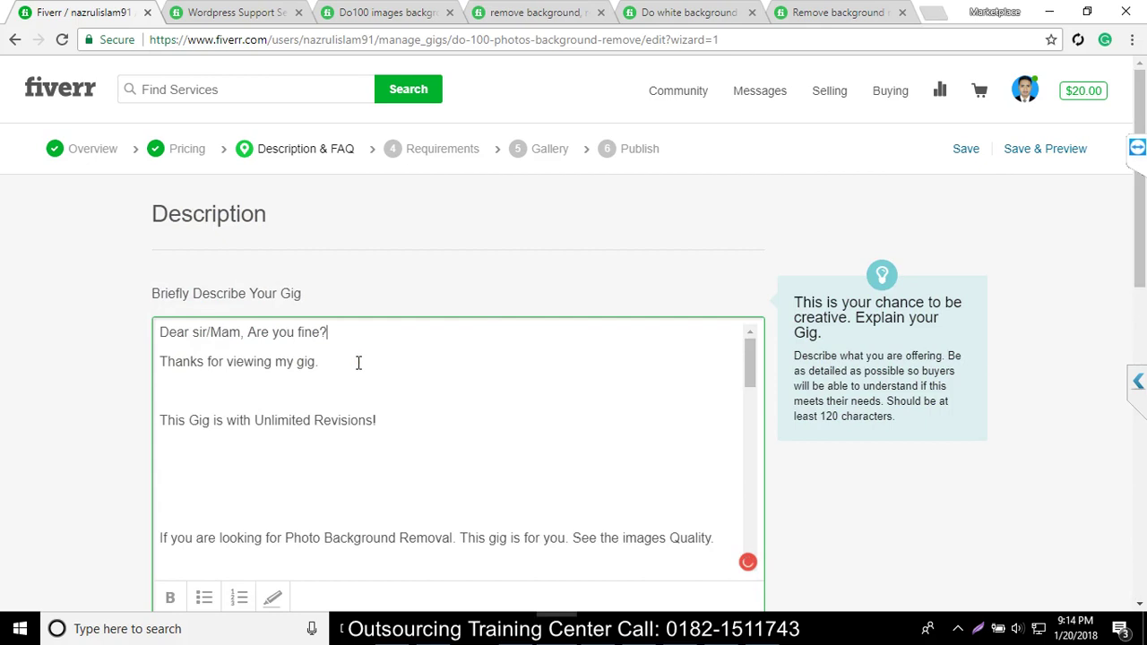
Step: Make the line "Thanks for viewing my gig." bold in the gig description
left_click_drag(356, 361, 46, 367)
key("ctrl+b")
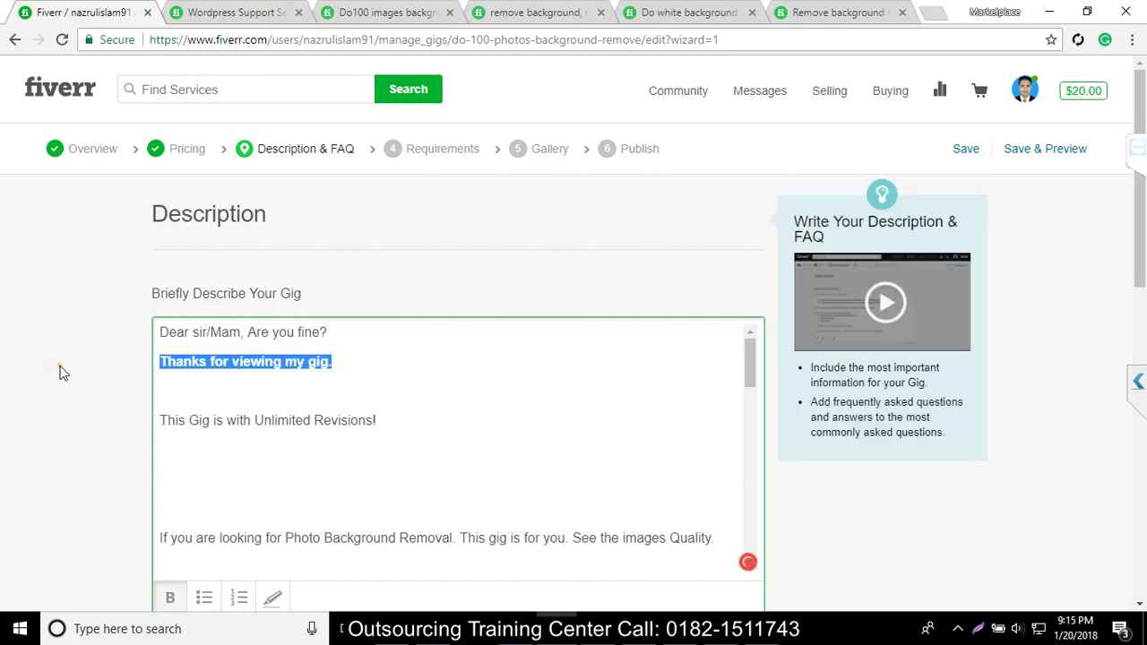
left_click(354, 334)
left_click_drag(354, 333, 35, 351)
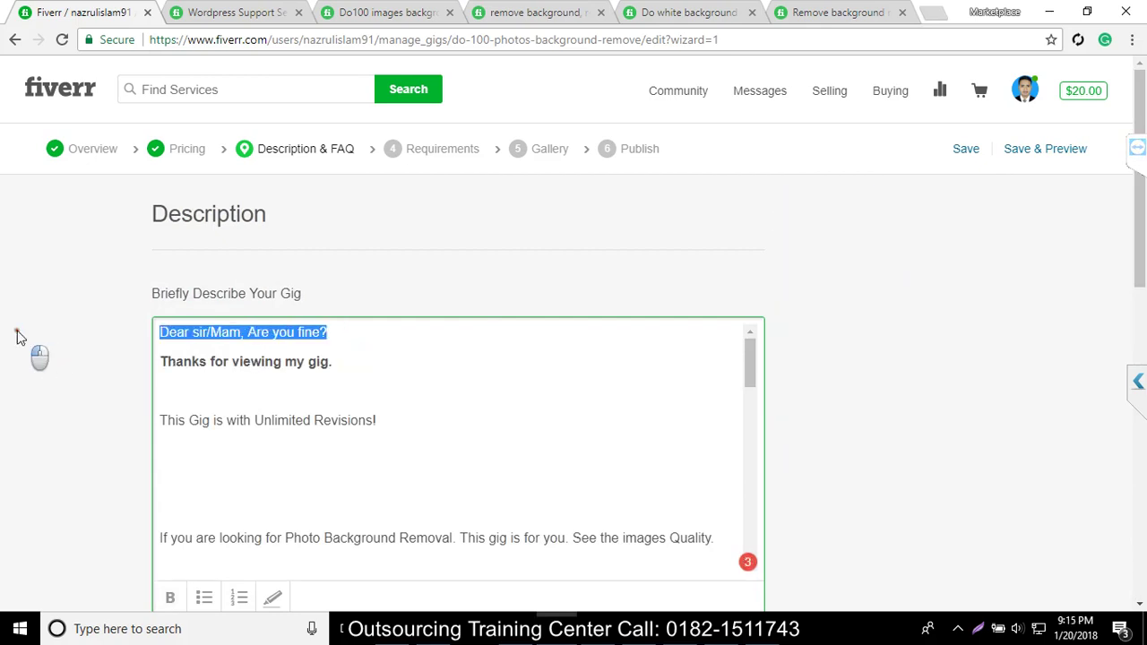
left_click(334, 367)
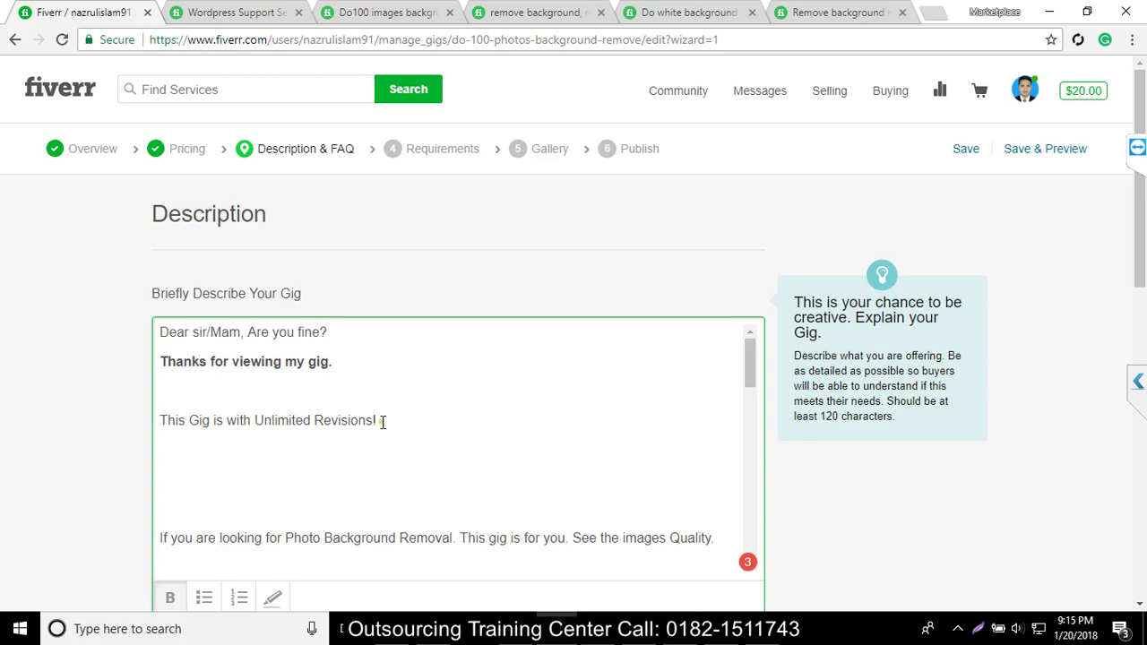
Step: Delete the blank line above "This Gig is with Unlimited Revisions!" and make that line bold and highlighted
left_click(226, 398)
key("BackSpace")
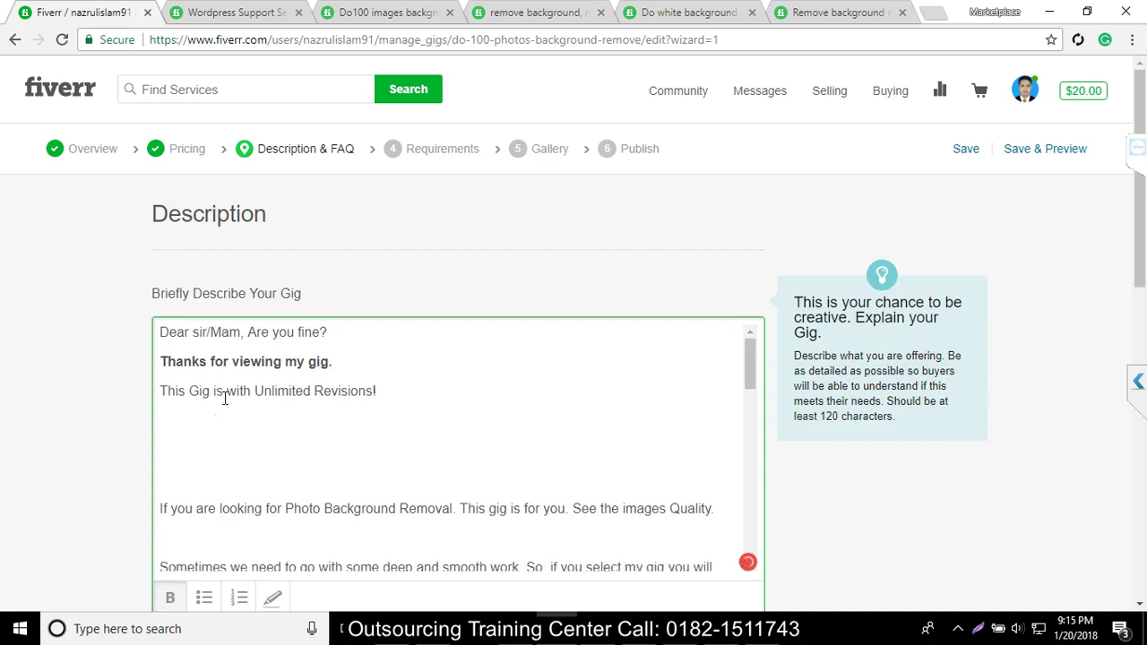
left_click_drag(397, 390, 138, 394)
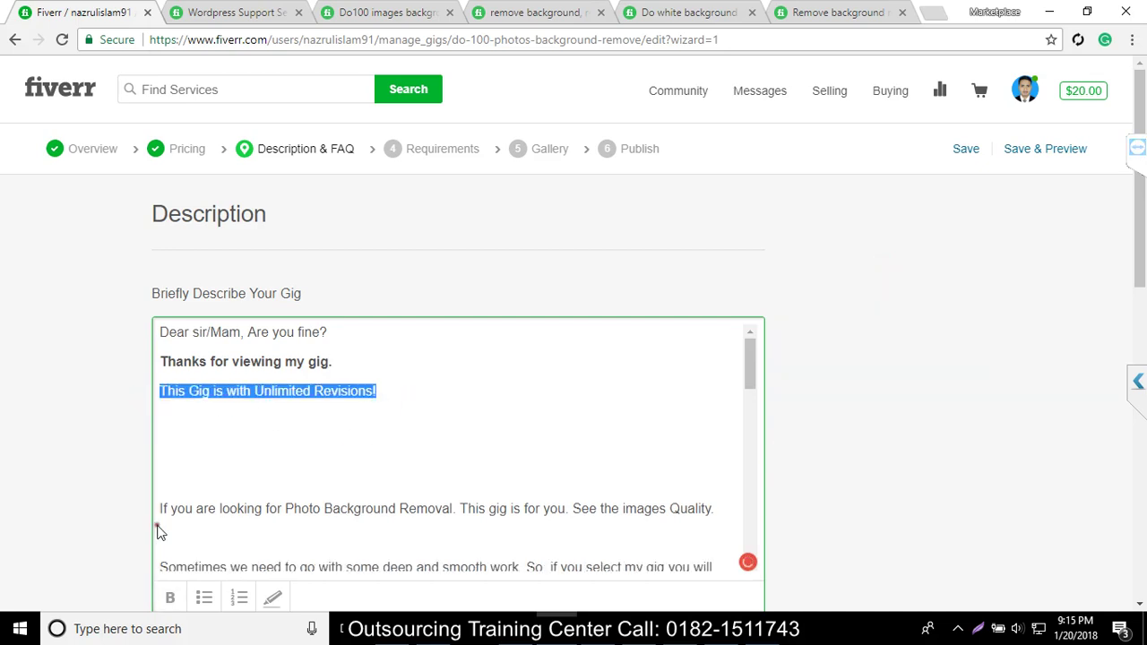
left_click(168, 598)
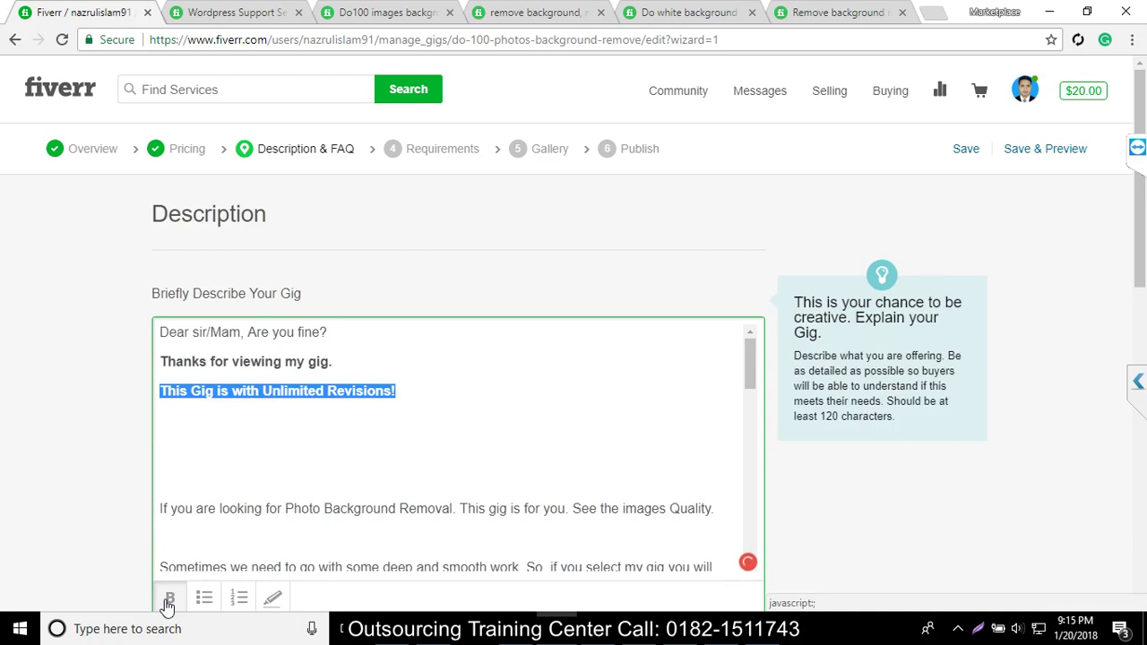
scroll(269, 564, "down", 2)
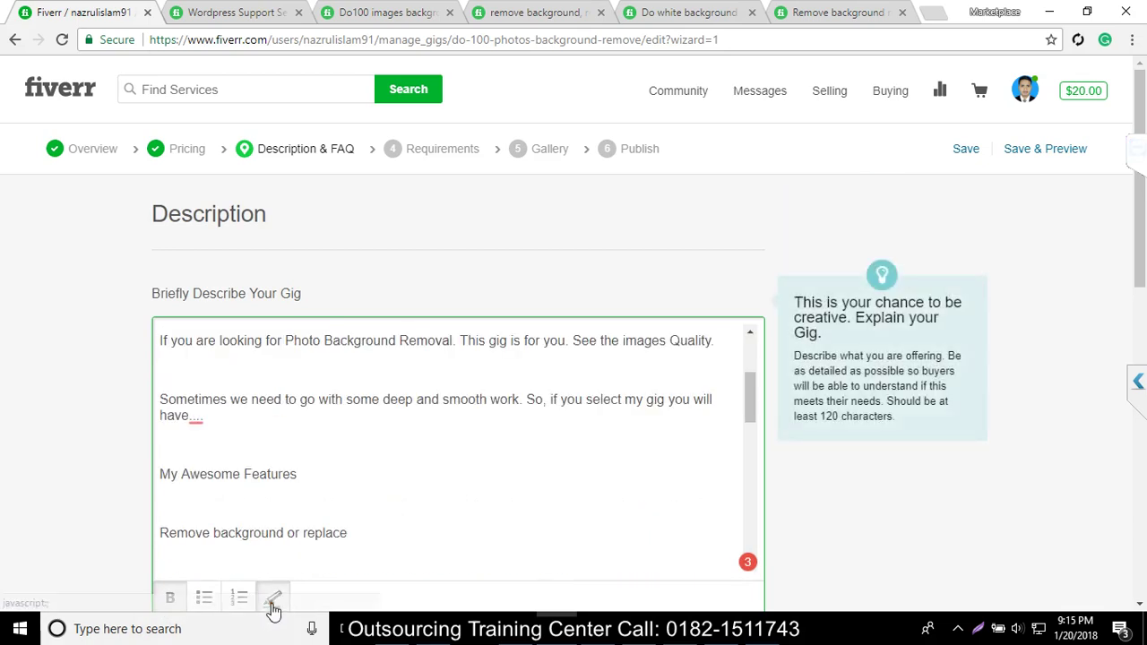
scroll(287, 486, "up", 2)
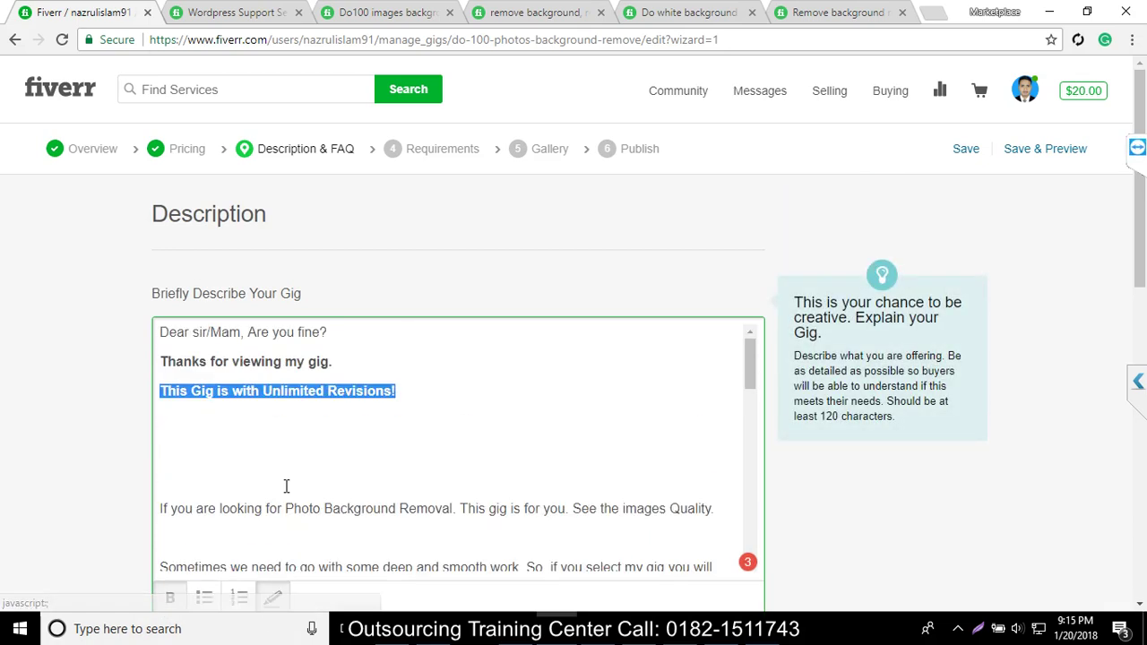
left_click(318, 391)
Step: Delete the three blank lines above the paragraph starting "If you are looking for Photo Background Removal"
left_click(189, 475)
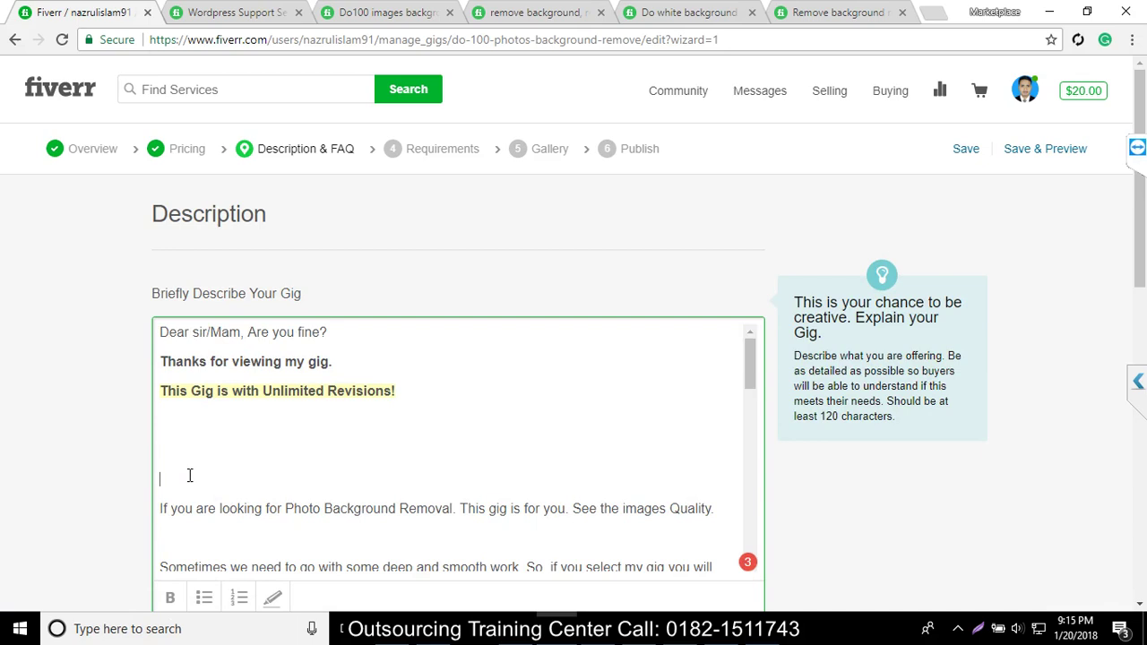
key("BackSpace")
key("BackSpace")
key("BackSpace")
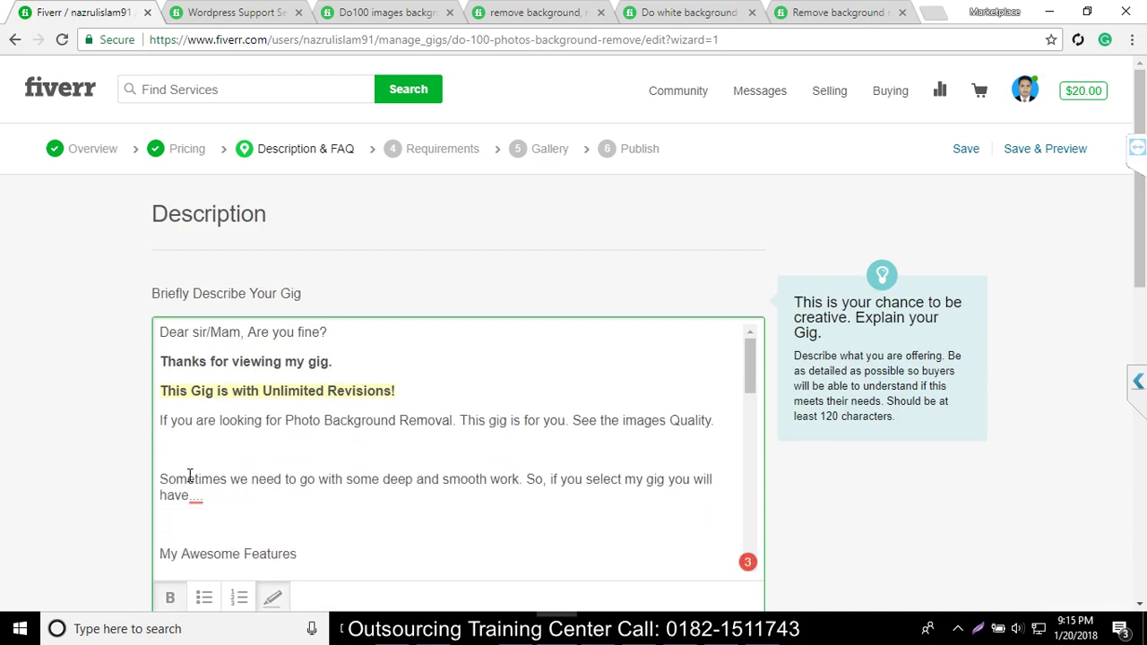
Step: Trim the dots after "you will have" to a single period and delete the blank line above the "Sometimes we need" paragraph
left_click(214, 501)
key("BackSpace")
key("BackSpace")
left_click(184, 449)
key("BackSpace")
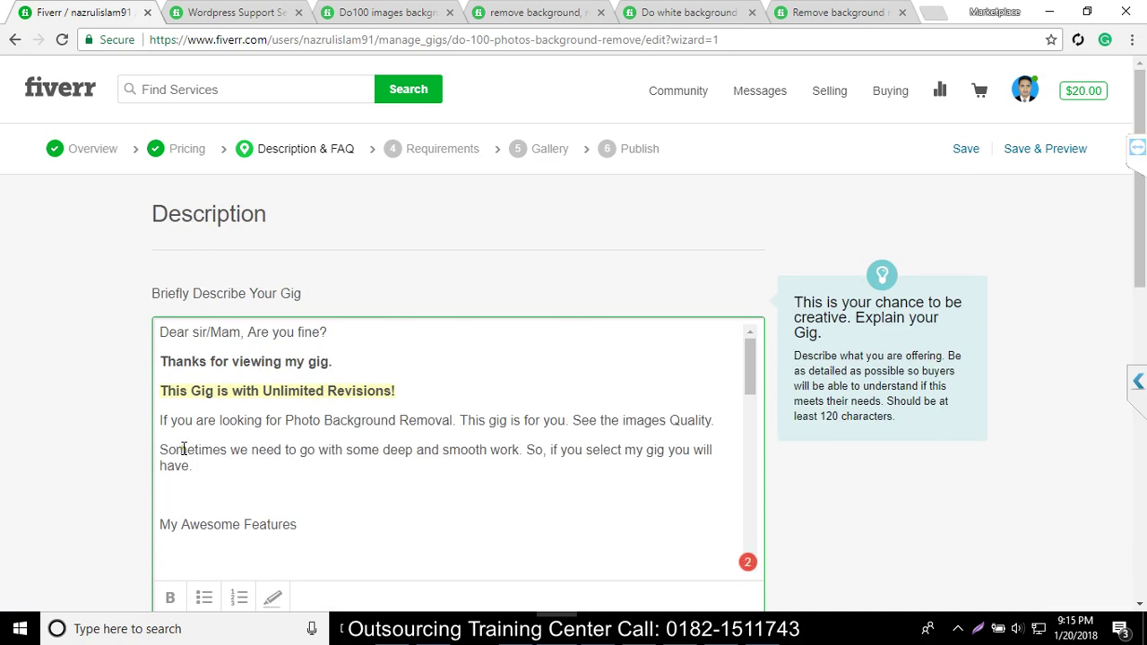
Step: Delete the blank line above the "My Awesome Features" heading and make the heading bold
left_click(199, 521)
left_click(192, 498)
key("BackSpace")
left_click_drag(307, 493, 116, 498)
key("ctrl+b")
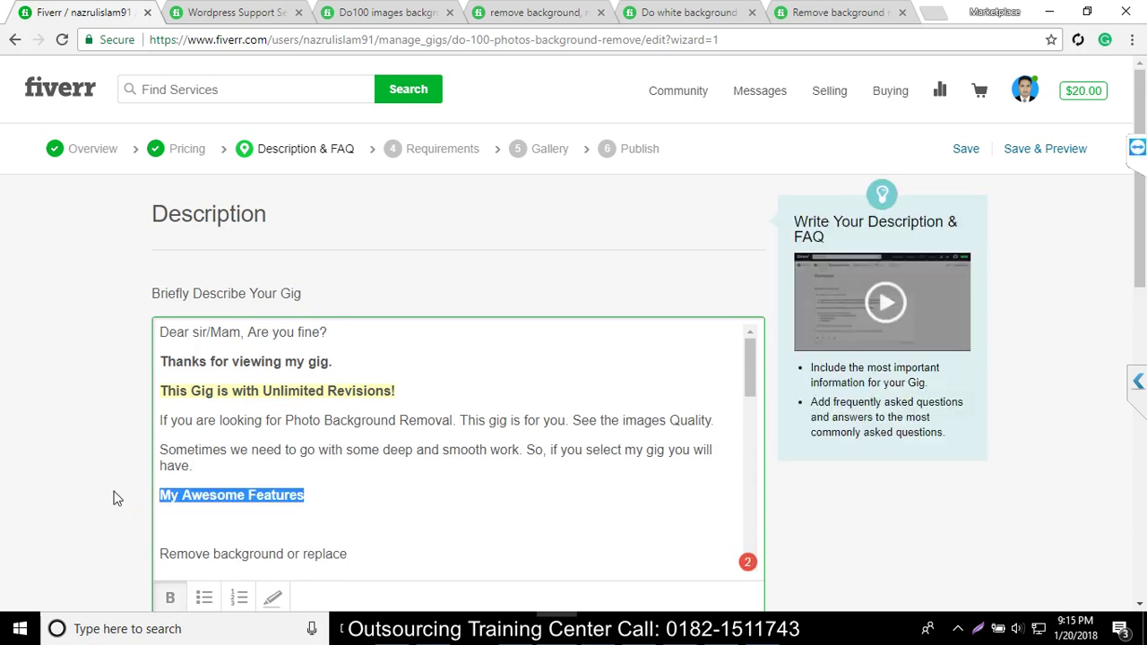
Step: Turn the features from "Remove background or replace" to "100% Satisfaction Guarantee" into a bulleted list and remove the empty first bullet
left_click(223, 530)
left_click(237, 551)
scroll(225, 532, "down", 2)
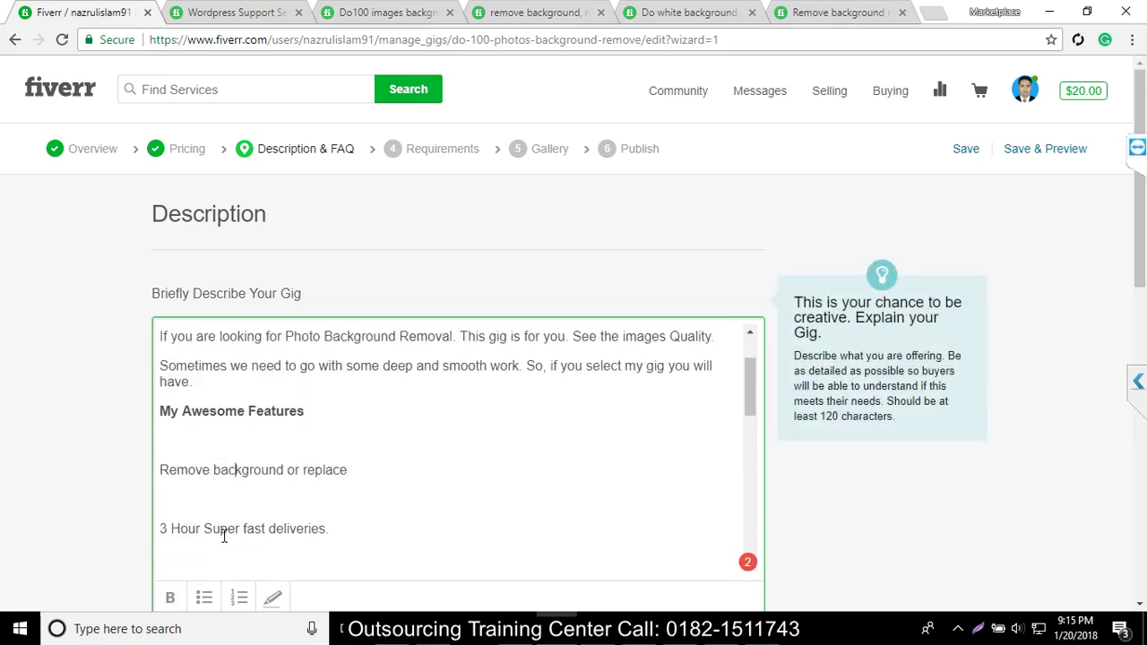
right_click(221, 510)
scroll(343, 540, "down", 2)
scroll(305, 519, "down", 2)
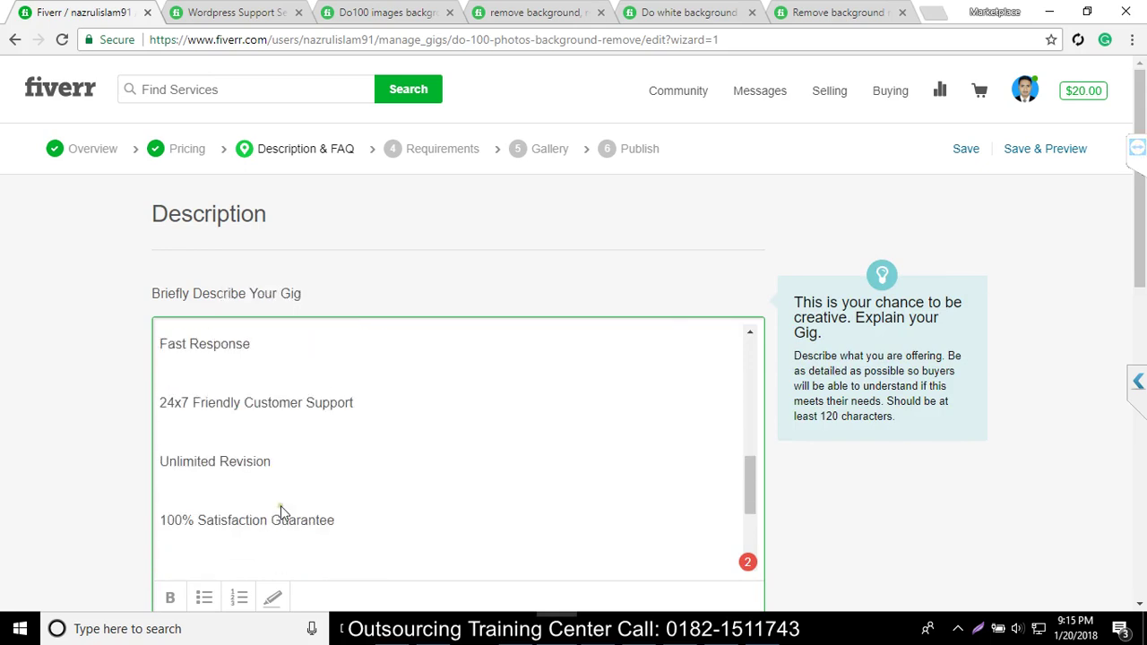
left_click_drag(335, 520, 164, 441)
left_click(204, 597)
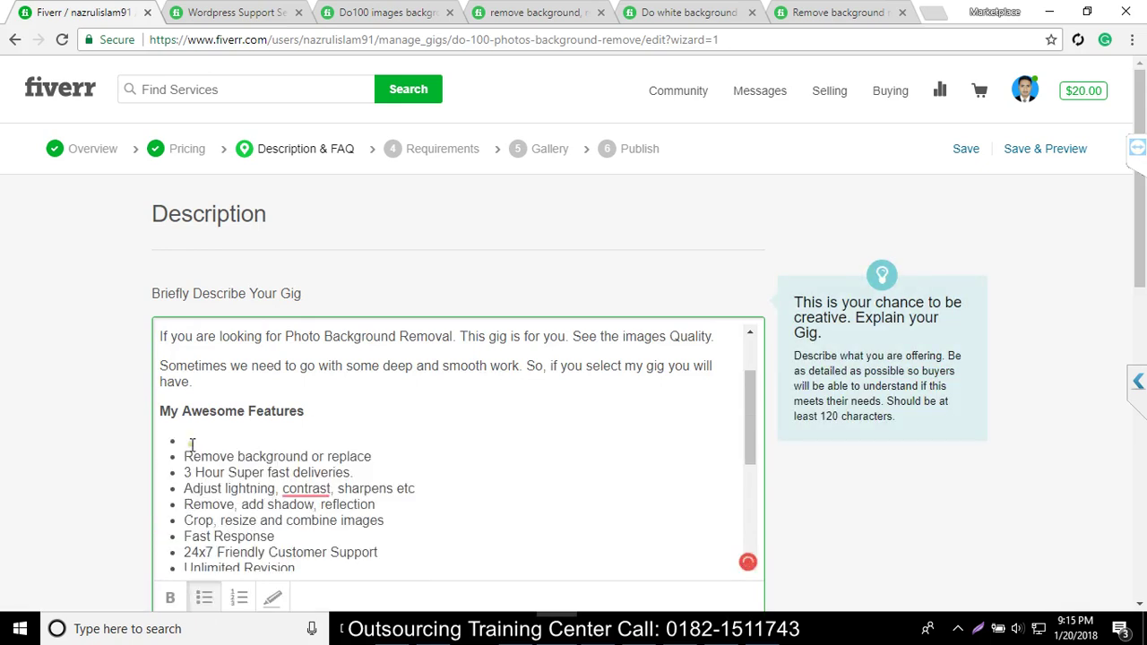
key("BackSpace")
key("BackSpace")
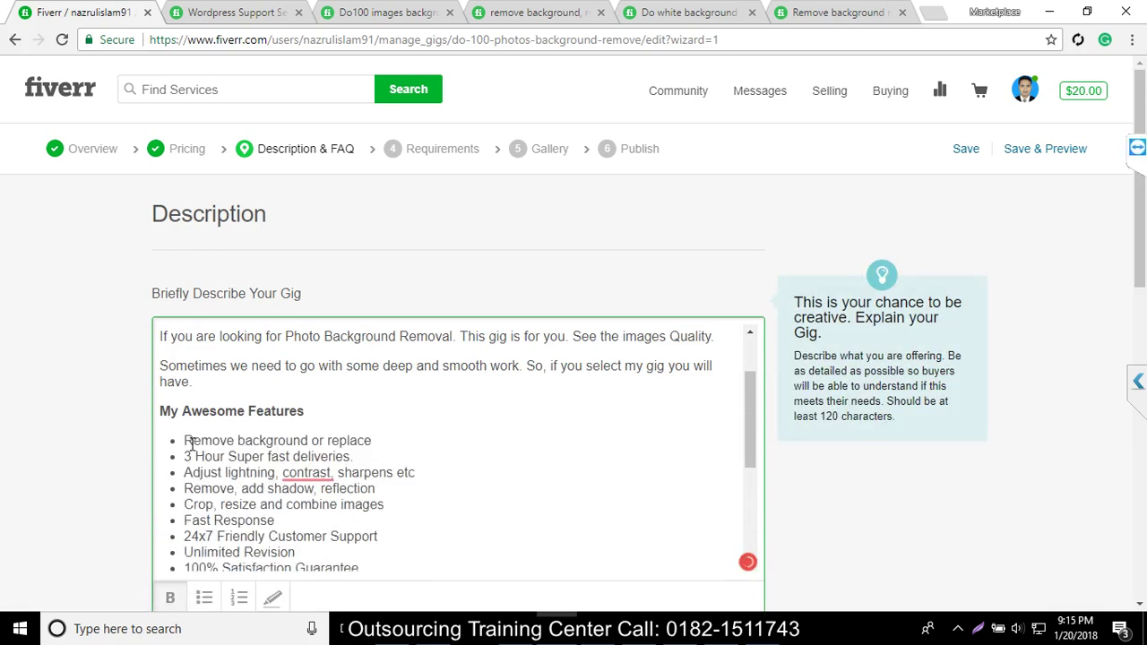
Step: Delete the blank lines above and below the closing paragraph starting "I will be responsible for your photo Background Removal"
scroll(301, 506, "down", 1)
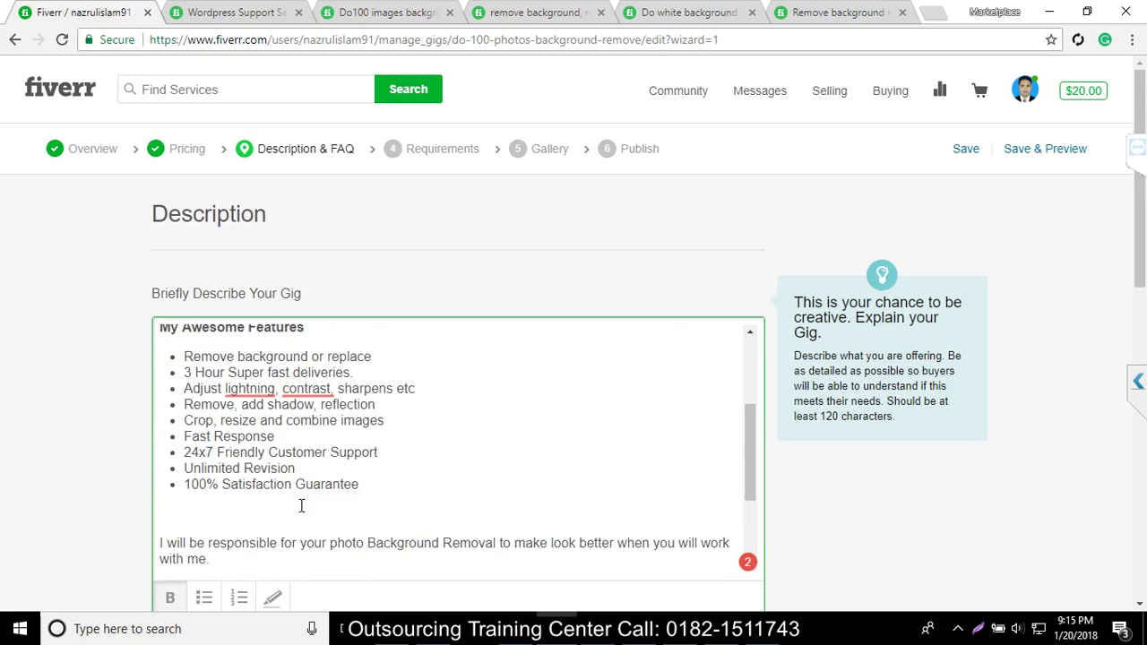
scroll(301, 505, "down", 1)
scroll(301, 505, "down", 1)
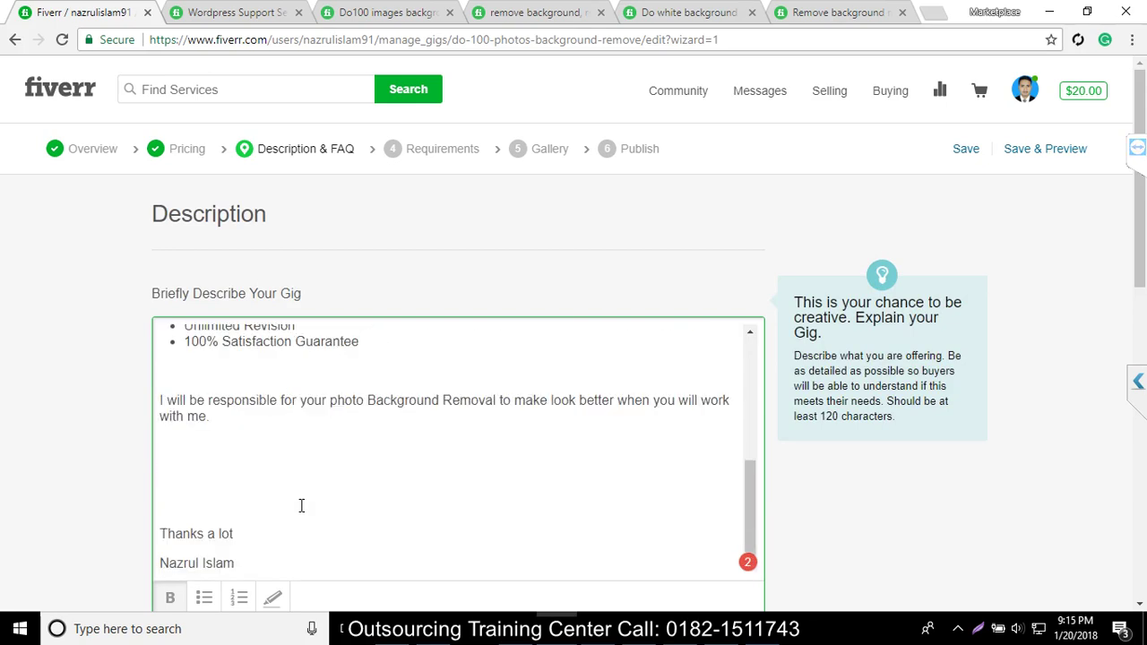
scroll(269, 515, "up", 1)
scroll(188, 559, "down", 2)
key("BackSpace")
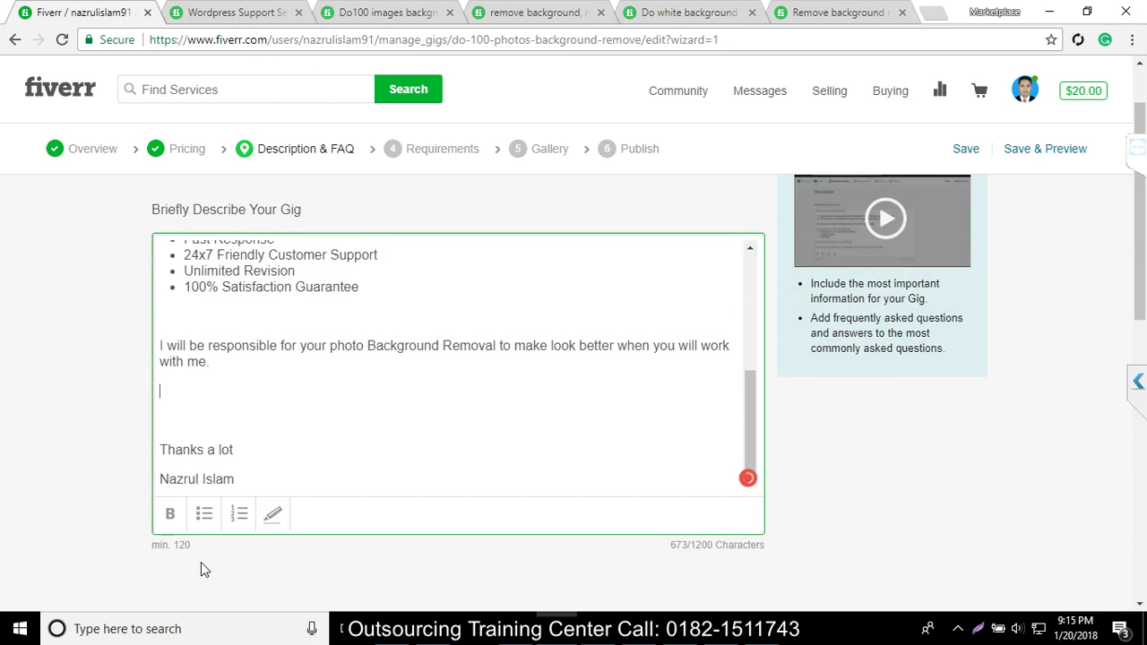
key("BackSpace")
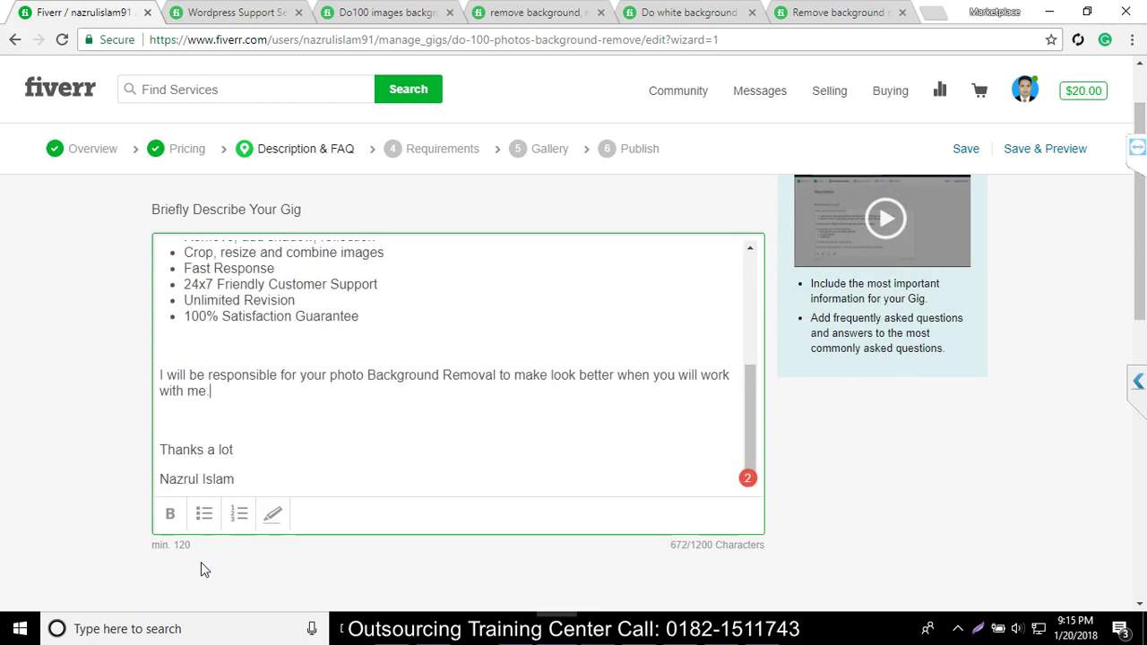
mouse_move(170, 562)
left_click(182, 420)
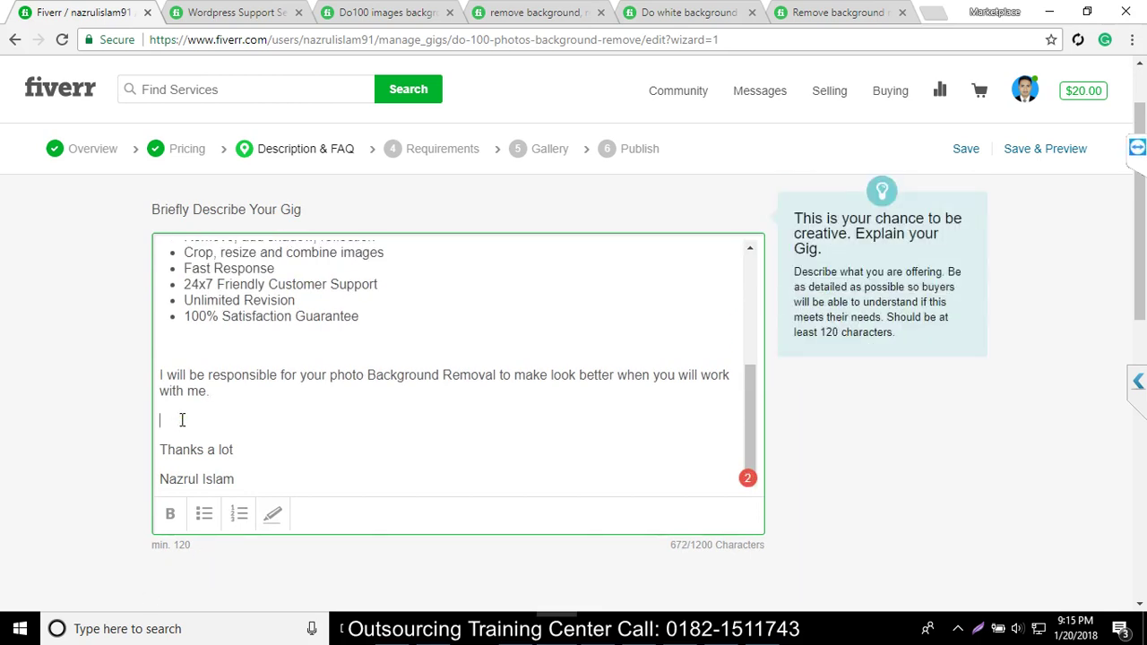
key("BackSpace")
left_click(181, 379)
key("BackSpace")
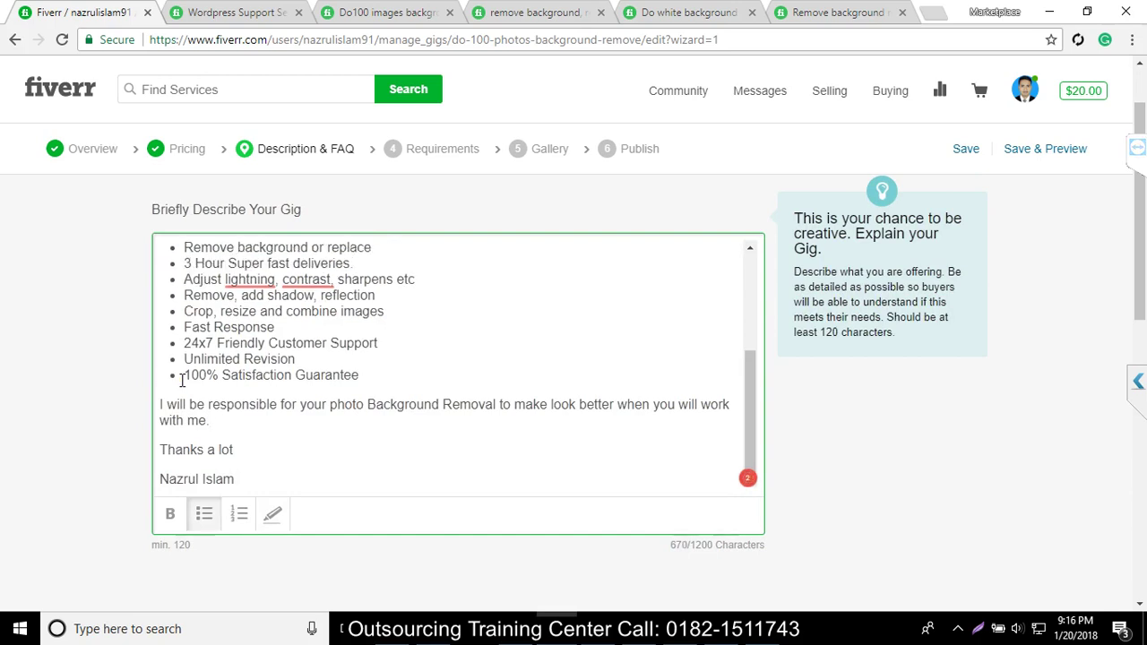
Step: Review the formatted description from greeting to signature and the Frequently Asked Questions section below it
scroll(537, 379, "up", 3)
scroll(466, 380, "down", 2)
scroll(455, 376, "up", 5)
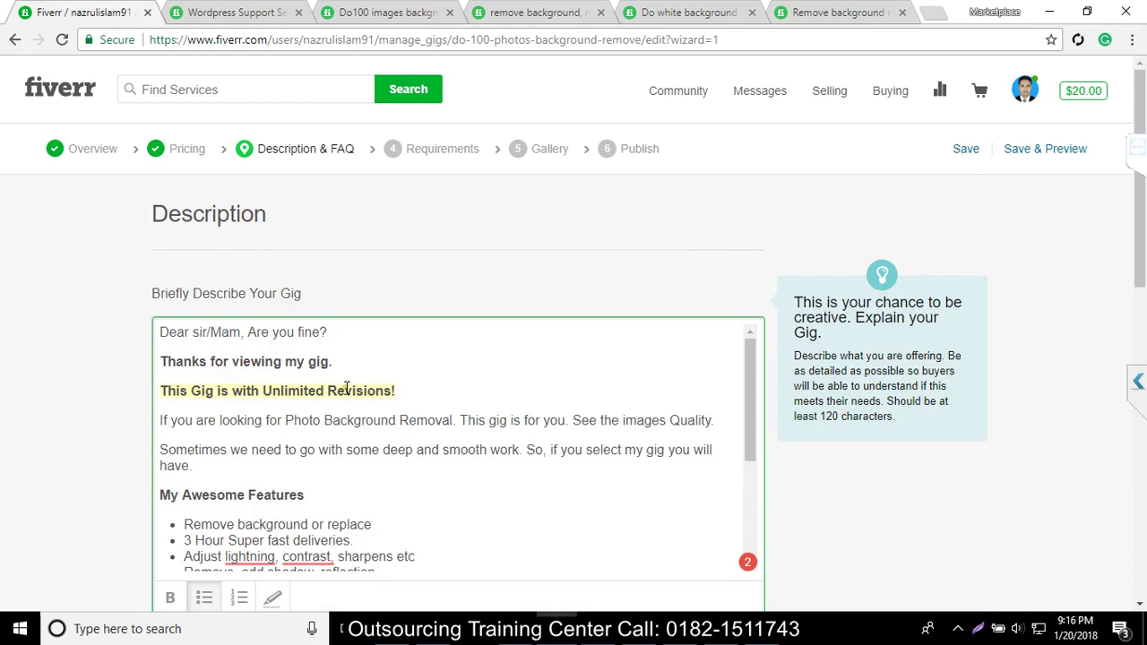
scroll(247, 358, "down", 6)
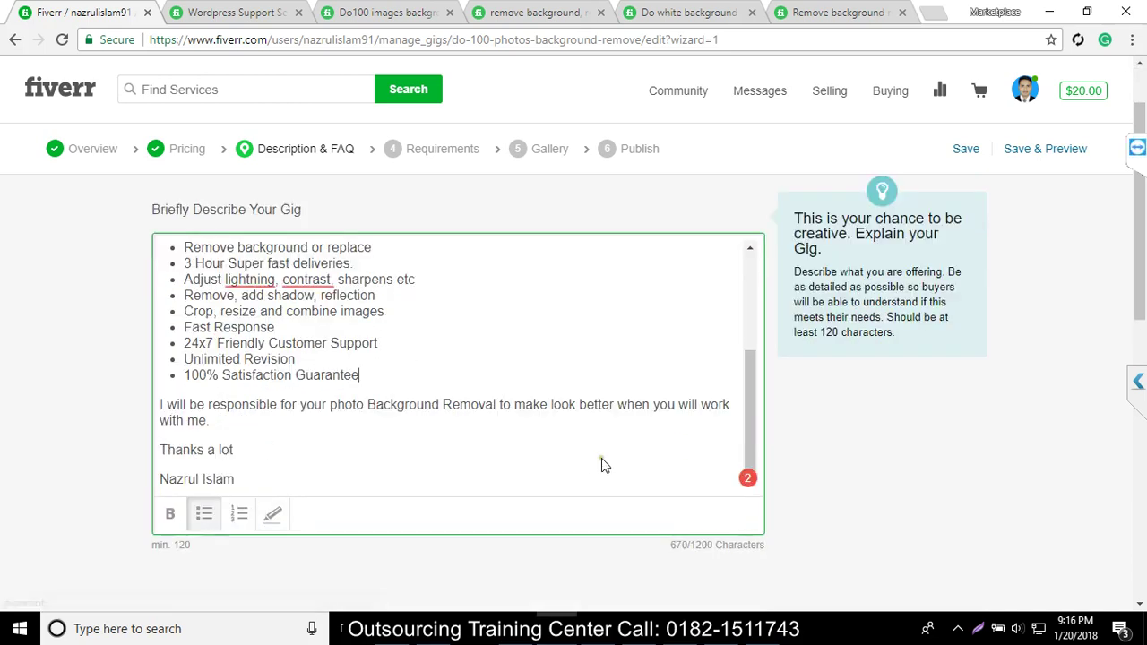
left_click_drag(763, 540, 443, 591)
scroll(765, 586, "down", 3)
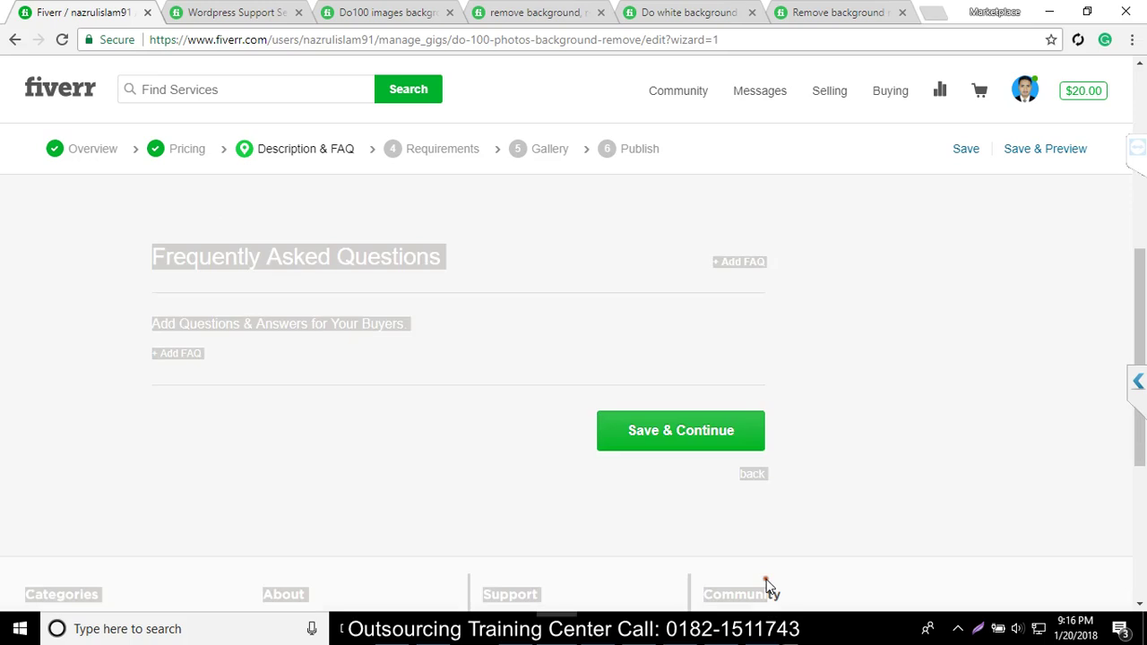
left_click(518, 236)
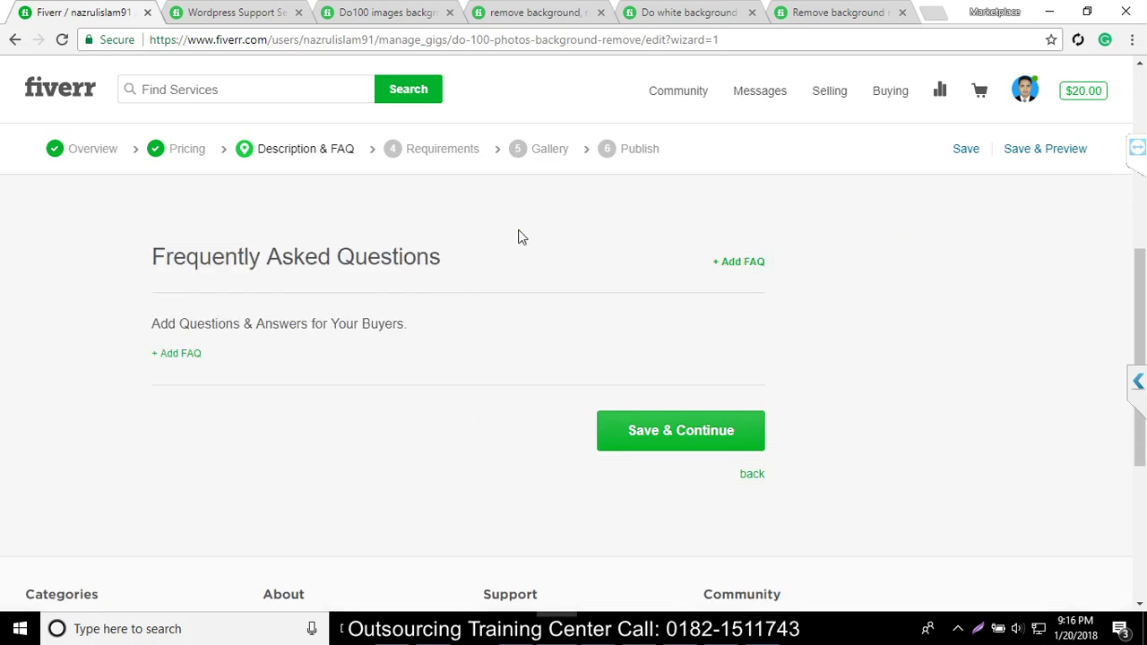
scroll(518, 236, "up", 10)
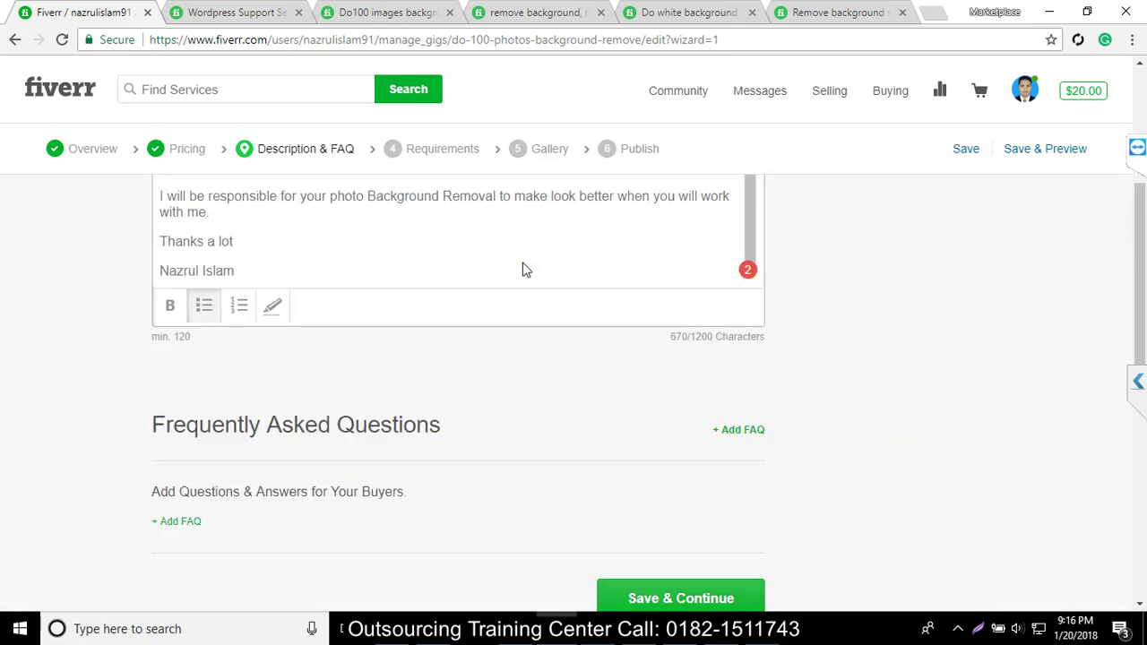
scroll(417, 350, "down", 2)
scroll(365, 349, "up", 3)
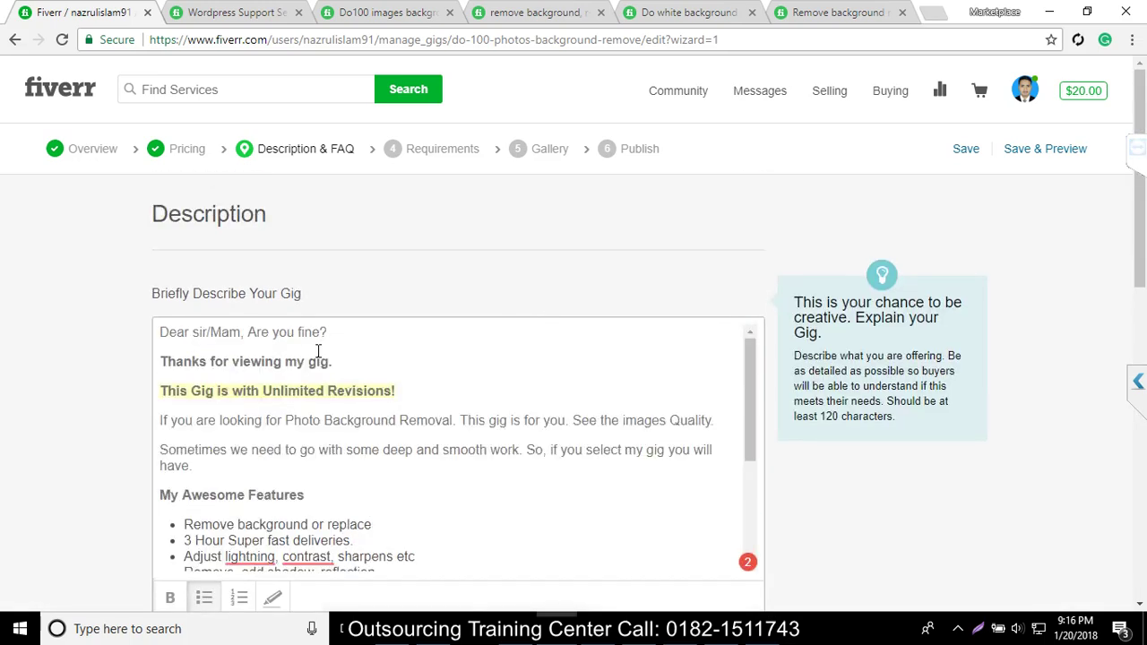
scroll(296, 368, "down", 4)
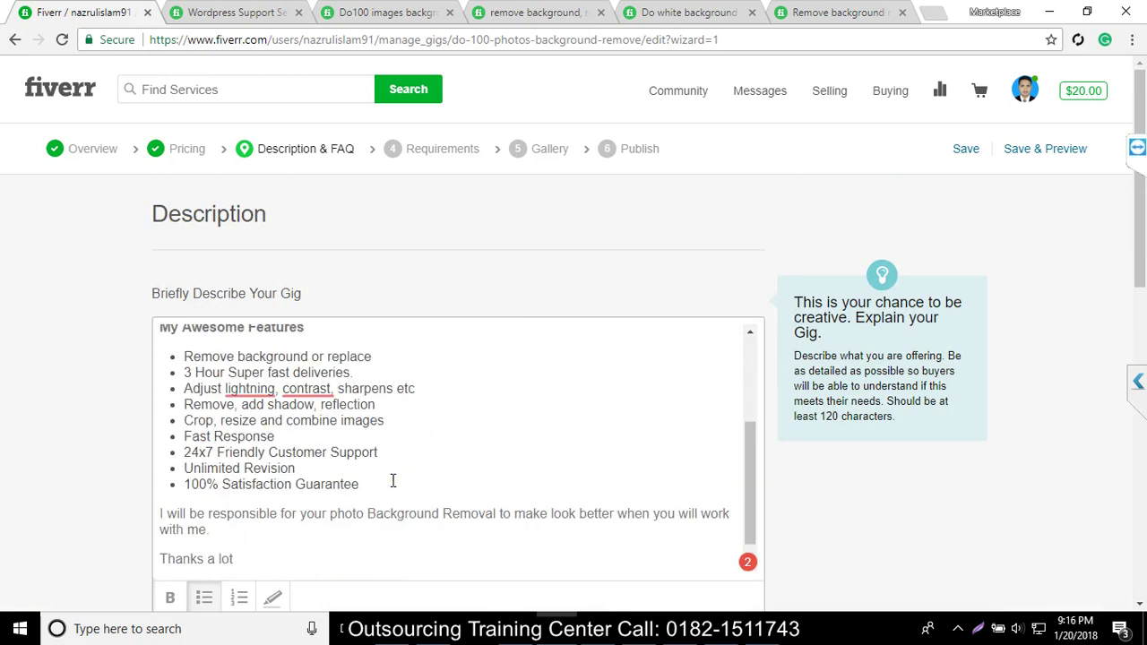
scroll(392, 481, "down", 5)
Step: Compare the Do100 images gig's description with the draft gig's own description and Frequently Asked Questions section
left_click(407, 13)
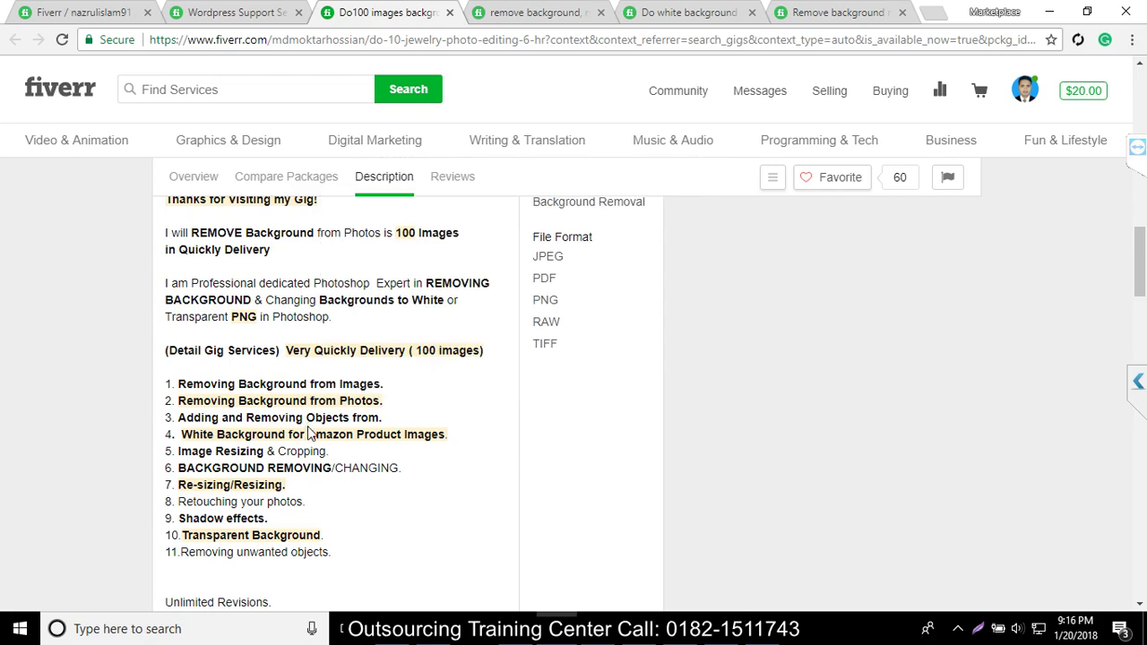
scroll(304, 434, "down", 3)
scroll(302, 436, "down", 1)
scroll(301, 436, "up", 3)
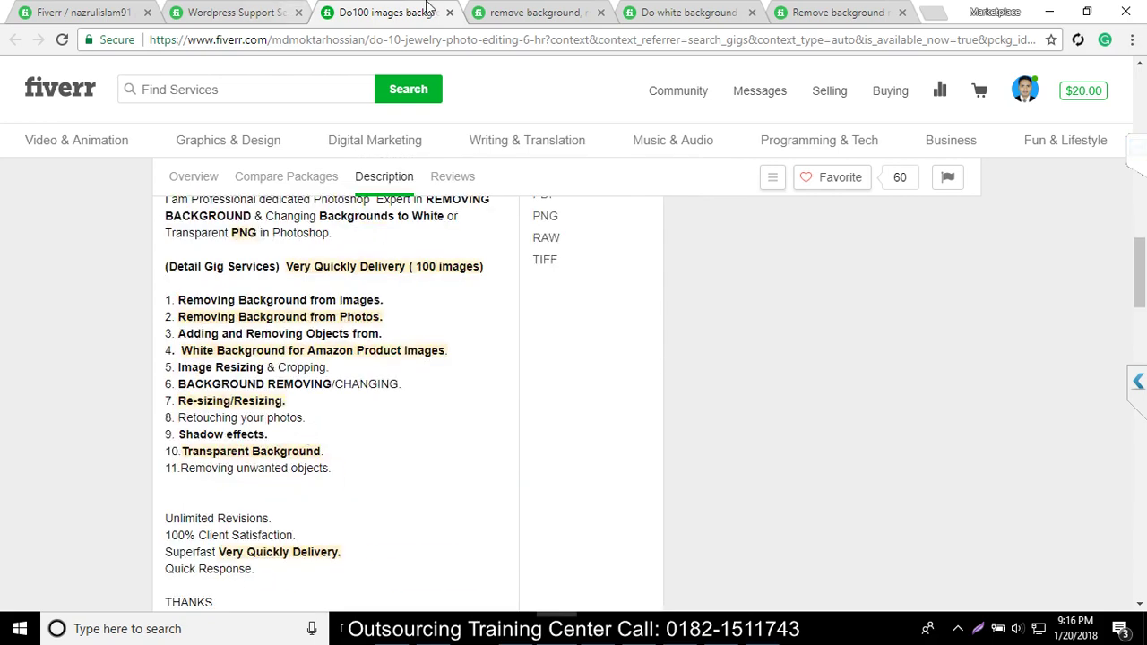
left_click(204, 11)
left_click(93, 11)
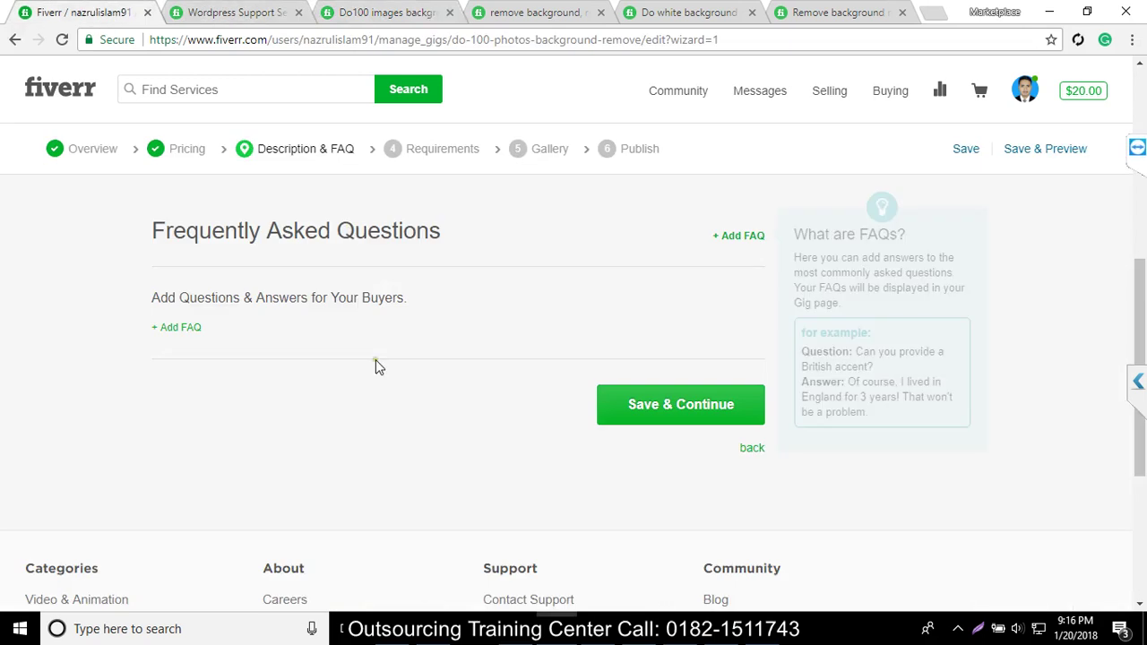
scroll(375, 359, "up", 3)
scroll(286, 299, "up", 1)
scroll(287, 300, "down", 2)
scroll(323, 507, "down", 1)
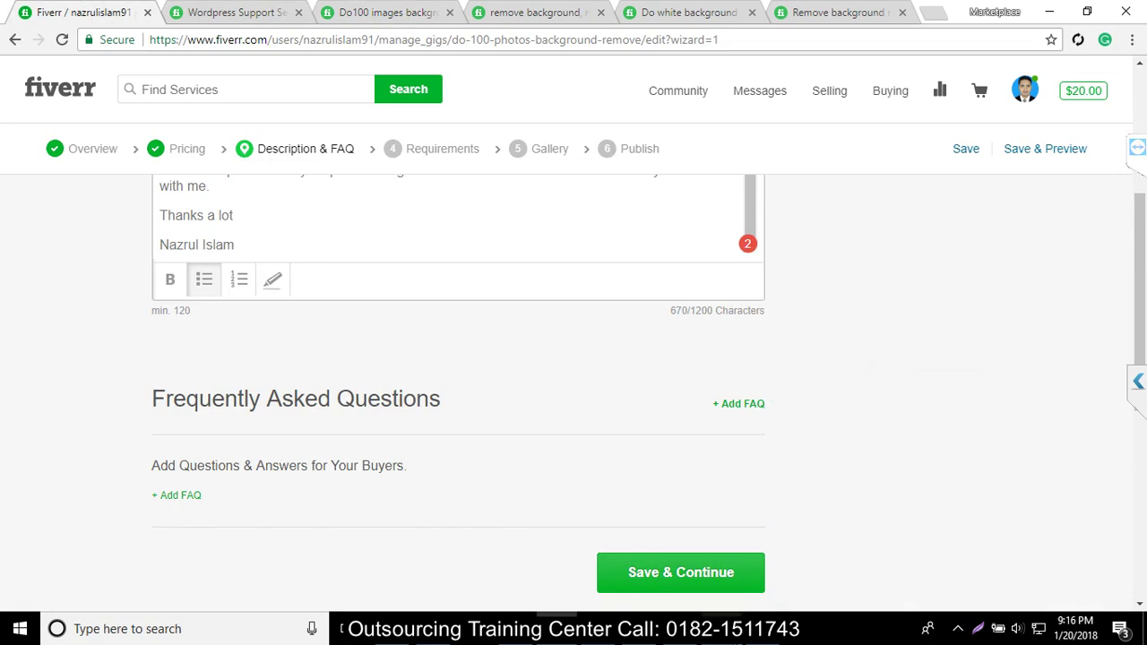
Step: Check the three competing background removal gigs, starting with the Do100 images gig, for a Frequently Asked Questions section
left_click(388, 12)
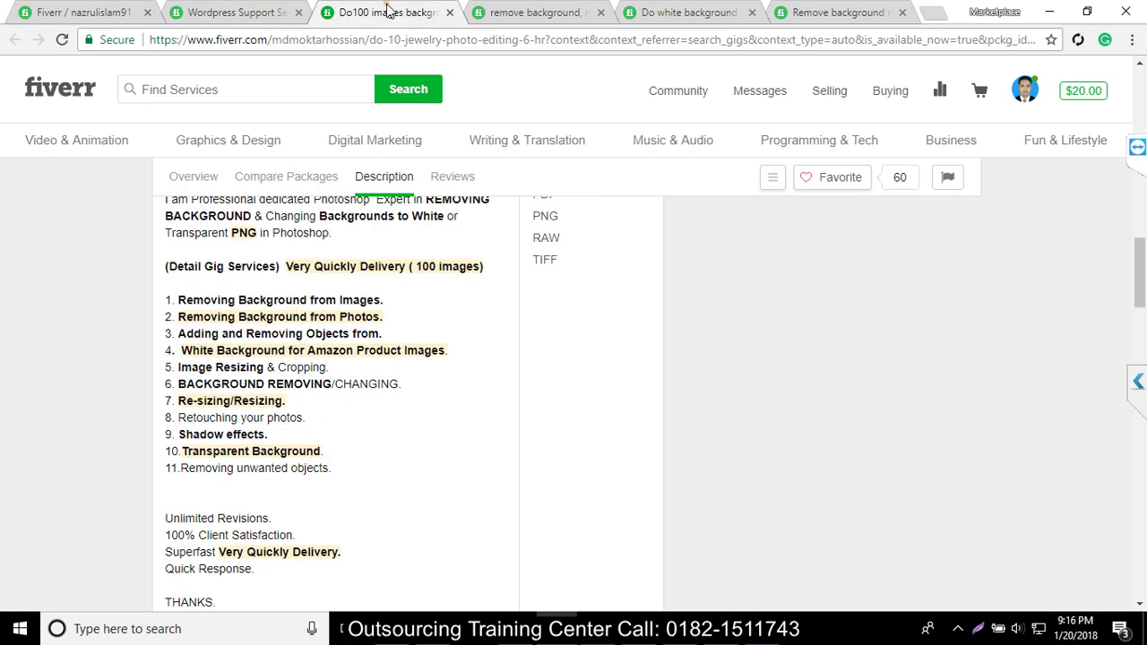
scroll(410, 332, "down", 8)
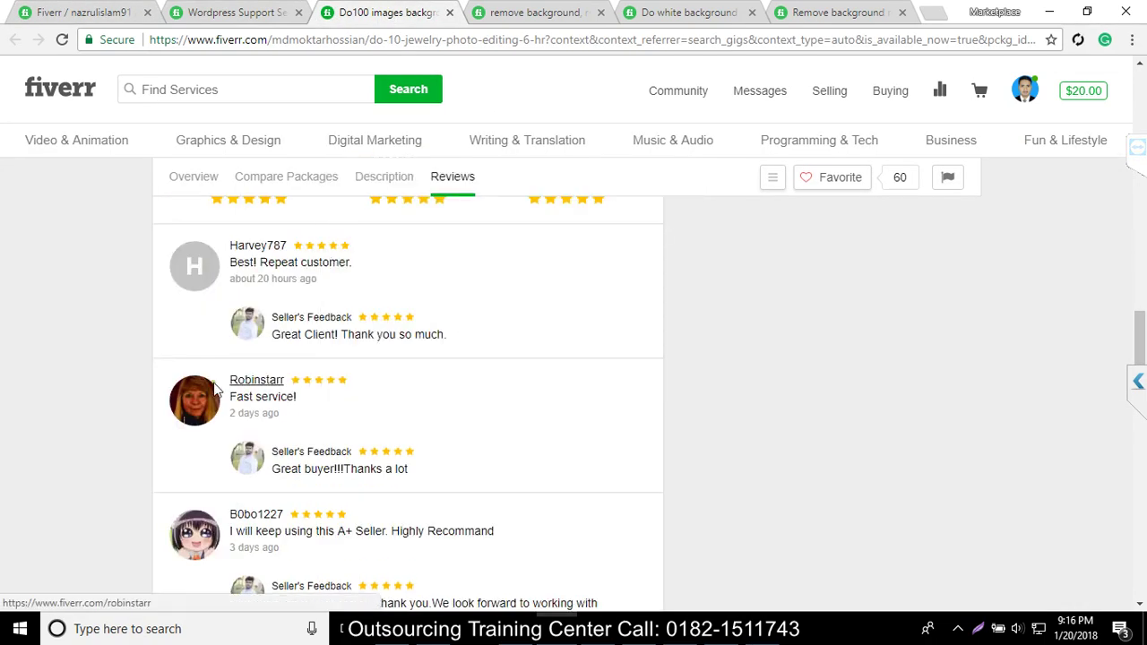
left_click(535, 13)
scroll(430, 390, "down", 10)
scroll(430, 390, "down", 3)
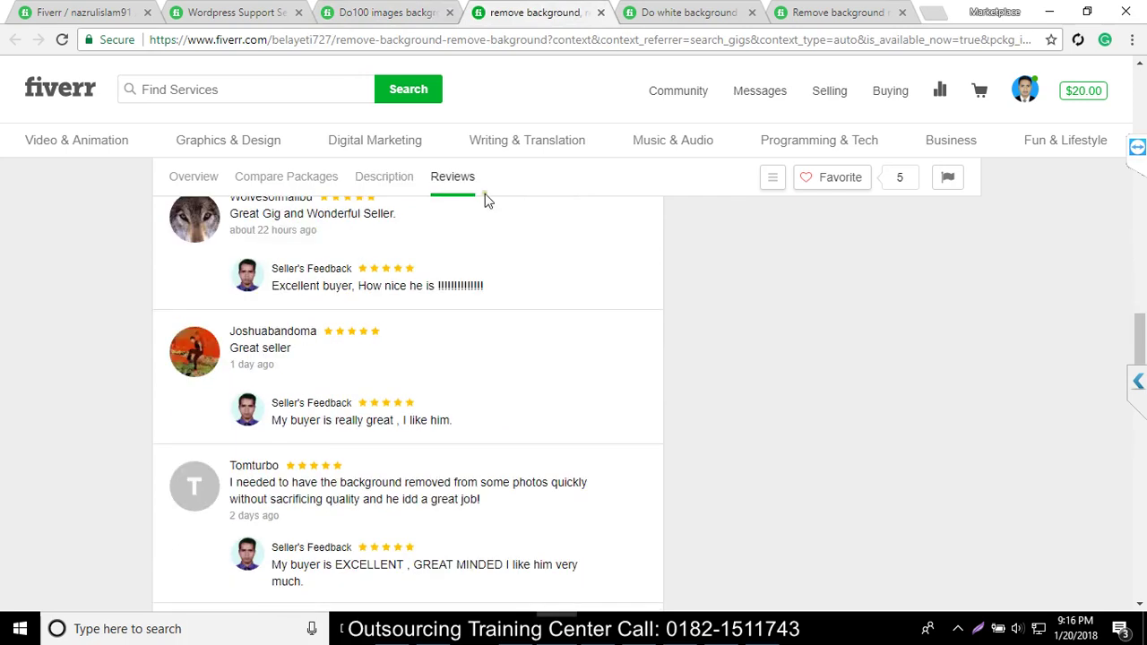
left_click(688, 13)
scroll(408, 387, "down", 4)
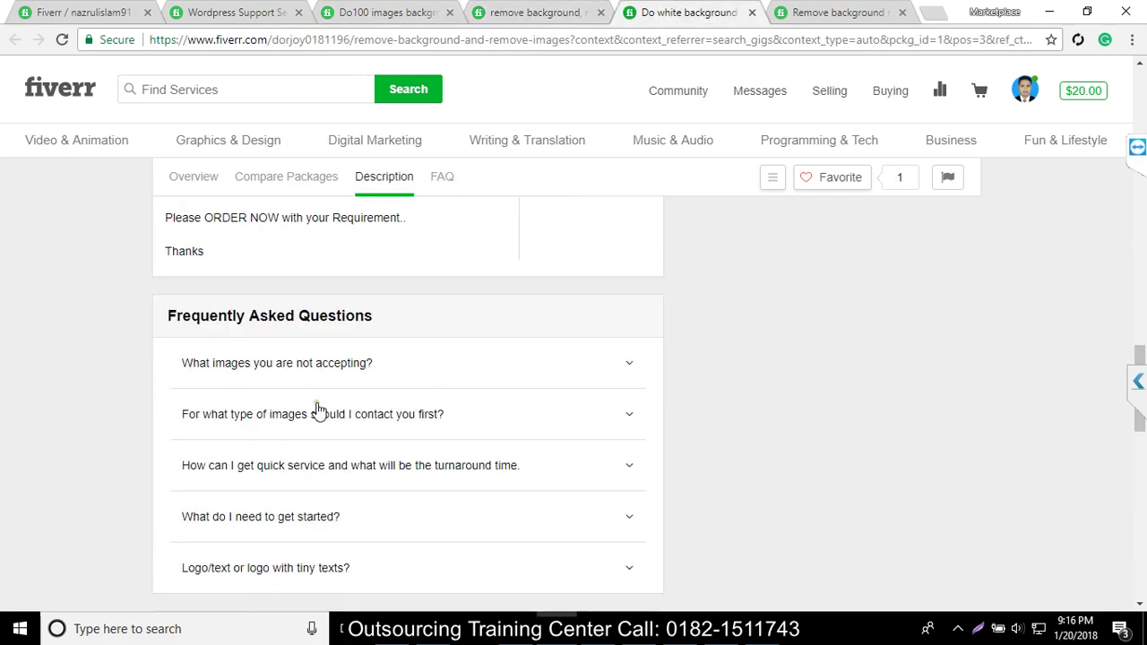
Step: Read the FAQ answers of the Do white background gig, covering contact, getting started, logo text and turnaround time
left_click(475, 366)
left_click(439, 459)
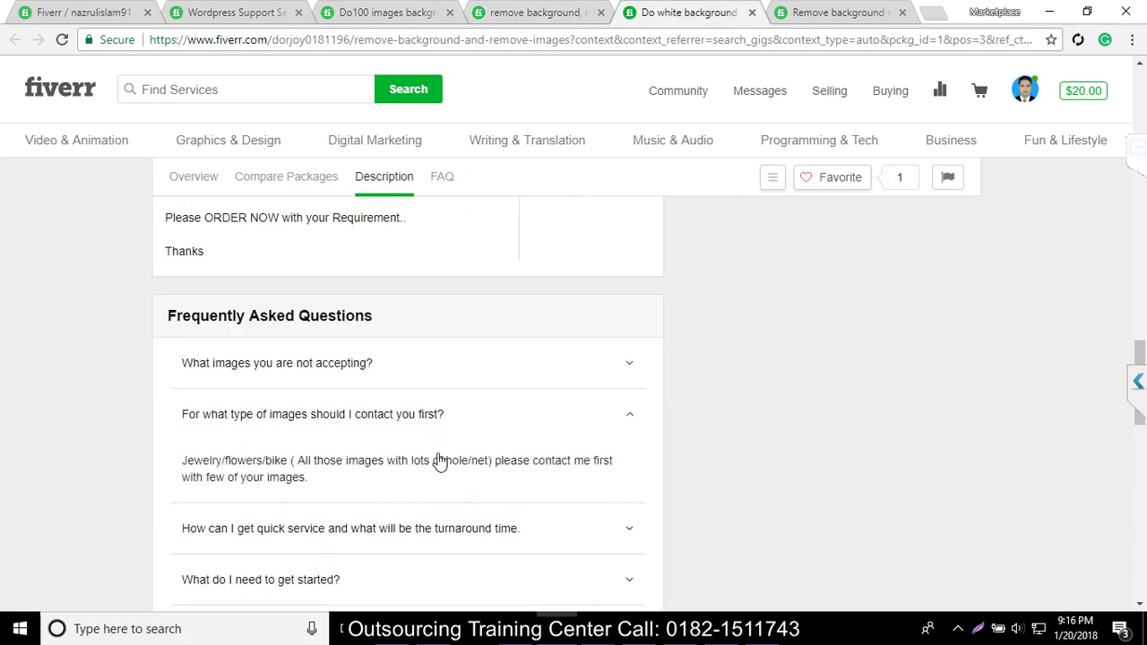
scroll(430, 501, "down", 1)
left_click(439, 443)
left_click(408, 495)
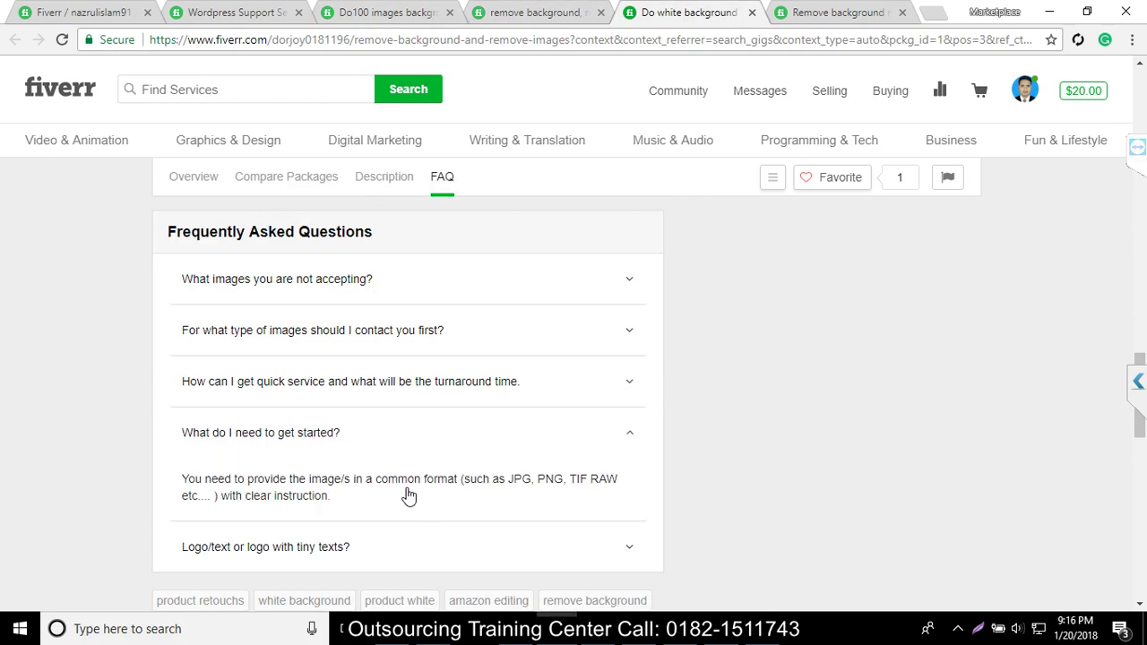
scroll(404, 494, "down", 1)
left_click(409, 457)
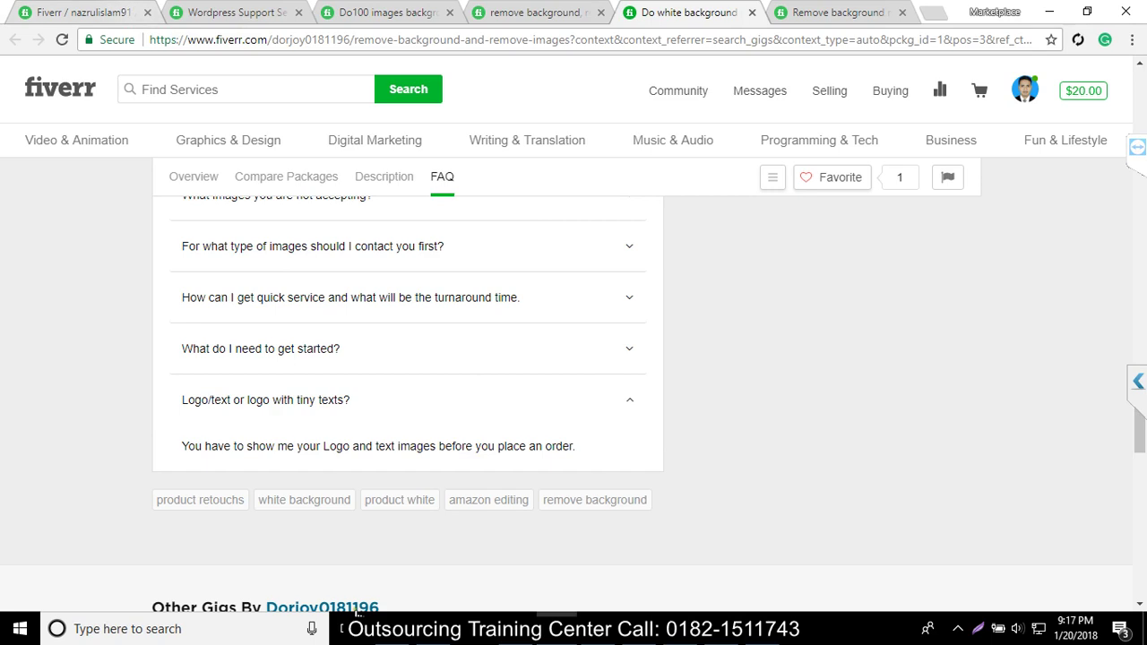
left_click(354, 359)
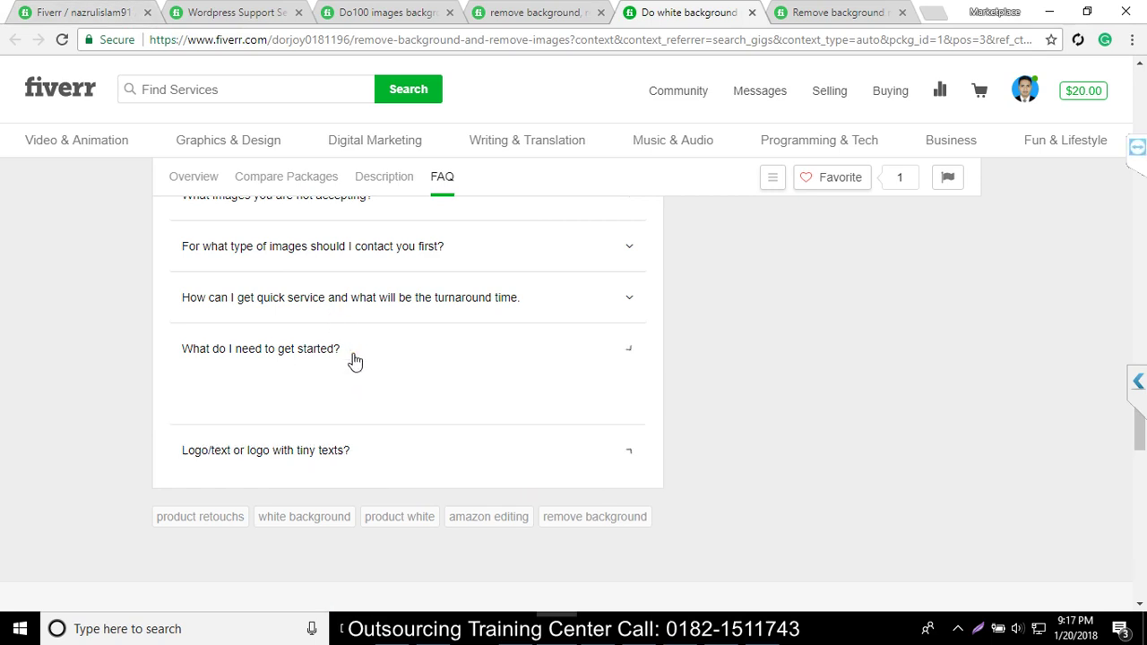
left_click(359, 307)
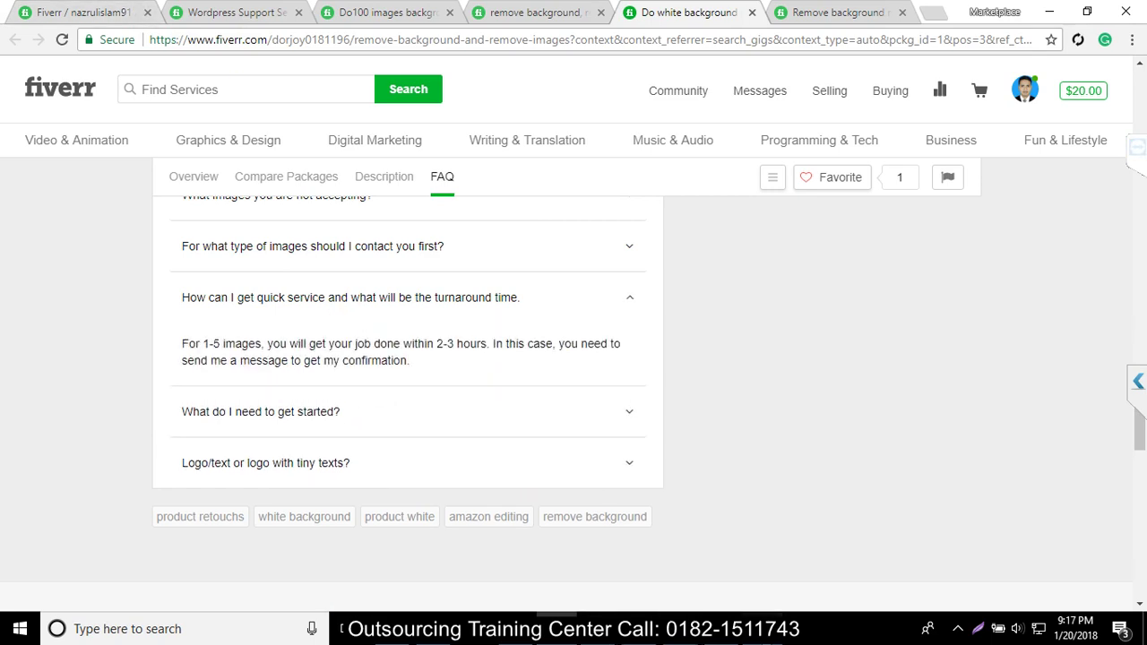
Step: Switch to background remove gig.docx in Word and copy the FAQ question "What you need to get started for my project?"
key("alt+Tab")
scroll(578, 487, "down", 4)
scroll(581, 504, "down", 12)
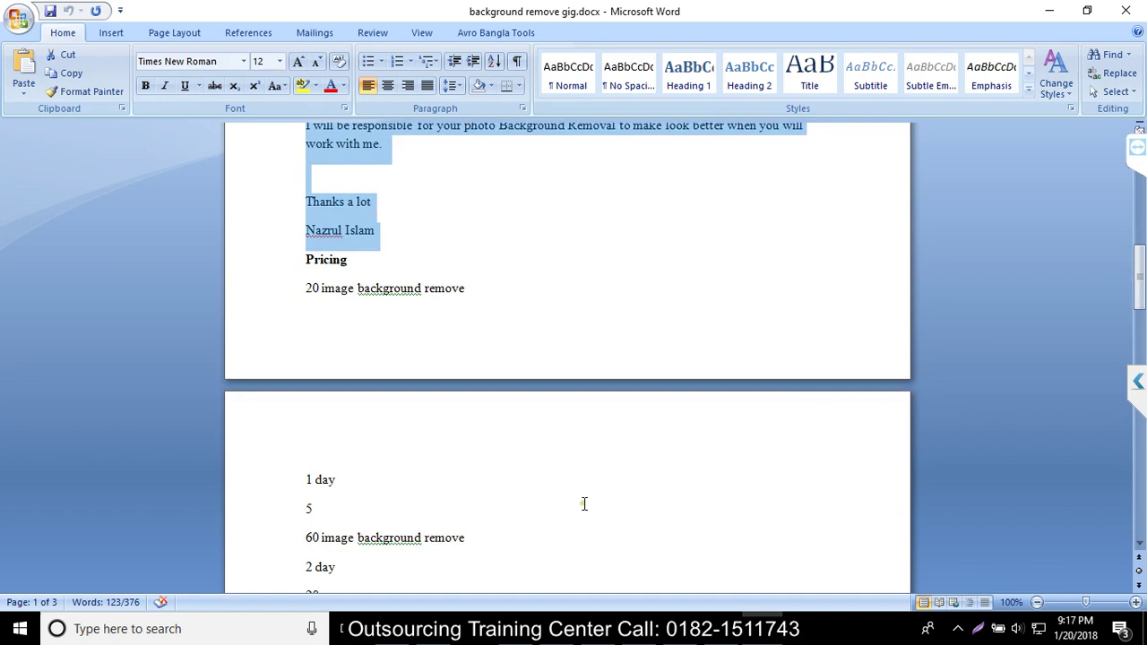
left_click_drag(570, 275, 314, 278)
key("ctrl+c")
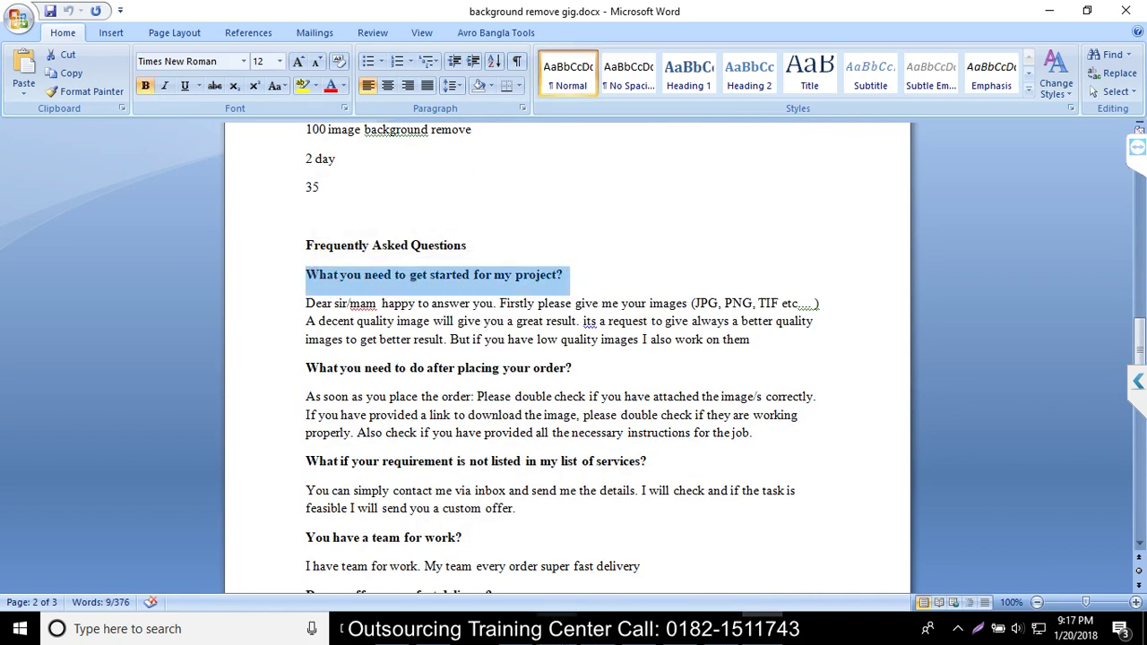
Step: Return to the draft gig in the browser and examine its Frequently Asked Questions section below the description
key("alt+Tab")
scroll(407, 358, "up", 1)
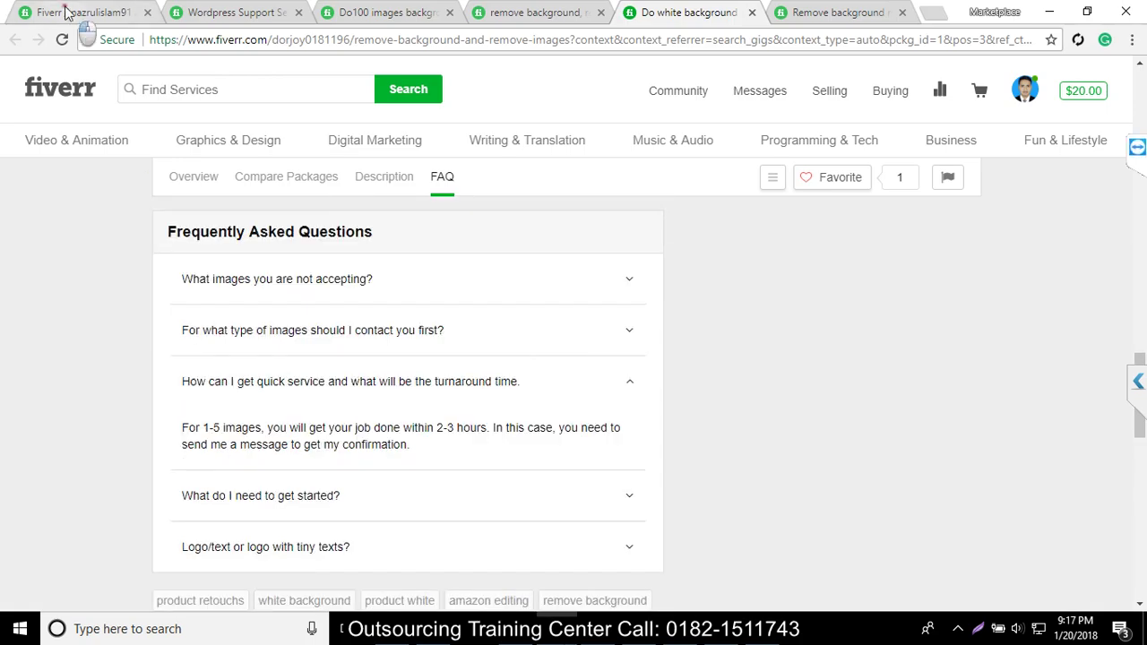
left_click(65, 12)
left_click(663, 13)
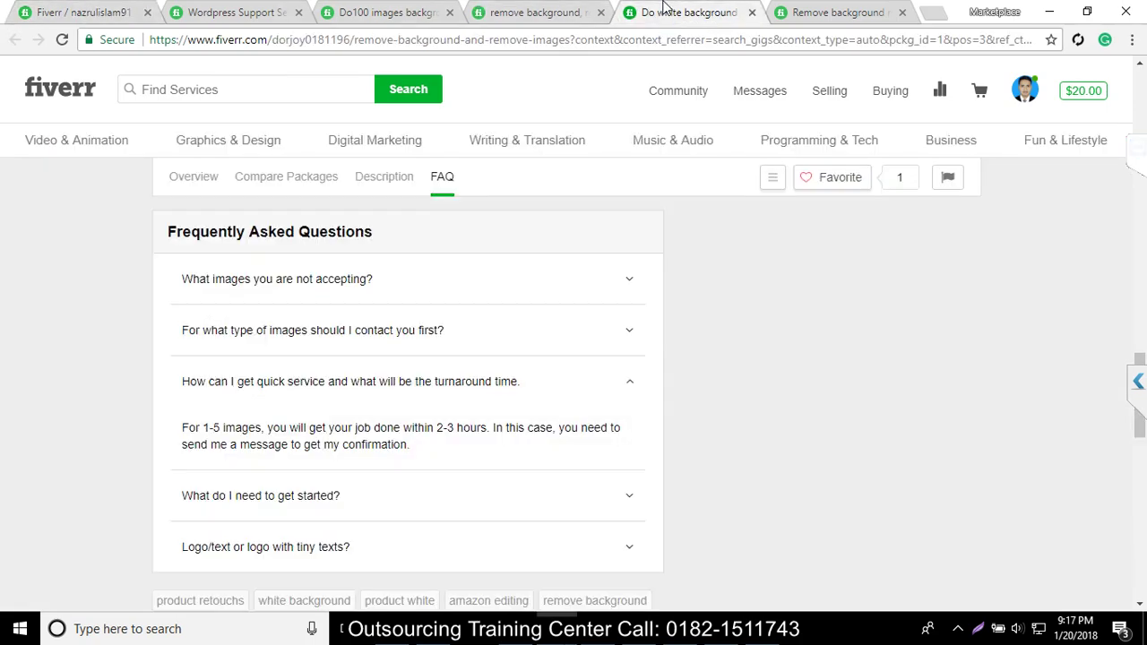
left_click(103, 11)
scroll(373, 373, "up", 3)
scroll(373, 372, "down", 1)
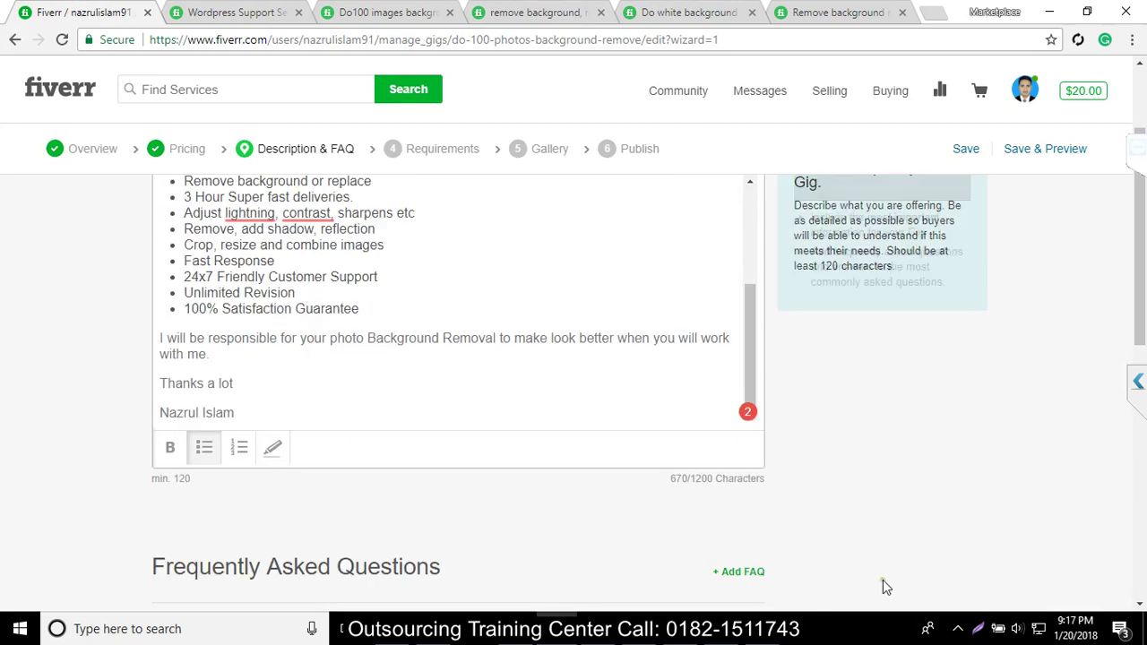
scroll(681, 578, "down", 1)
left_click_drag(152, 482, 433, 484)
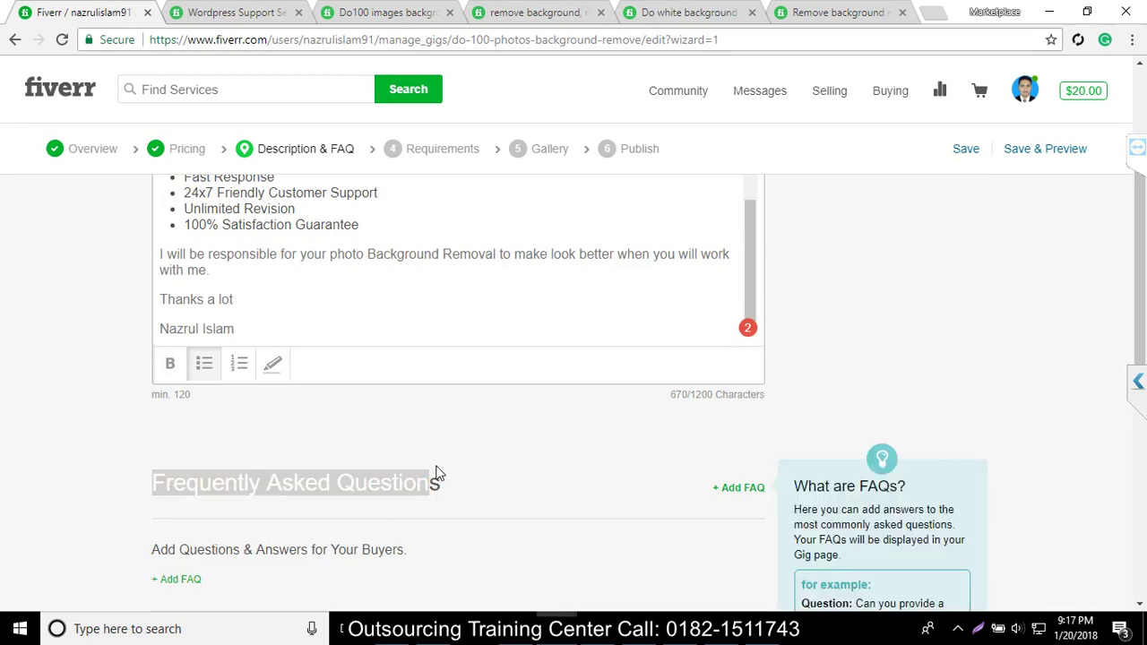
Step: Go through the Do white background gig's FAQ again, reviewing which questions and answers it offers buyers
left_click(638, 11)
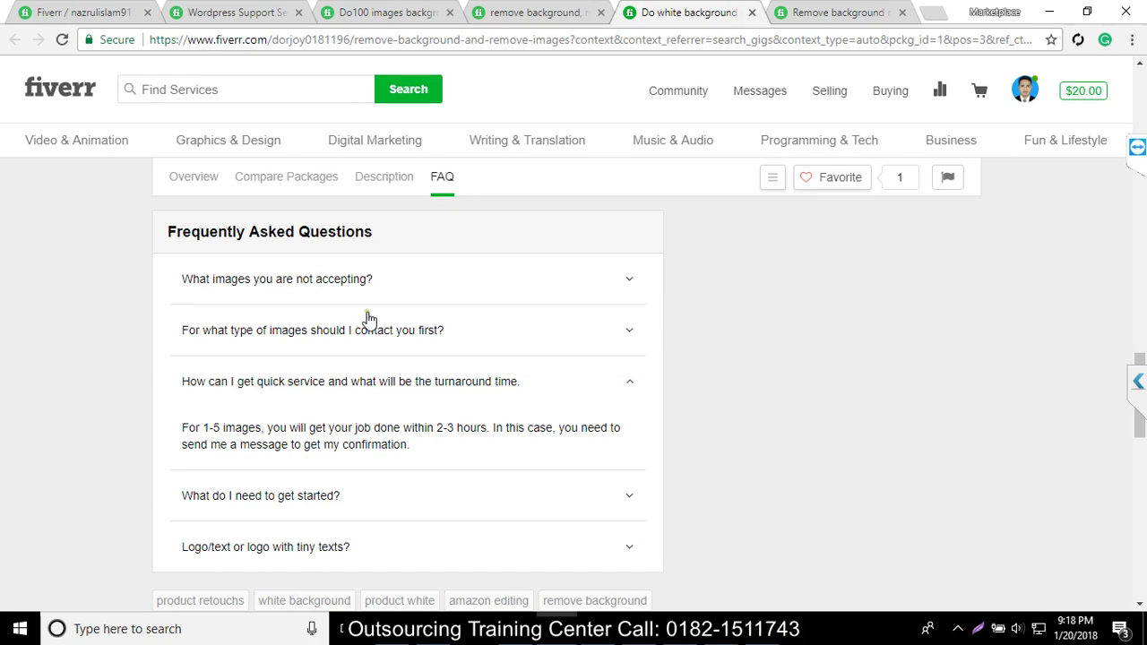
left_click(366, 281)
left_click(382, 377)
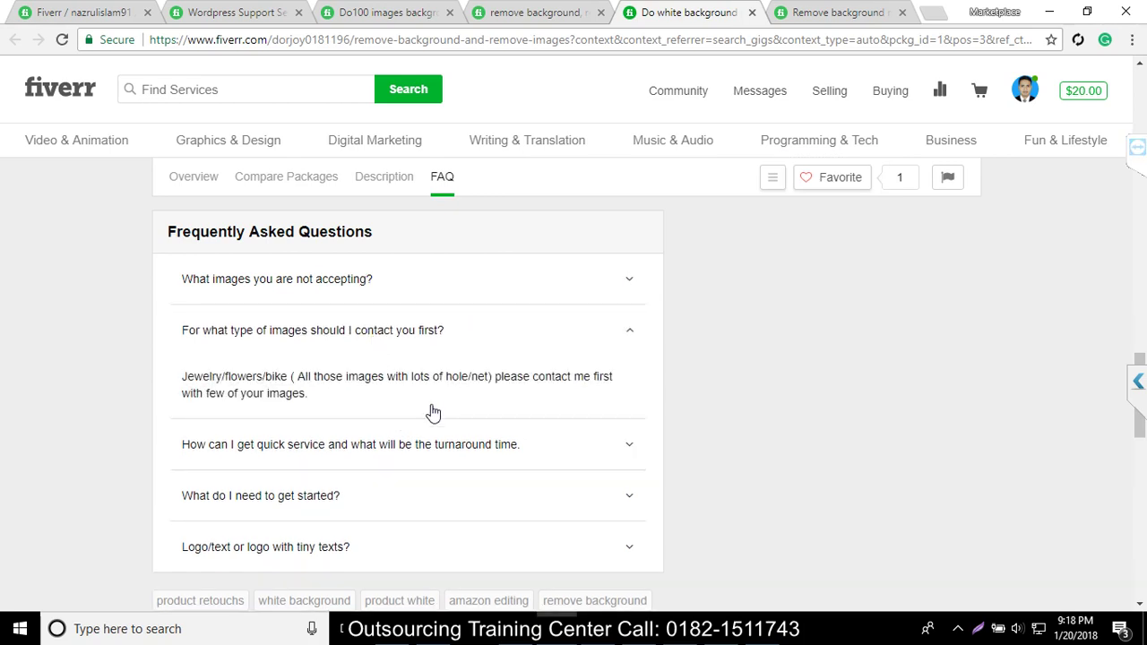
left_click(428, 448)
left_click(397, 493)
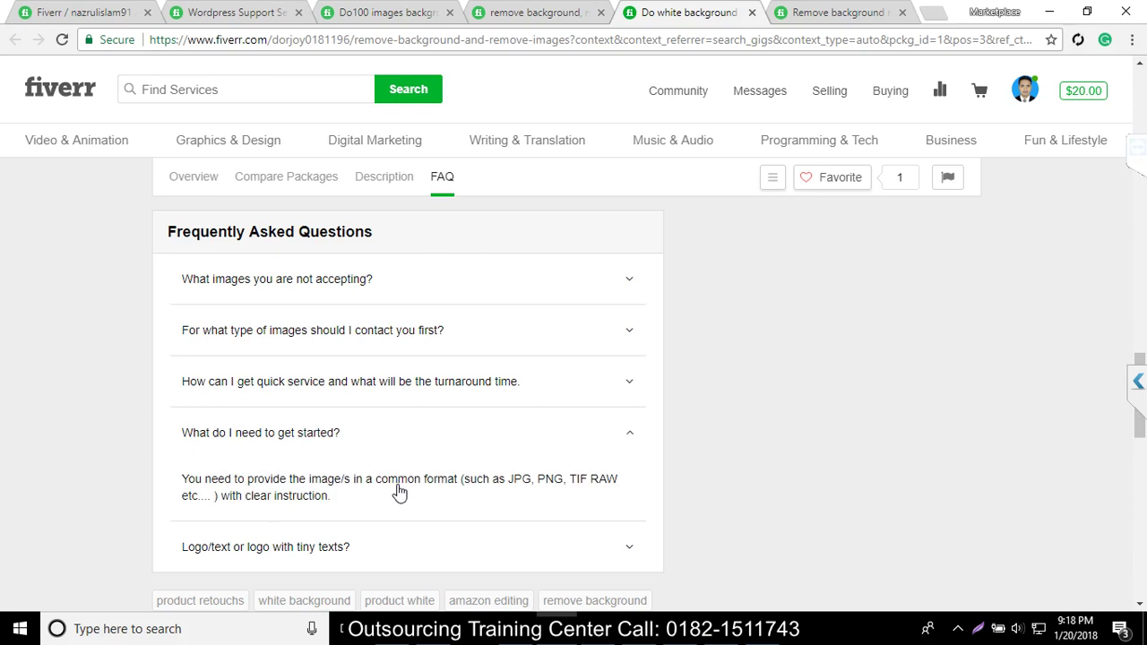
left_click(383, 331)
scroll(379, 333, "down", 2)
scroll(383, 346, "up", 2)
Step: Add an FAQ to the draft gig with the copied question "What you need to get started for my project?"
key("alt+Tab")
scroll(403, 465, "down", 1)
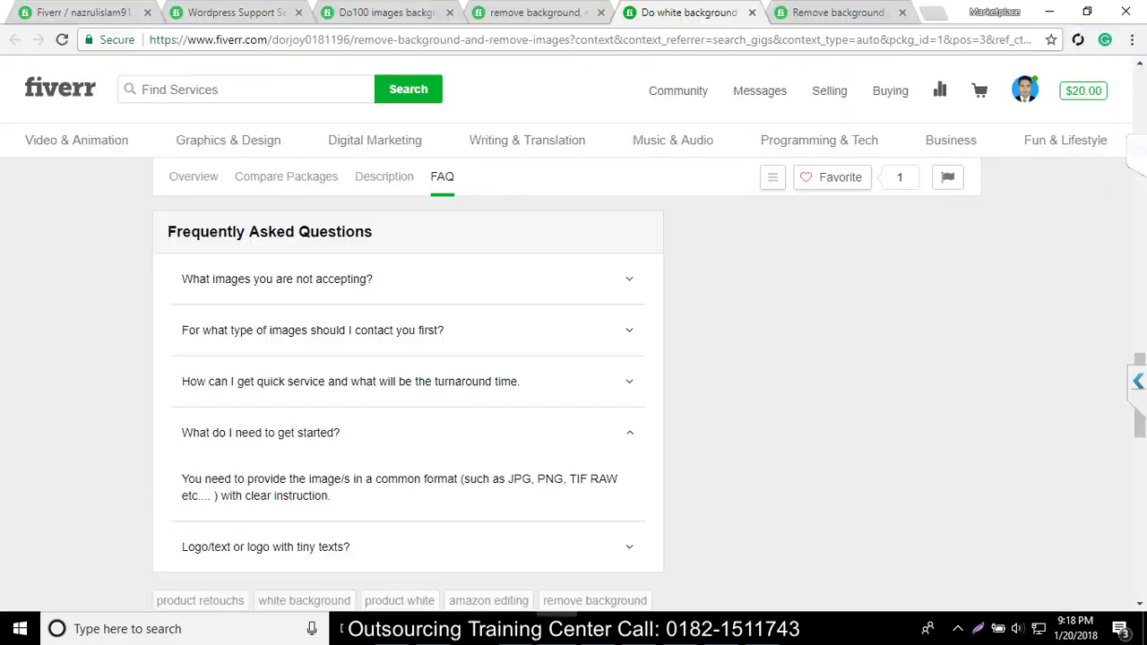
left_click(547, 618)
left_click(98, 12)
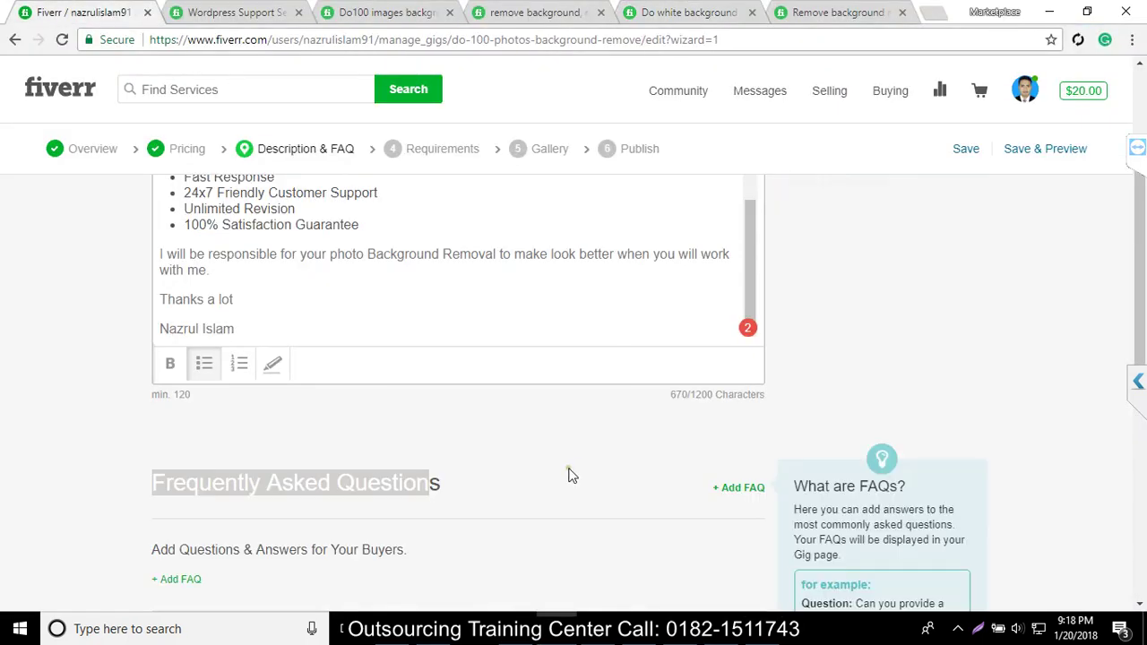
left_click(741, 405)
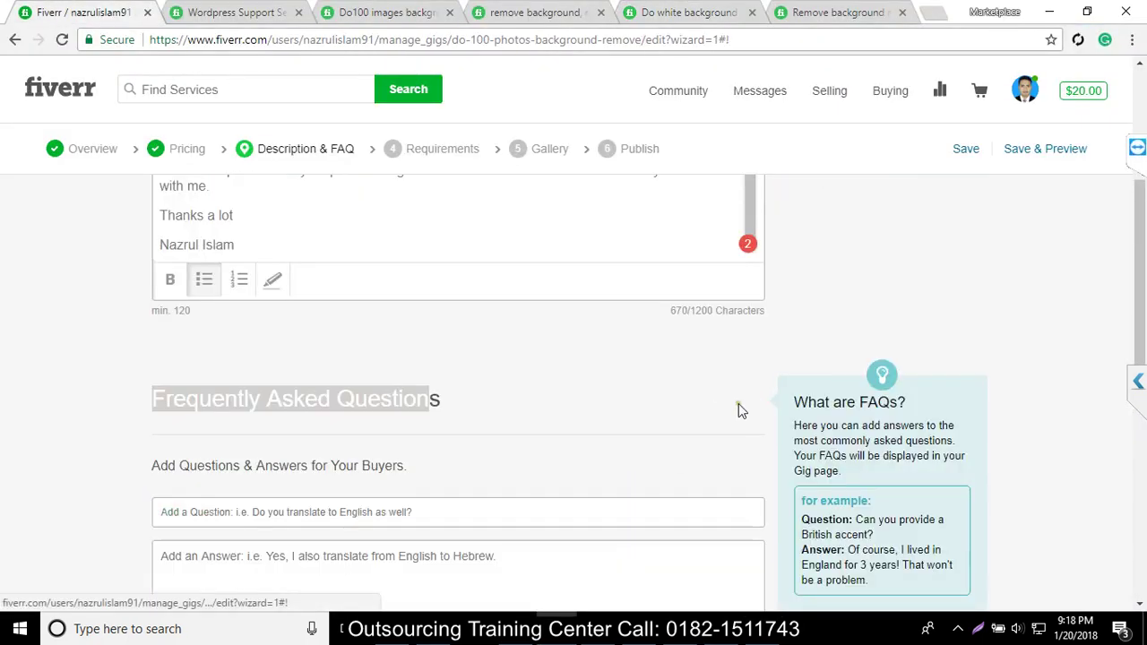
left_click(506, 509)
key("ctrl+v")
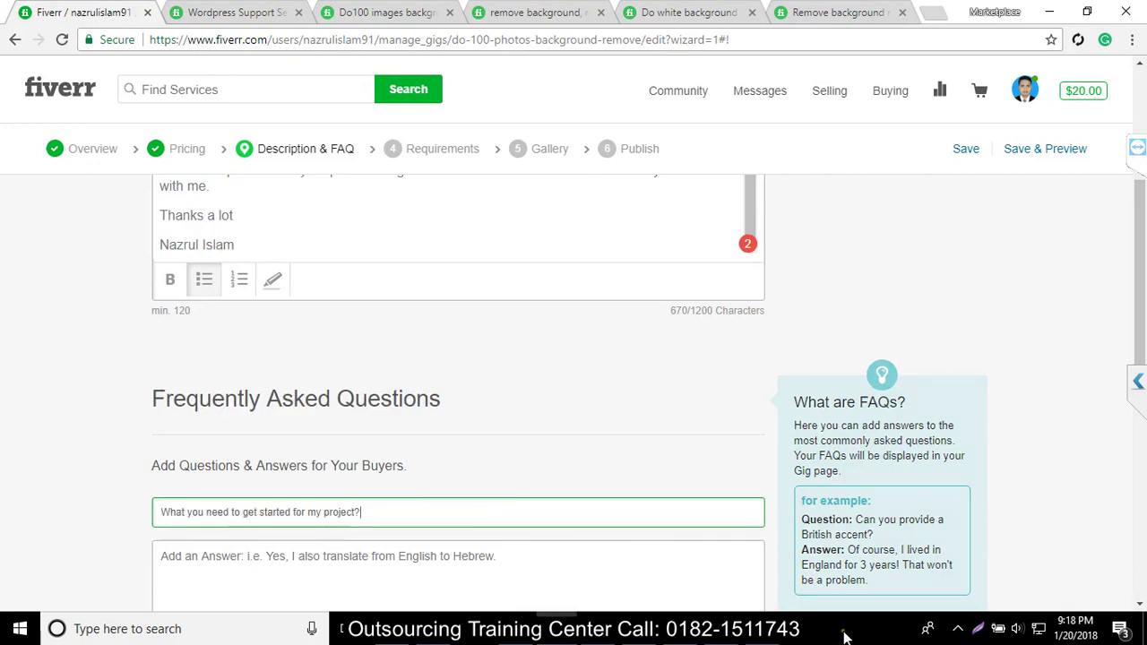
Step: Copy the answer starting "Dear sir/mam happy to answer you" from the Word document into the new FAQ's answer
key("alt+Tab")
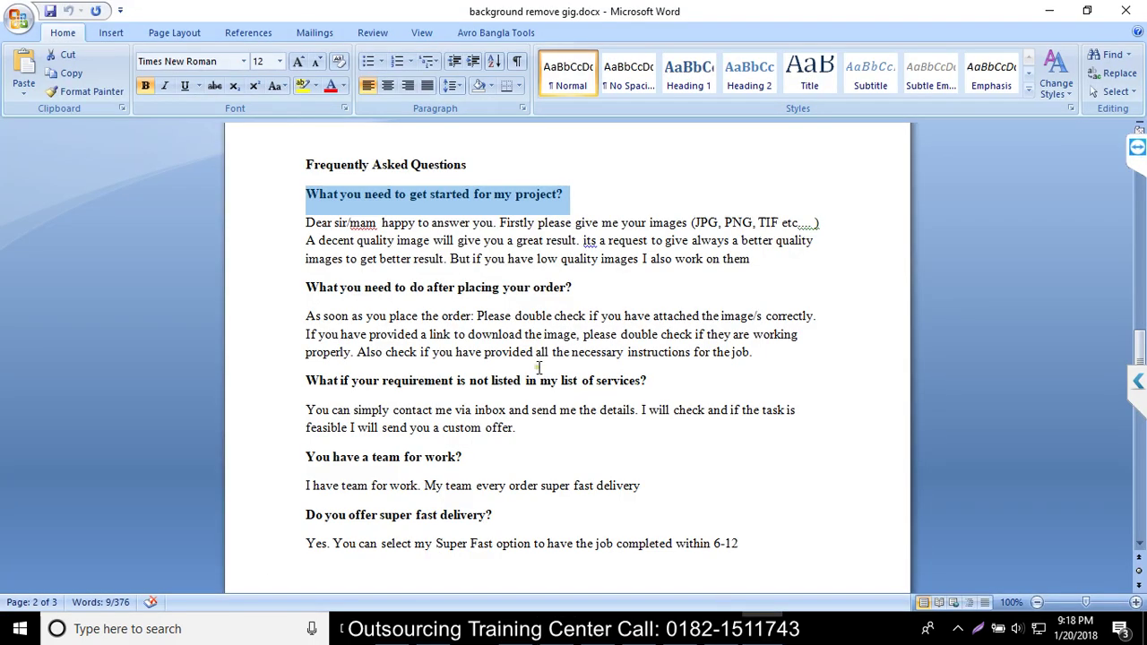
left_click_drag(769, 273, 308, 222)
left_click(805, 574)
key("alt+Tab")
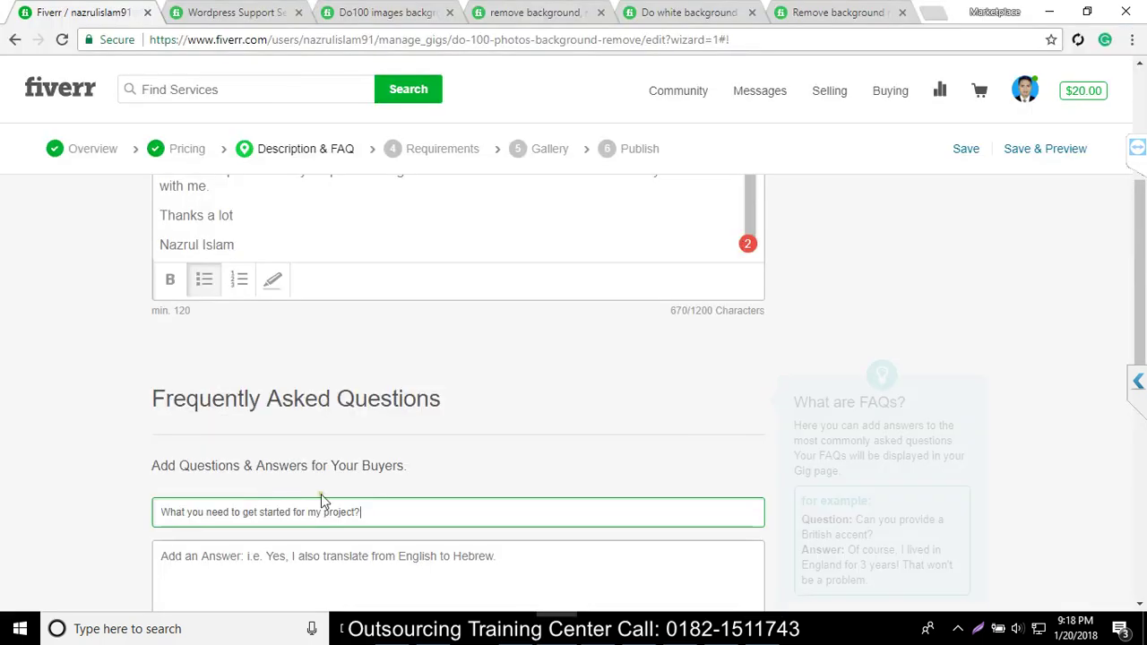
left_click(289, 566)
key("ctrl+v")
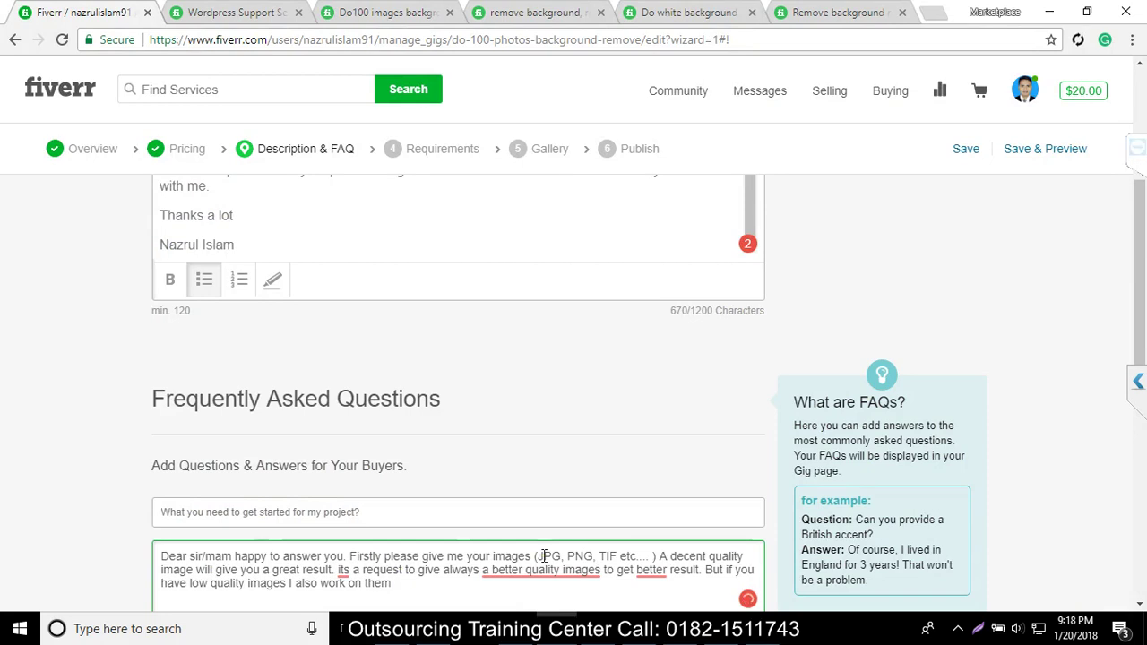
Step: Correct the FAQ answer's wording to "better quality images", "a better result", "low-quality" and "it's", and save the FAQ to the gig
mouse_move(546, 570)
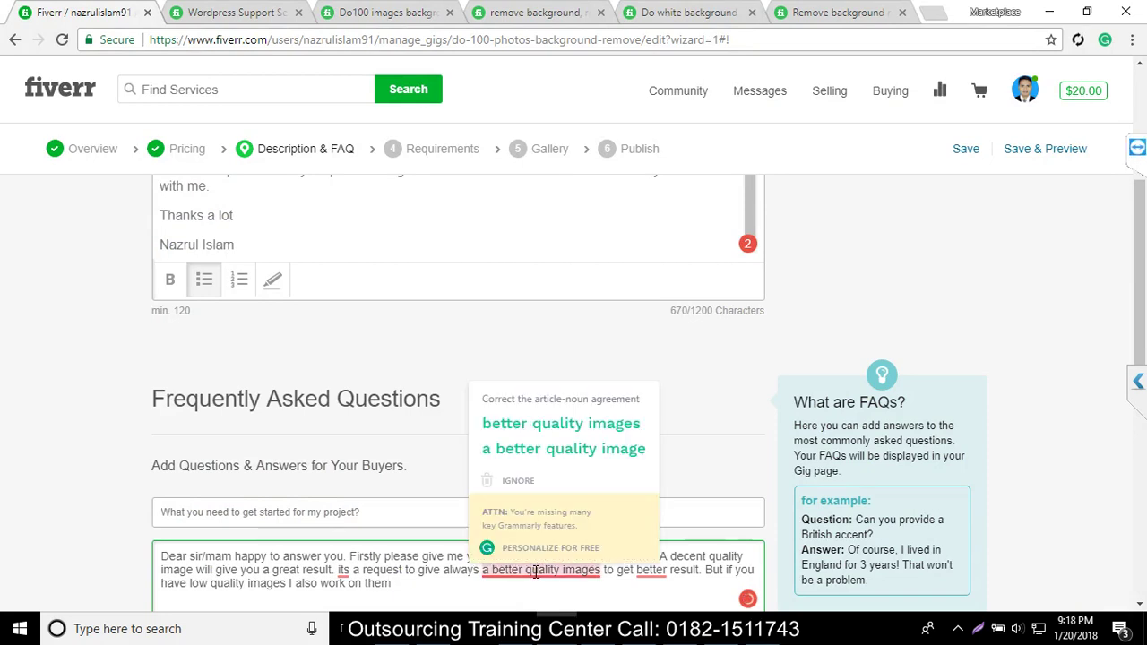
left_click(560, 424)
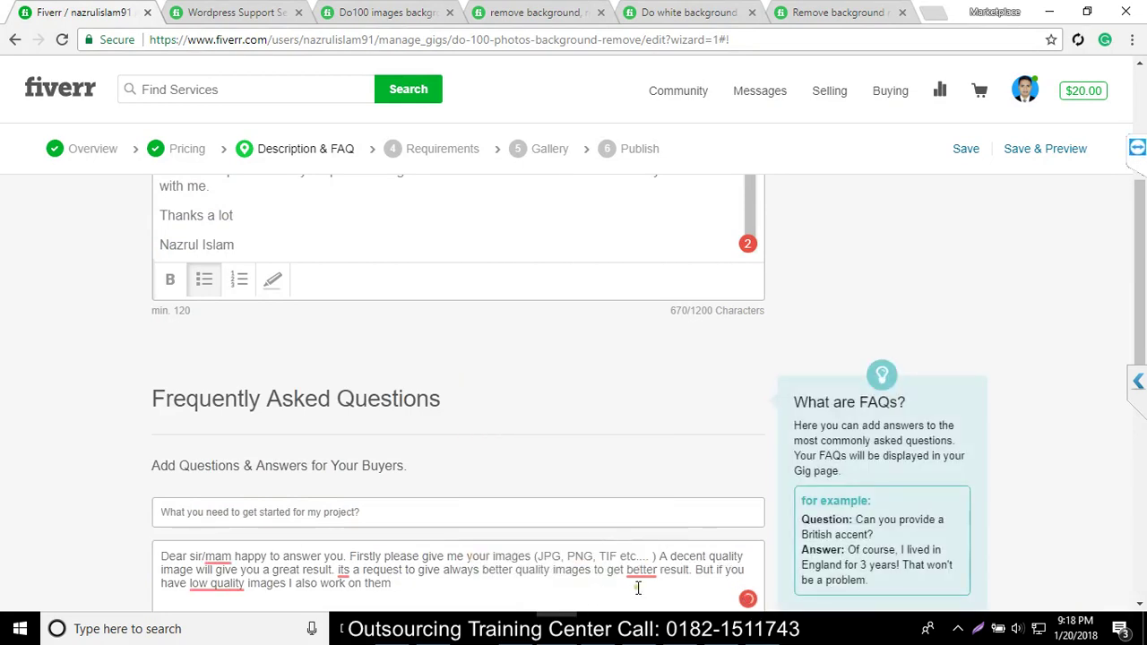
mouse_move(637, 573)
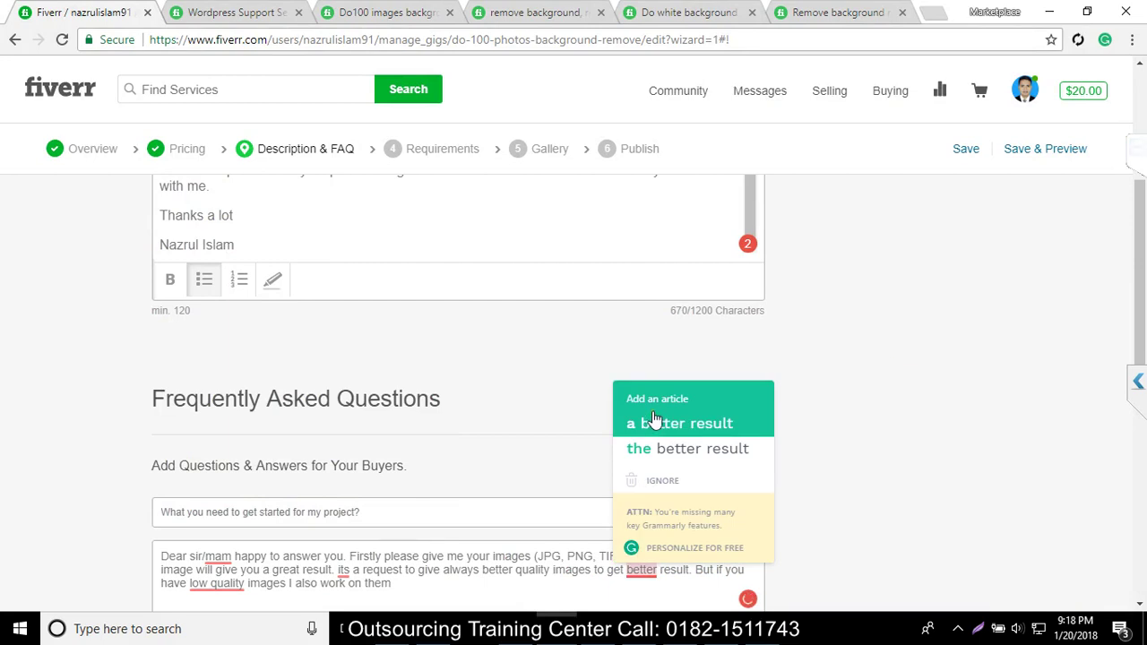
left_click(654, 421)
mouse_move(222, 584)
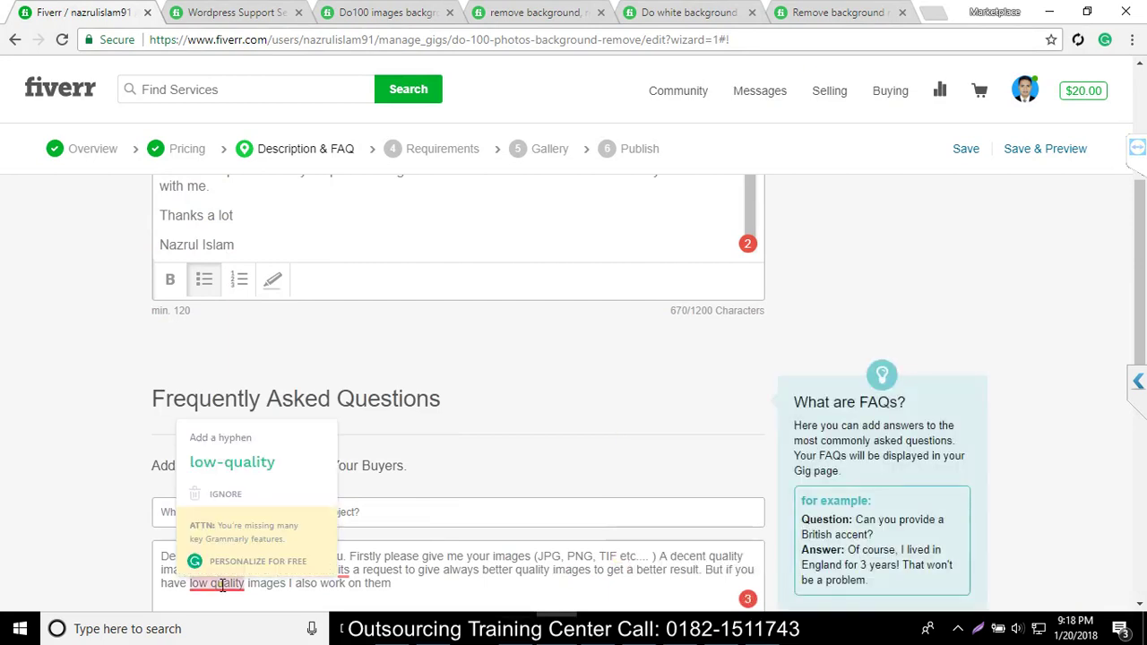
left_click(269, 462)
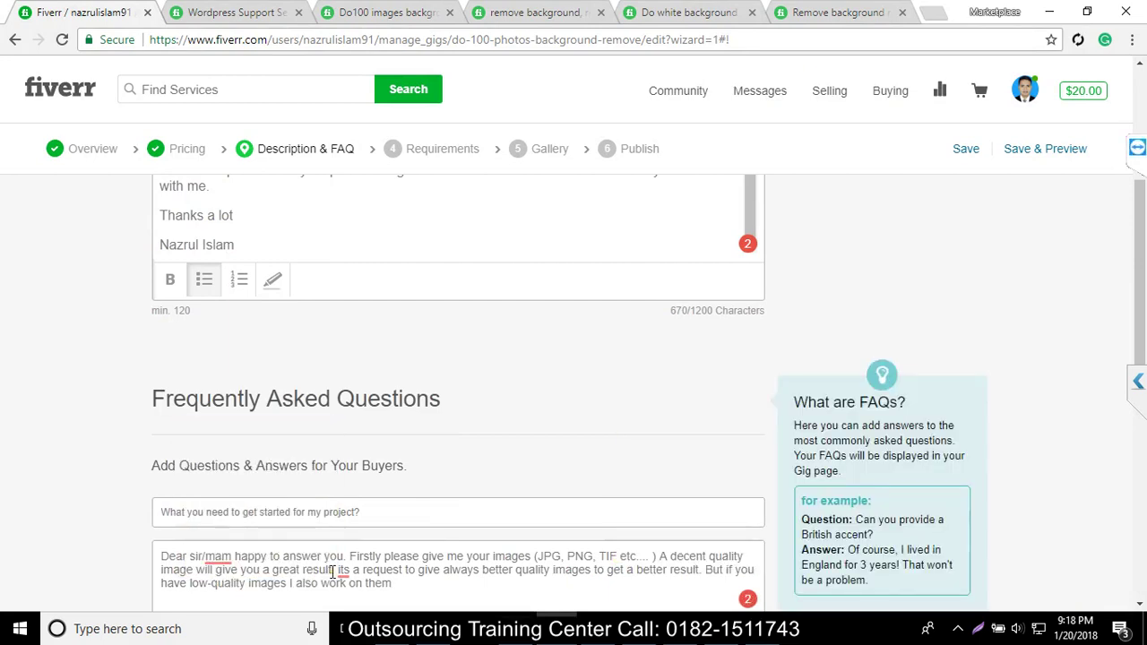
mouse_move(342, 570)
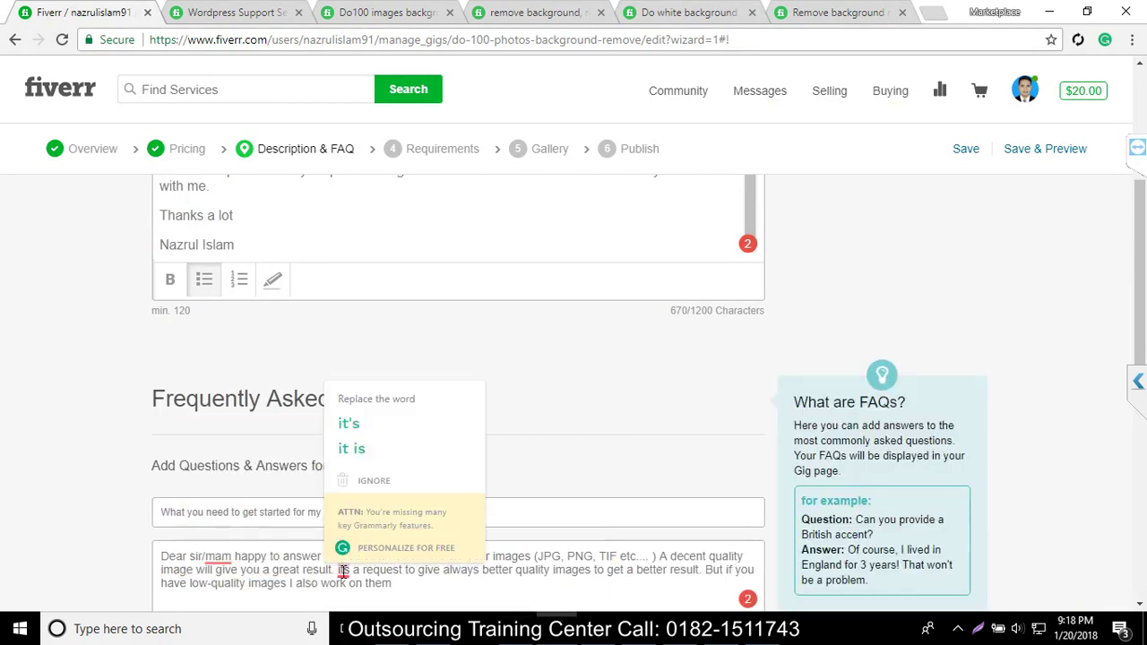
left_click(350, 447)
scroll(507, 566, "down", 2)
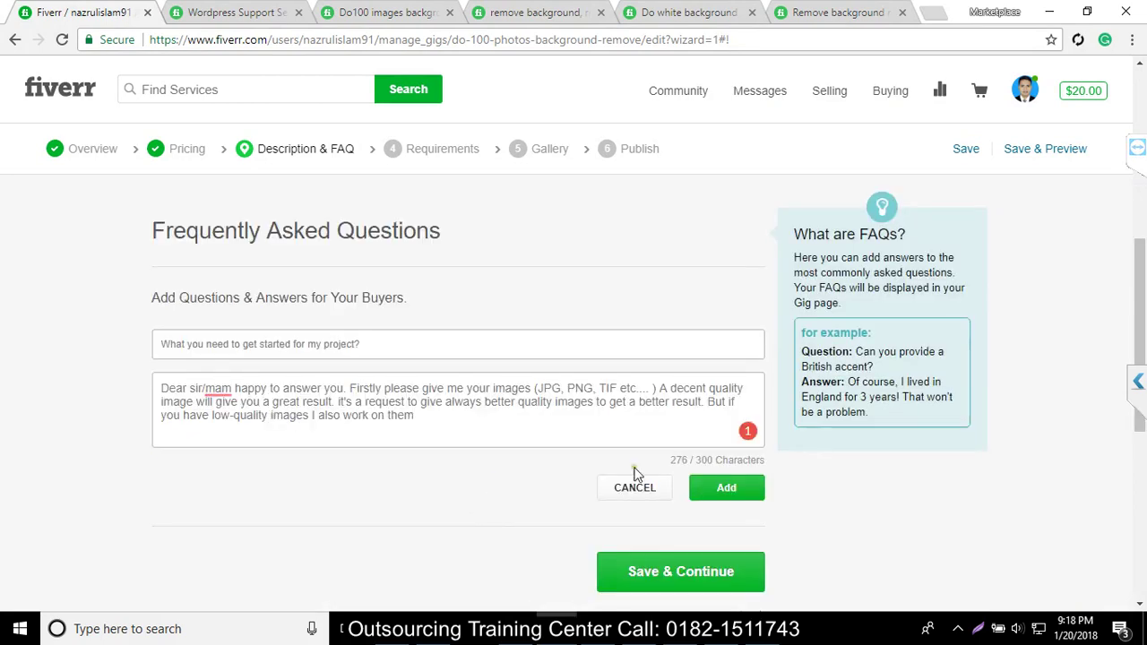
left_click(709, 494)
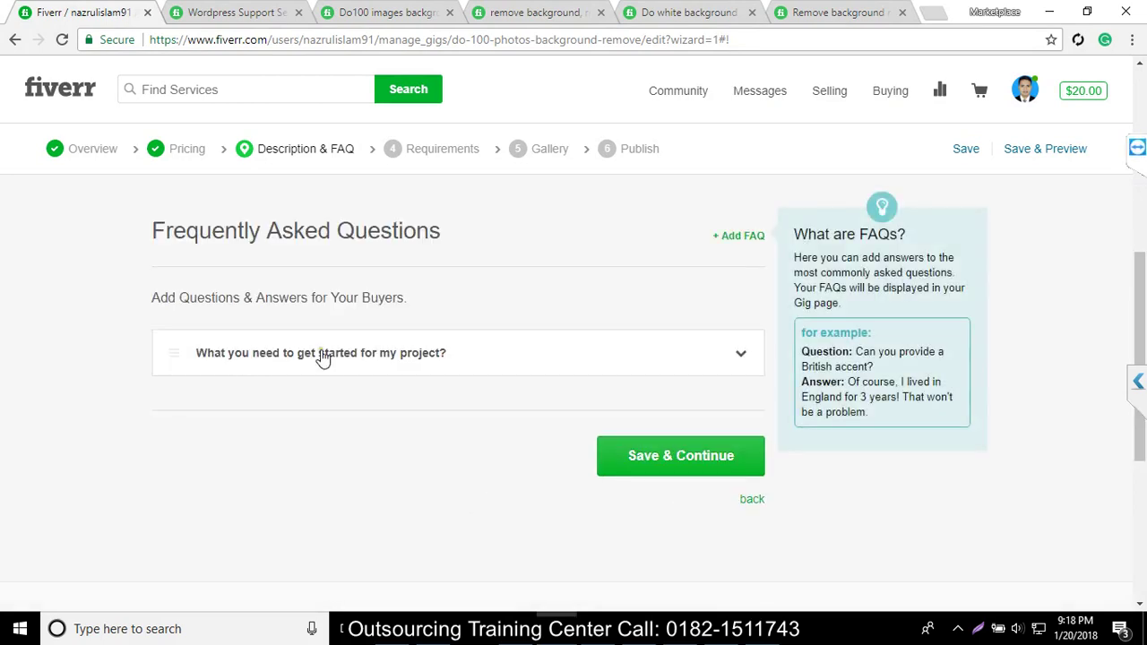
Step: Start another FAQ on the draft gig with the question "What you need to do after placing your order?" copied from the Word document
left_click(737, 235)
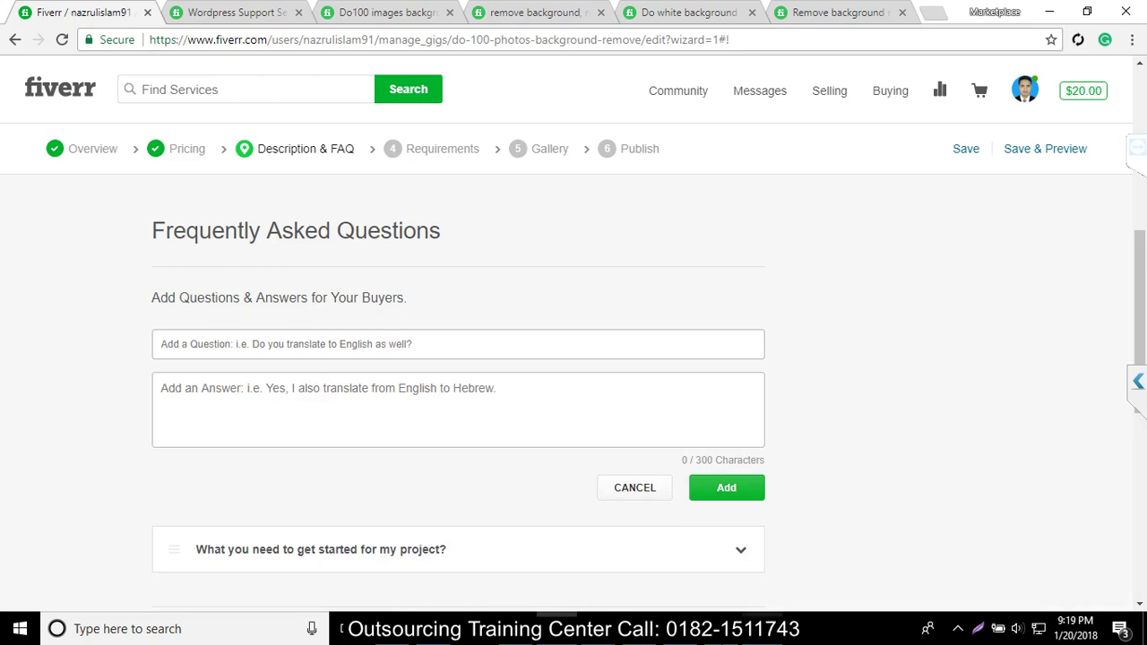
key("alt+Tab")
left_click_drag(592, 291, 322, 283)
key("ctrl+c")
key("alt+Tab")
left_click(257, 345)
key("ctrl+v")
Step: Copy the answer starting "As soon as you place the order" from the Word document into the new FAQ's answer
key("alt+Tab")
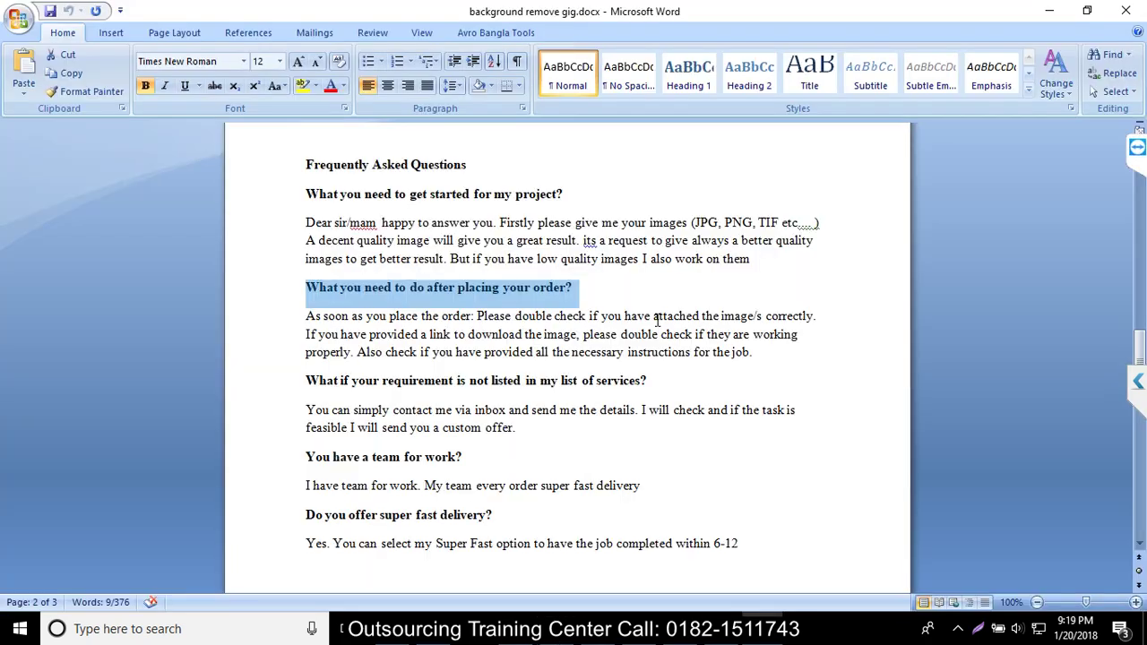
left_click_drag(758, 351, 303, 315)
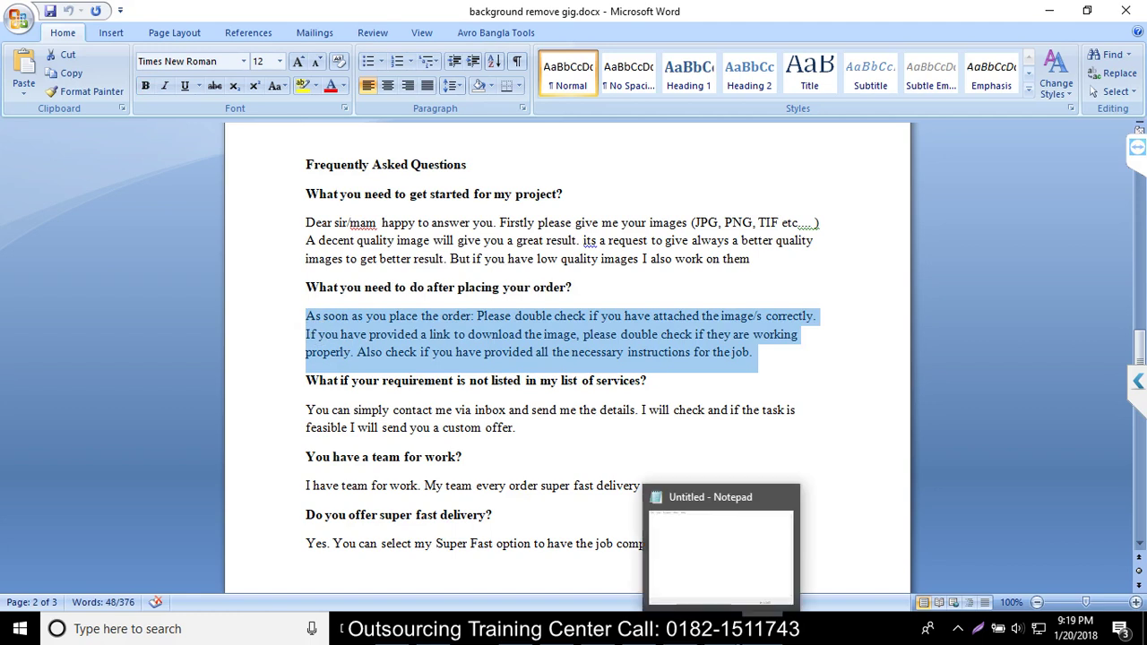
key("alt+Tab")
left_click(337, 402)
key("ctrl+v")
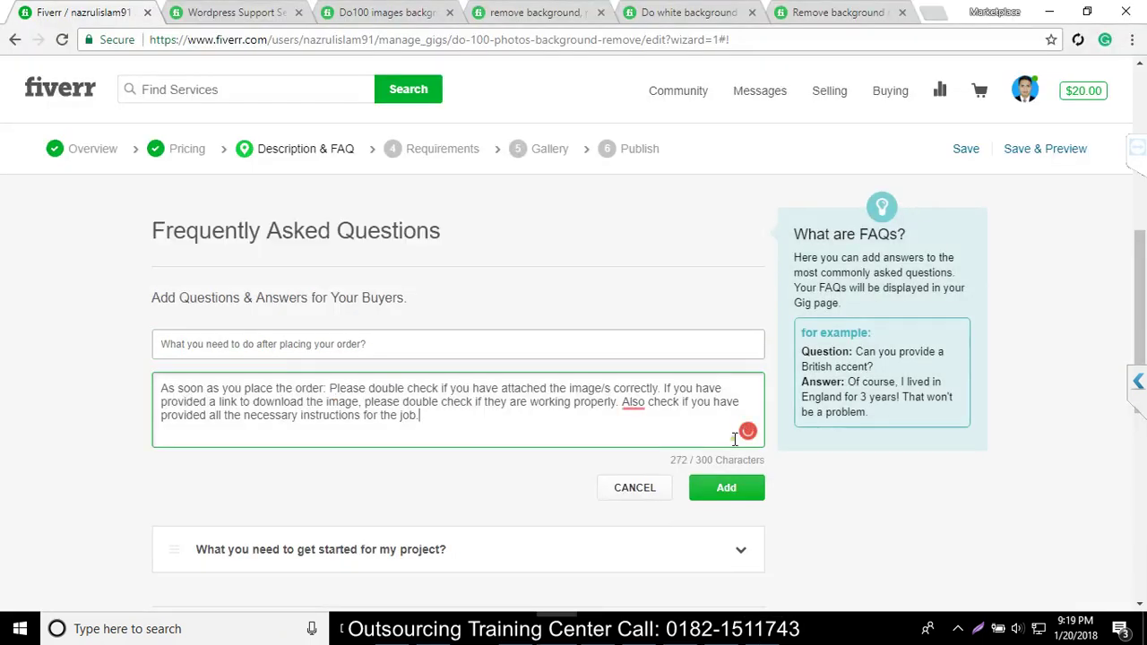
Step: Correct "Also" to "Also," in the answer about placing an order and save that FAQ to the gig
mouse_move(640, 414)
left_click(658, 285)
left_click(402, 428)
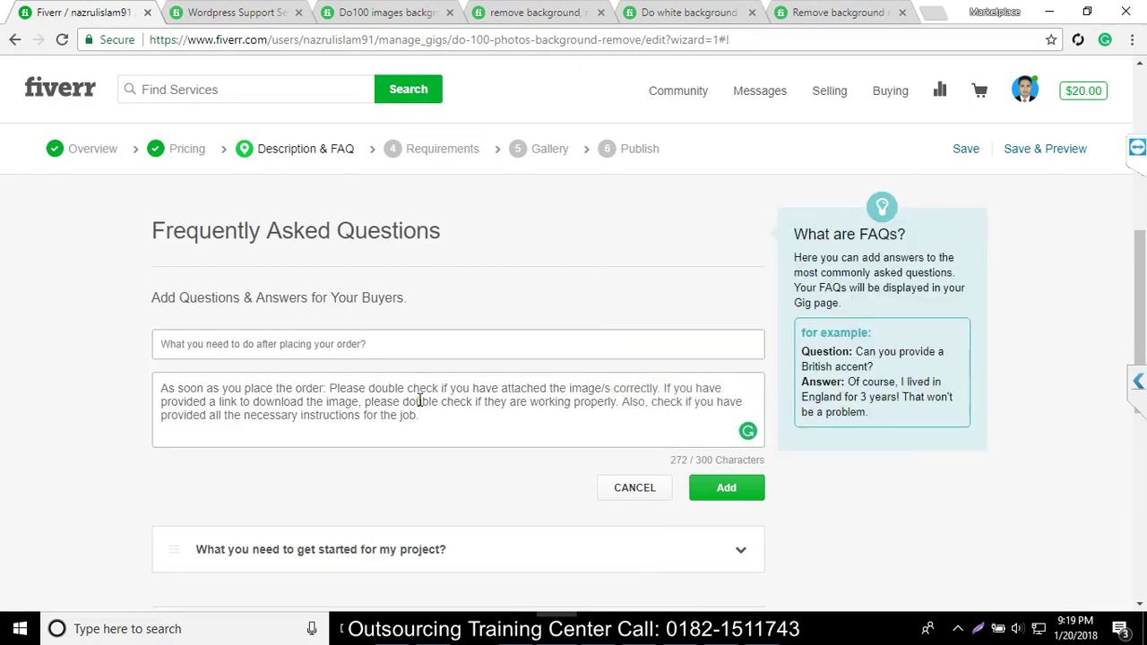
left_click(1105, 41)
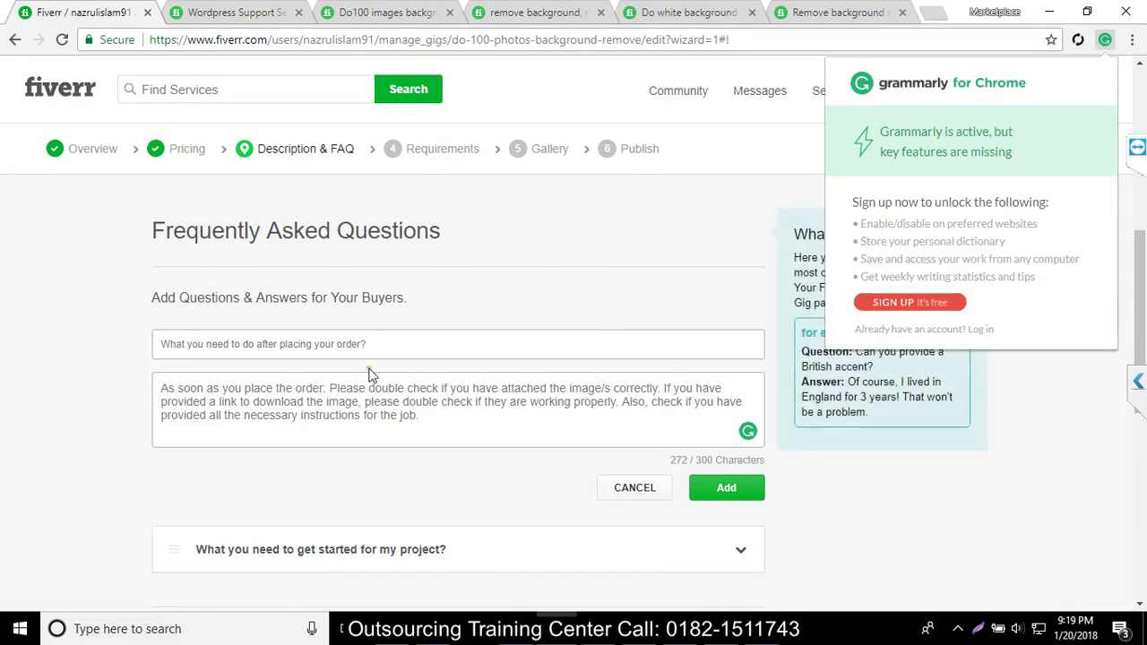
left_click(727, 489)
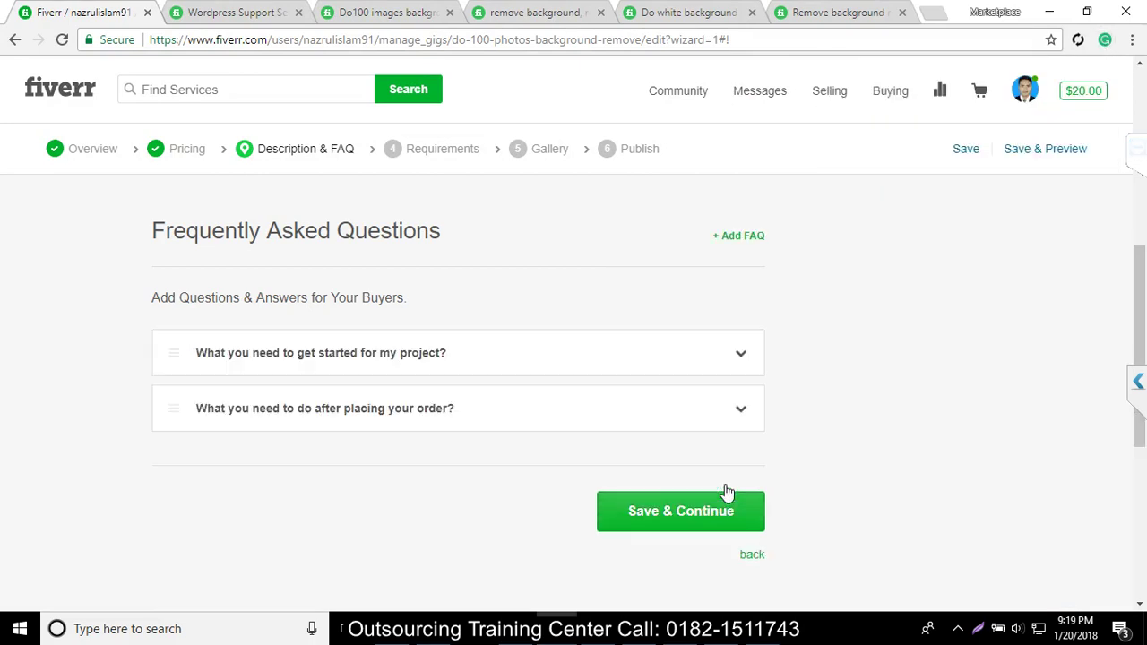
Step: Start a third FAQ with the question "What if your requirement is not listed in my list of services?" copied from the Word document
key("alt+Tab")
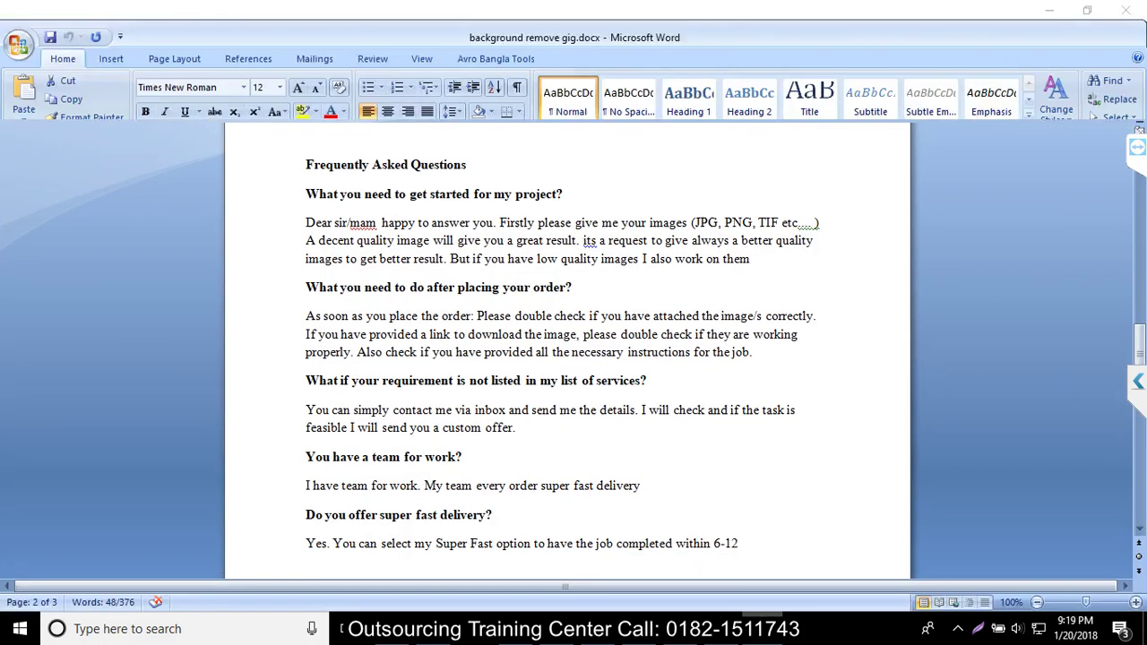
scroll(526, 387, "down", 1)
left_click_drag(651, 339, 307, 346)
left_click(529, 628)
left_click(740, 236)
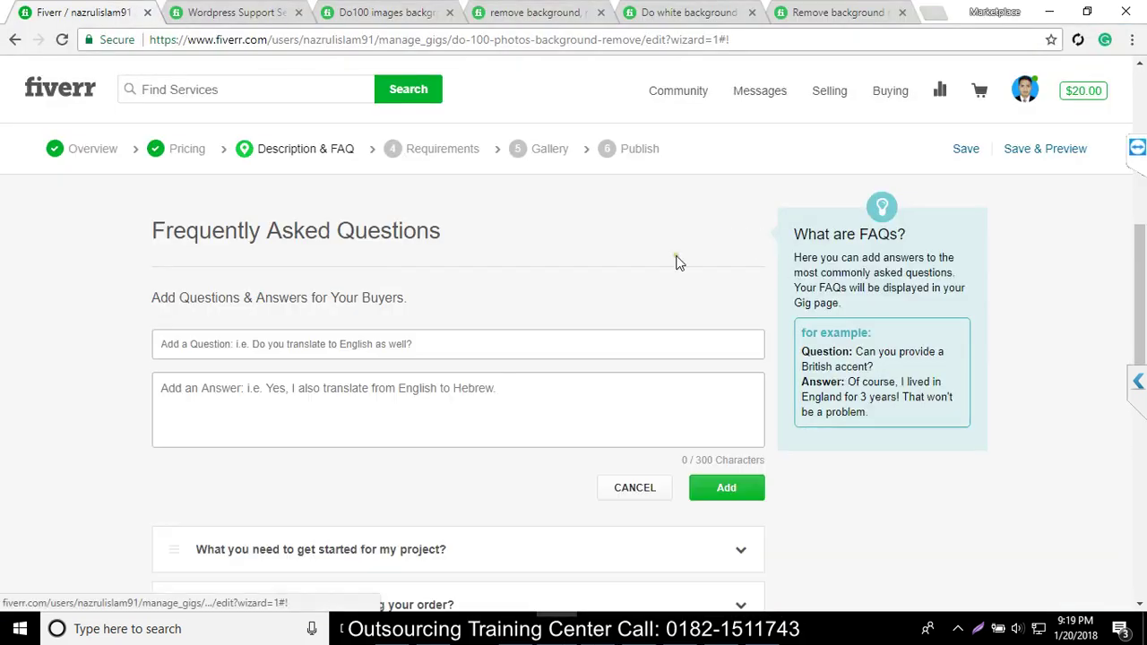
key("ctrl+v")
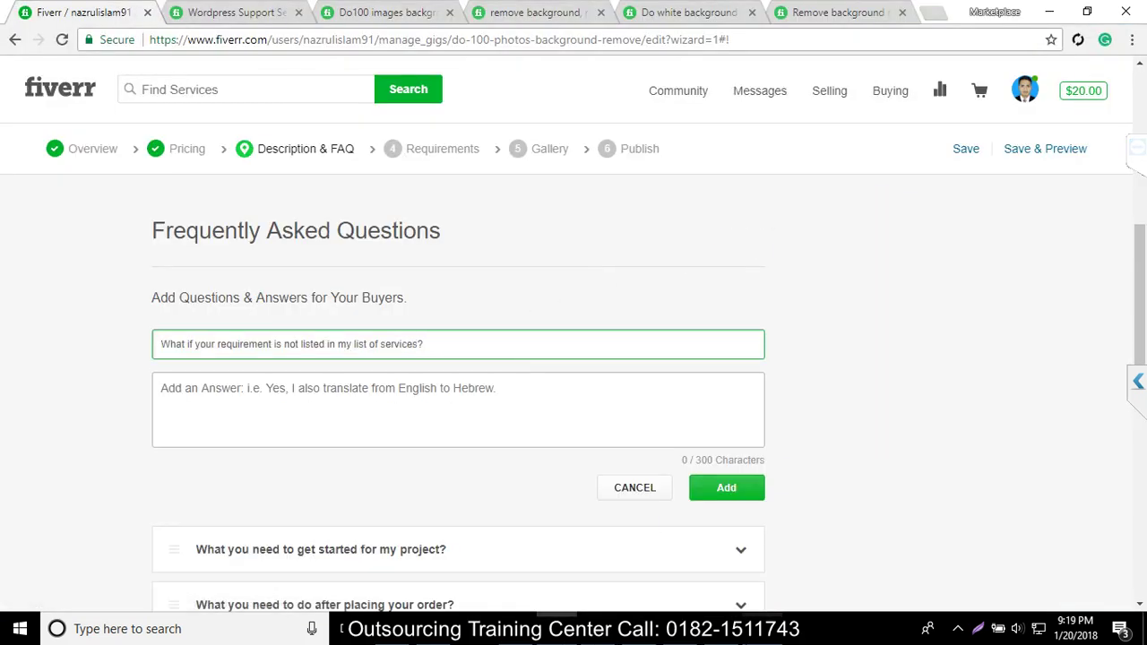
Step: Copy the answer starting "You can simply contact me via inbox" from the Word document into the third FAQ and save it
key("alt+Tab")
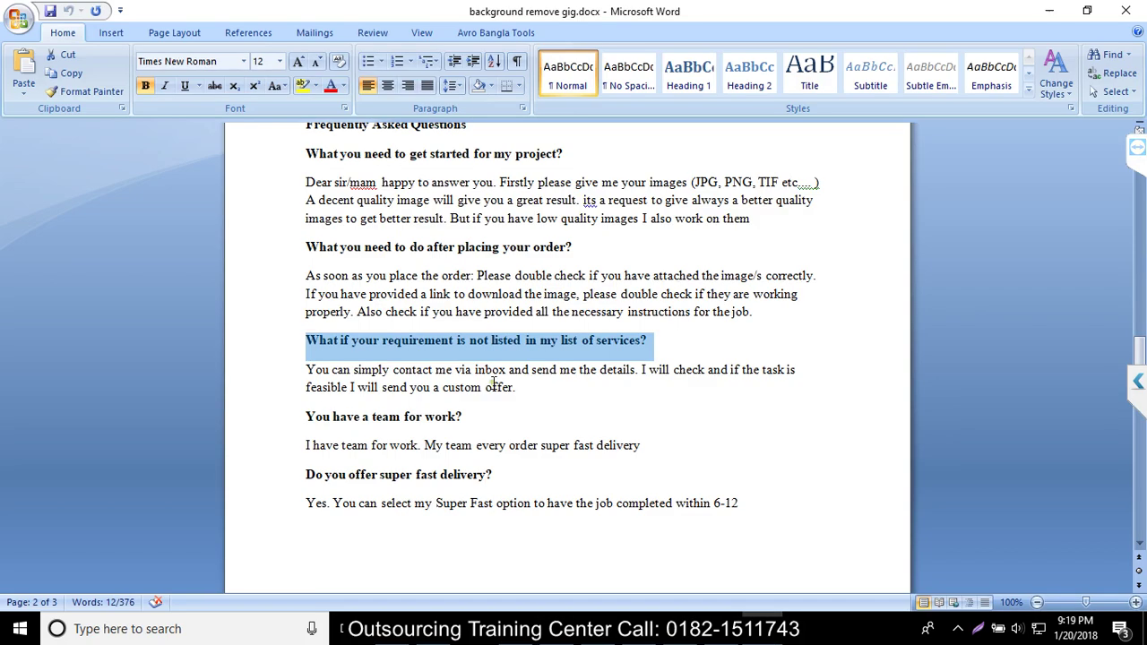
left_click_drag(527, 388, 292, 370)
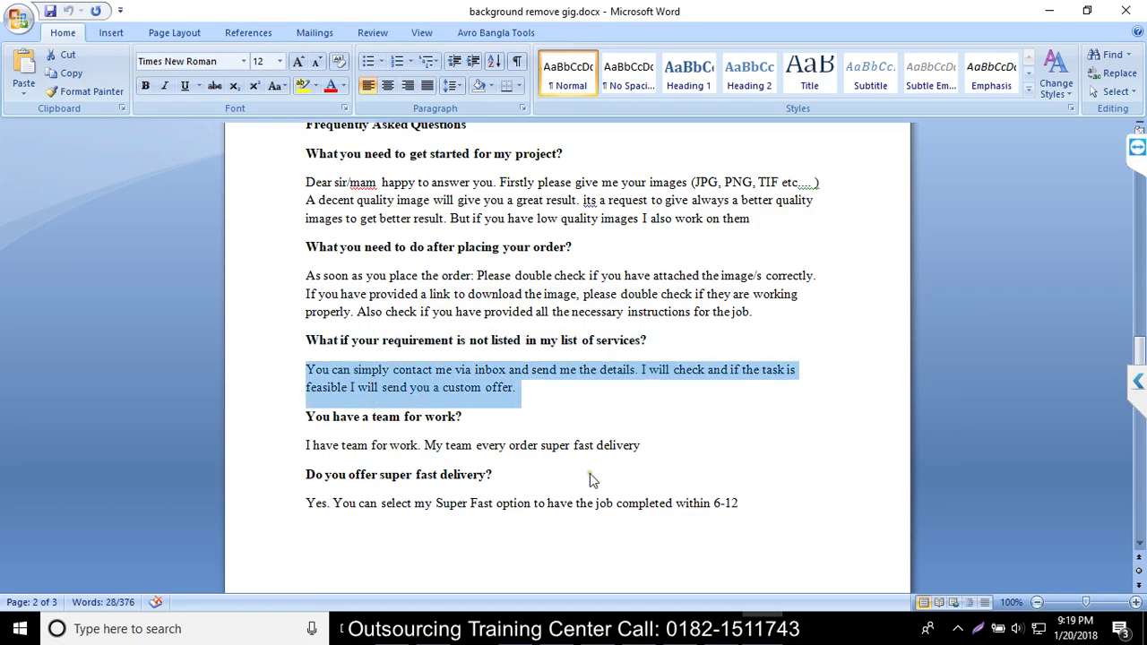
key("ctrl+c")
key("alt+Tab")
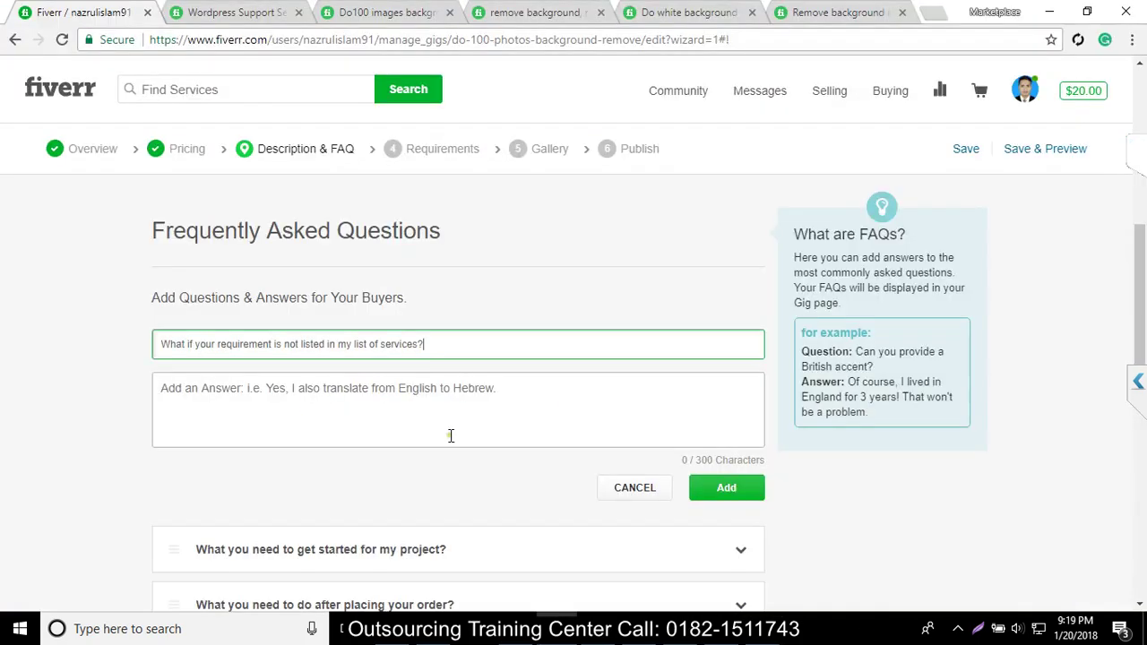
left_click(451, 435)
key("ctrl+v")
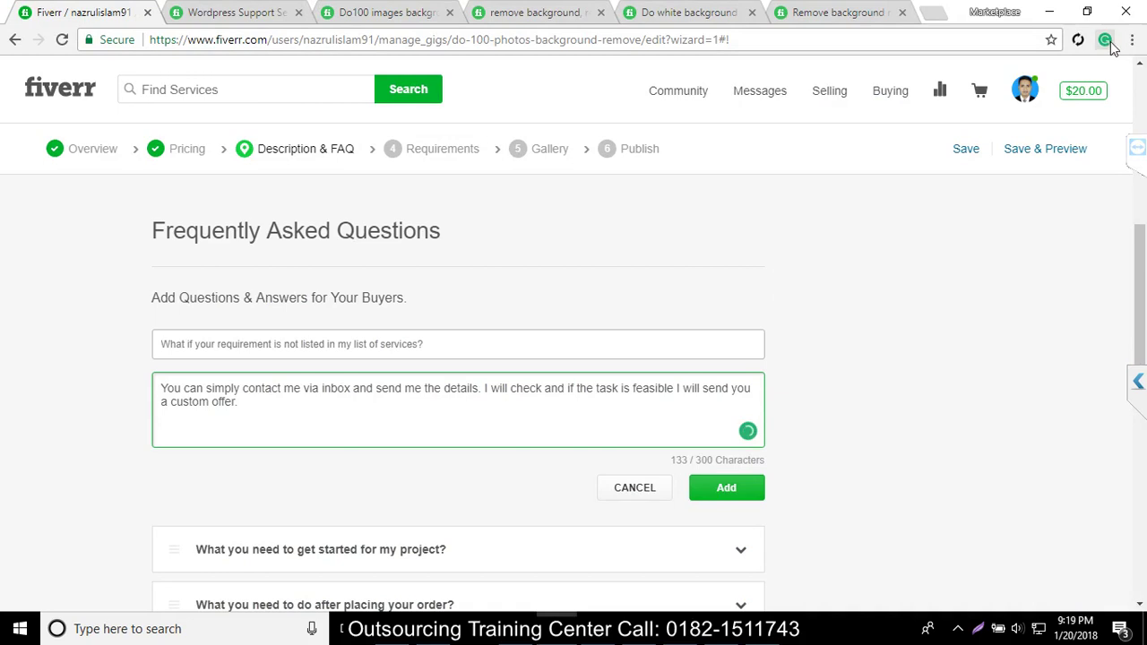
left_click(1105, 40)
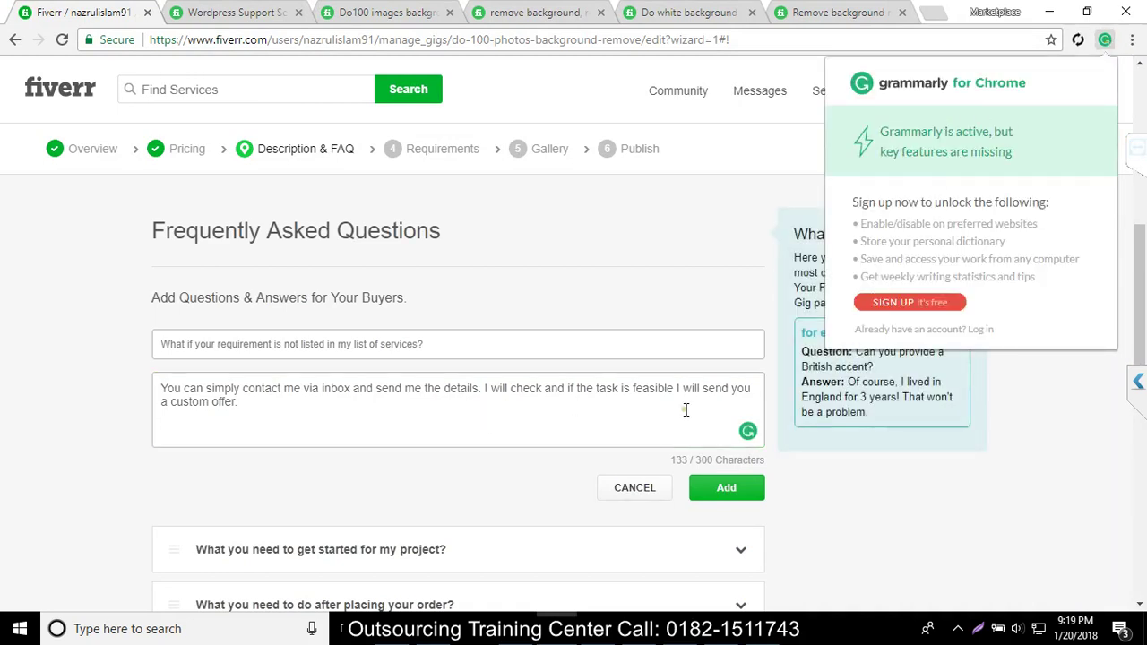
left_click(746, 492)
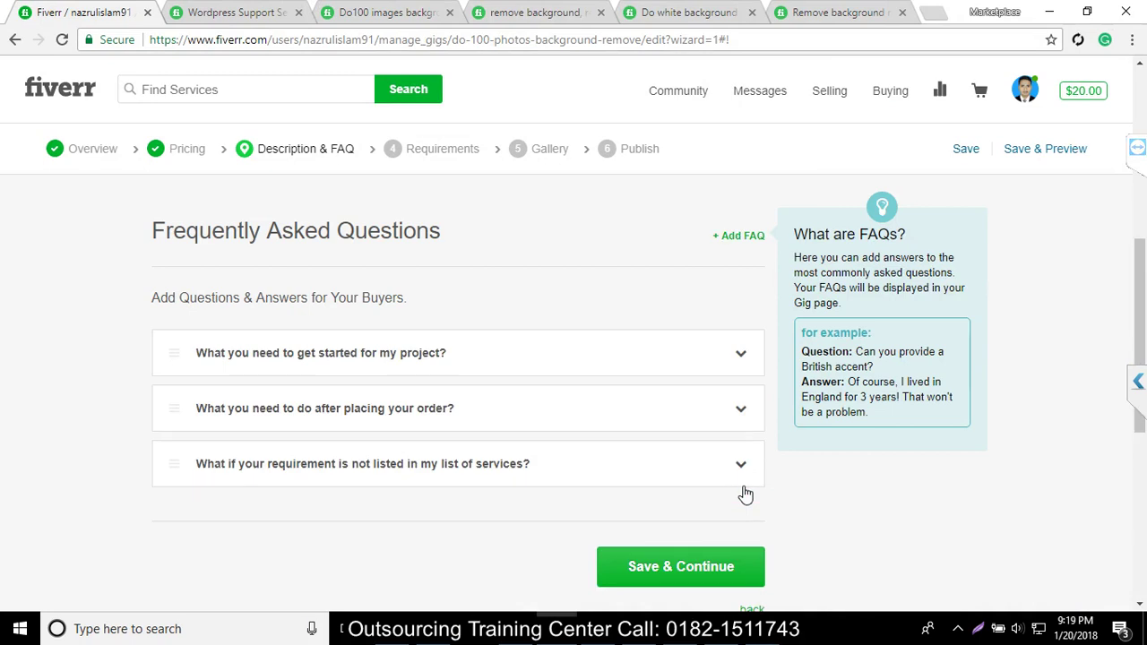
Step: Start a fourth FAQ with the question "You have a team for work?" copied from the Word document
key("alt+Tab")
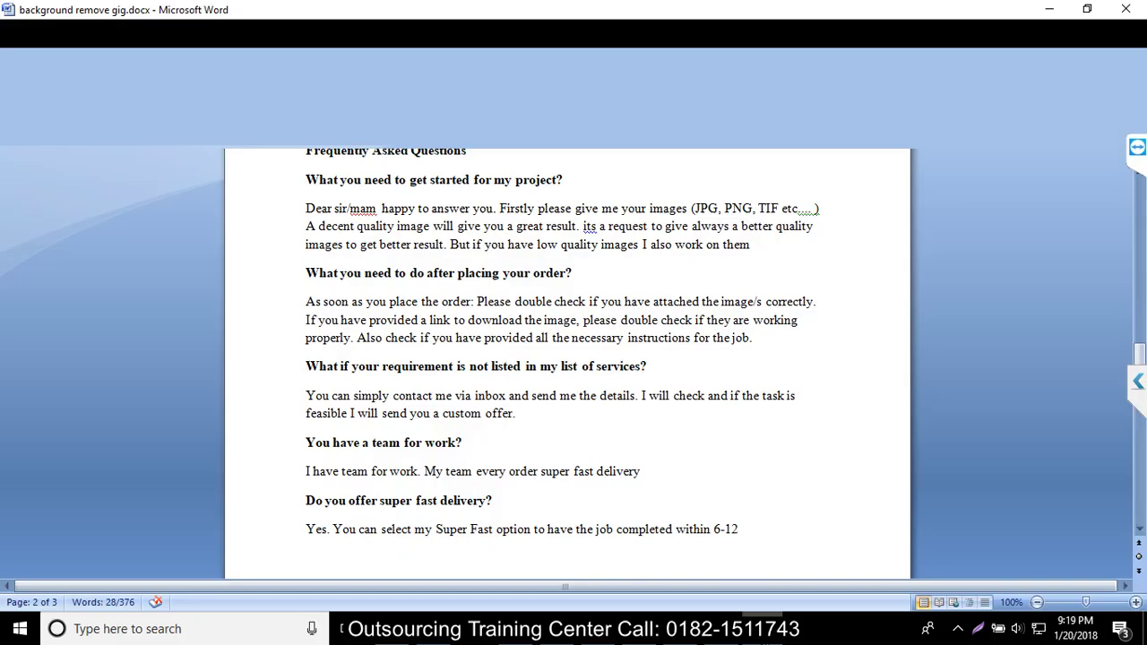
left_click_drag(491, 419, 370, 433)
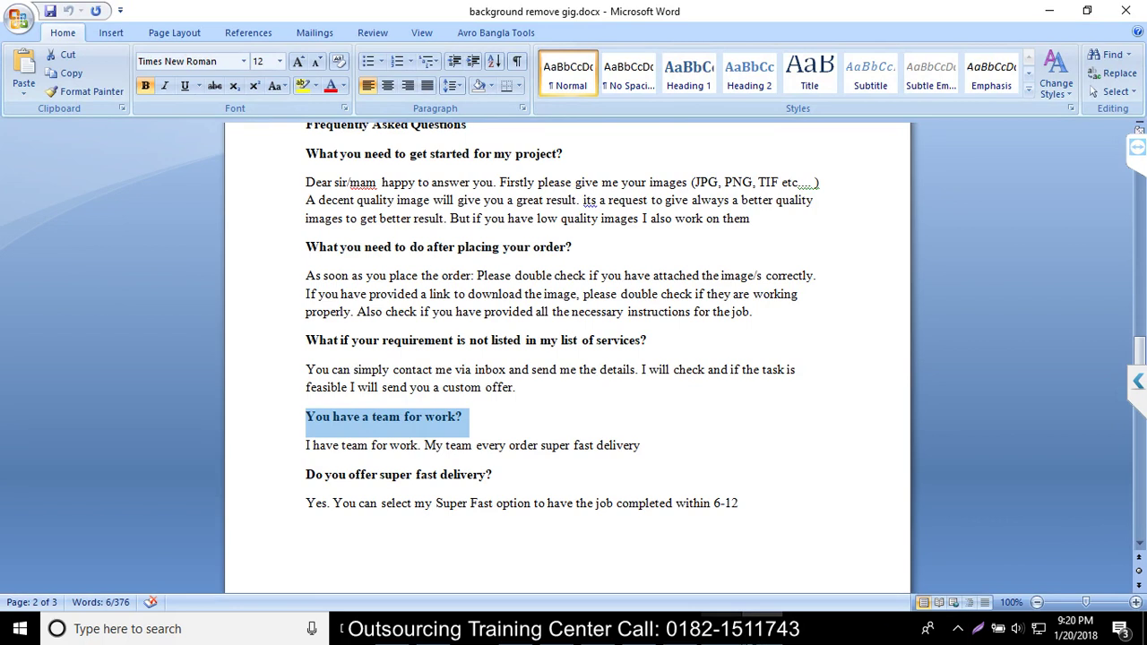
key("alt+Tab")
left_click(738, 236)
left_click(531, 344)
key("ctrl+v")
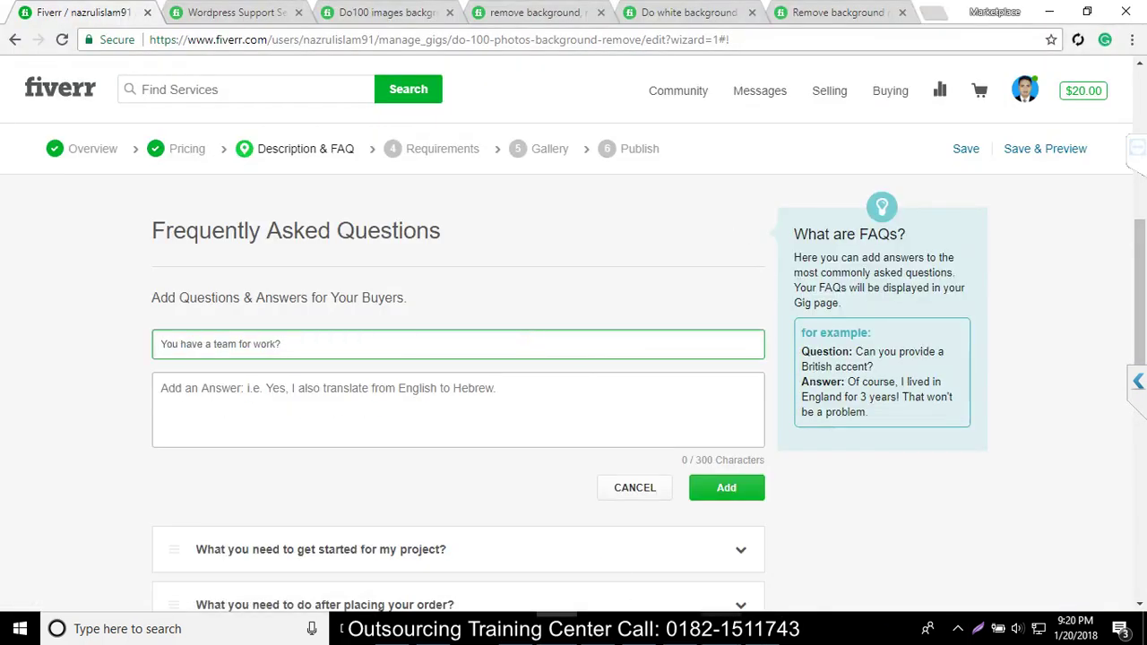
Step: Copy the answer "I have team for work. My team every order super fast delivery" into the fourth FAQ and save it
key("alt+Tab")
left_click_drag(641, 446, 306, 447)
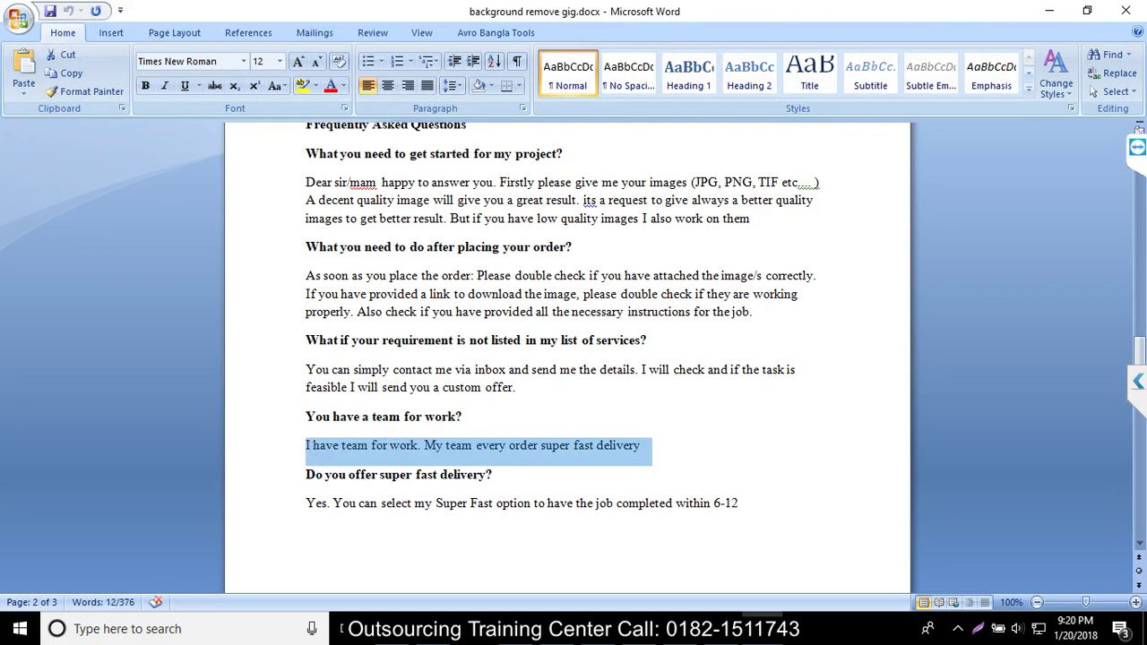
key("ctrl+c")
key("alt+Tab")
left_click(426, 403)
key("ctrl+v")
left_click(757, 493)
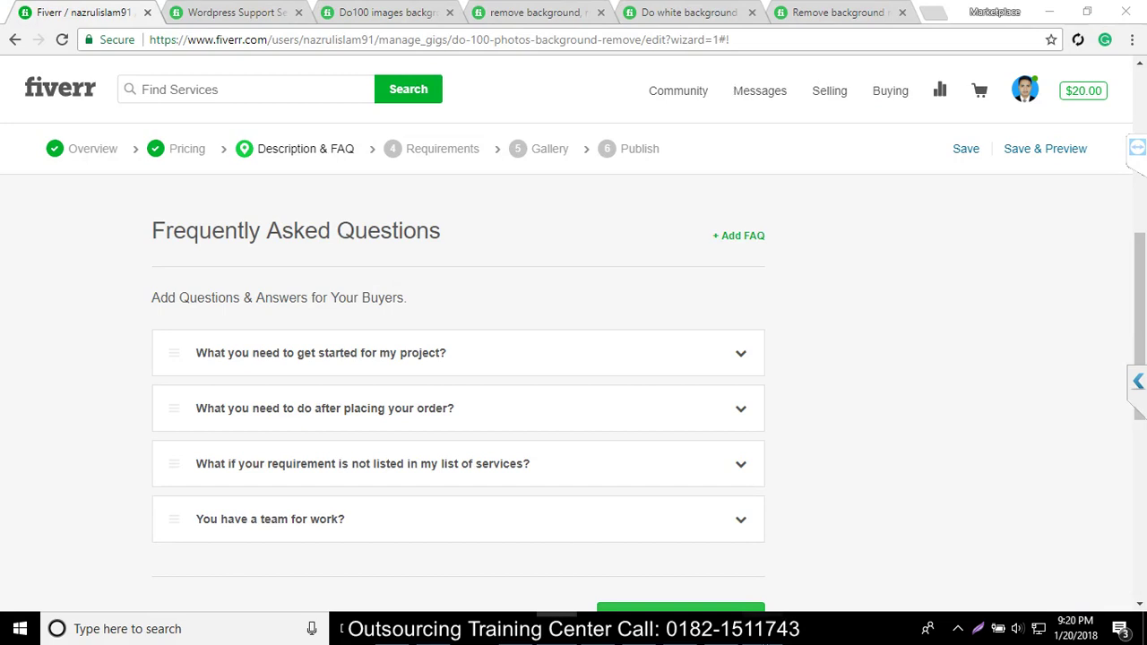
Step: Start a fifth FAQ with the question "Do you offer super fast delivery?" copied from the Word document
key("alt+Tab")
left_click_drag(545, 477, 299, 484)
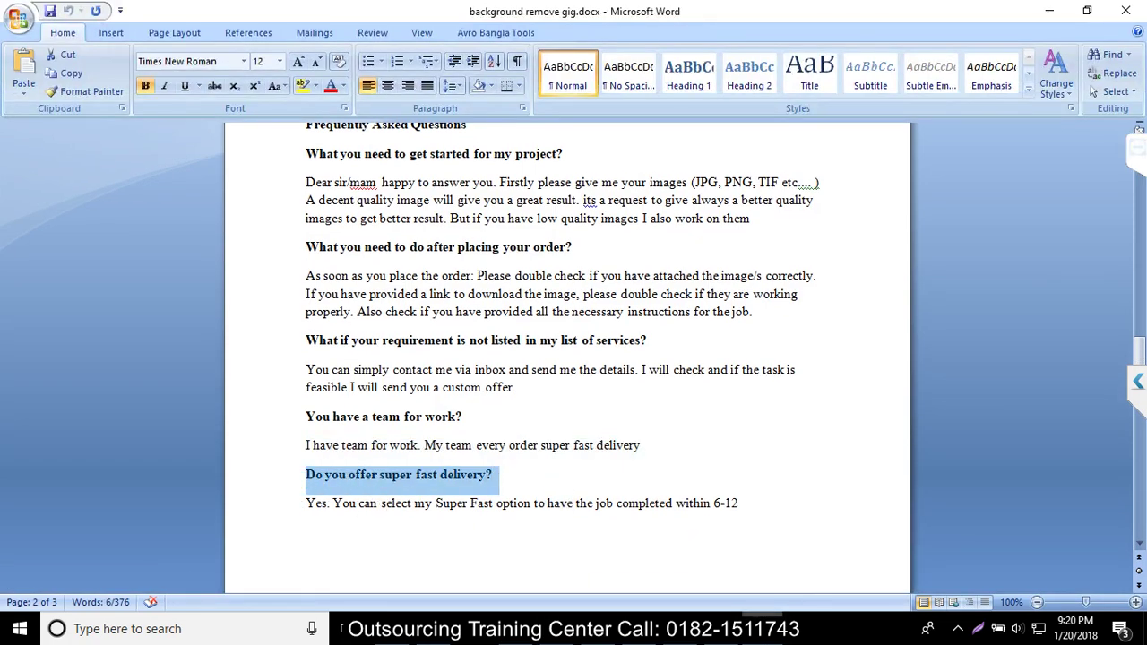
key("alt+Tab")
left_click(747, 237)
left_click(411, 343)
key("ctrl+v")
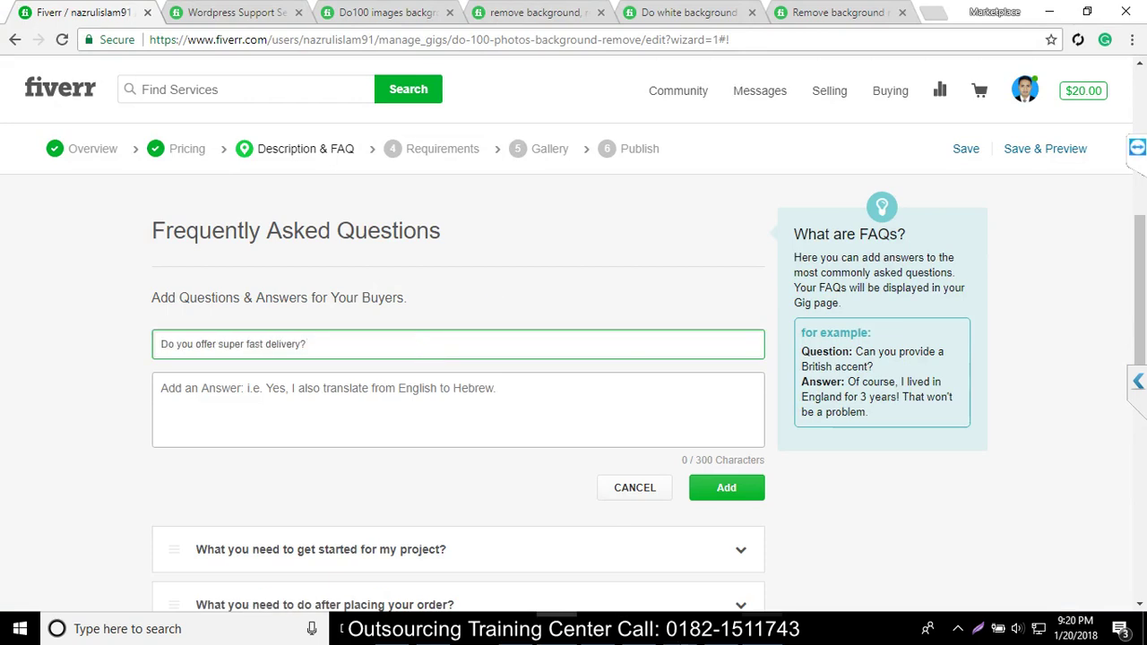
Step: Copy the answer "Yes. You can select my Super Fast option to have the job completed within 6-12" into the fifth FAQ
key("alt+Tab")
left_click_drag(744, 504, 307, 505)
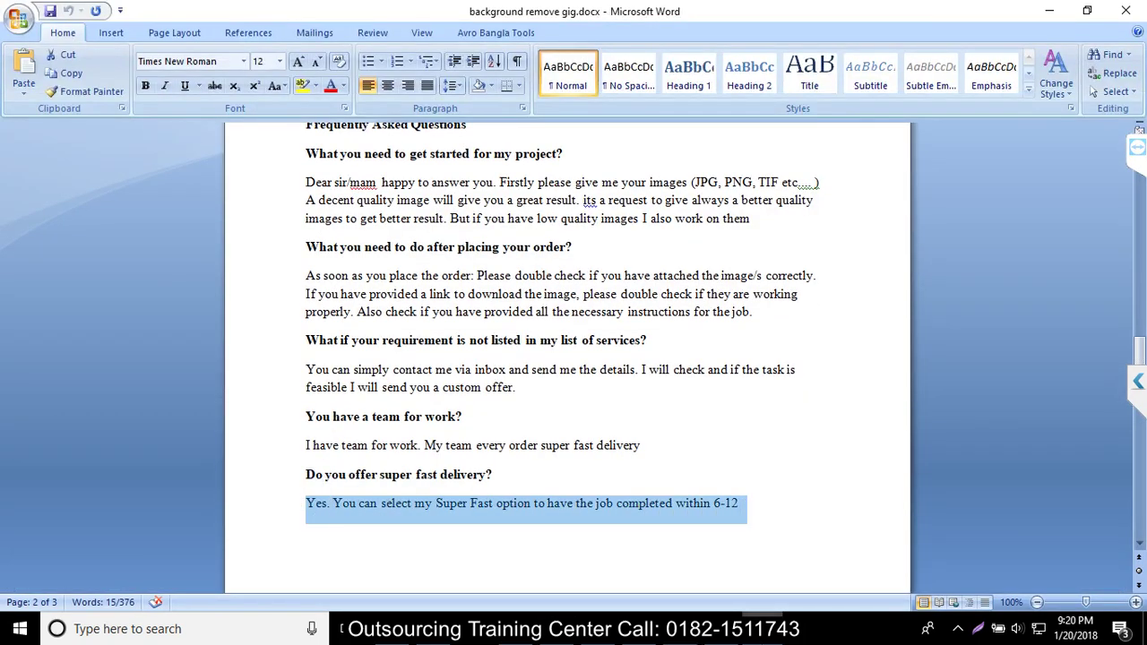
key("alt+Tab")
left_click(444, 387)
key("ctrl+v")
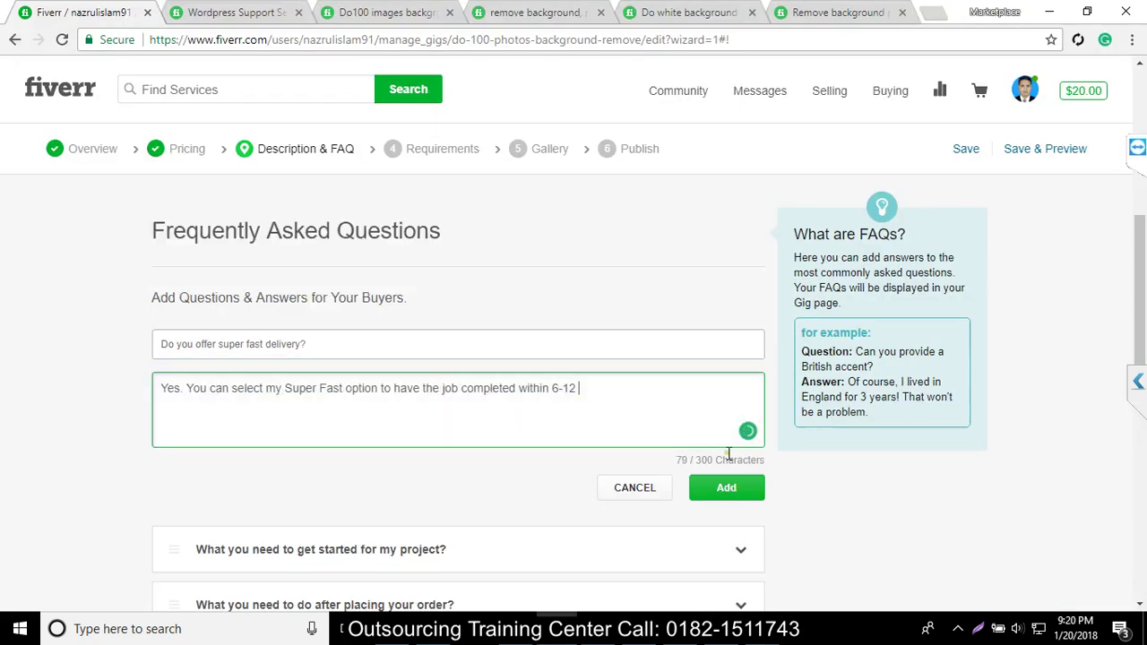
scroll(708, 487, "down", 1)
Step: Check the Word document for any remaining FAQs and save the fifth FAQ in the gig form
key("alt+Tab")
scroll(615, 476, "down", 7)
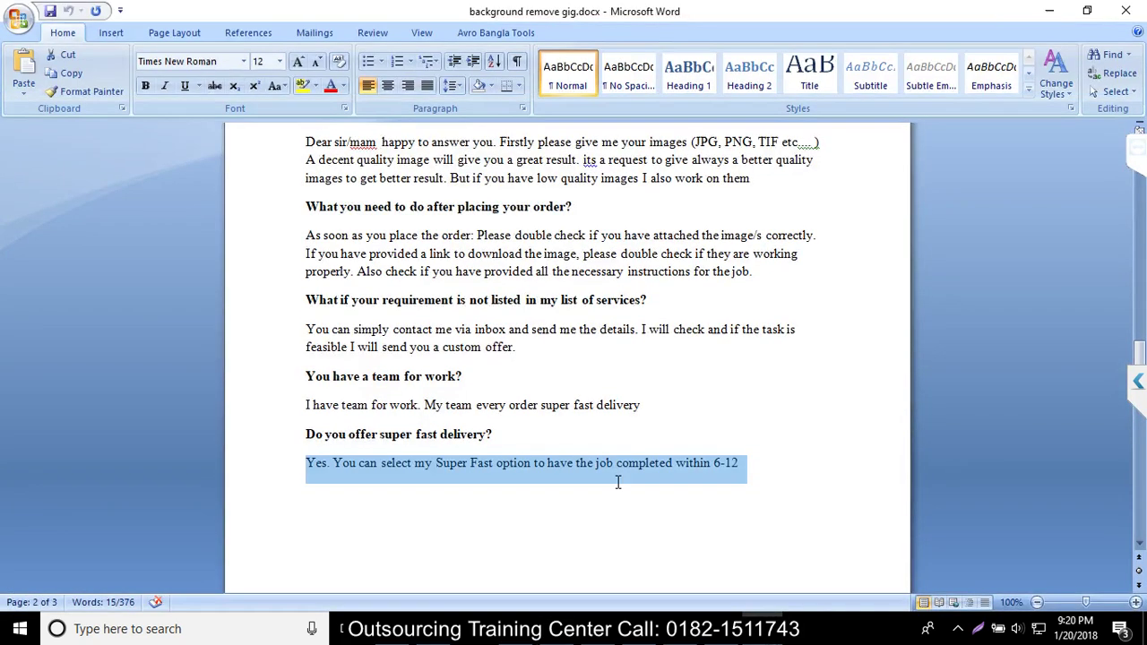
scroll(614, 476, "up", 4)
scroll(616, 475, "up", 6)
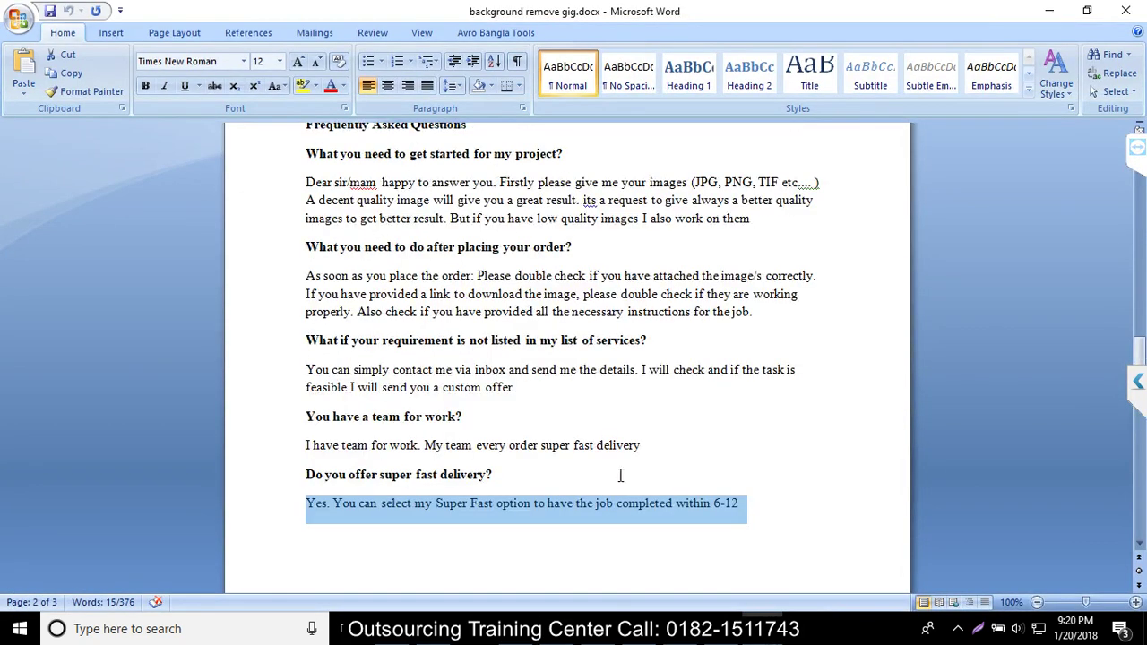
scroll(621, 474, "up", 2)
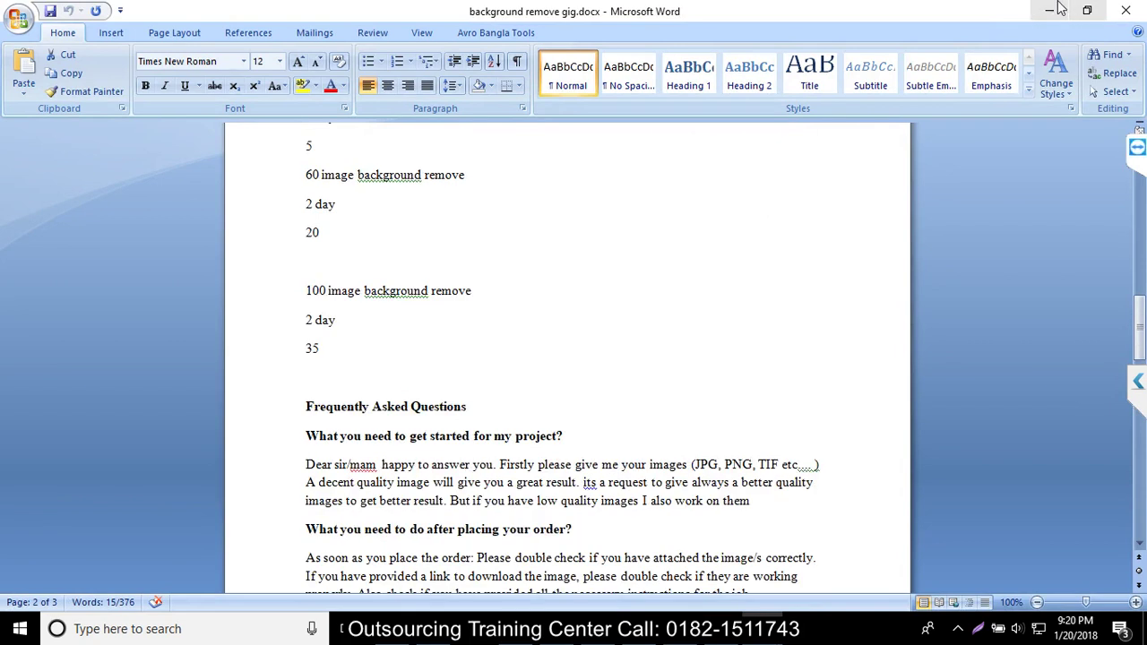
left_click(1050, 10)
left_click(726, 403)
Step: Review the gig description and the full list of saved FAQs
scroll(552, 411, "up", 3)
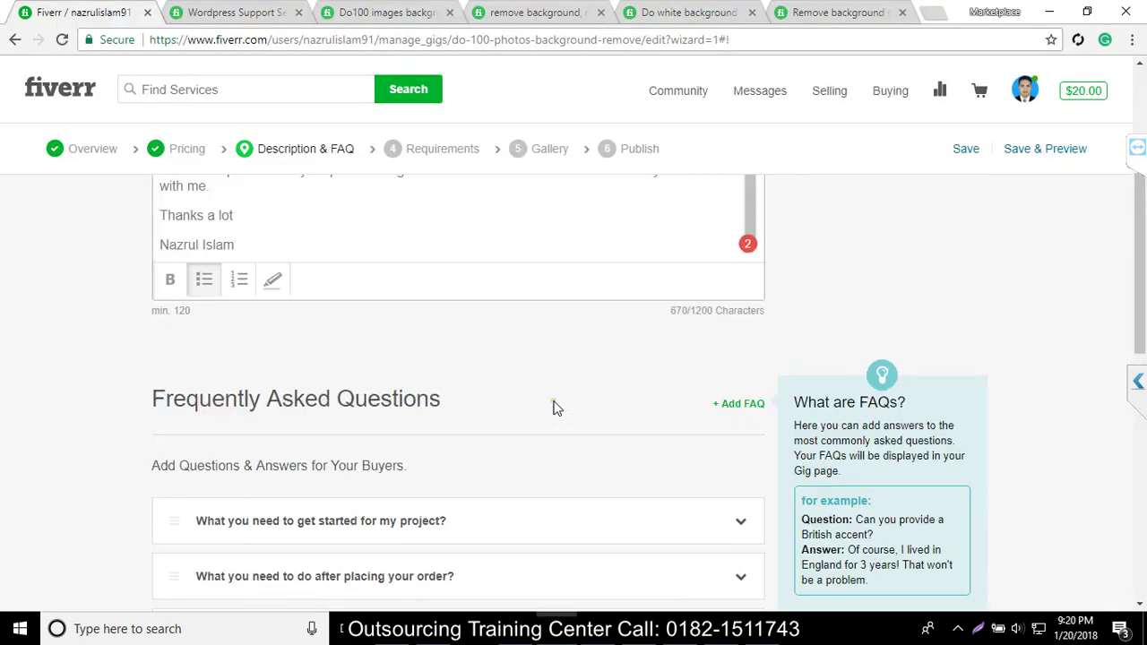
scroll(563, 392, "up", 4)
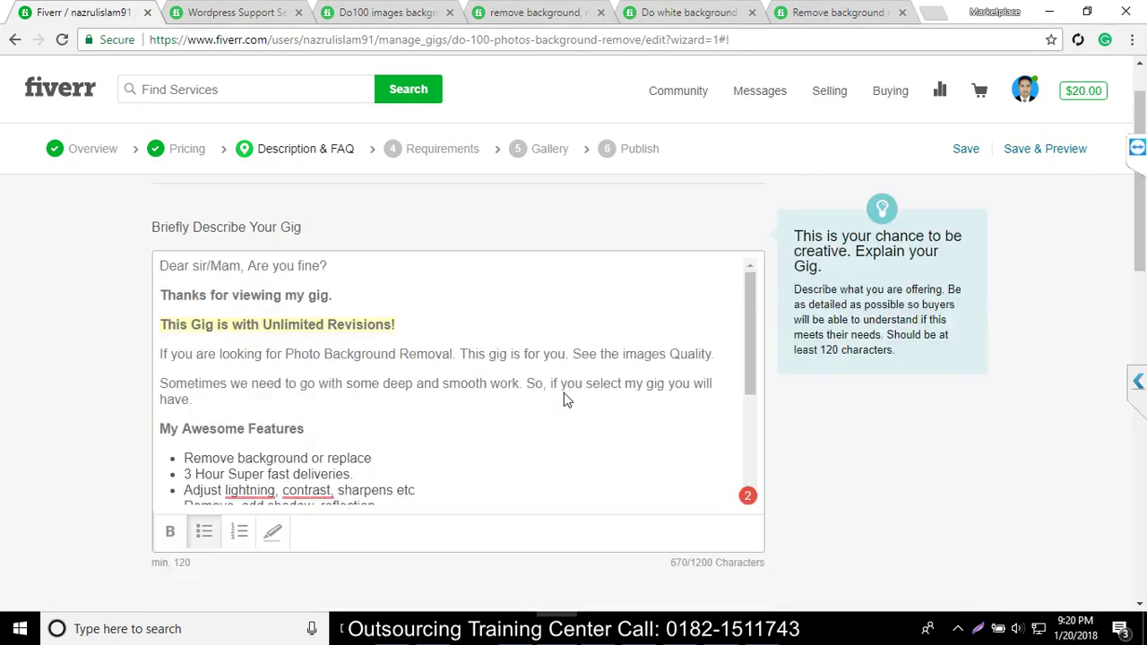
scroll(563, 393, "down", 4)
scroll(562, 390, "down", 7)
scroll(563, 390, "up", 4)
scroll(582, 438, "down", 2)
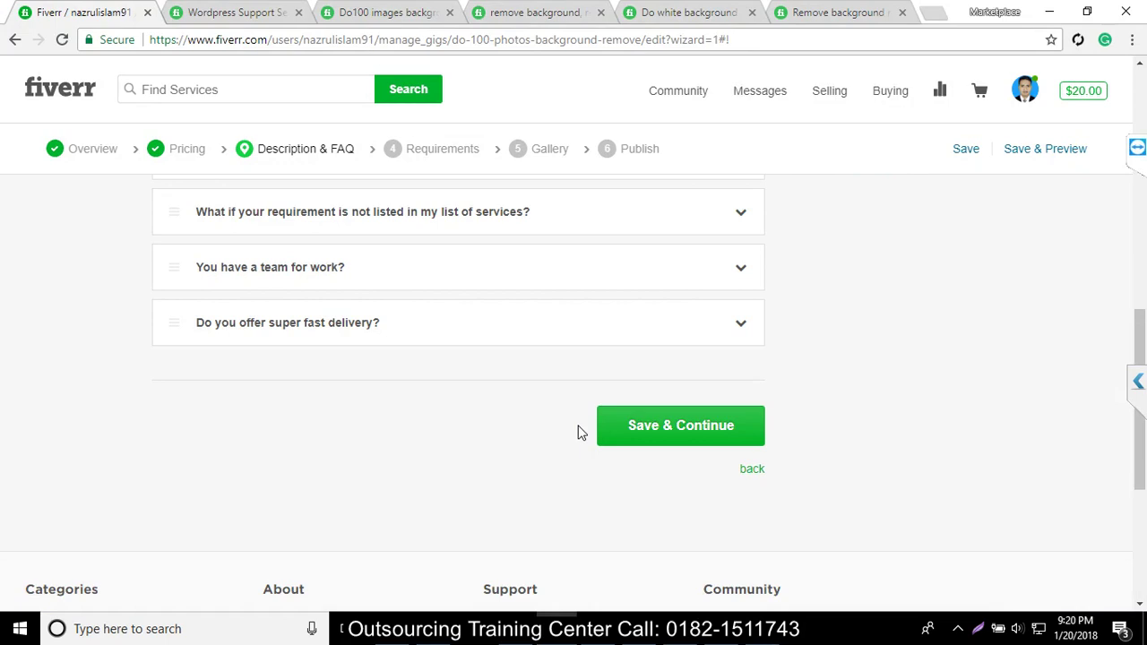
scroll(578, 433, "up", 1)
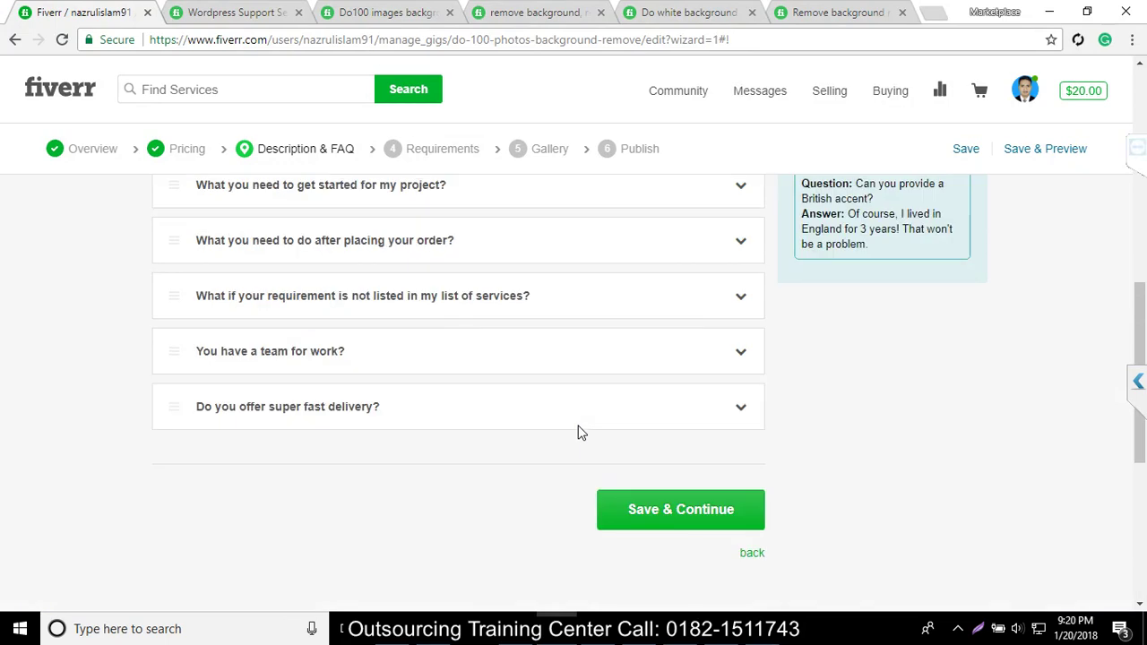
scroll(579, 425, "up", 1)
scroll(205, 242, "up", 2)
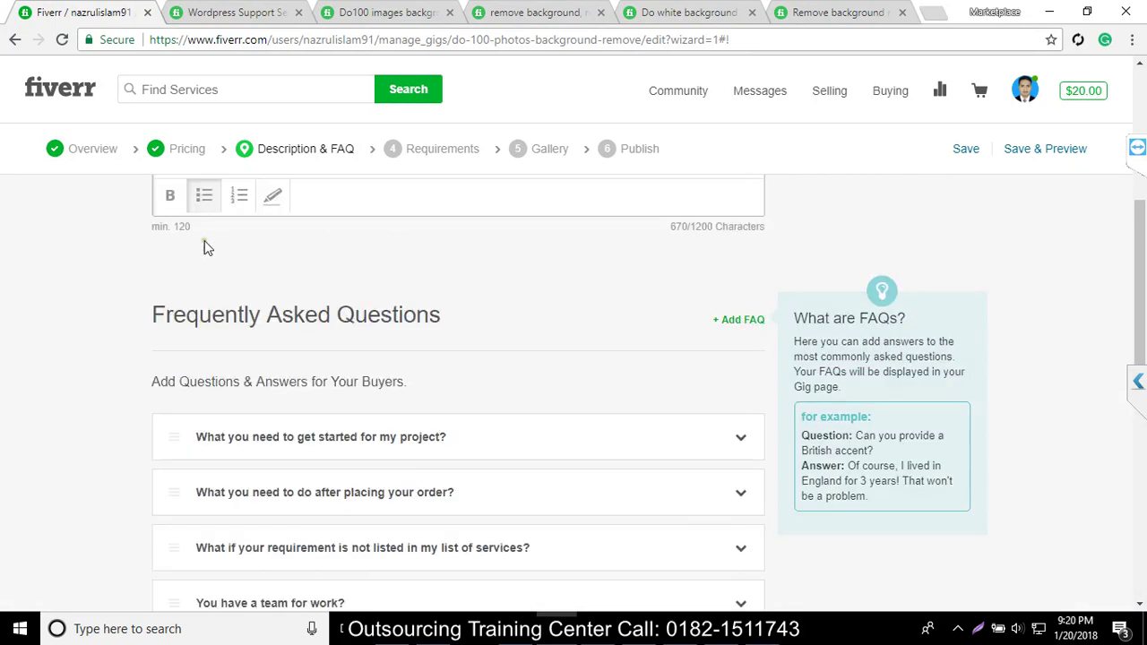
left_click_drag(180, 325, 389, 320)
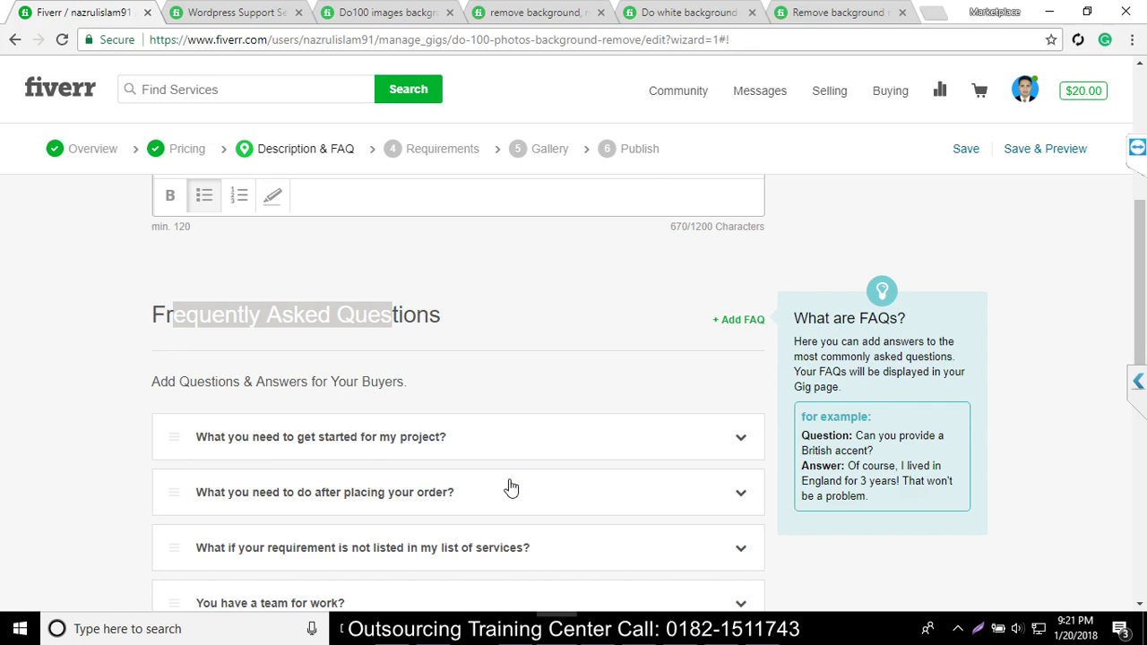
left_click(619, 310)
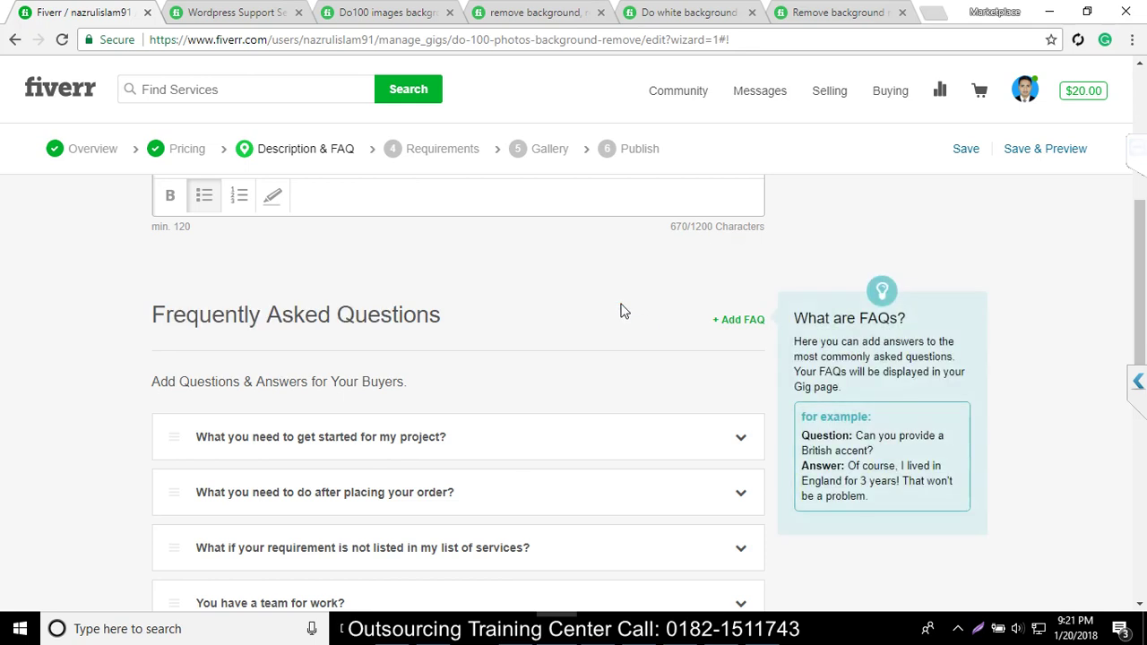
Step: Save the Description & FAQ section and start writing the first buyer requirement
scroll(614, 346, "down", 3)
left_click(674, 510)
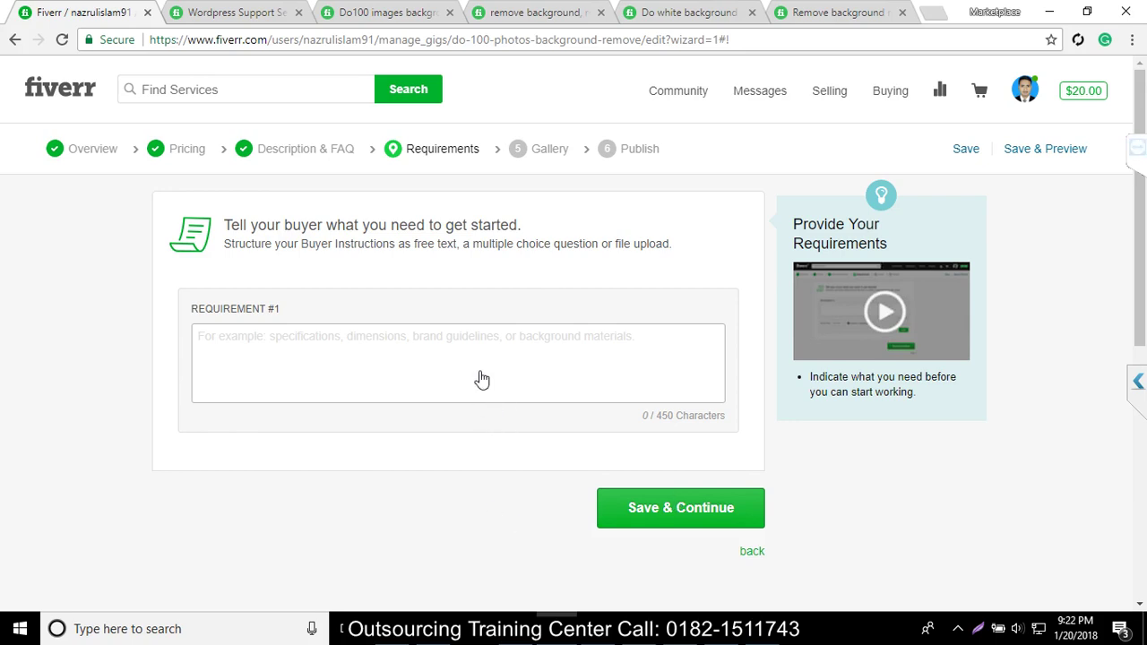
left_click(312, 379)
left_click(549, 339)
left_click(550, 343)
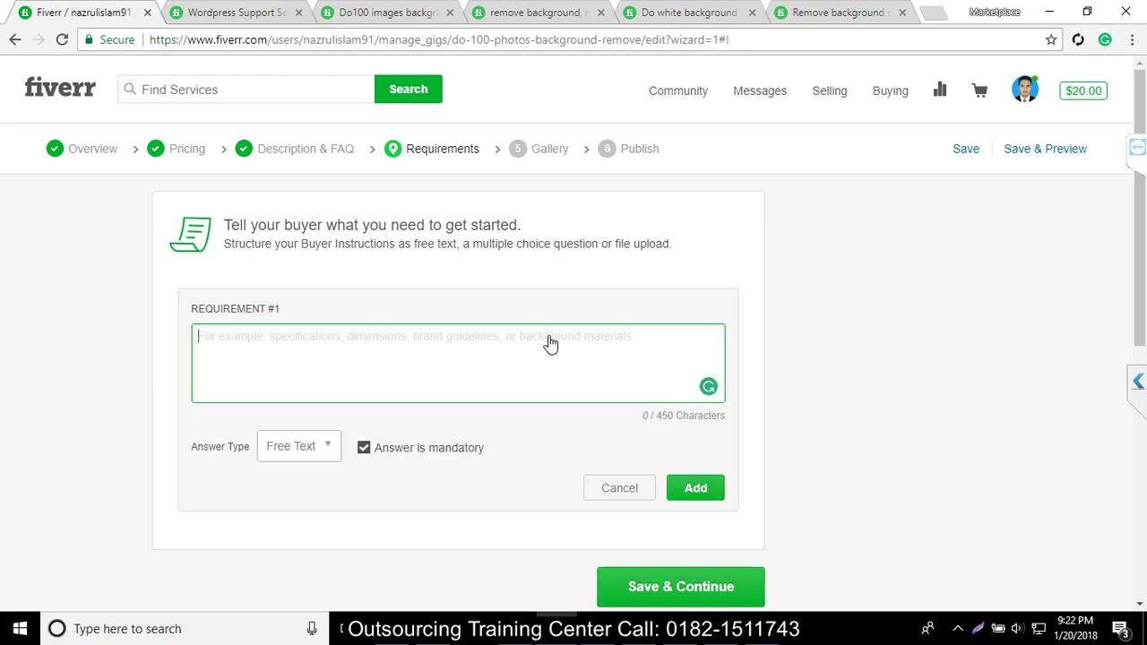
Step: Enter "send image google drive" as the text of requirement #1
type("send ")
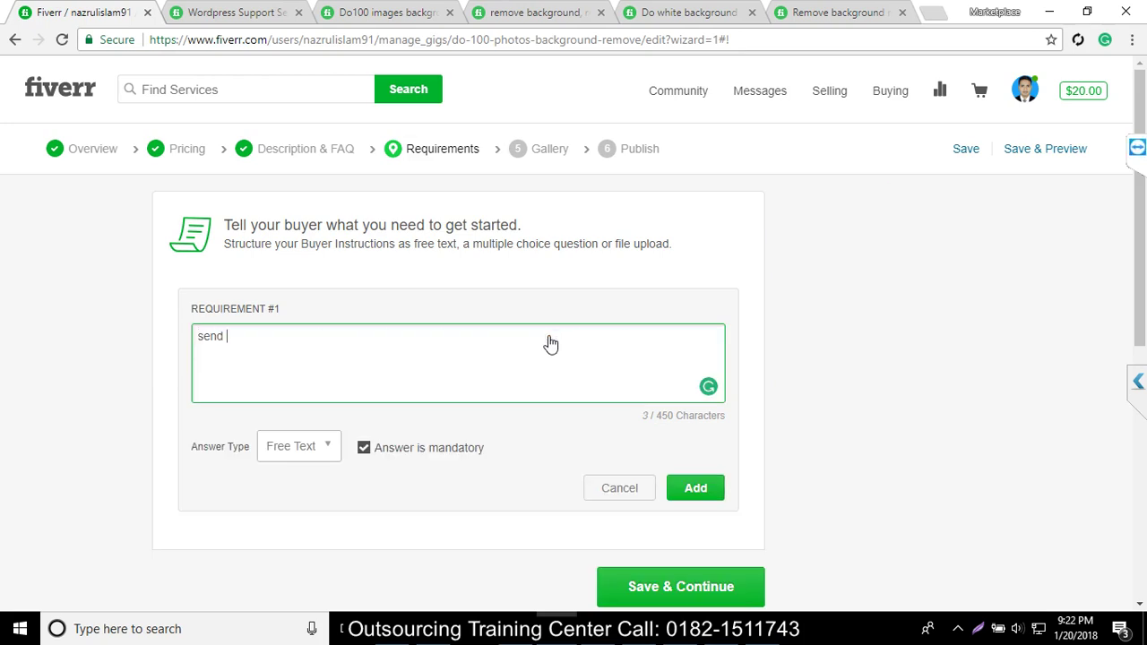
type("image goog;l")
key("BackSpace")
type(";l")
key("BackSpace")
key("BackSpace")
type("le dor")
key("BackSpace")
key("BackSpace")
type("rive")
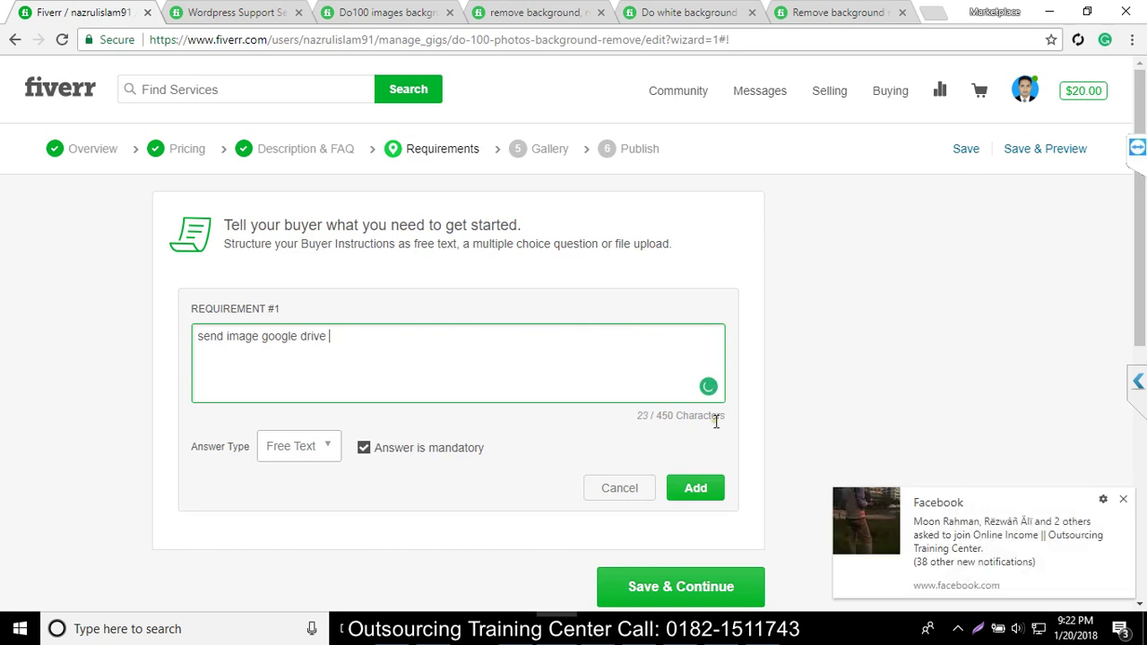
Step: Look through the whole Word document for text to use as a buyer requirement
key("alt+Tab")
scroll(487, 463, "down", 15)
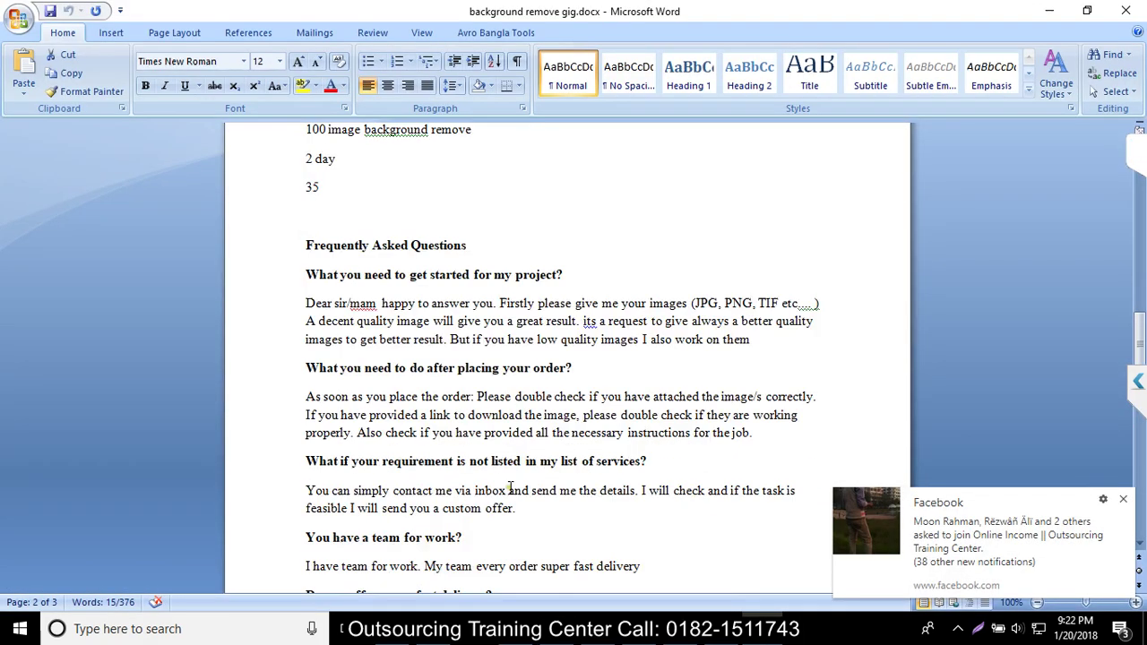
scroll(493, 463, "down", 10)
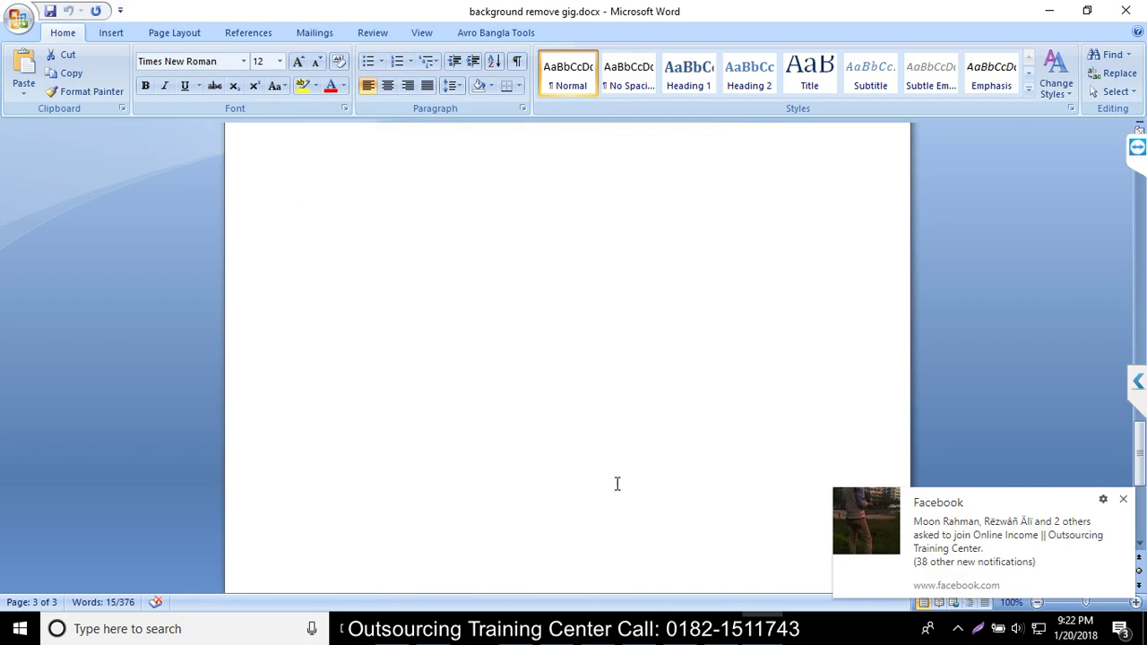
scroll(616, 484, "up", 10)
scroll(617, 484, "up", 15)
scroll(619, 484, "up", 6)
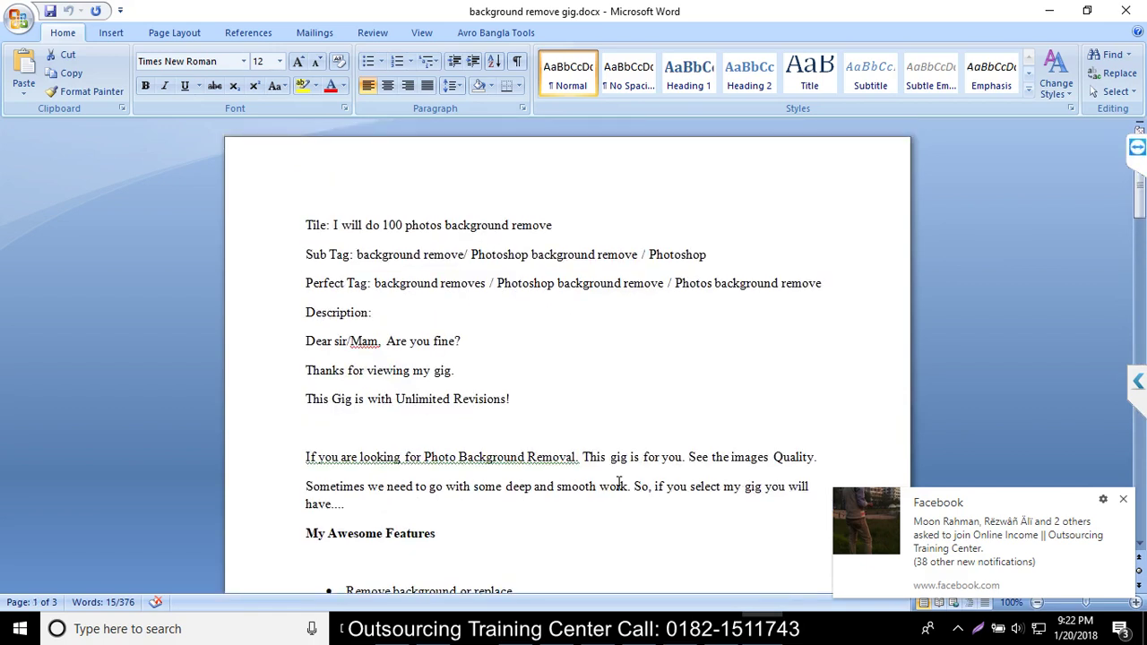
scroll(616, 484, "down", 20)
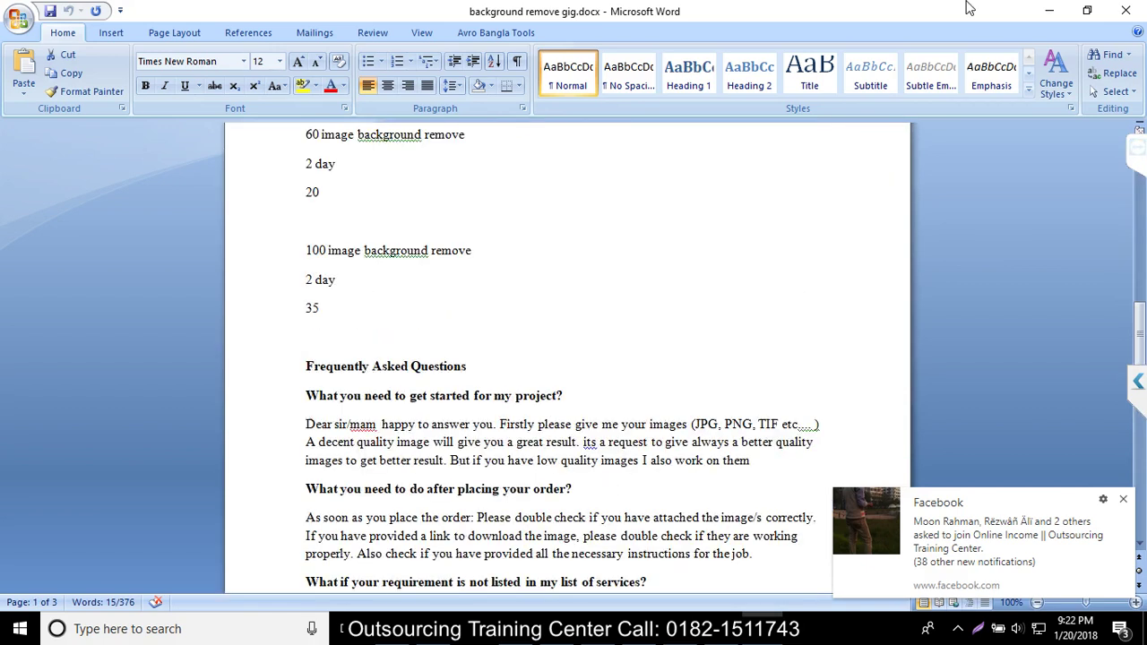
left_click(1049, 11)
Step: Complete requirement #1 as "send image by google drive or dropbox link" and save the Requirements section
left_click(355, 335)
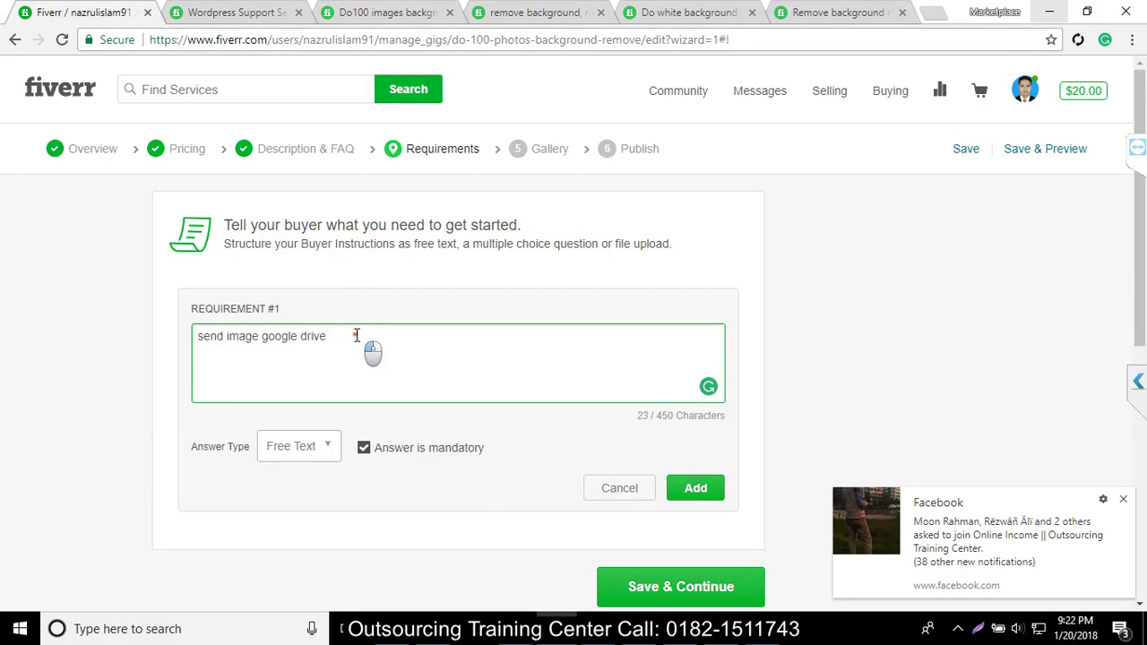
left_click_drag(203, 336, 331, 336)
left_click(331, 336)
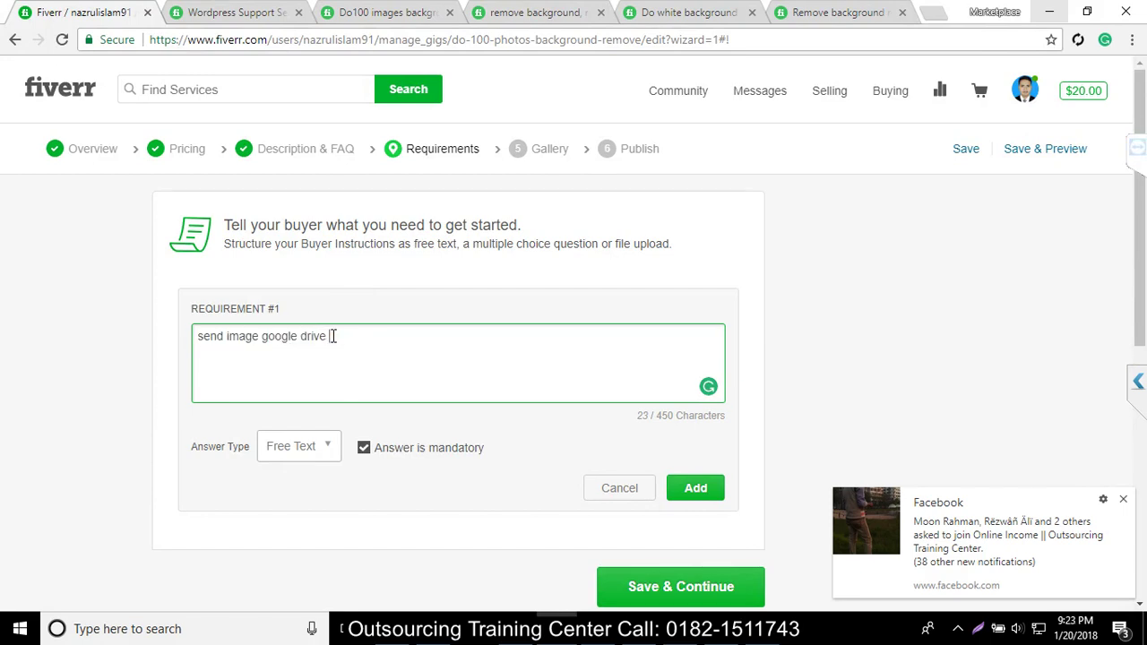
type("or dropbox link")
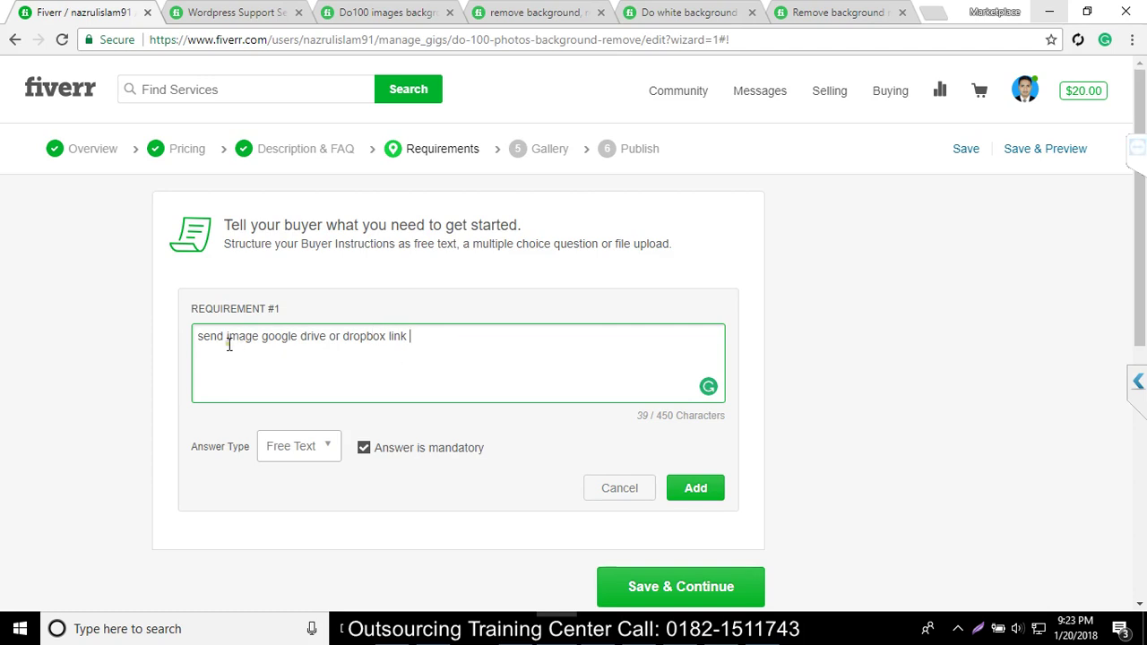
left_click(264, 338)
left_click(262, 338)
type("by")
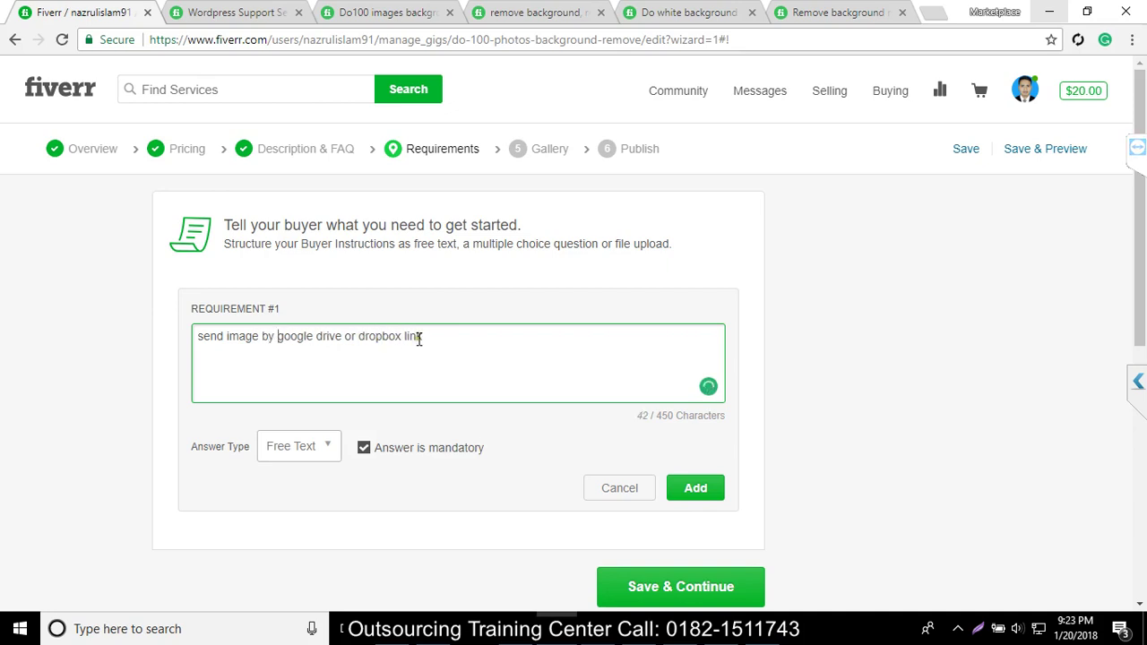
left_click(697, 487)
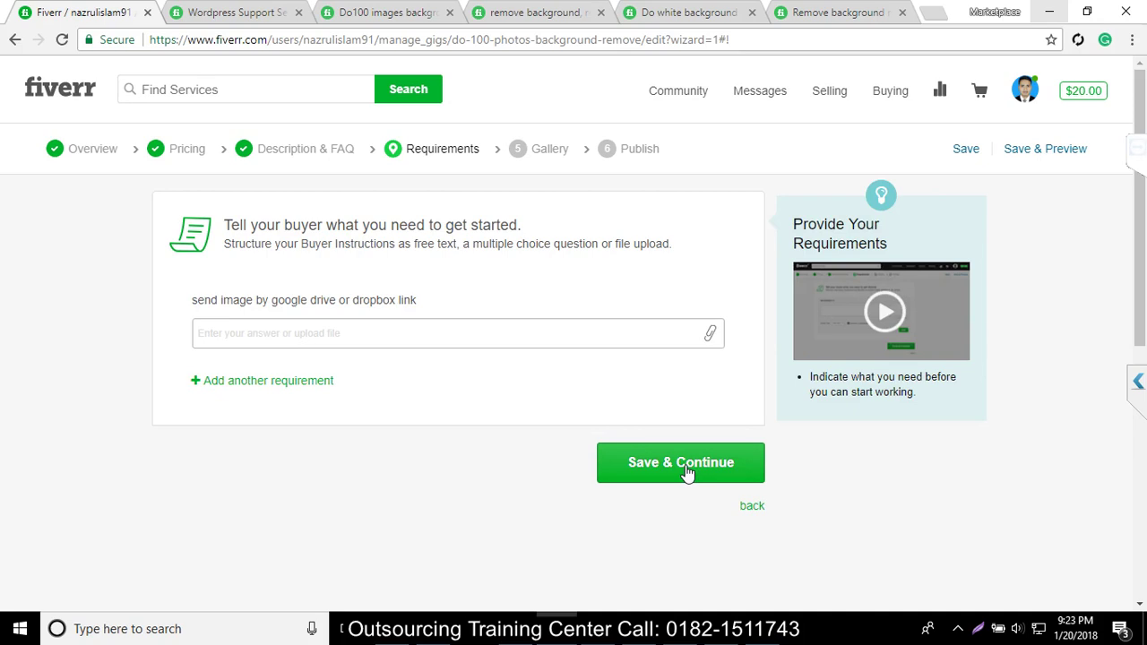
left_click(686, 466)
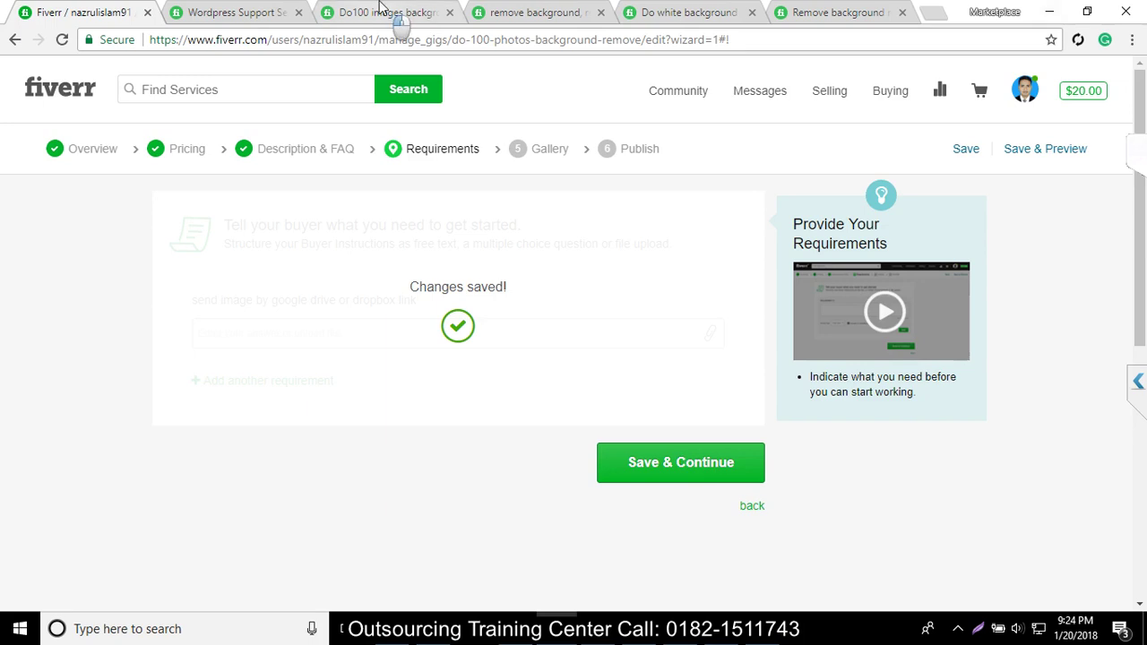
Step: Browse the gallery images of the competing gig "I Will Do100 Images Background Remove Superfast"
left_click(381, 11)
scroll(345, 195, "up", 10)
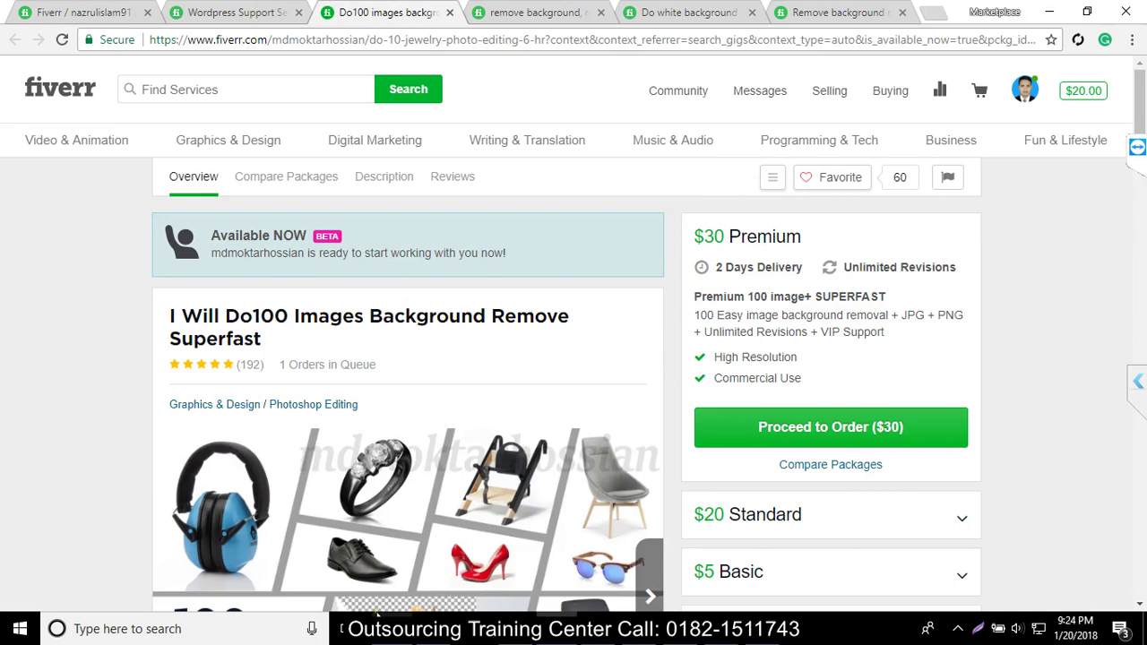
scroll(647, 435, "down", 2)
left_click(650, 432)
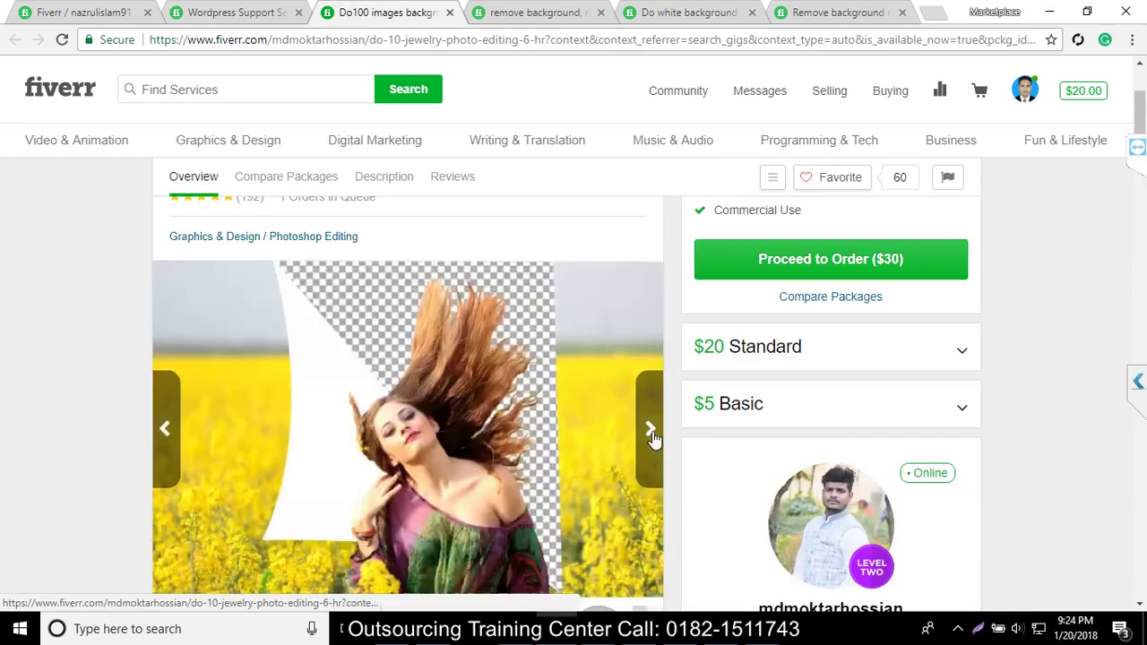
left_click(650, 432)
left_click(651, 432)
Step: Browse the gallery images of the competing "remove background" gig with the $50, $15 and $5 packages
left_click(571, 8)
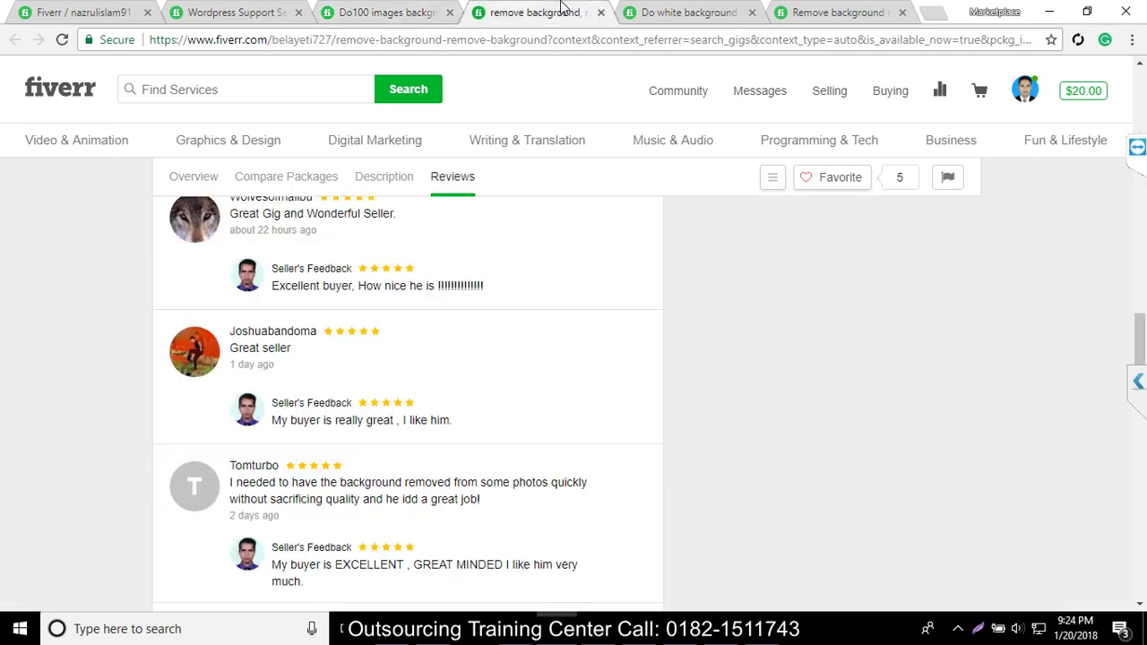
scroll(627, 358, "up", 15)
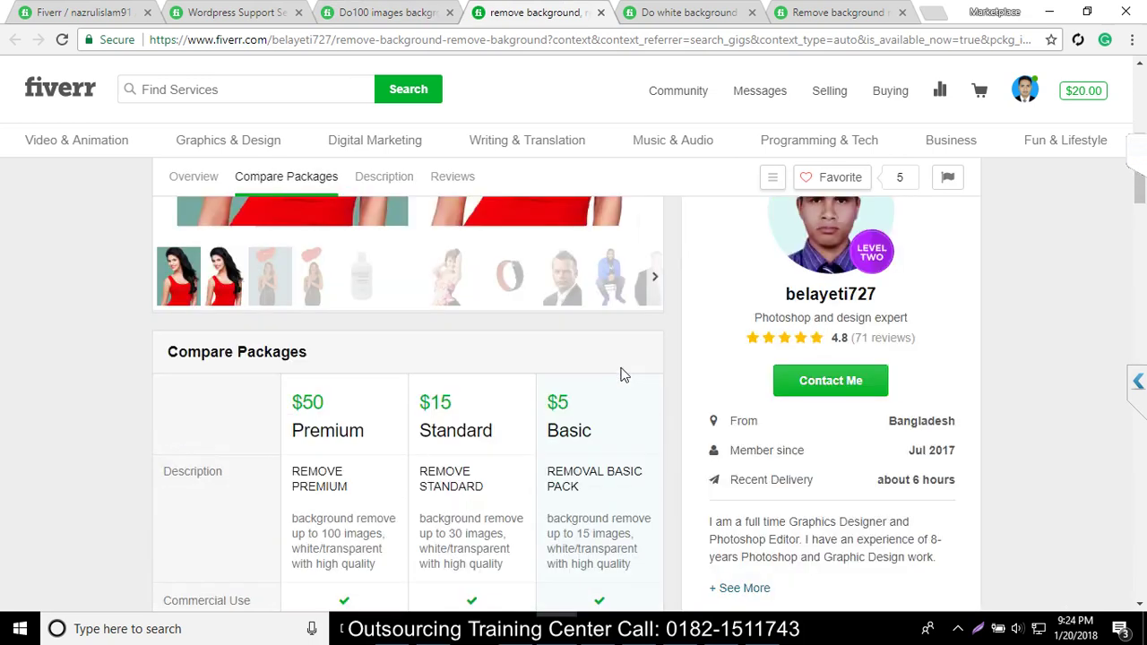
scroll(623, 375, "up", 5)
scroll(627, 376, "down", 3)
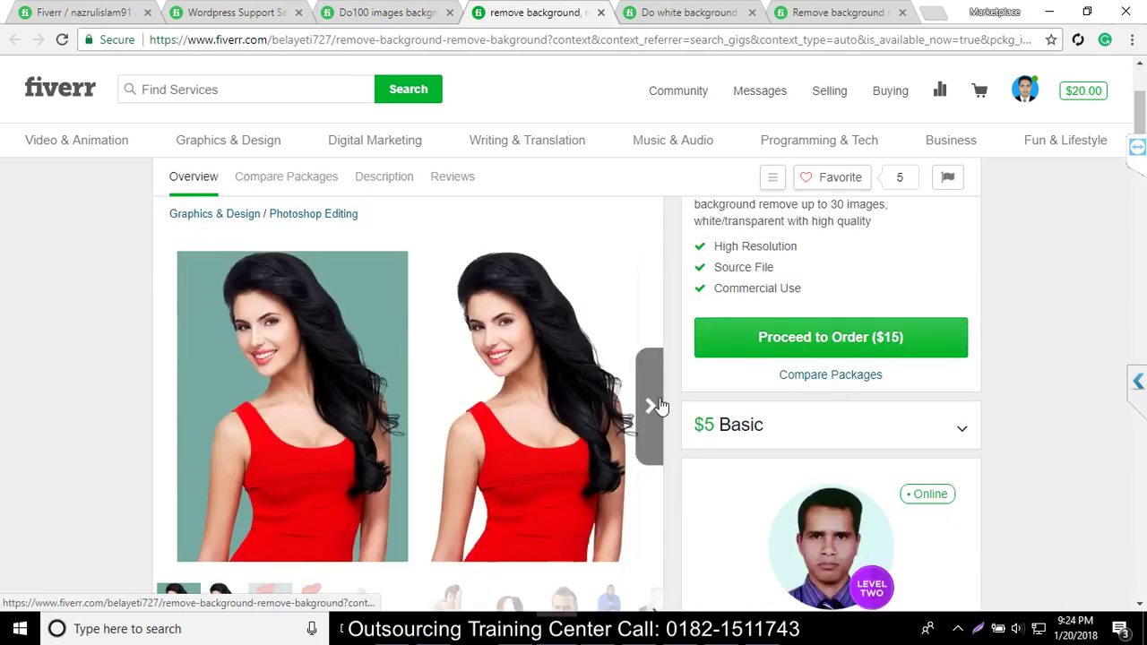
left_click(656, 405)
left_click(652, 404)
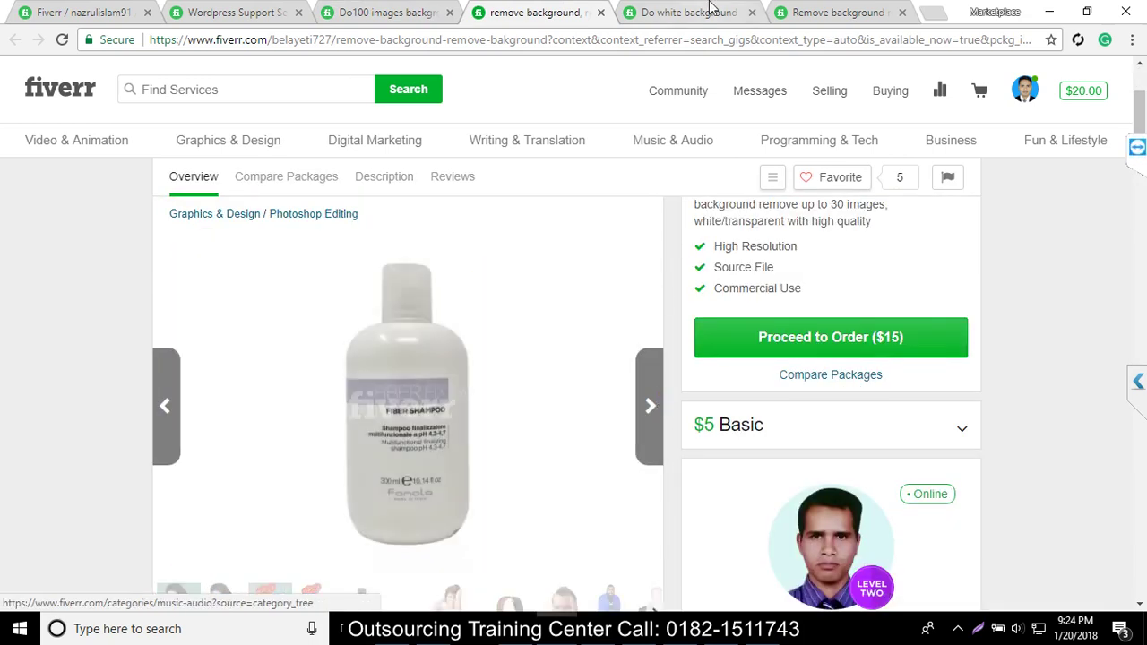
Step: Examine the cover images of the competing "Do white background" and "Remove background" gigs
left_click(689, 11)
scroll(605, 385, "up", 6)
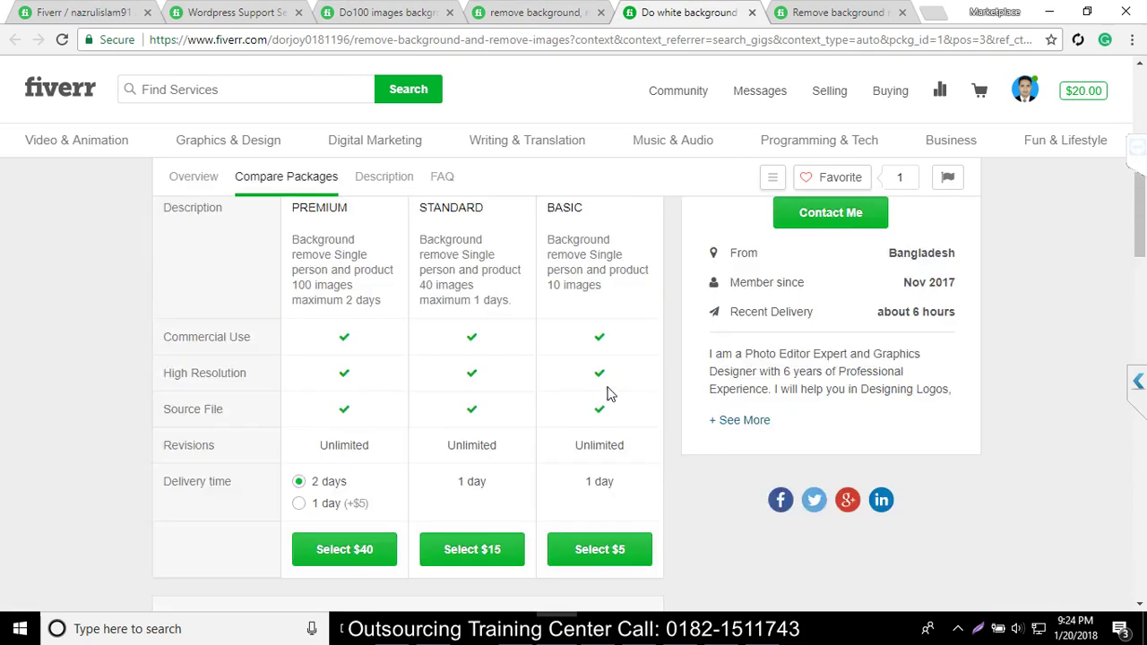
scroll(606, 389, "up", 5)
scroll(615, 435, "down", 2)
scroll(613, 437, "up", 1)
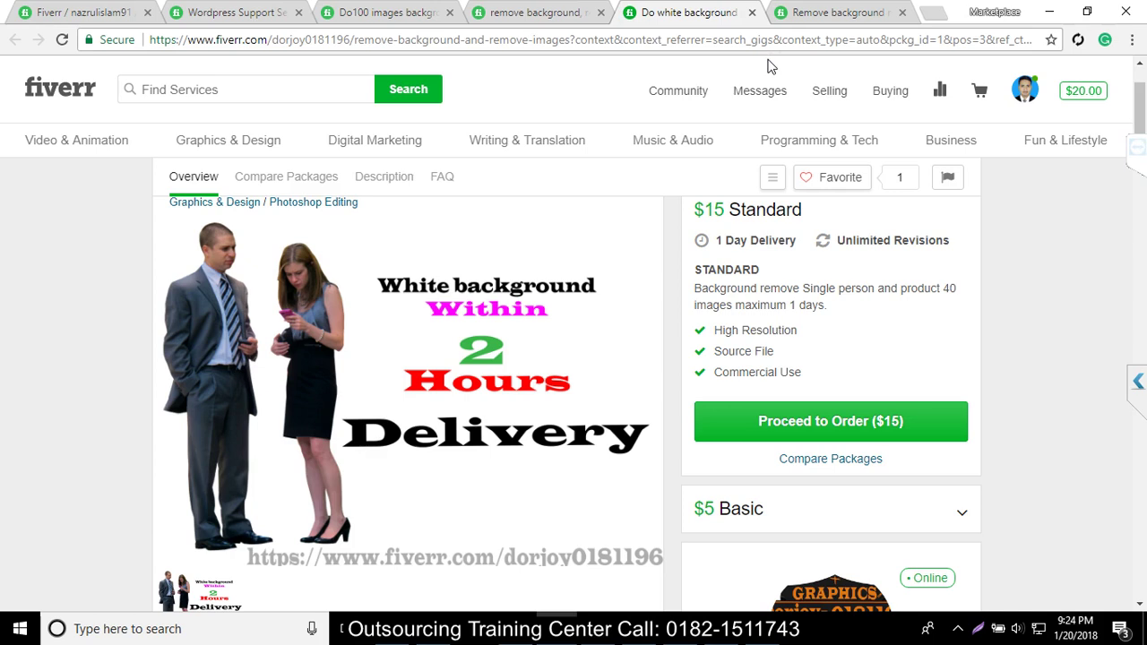
left_click(833, 12)
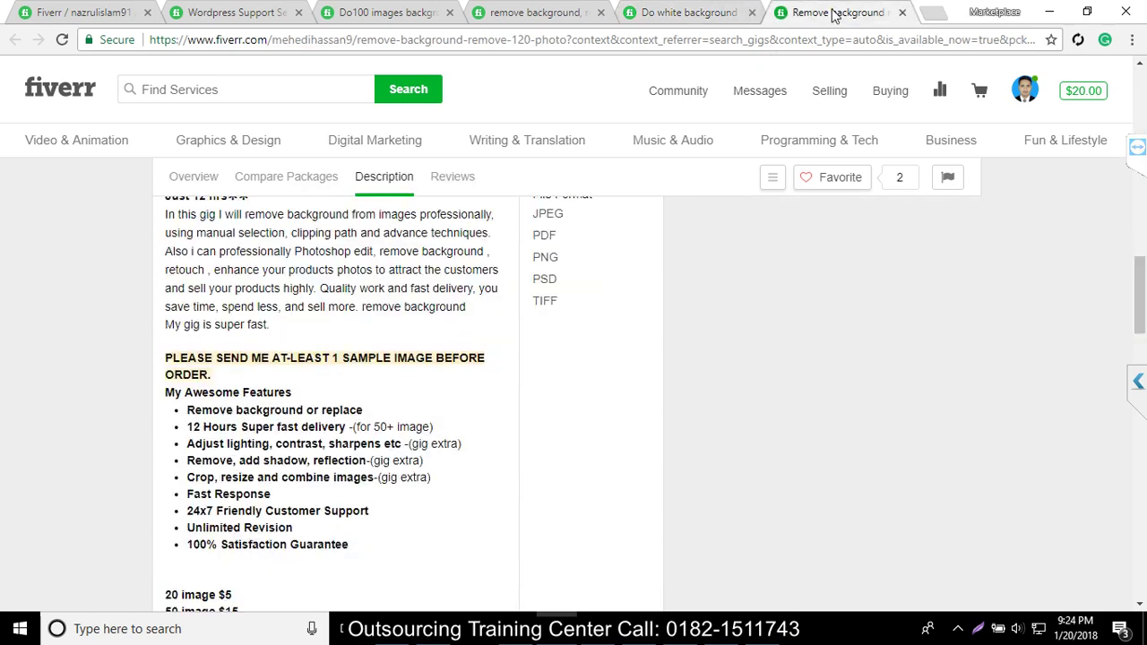
scroll(596, 368, "up", 15)
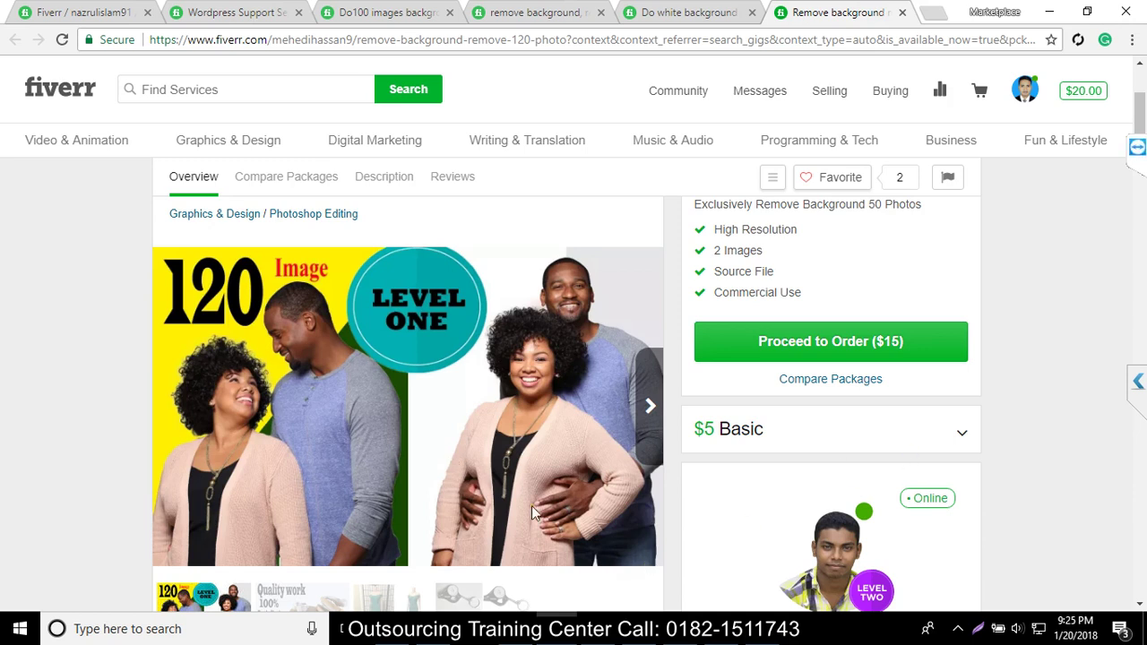
Step: Find and open Paint to start a blank canvas for the gig image
left_click(226, 628)
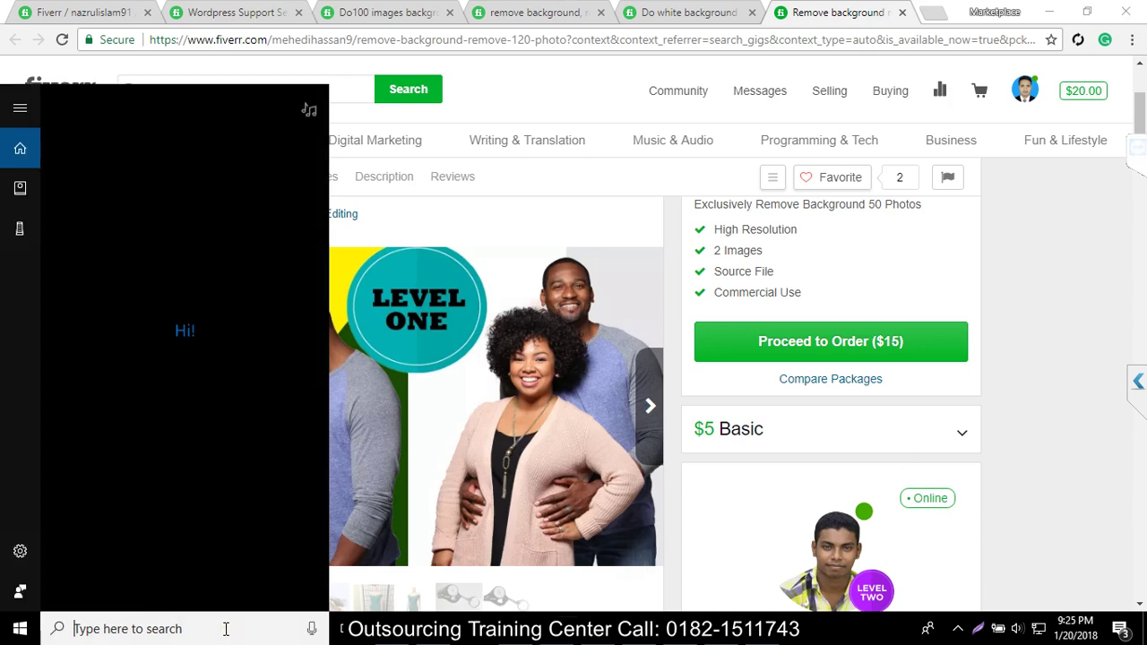
type("pa")
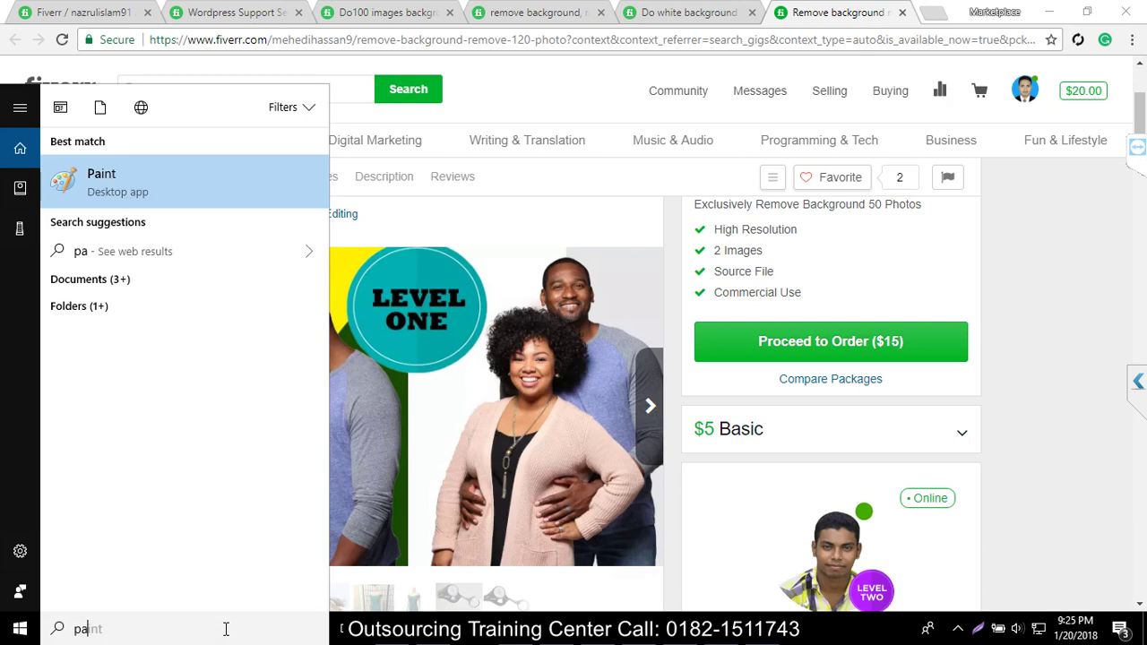
type("int")
key("Return")
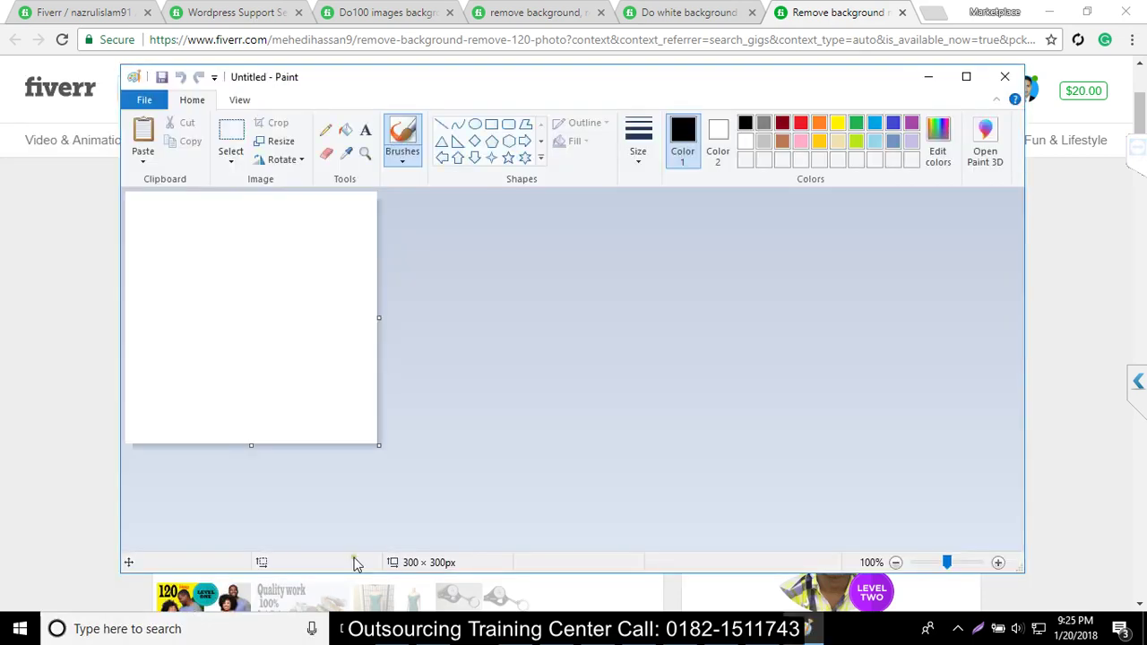
Step: Start resizing the blank canvas in pixels and enter a horizontal size of 570
left_click(277, 141)
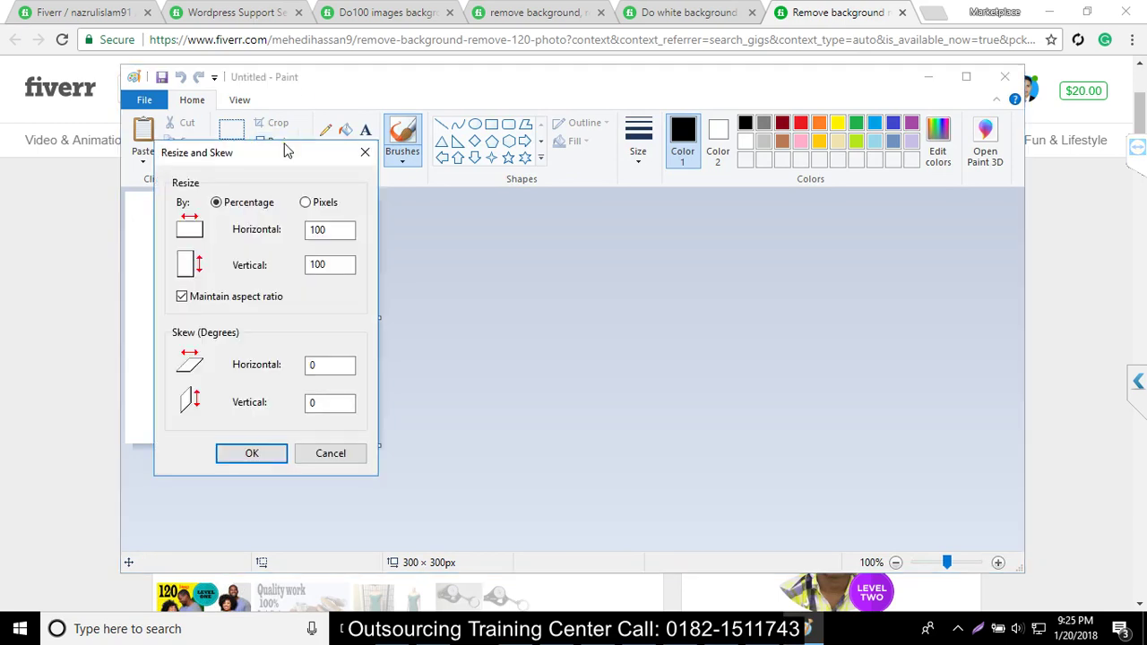
left_click(307, 202)
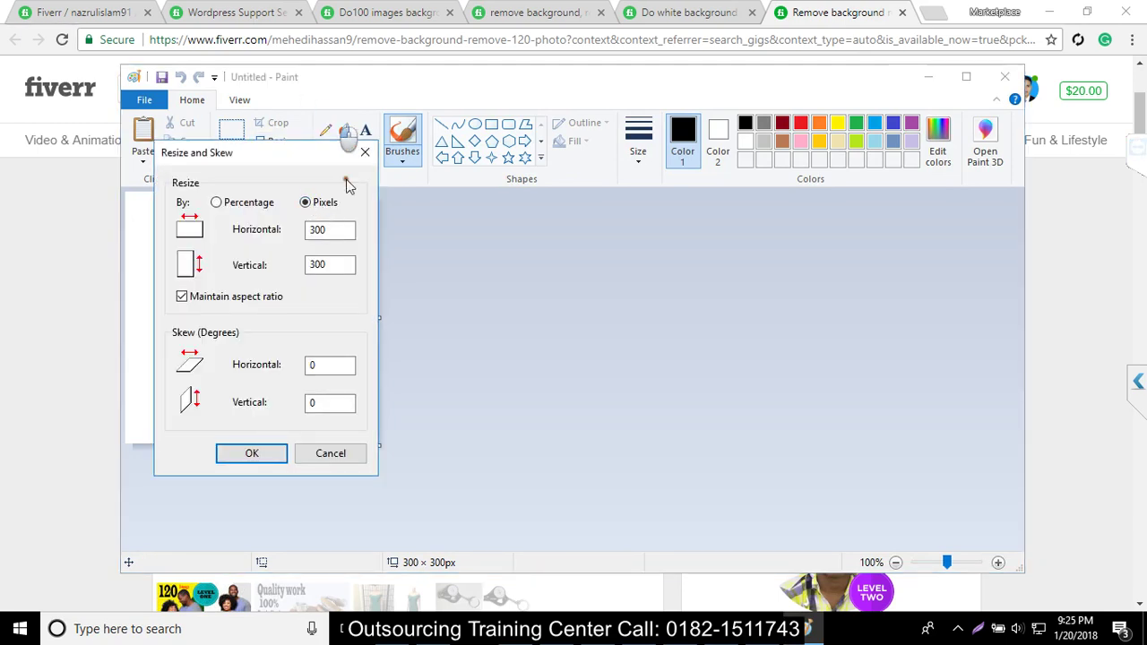
left_click(331, 229)
left_click_drag(330, 229, 303, 230)
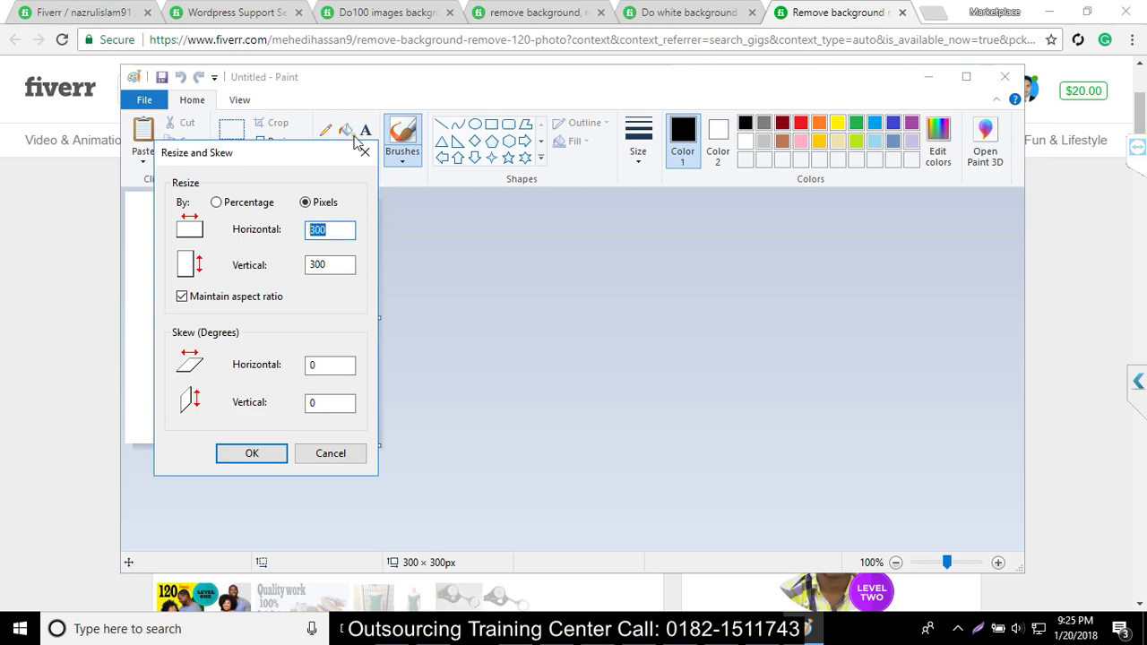
type("55")
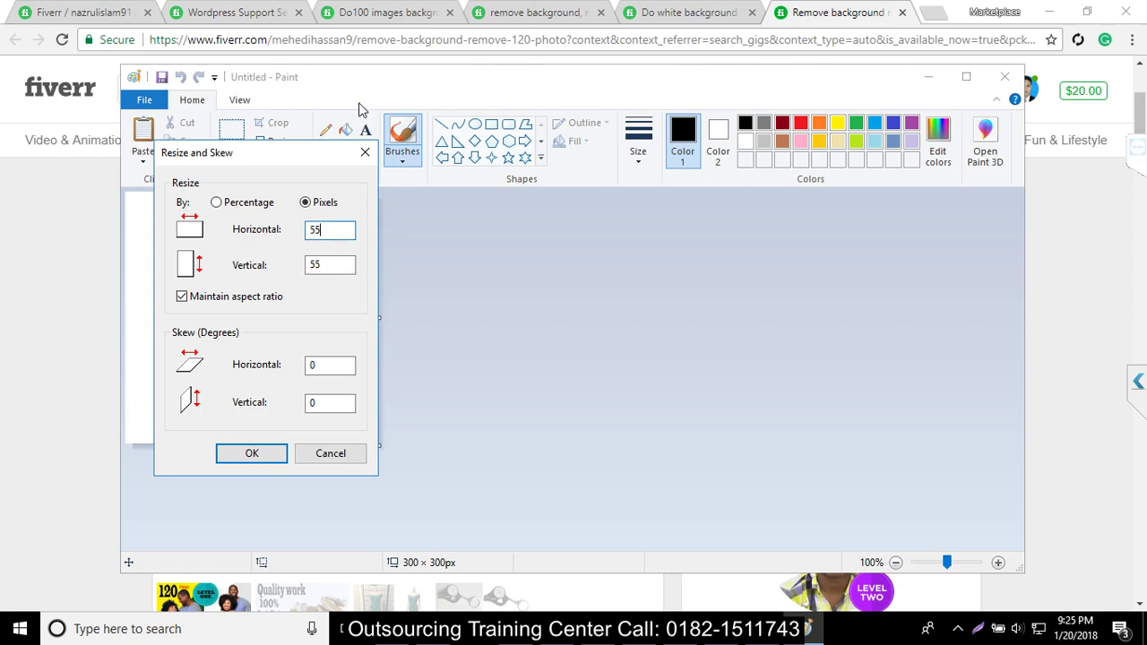
key("BackSpace")
type("6")
key("BackSpace")
type("70")
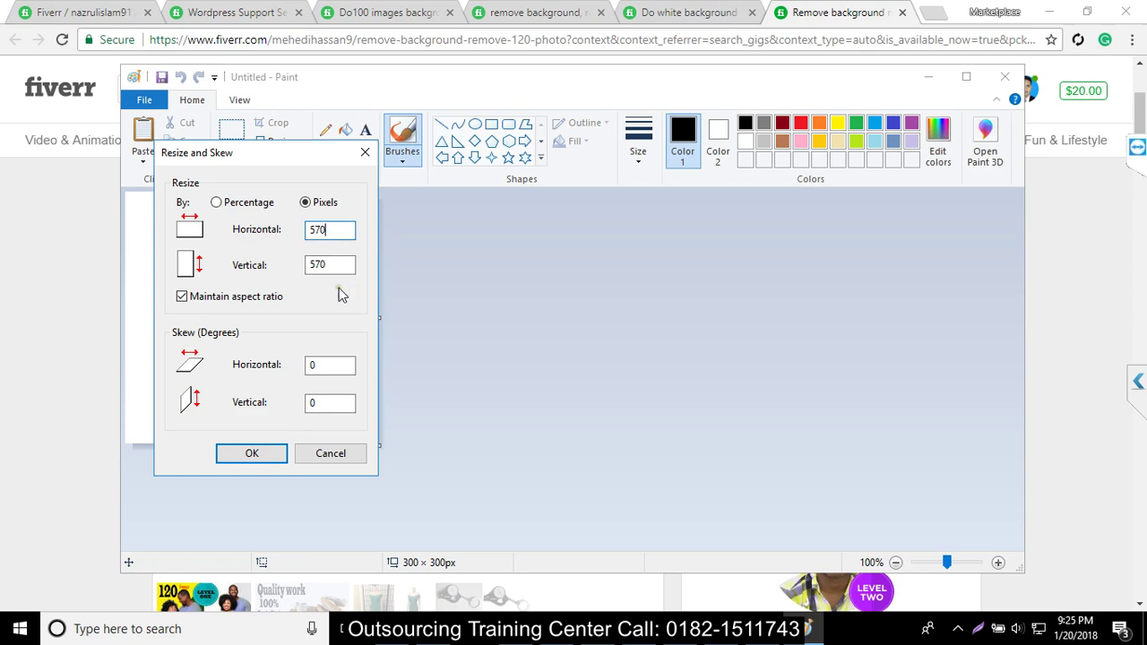
Step: Turn off the aspect ratio lock and resize the canvas to 550 by 370 pixels
left_click(181, 296)
left_click(313, 269)
left_click(333, 264)
left_click_drag(347, 231, 238, 235)
type("550")
left_click_drag(309, 264, 348, 273)
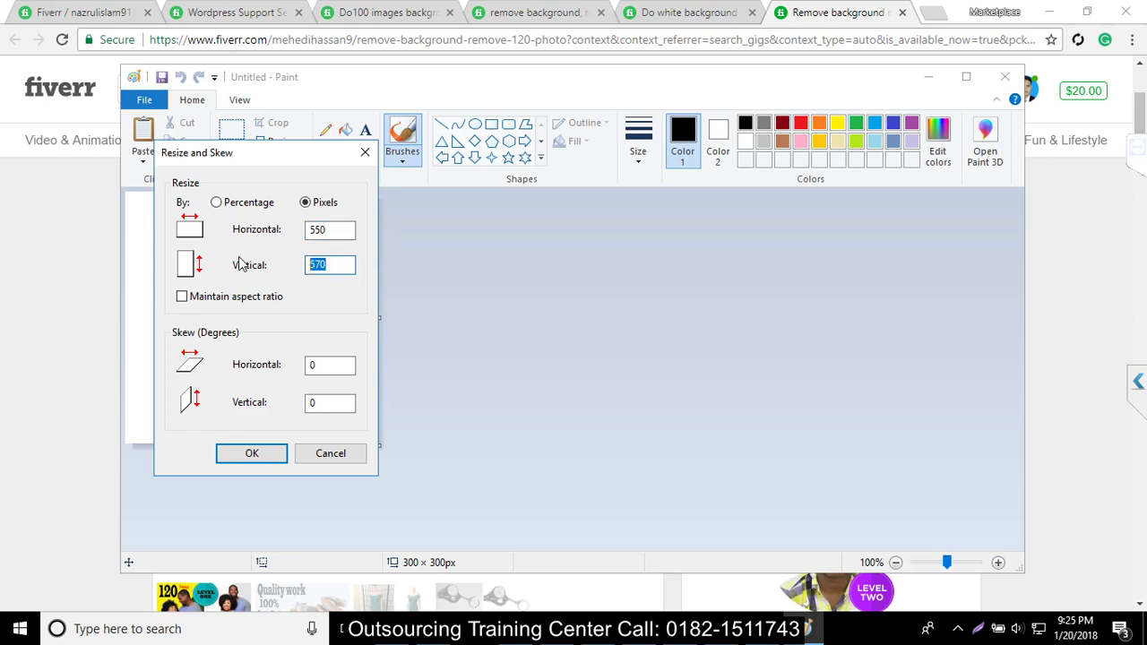
type("370")
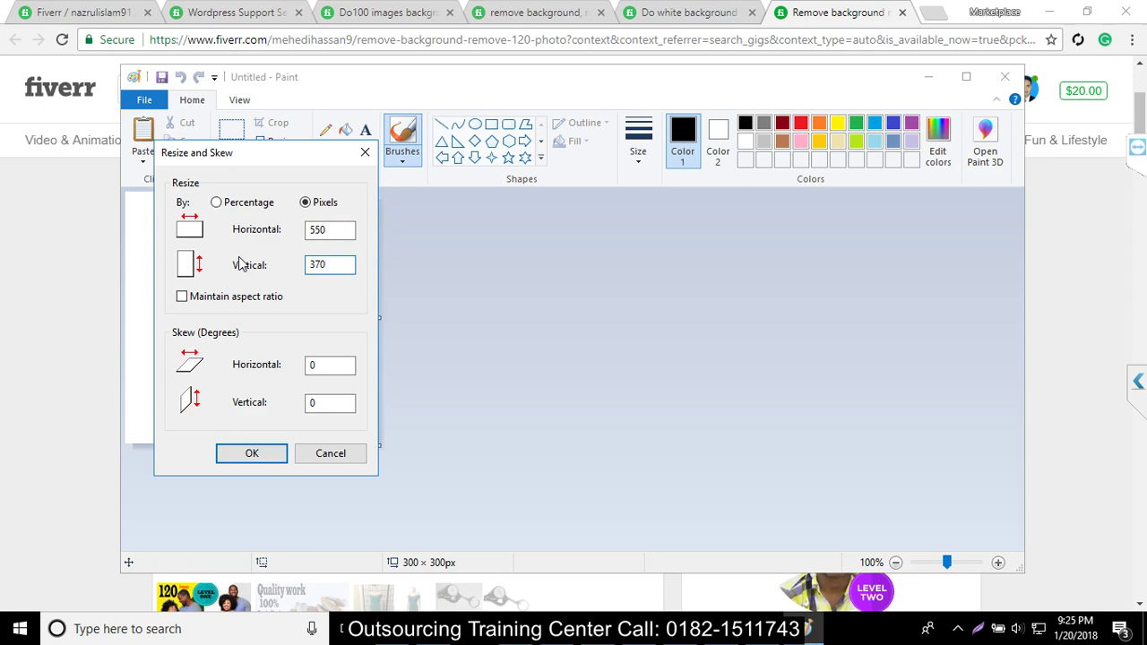
left_click(252, 453)
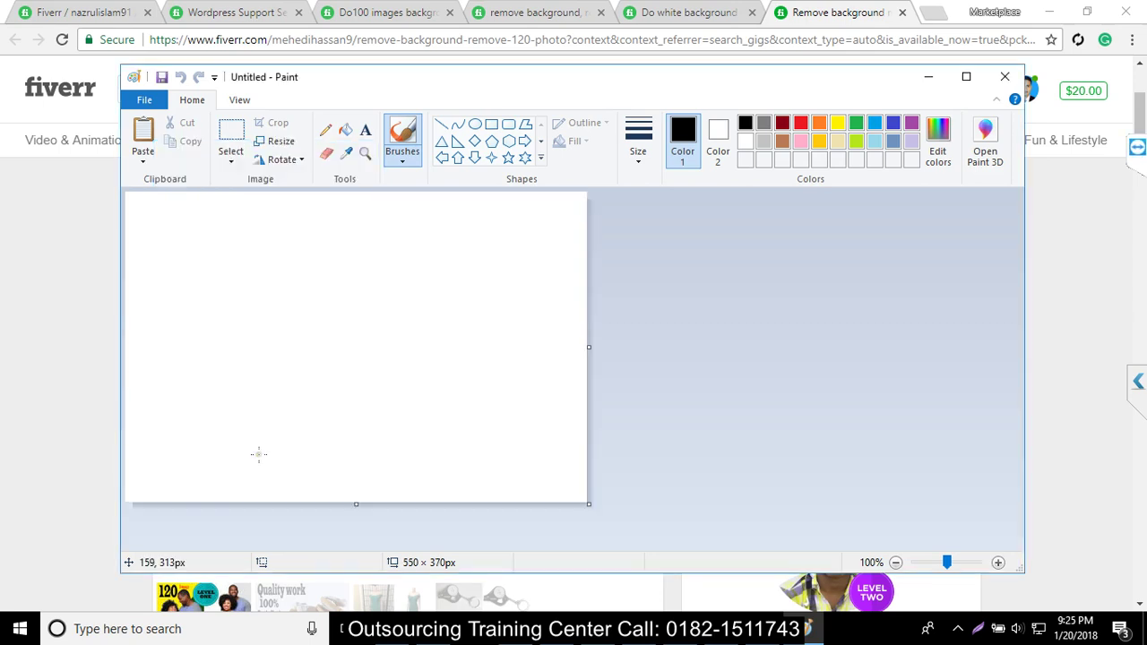
Step: Switch to the browser to view the competing "Do100 images background" gig and return to Paint
left_click(415, 85)
mouse_move(415, 86)
left_mouse_down()
mouse_move(593, 337)
mouse_move(409, 601)
mouse_move(651, 108)
mouse_move(756, 205)
mouse_move(494, 107)
mouse_move(444, 100)
left_mouse_up()
left_click(228, 12)
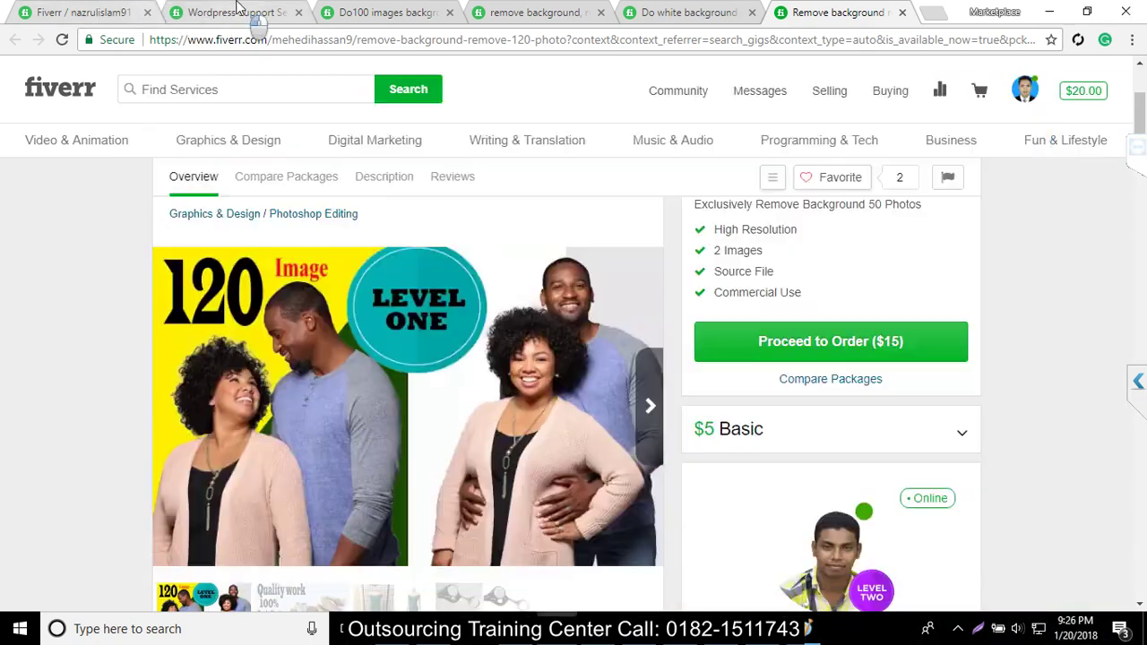
left_click(378, 14)
left_click_drag(369, 315, 572, 320)
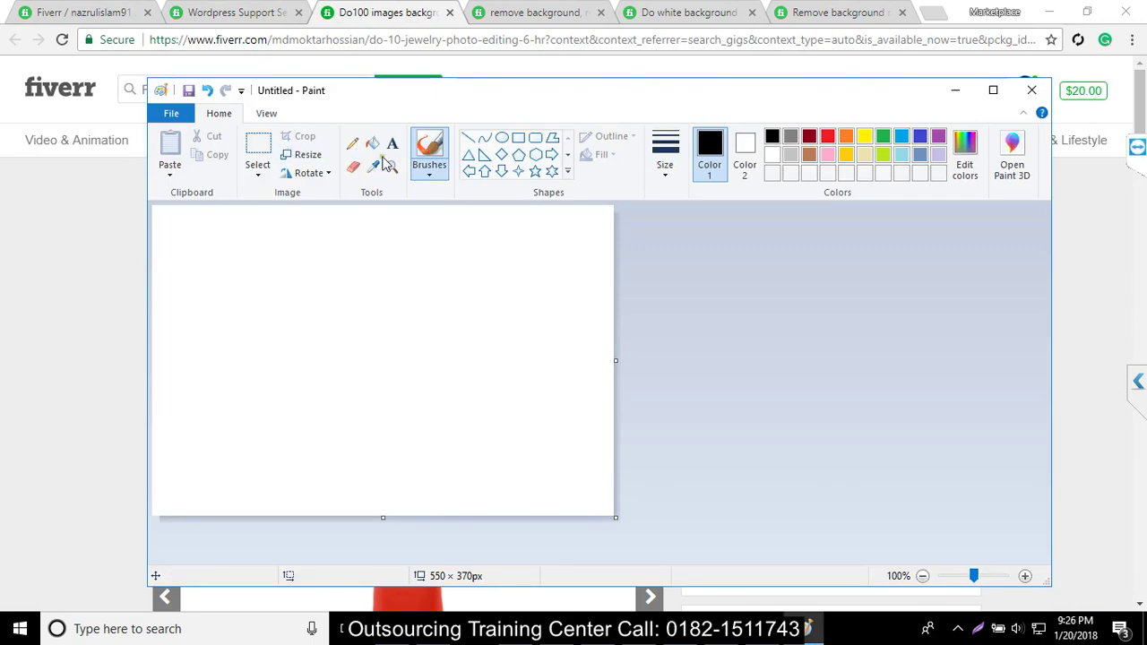
Step: Add the text "Background Remove" in the middle of the canvas and make its text box taller
left_click(390, 147)
left_click(239, 316)
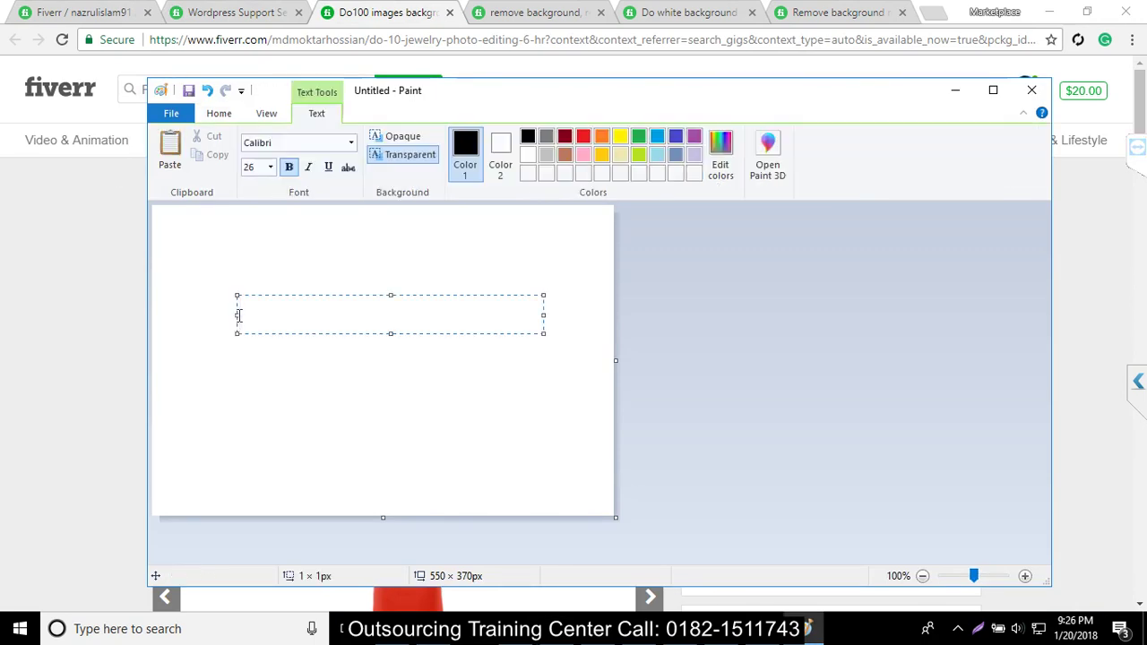
type("Background Remove")
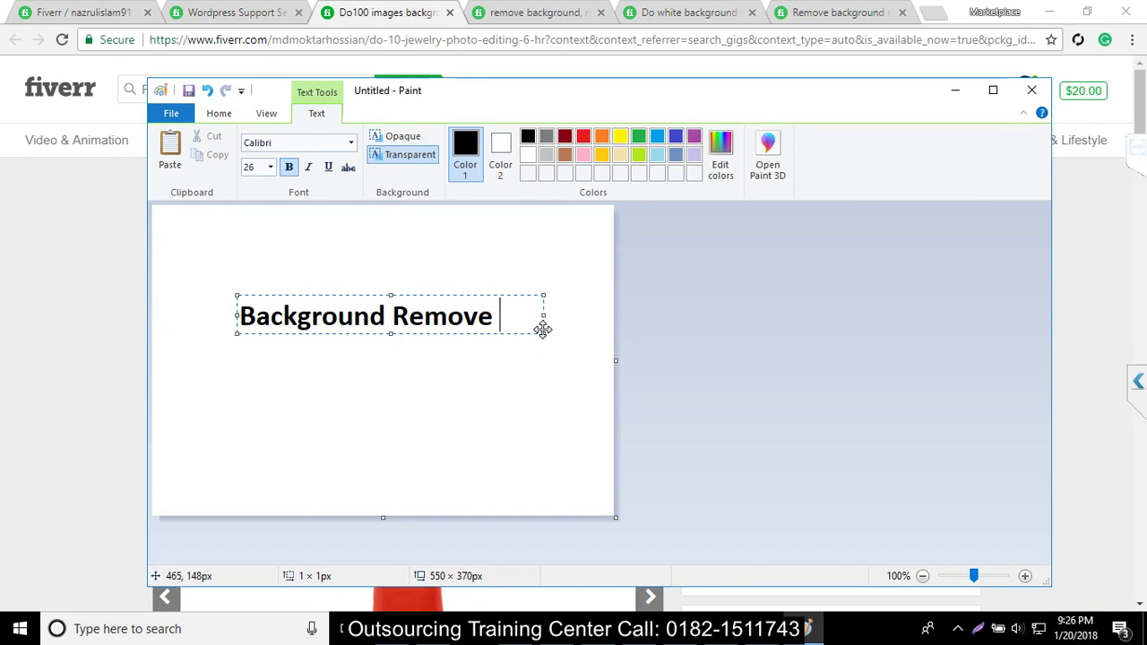
mouse_move(543, 331)
left_mouse_down()
mouse_move(487, 353)
mouse_move(508, 378)
mouse_move(537, 374)
left_mouse_up()
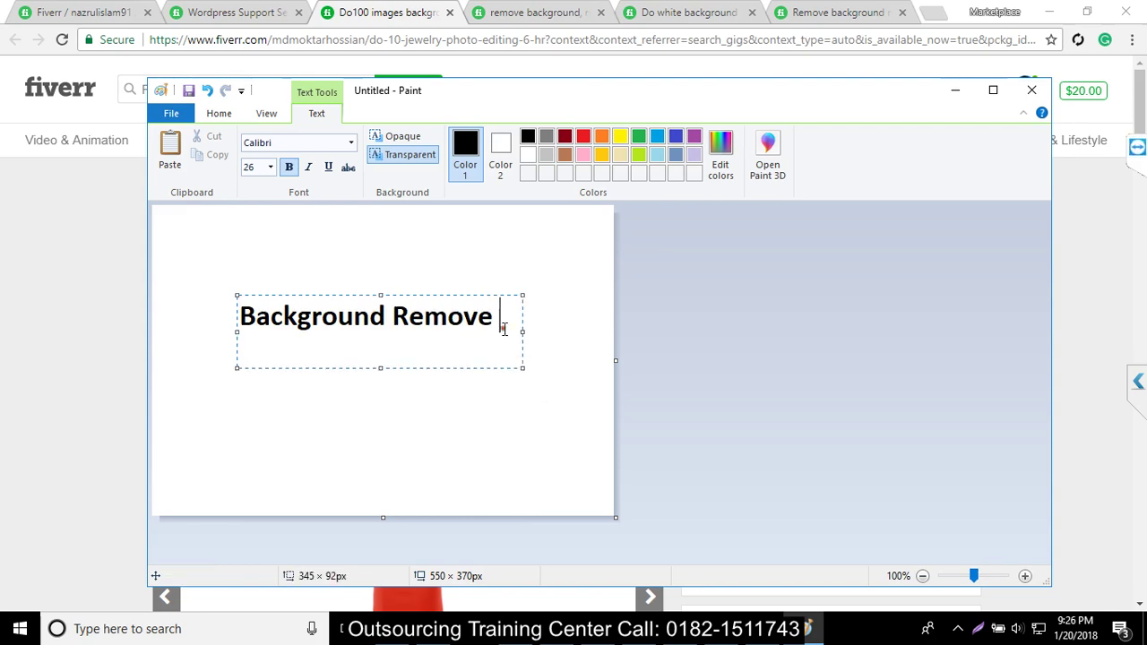
Step: Switch to the Fiverr WordPress services page in the browser and search for "bookmarking"
left_click(205, 9)
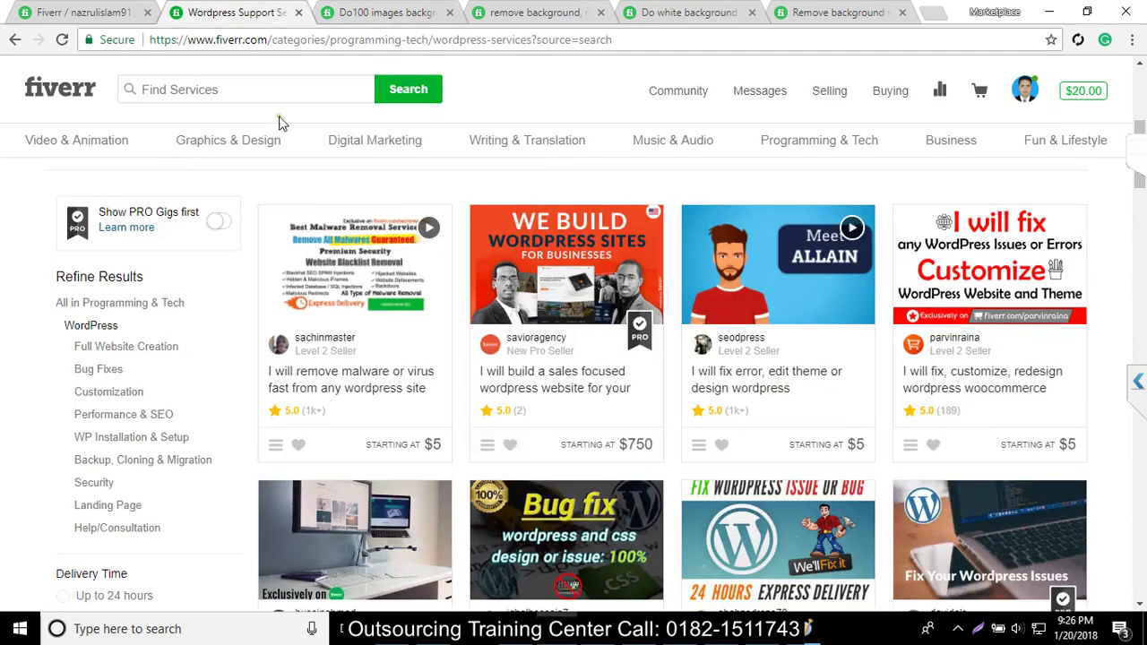
left_click(260, 94)
type("bi")
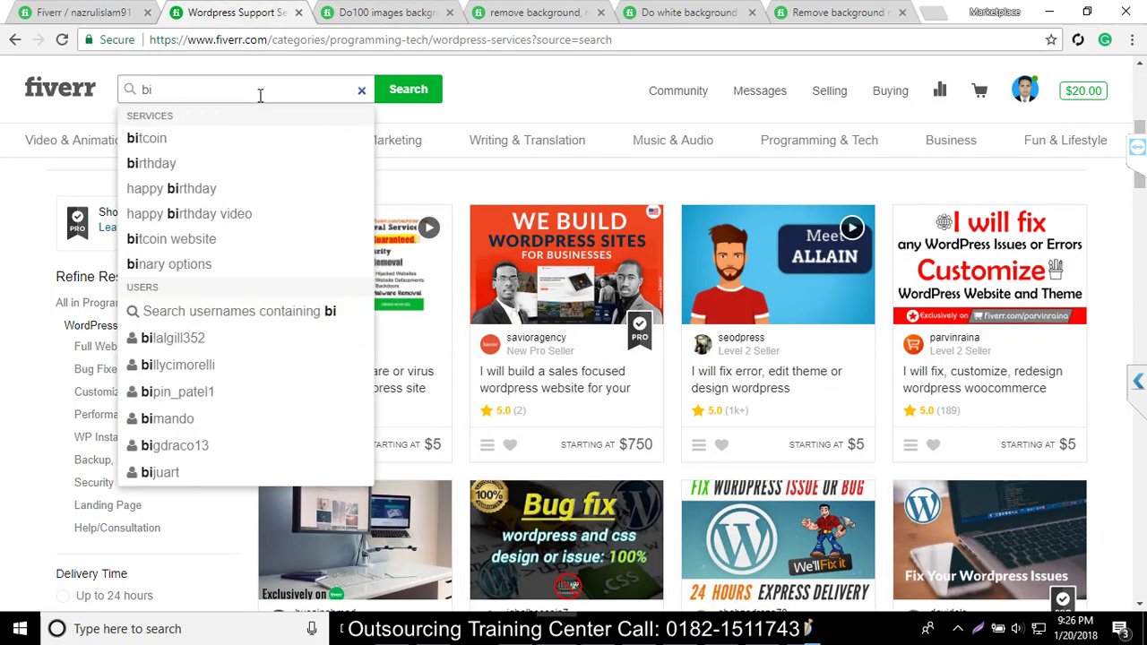
key("BackSpace")
type("ook")
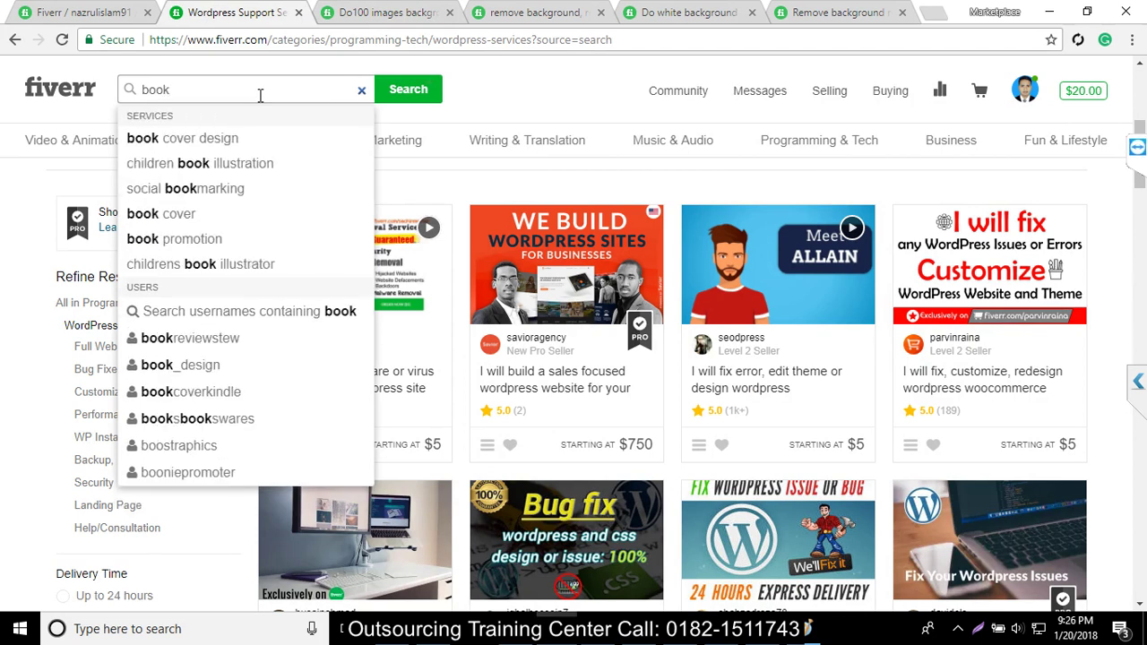
type("mark")
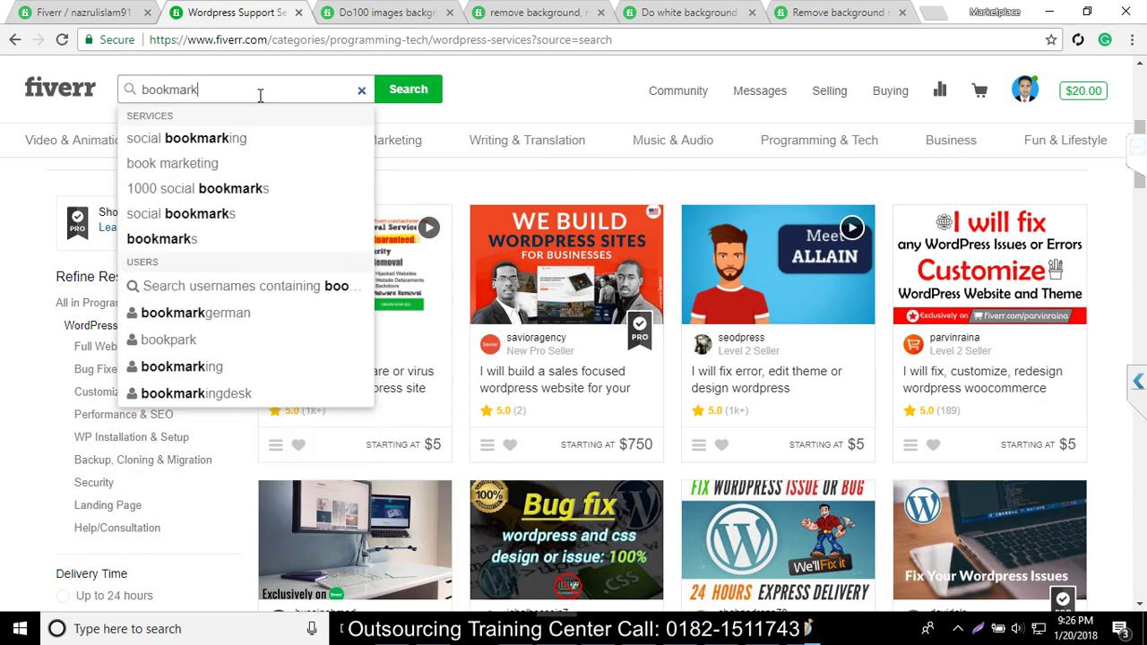
type("ing")
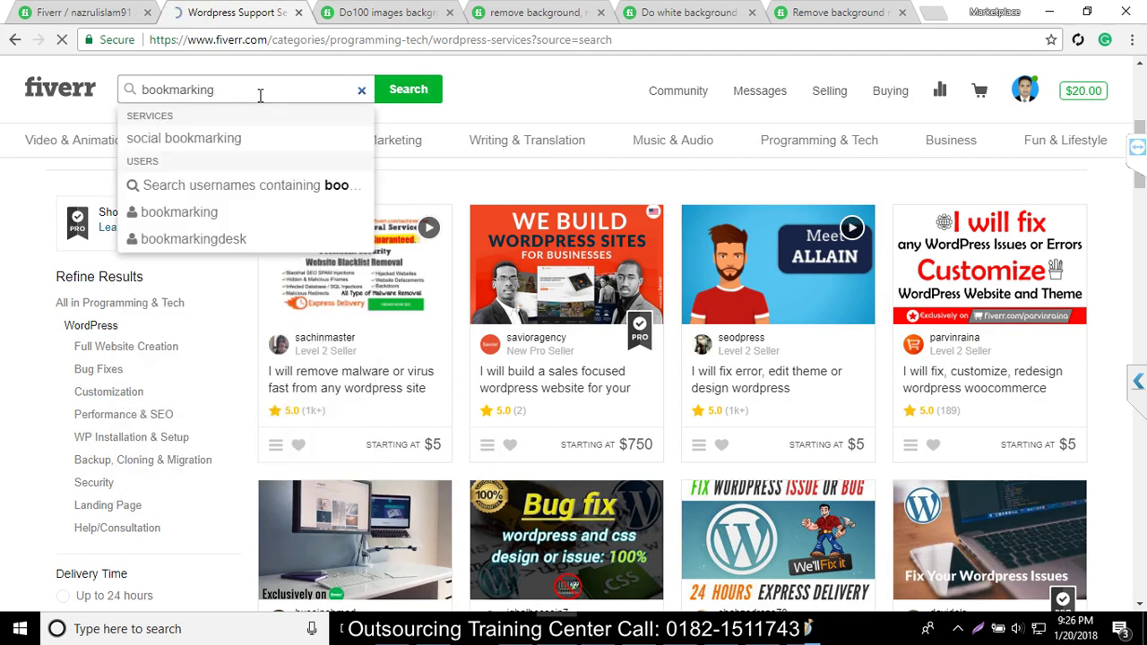
key("Return")
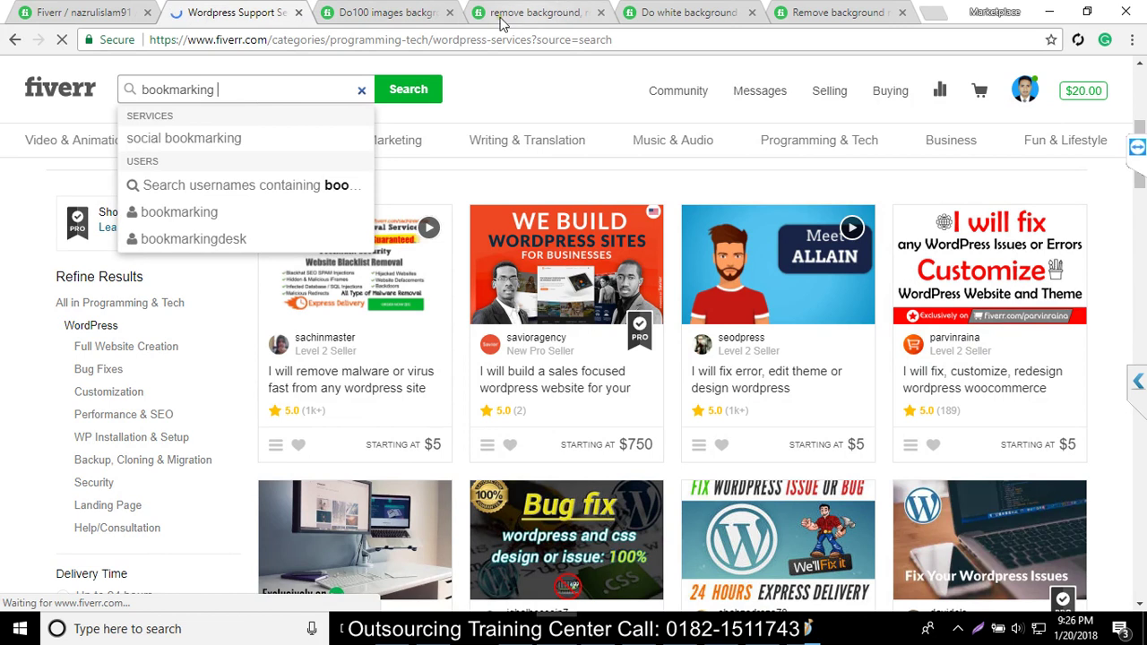
Step: Close the four browser pages showing the competing background removal gigs
left_click(450, 12)
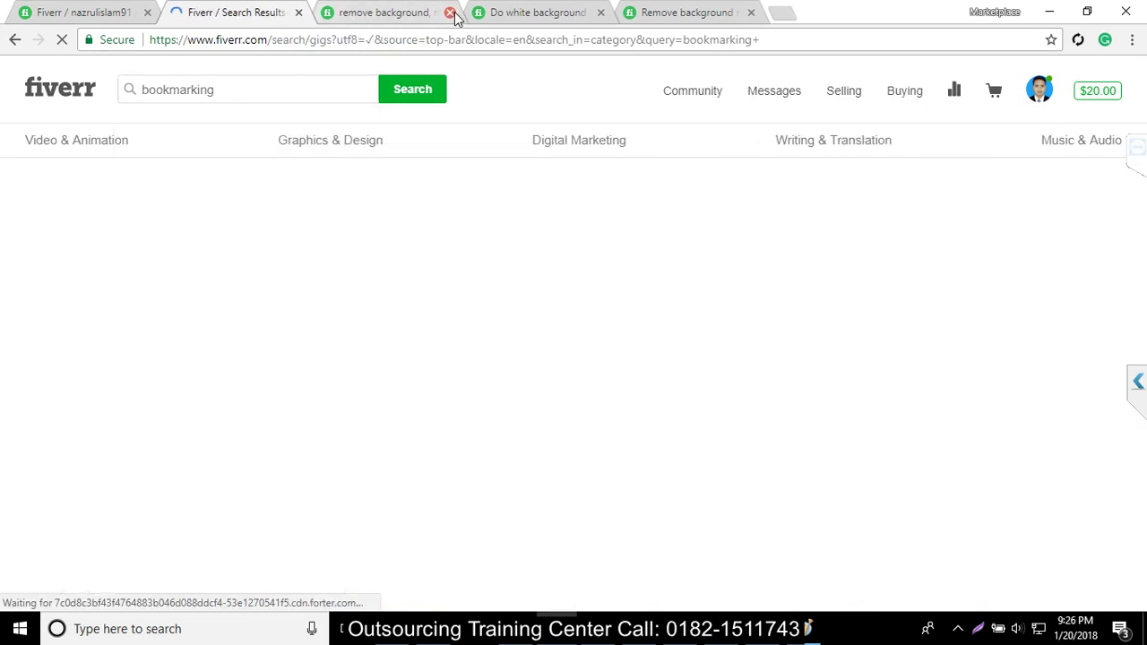
left_click(450, 13)
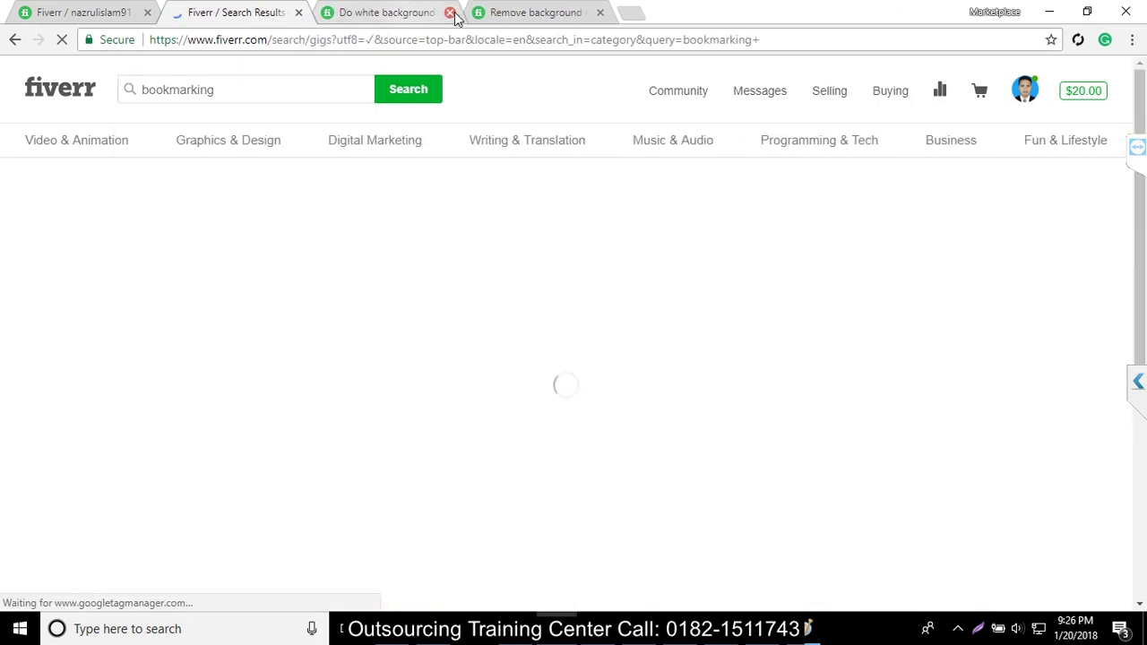
left_click(449, 13)
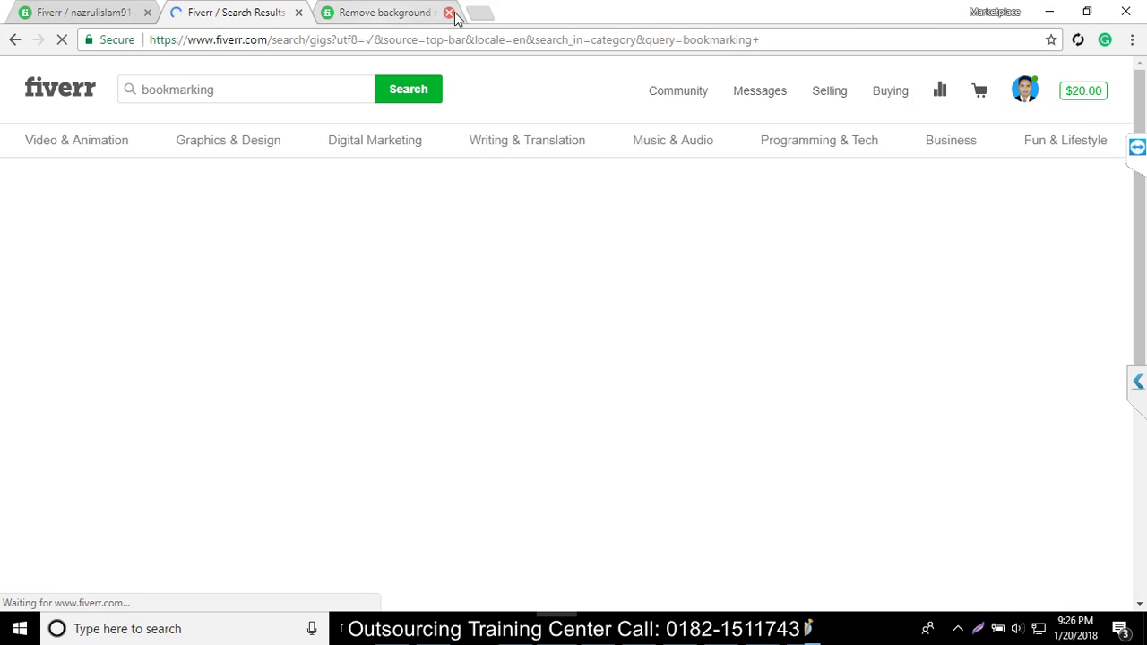
left_click(450, 13)
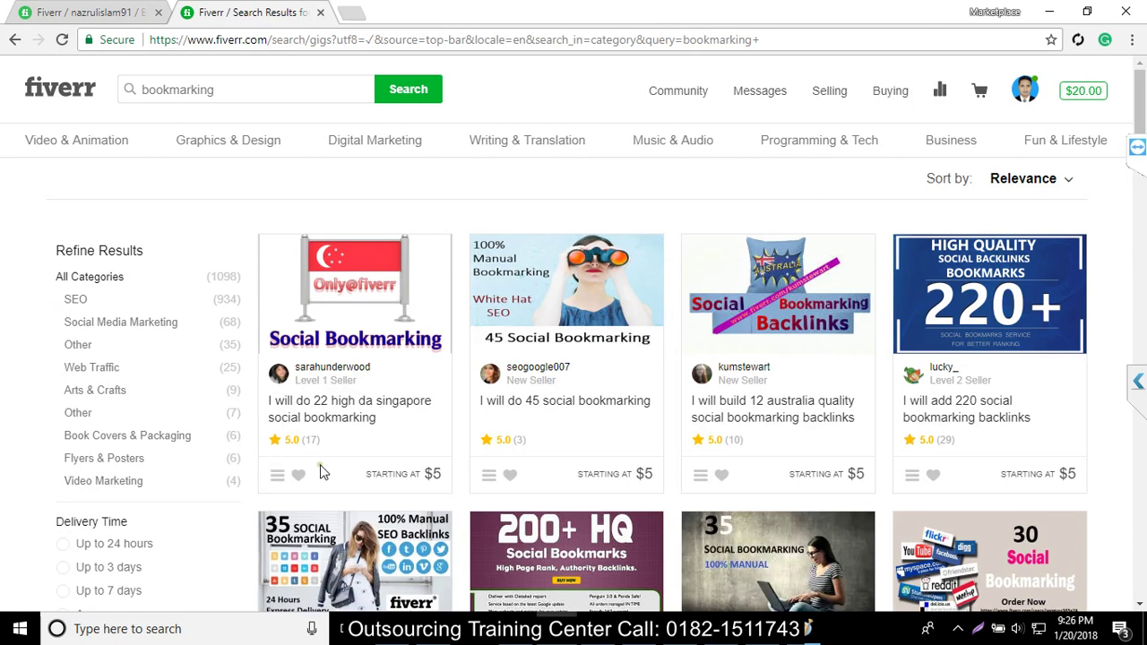
Step: Examine the cover images of the social bookmarking gigs in the search results
scroll(519, 546, "down", 1)
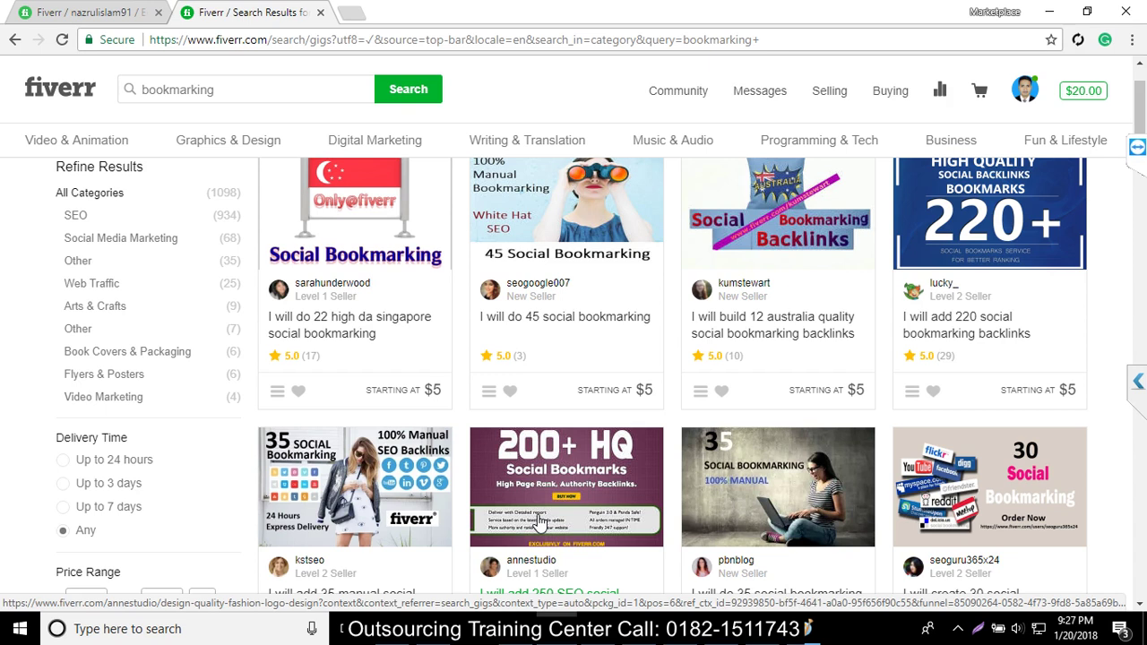
scroll(540, 519, "down", 2)
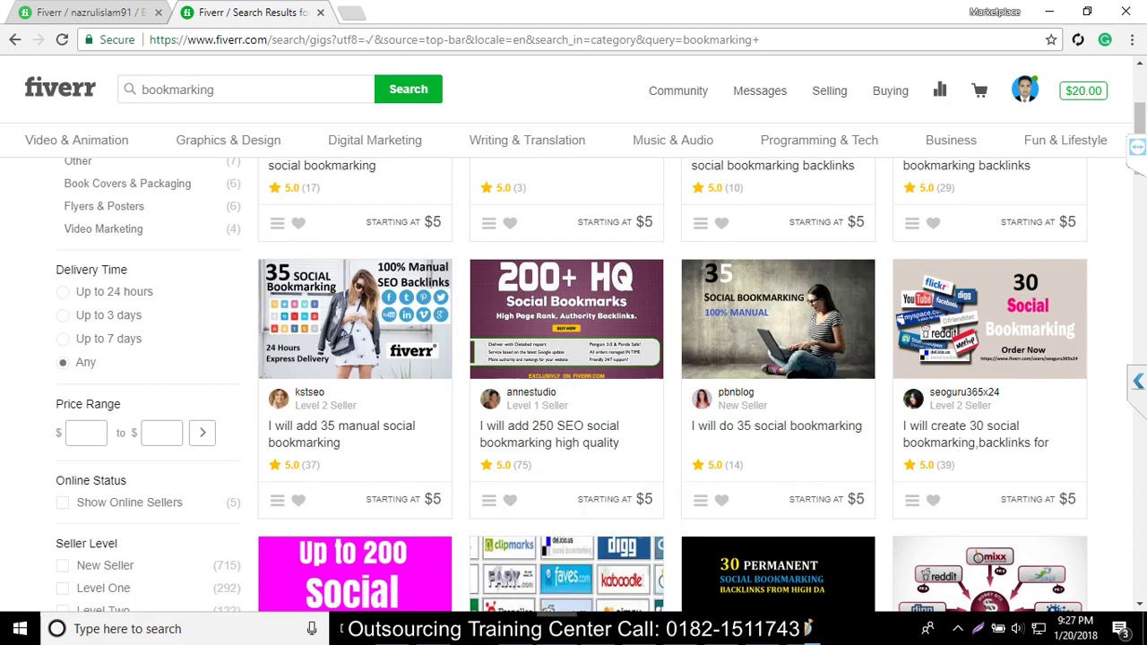
Step: Look over the bookmarking search results and open the page for managing your own gigs
mouse_move(542, 609)
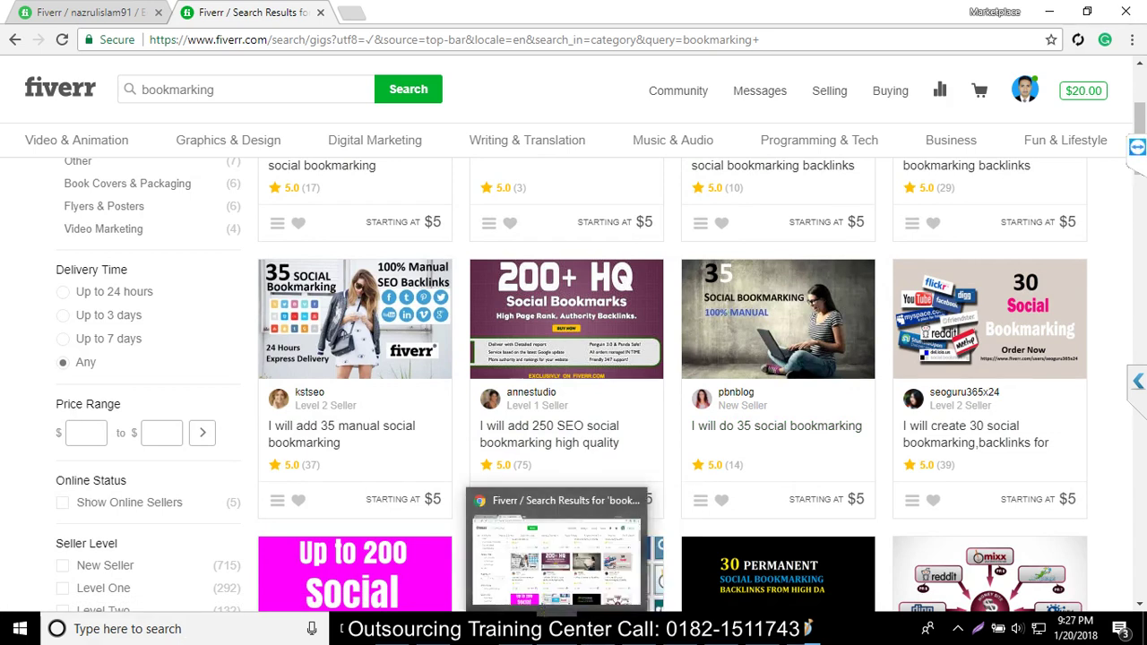
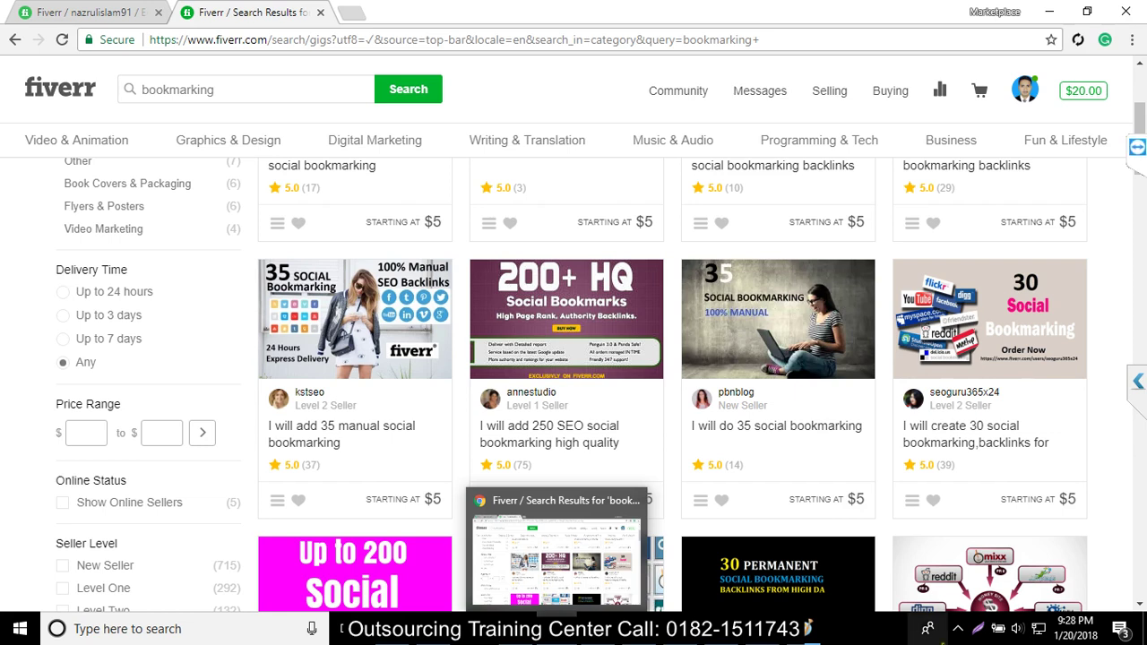
scroll(1049, 540, "down", 2)
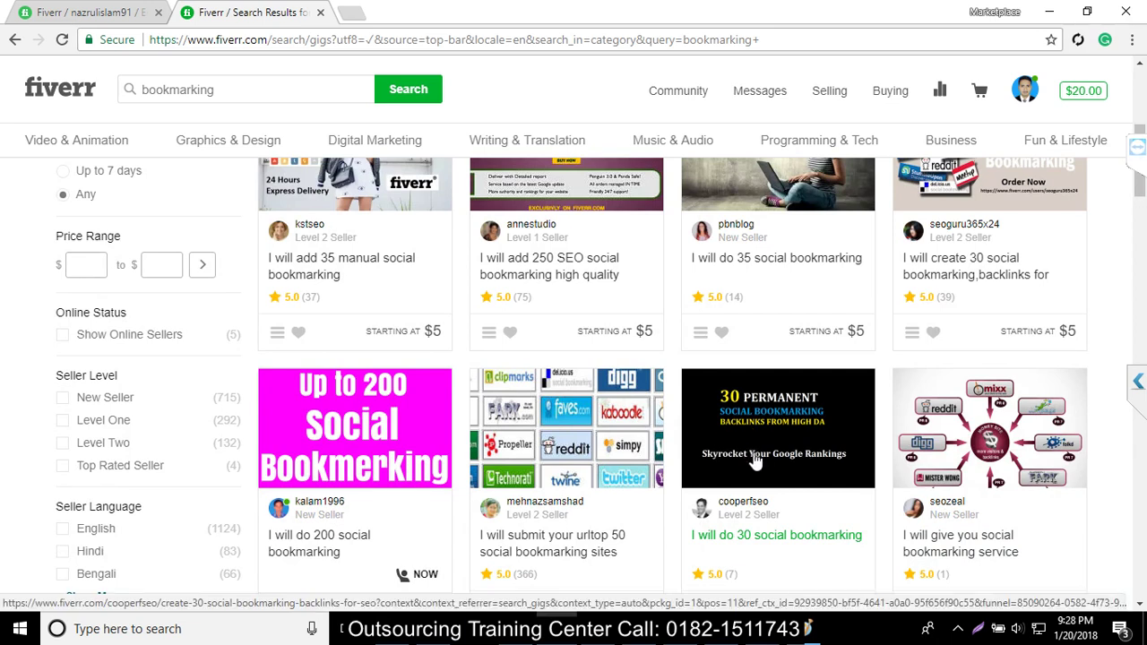
scroll(628, 503, "up", 3)
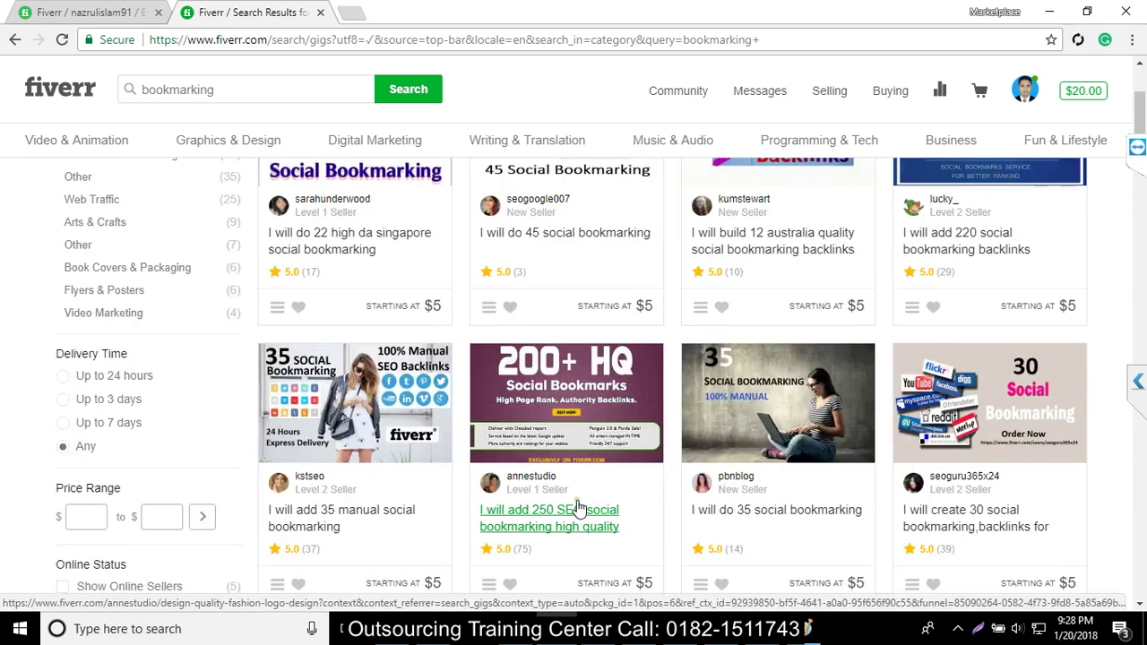
scroll(580, 508, "up", 2)
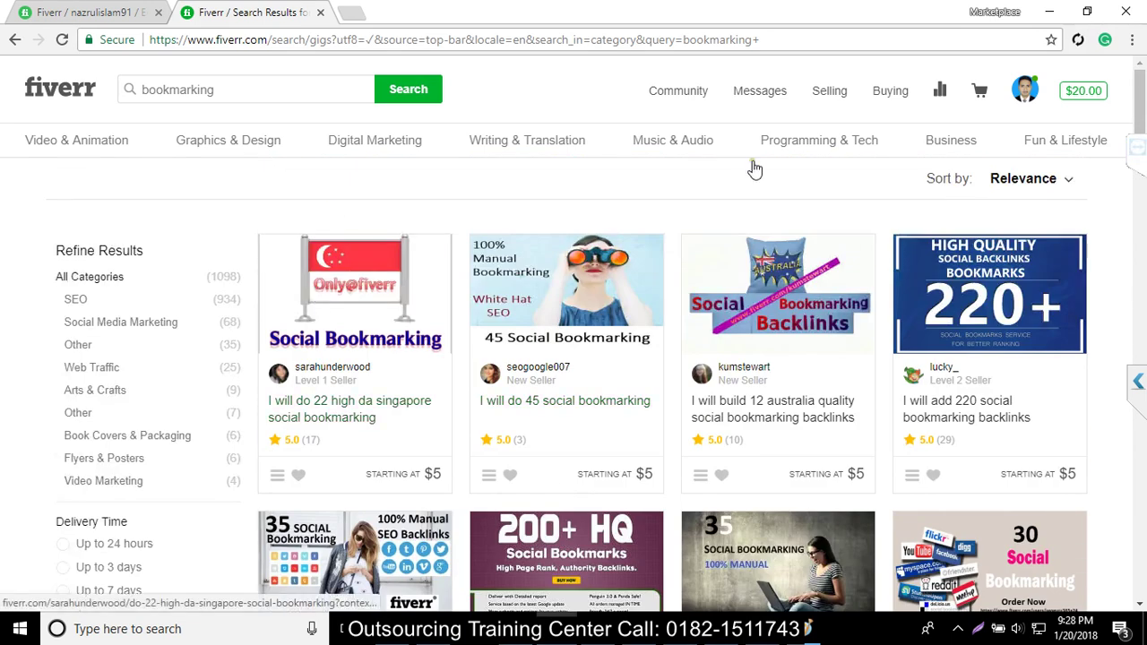
mouse_move(823, 98)
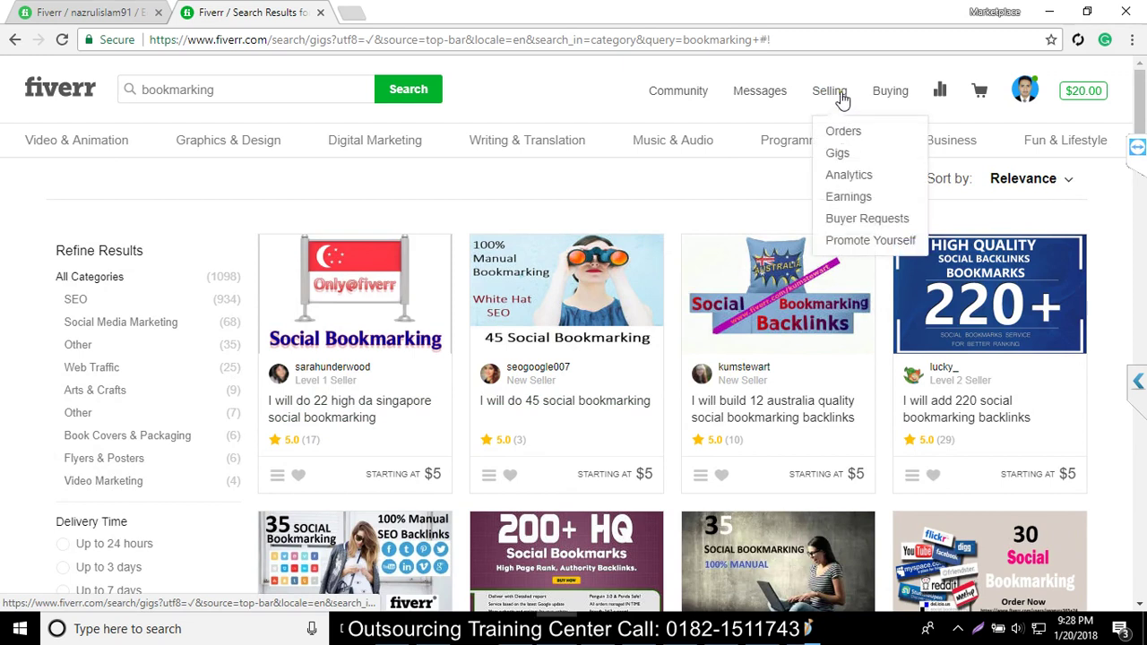
left_click(842, 158)
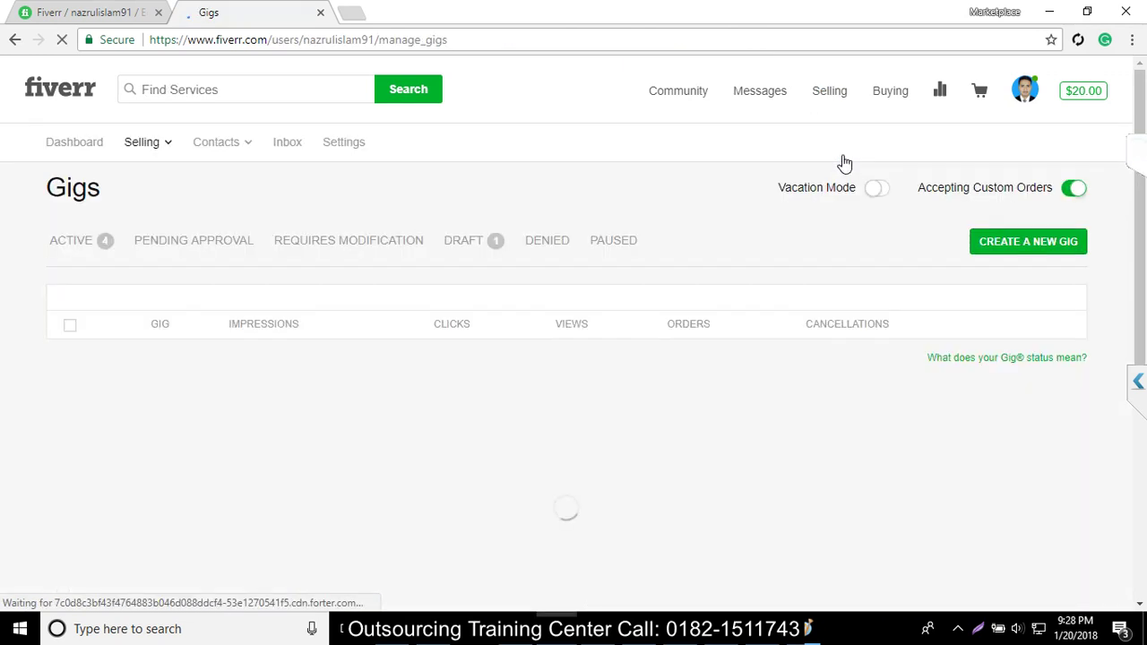
left_click(82, 11)
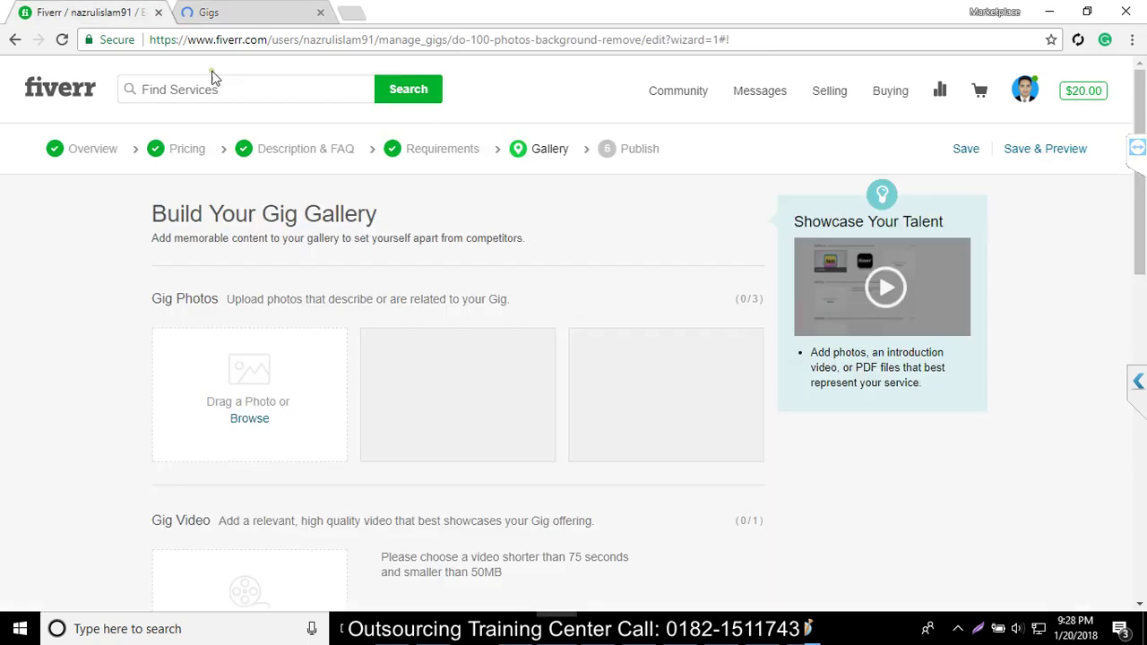
left_click(266, 7)
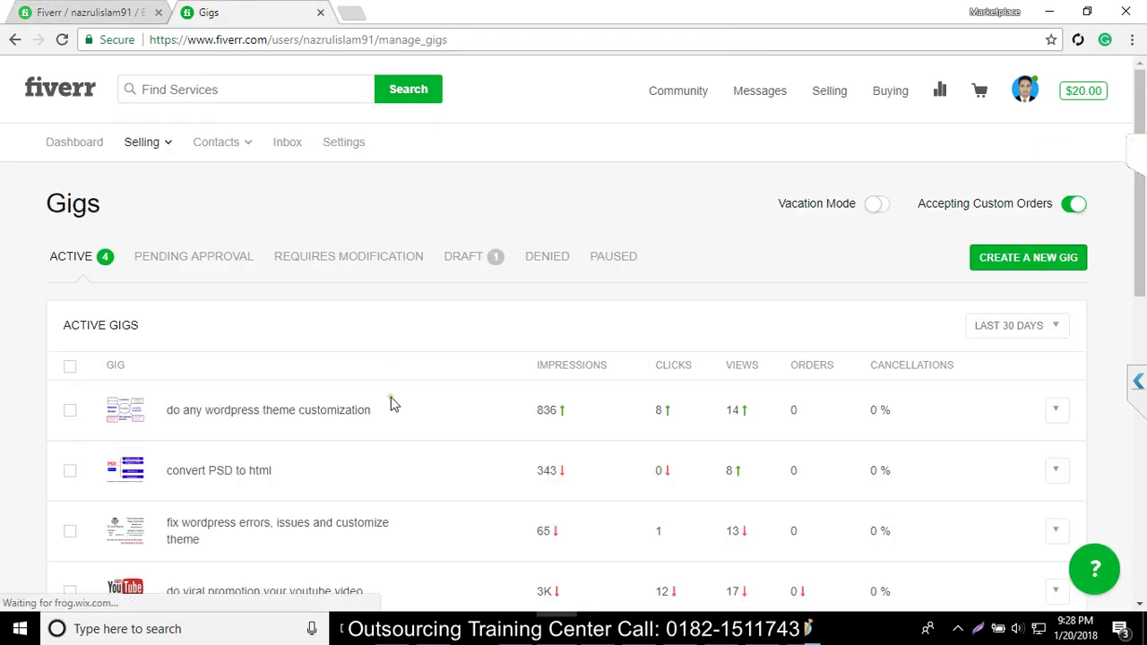
Step: Open the public page of the "convert PSD to html" gig and examine its gallery image
scroll(390, 403, "down", 2)
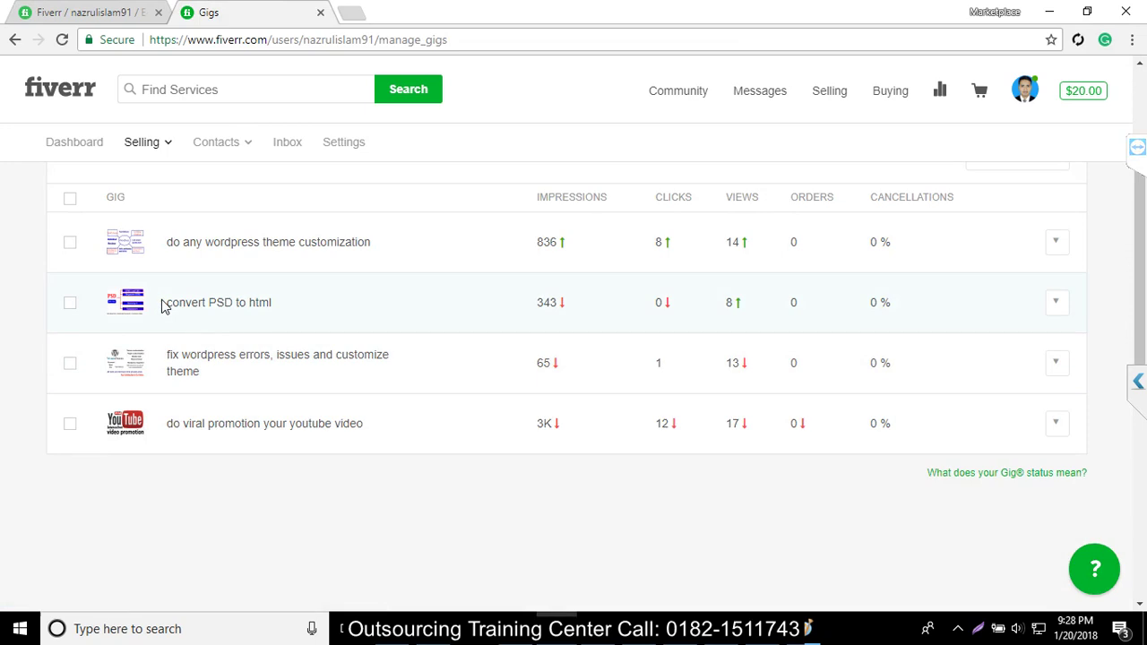
left_click(1055, 302)
left_click(983, 306)
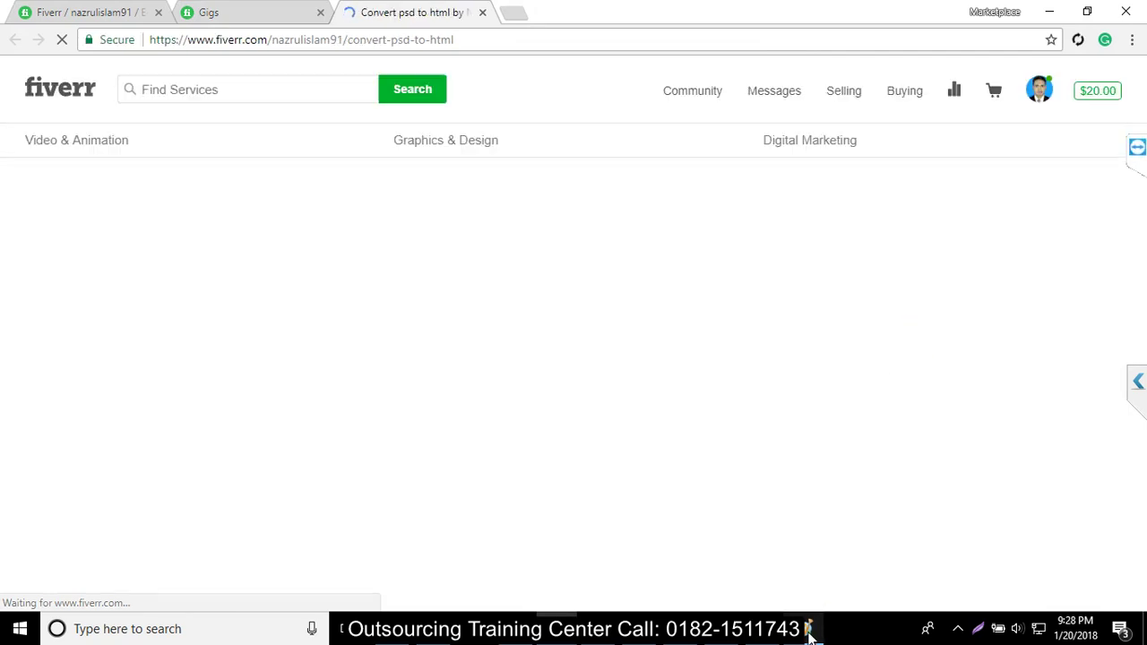
key("alt+Tab")
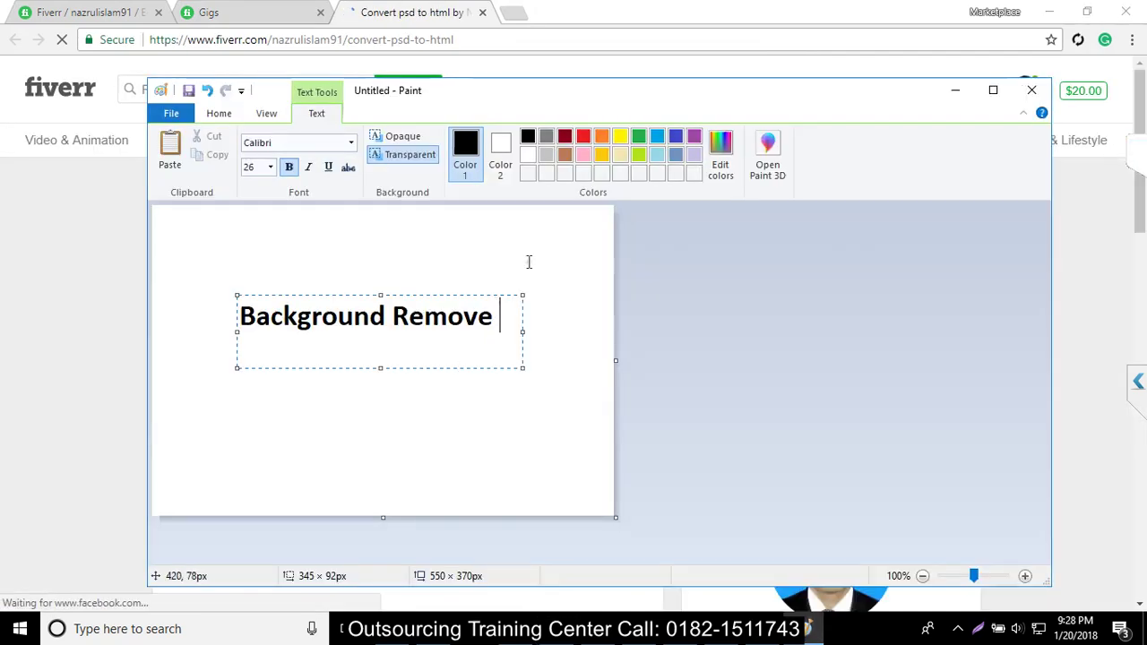
key("alt+Tab")
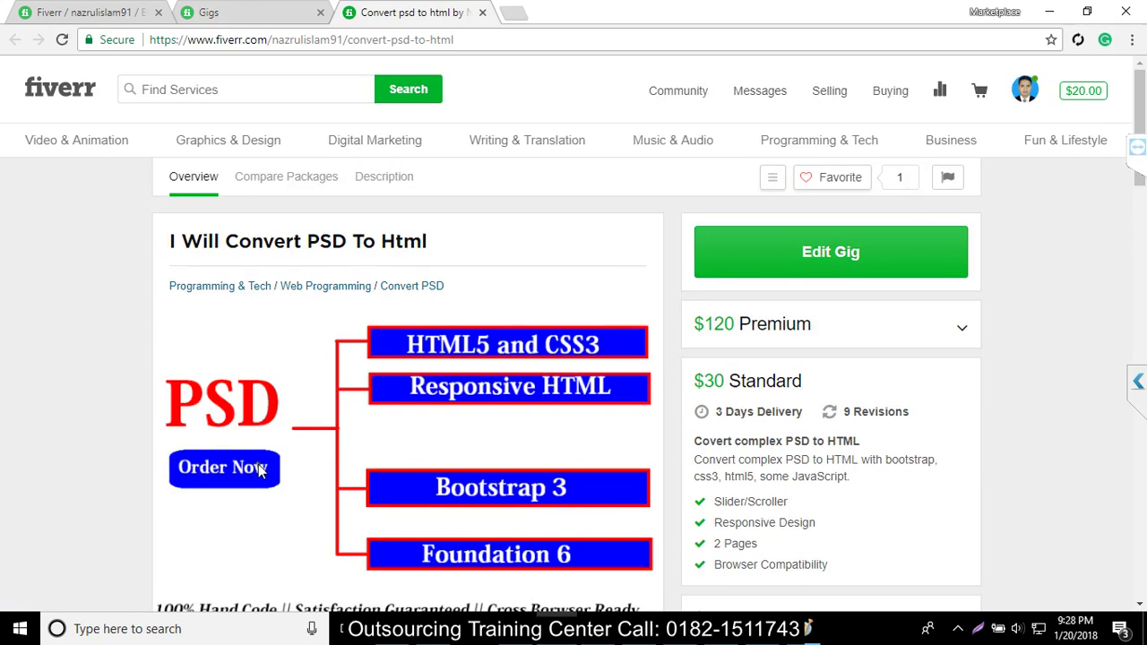
scroll(353, 430, "down", 1)
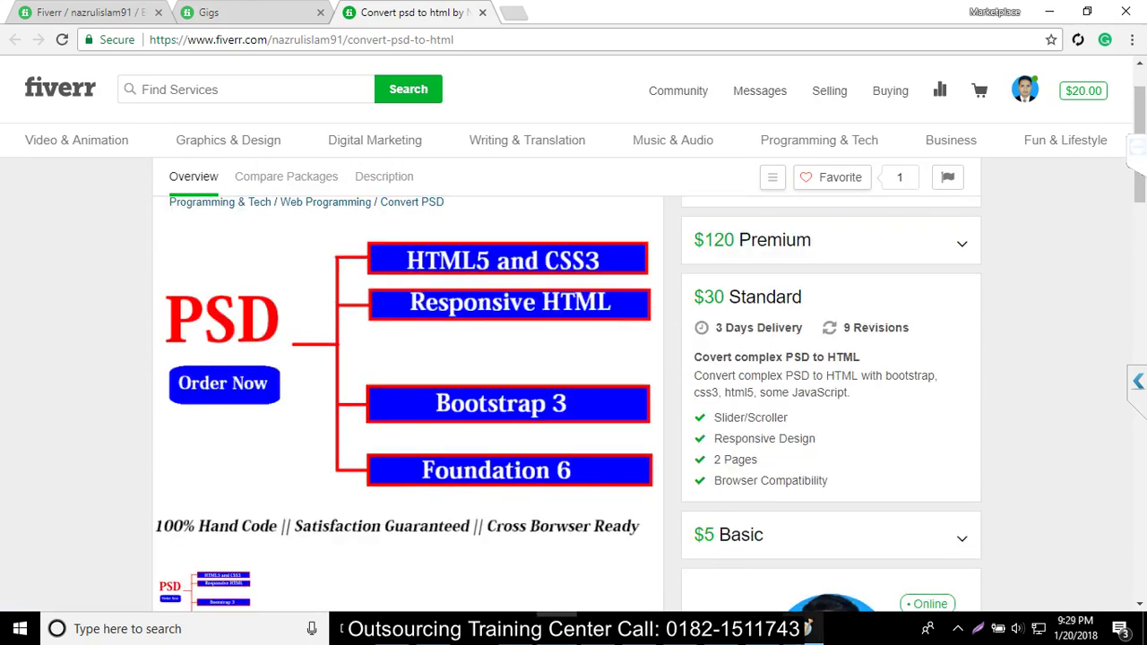
Step: Switch to Paint, make the text box about 293 × 154 px, and replace its "Background Remove" text with "Bookmarking"
left_click(805, 629)
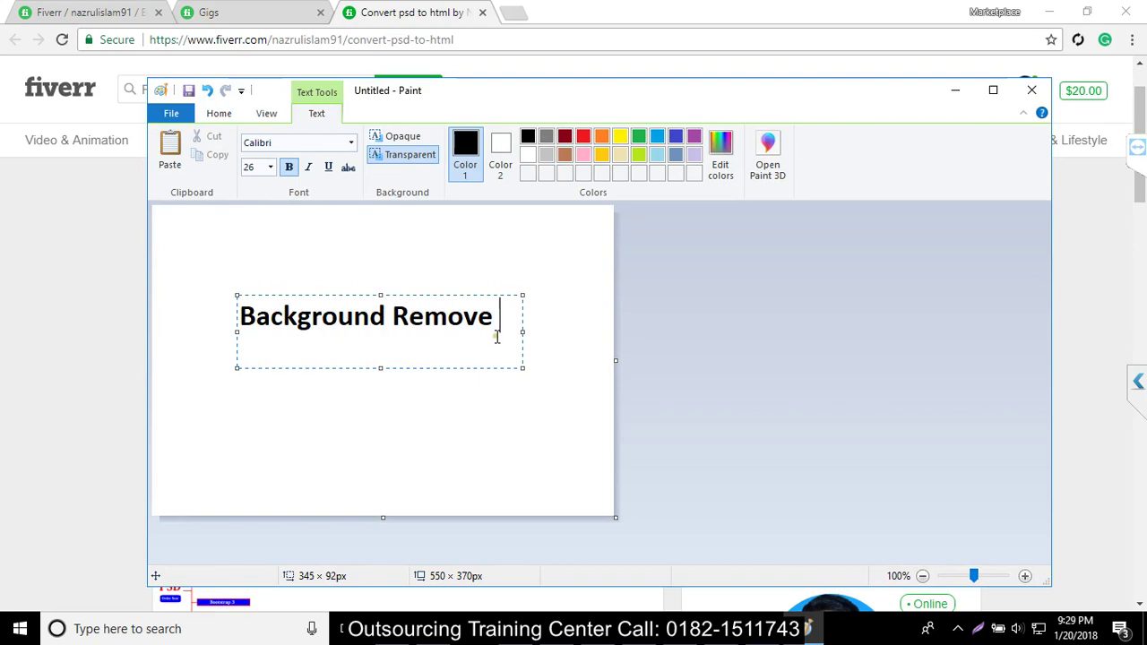
left_click_drag(519, 364, 476, 418)
left_click_drag(401, 381, 214, 296)
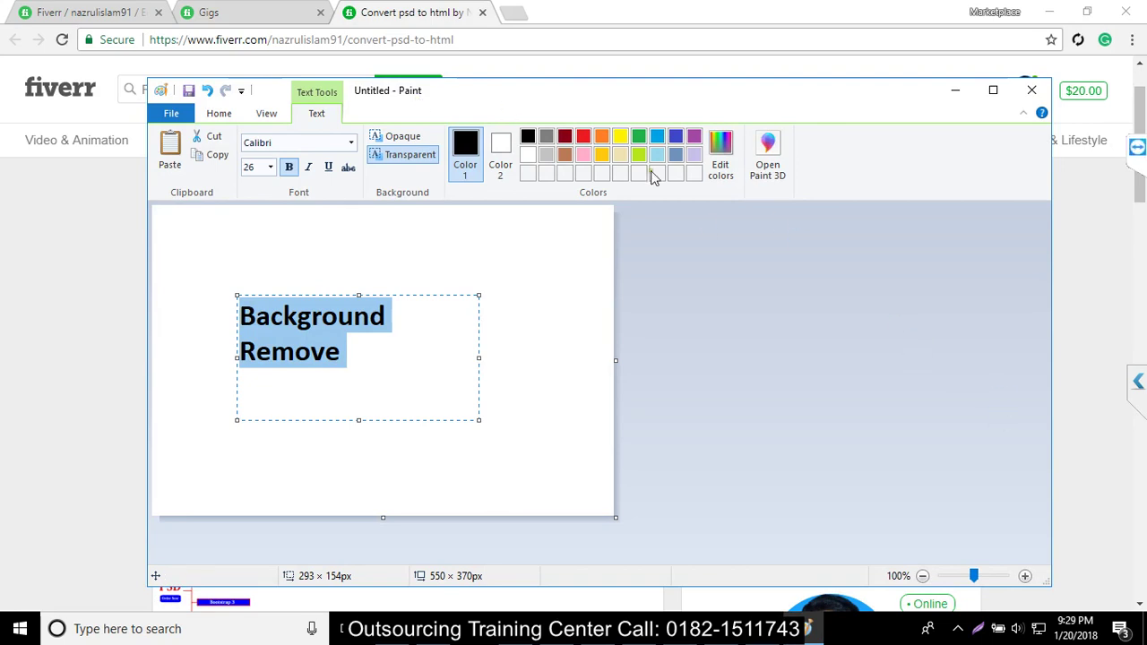
type("na")
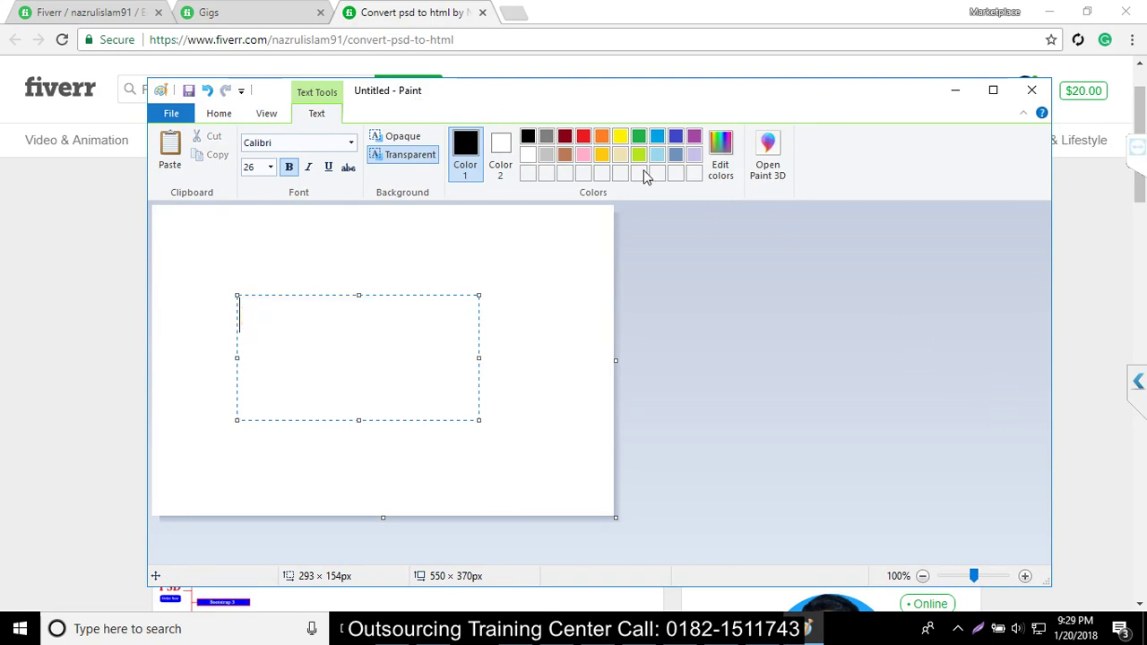
type("Bkk")
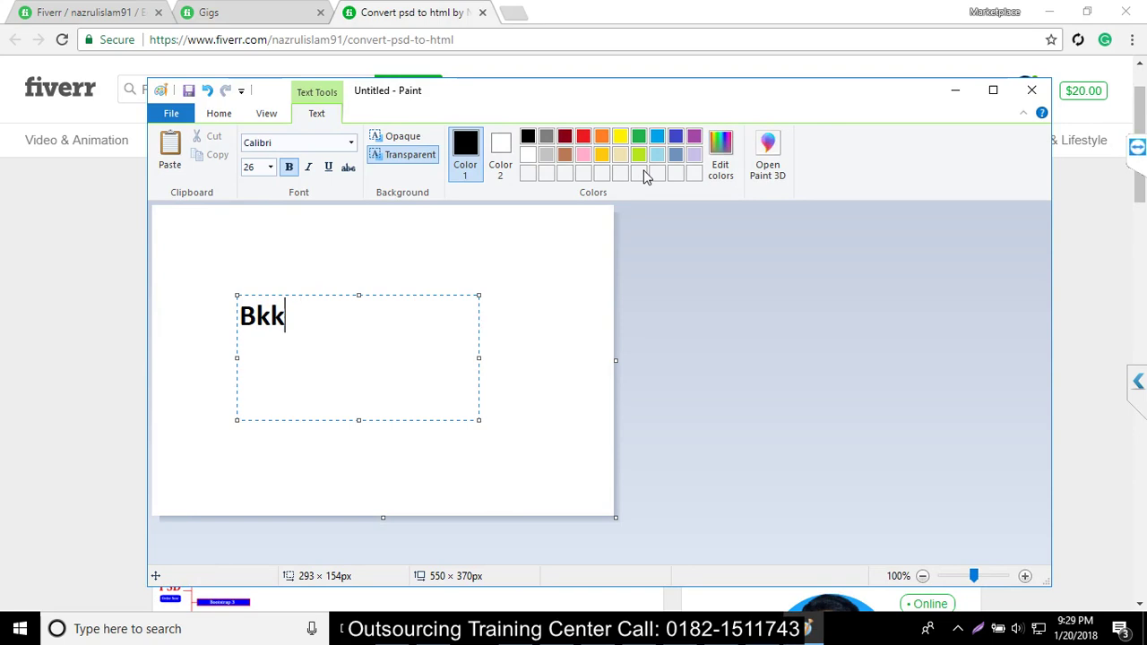
key("BackSpace")
key("BackSpace")
type("ooo")
key("BackSpace")
type("kmarking")
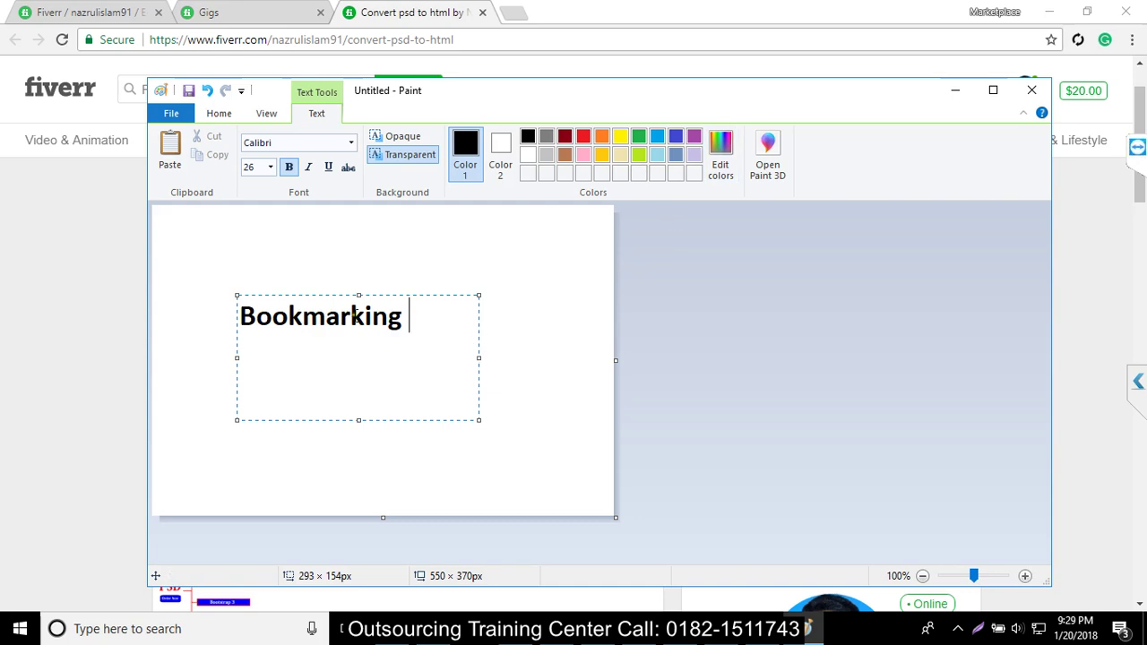
Step: Move the Bookmarking text to the canvas's left edge and frame it with a rounded rectangle about 213 × 57 px
mouse_move(236, 297)
left_mouse_down()
mouse_move(152, 299)
mouse_move(154, 343)
left_mouse_up()
left_click(547, 371)
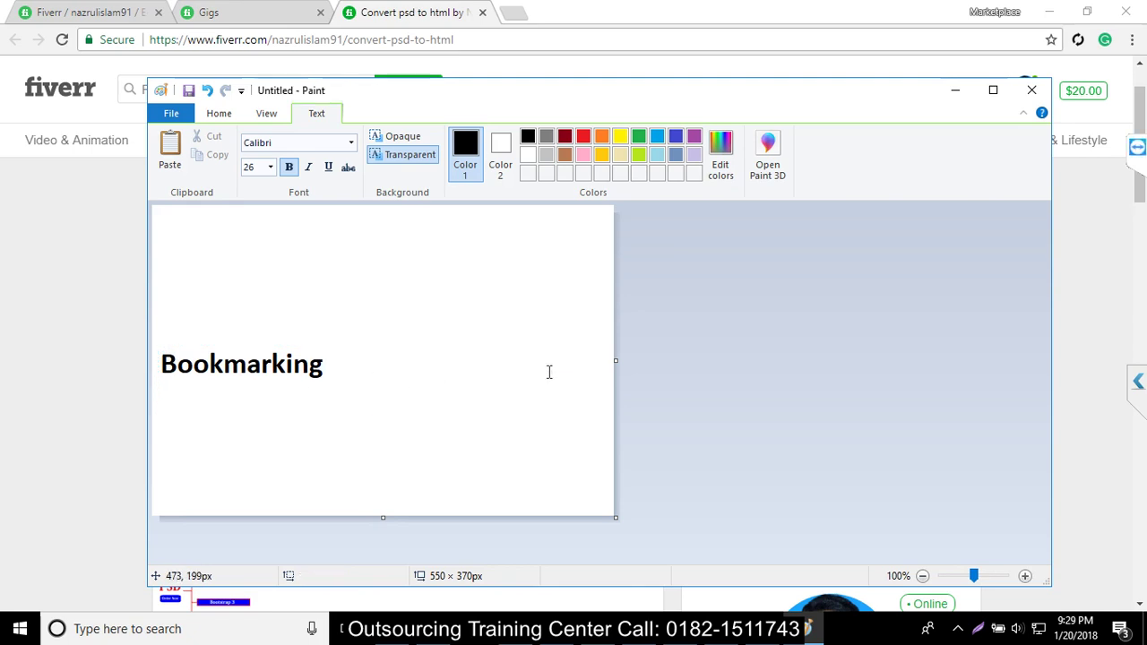
left_click(518, 137)
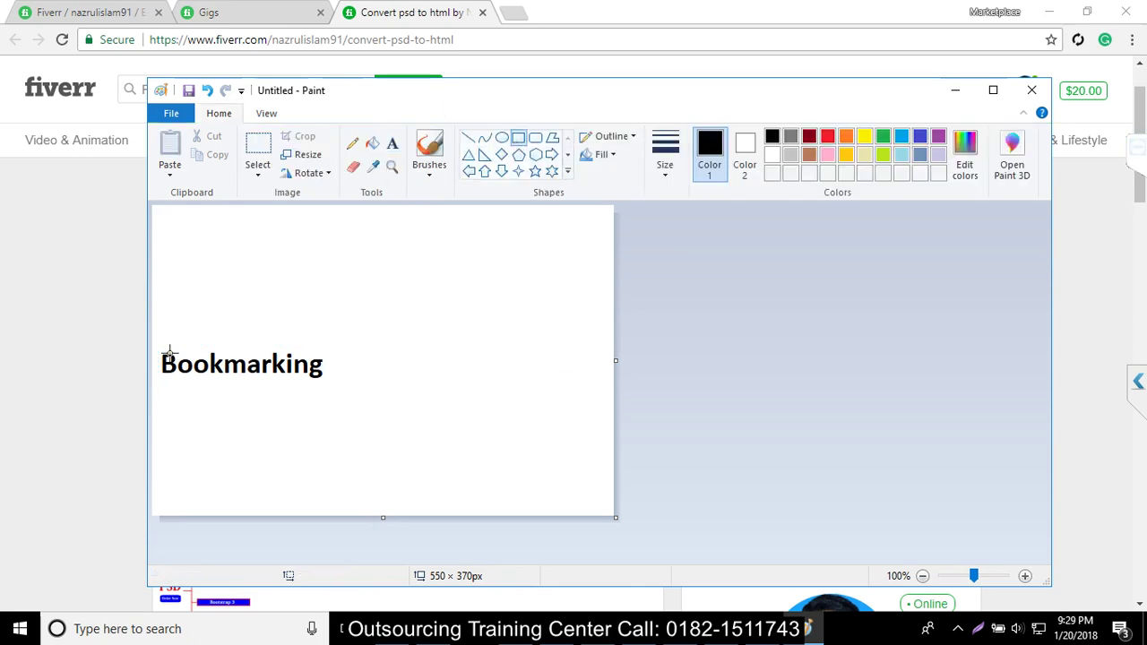
left_click(535, 137)
left_click_drag(154, 344, 333, 392)
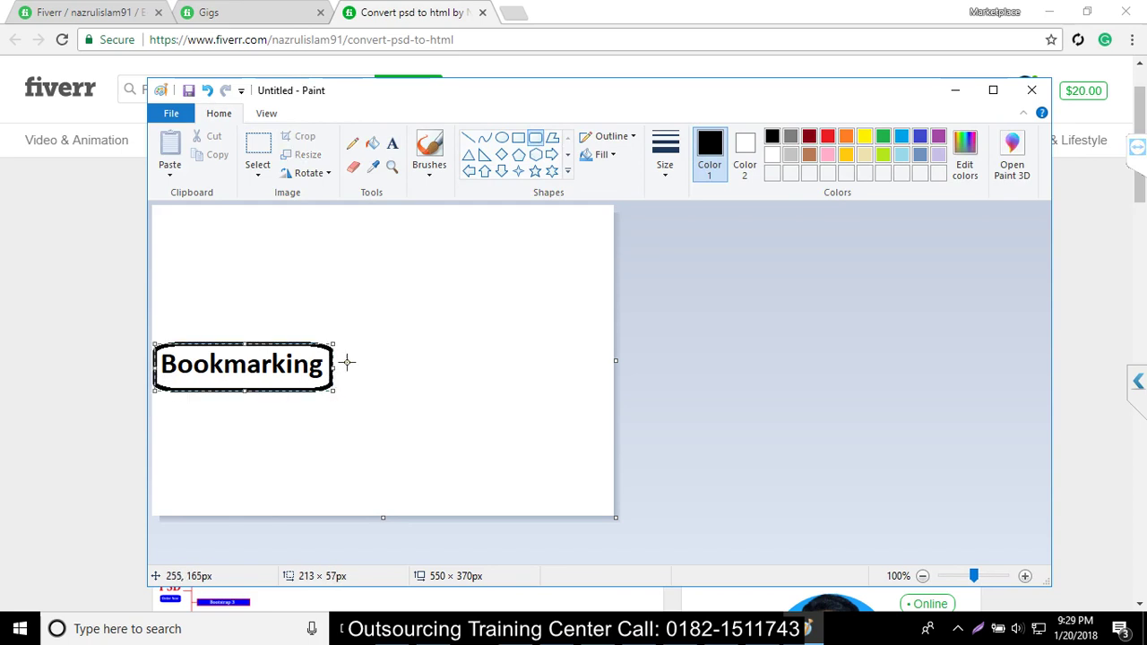
Step: Draw a vertical line about 297 px long just to the right of the Bookmarking box
left_click(468, 138)
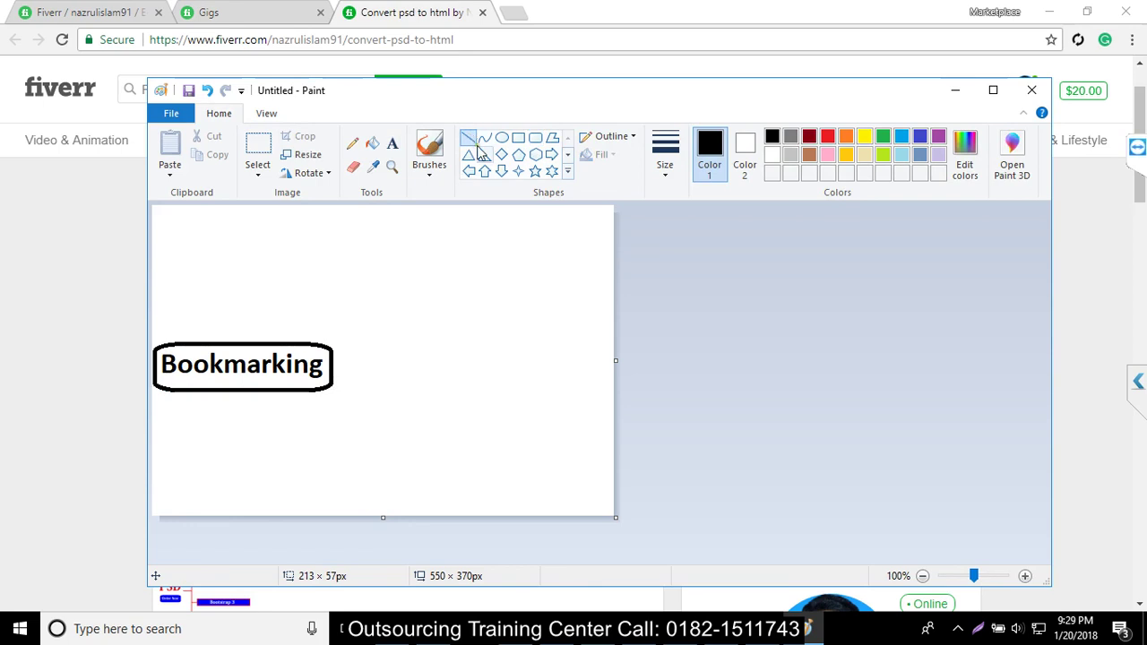
left_click_drag(356, 243, 355, 491)
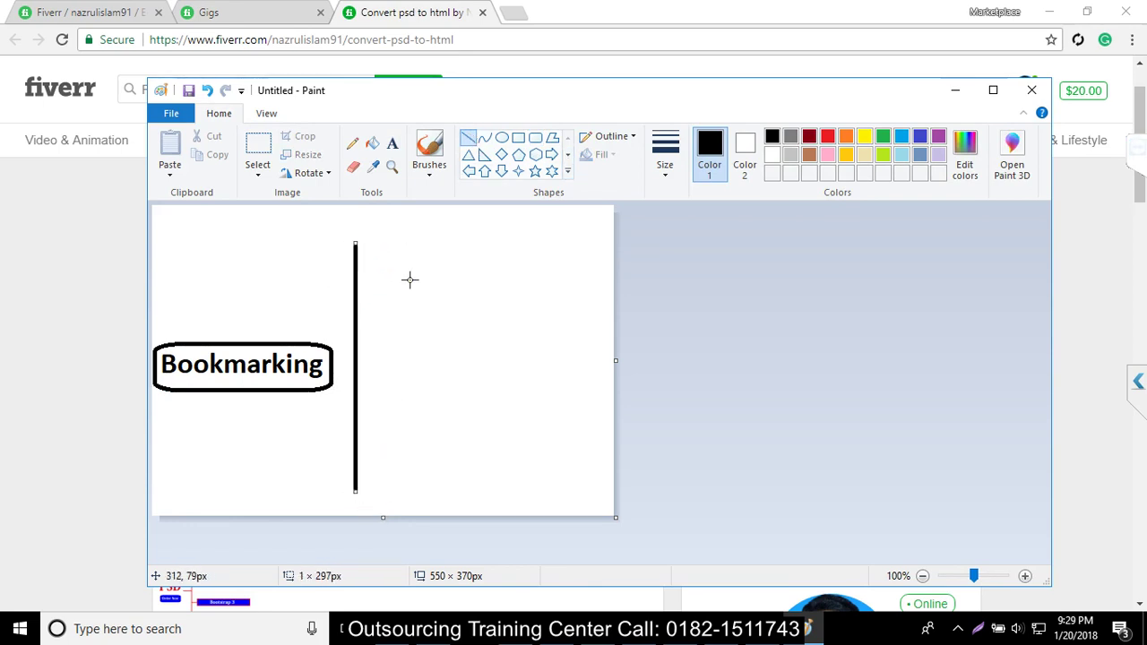
left_click(470, 171)
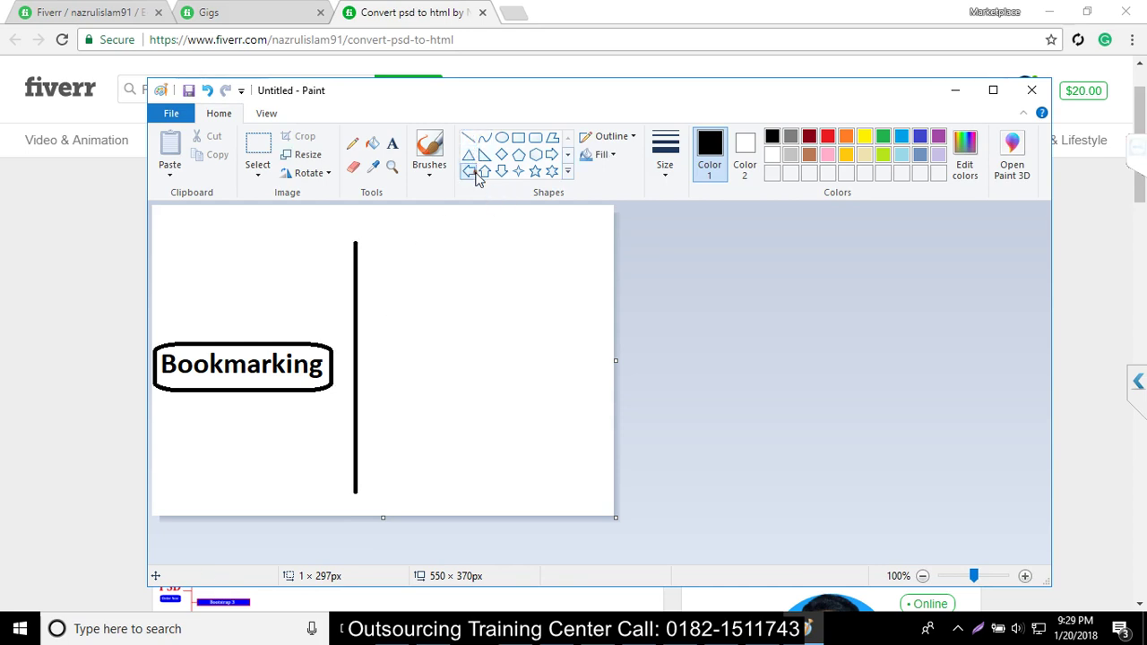
left_click_drag(332, 360, 352, 374)
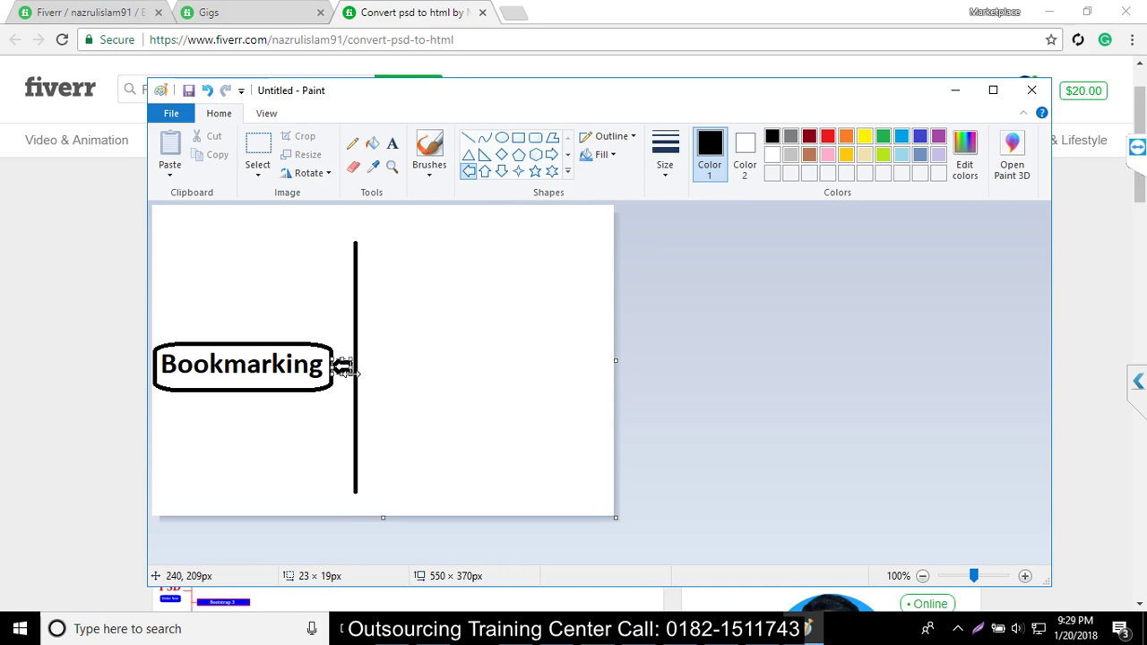
key("ctrl+z")
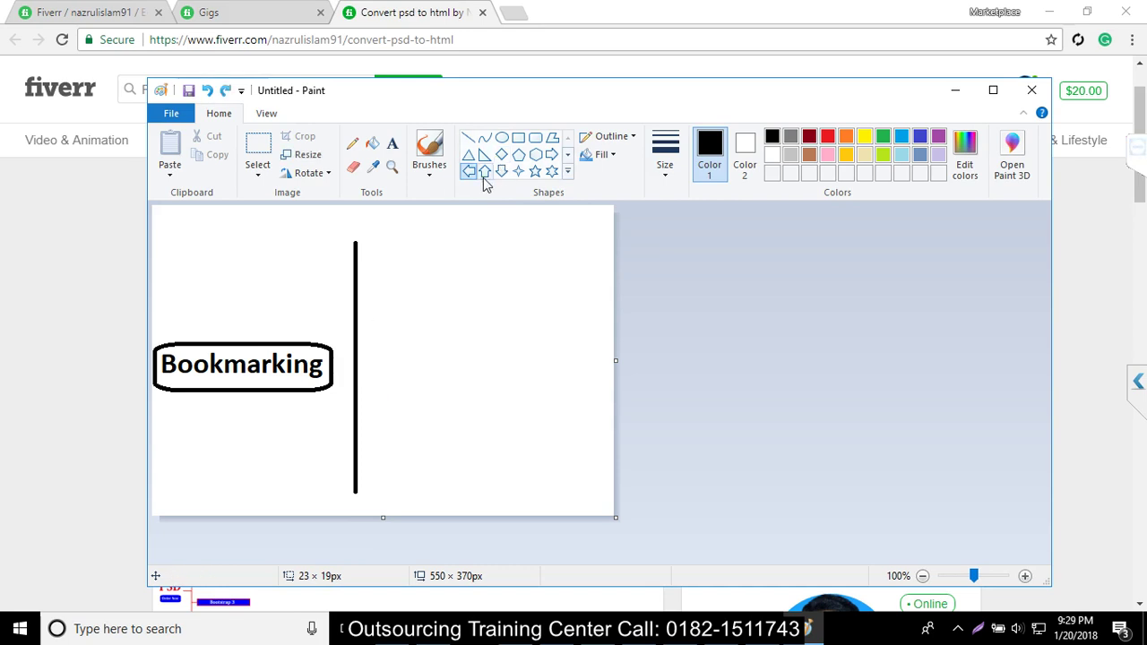
Step: Draw four horizontal branches about 70 px long off the vertical line's right side and a short line joining it to the Bookmarking box
left_click(467, 137)
left_click_drag(355, 244, 410, 242)
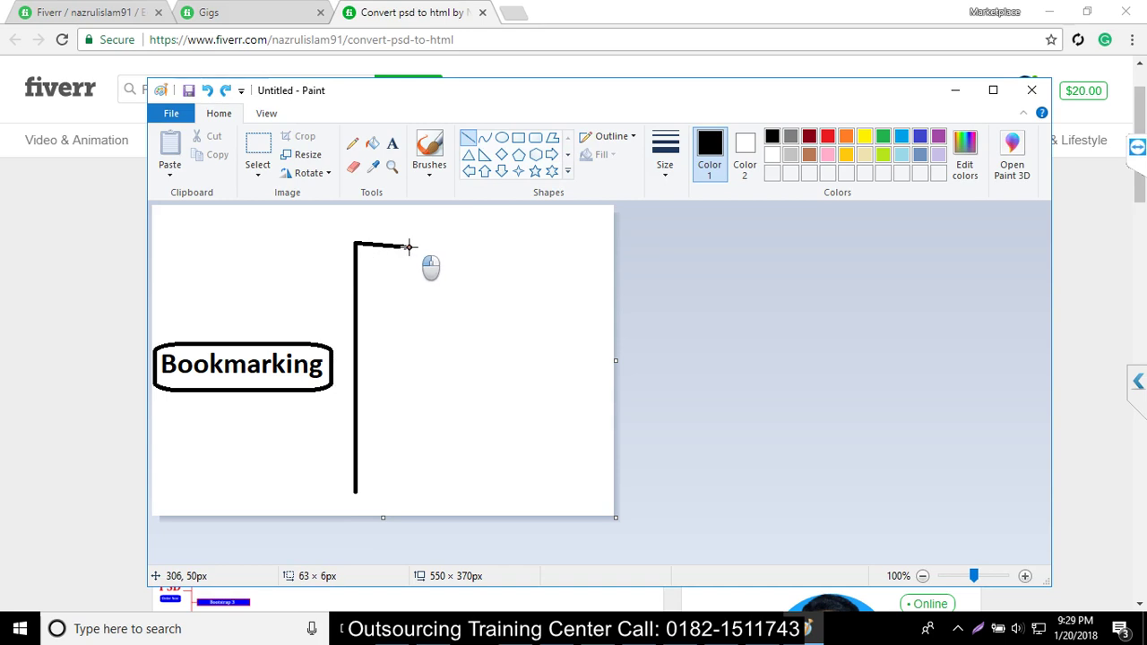
left_click_drag(357, 315, 416, 315)
left_click_drag(357, 412, 413, 412)
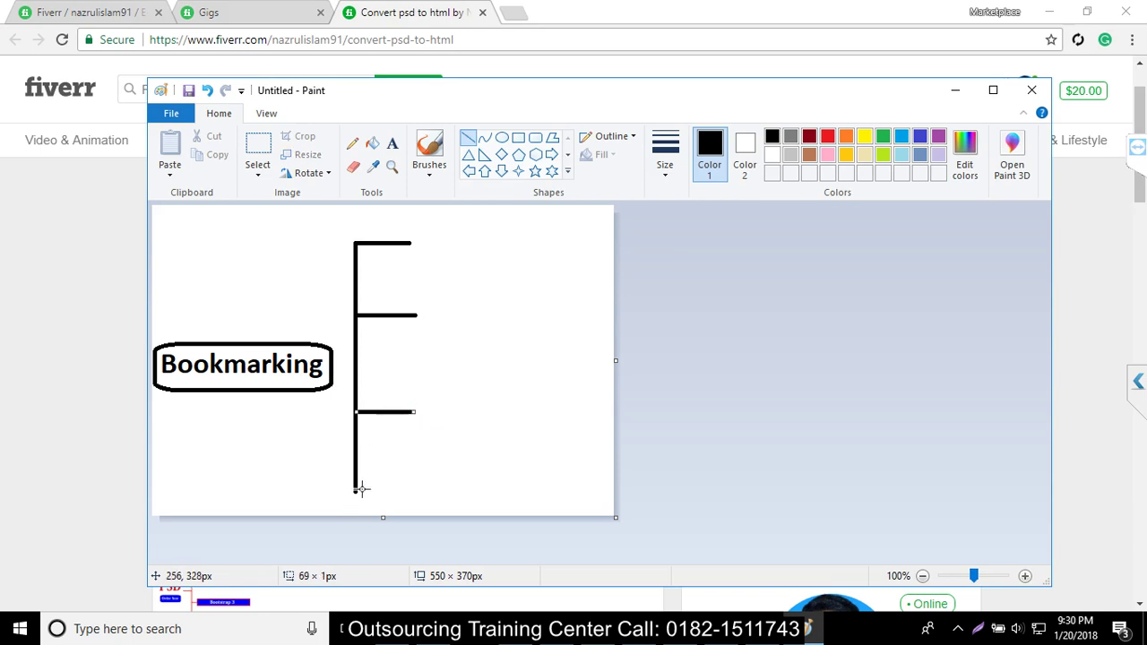
left_click_drag(356, 488, 414, 488)
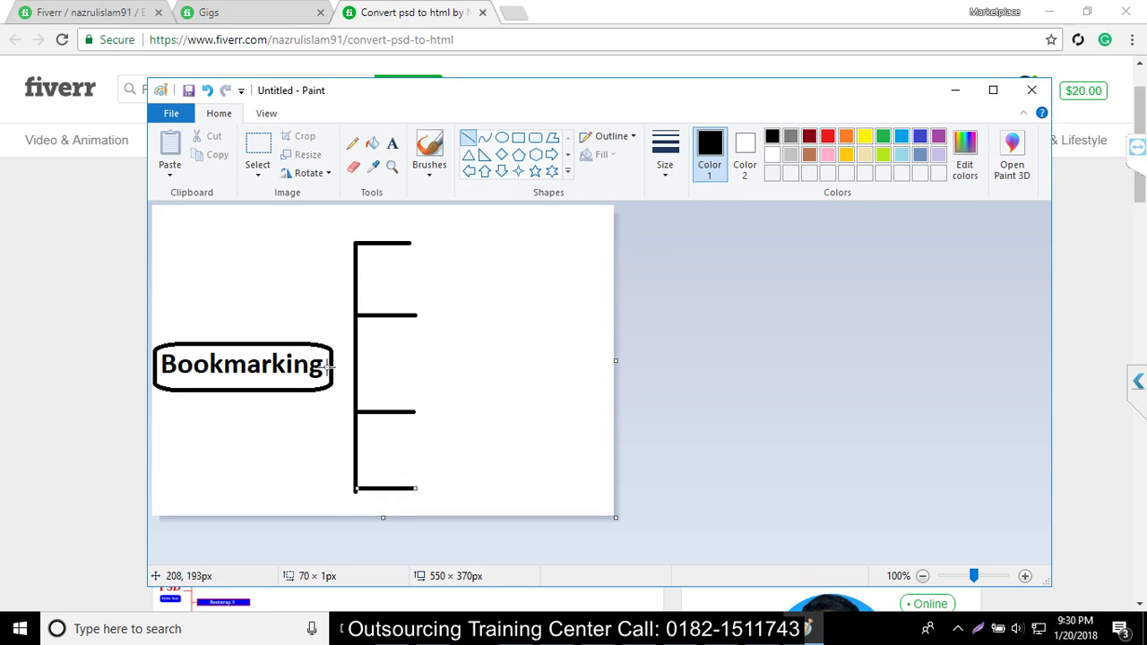
left_click_drag(331, 366, 356, 366)
Step: Draw a rounded rectangle about 238 × 58 px and nudge it onto the end of the top branch
left_click(535, 138)
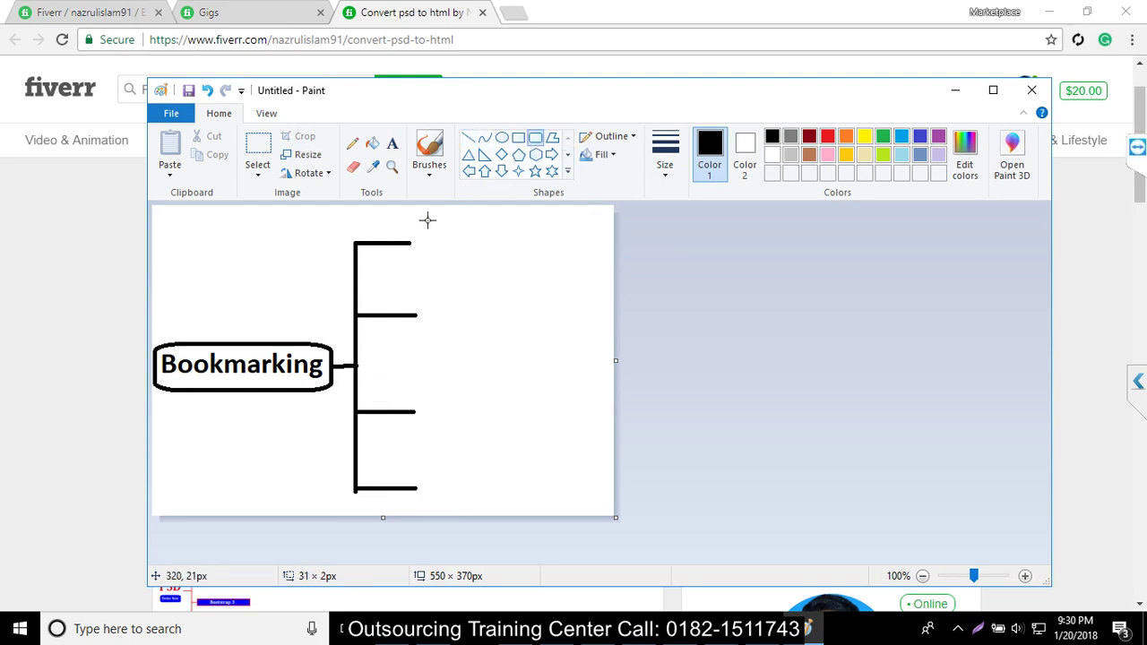
left_click_drag(403, 214, 599, 262)
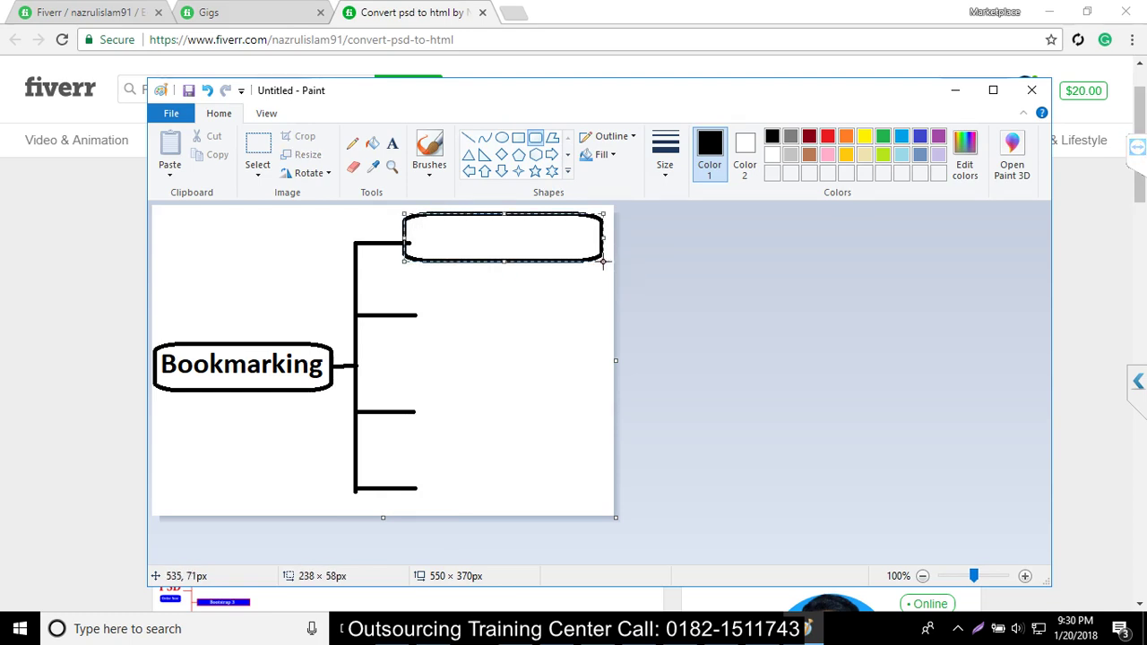
left_click_drag(475, 236, 480, 236)
key("Down")
key("Down")
key("Down")
key("Down")
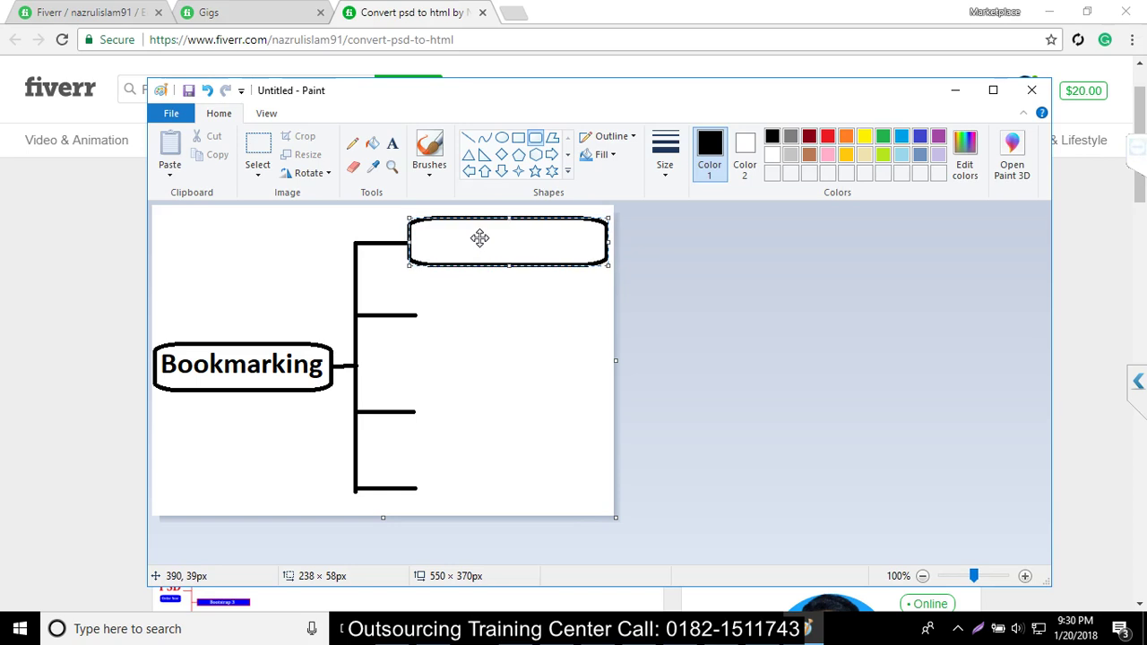
Step: Draw a rounded rectangle at the end of each of the three lower branches, the uppermost about 228 × 47 px
left_click_drag(415, 295, 608, 334)
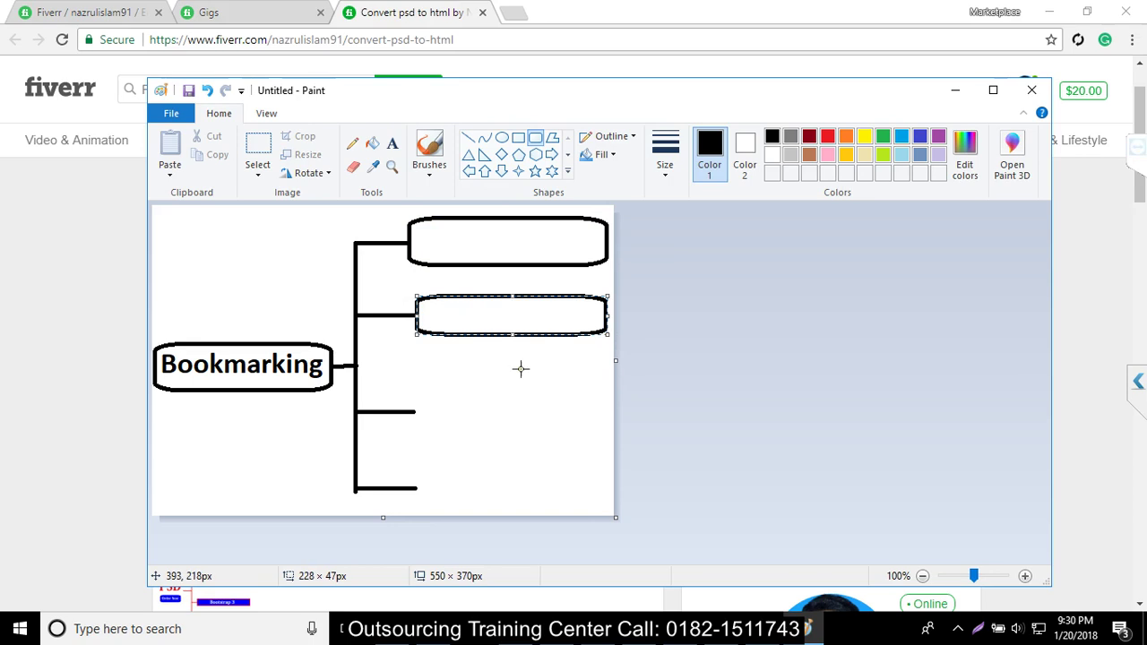
mouse_move(409, 385)
left_mouse_down()
mouse_move(421, 401)
mouse_move(599, 429)
left_mouse_up()
left_click_drag(413, 463, 609, 510)
Step: Label the top branch box "fddfsdaf" and the second box "dfdsf", shifting each text toward the middle of its box
left_click(392, 143)
left_click(478, 243)
type("fddfsdaf")
left_click_drag(480, 221, 447, 224)
left_click(455, 314)
left_click(455, 314)
type("dfdsf")
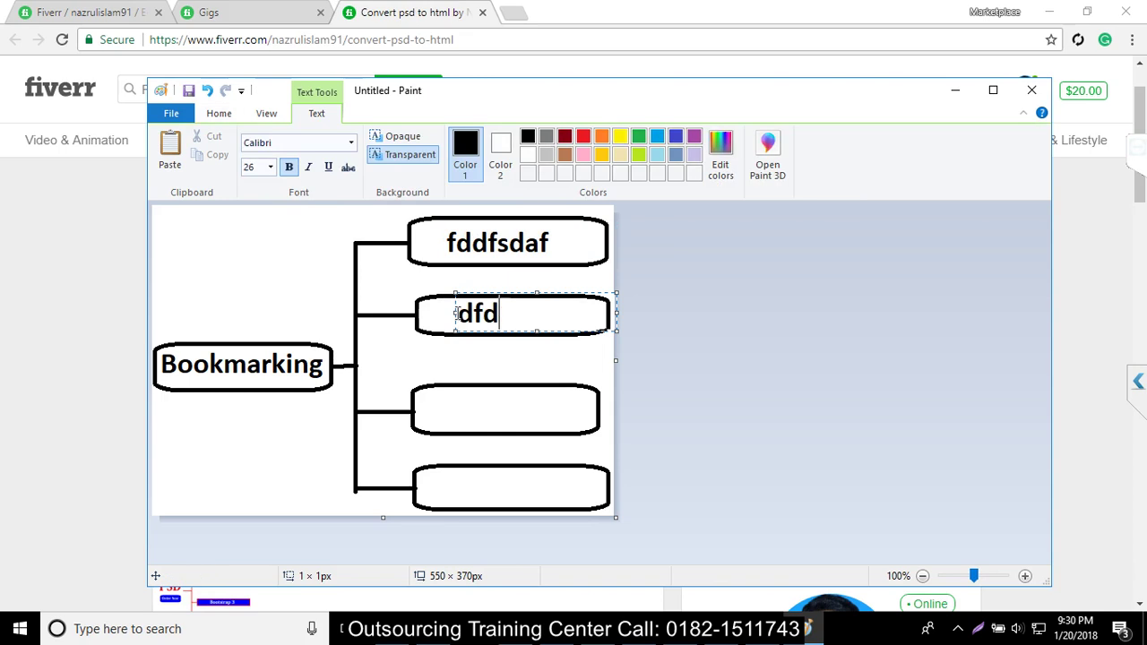
left_click_drag(474, 310, 455, 310)
Step: Label the third branch box "dfsdafds" and the lowest branch box "fsdafsd"
left_click(461, 397)
left_click(440, 415)
type("dfsdafds")
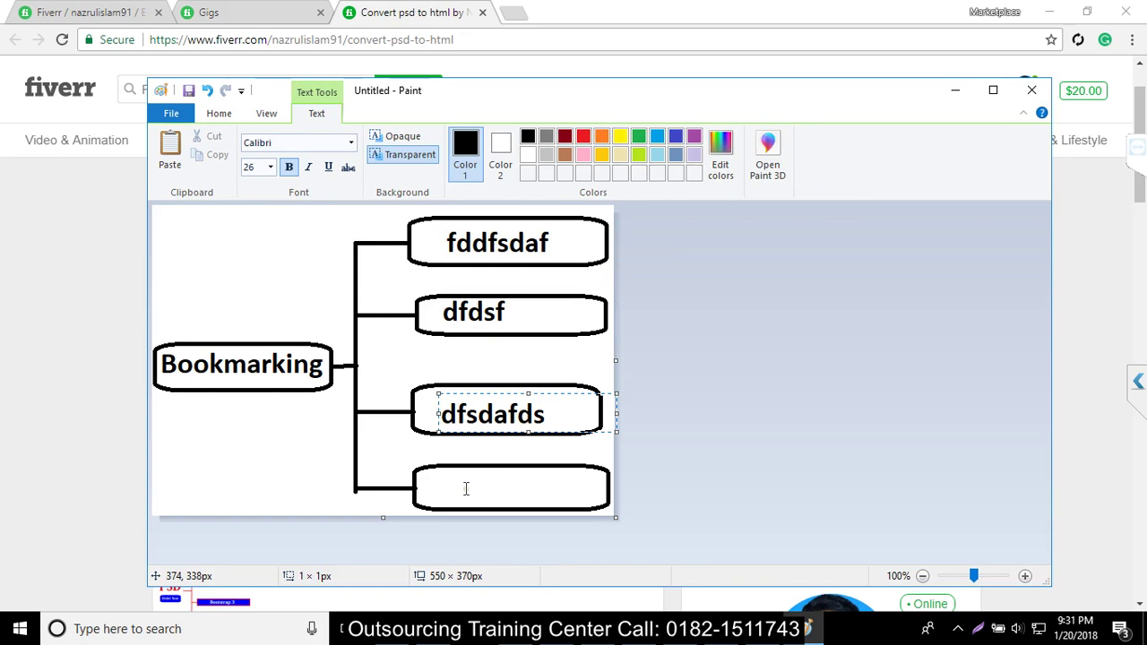
left_click(493, 495)
left_click(452, 489)
type("fsdafsd")
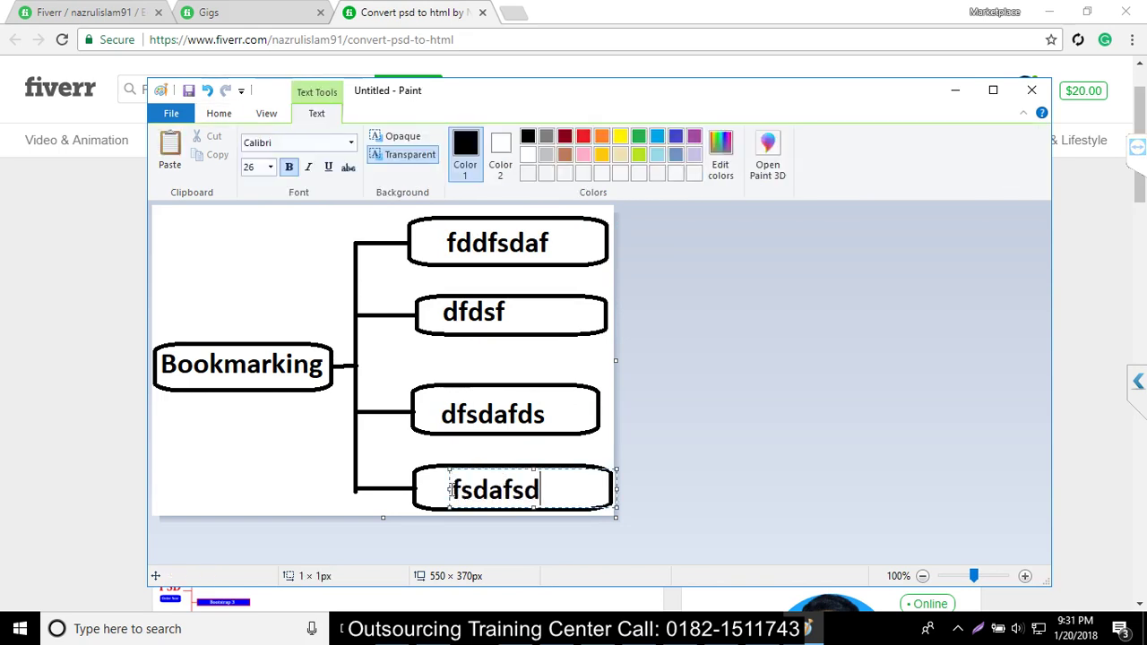
Step: Add the text "100fmfkg" above the Bookmarking box and "sdd[fpsdk" below it
left_click(190, 239)
left_click(191, 238)
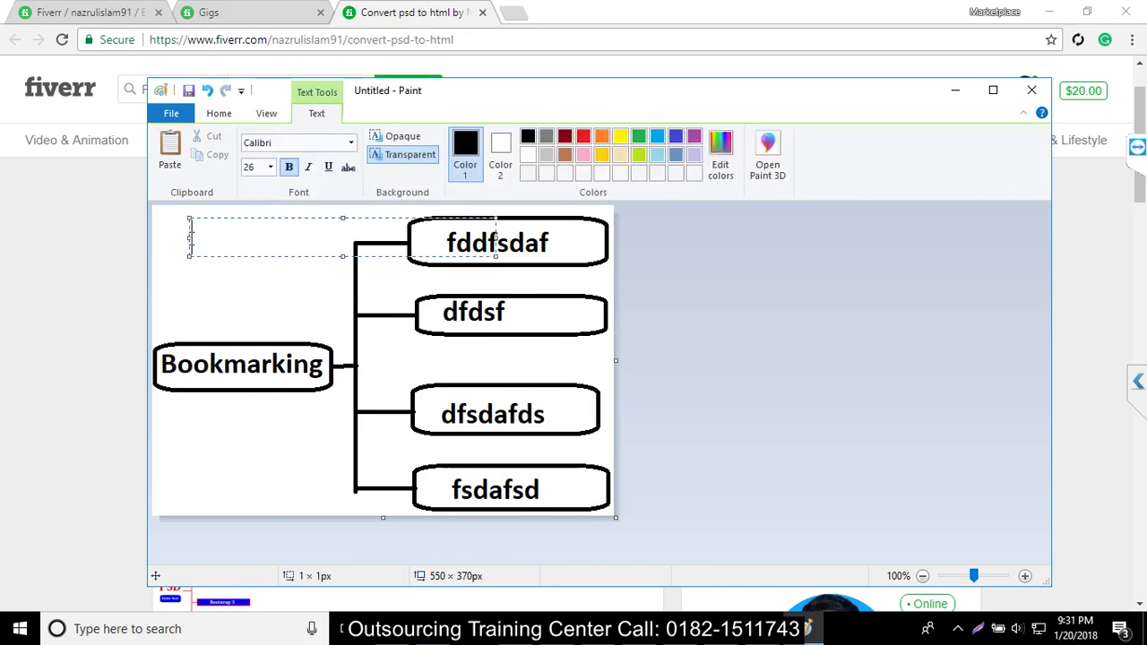
type("100")
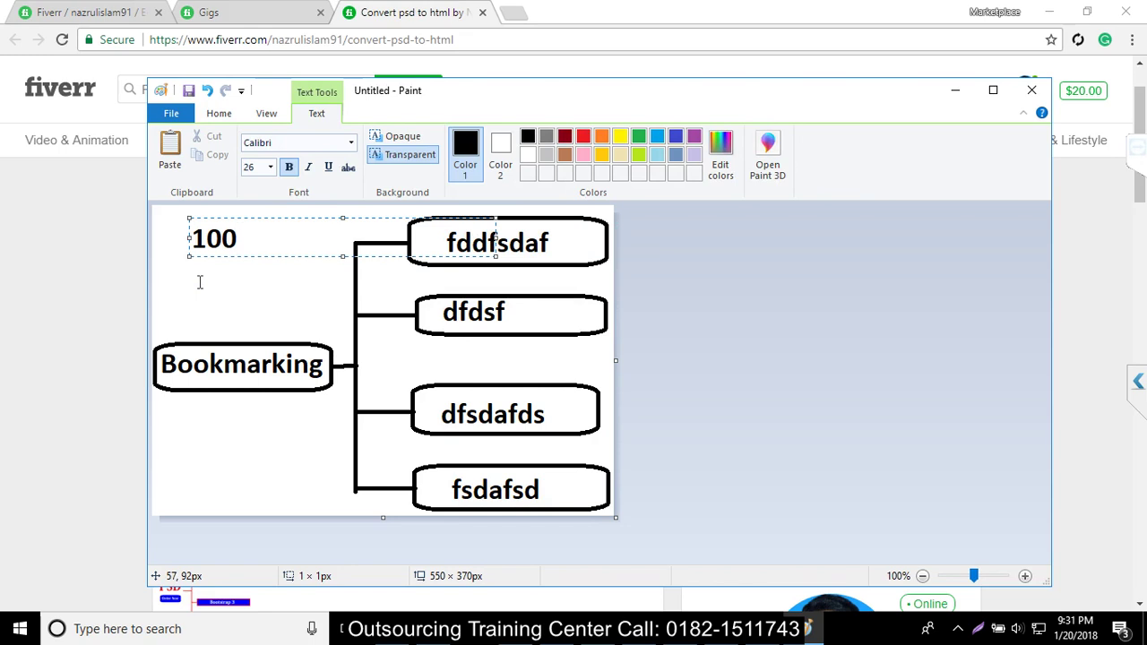
type("fmfkg")
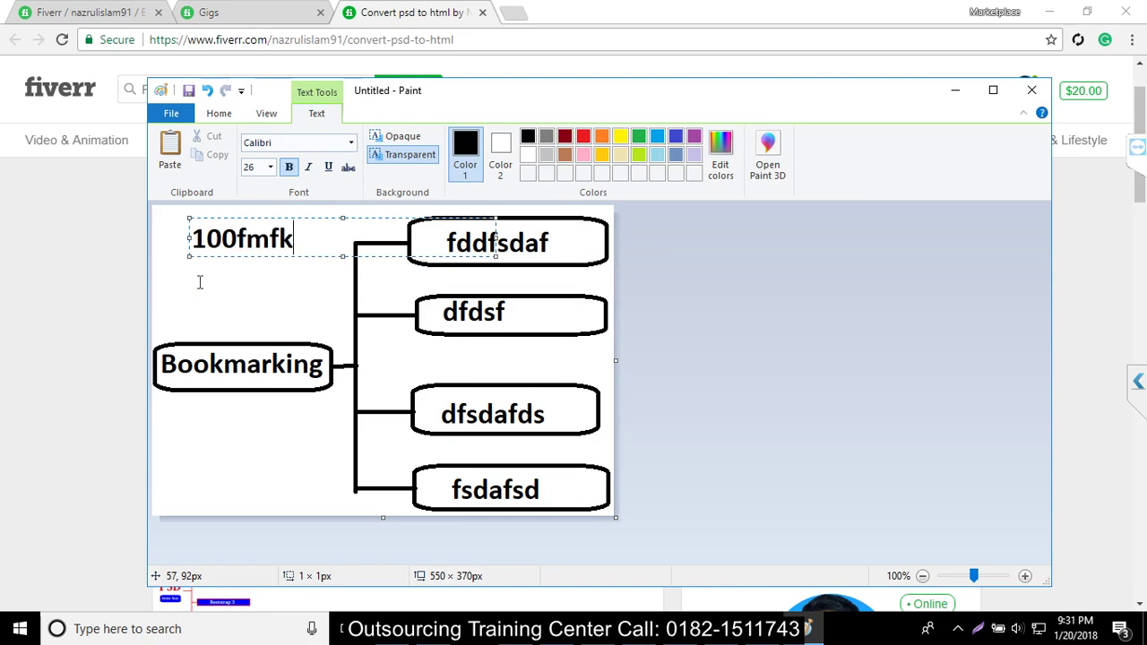
left_click(163, 478)
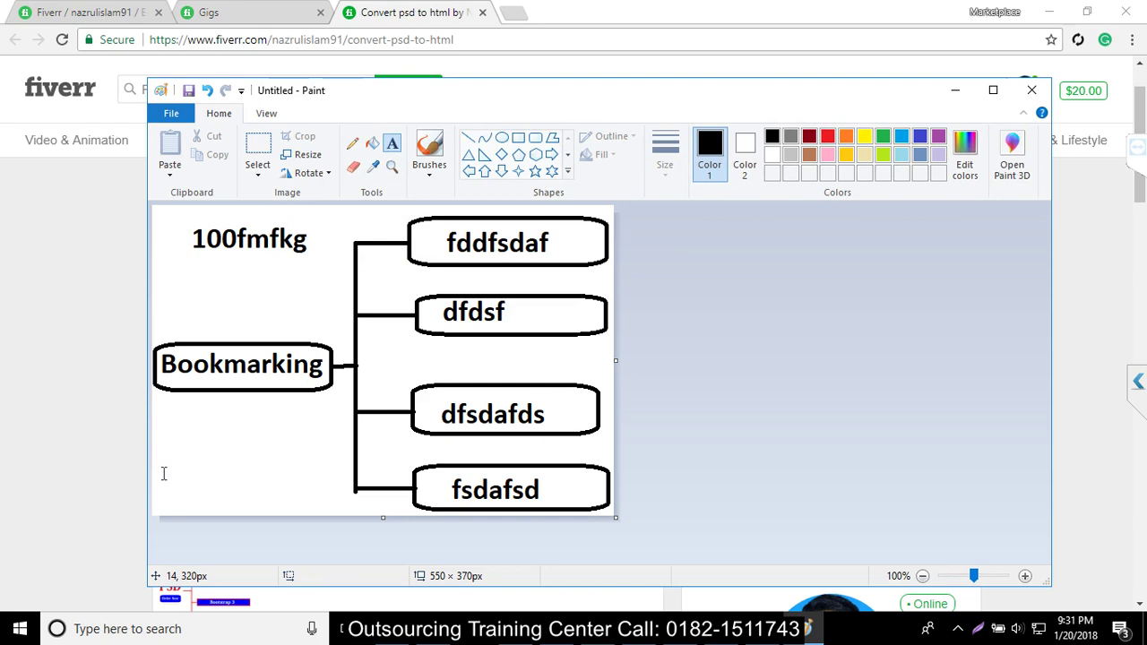
left_click(162, 470)
type("sdd[fpsdk")
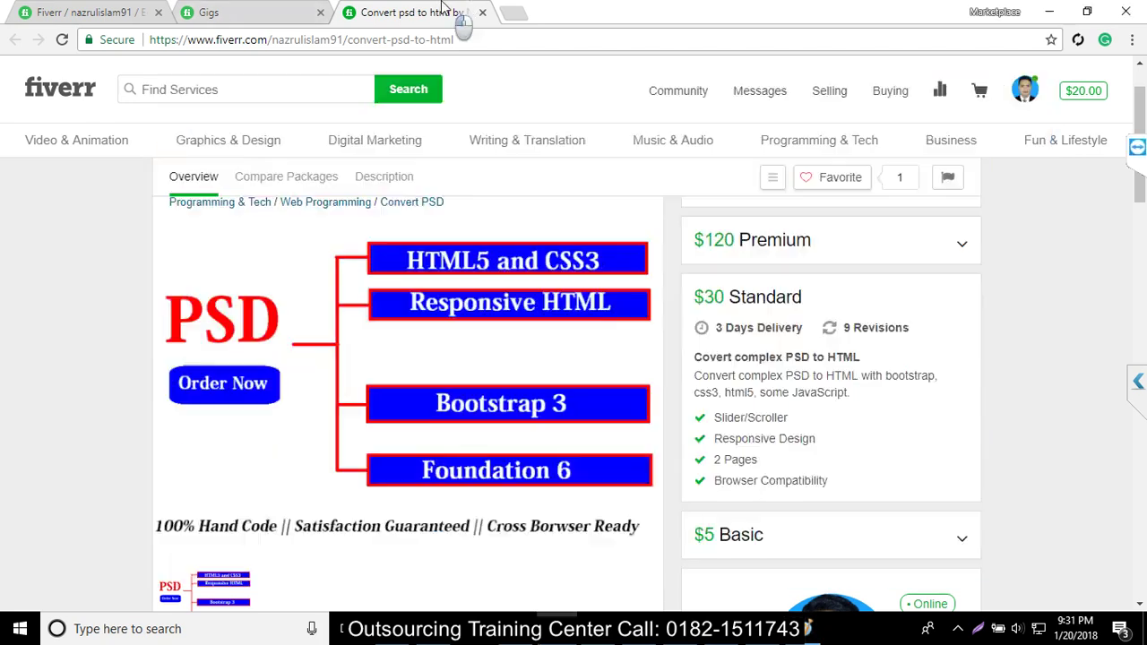
Step: Switch to the browser and preview the "do any wordpress theme customization" gig from the gigs list
left_click(467, 10)
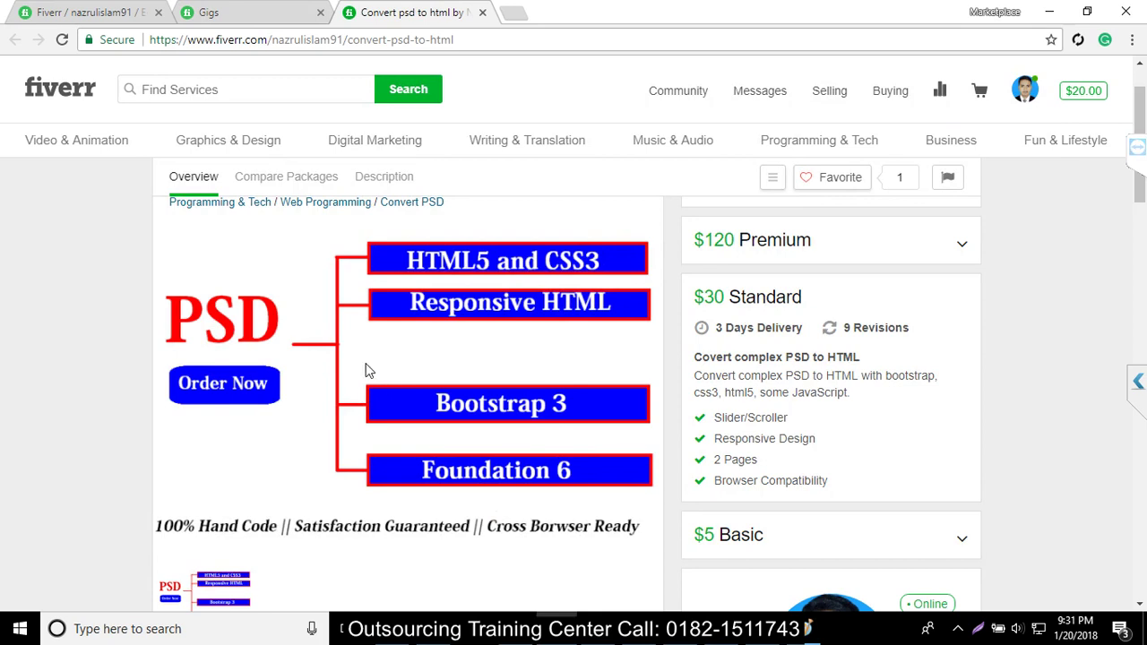
left_click(309, 11)
left_click(134, 243)
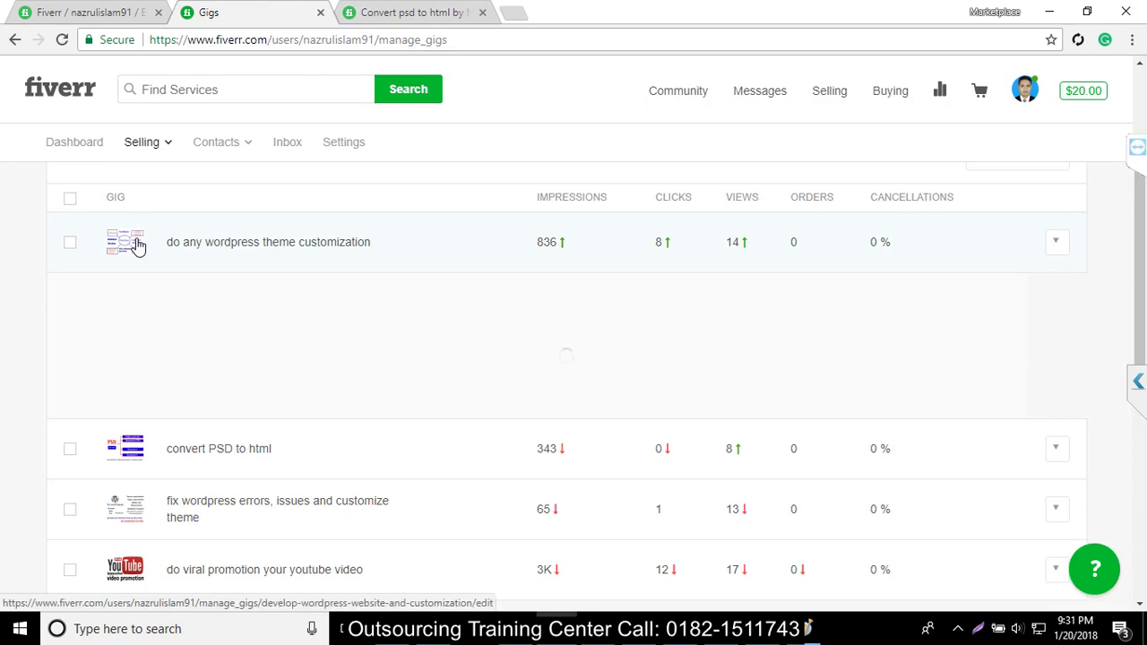
left_click(1057, 243)
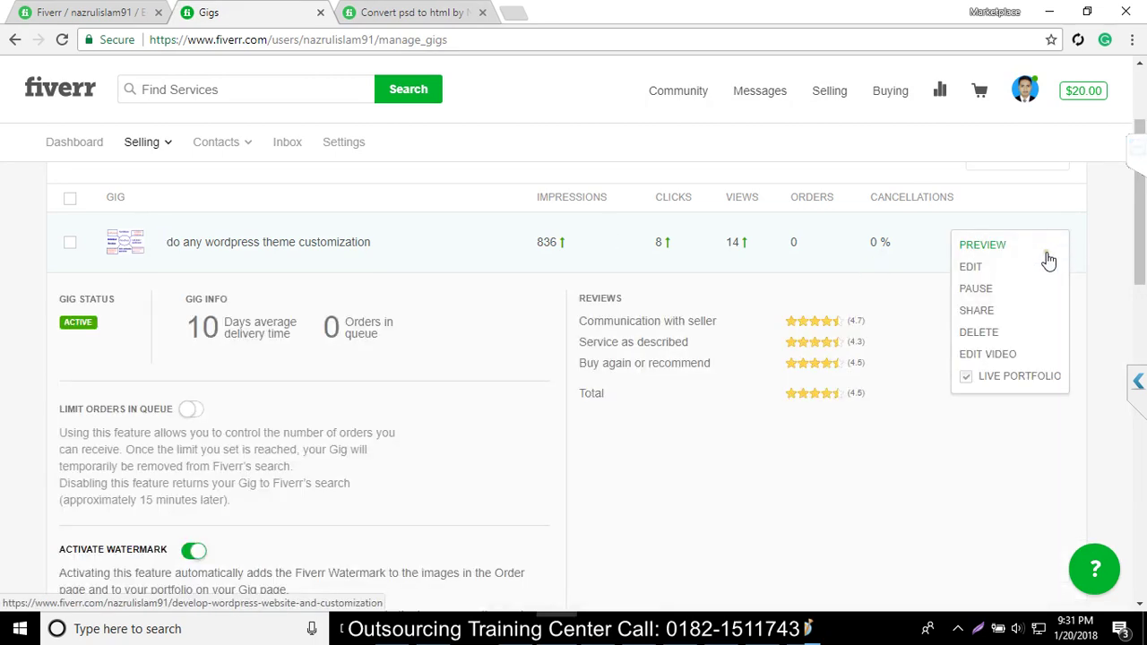
left_click(1006, 251)
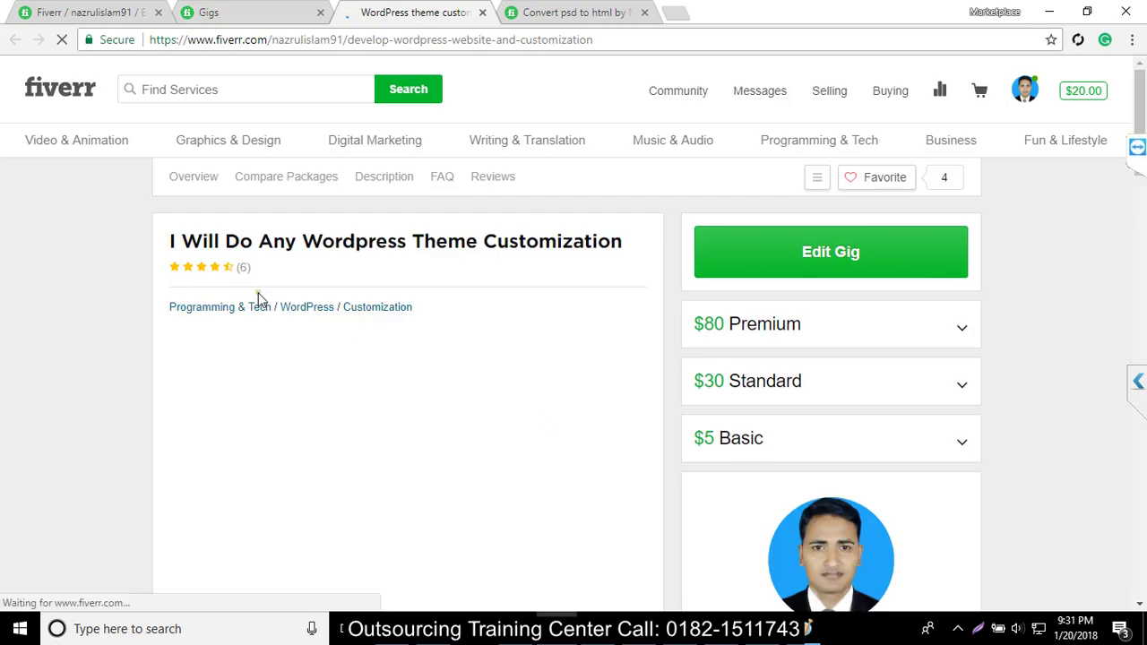
Step: Display the WordPress diagram in the gig's gallery and compare it with the Bookmarking drawing in Paint
scroll(256, 295, "down", 1)
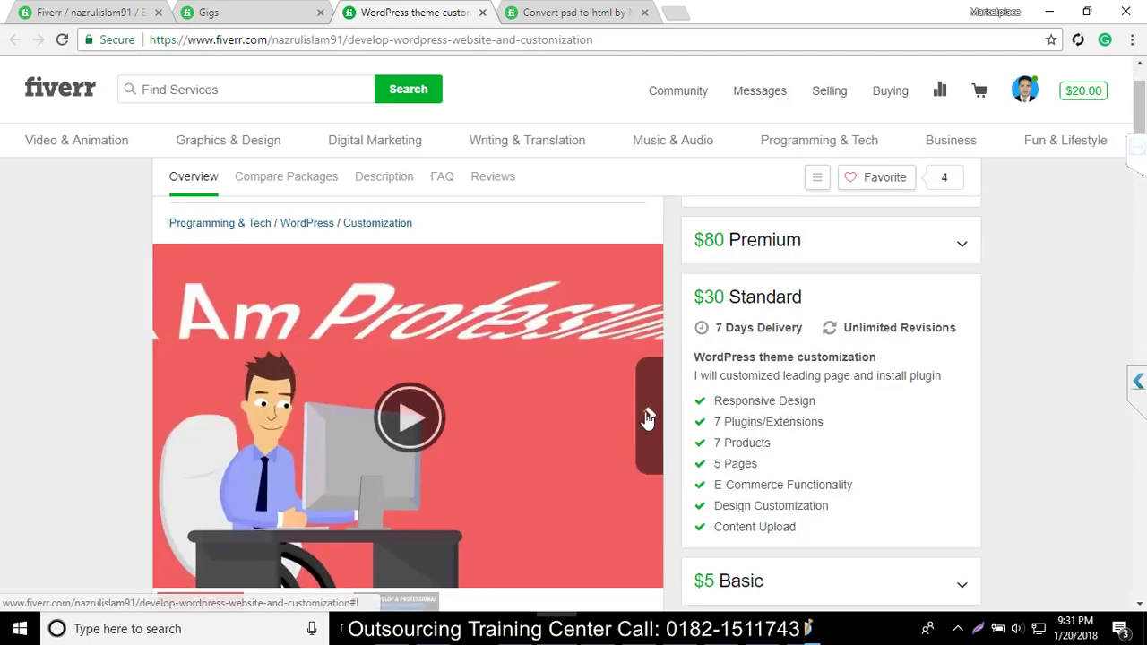
scroll(403, 436, "down", 2)
left_click(313, 457)
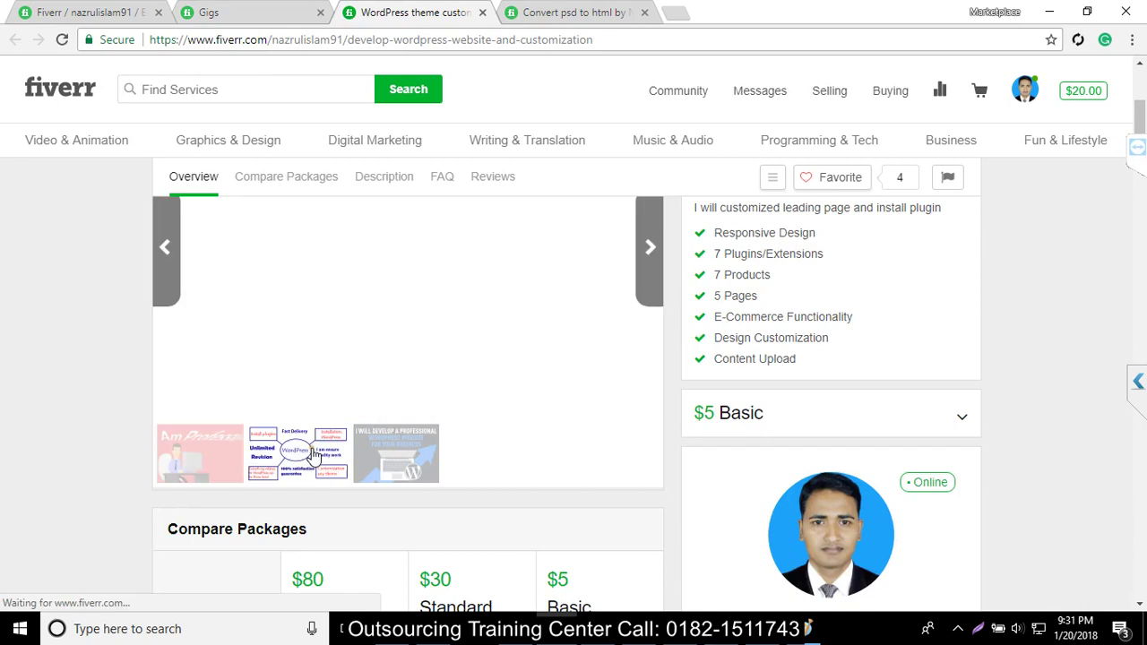
scroll(385, 285, "up", 2)
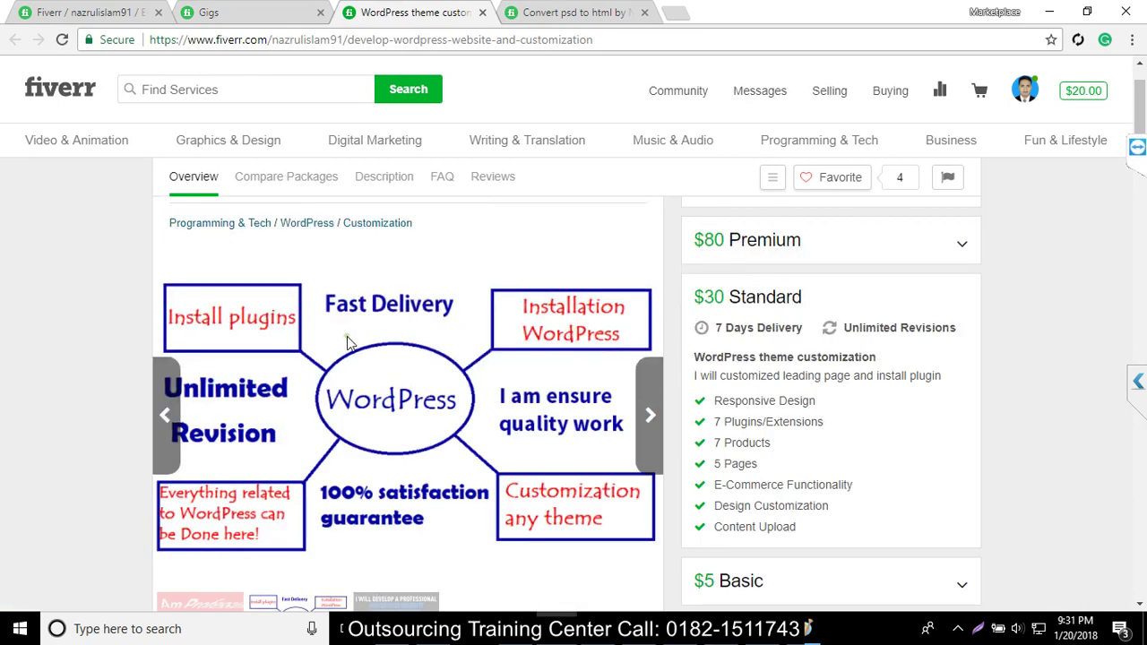
left_click(784, 628)
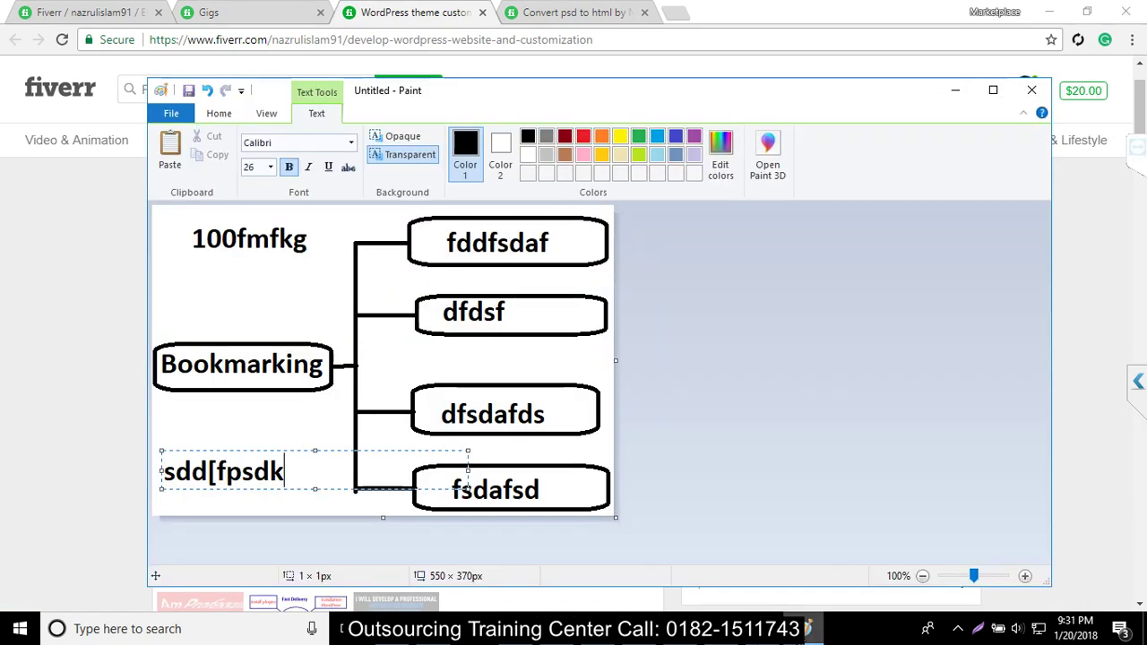
left_click(955, 89)
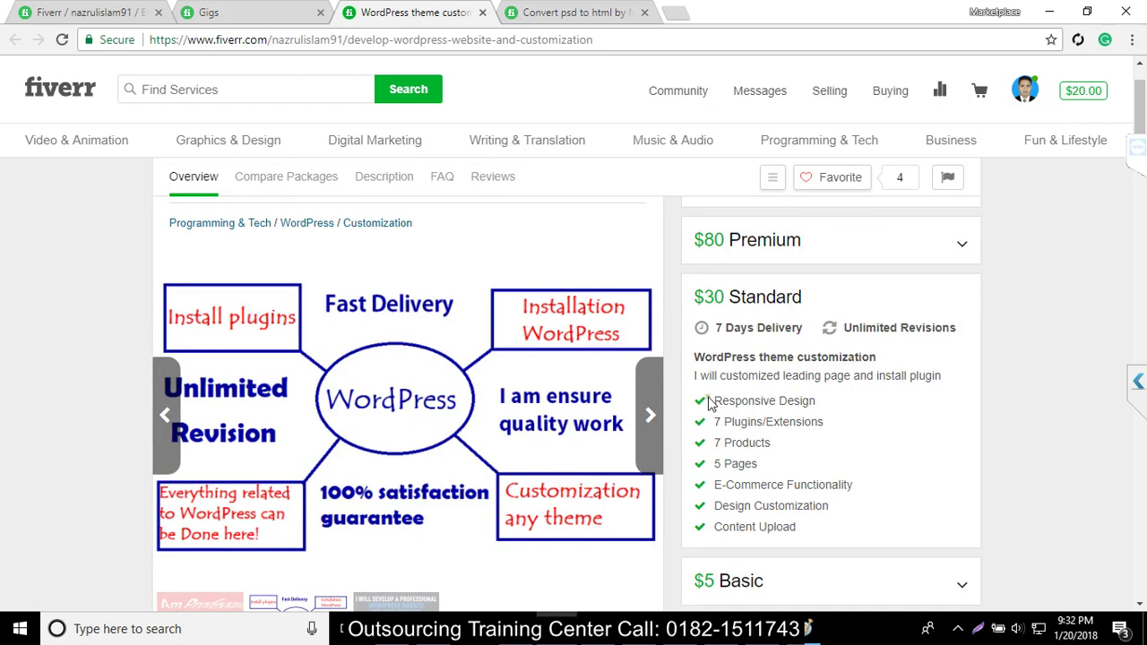
Step: View the gig gallery's laptop image, then return to the WordPress diagram and examine its layout
left_click(645, 417)
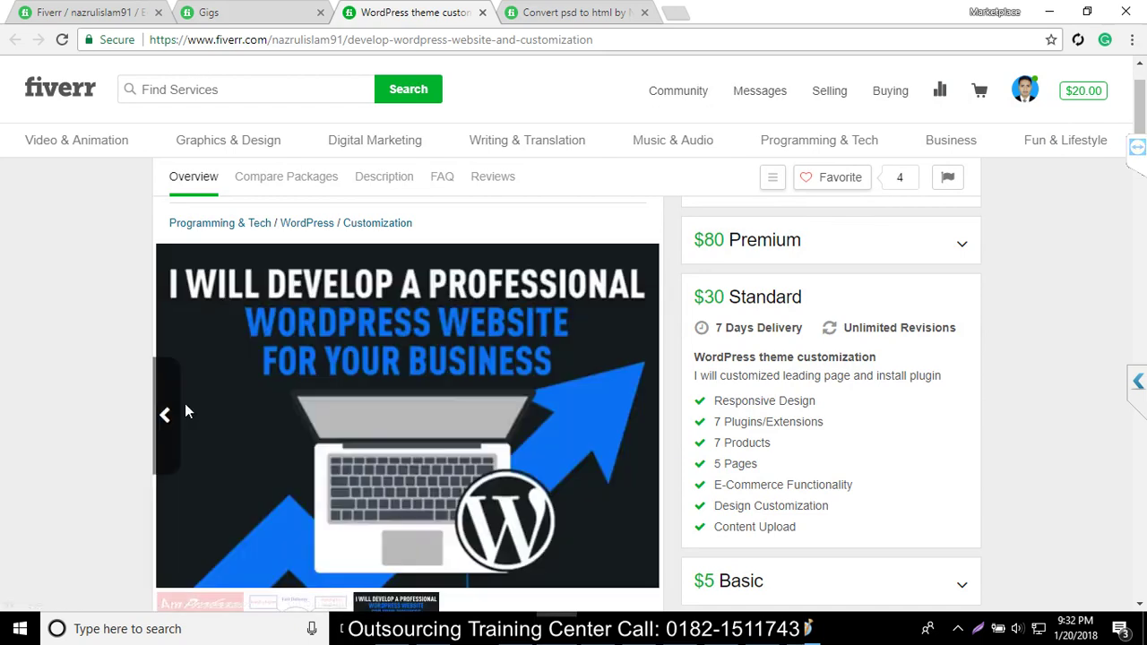
left_click(161, 413)
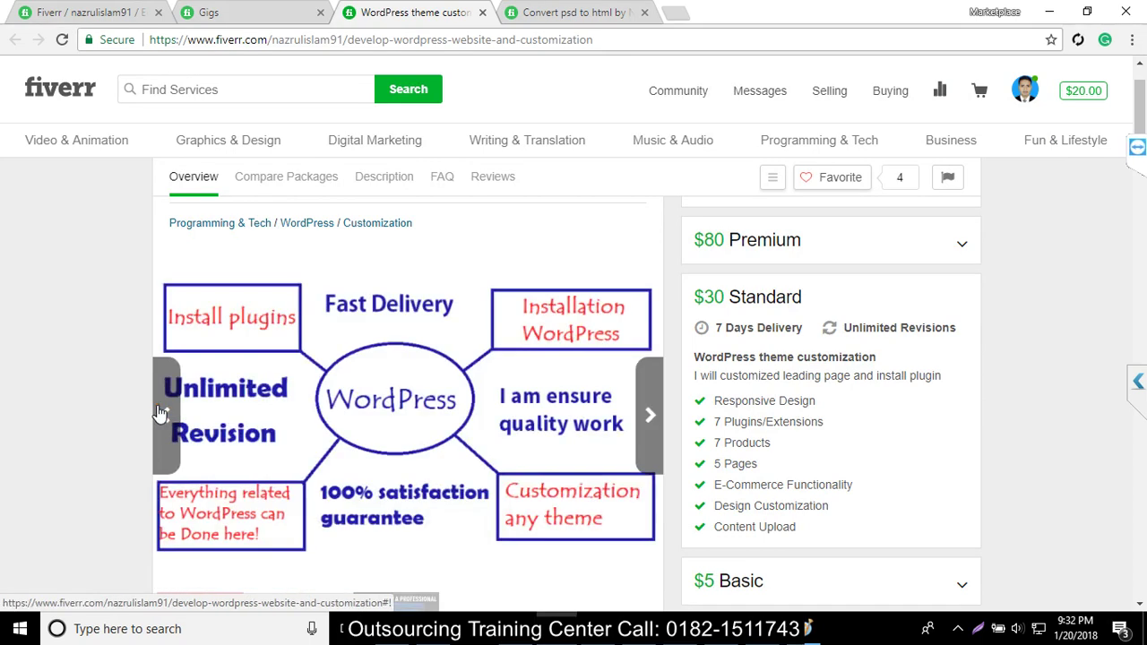
scroll(331, 408, "up", 1)
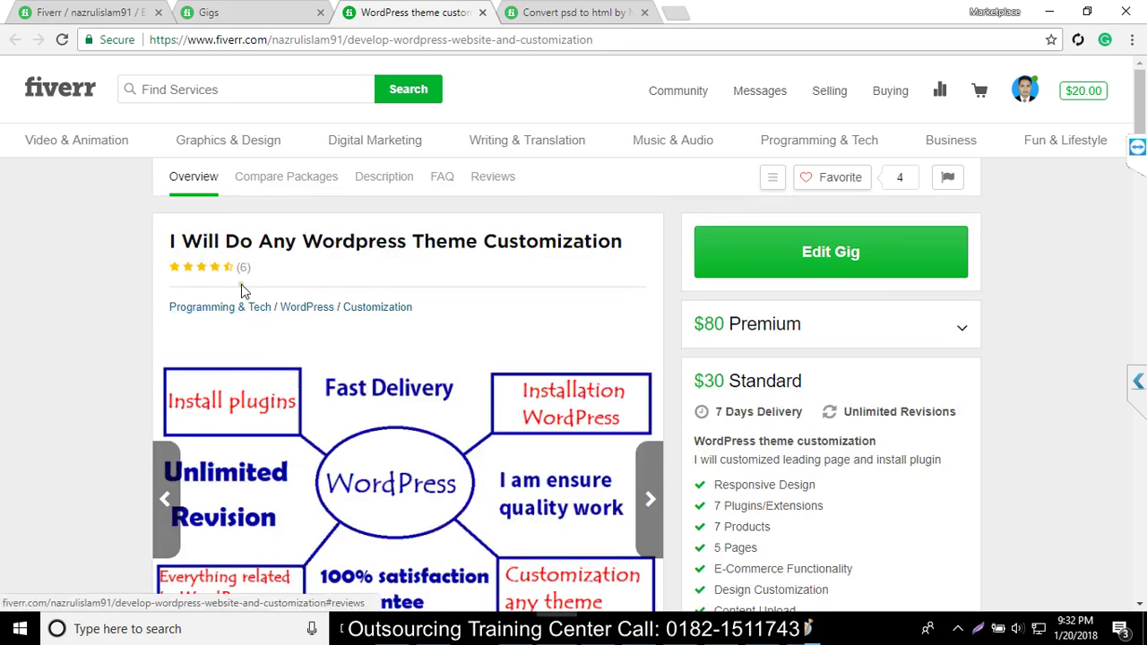
scroll(402, 330, "down", 3)
scroll(402, 330, "up", 1)
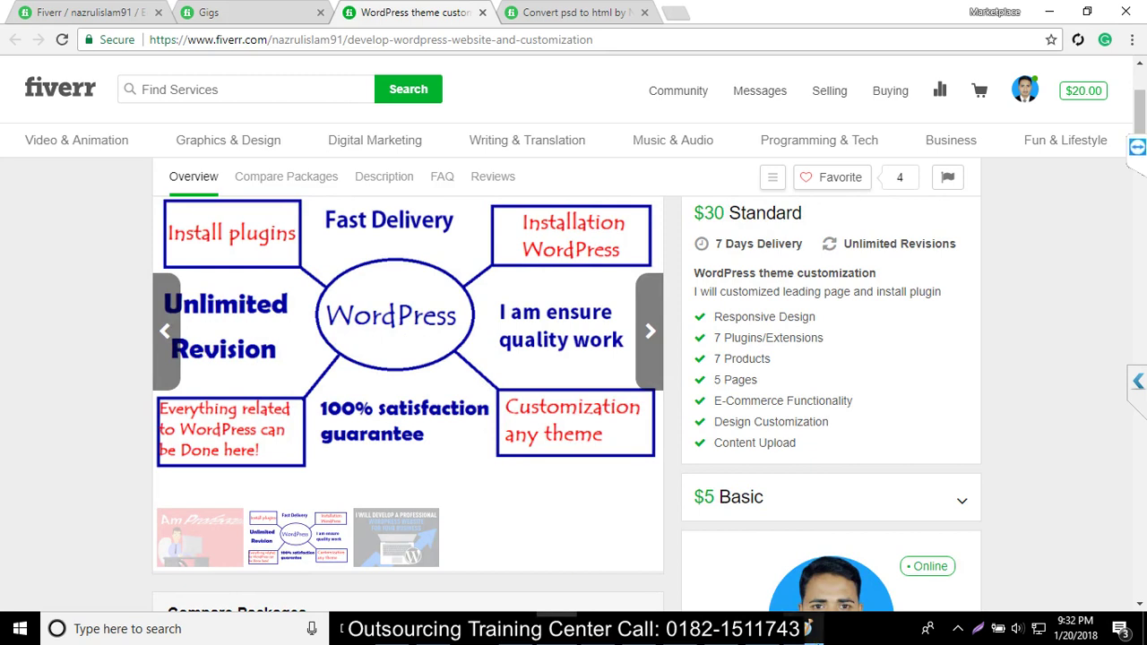
Step: Switch to Paint and close the Bookmarking drawing without saving it
left_click(556, 627)
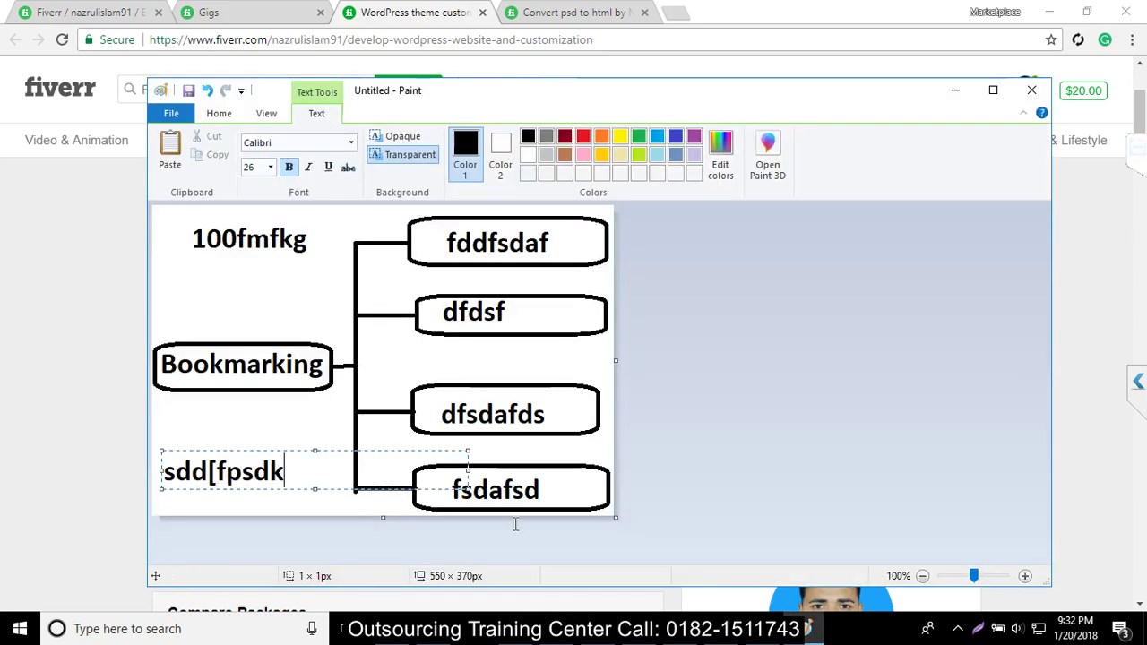
left_click(1032, 93)
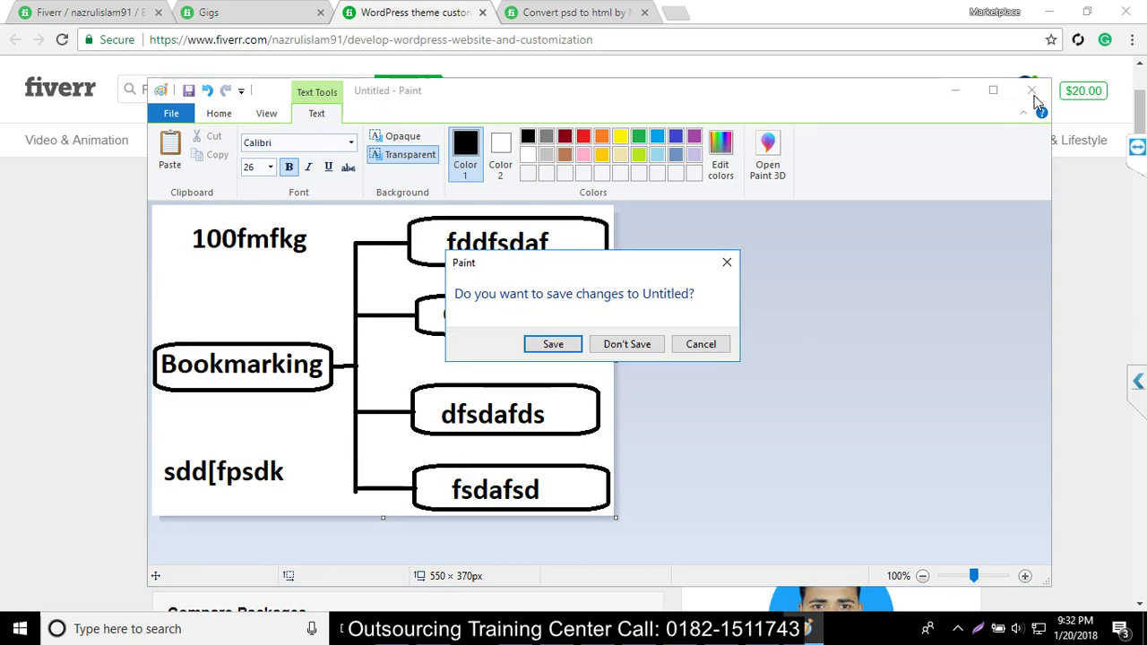
left_click(628, 344)
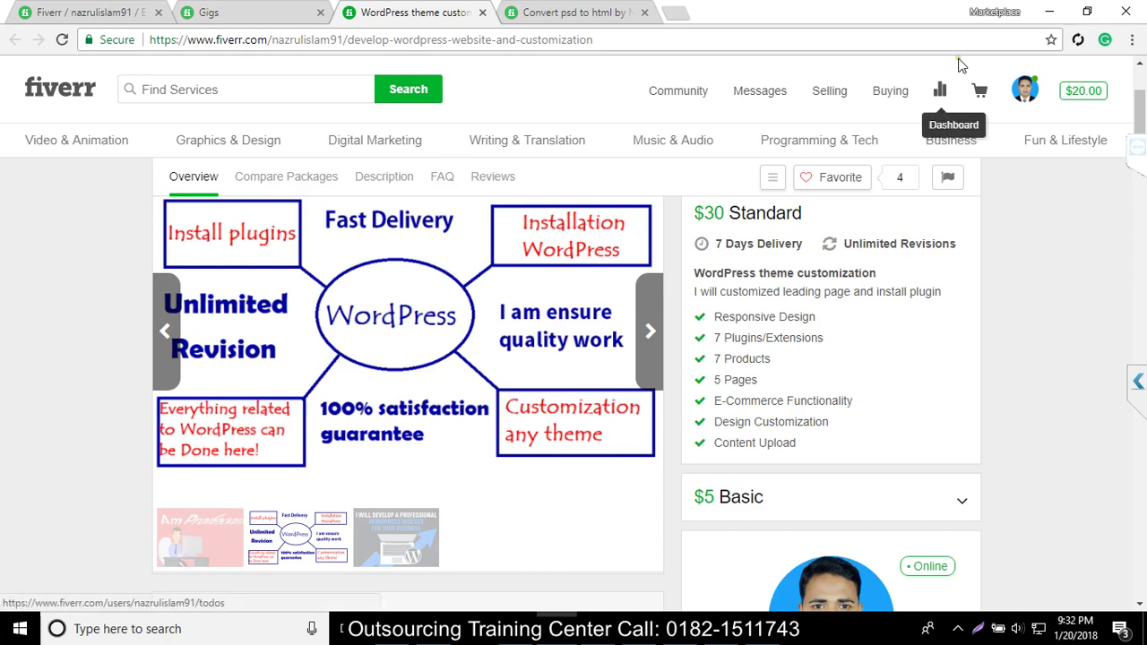
Step: Clear the desktop by minimizing the browser and the Documents window and closing the blank Notepad window
left_click(1046, 15)
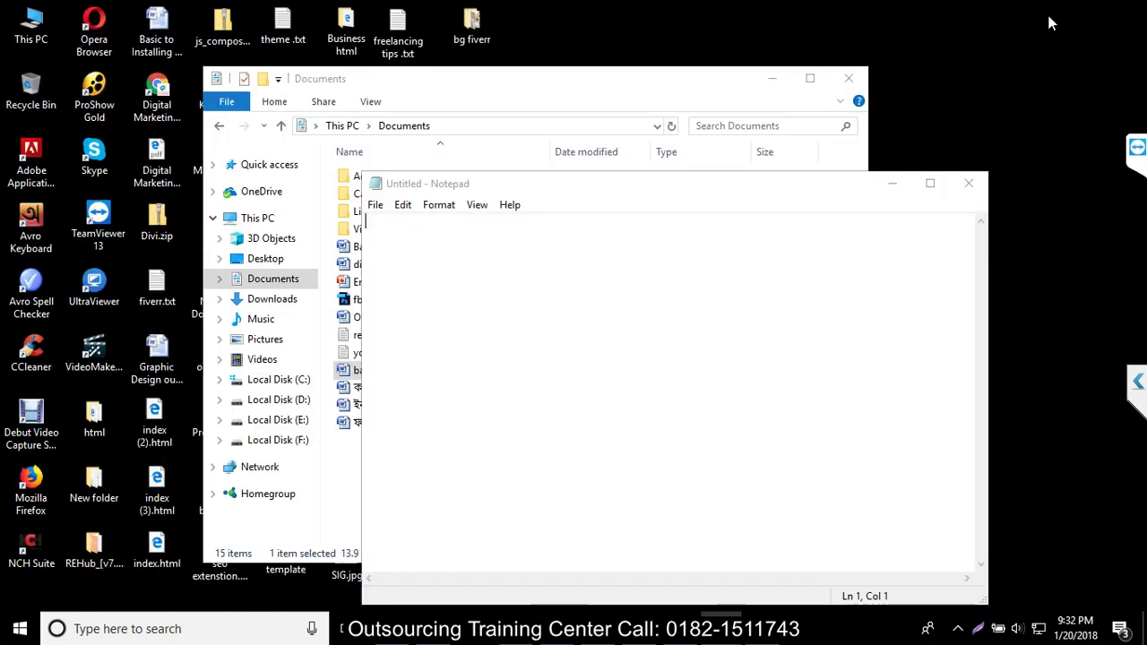
left_click(976, 188)
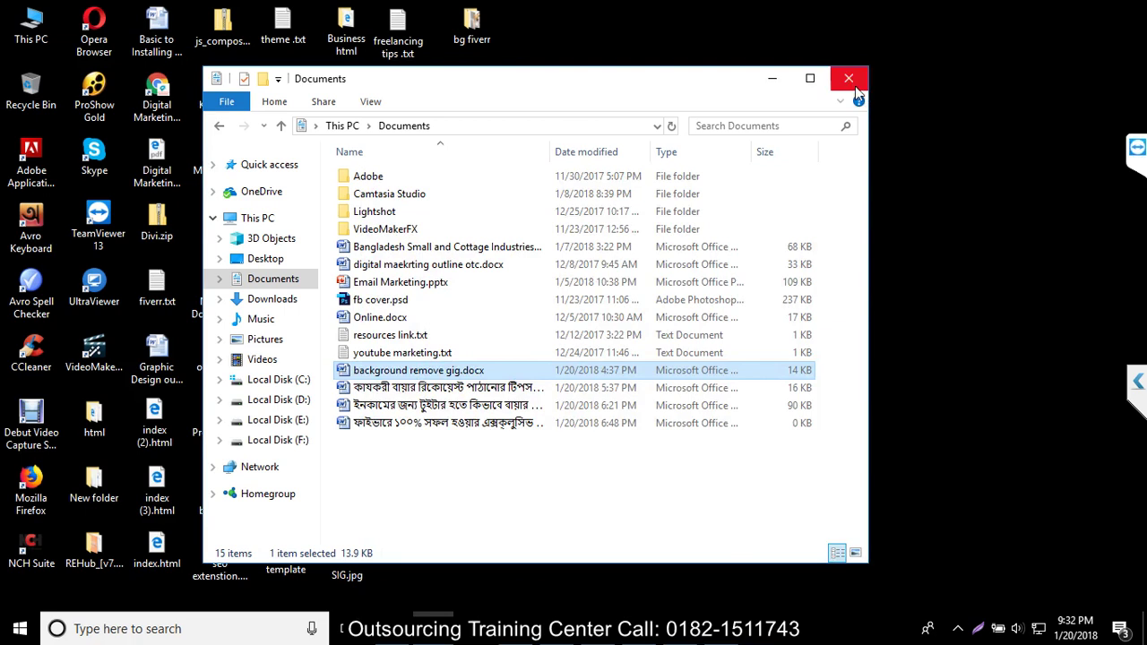
left_click(775, 81)
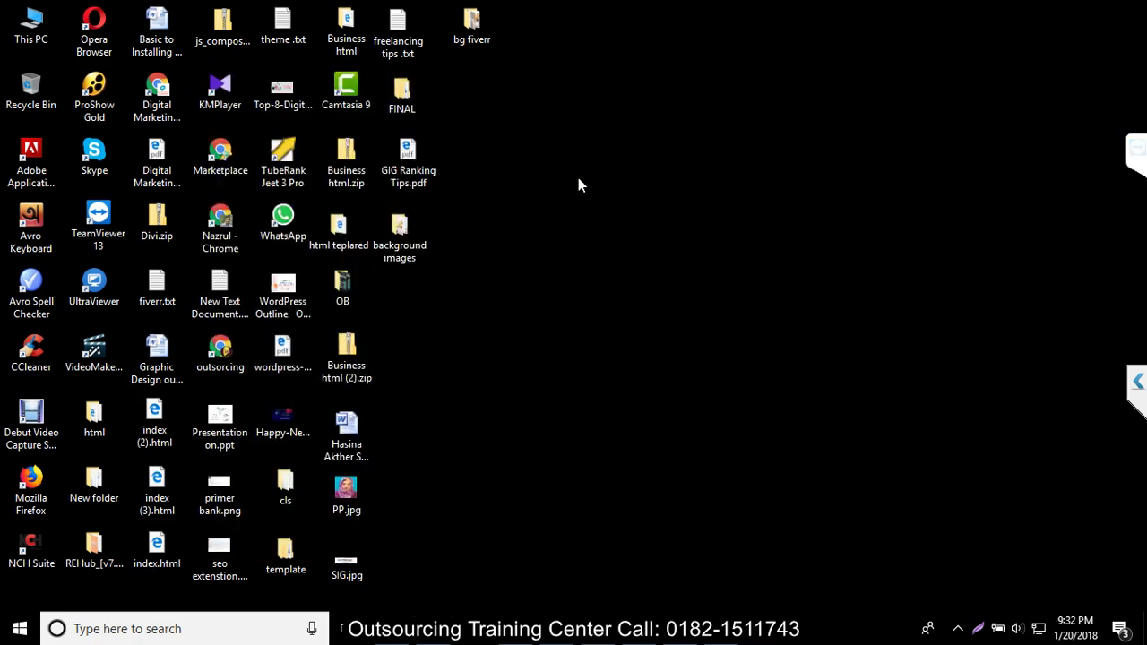
Step: Open the "bg fiverr" folder on the desktop and open "background image 4.png" with Adobe Photoshop CC
left_click(406, 183)
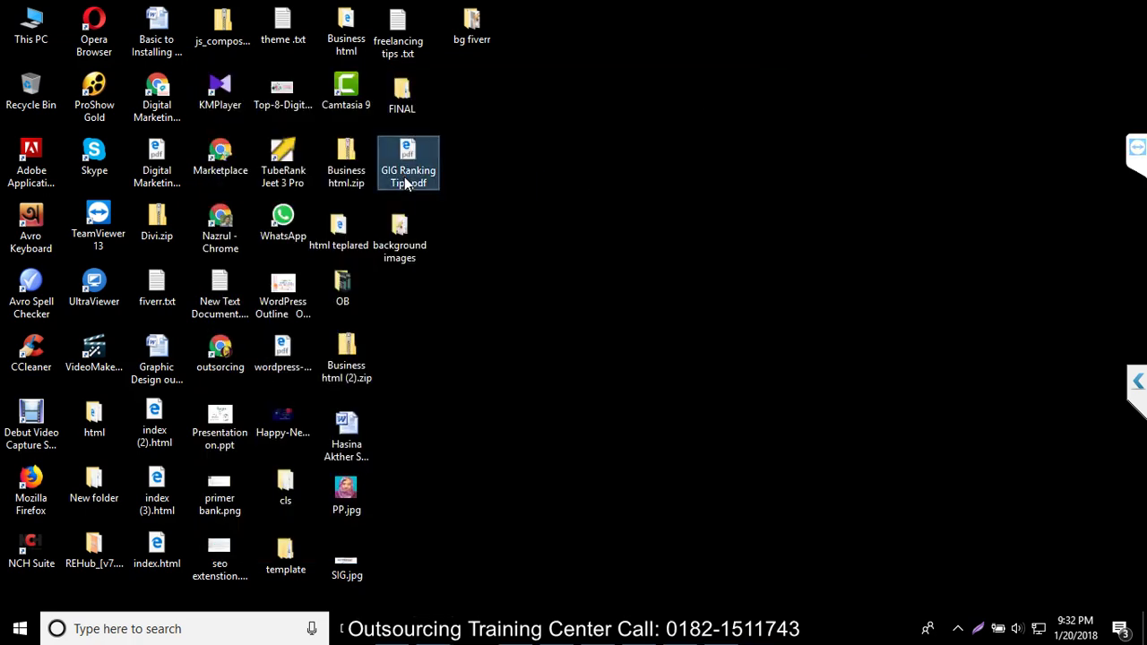
double_click(464, 34)
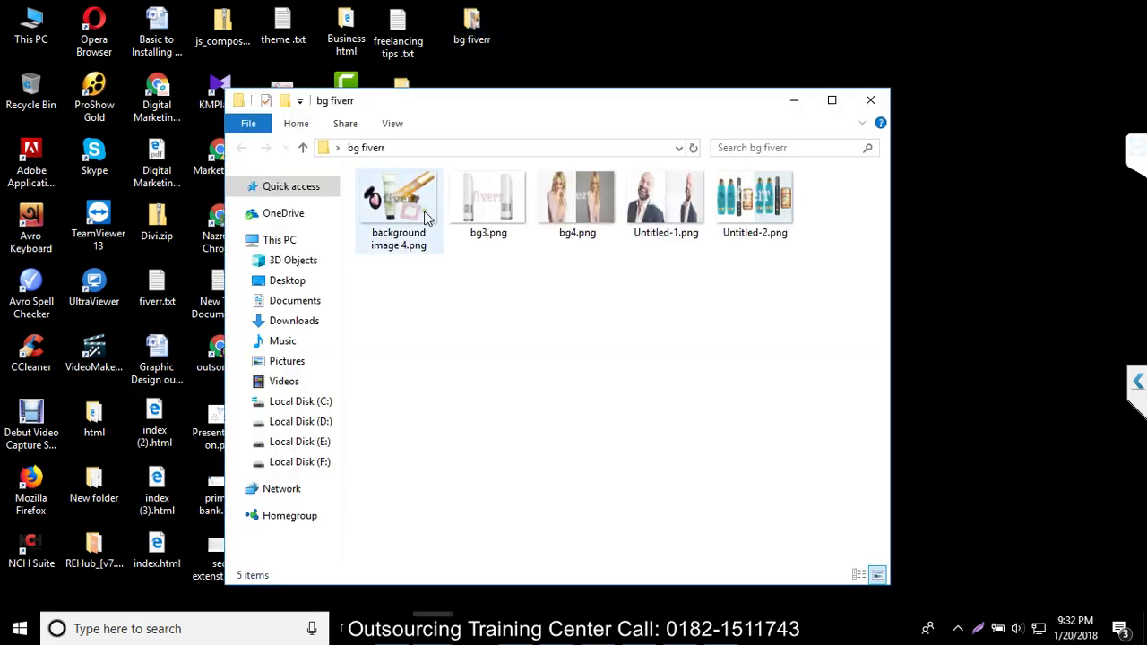
right_click(424, 212)
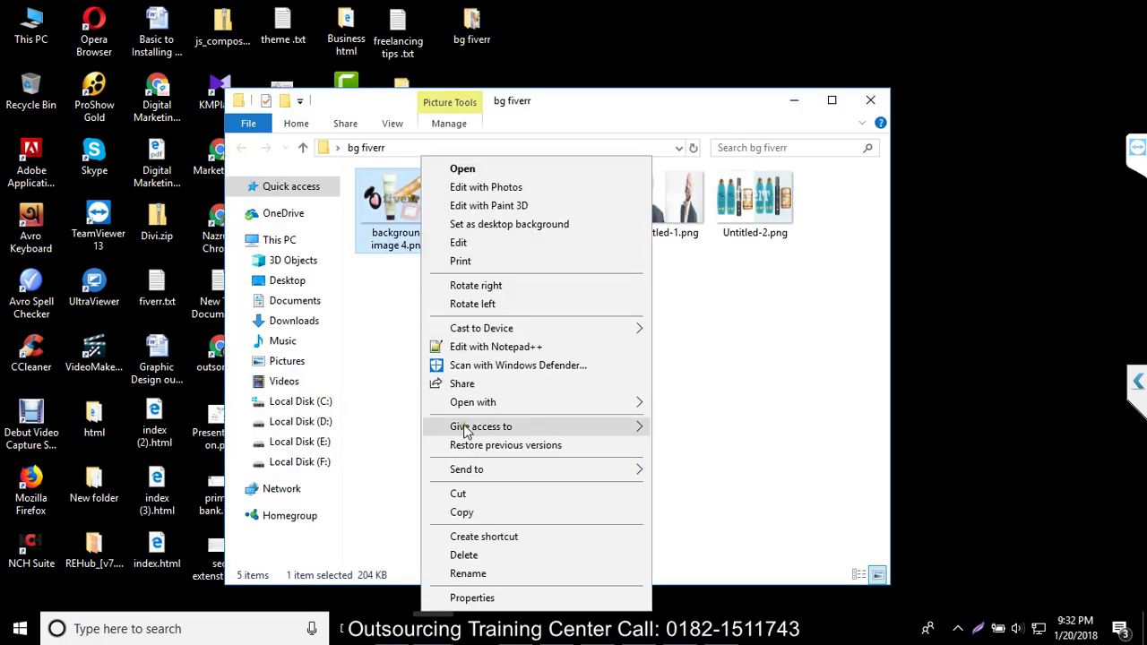
mouse_move(464, 410)
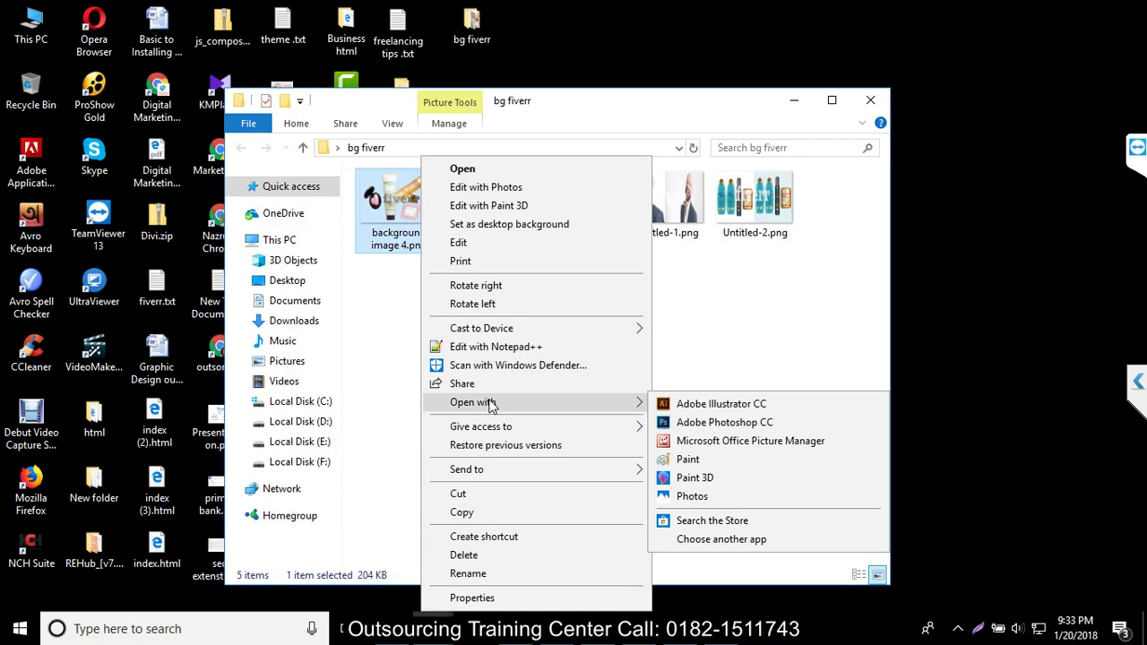
left_click(719, 425)
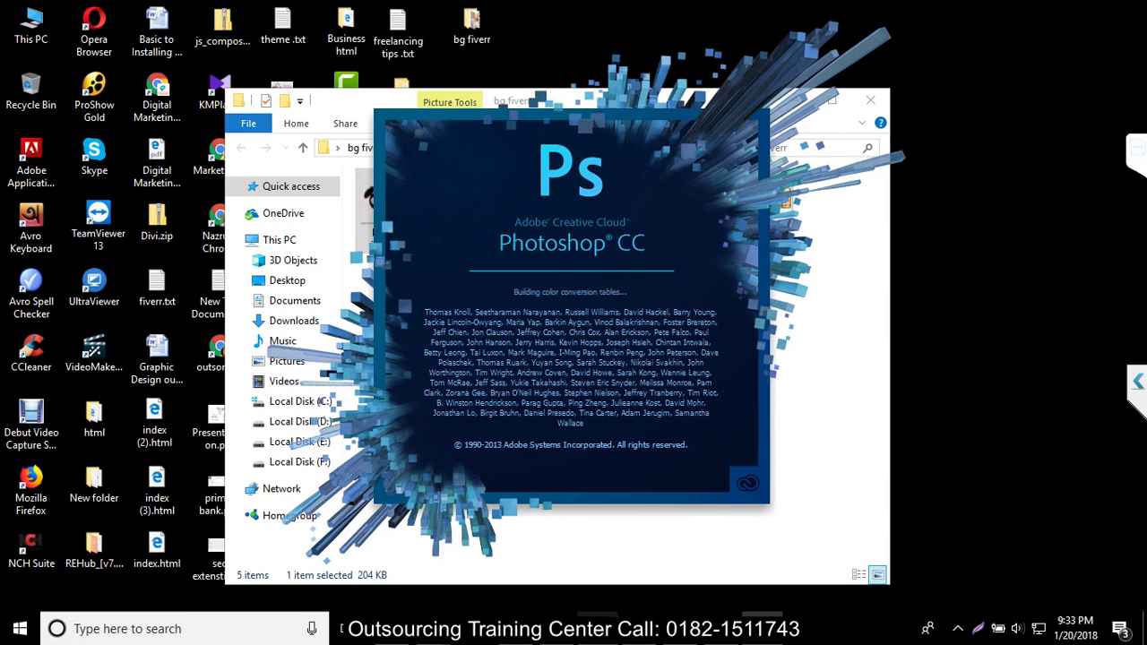
Step: Switch to the browser and return to the gallery page of the photo background removal gig
mouse_move(598, 629)
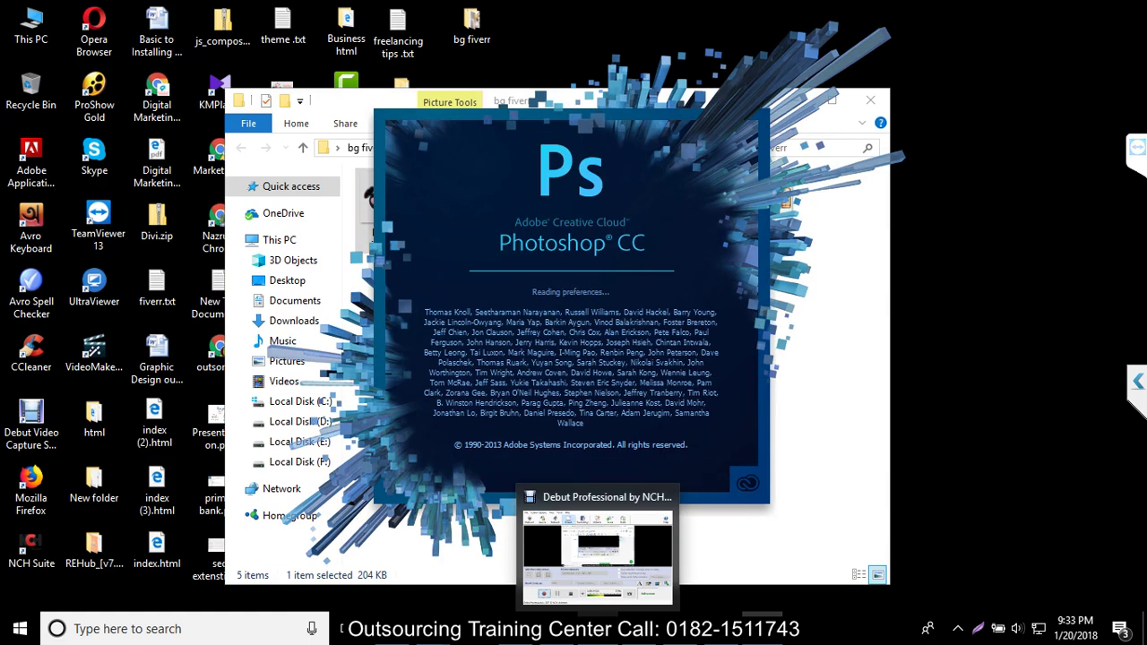
left_click(518, 627)
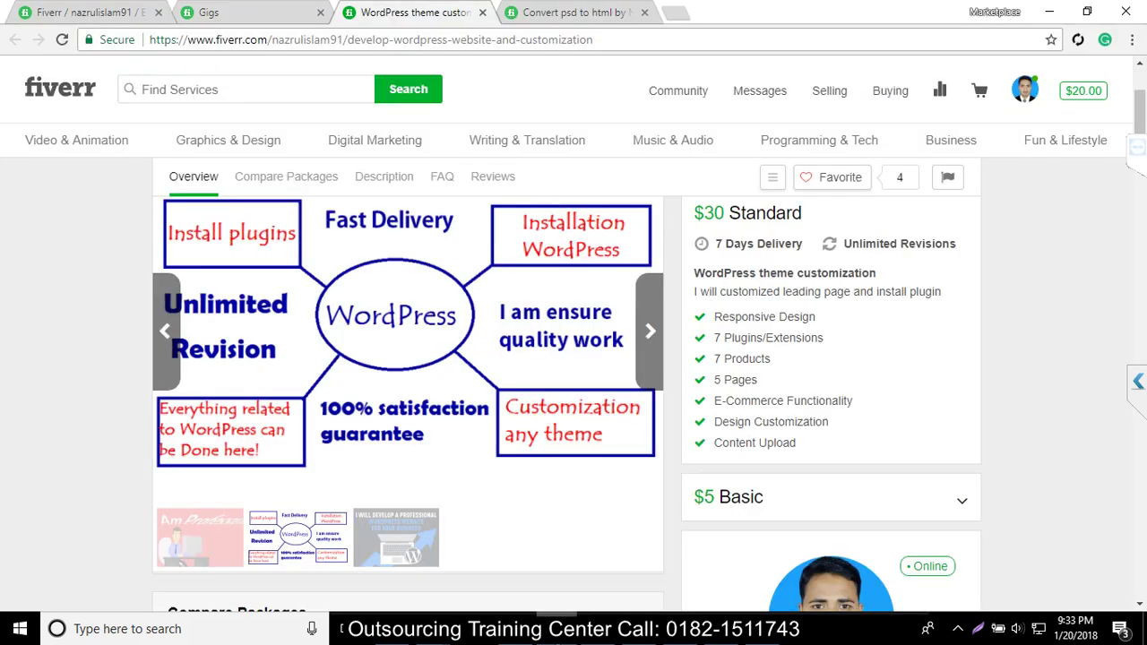
left_click(126, 9)
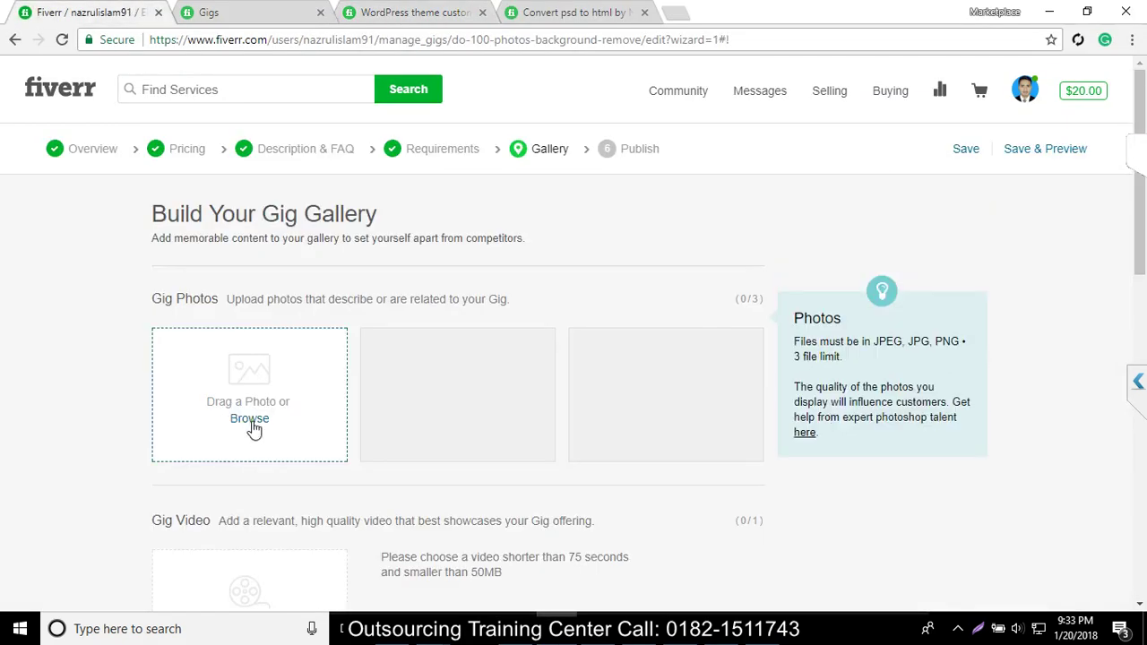
Step: Switch to Photoshop, collapse the Character panel and open the file information of "background image 4.png"
mouse_move(761, 628)
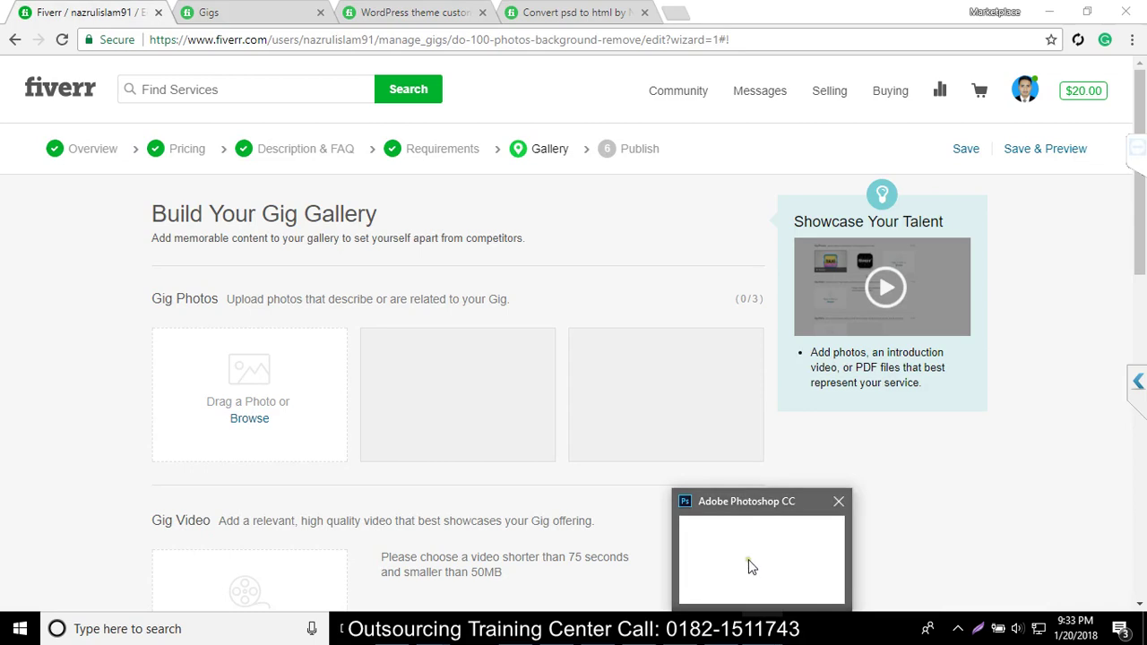
mouse_move(752, 565)
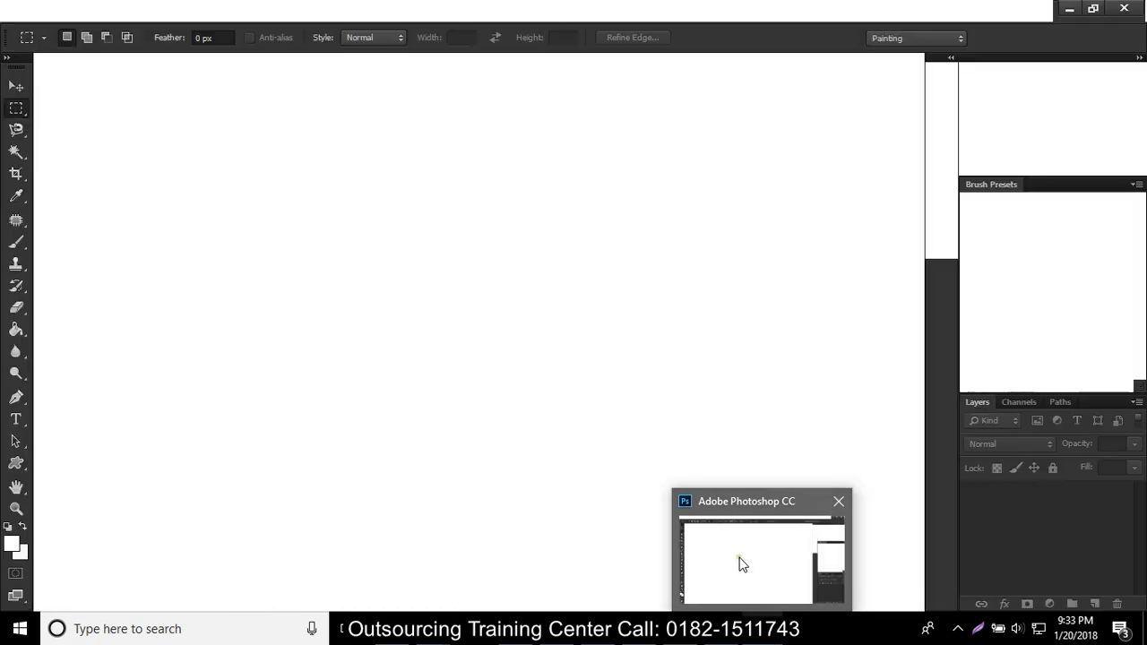
left_click(737, 563)
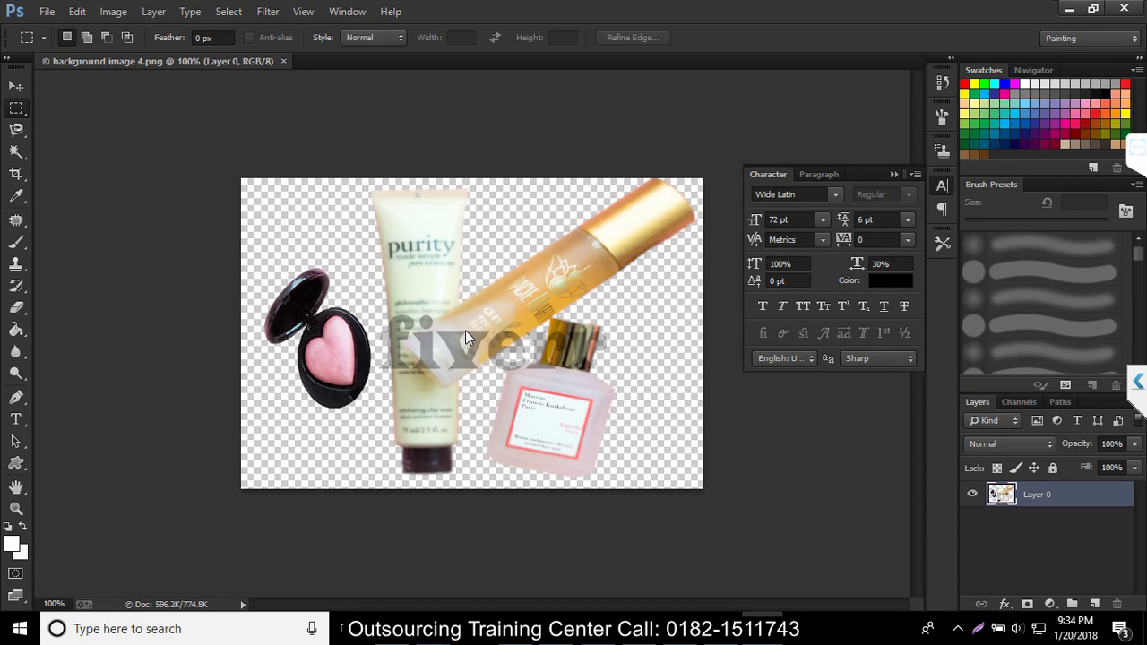
left_click(892, 175)
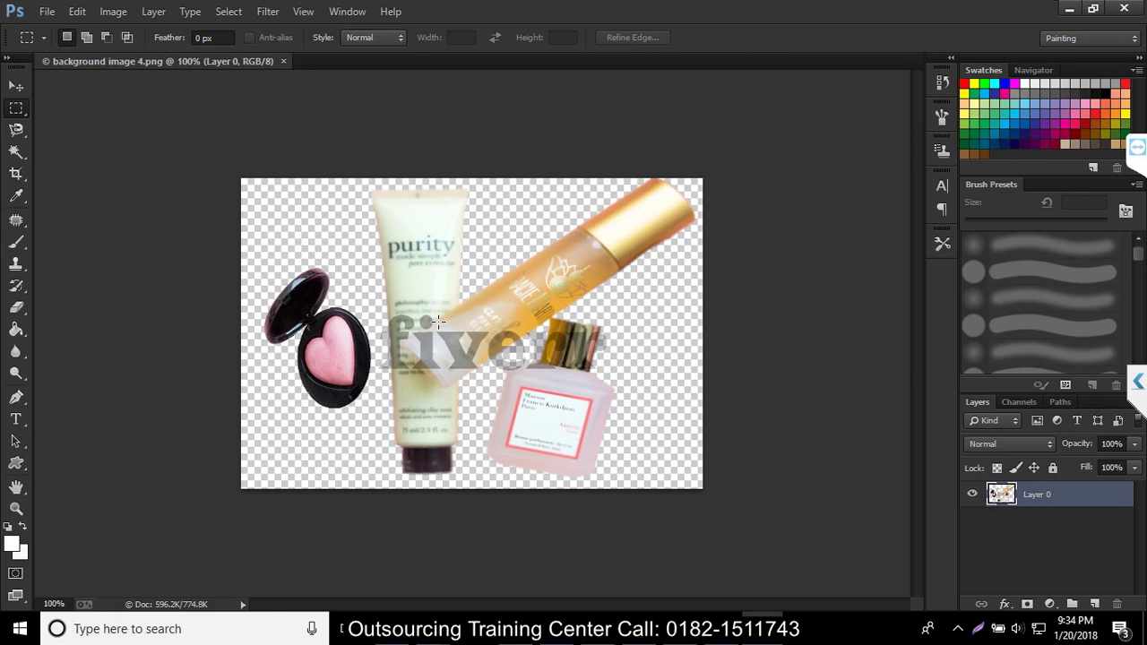
key("ctrl+alt+shift+s")
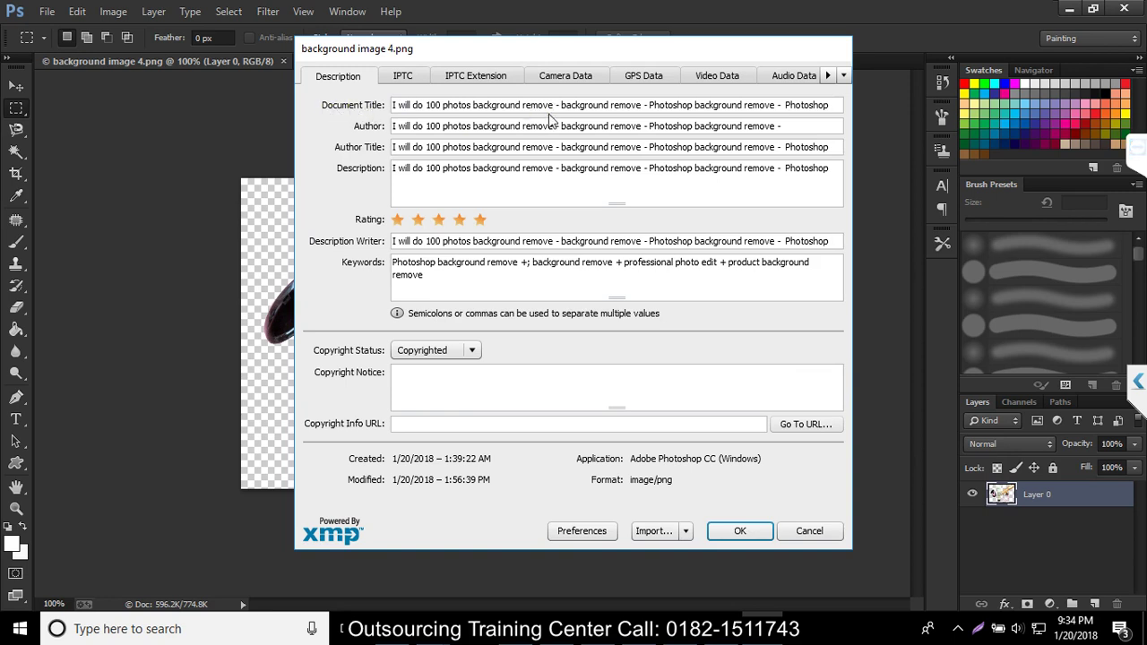
Step: Glance at the Fiverr gallery page, return to Photoshop and examine the "background remove" phrase in the image's document title
key("alt+Tab")
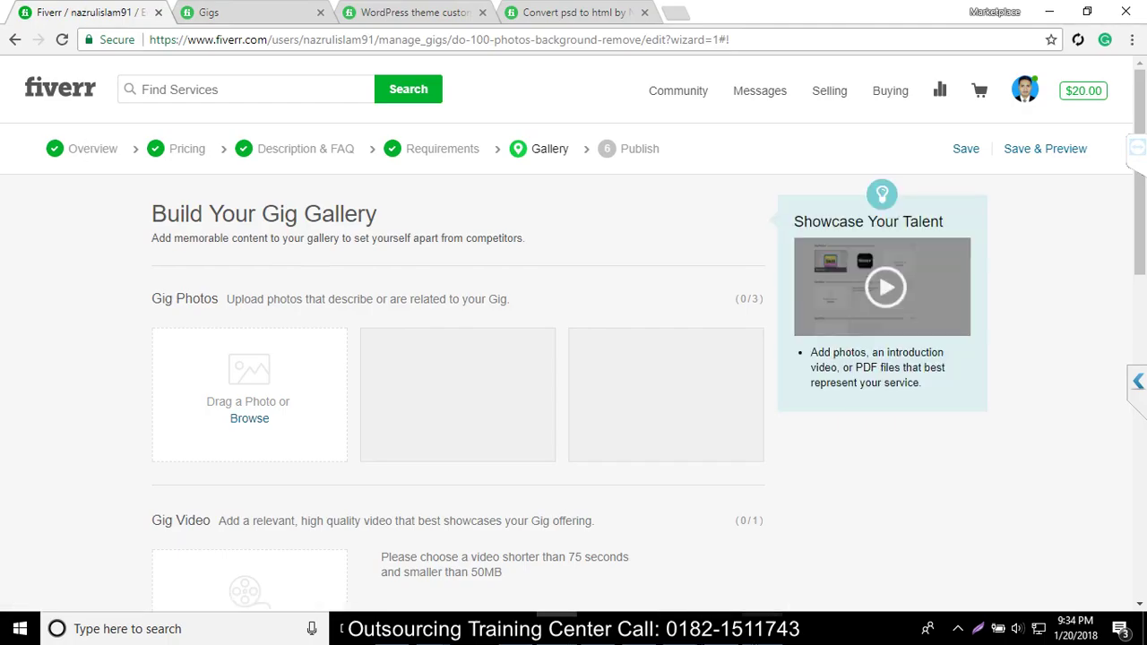
mouse_move(762, 628)
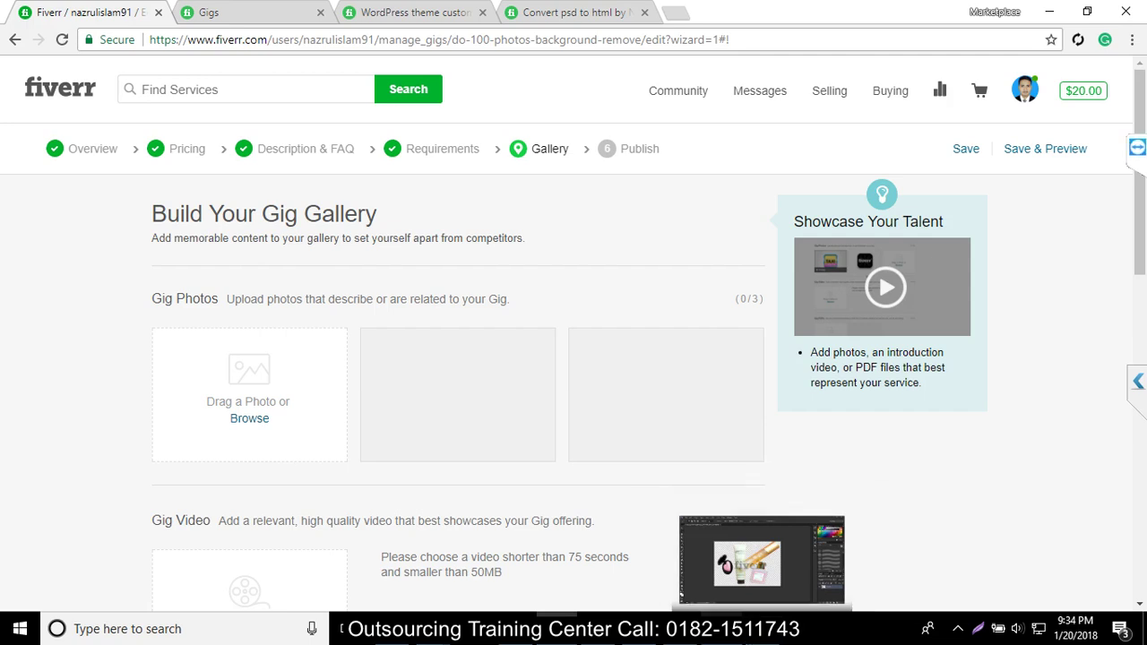
mouse_move(597, 629)
left_click(597, 560)
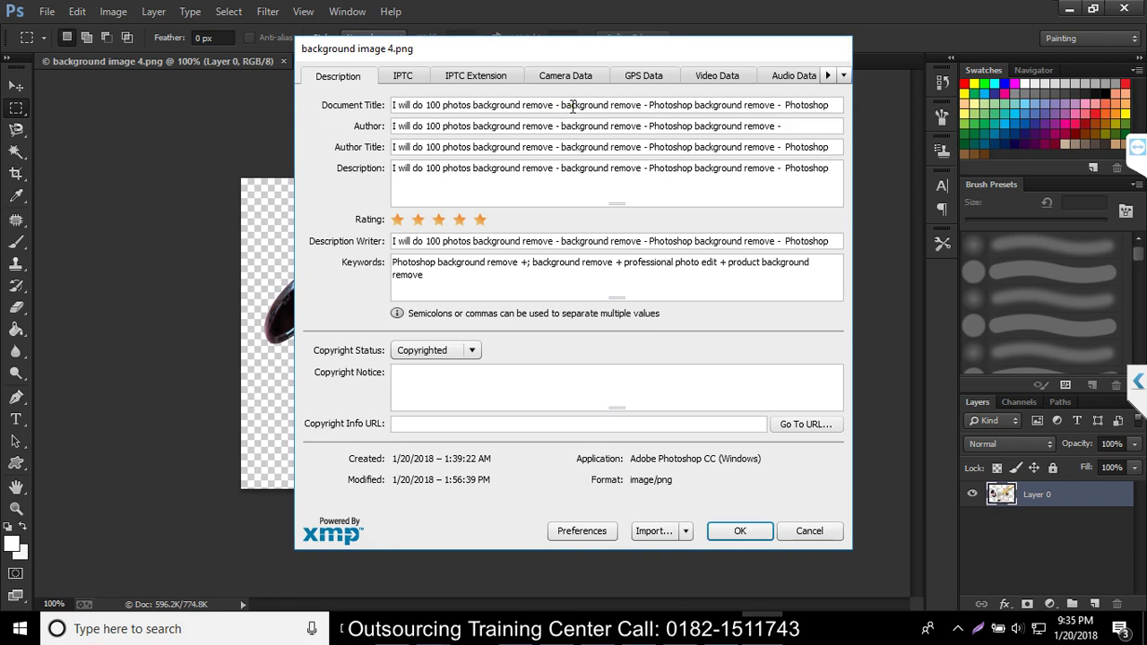
left_click_drag(563, 105, 636, 107)
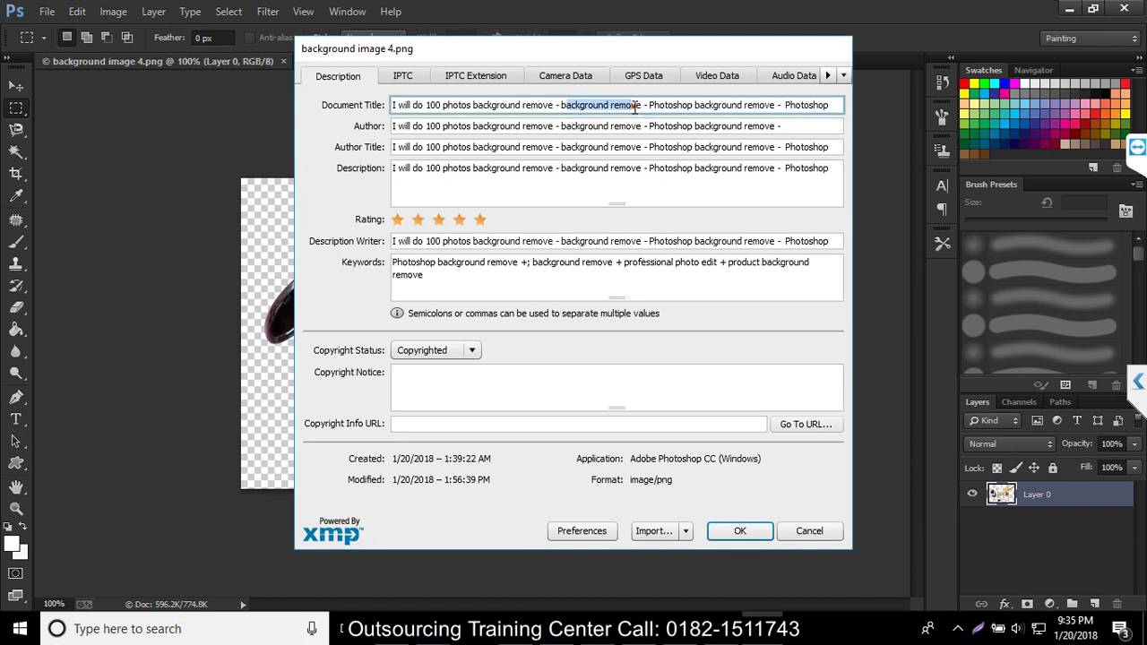
left_click(637, 105)
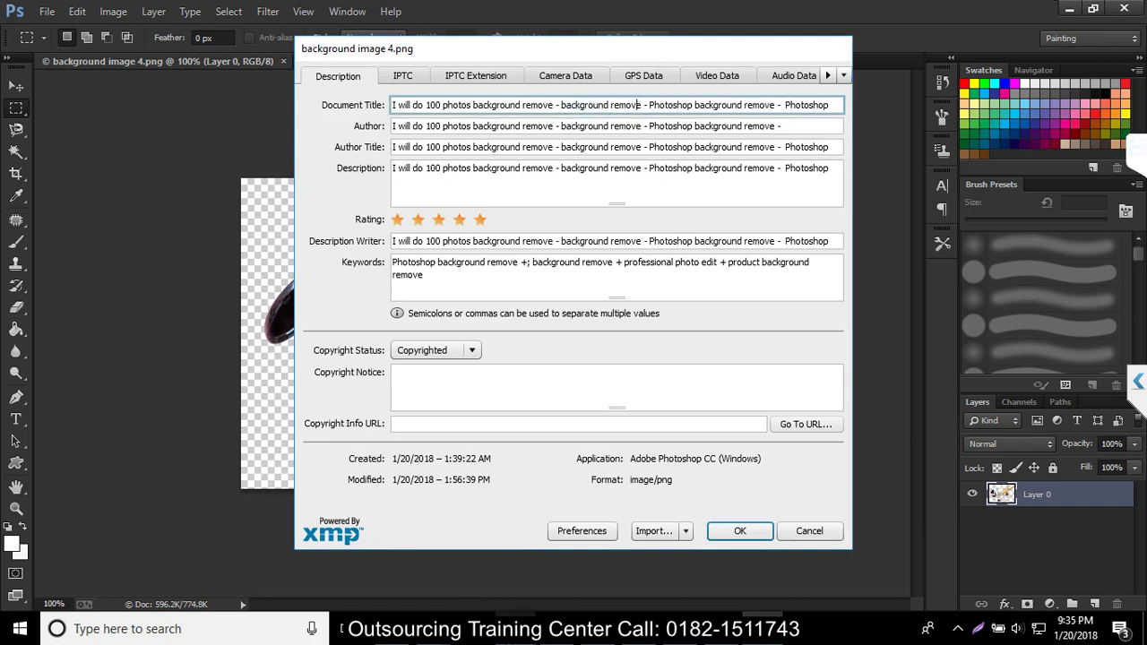
Step: Consult the metadata example on page 4 of "GIG Ranking Tips.pdf" and compare it with the document title in Photoshop
left_click(391, 629)
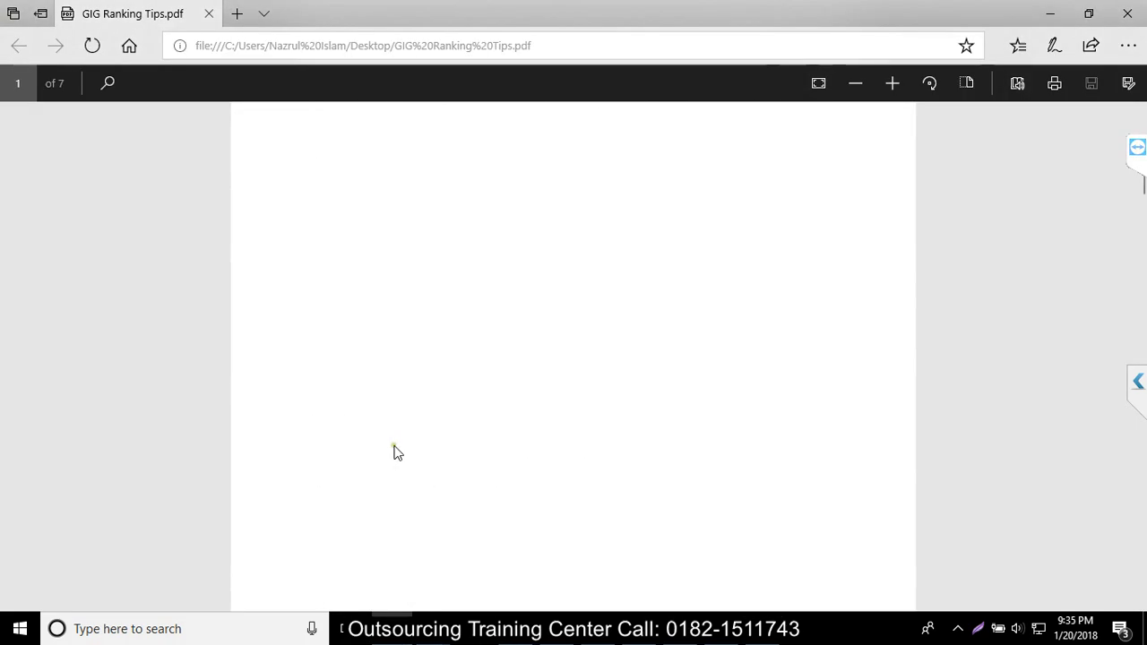
scroll(396, 452, "down", 15)
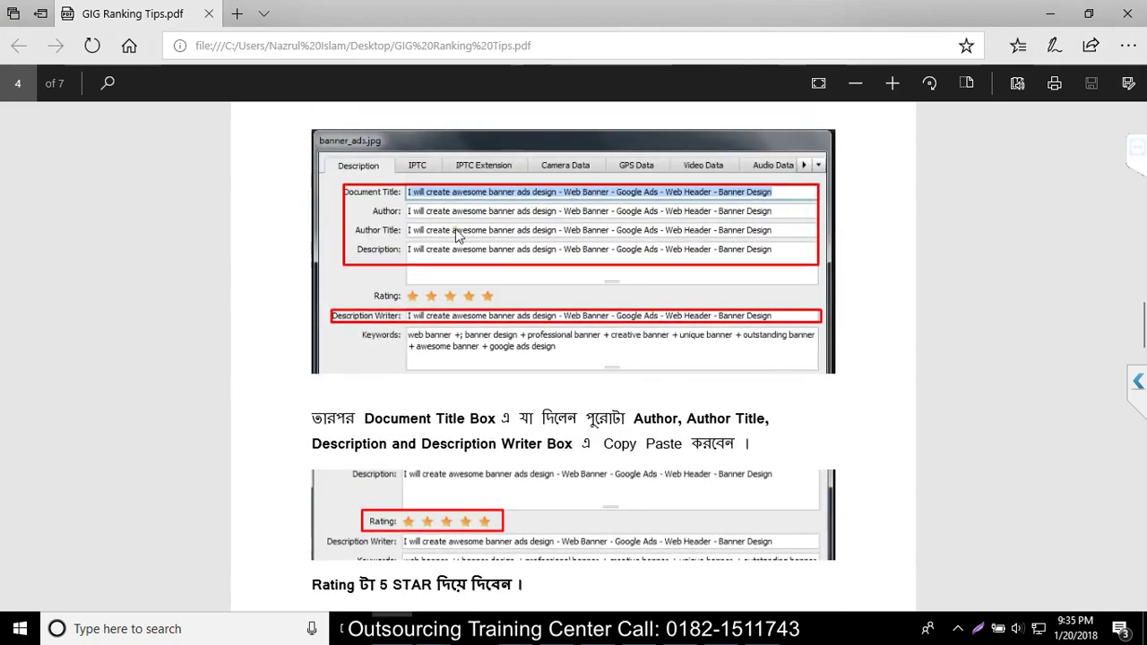
left_click(760, 629)
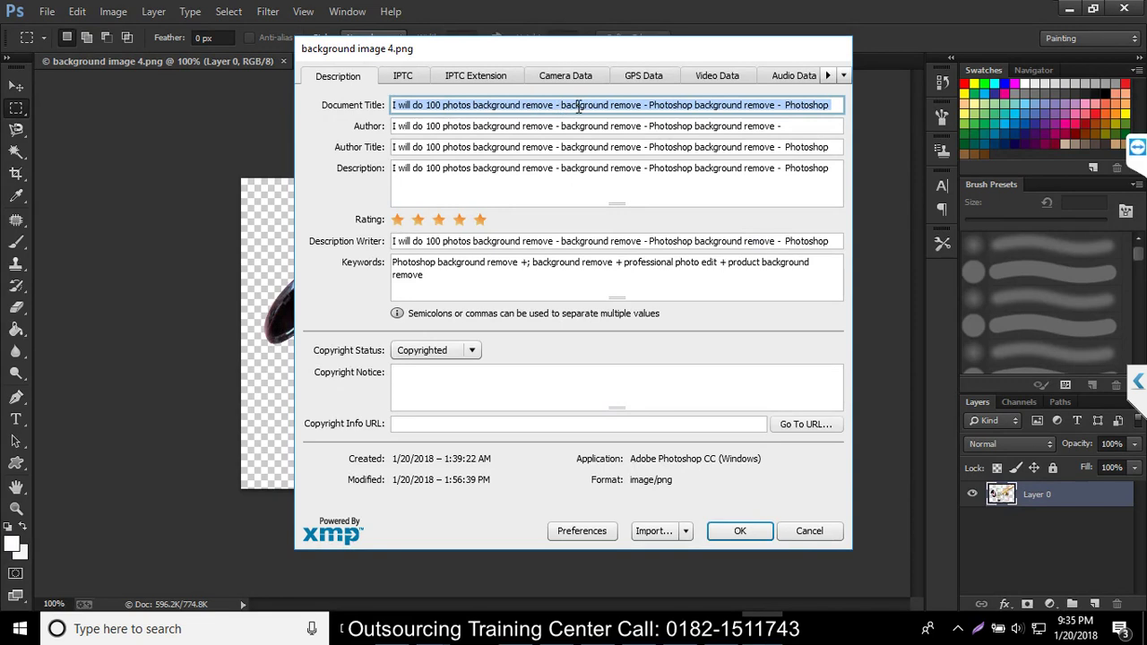
left_click(670, 104)
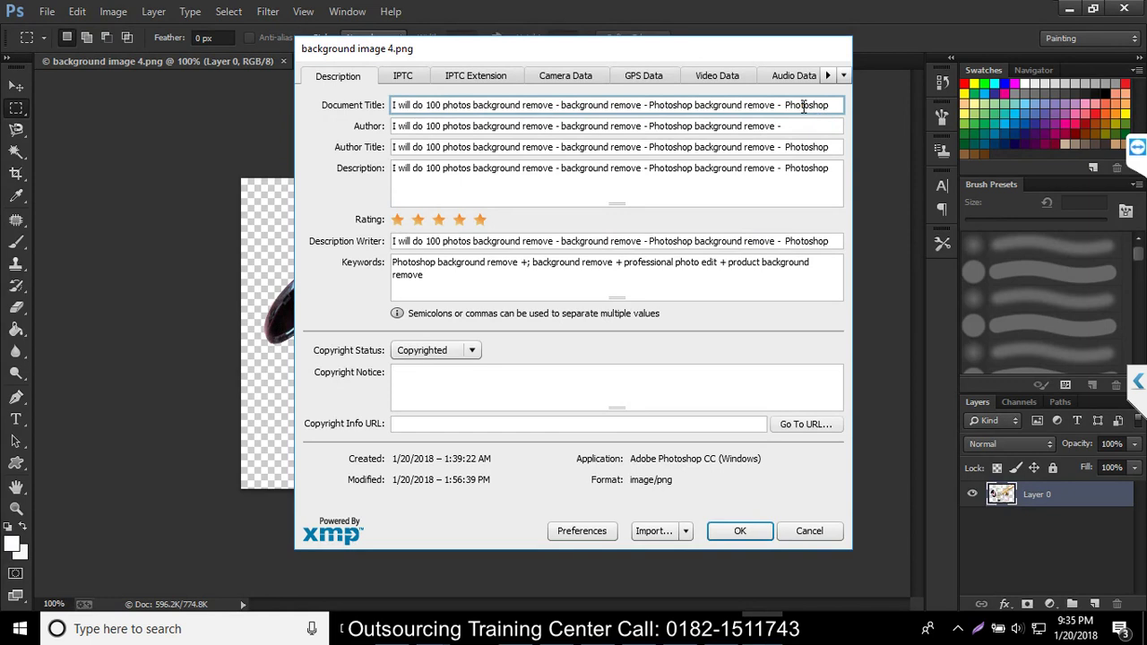
left_click_drag(803, 105, 591, 100)
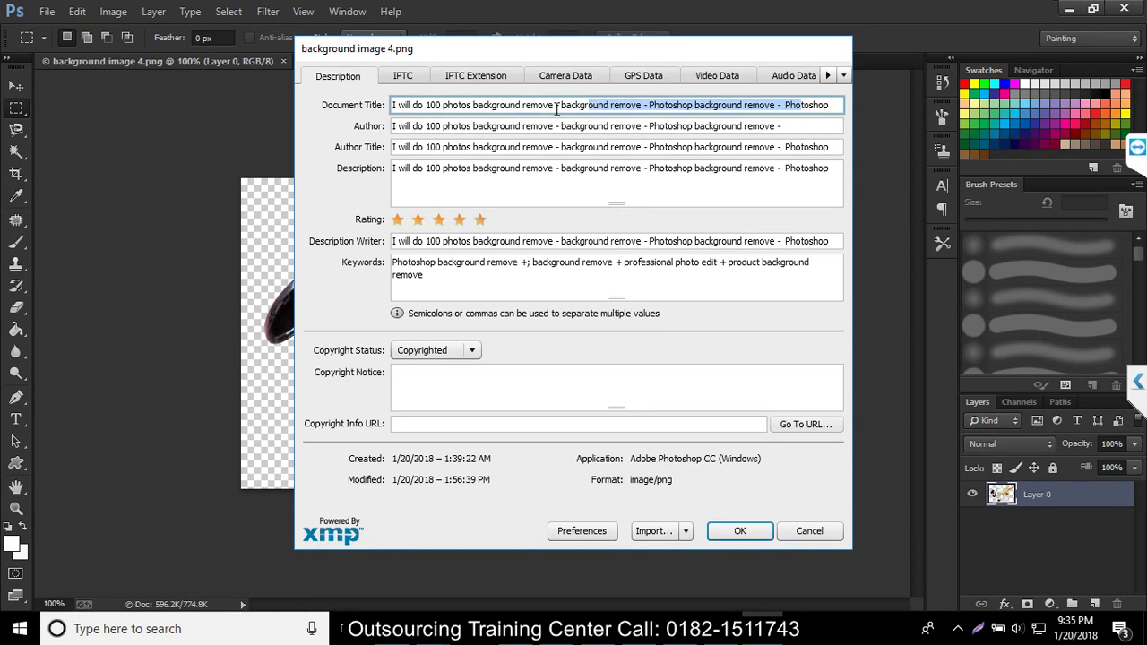
left_click(550, 105)
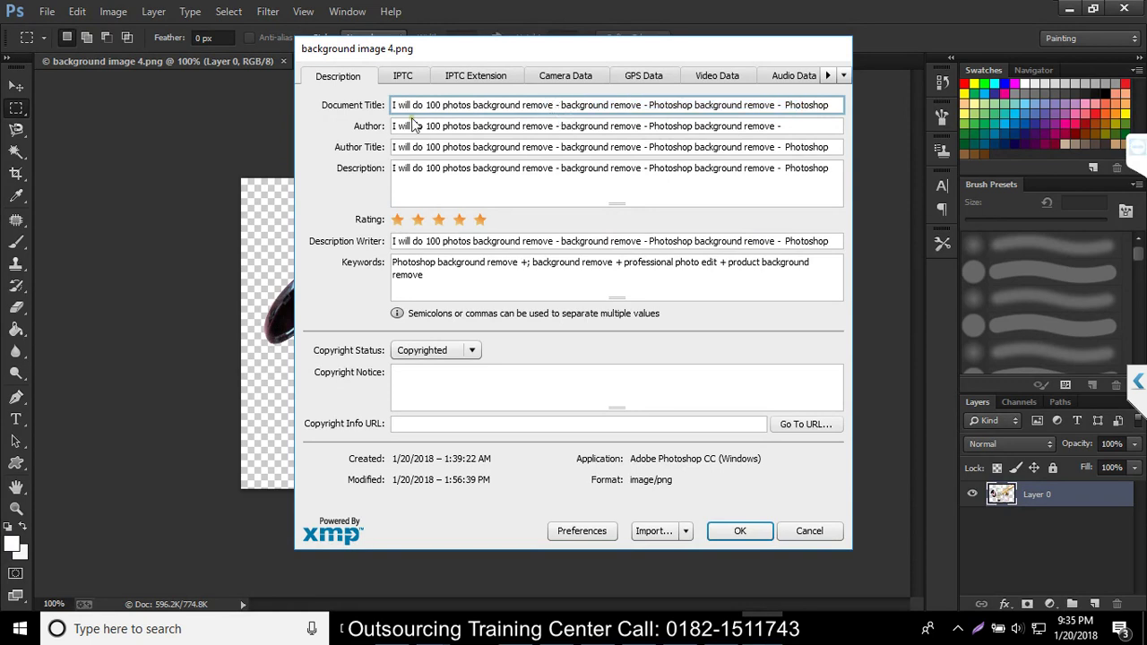
Step: Review the image's description text and set its rating to five stars
left_click(409, 181)
key("ctrl+a")
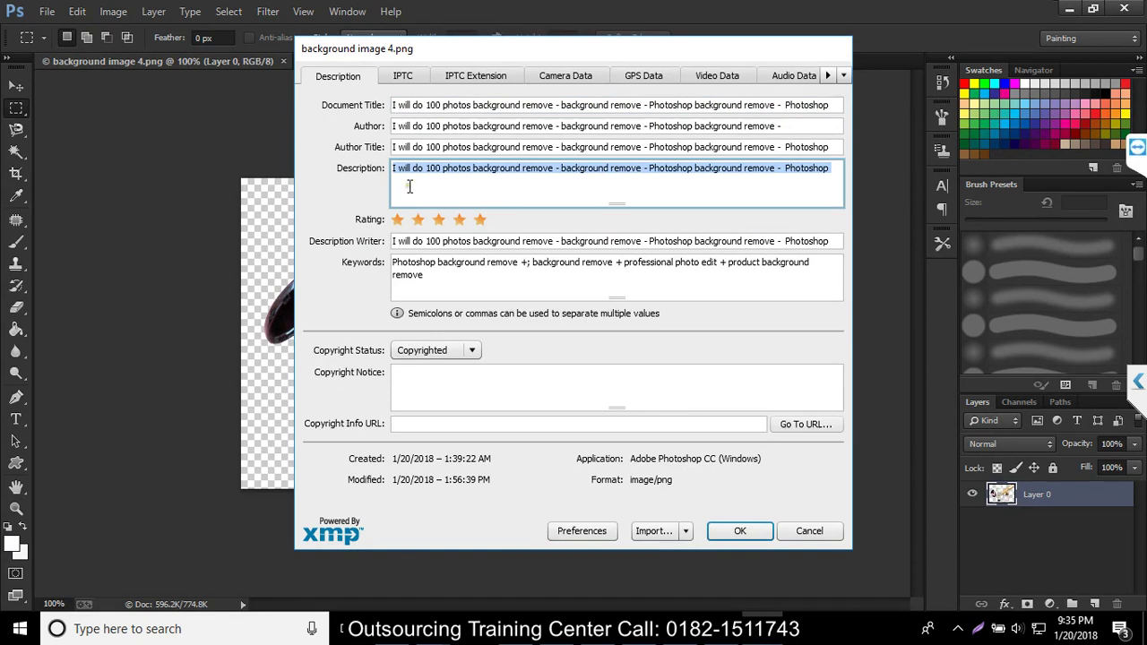
left_click(479, 222)
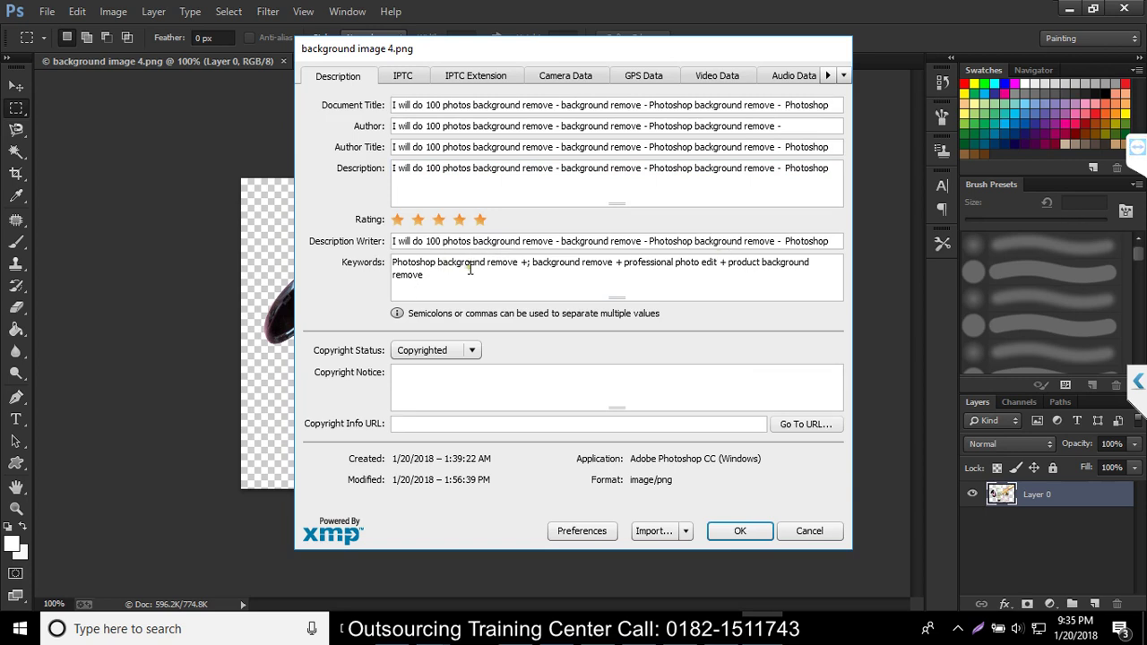
Step: Examine the phrases and the "+;" and "+" separators in the image's keywords
left_click(524, 265)
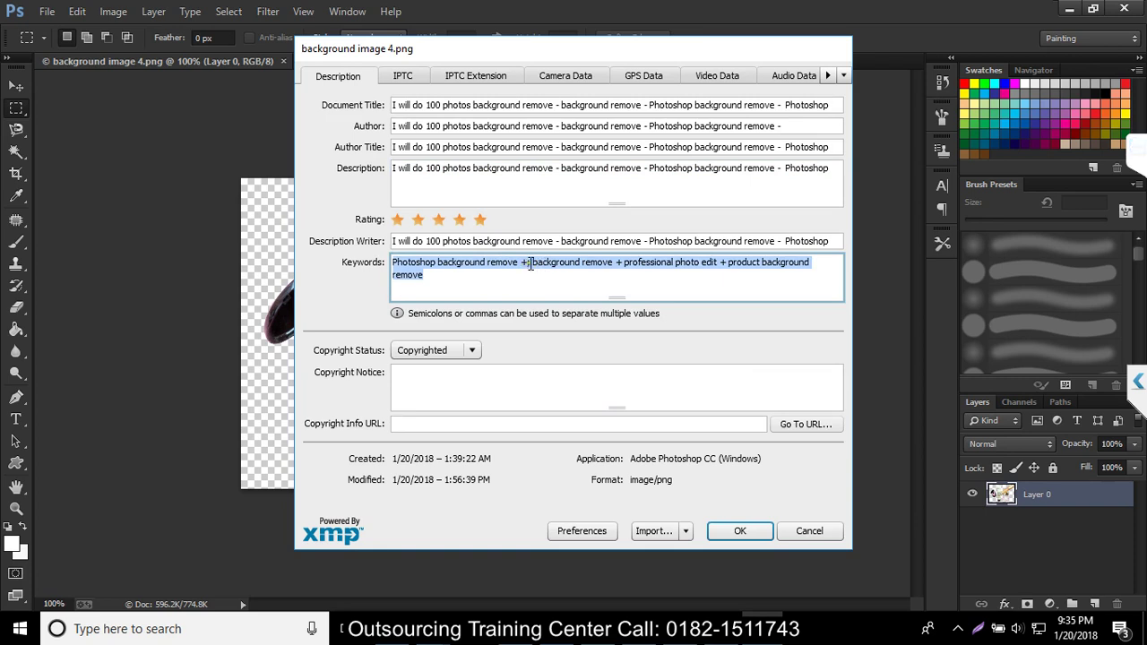
left_click(530, 262)
left_click_drag(543, 262, 610, 265)
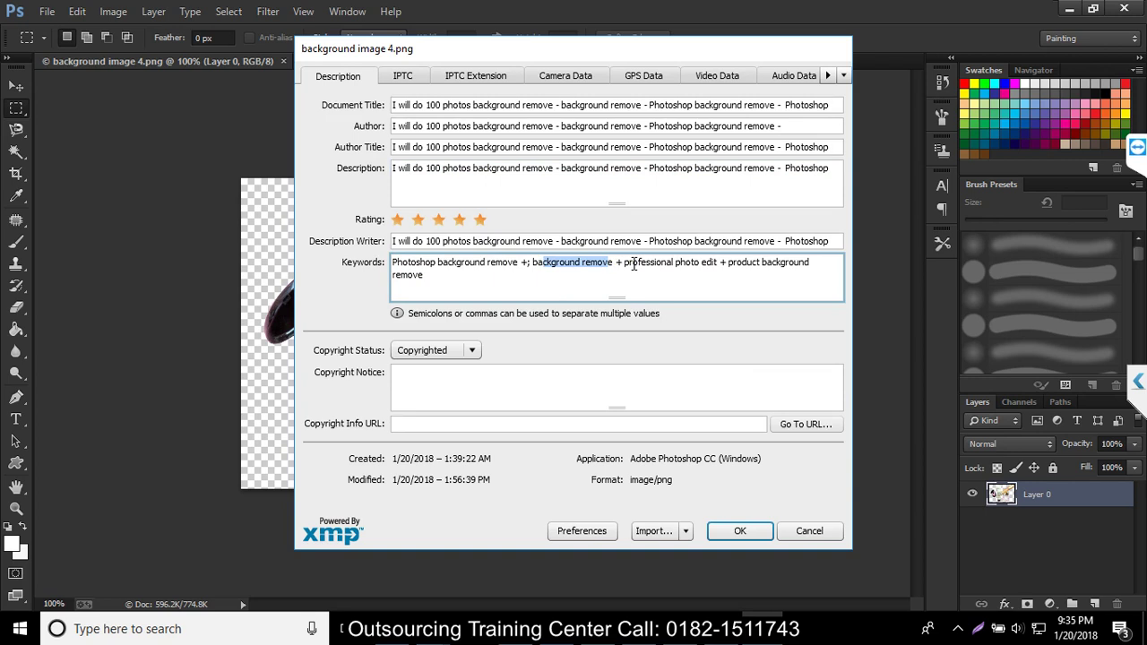
left_click(619, 262)
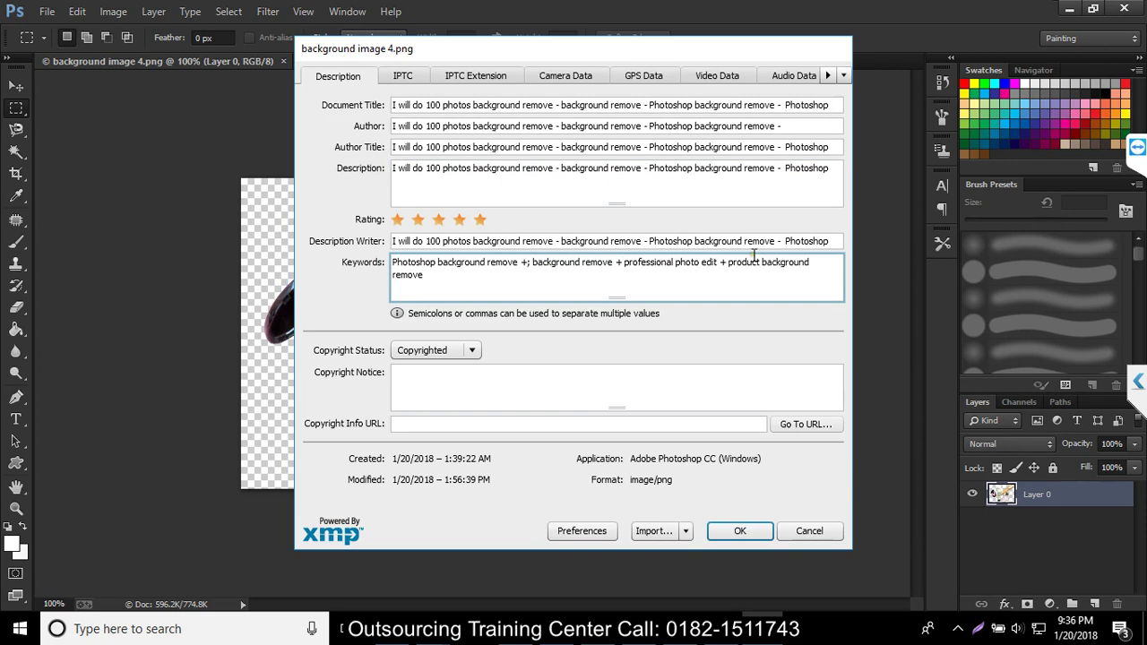
left_click(727, 267)
Step: Compare the document title text with the description writer, author, author title and description entries
mouse_move(366, 113)
left_click(735, 105)
key("ctrl+a")
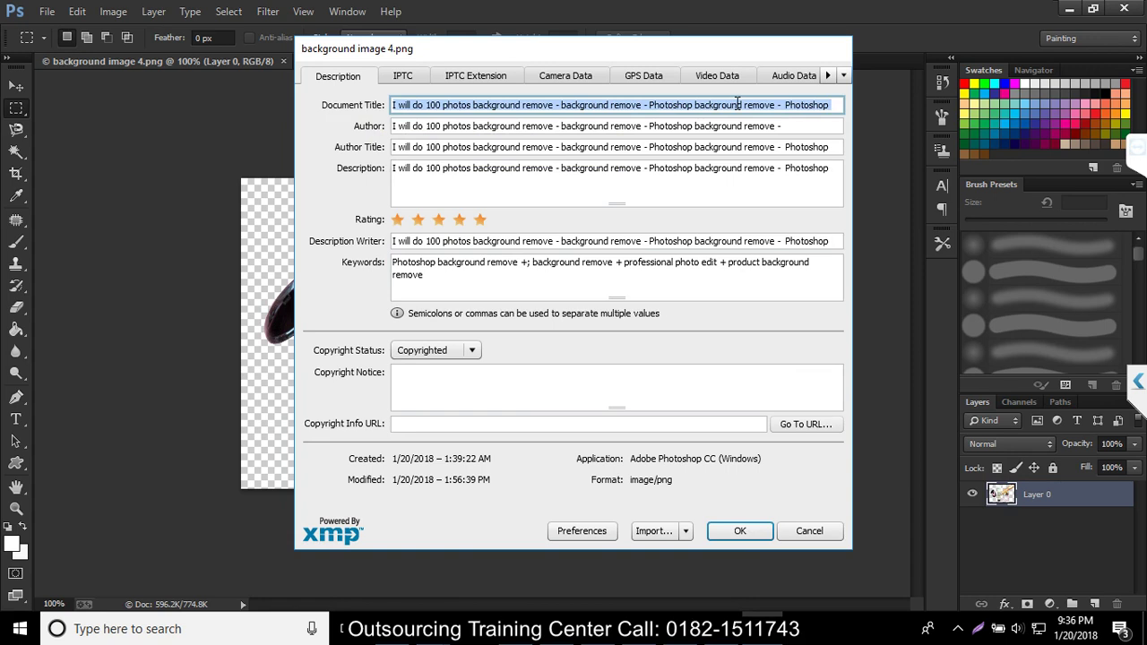
left_click(715, 241)
key("ctrl+a")
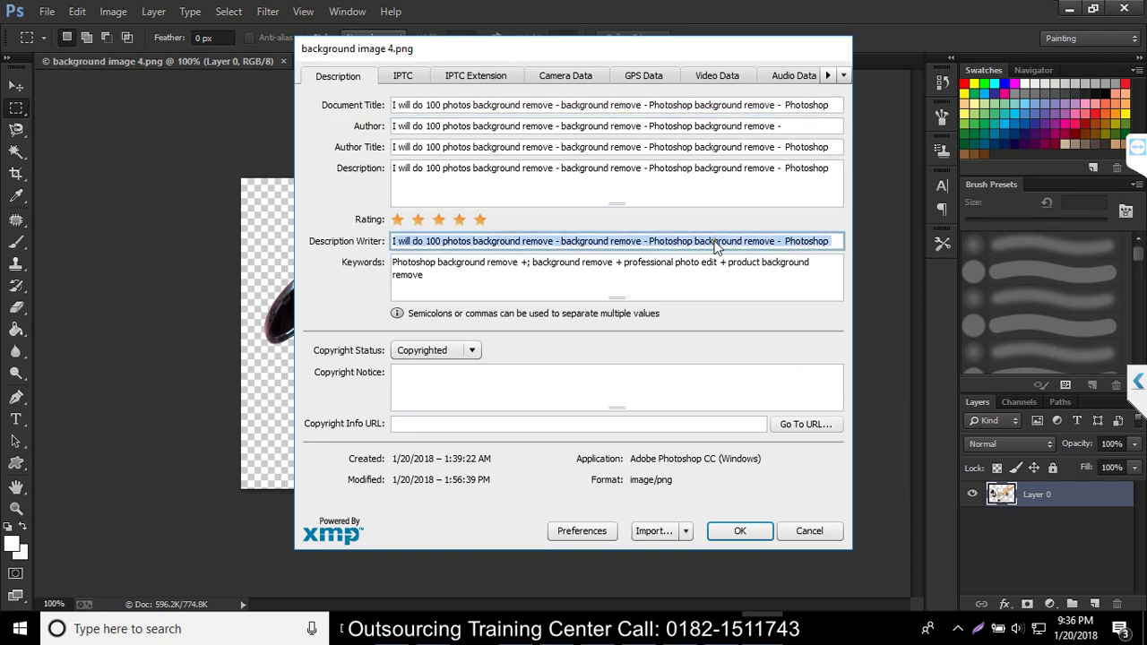
left_click(665, 126)
key("ctrl+a")
left_click(663, 147)
key("ctrl+a")
left_click(665, 190)
key("ctrl+a")
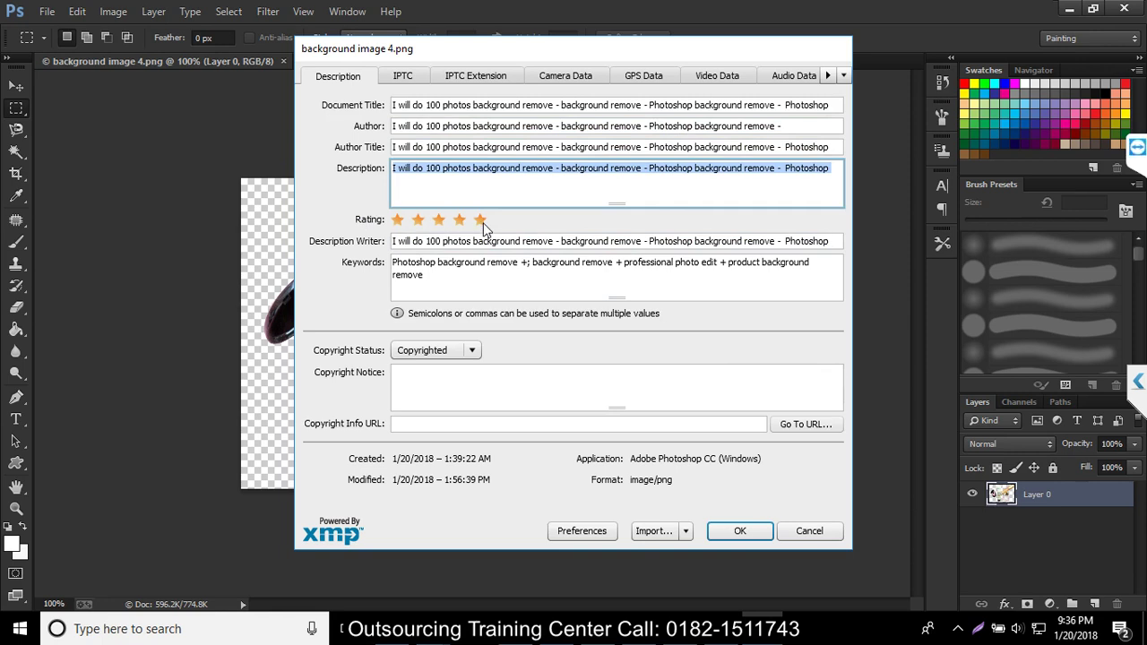
left_click(587, 192)
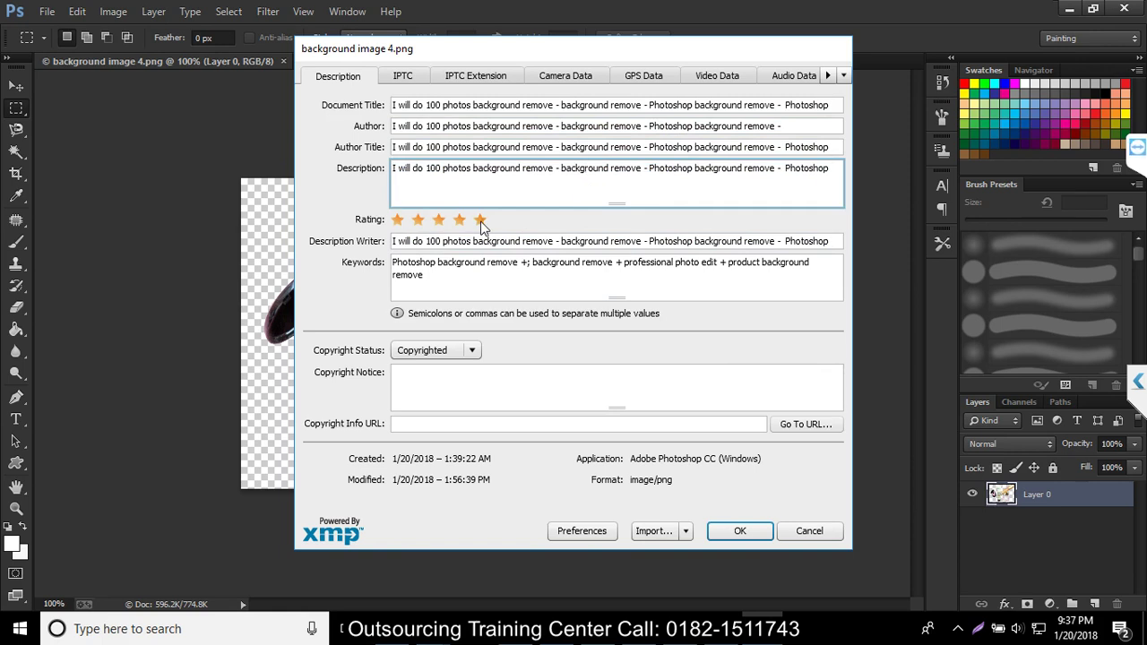
Step: Review the full keyword entry against the phrases used in the document title
left_click(457, 269)
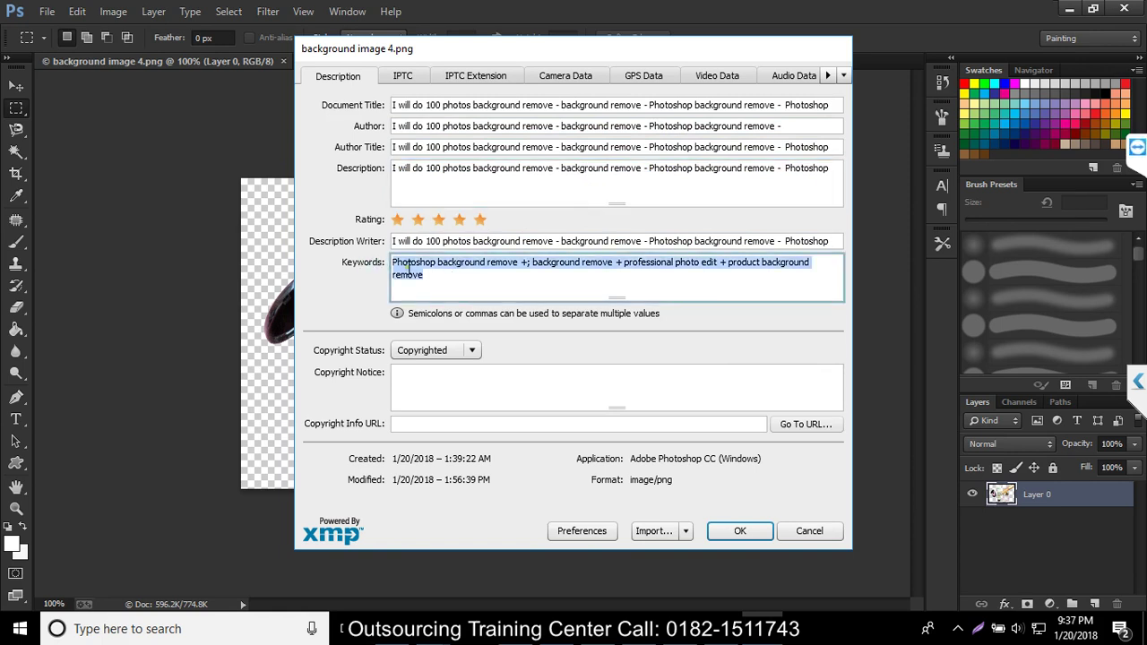
left_click(506, 267)
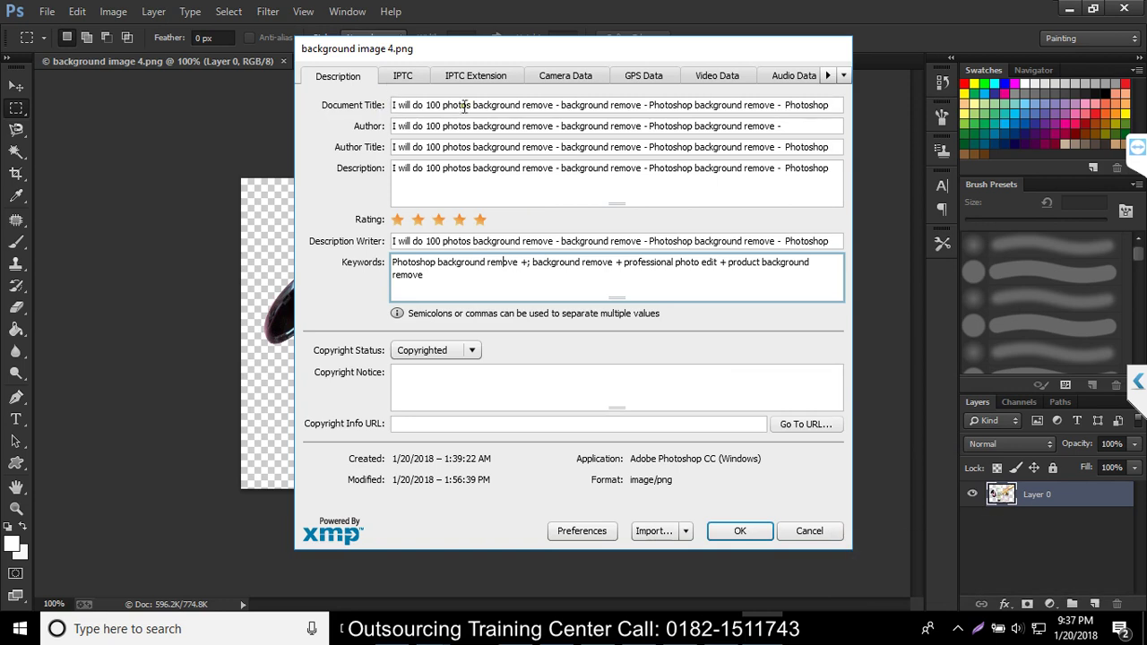
left_click(557, 105)
left_click(598, 105)
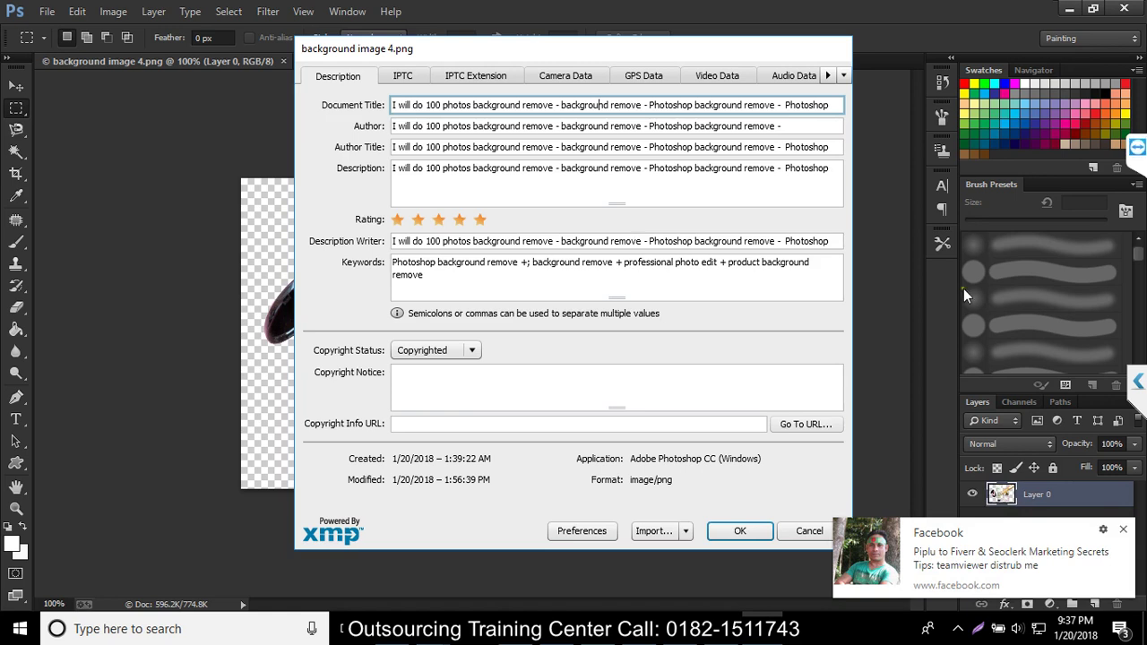
Step: Expand the TeamViewer meeting panel, check its participant list and collapse the panel again
left_click(1138, 146)
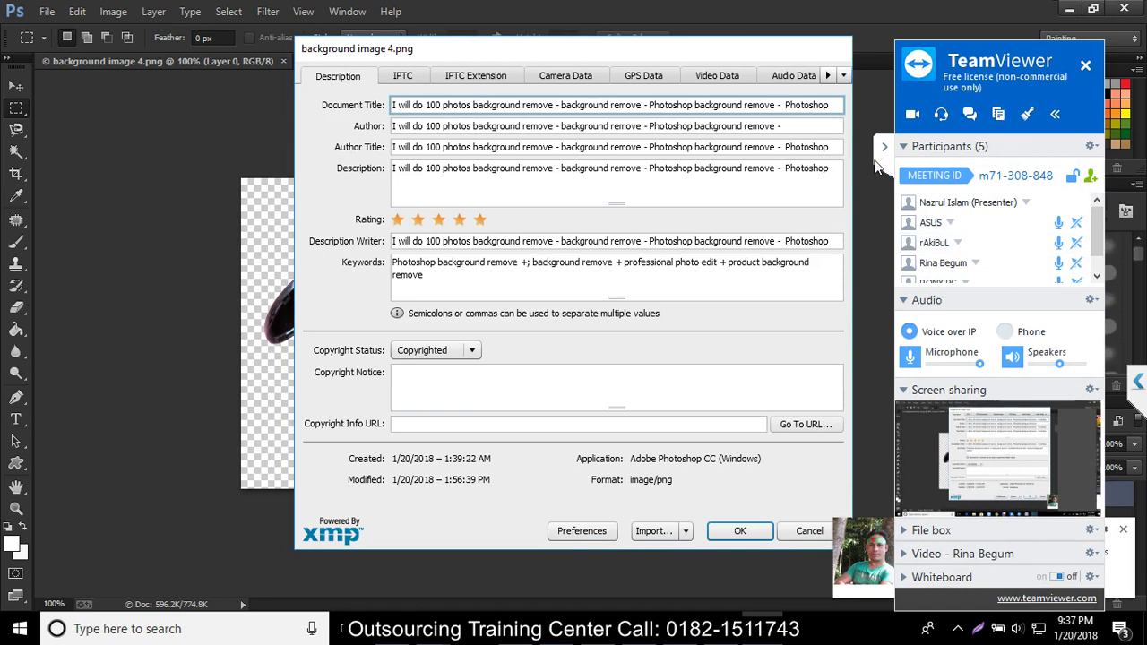
scroll(976, 253, "down", 1)
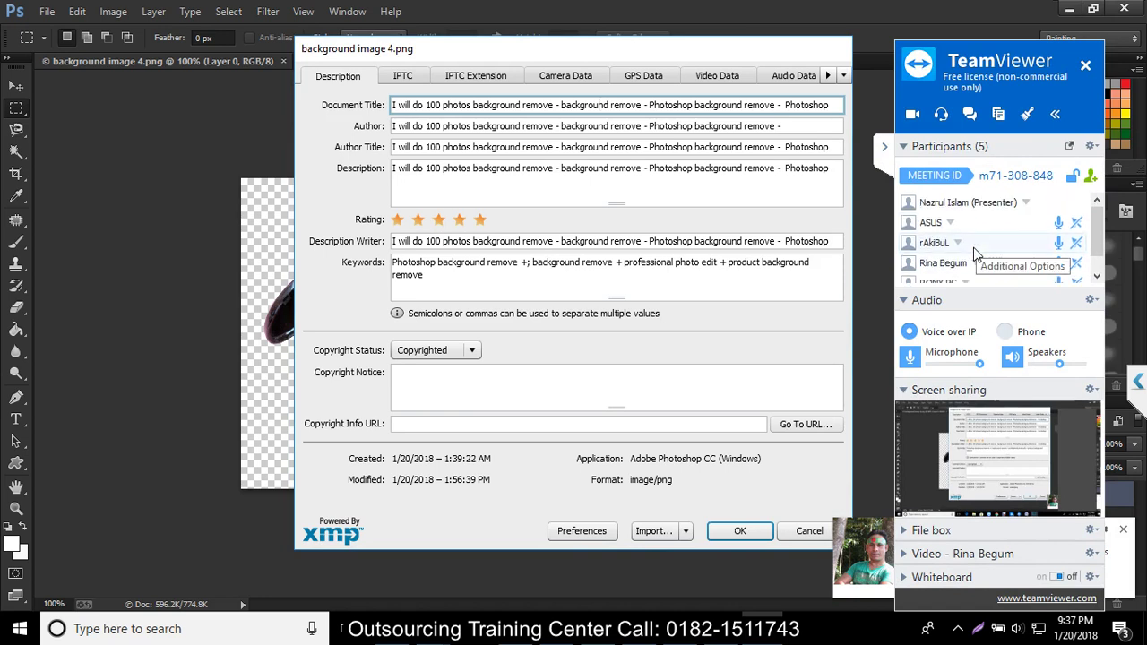
left_click(884, 147)
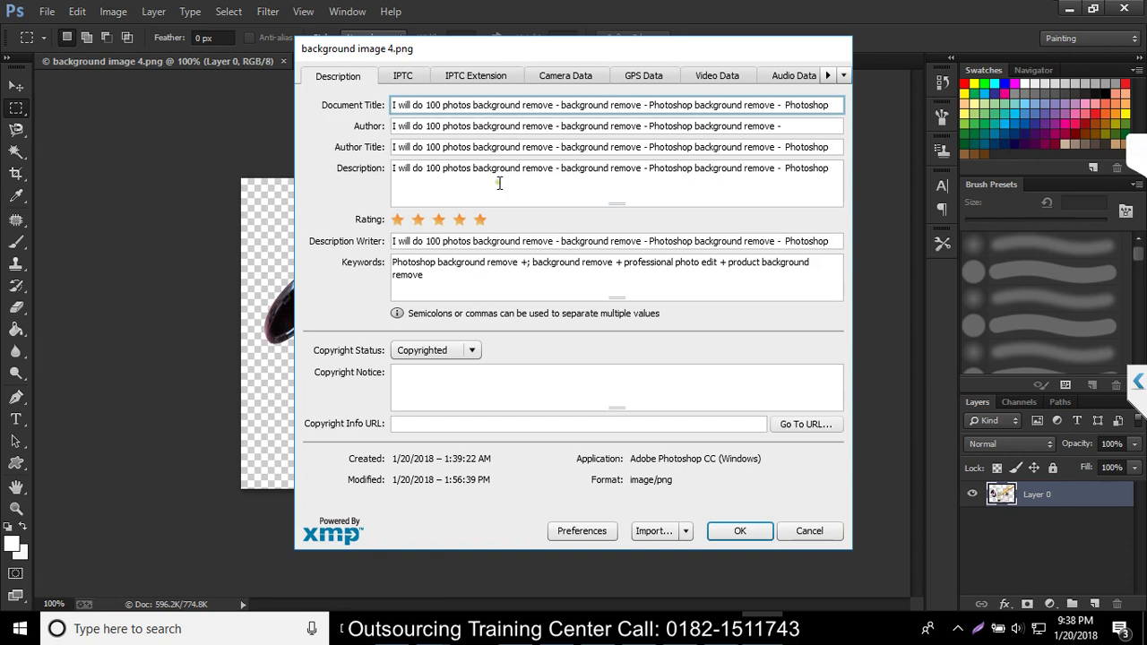
Step: Recheck the metadata example in "GIG Ranking Tips.pdf" and set the image's copyright status to Copyrighted in Photoshop
key("alt+Tab")
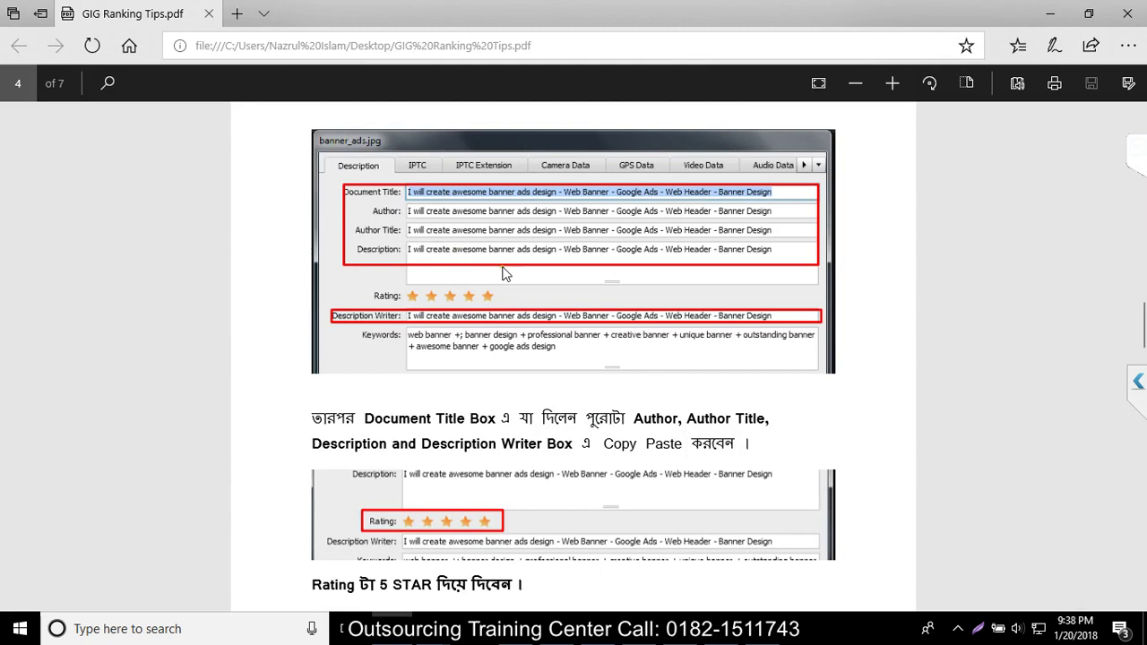
key("alt+Tab")
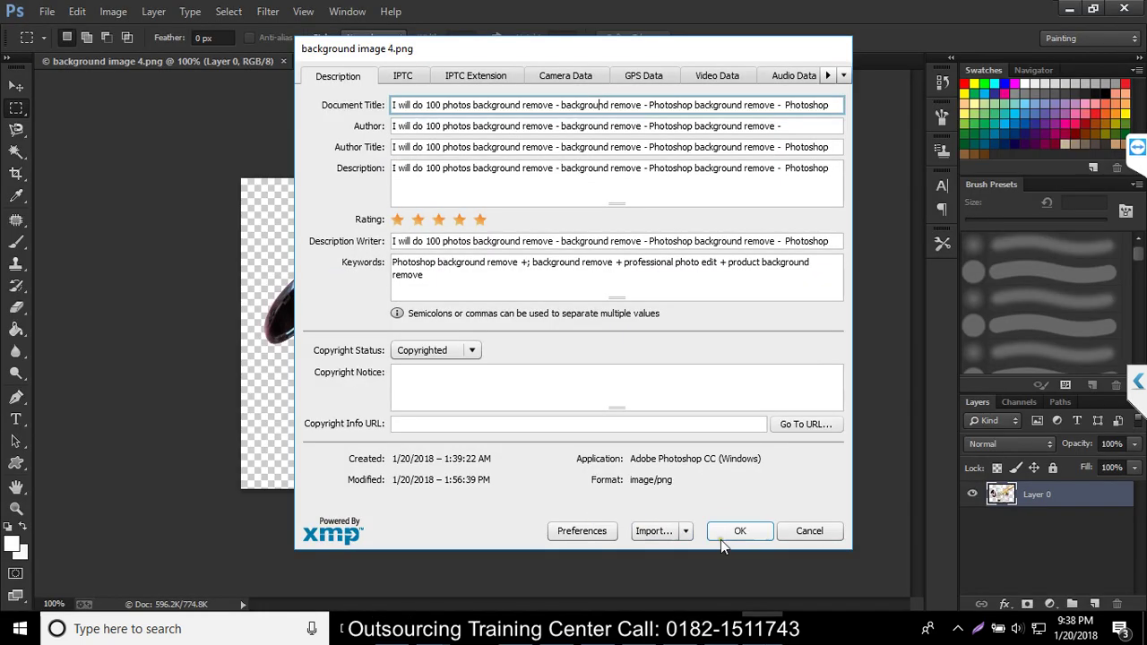
left_click(422, 351)
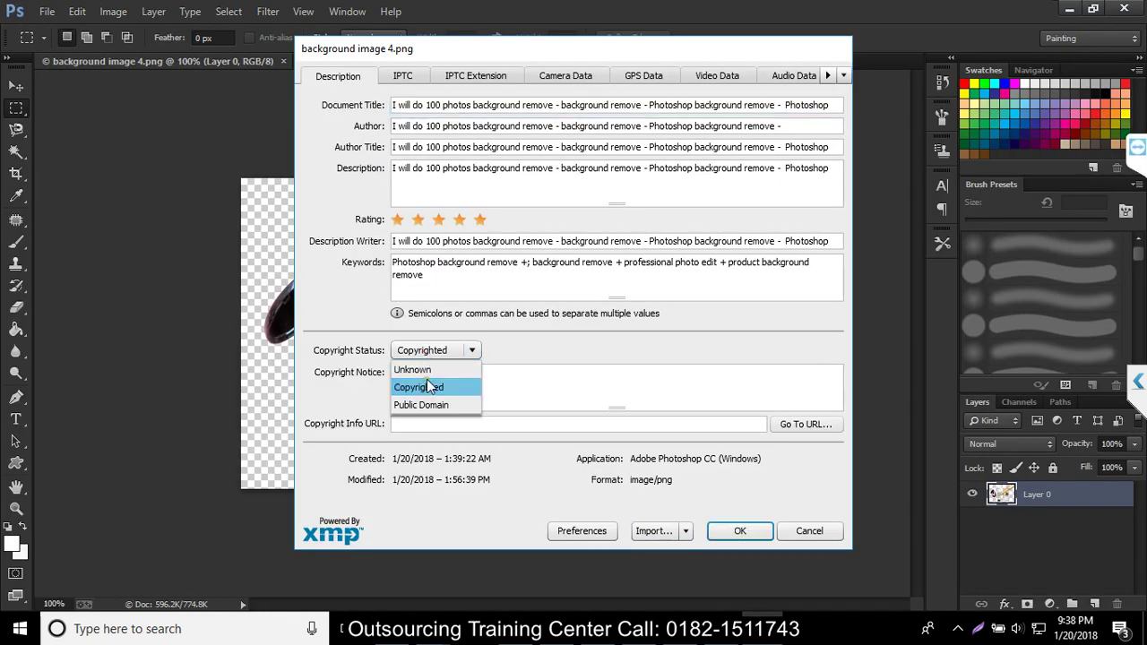
left_click(426, 389)
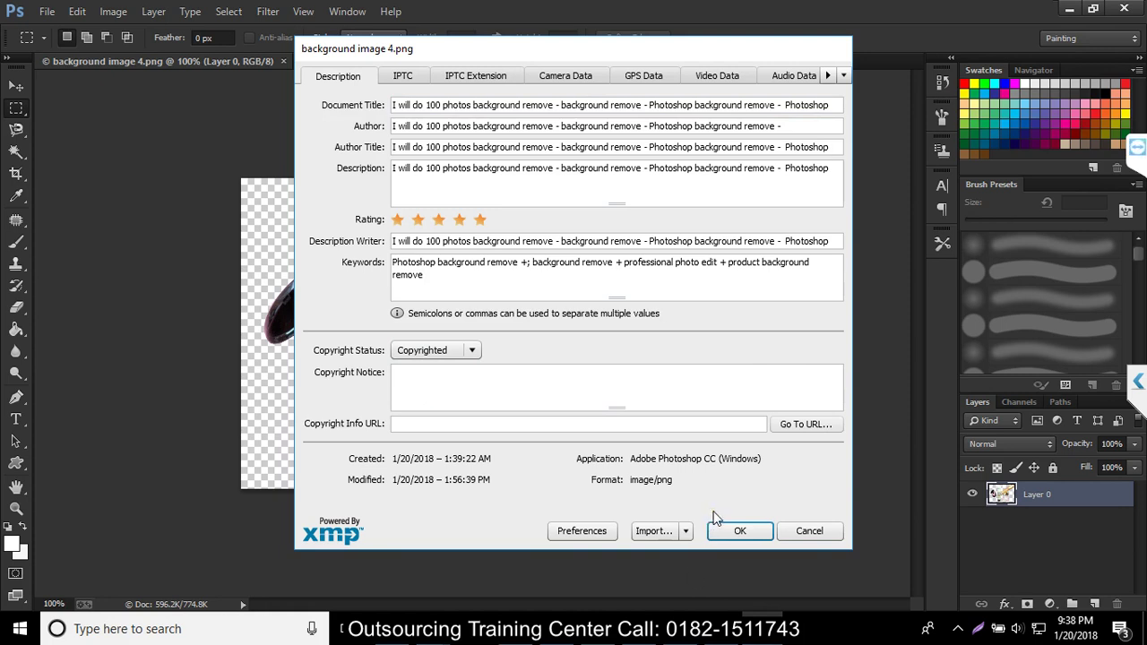
Step: Accept the file metadata entries and quit Photoshop without saving the changes to "background image 4.png"
left_click(737, 531)
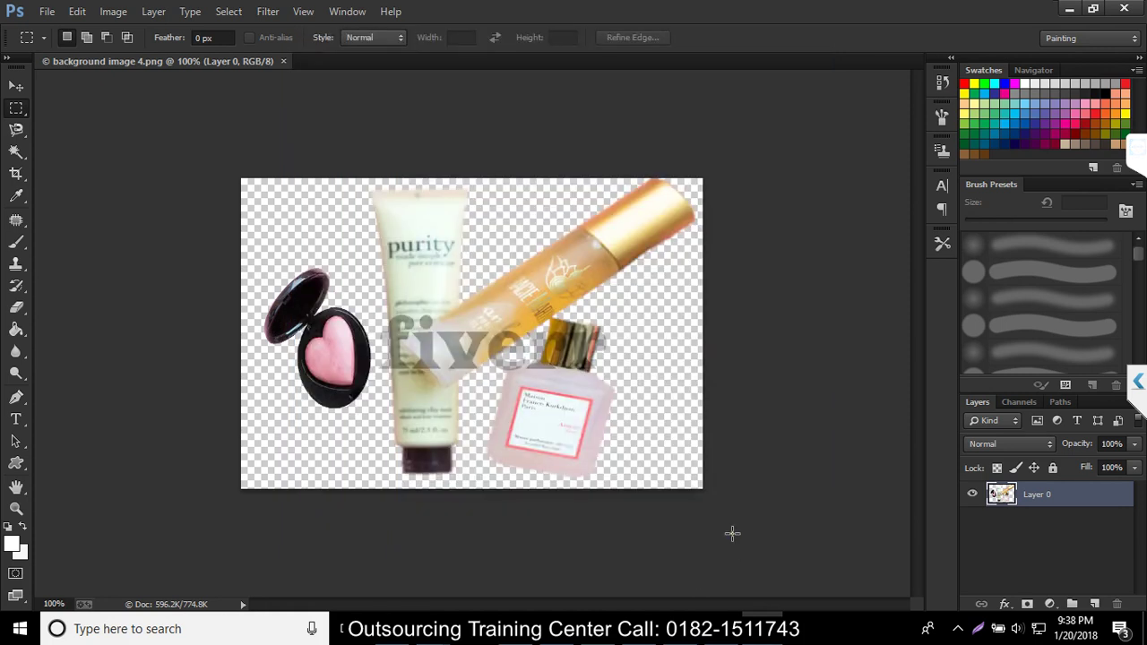
left_click(1121, 9)
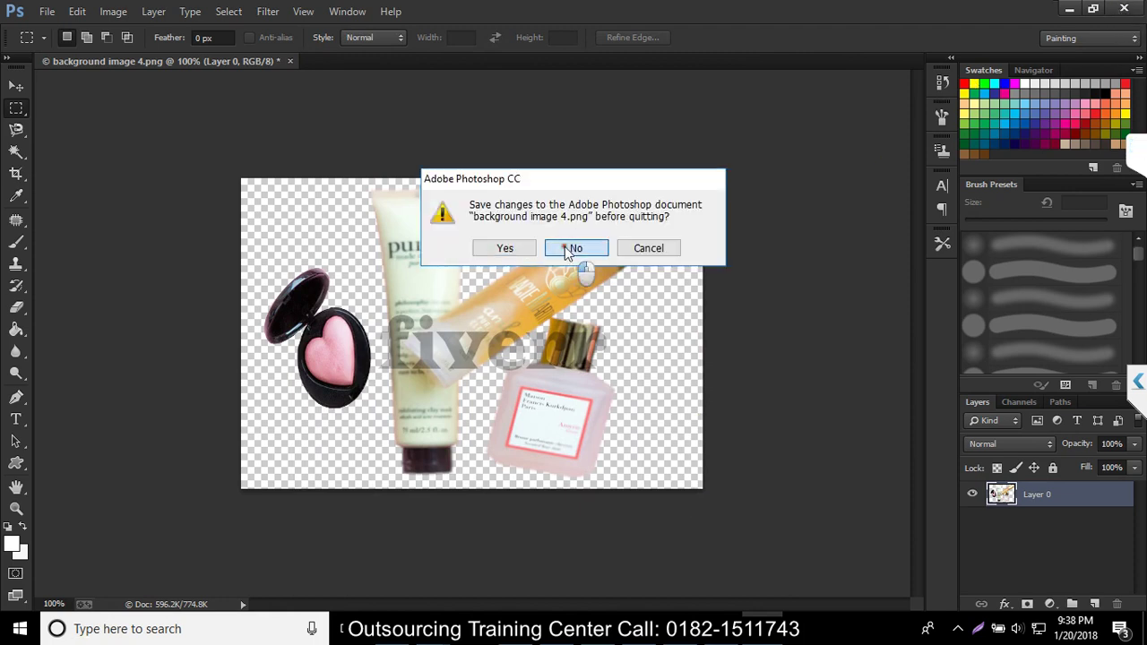
left_click(568, 248)
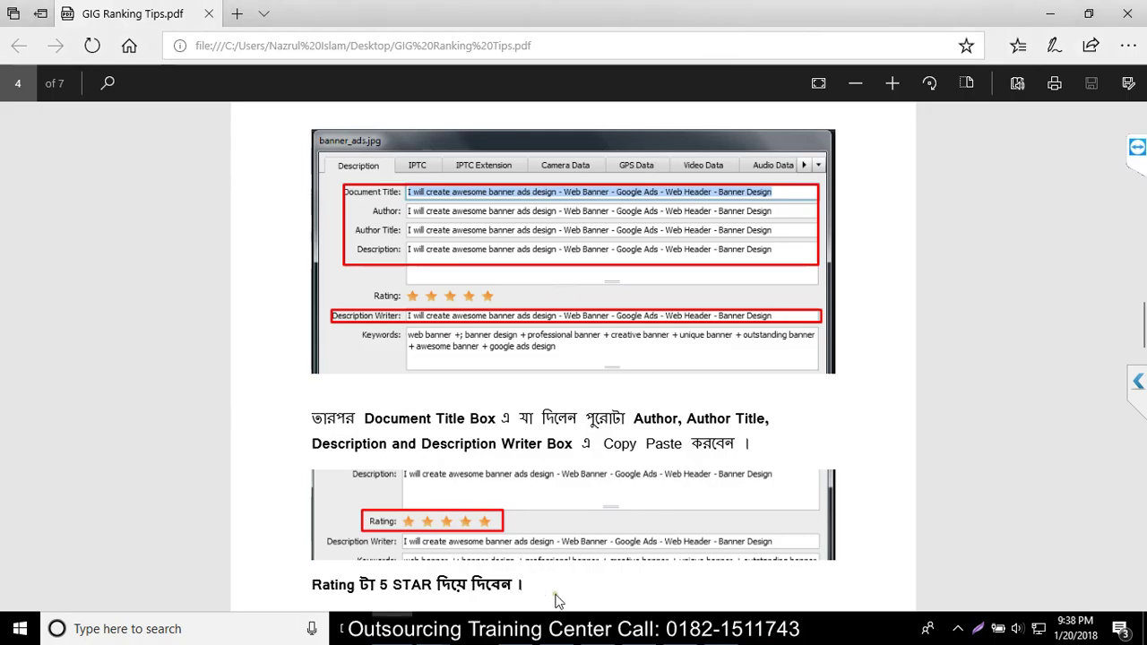
Step: Switch to the Fiverr gallery page and upload "background image 4.png" and "Untitled-1.png" from the desktop folder "bg fiverr" as the first two gig photos
key("alt+Tab")
mouse_move(254, 433)
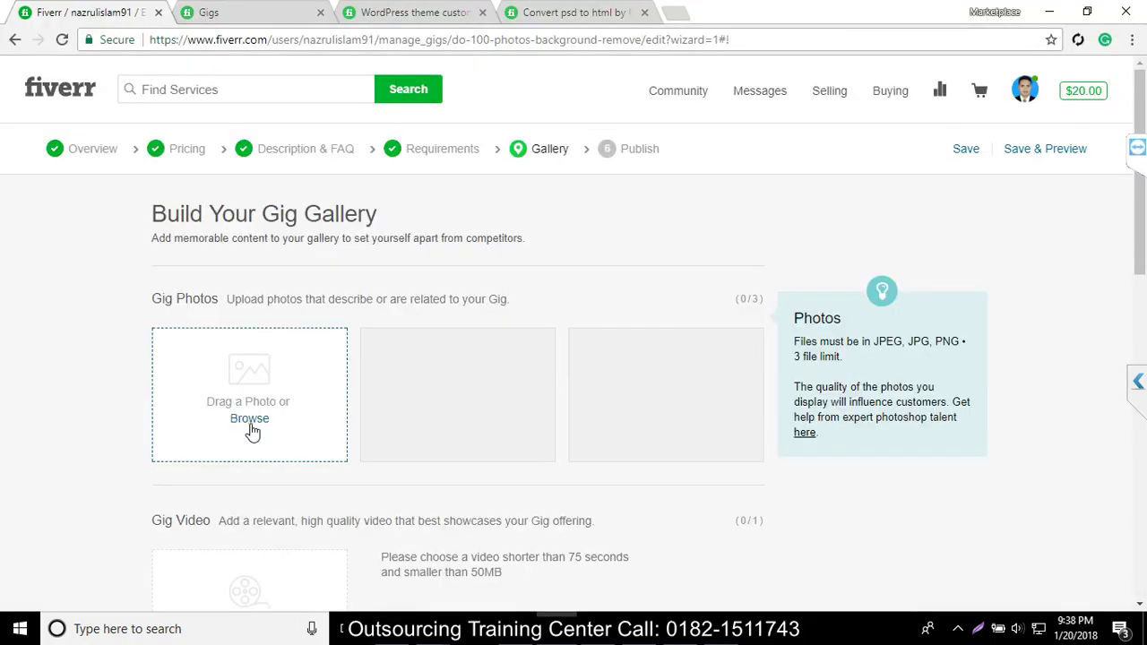
left_click(251, 419)
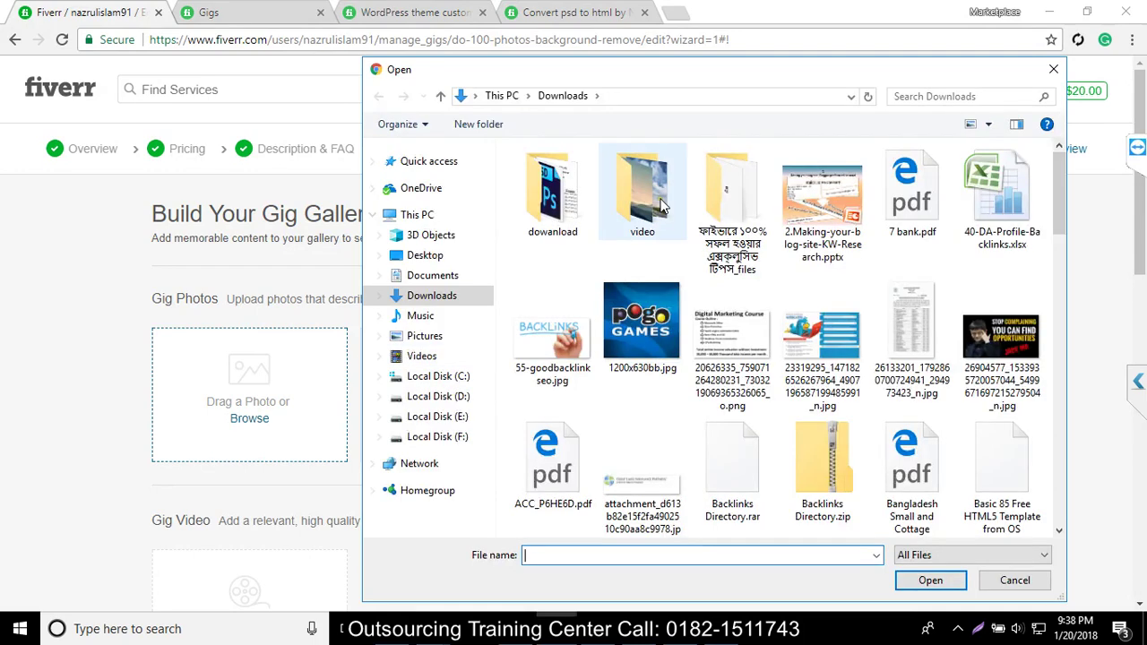
left_click(425, 257)
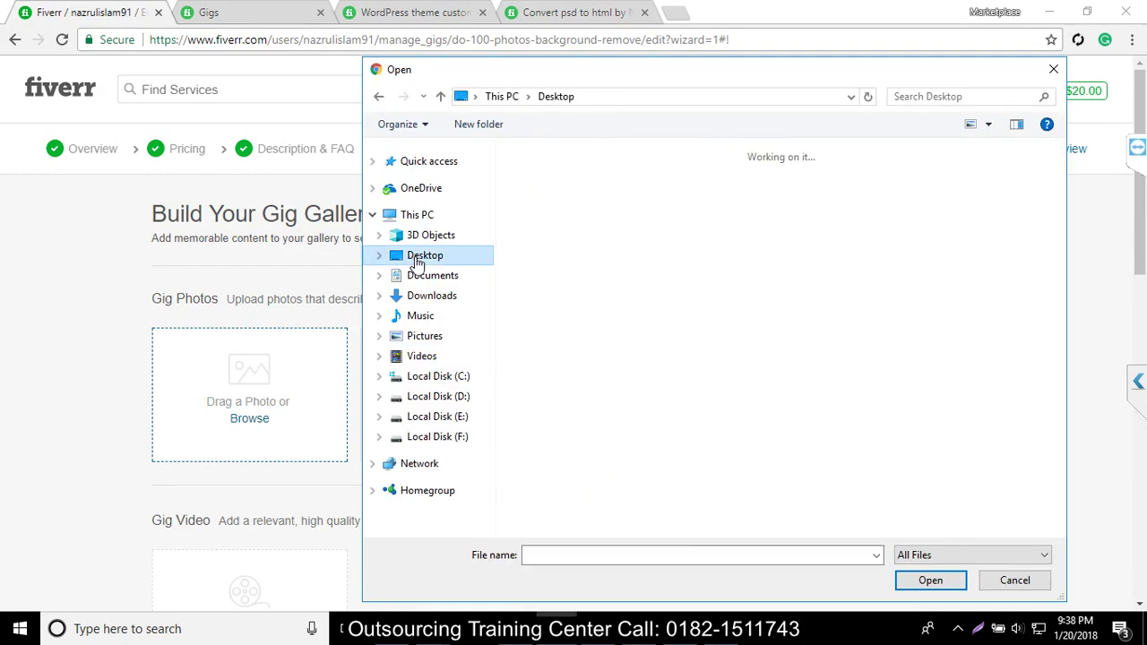
double_click(640, 222)
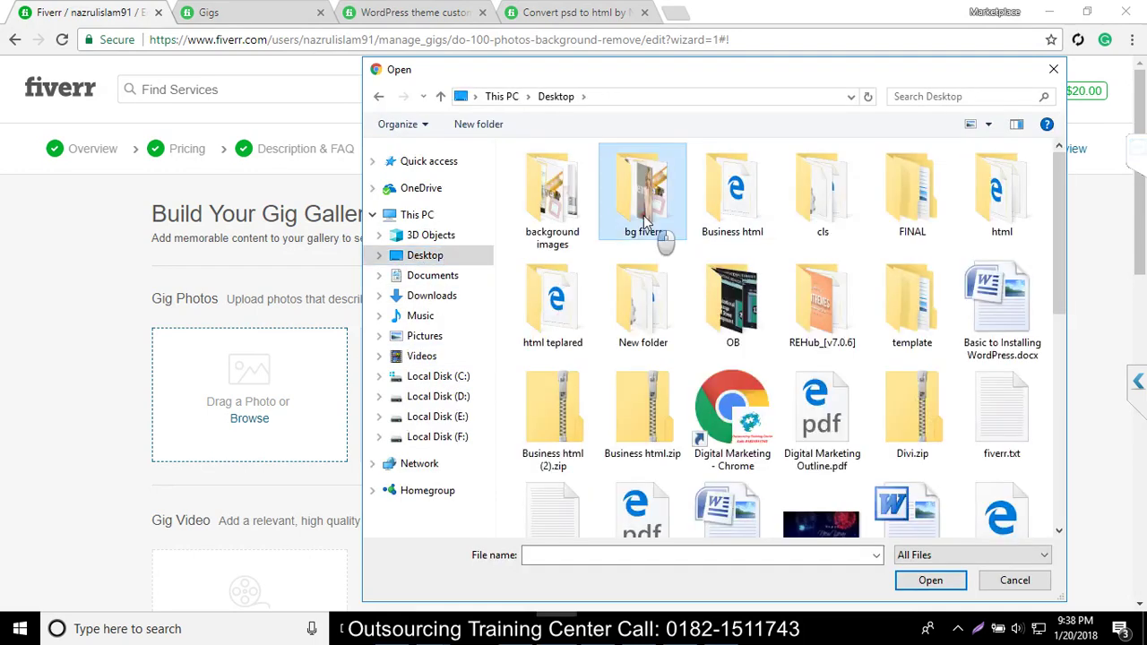
left_click(563, 212)
double_click(563, 212)
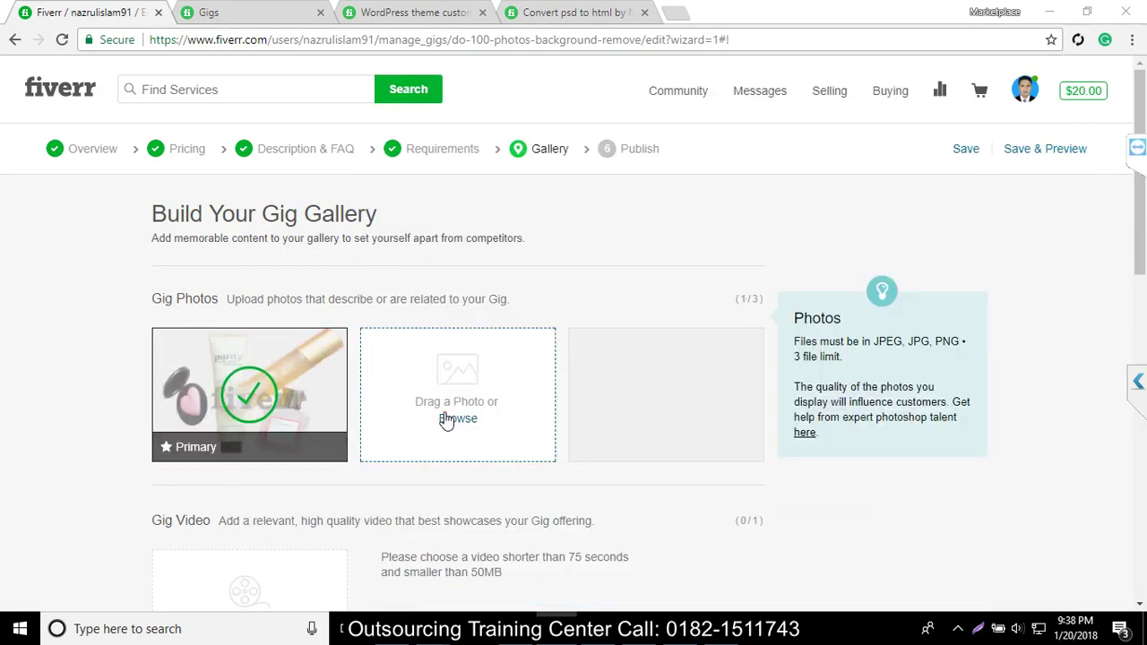
left_click(445, 422)
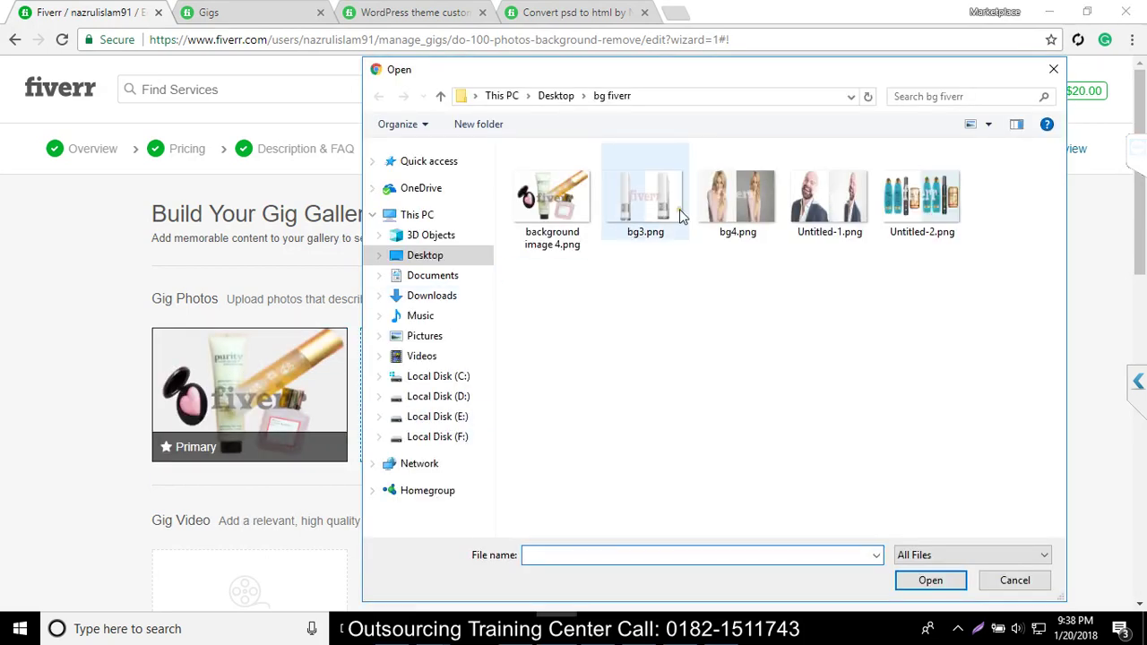
double_click(823, 220)
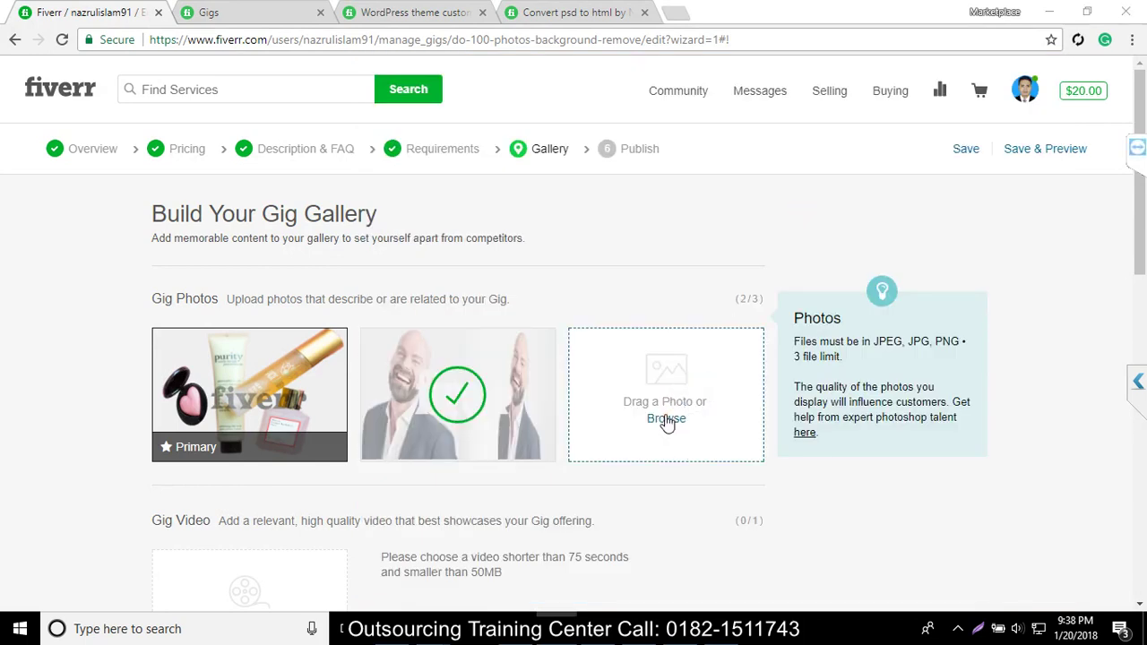
Step: Upload "bg3.png" from the "bg fiverr" folder as the third gig photo and review the three photos
left_click(666, 421)
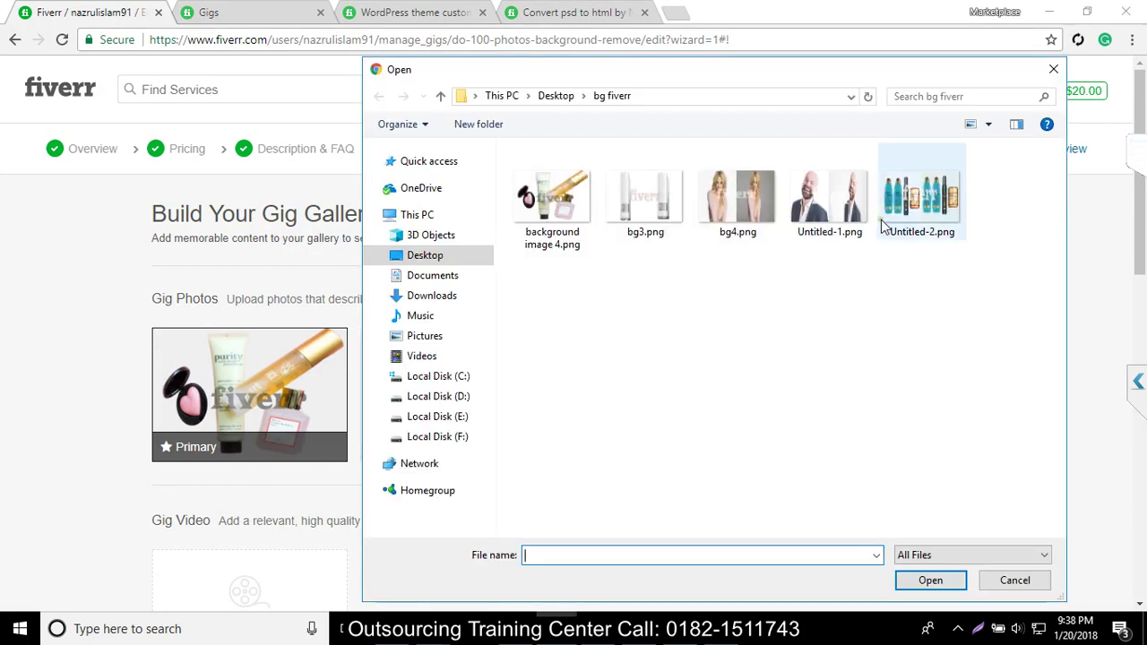
double_click(652, 202)
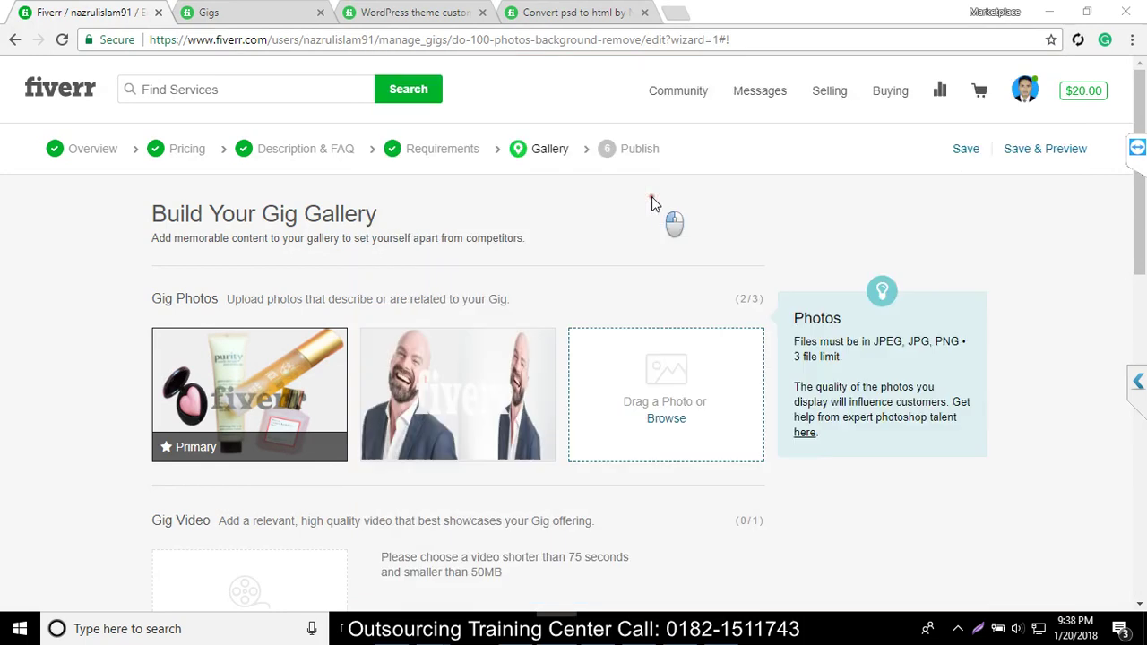
scroll(643, 406, "down", 2)
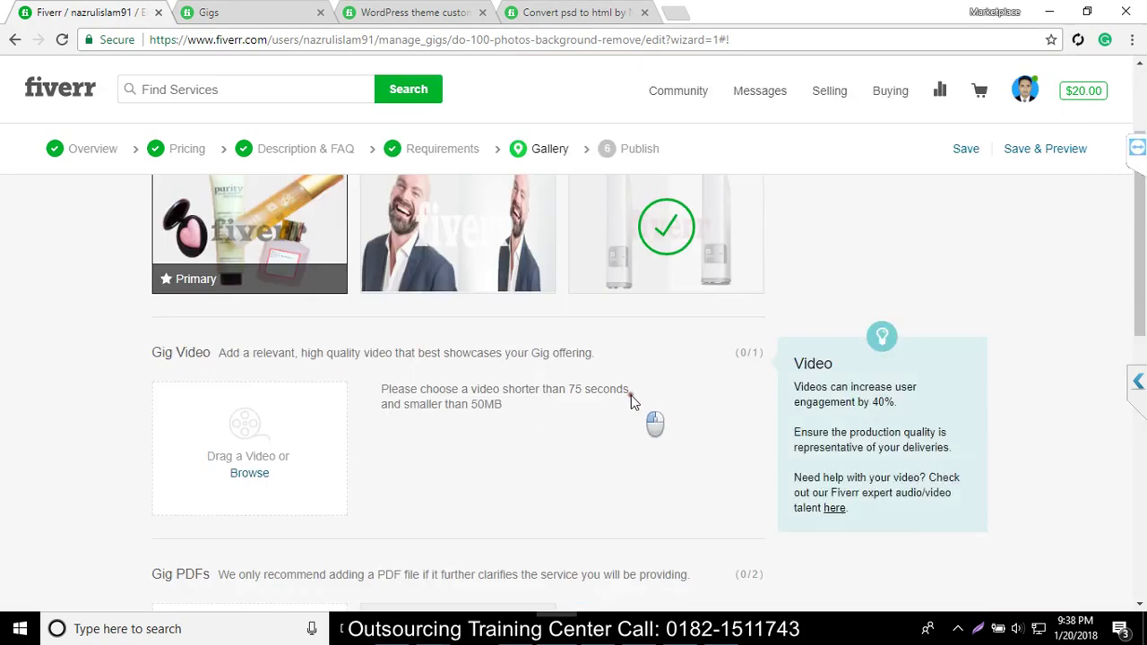
scroll(630, 394, "up", 1)
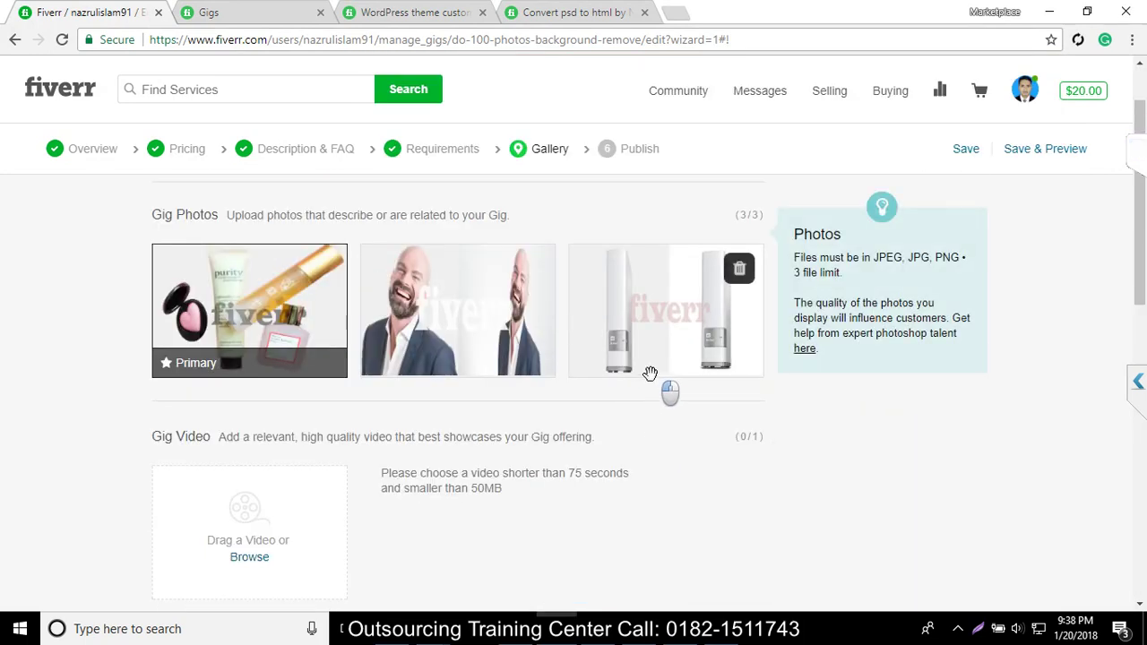
mouse_move(266, 335)
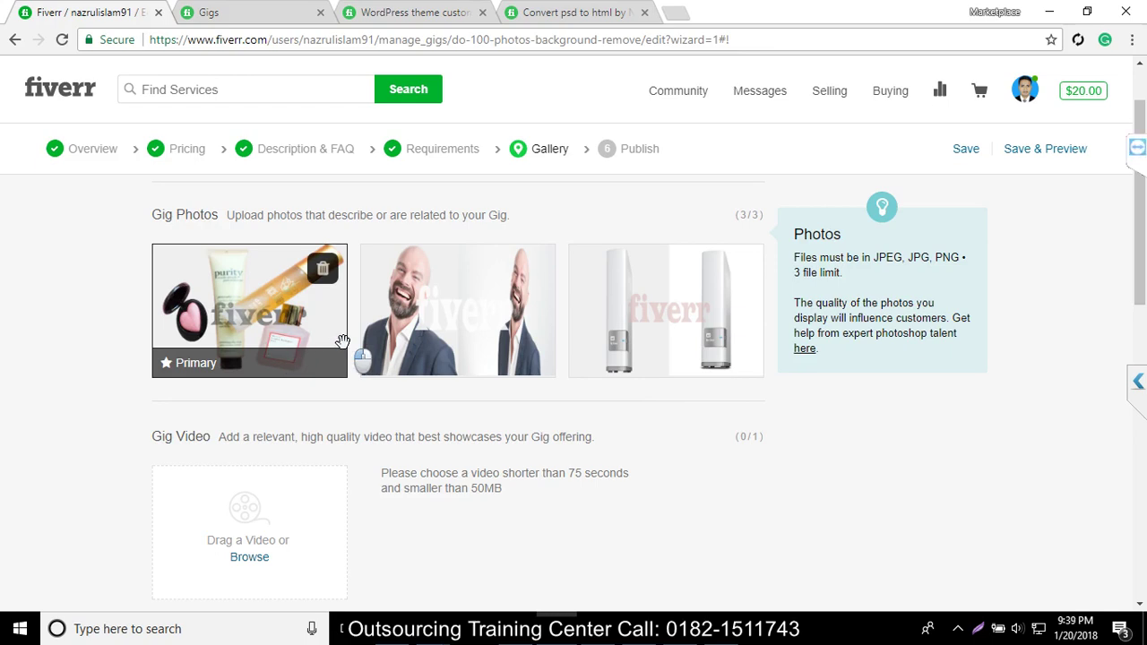
mouse_move(419, 358)
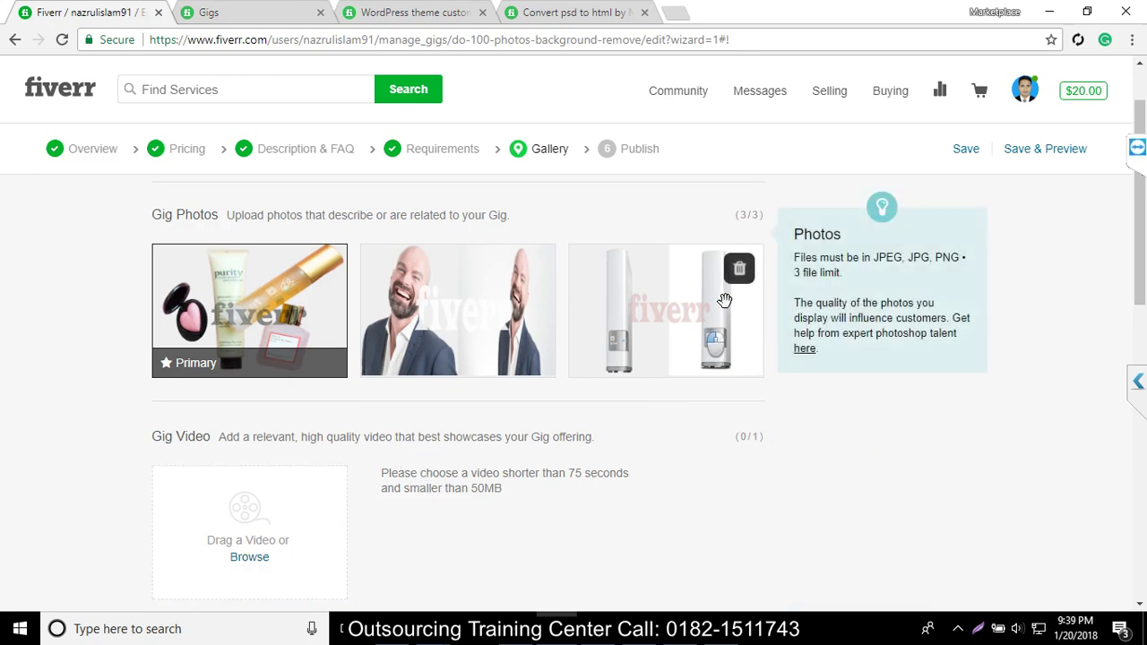
Step: Delete the third gig photo and upload "bg4.png" from the "bg fiverr" folder in its place
left_click(739, 269)
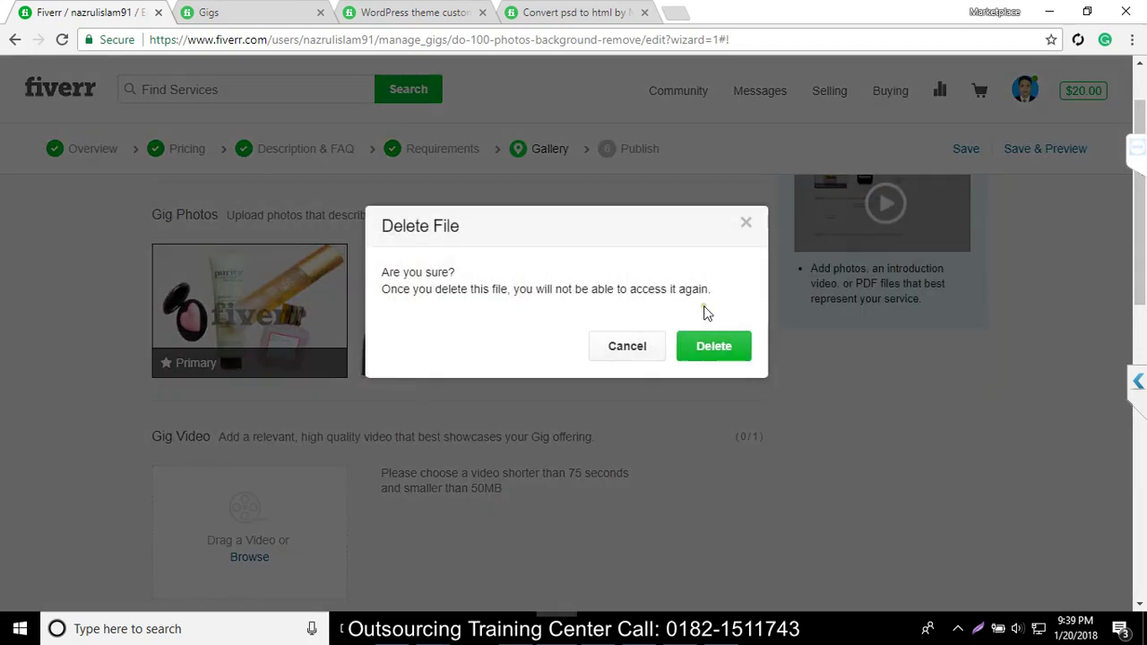
left_click(621, 351)
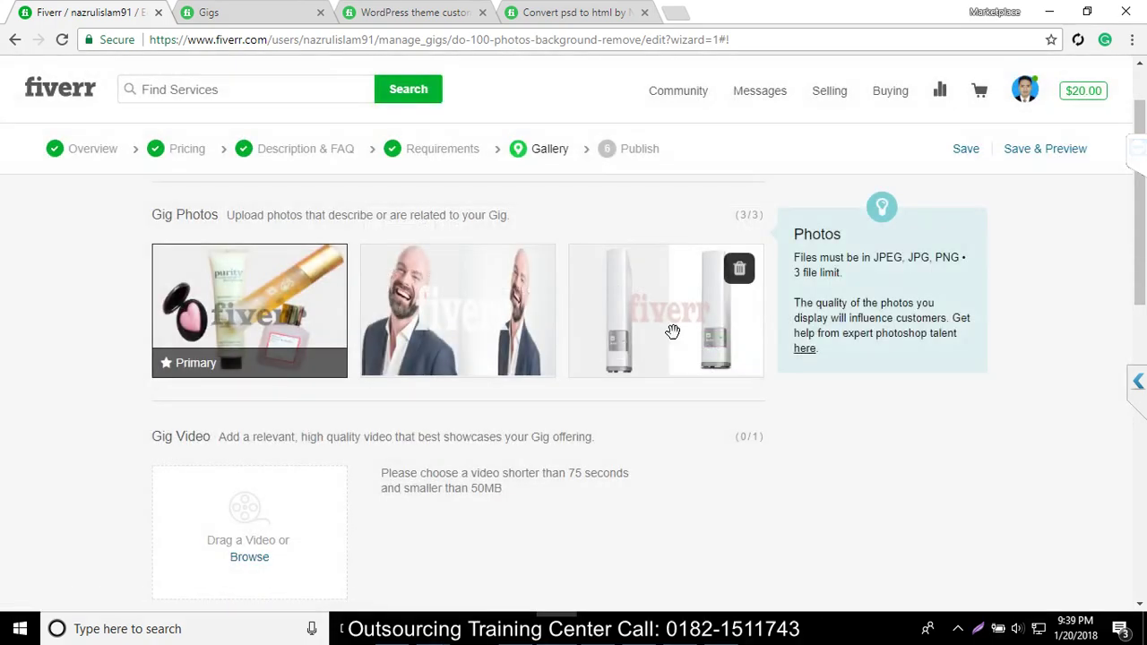
left_click(739, 287)
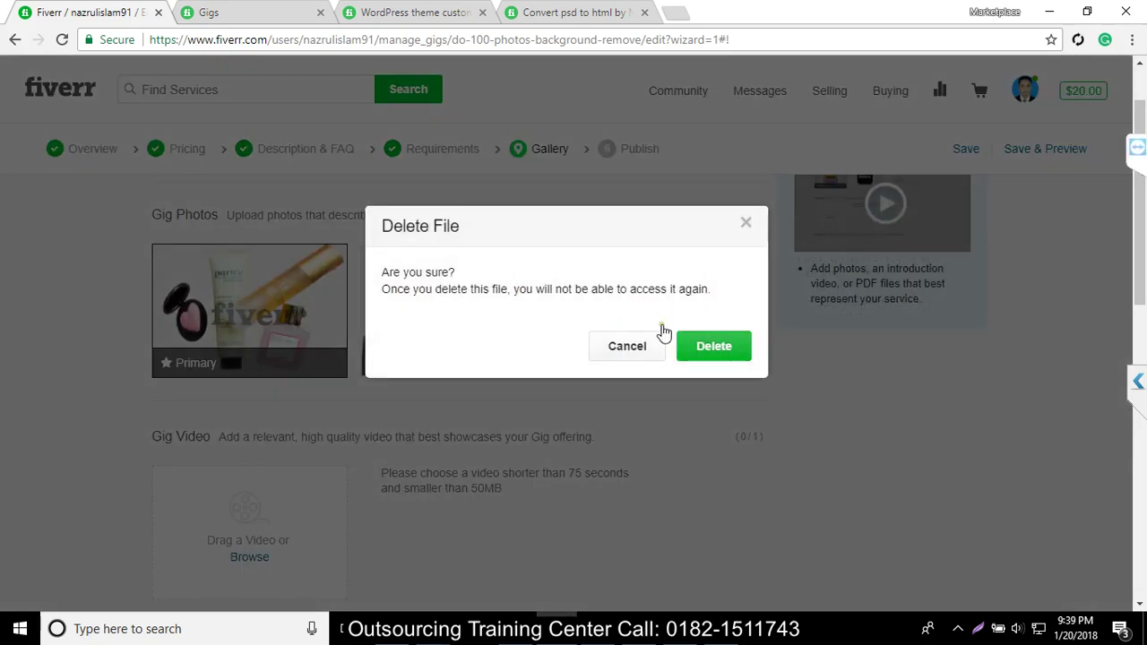
left_click(696, 344)
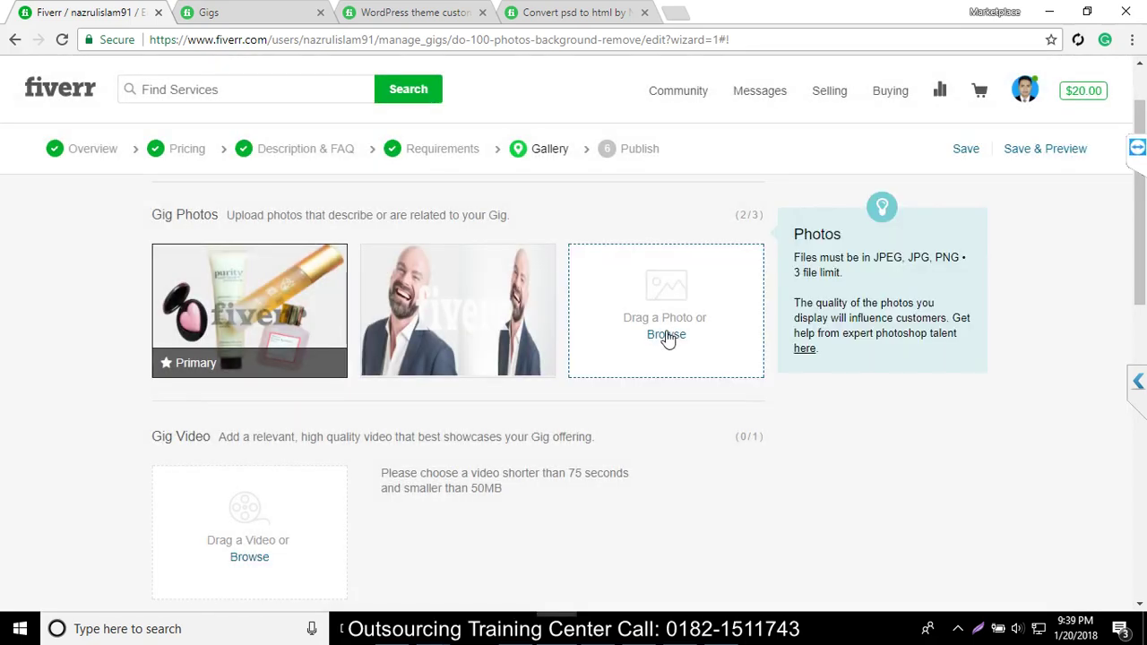
left_click(667, 337)
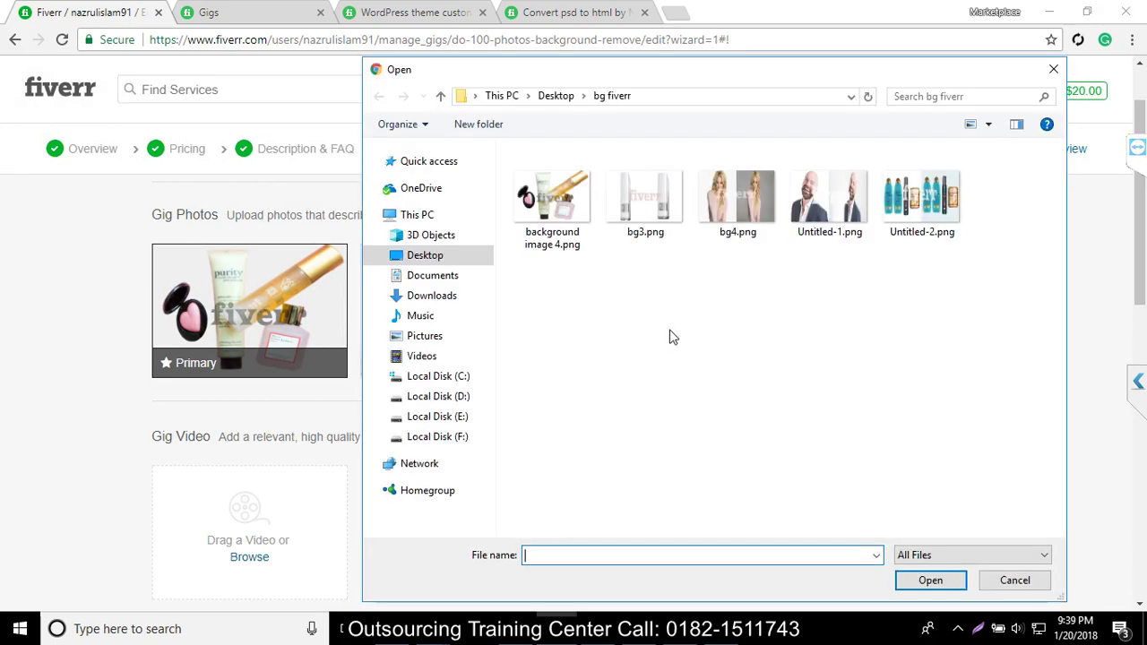
double_click(737, 211)
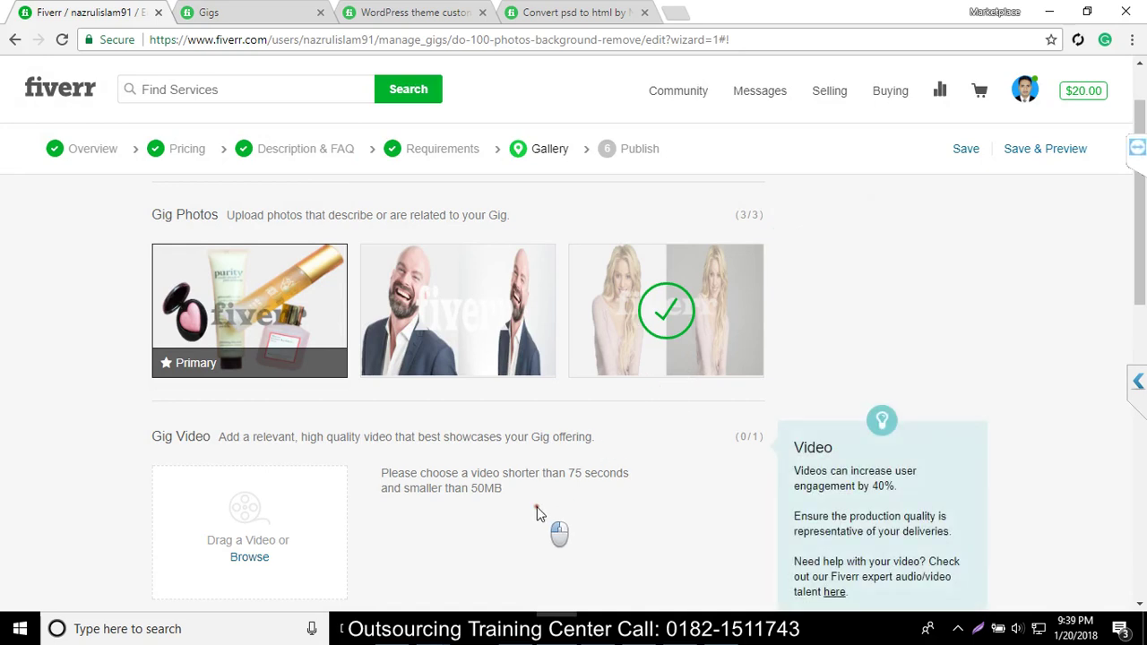
Step: Start adding a gig video and look for its file in the Videos, Debut, 3D Objects and Desktop folders
scroll(278, 528, "down", 1)
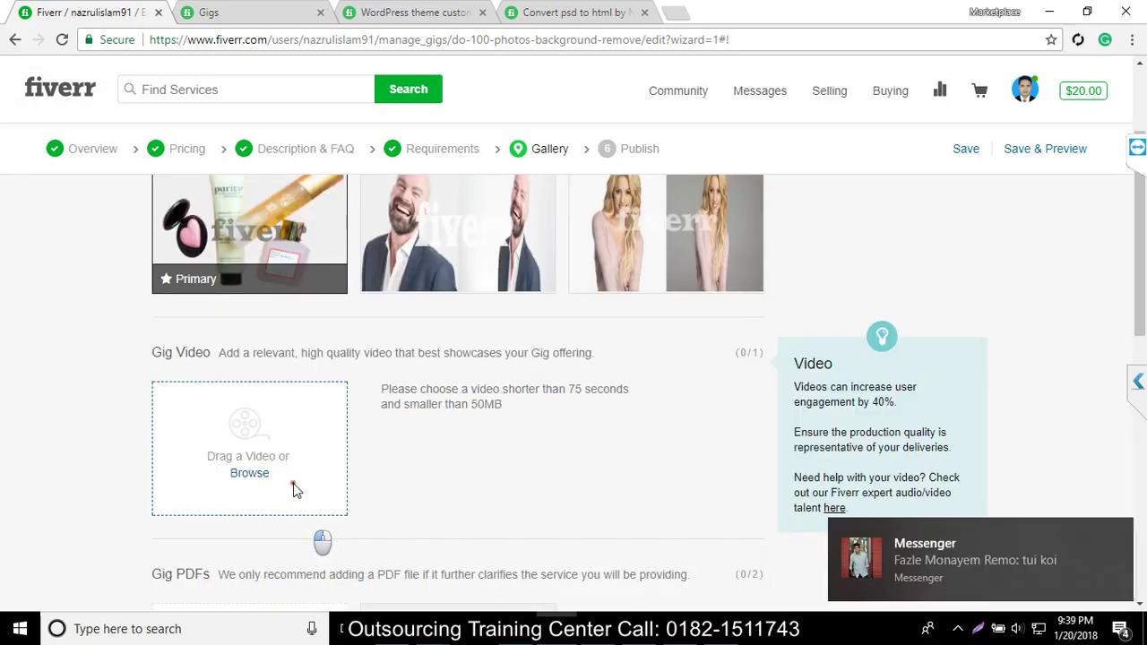
left_click(240, 472)
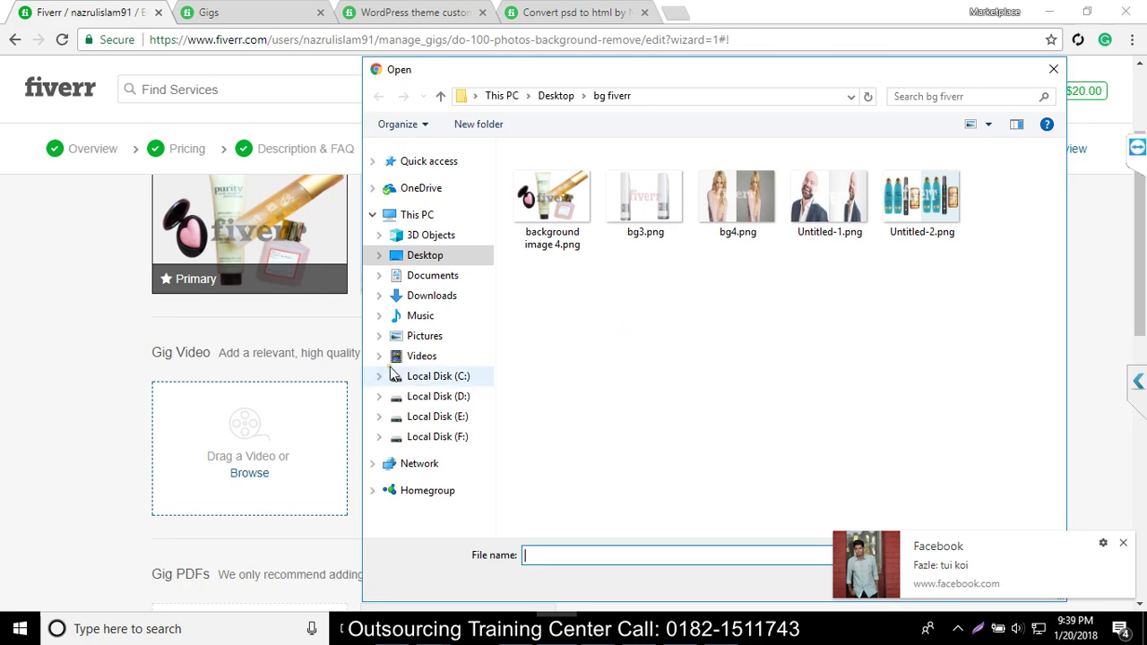
left_click(248, 479)
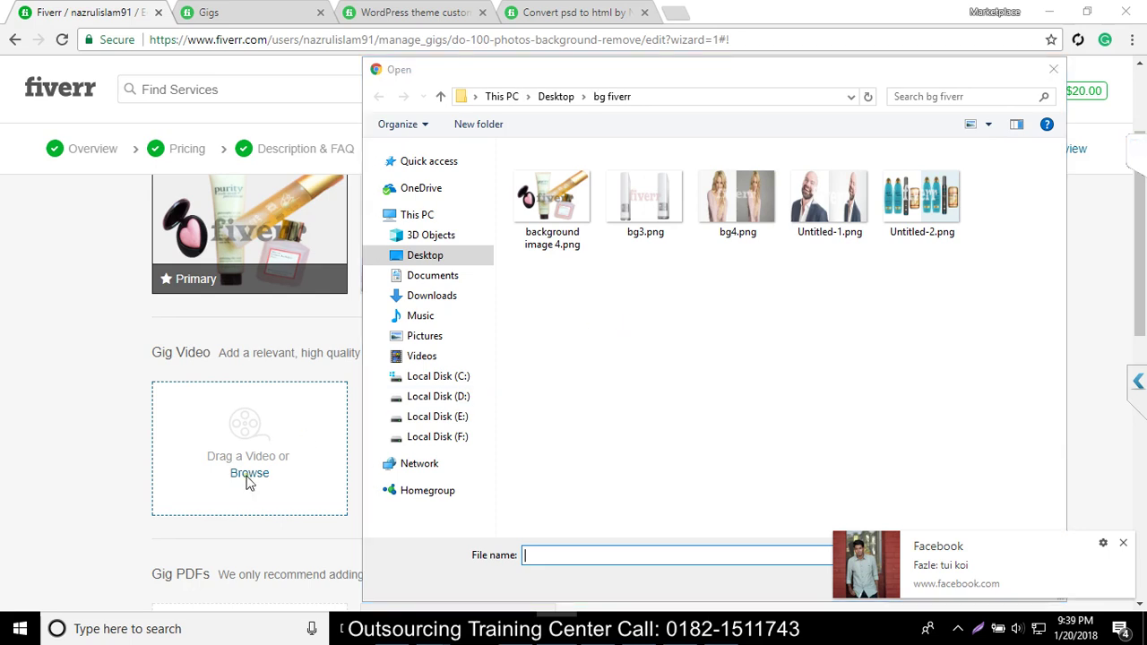
left_click(418, 339)
left_click(423, 362)
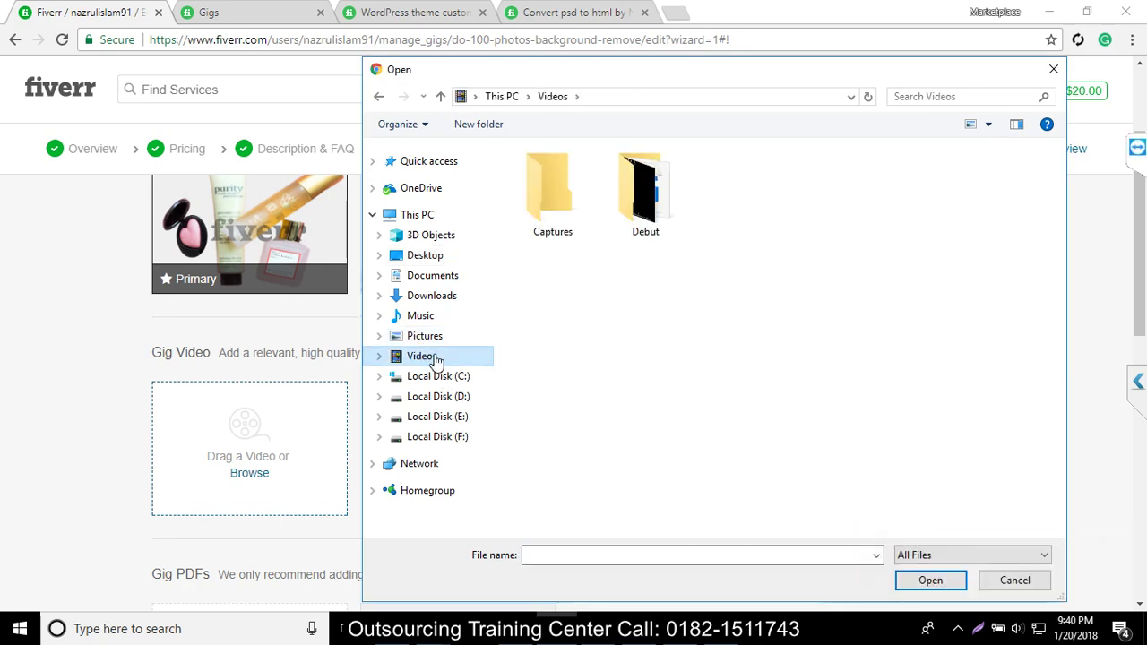
left_click(652, 222)
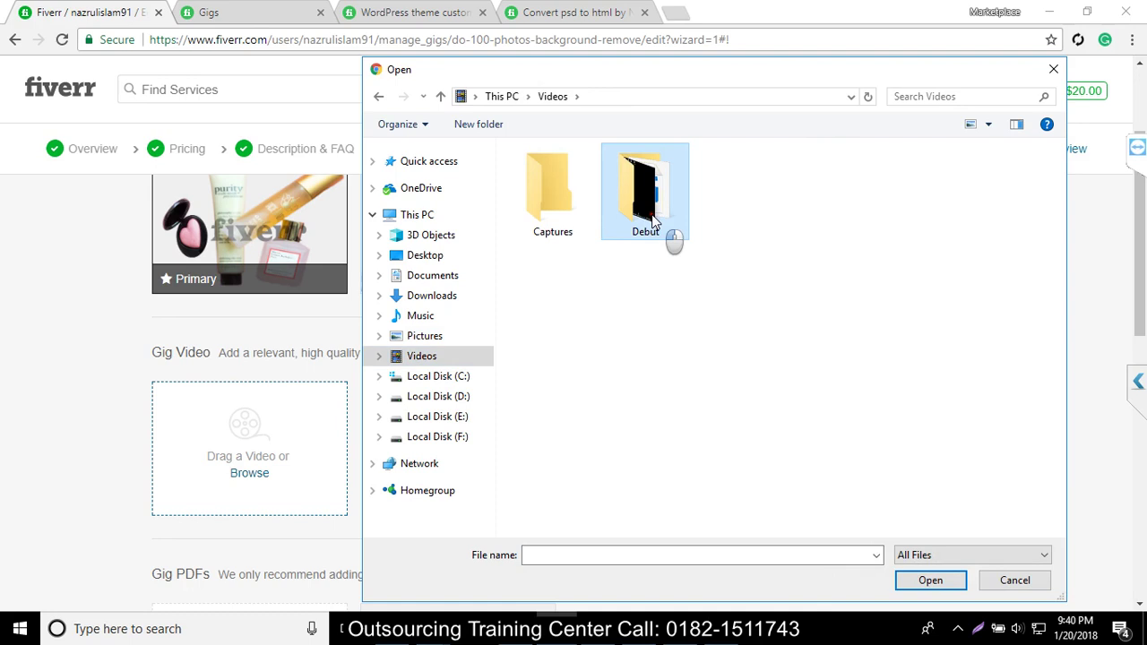
double_click(652, 222)
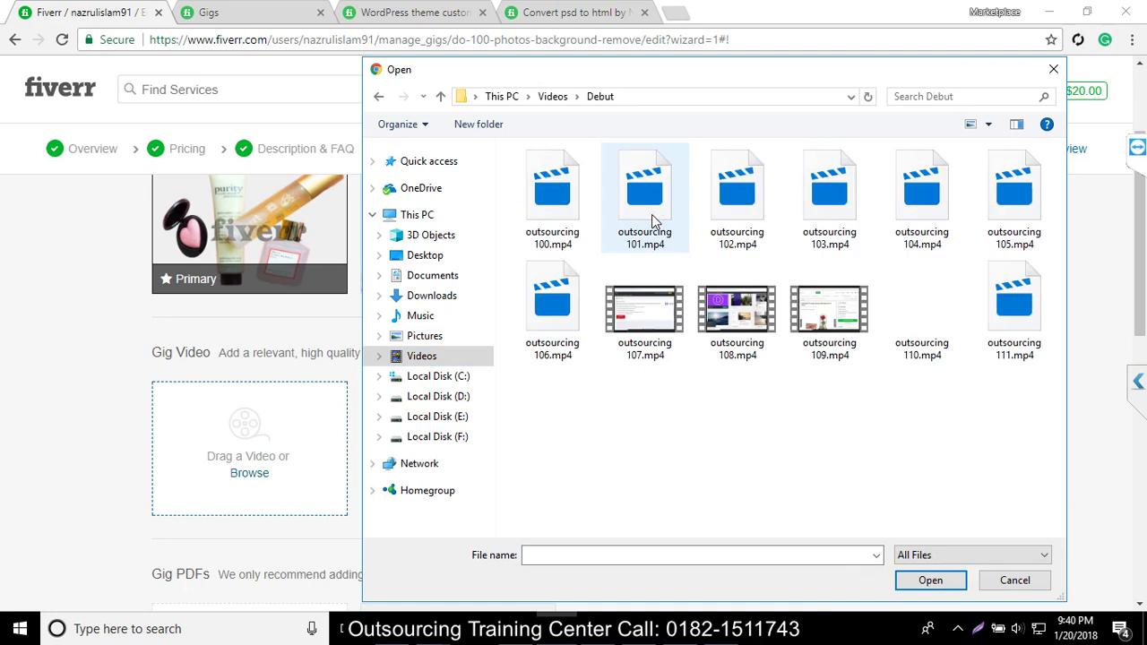
left_click(440, 358)
left_click(456, 235)
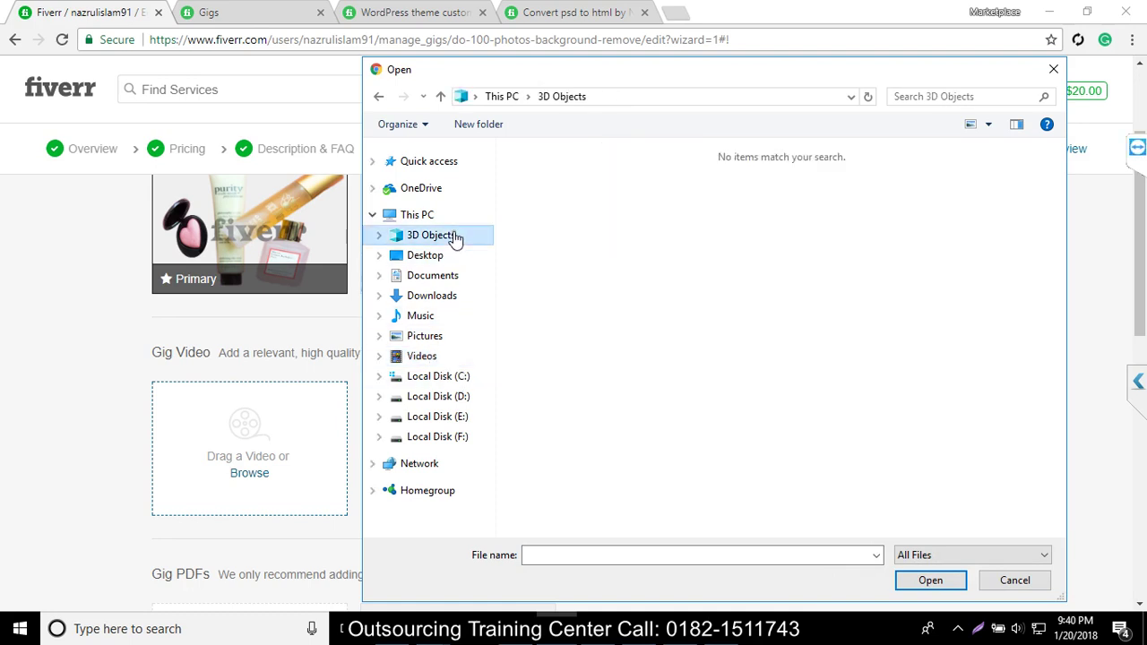
left_click(443, 257)
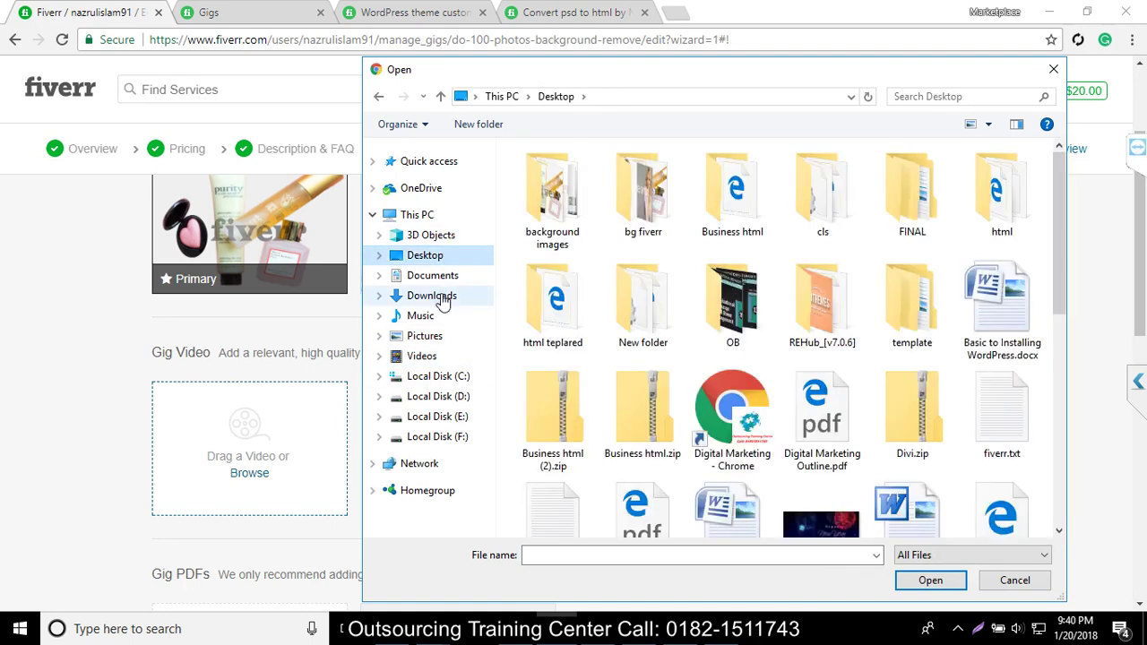
Step: Browse to Documents > VideoMakerFX > Exported Videos and select the file "fiverr background remove.mp4"
left_click(443, 283)
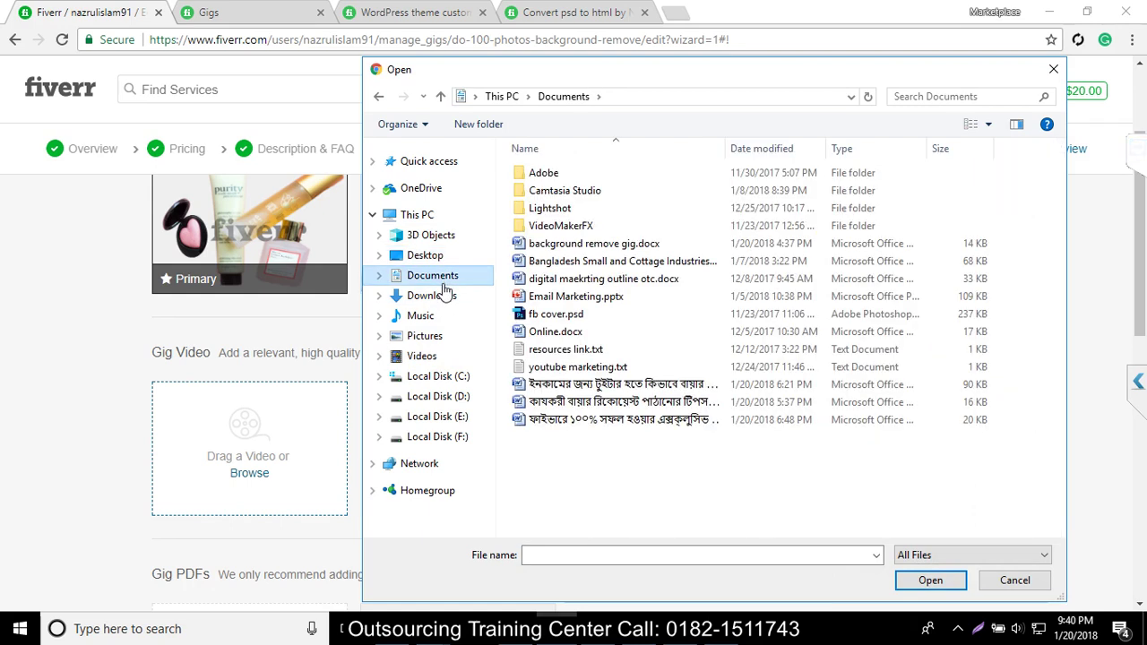
double_click(561, 226)
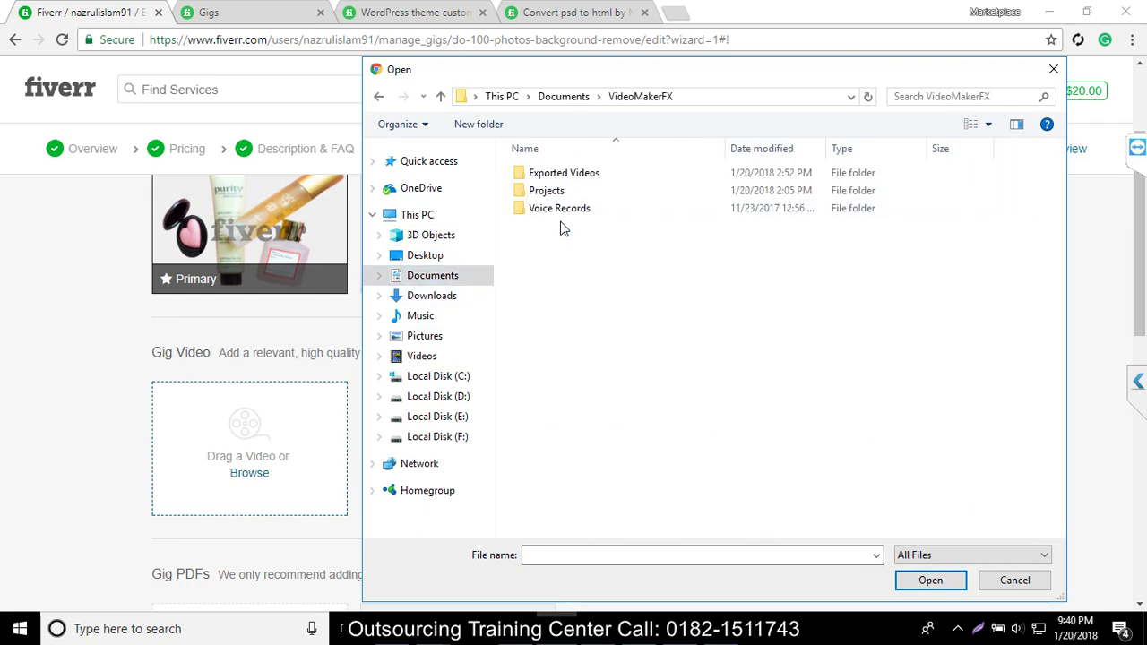
left_click(562, 210)
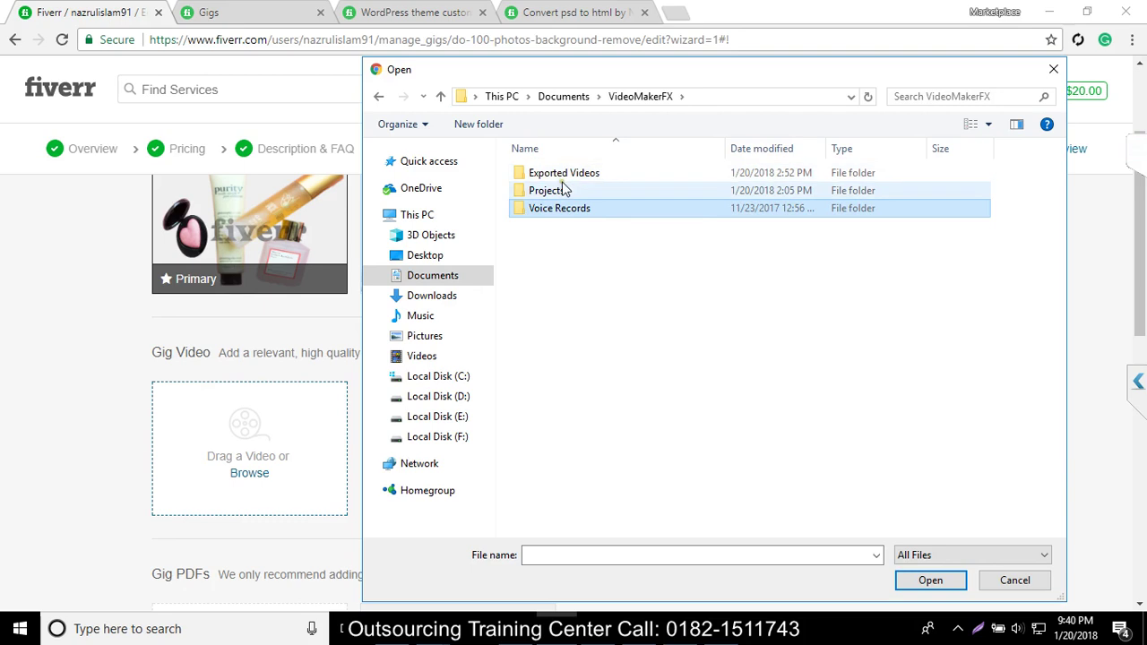
double_click(562, 174)
left_click(552, 186)
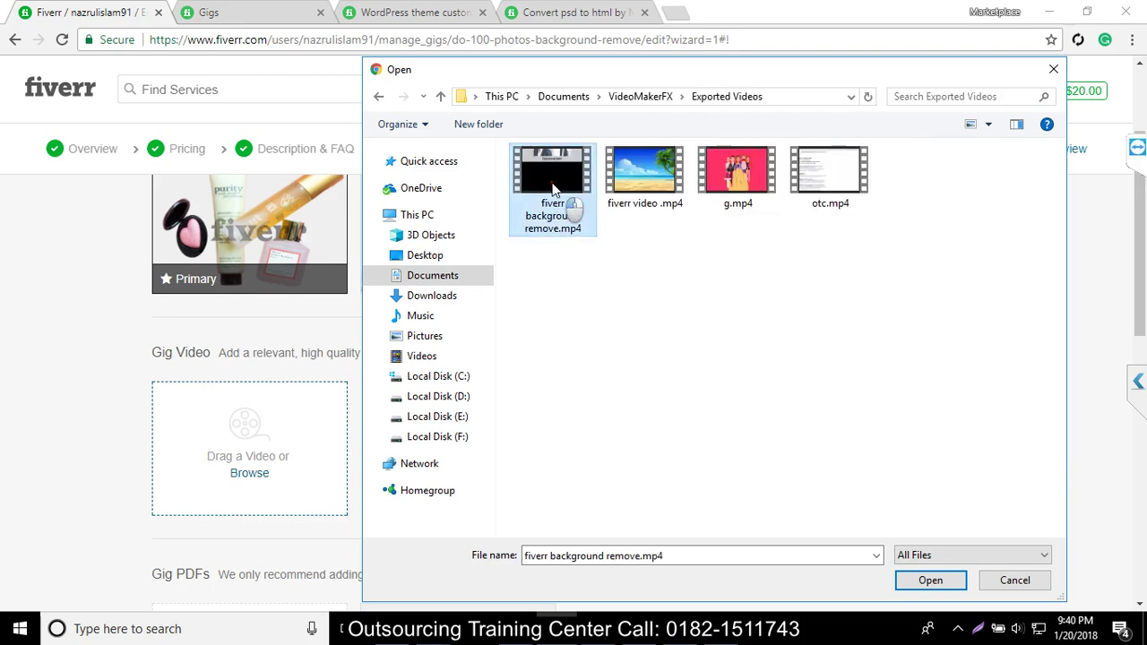
Step: Play "fiverr background remove.mp4" in the video player to preview it through to the end, and close the player
right_click(551, 184)
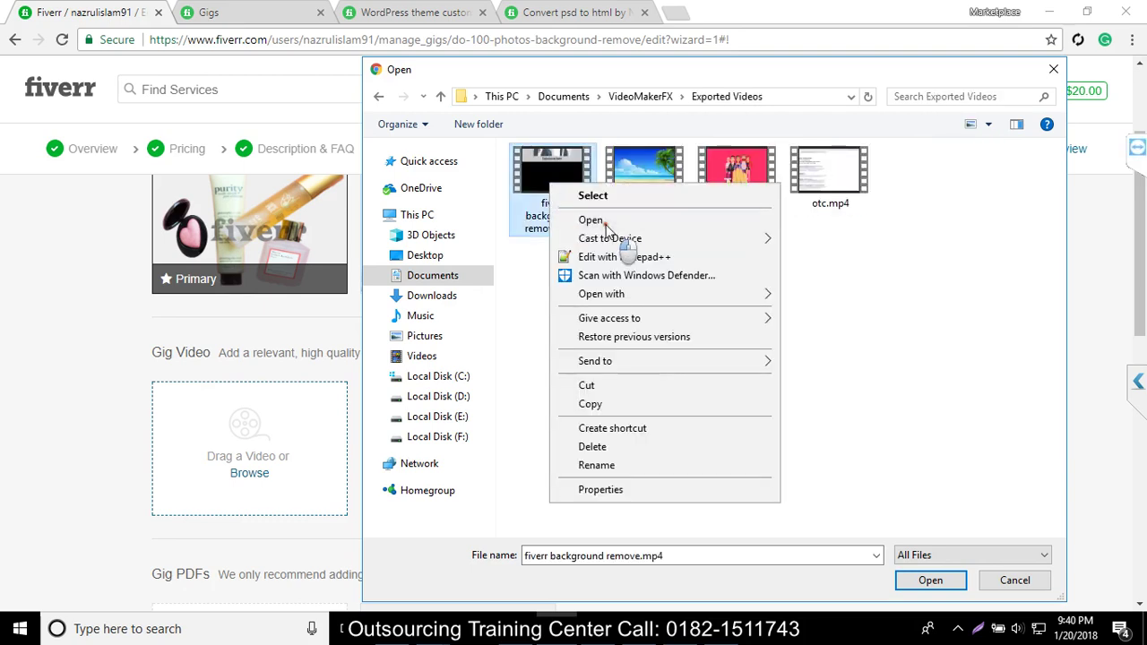
left_click(591, 220)
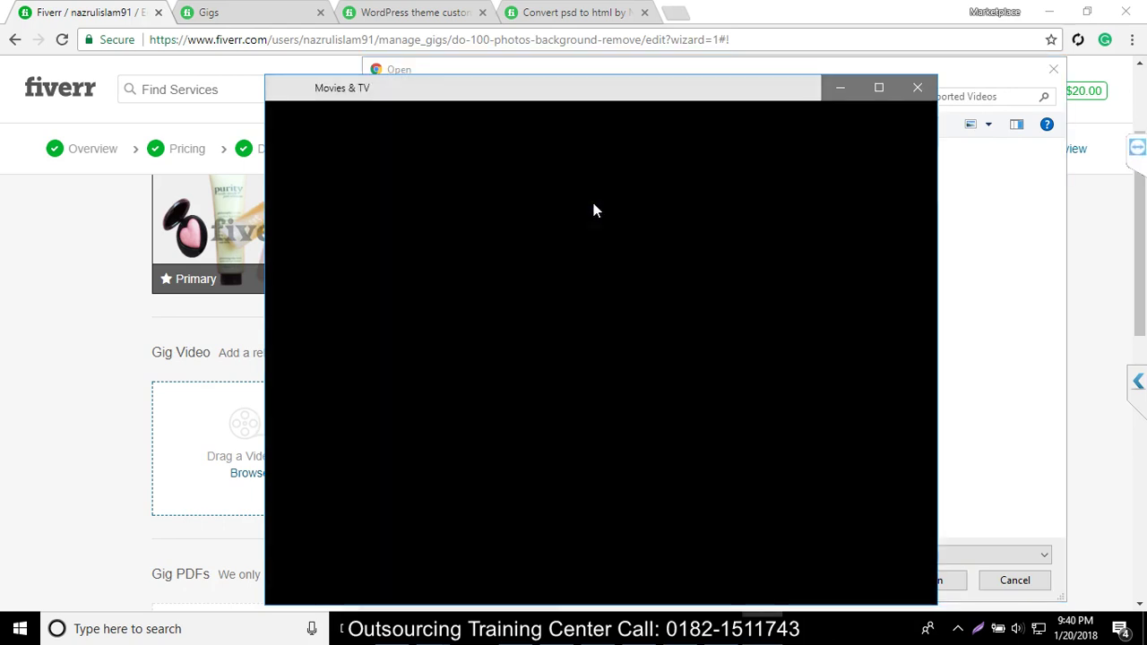
left_click_drag(500, 93, 409, 42)
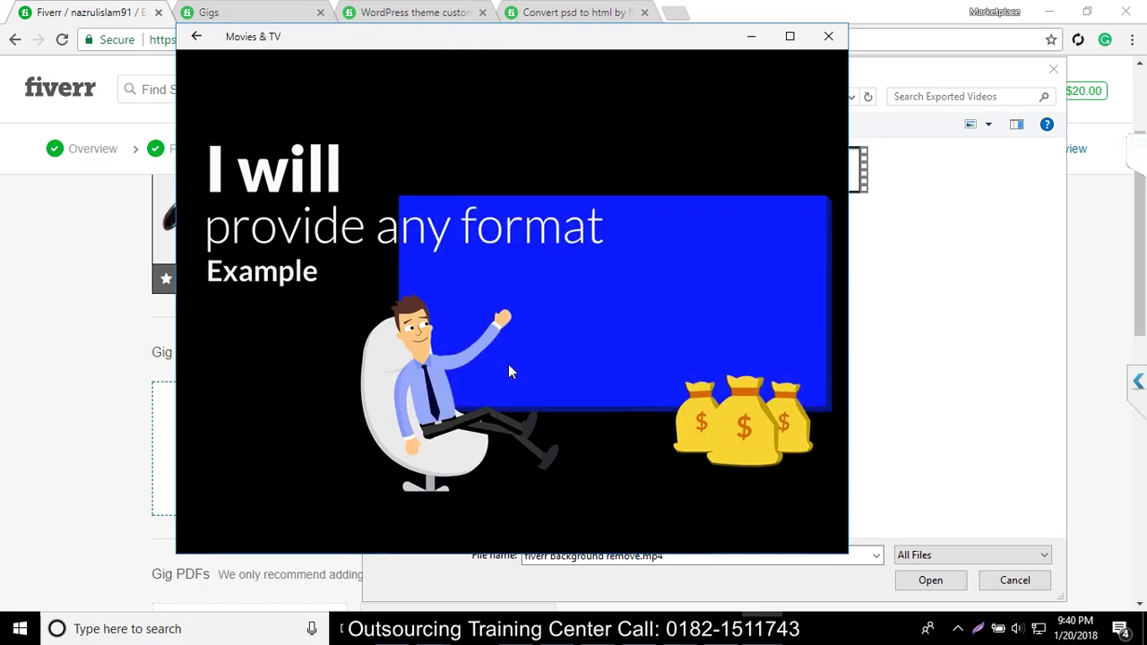
mouse_move(511, 364)
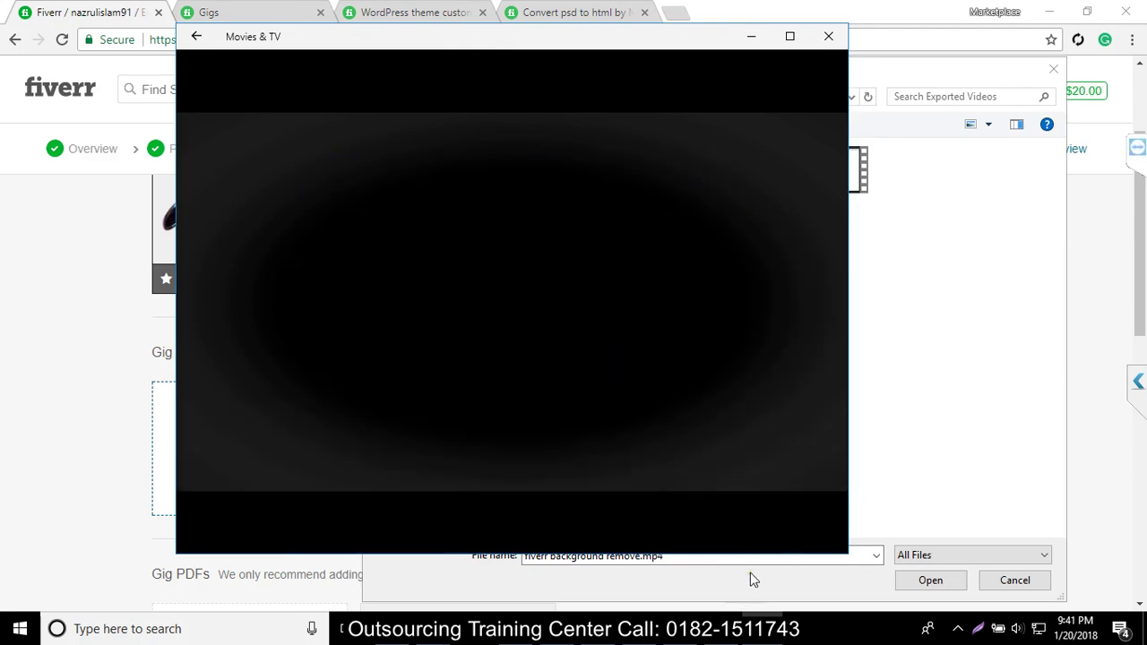
mouse_move(433, 322)
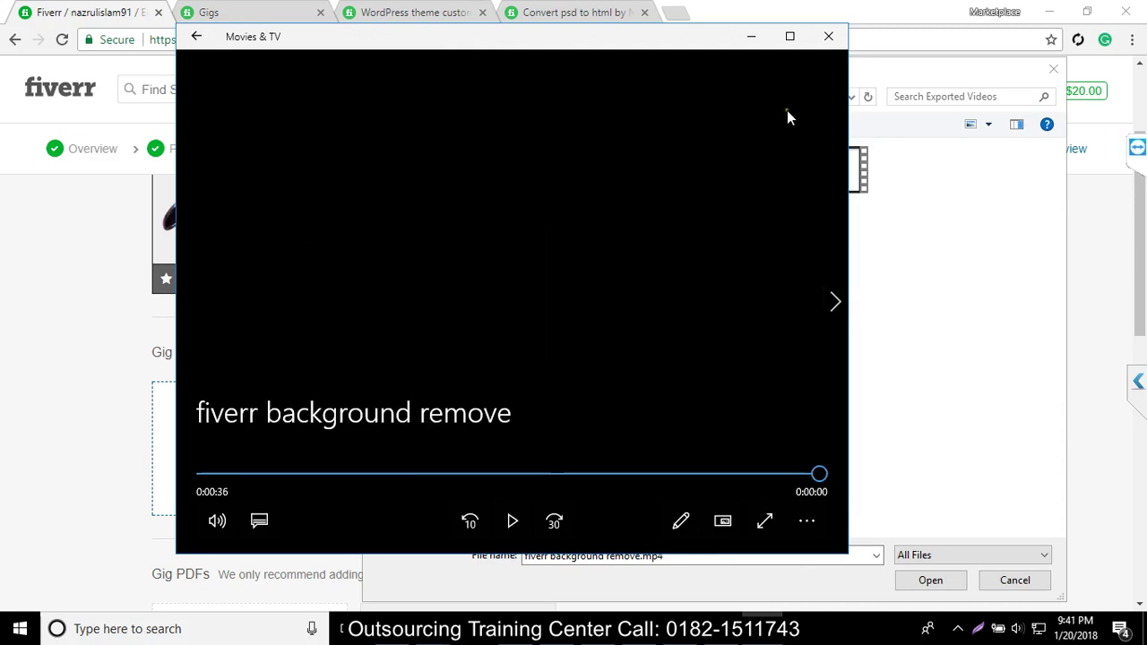
left_click(826, 37)
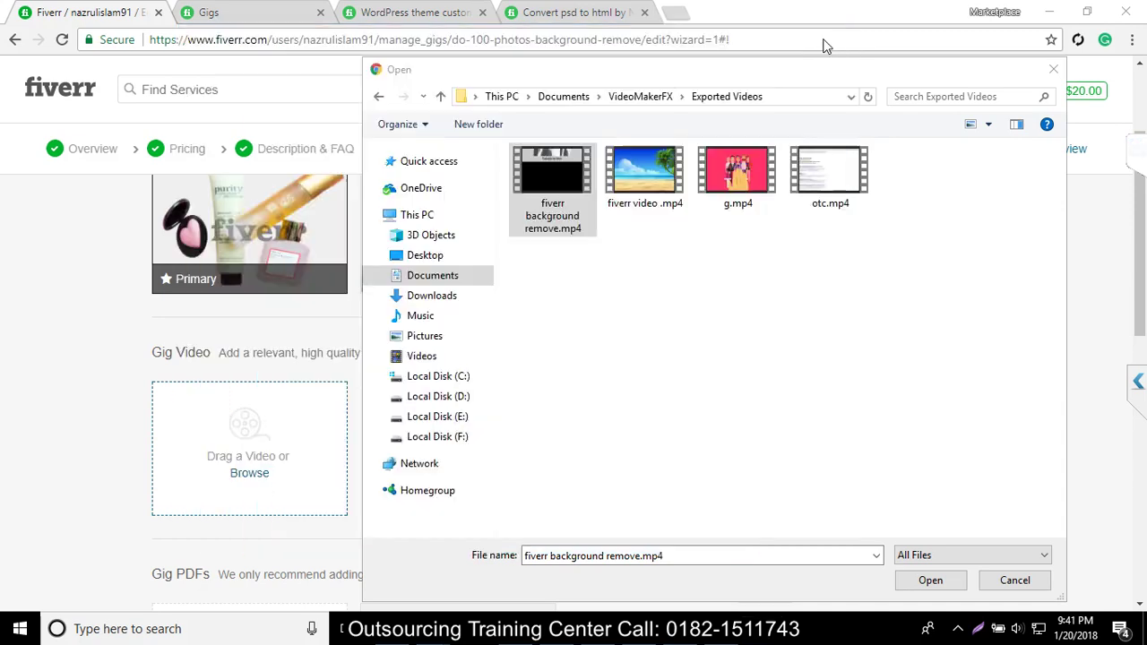
Step: Upload "fiverr background remove.mp4" as the gig video and read the note about the review time
double_click(566, 185)
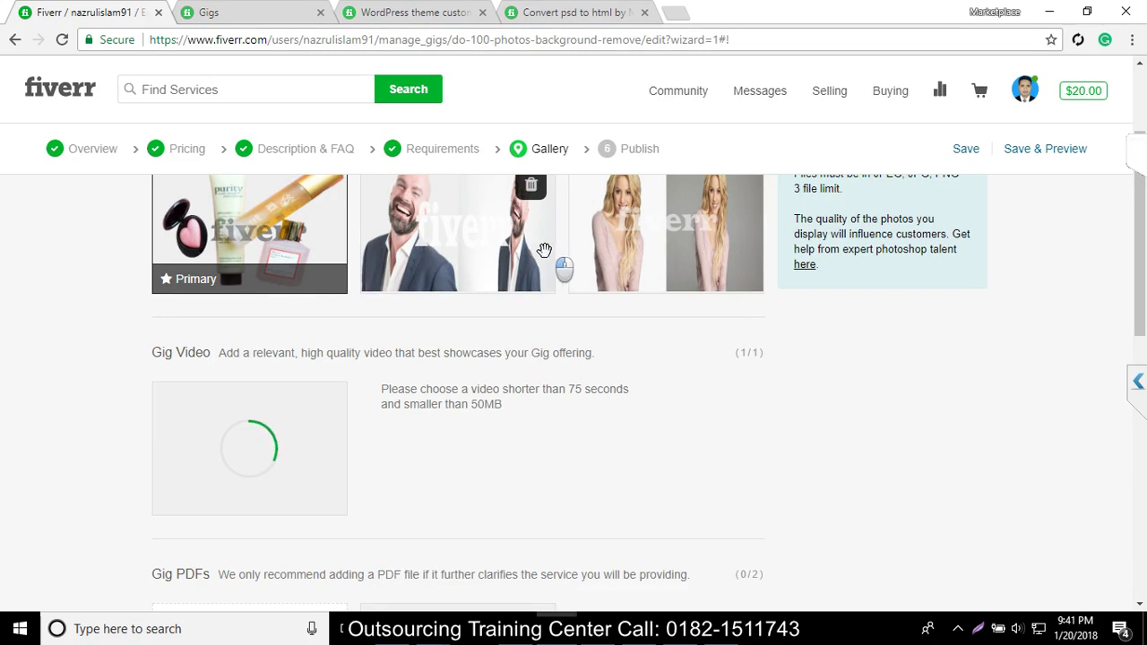
mouse_move(755, 456)
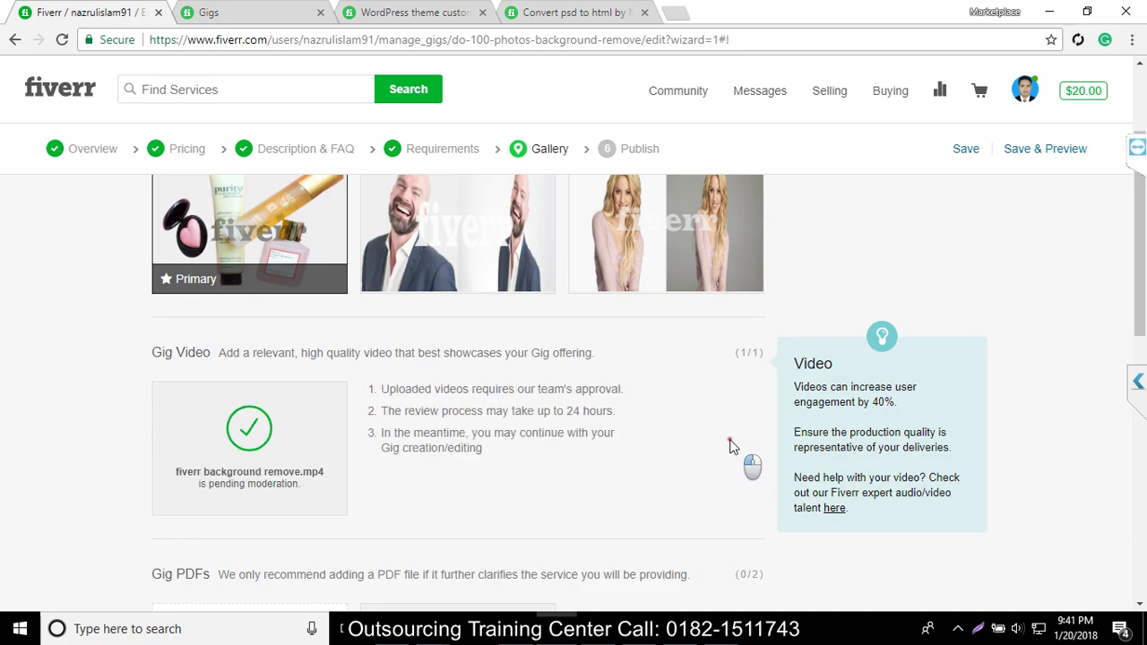
left_click_drag(559, 410, 606, 411)
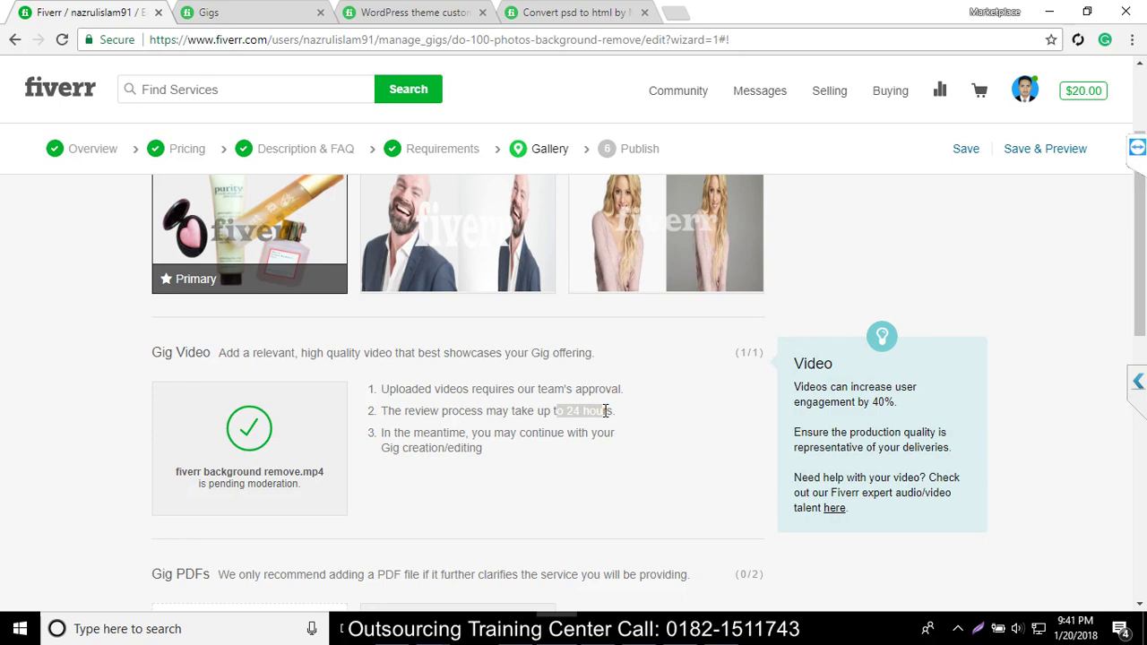
left_click(606, 410)
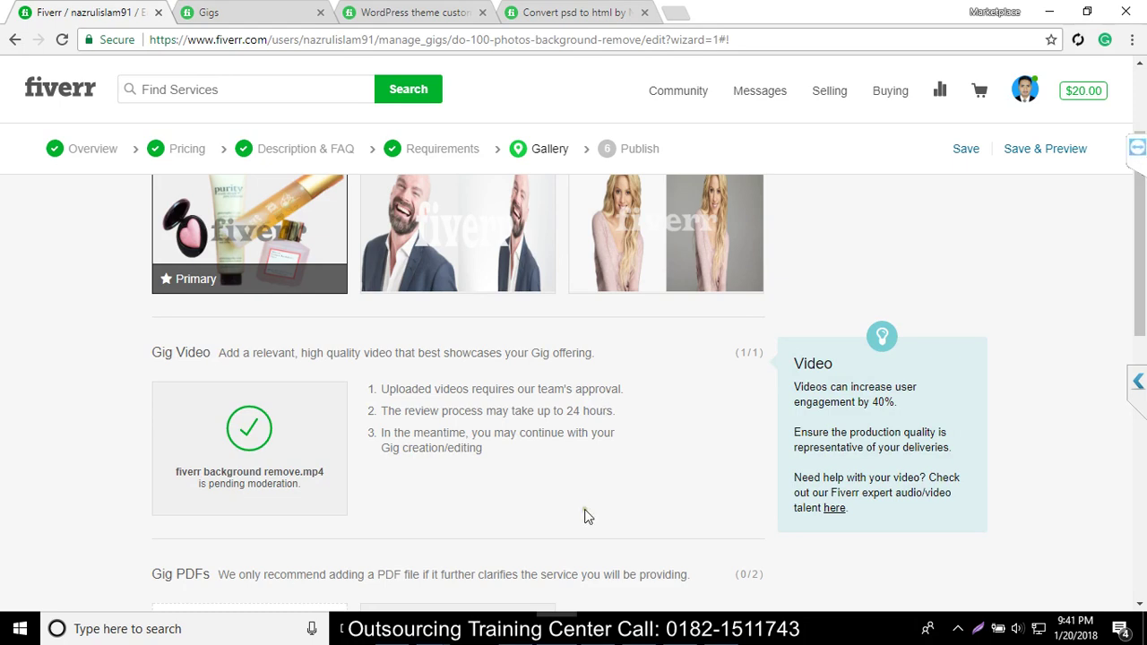
Step: Check the photo, video and PDF sections of the gallery, and save and continue without adding a PDF
scroll(587, 516, "down", 2)
scroll(587, 517, "down", 1)
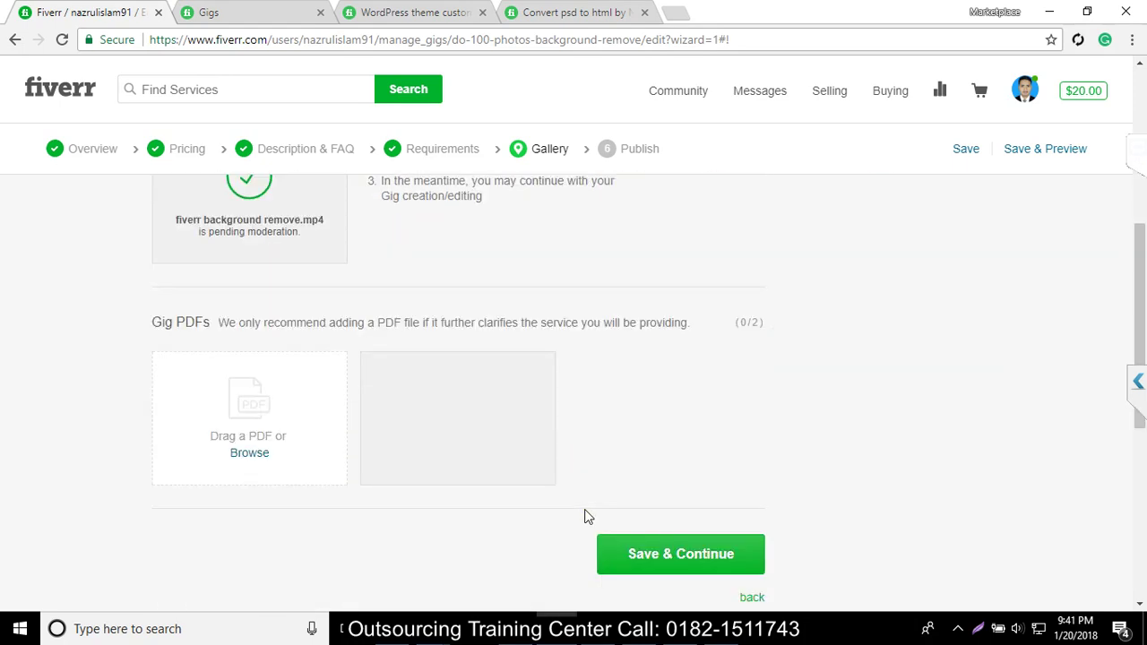
scroll(587, 512, "up", 4)
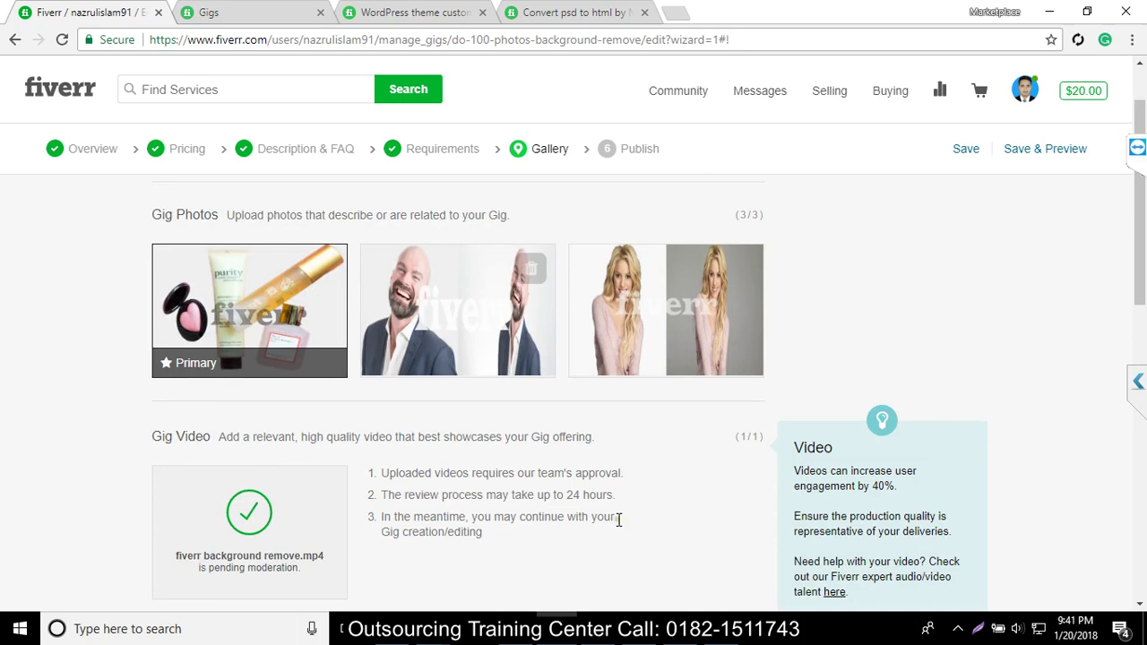
scroll(502, 499, "down", 2)
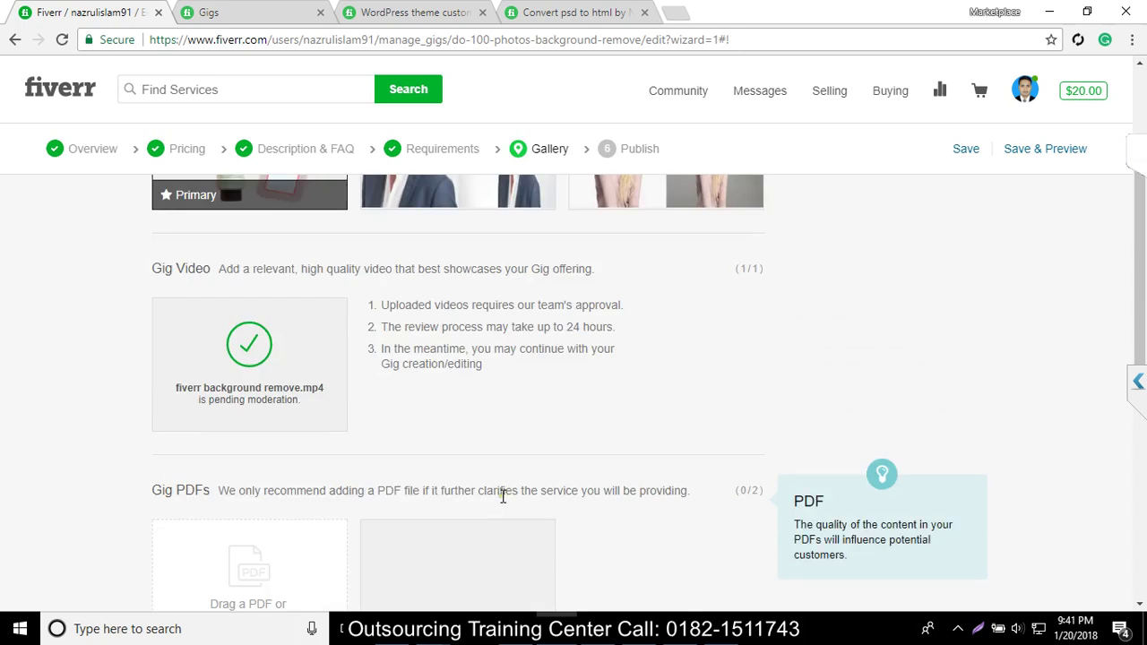
scroll(502, 497, "down", 4)
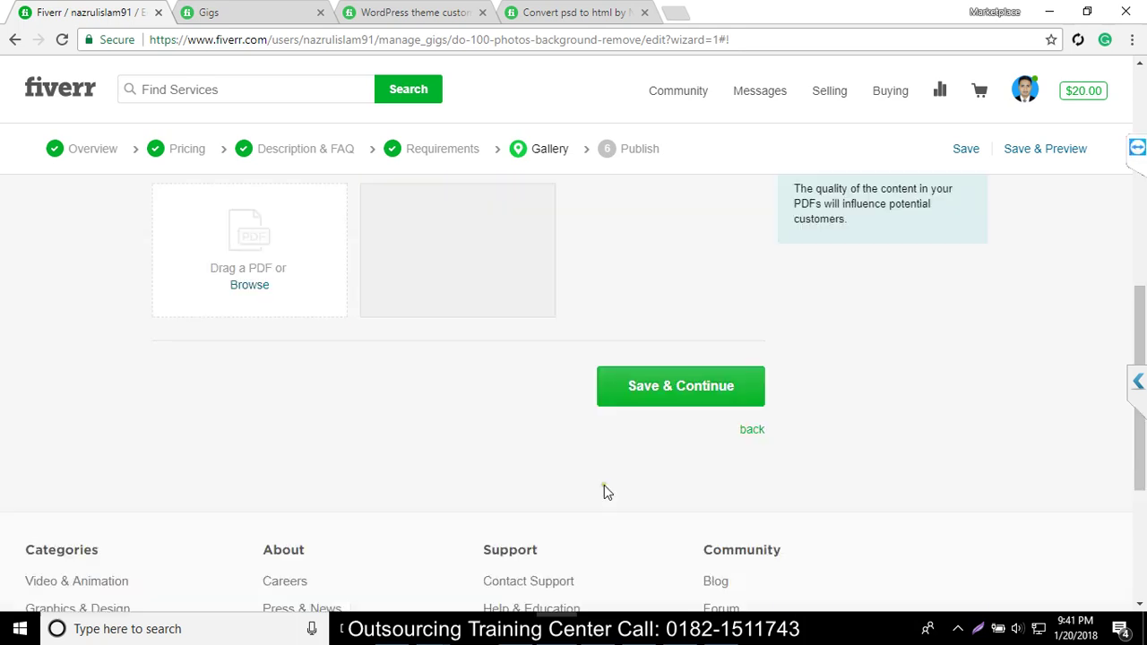
left_click(639, 406)
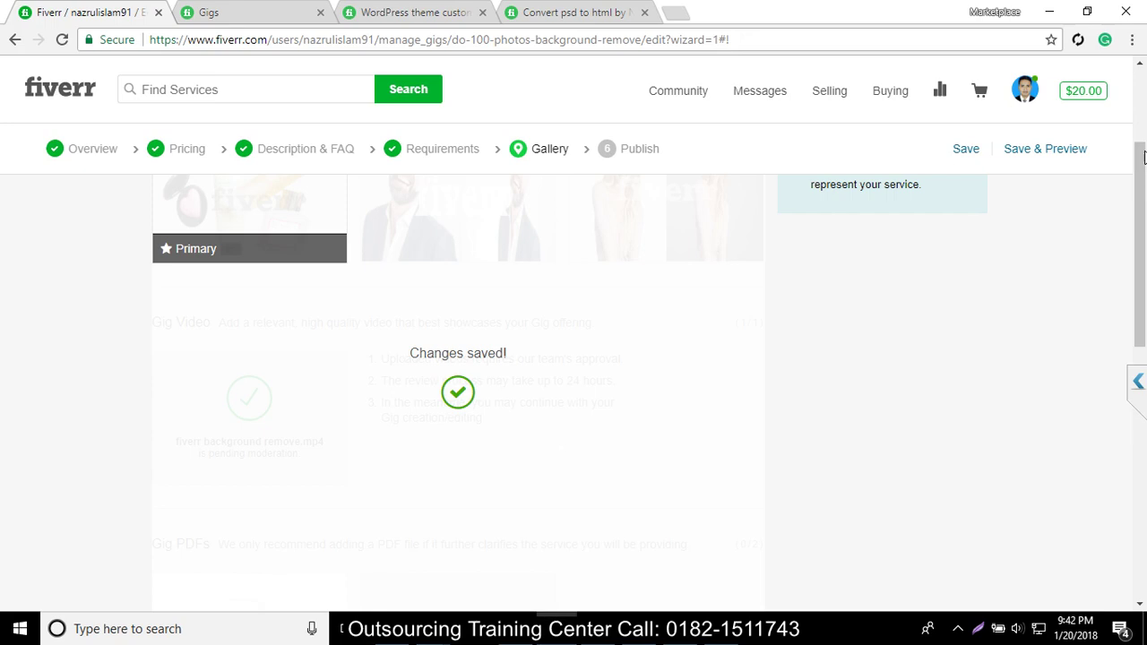
Step: Expand the TeamViewer meeting panel and look through its participants list
left_click(1138, 381)
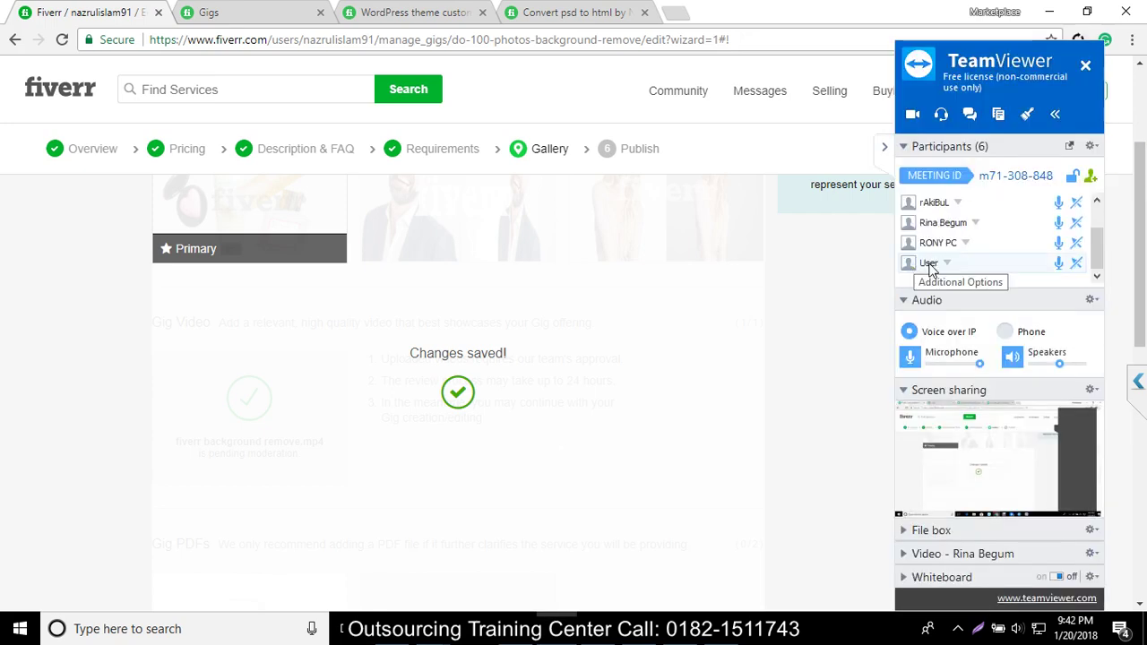
scroll(929, 268, "up", 2)
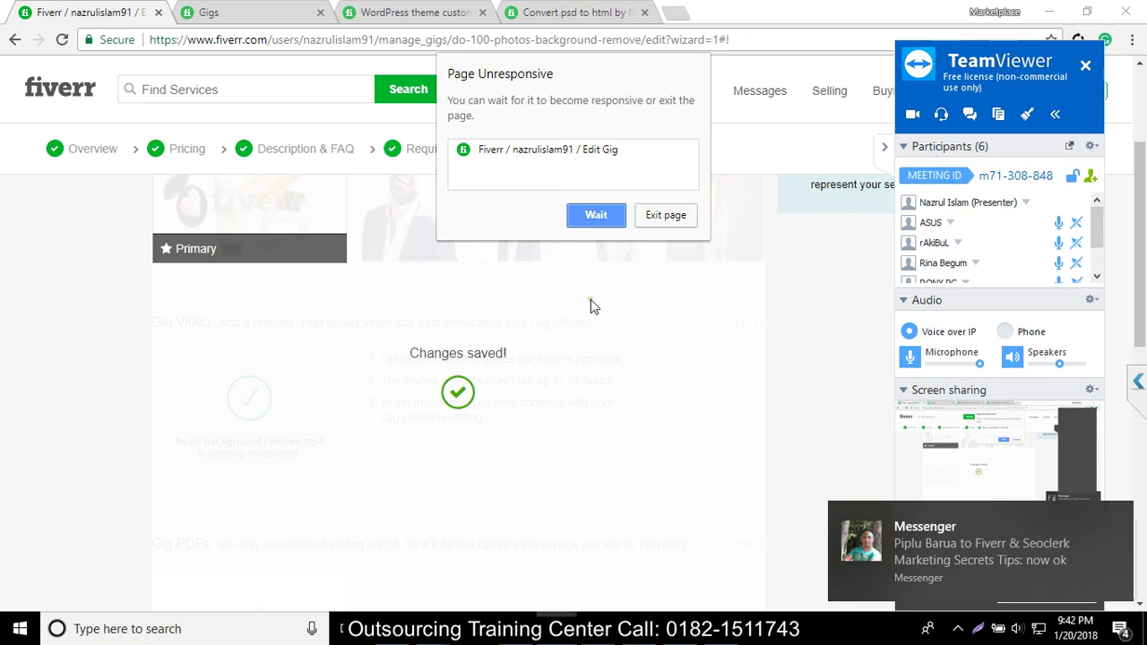
Step: Keep waiting for the unresponsive page, publish the gig and finish the wizard to return to the gigs list
left_click(617, 217)
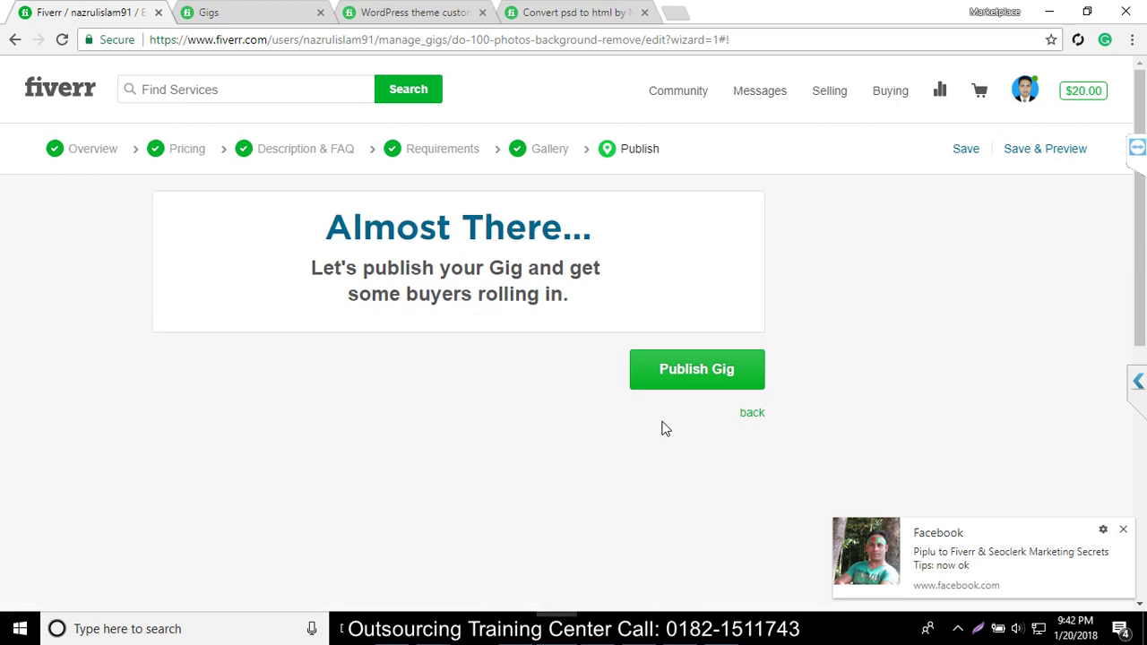
left_click(686, 378)
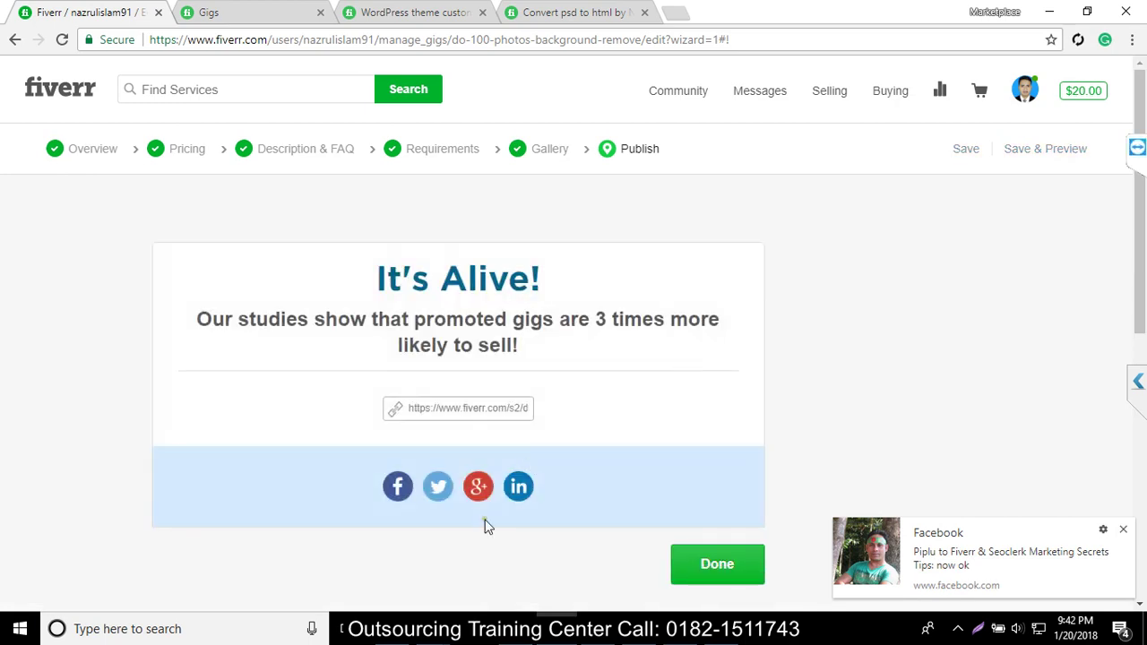
left_click(712, 562)
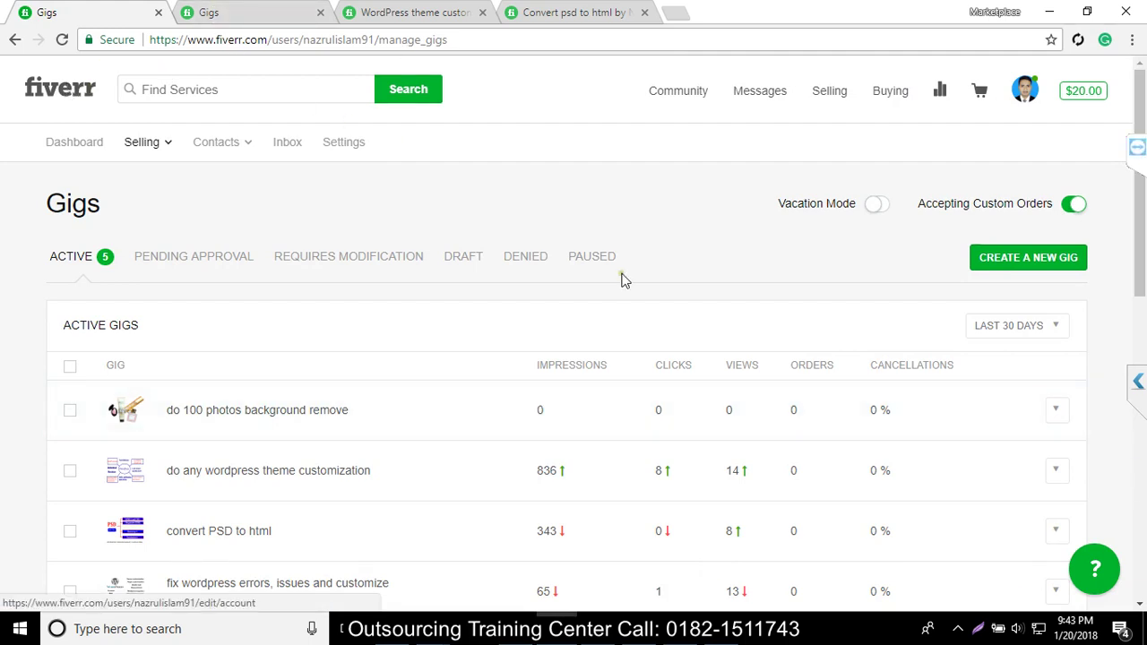
Step: Open the public page of the gig "do 100 photos background remove" and review its packages and photo gallery
left_click(1056, 410)
left_click(1011, 414)
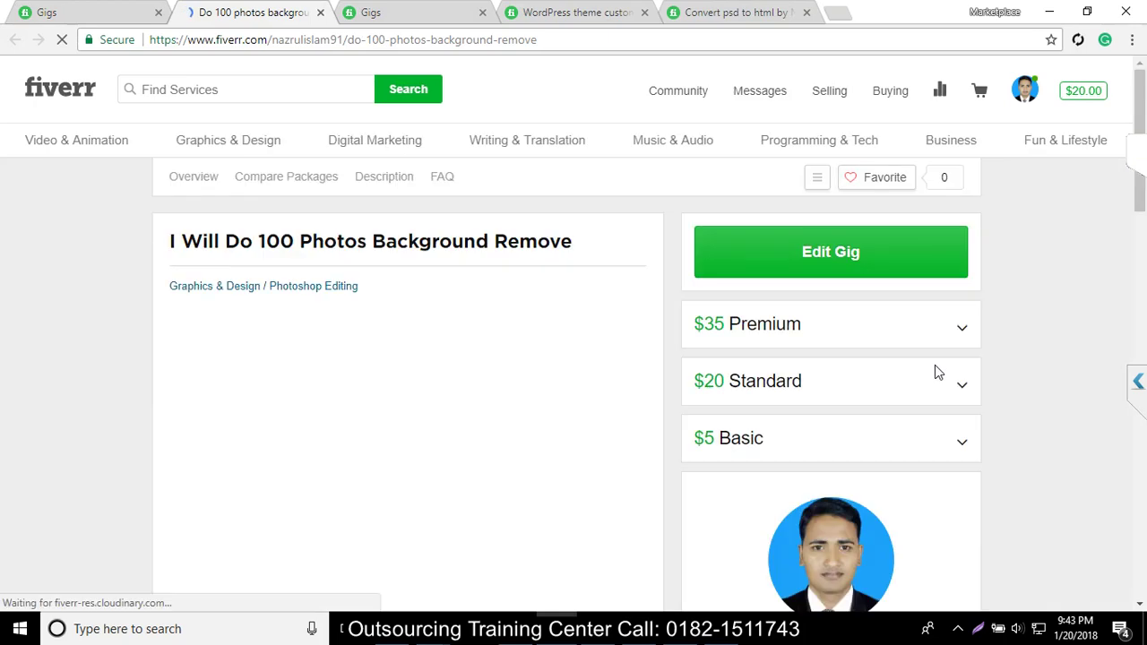
scroll(834, 403, "down", 2)
scroll(834, 405, "down", 3)
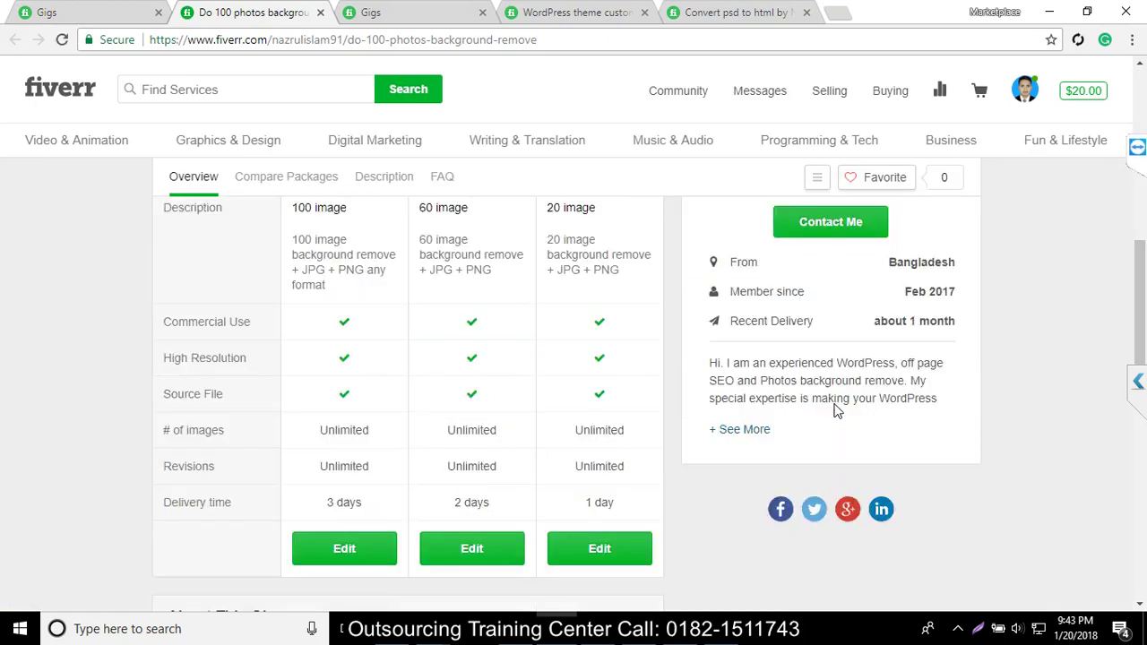
left_click(814, 509)
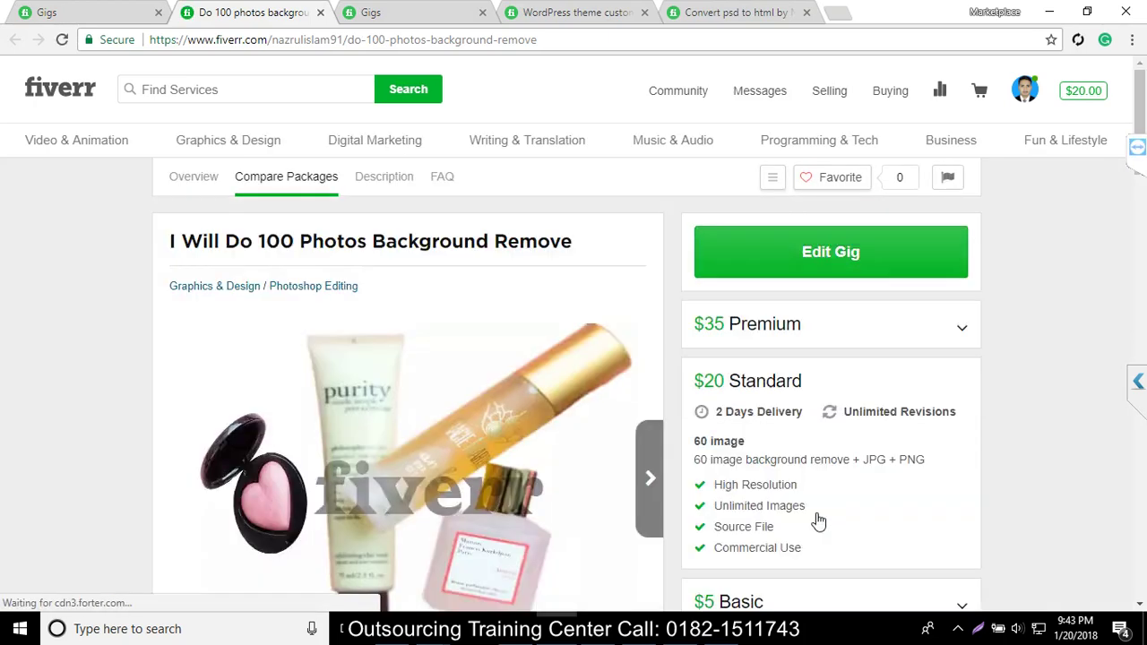
scroll(463, 403, "down", 5)
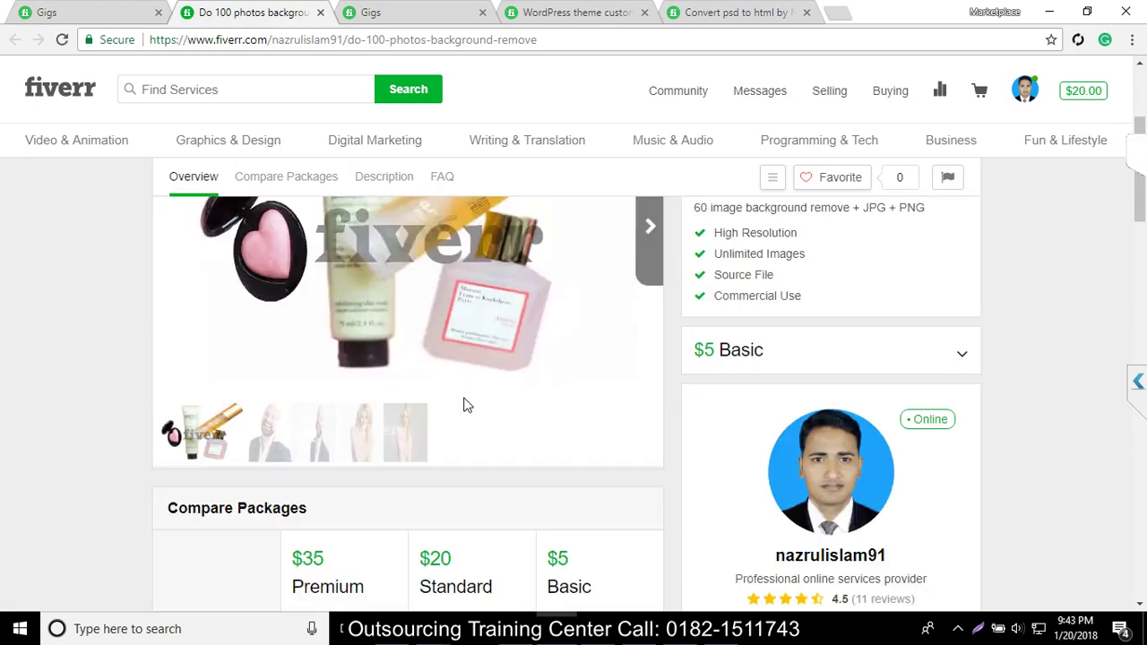
scroll(475, 399, "up", 5)
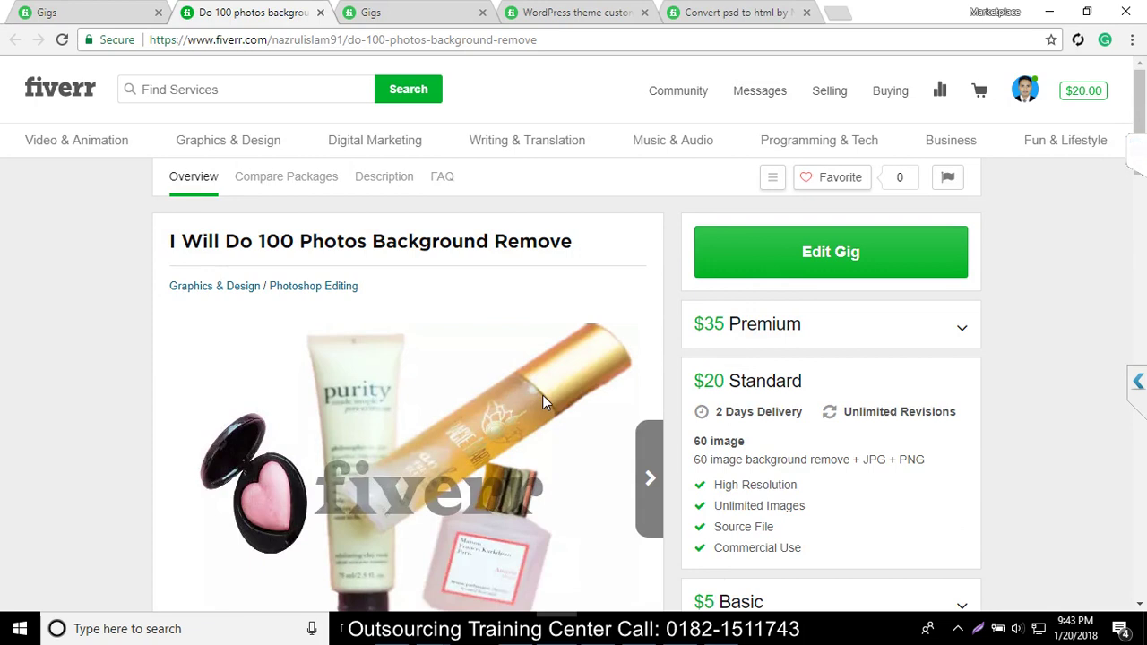
scroll(542, 406, "down", 3)
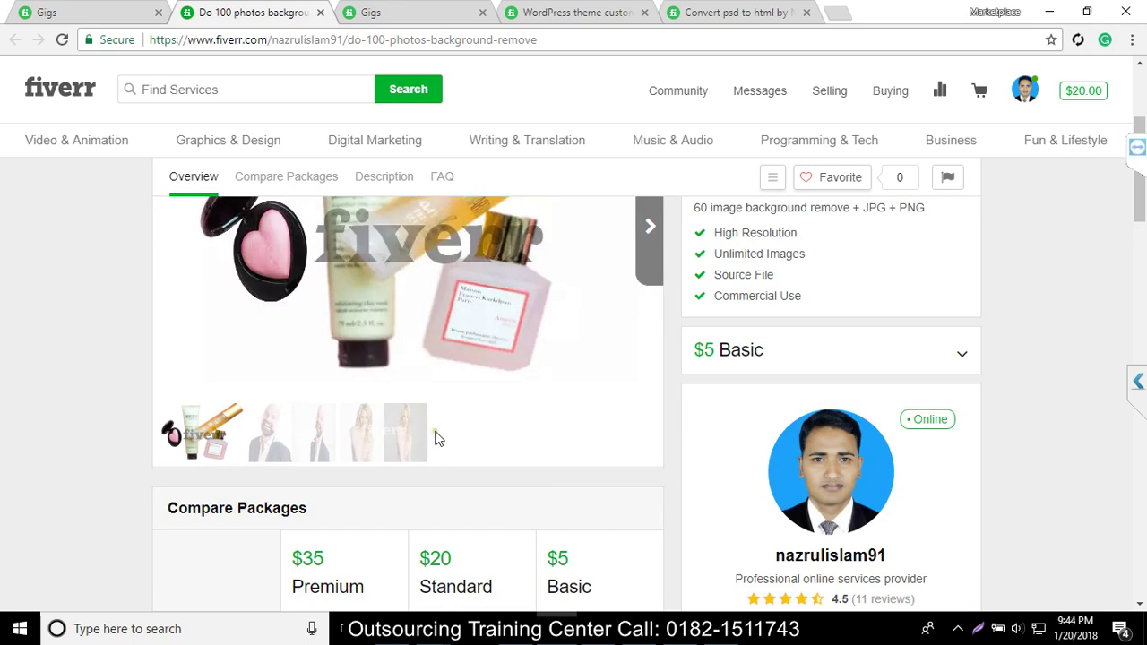
scroll(451, 442, "up", 3)
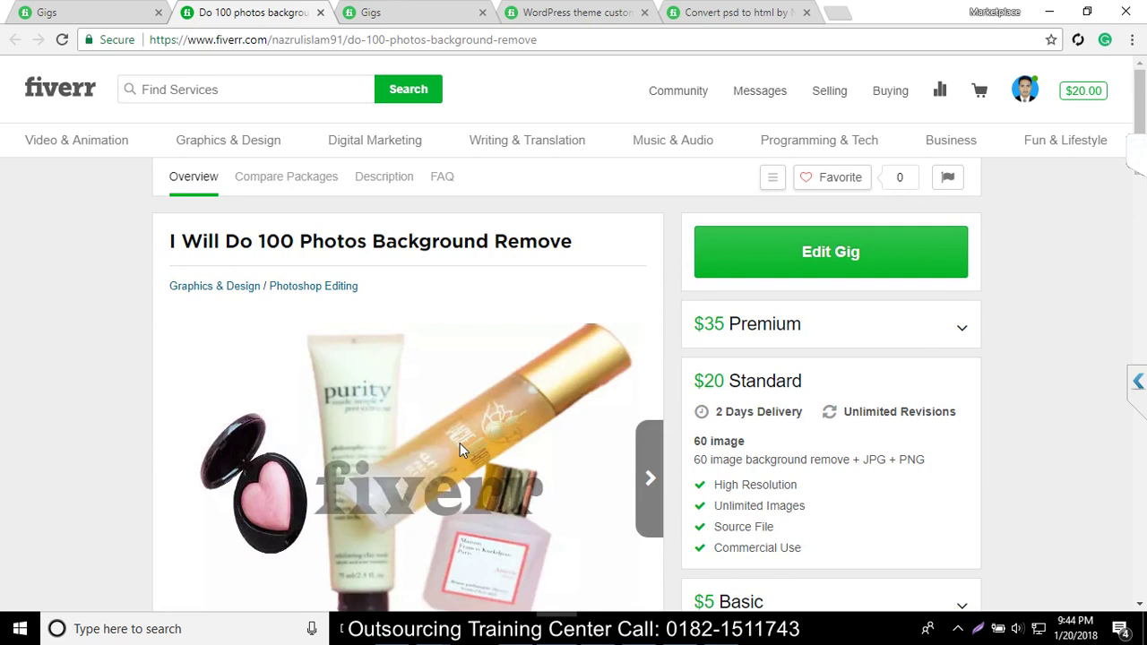
Step: Look through the gig page's package comparison, frequently asked questions and tags, and return to the overview
scroll(460, 443, "down", 5)
scroll(475, 441, "down", 11)
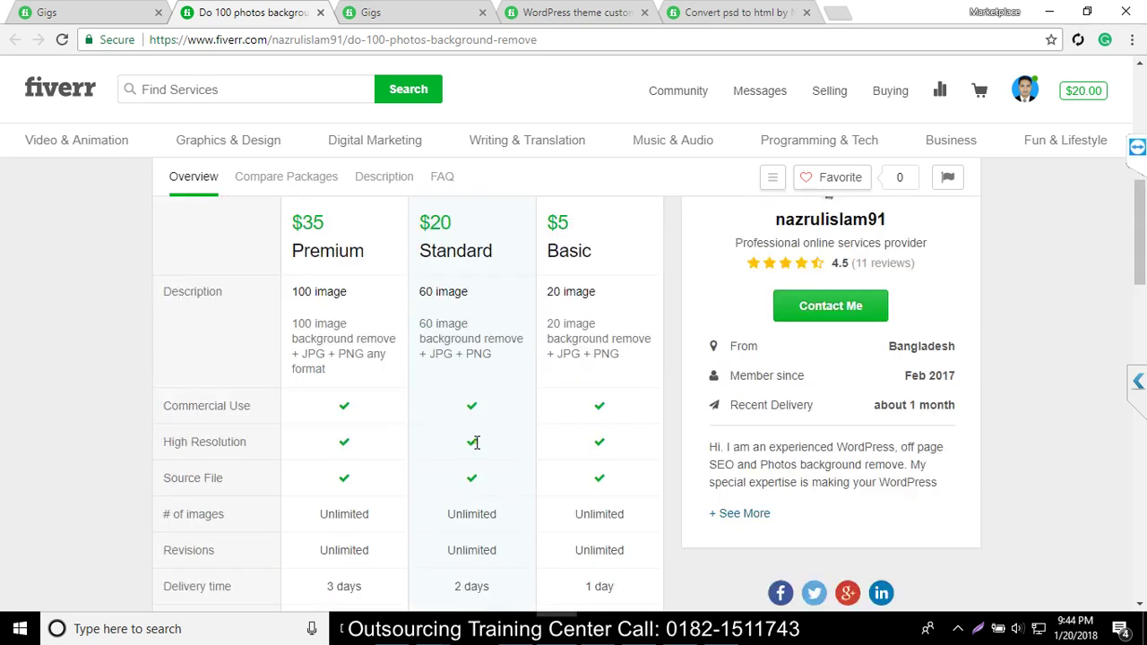
scroll(494, 464, "down", 6)
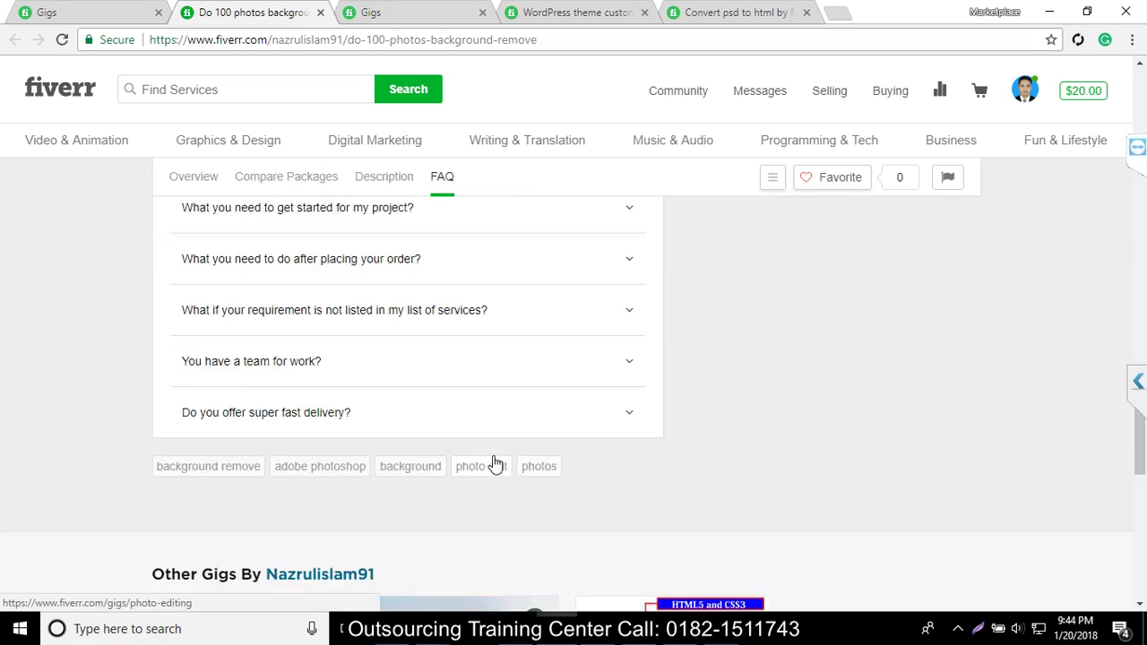
scroll(495, 466, "up", 15)
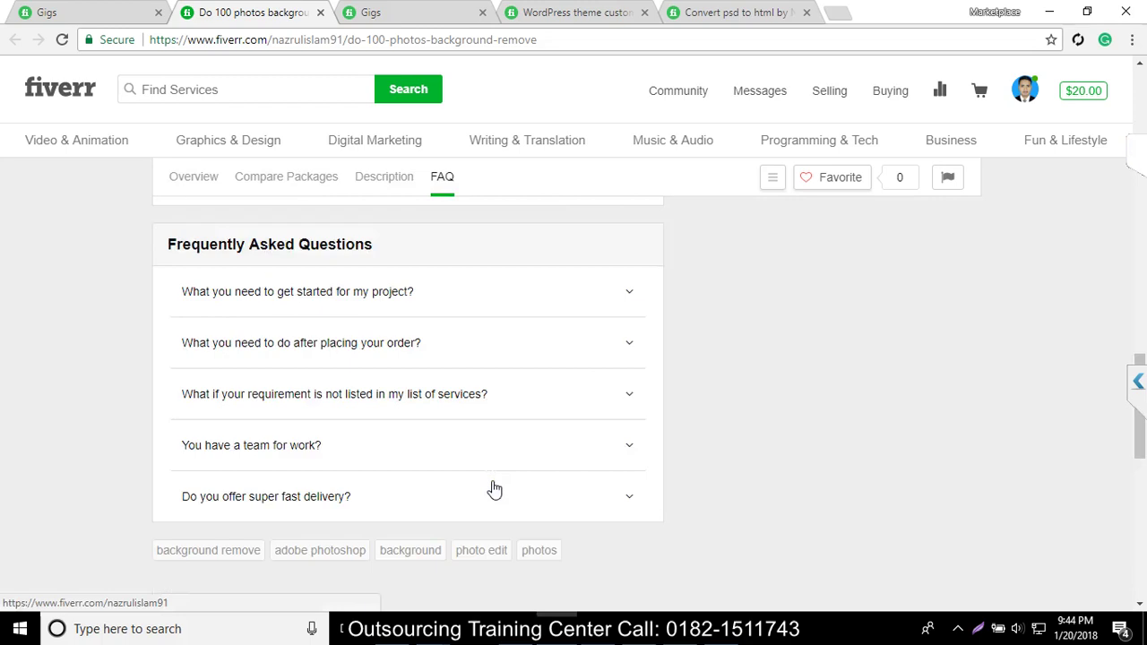
scroll(494, 490, "up", 10)
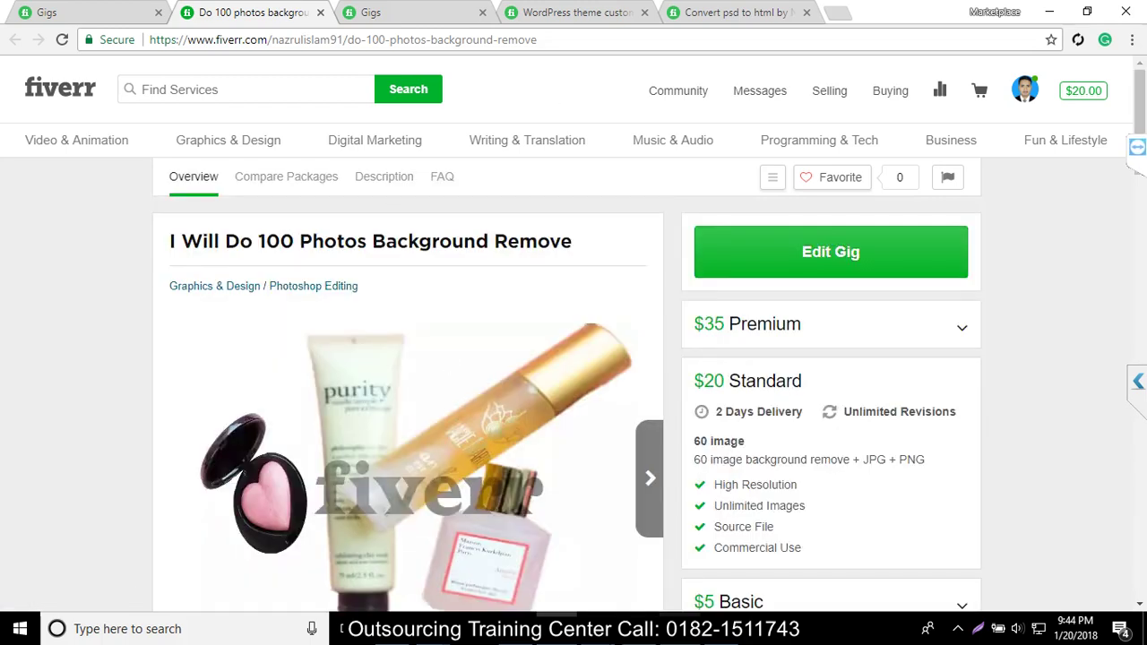
Step: Clear the browser and PDF windows from the desktop and launch the XAMPP Control Panel
left_click(1050, 12)
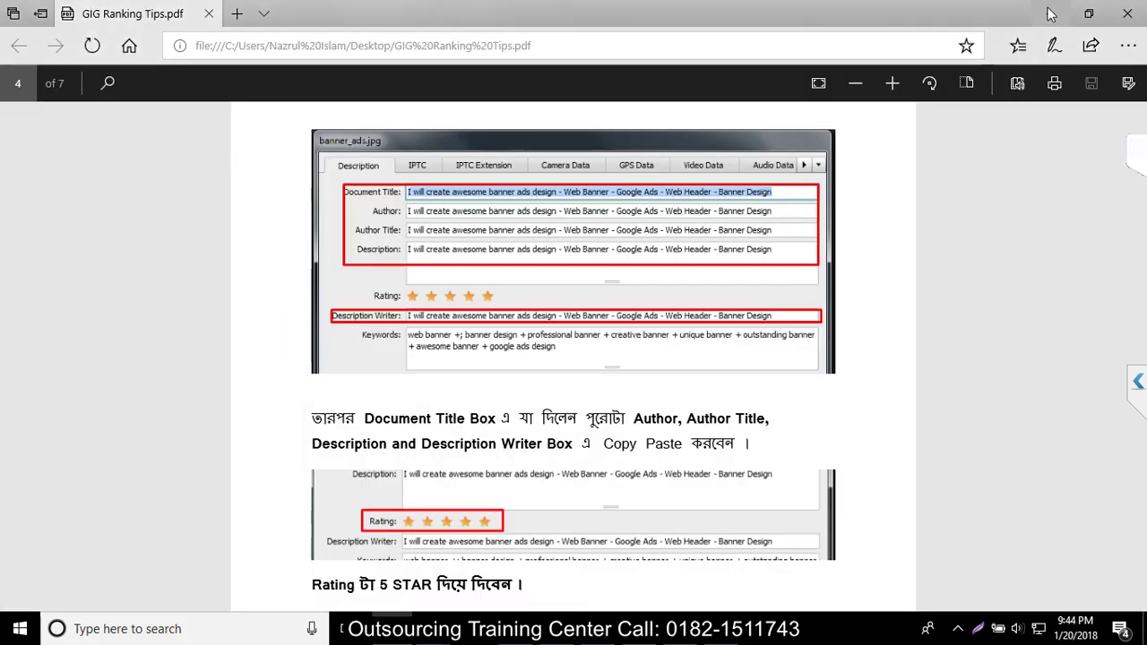
left_click(1049, 9)
left_click(787, 115)
left_click(795, 100)
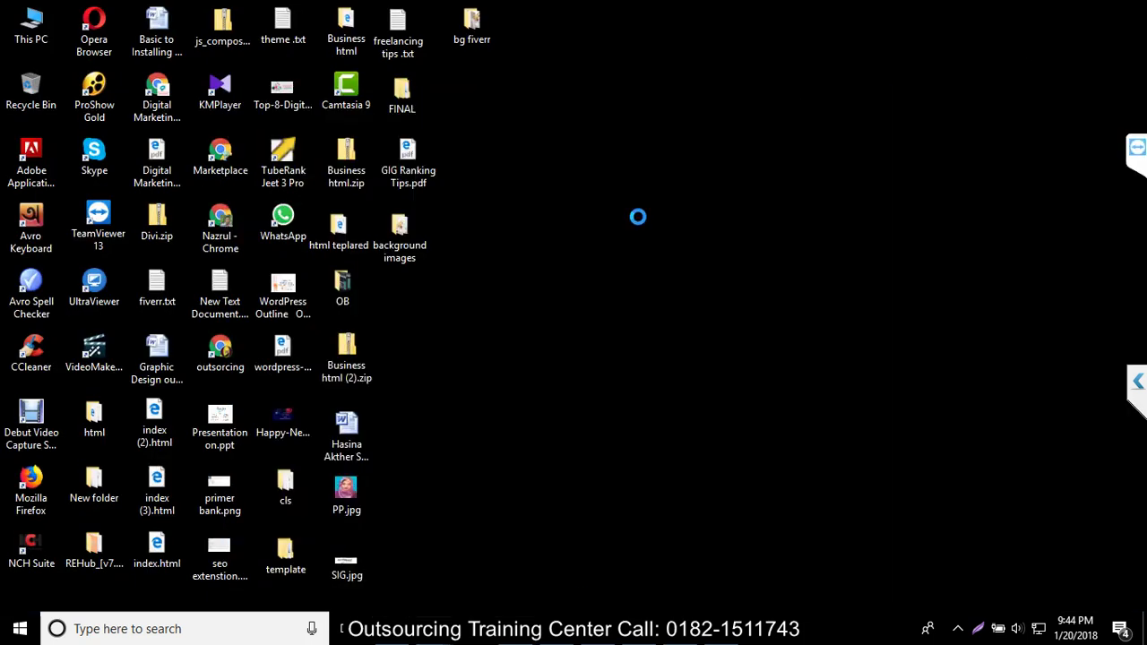
left_click(103, 632)
type("x")
key("Right")
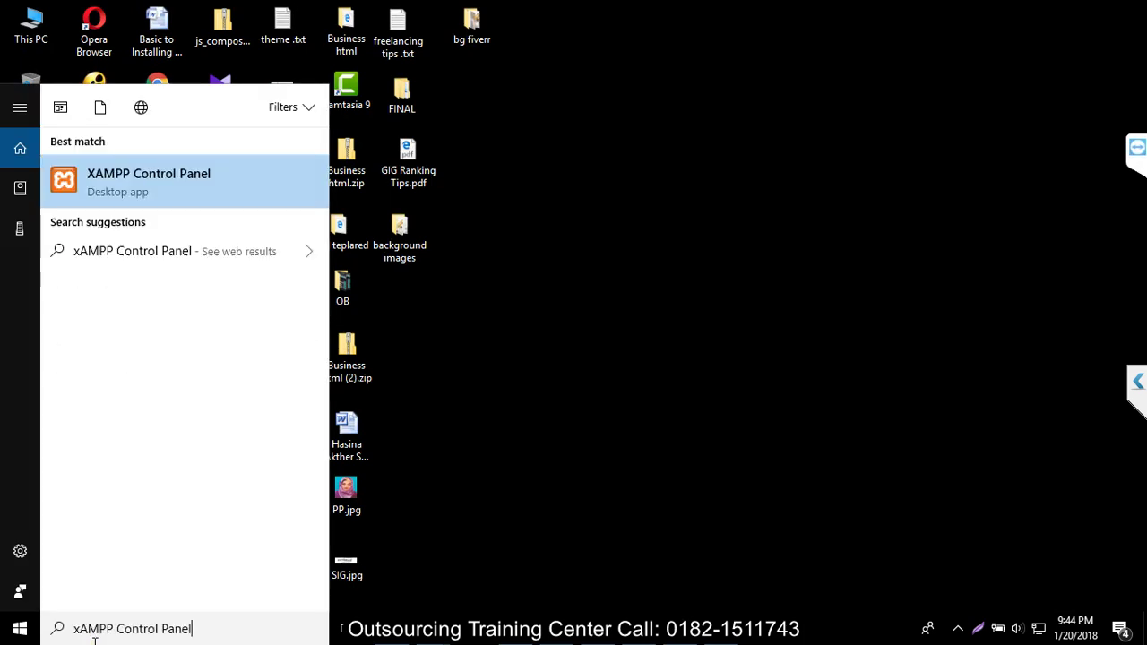
key("Return")
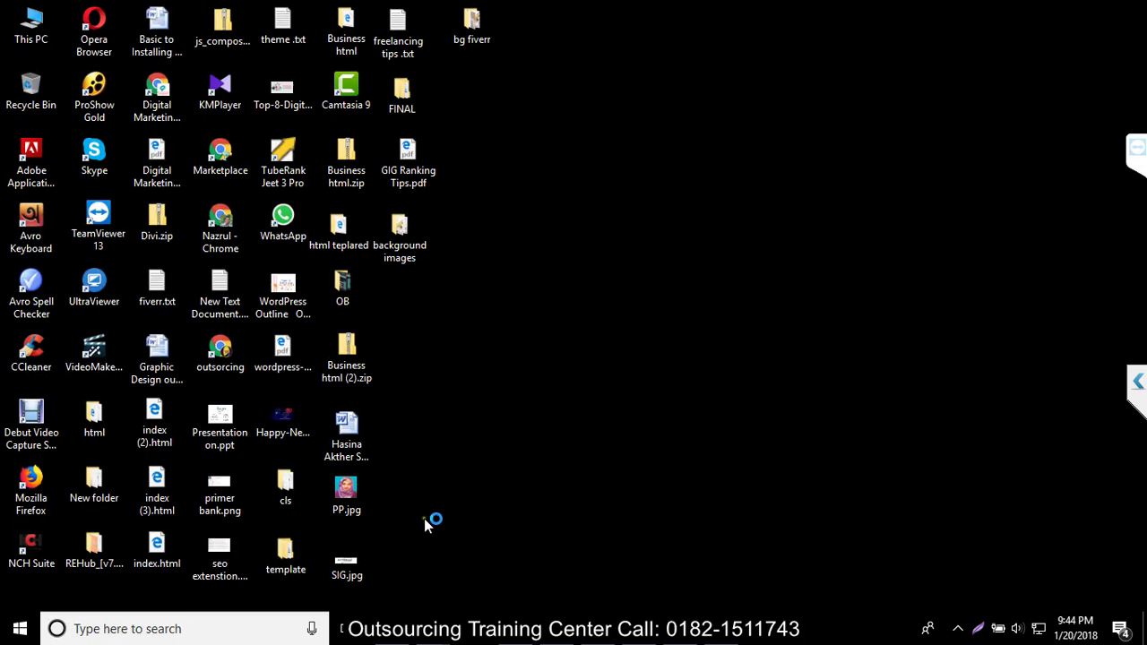
Step: Return to the Fiverr browser window and close all of its open pages
key("alt+Tab")
left_click(320, 13)
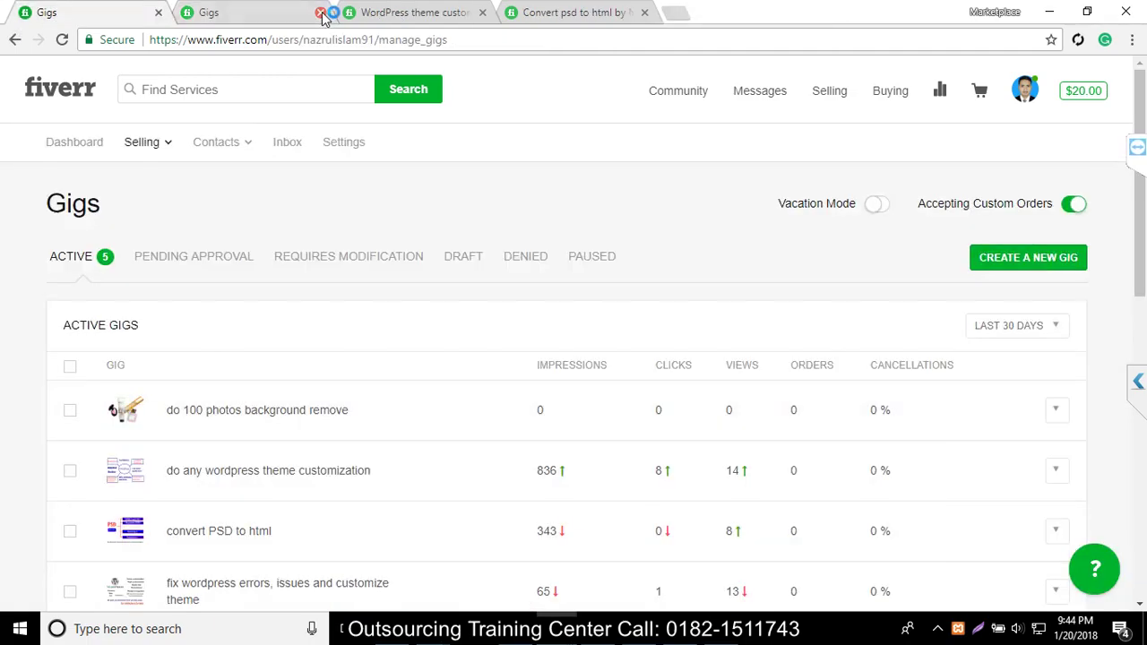
left_click(320, 13)
left_click(320, 13)
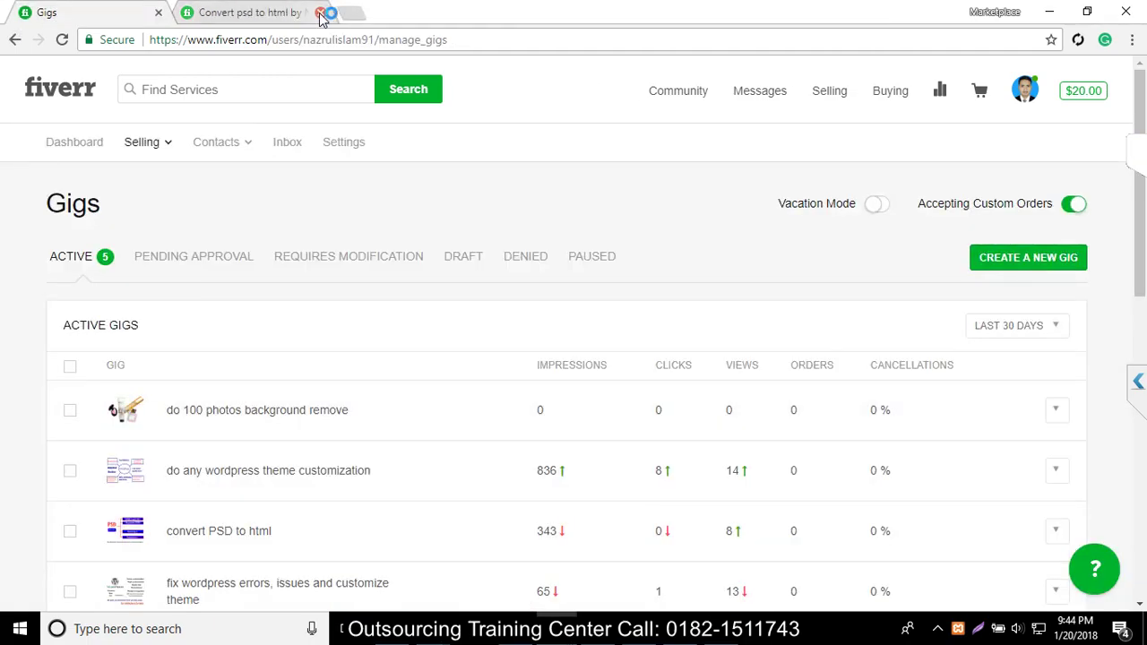
left_click(320, 13)
left_click(159, 13)
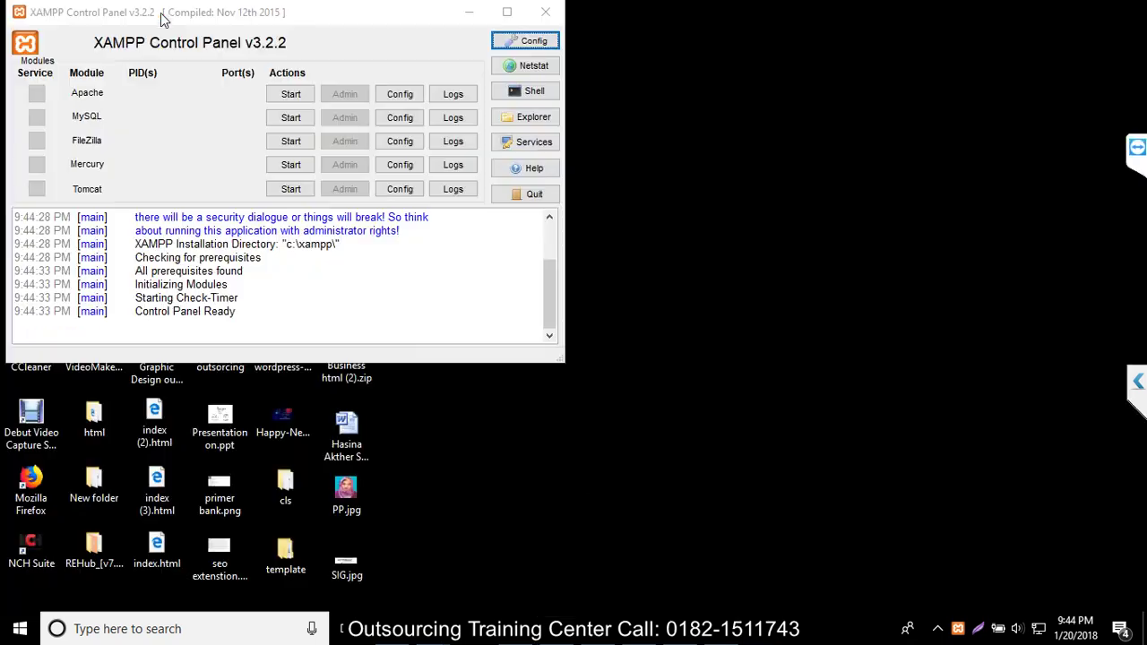
Step: Start the Apache and MySQL modules in the XAMPP Control Panel and minimize it
left_click(290, 94)
left_click(290, 117)
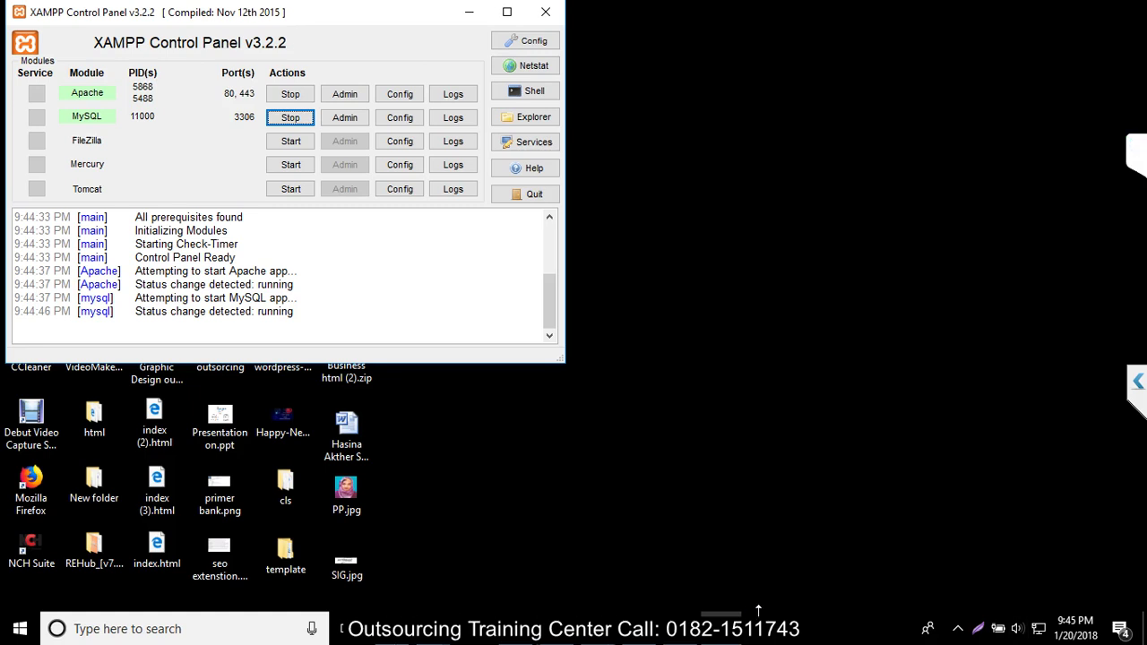
left_click(465, 13)
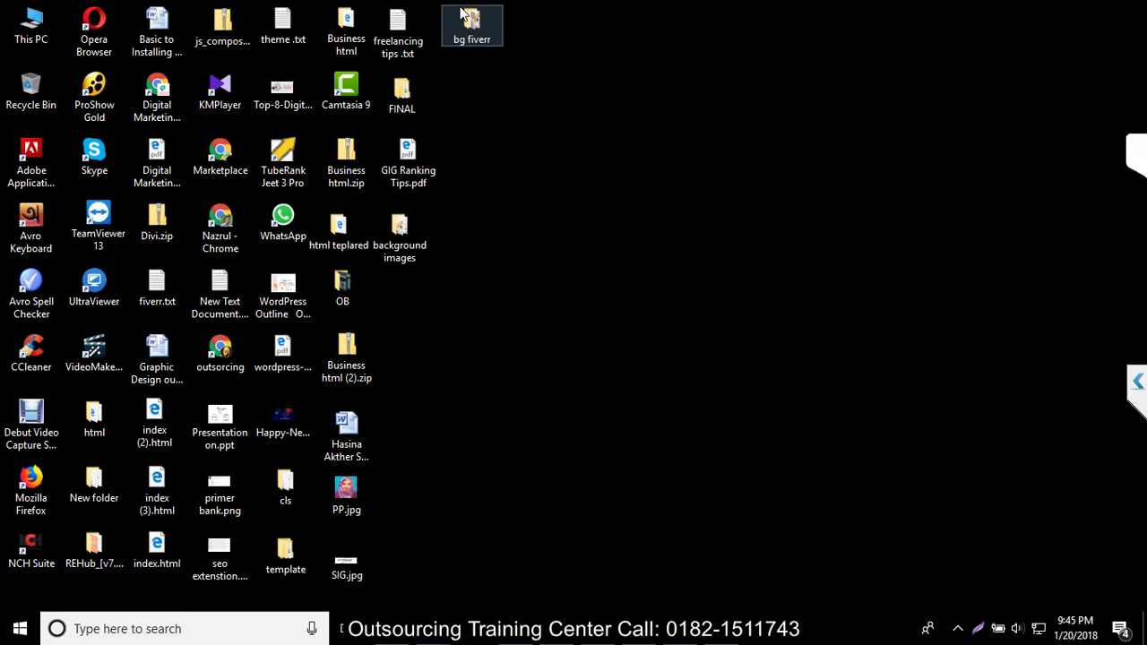
left_click(556, 628)
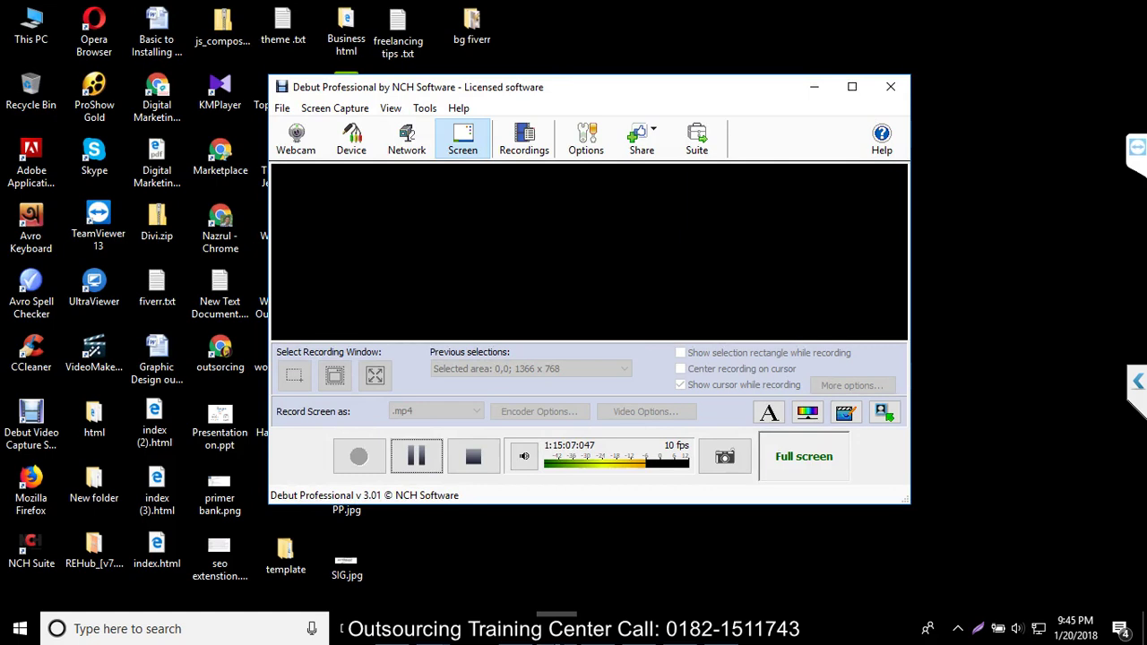
left_click(556, 618)
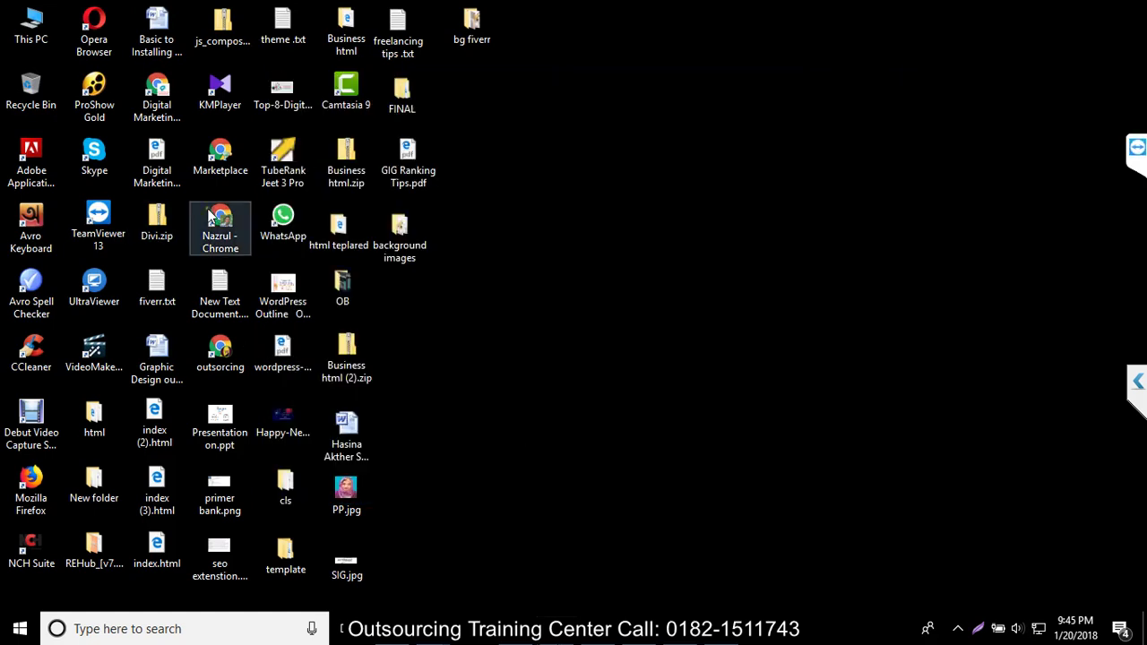
Step: Launch VideoMakerFX from the desktop, move XAMPP out of the way, and log in with the remembered credentials
left_click(108, 357)
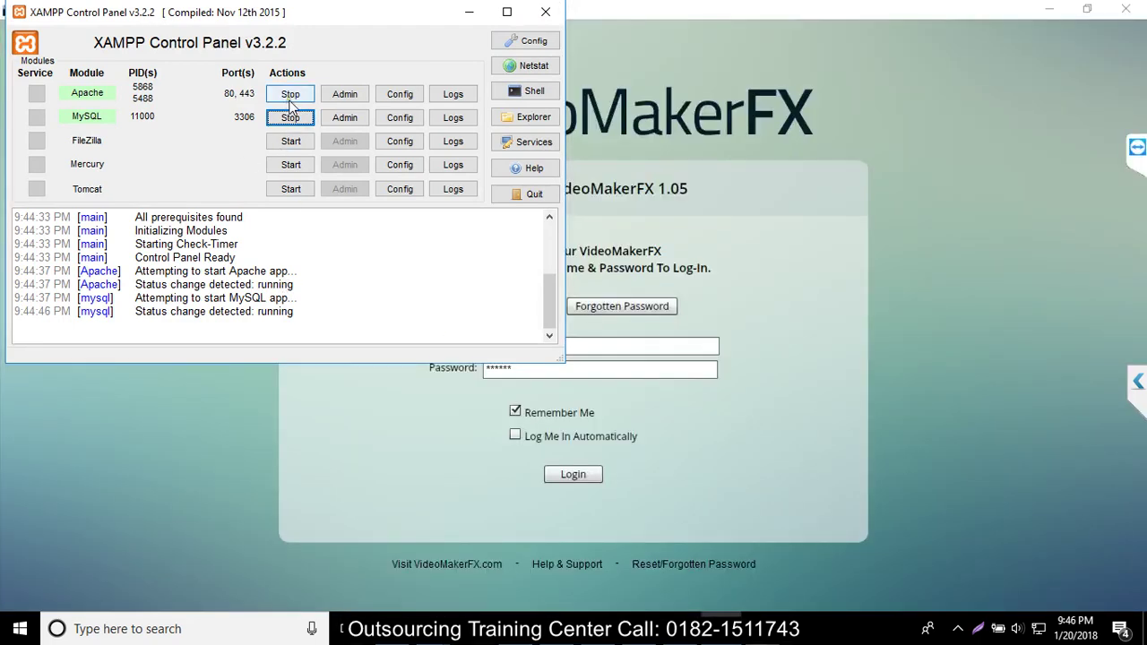
left_click(468, 11)
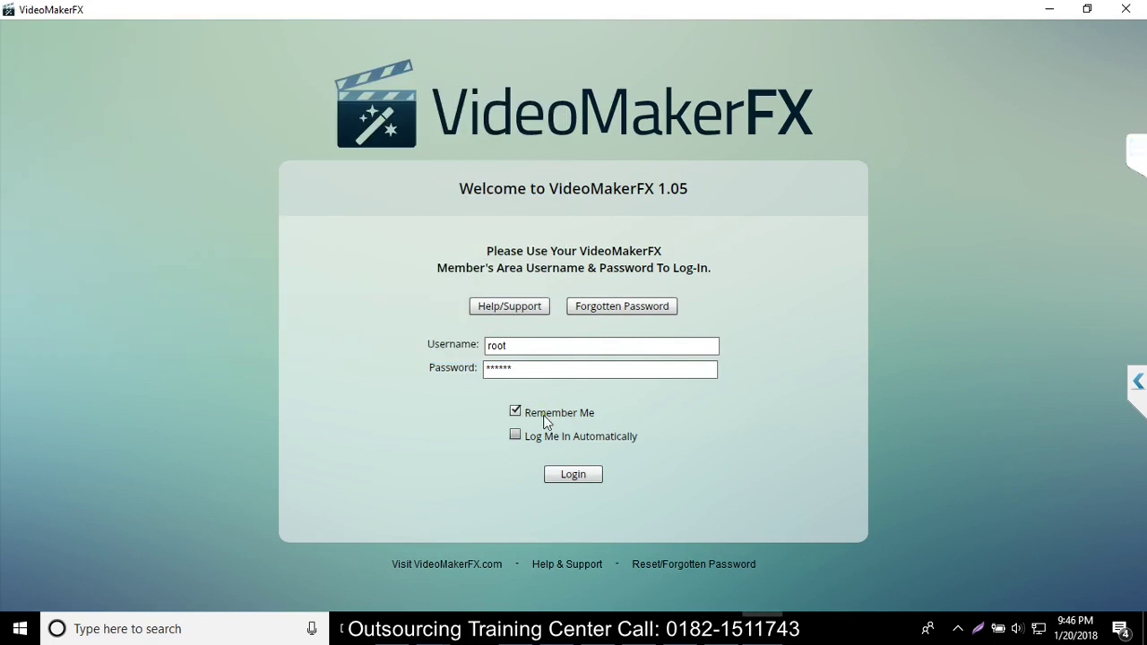
left_click(557, 481)
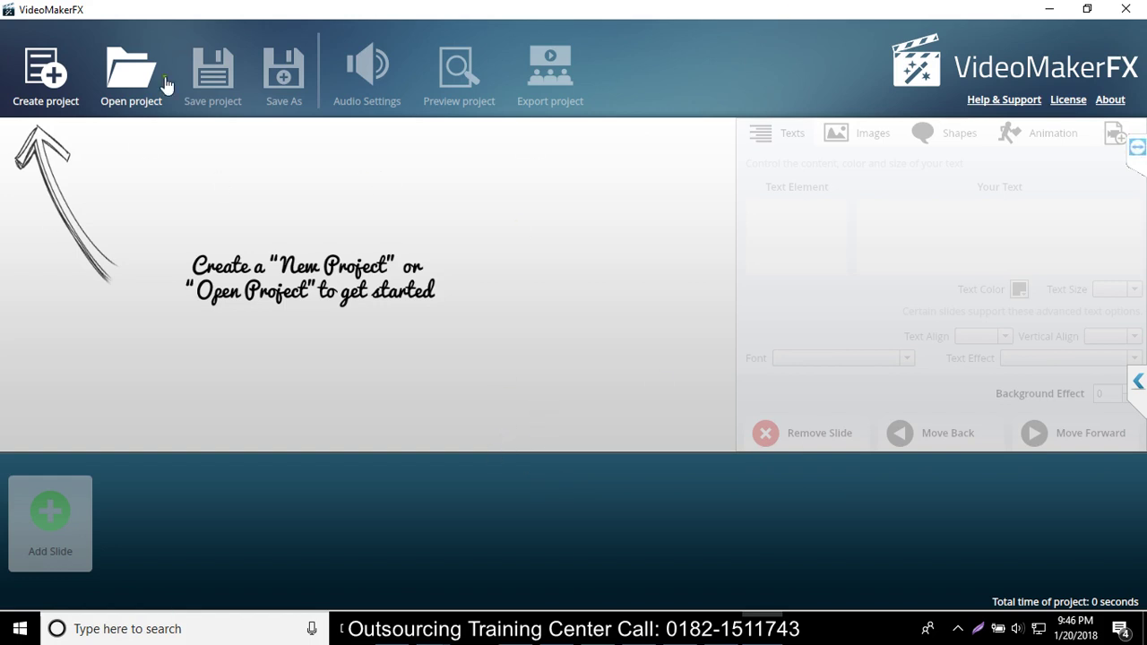
Step: Create a new video project named "fiver"
left_click(40, 68)
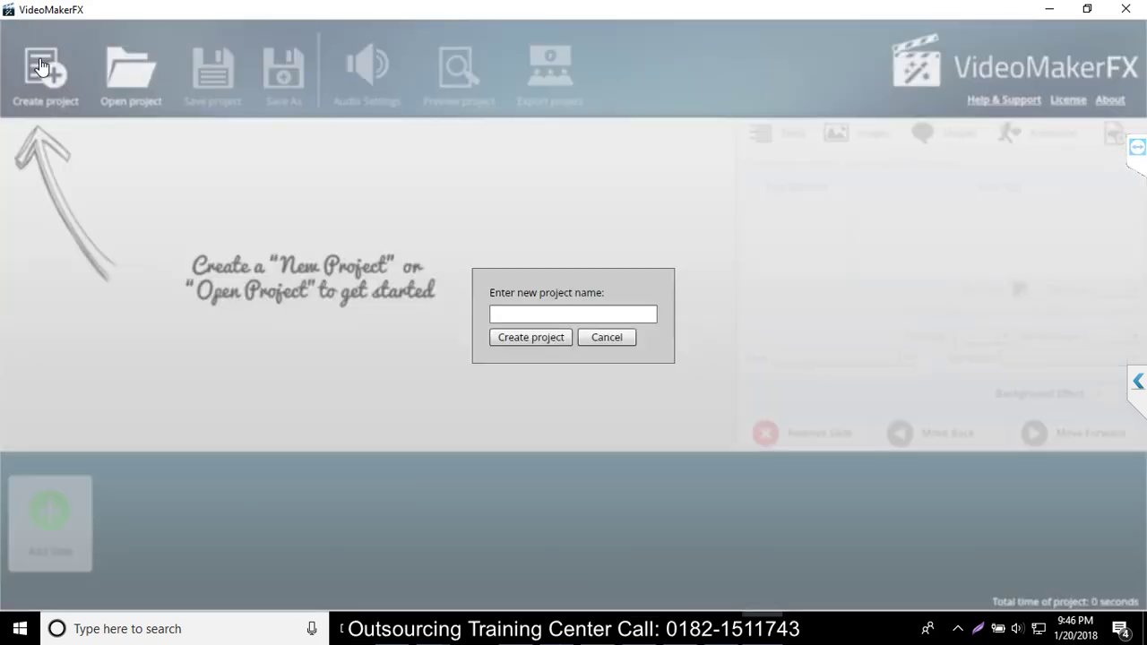
left_click(499, 314)
type("fi")
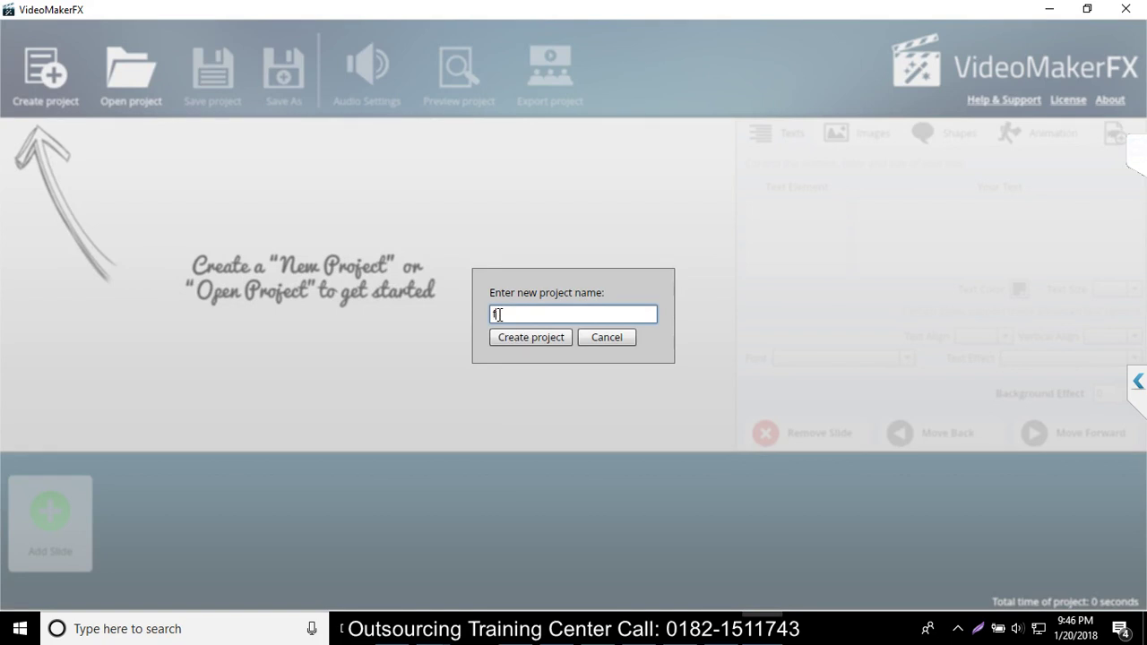
type("ver")
left_click(506, 330)
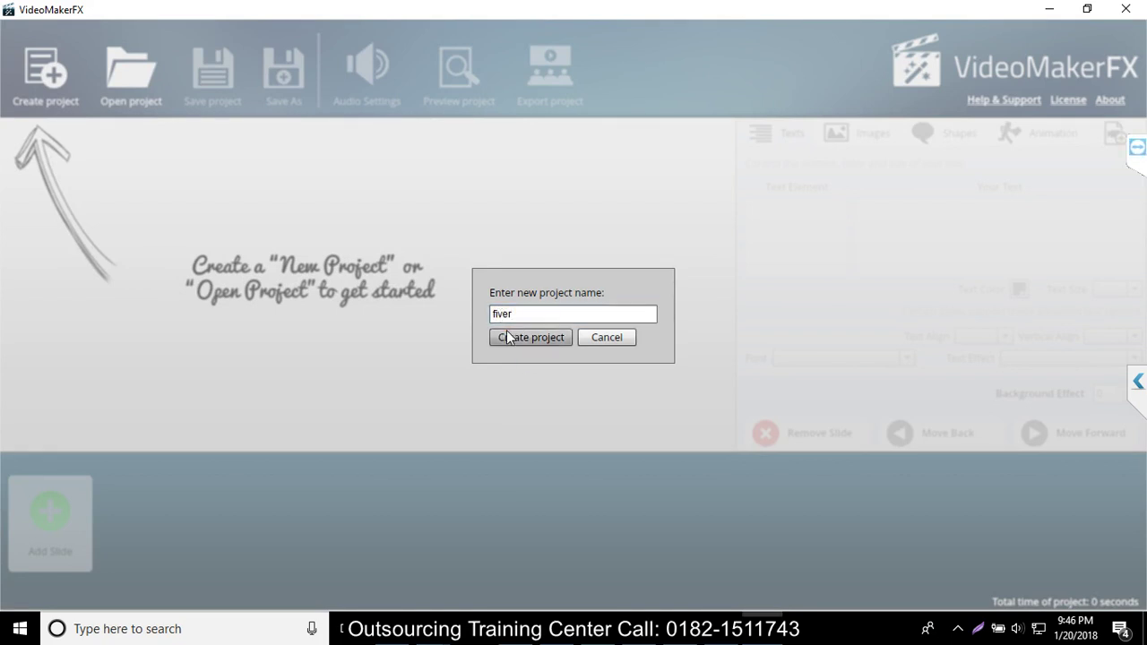
Step: Open the slide chooser and preview Character Jerry layouts such as Slide 3 and Slide 7
left_click(55, 537)
left_click(259, 394)
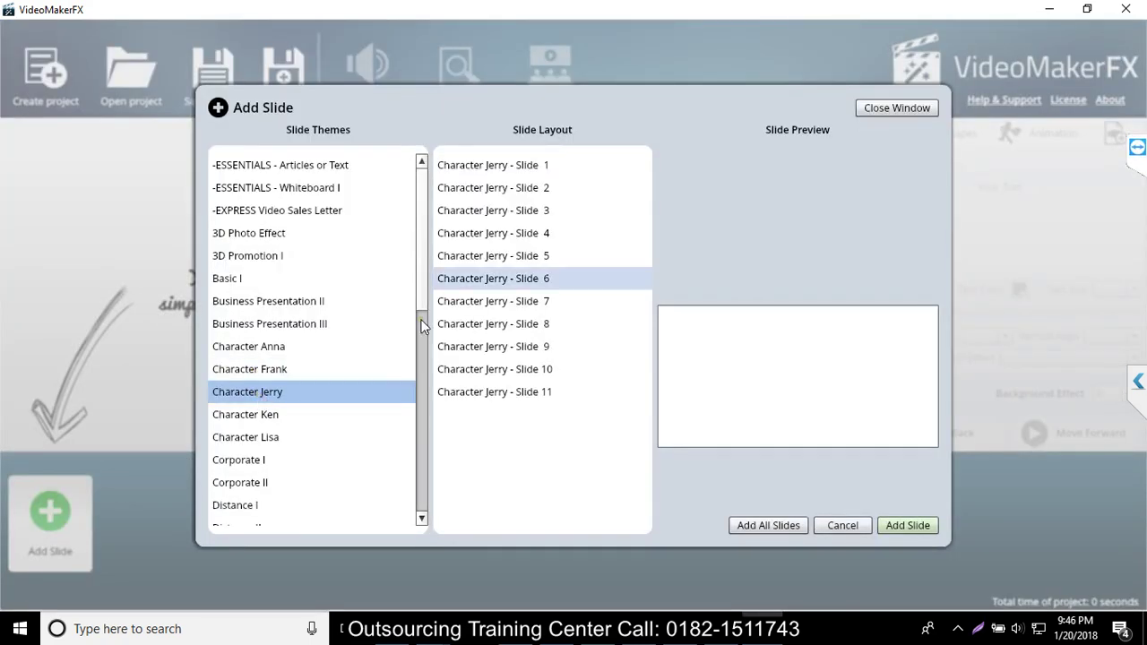
left_click(478, 170)
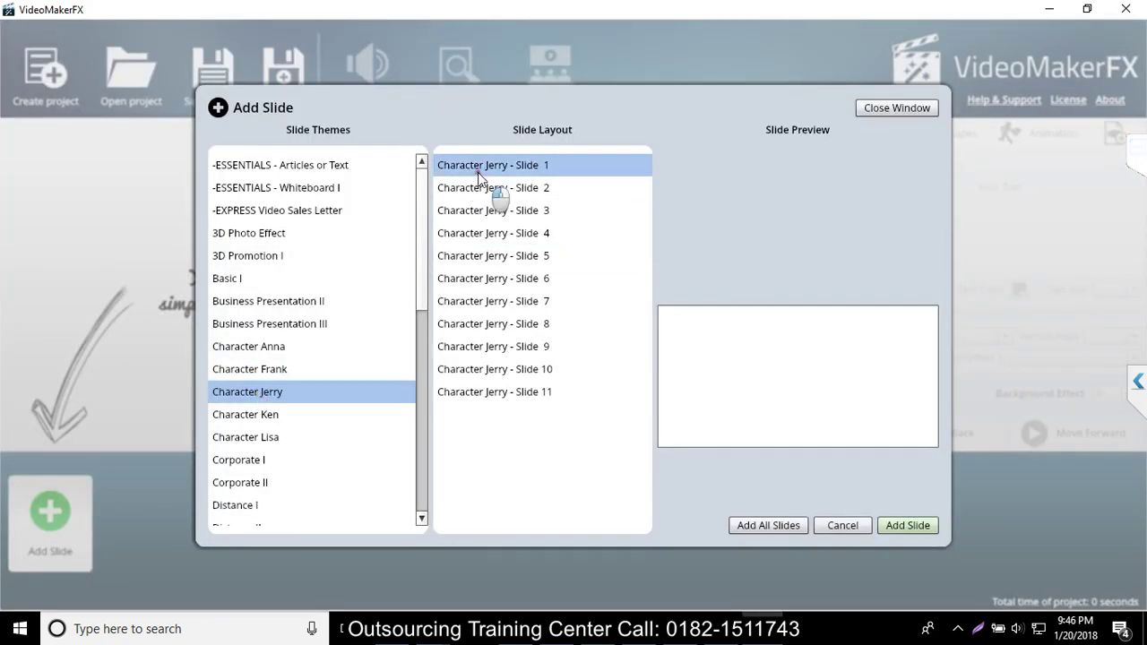
left_click(538, 213)
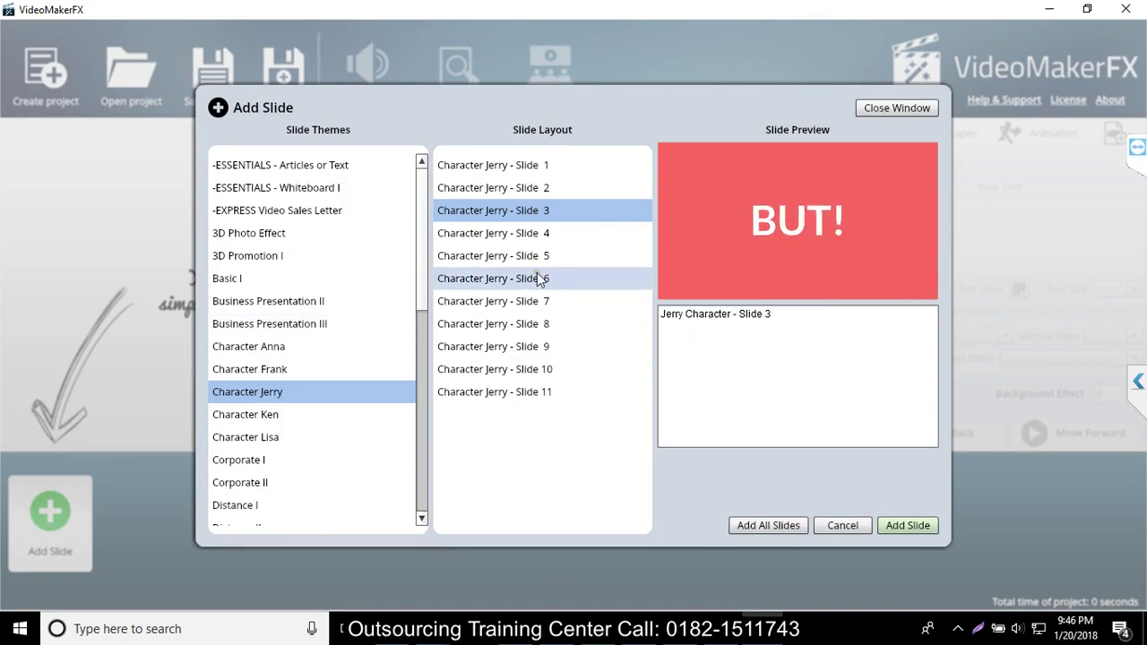
left_click(488, 303)
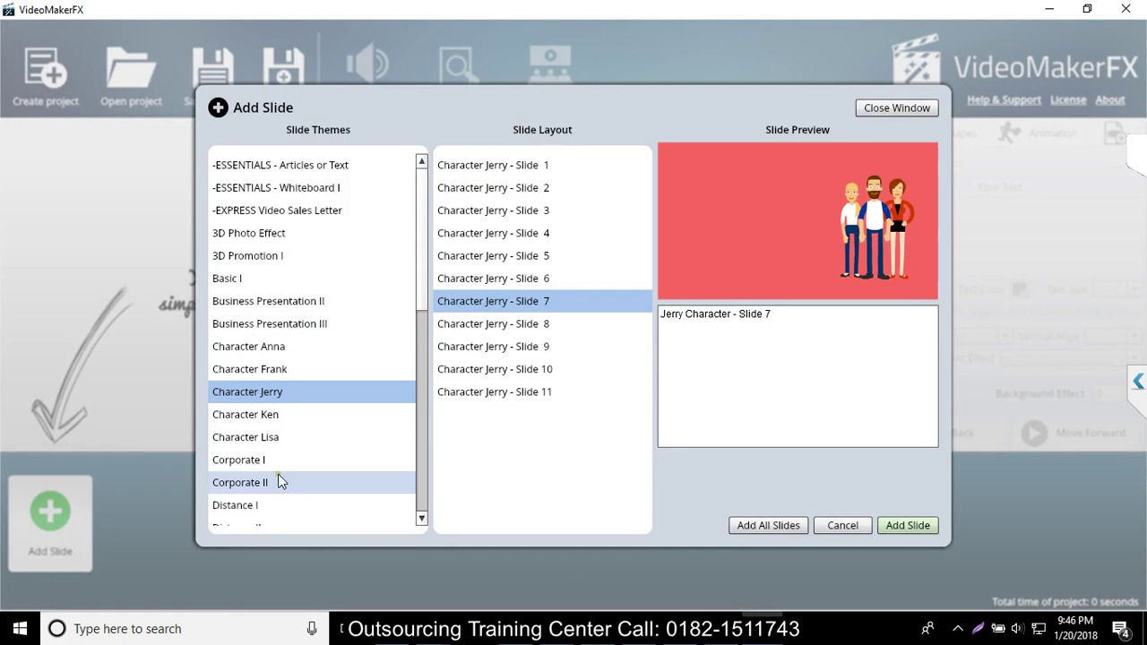
Step: Add the single layout Character Lisa - Slide 1 to the project, and remove it again
left_click(230, 436)
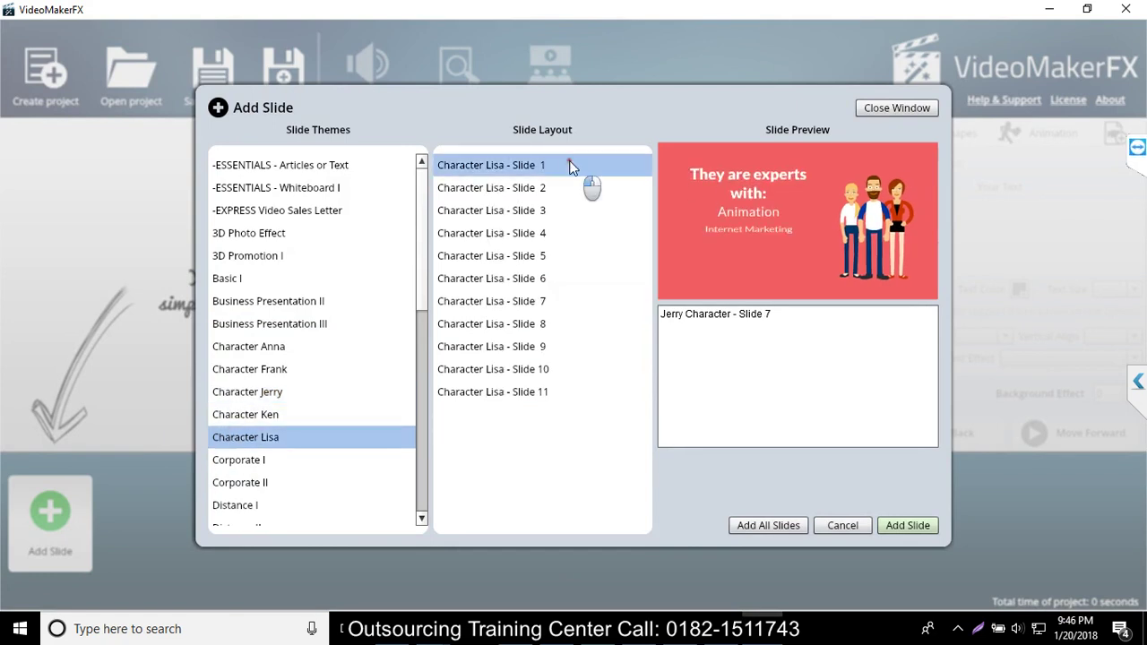
left_click(568, 167)
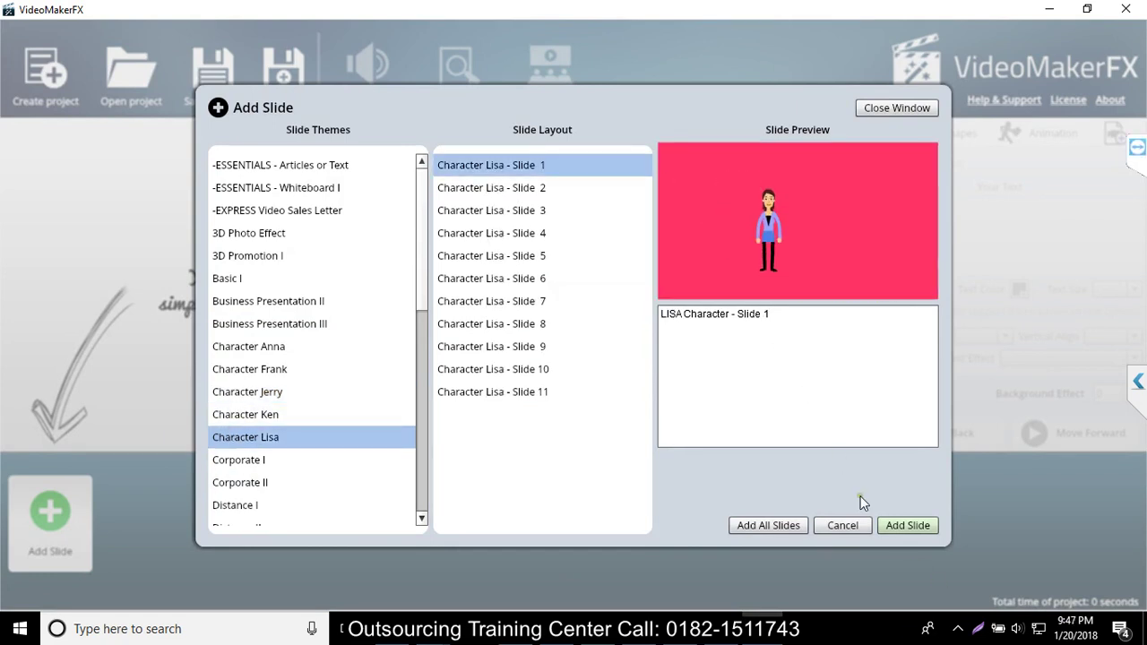
left_click(897, 528)
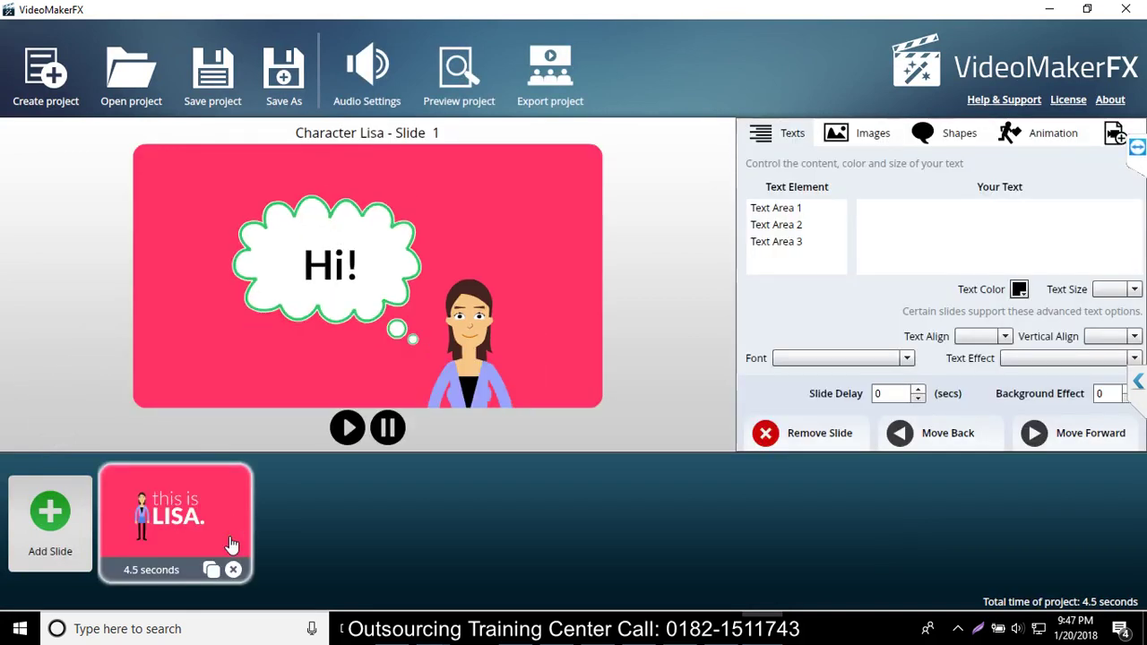
left_click(39, 546)
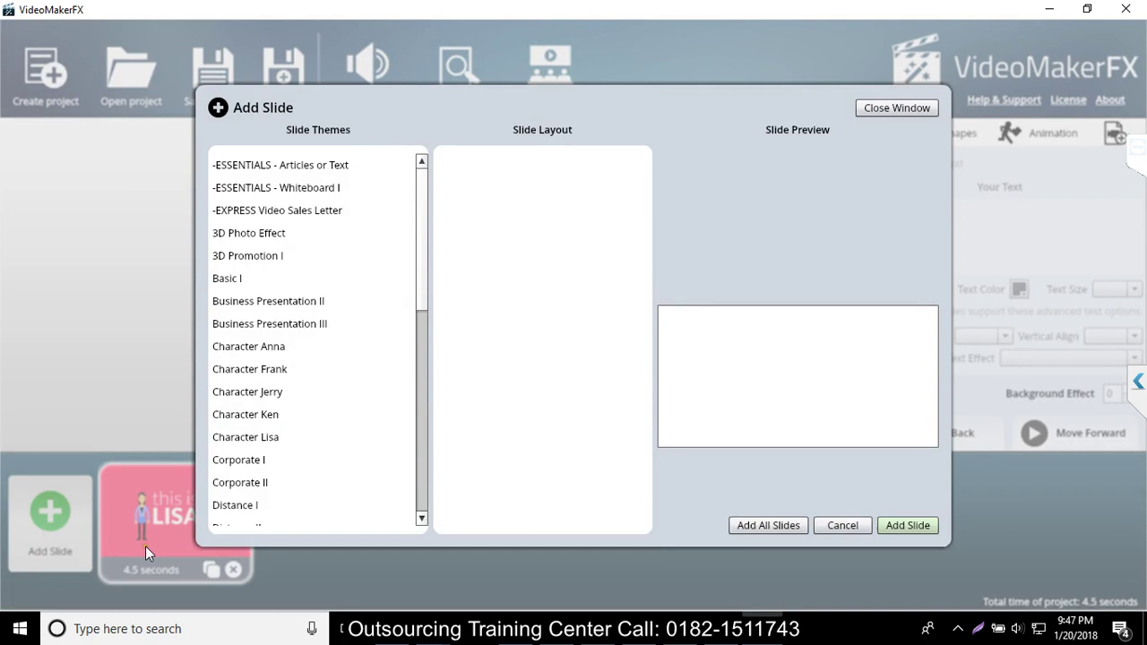
left_click(842, 525)
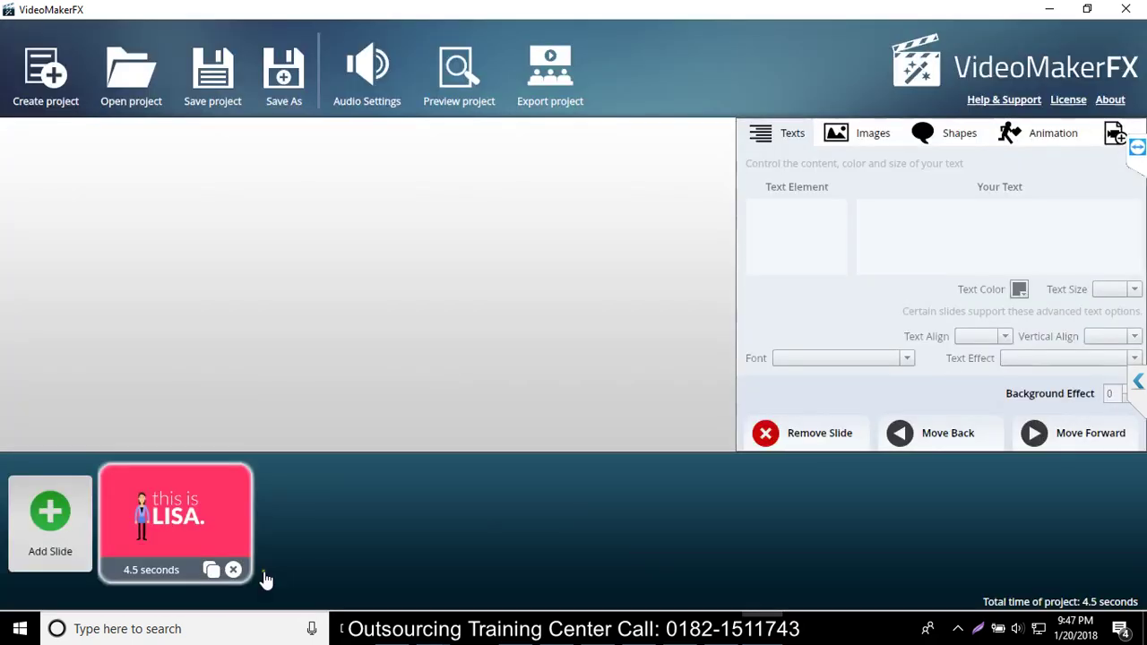
left_click(233, 569)
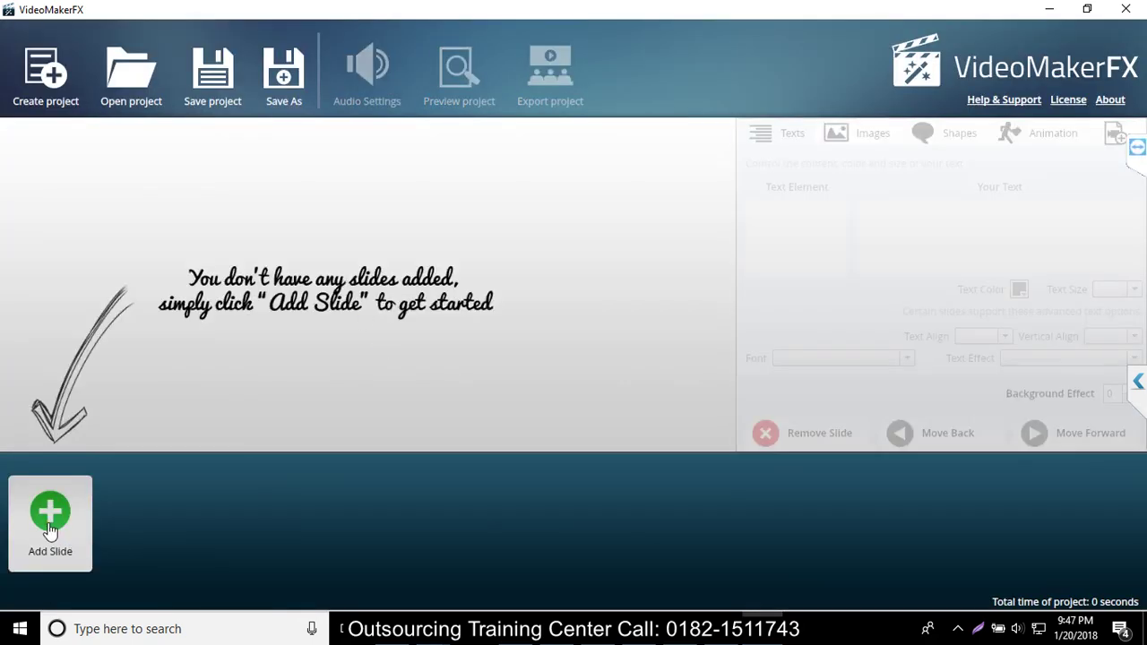
Step: Browse the slide themes and add all slides of the Character Lisa theme to the project
left_click(46, 524)
left_click(331, 278)
left_click(296, 324)
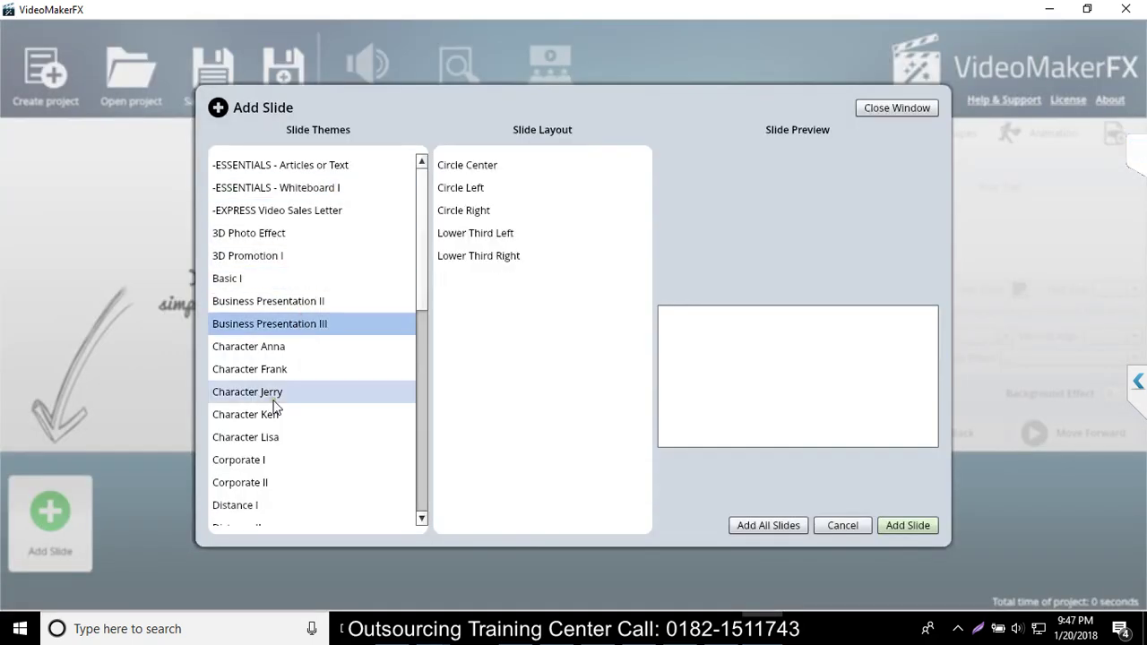
left_click(274, 391)
left_click(524, 167)
left_click(262, 436)
left_click(501, 166)
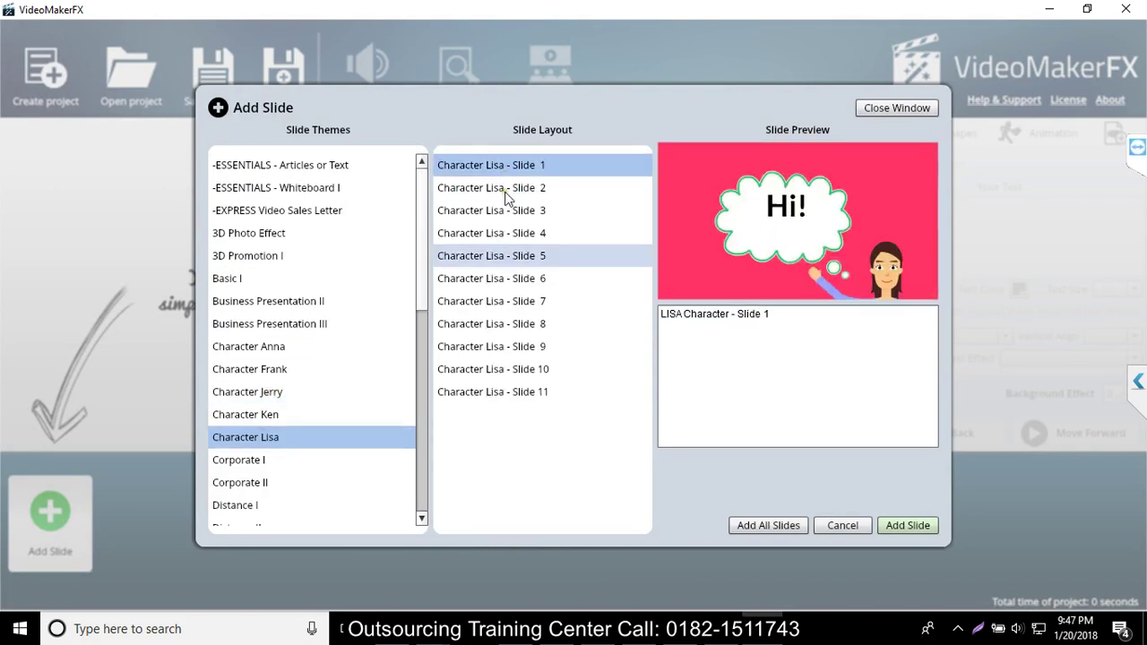
left_click(744, 525)
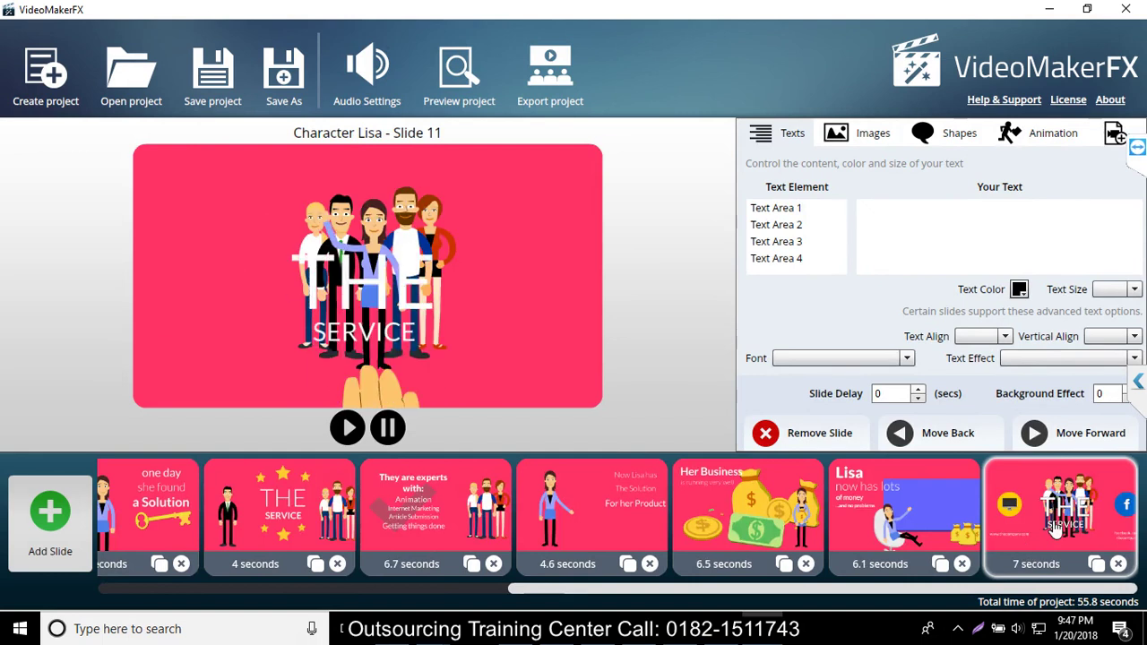
Step: Delete Character Lisa slides 3 to 8 from the project's slide sequence
left_click_drag(725, 588, 315, 604)
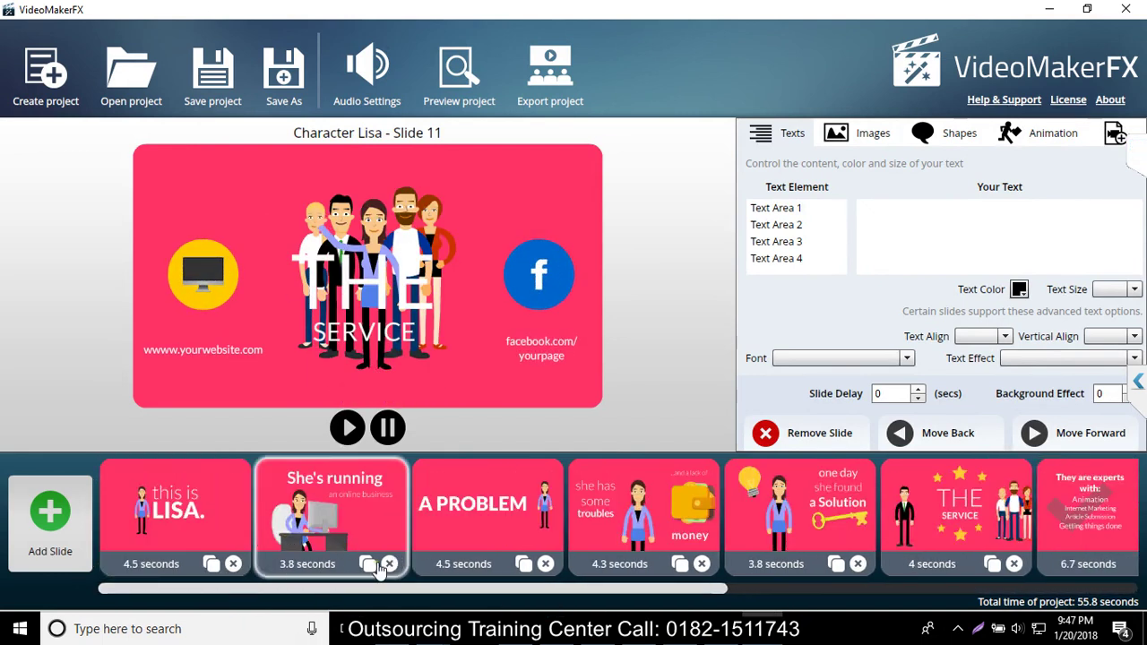
left_click(544, 564)
left_click(545, 565)
left_click(545, 564)
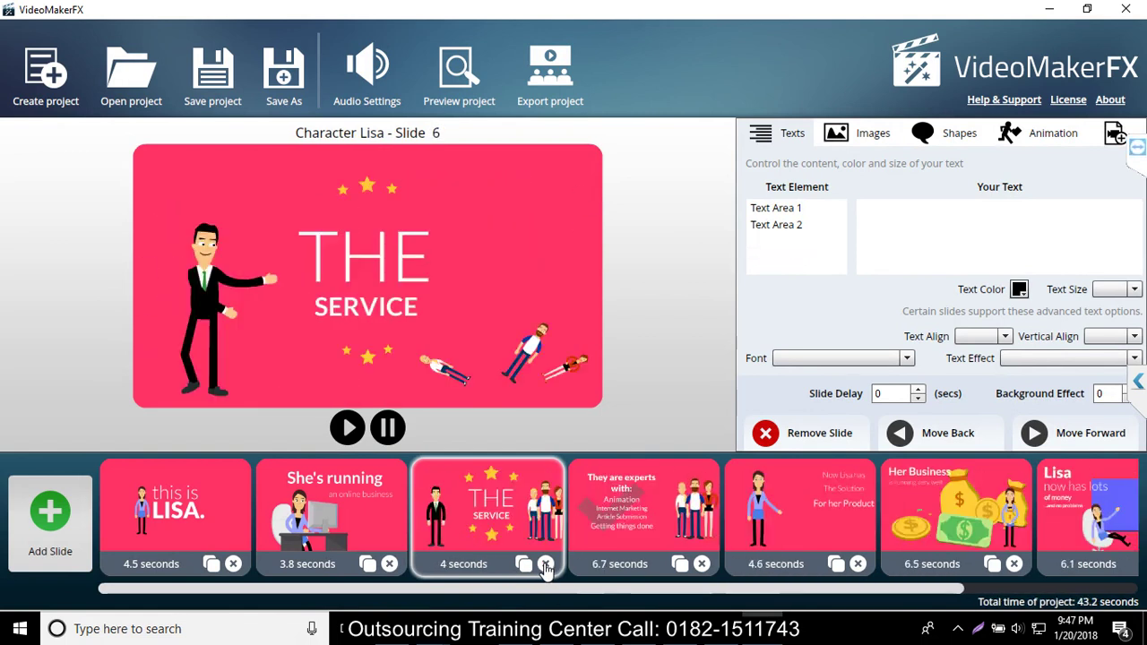
left_click(544, 565)
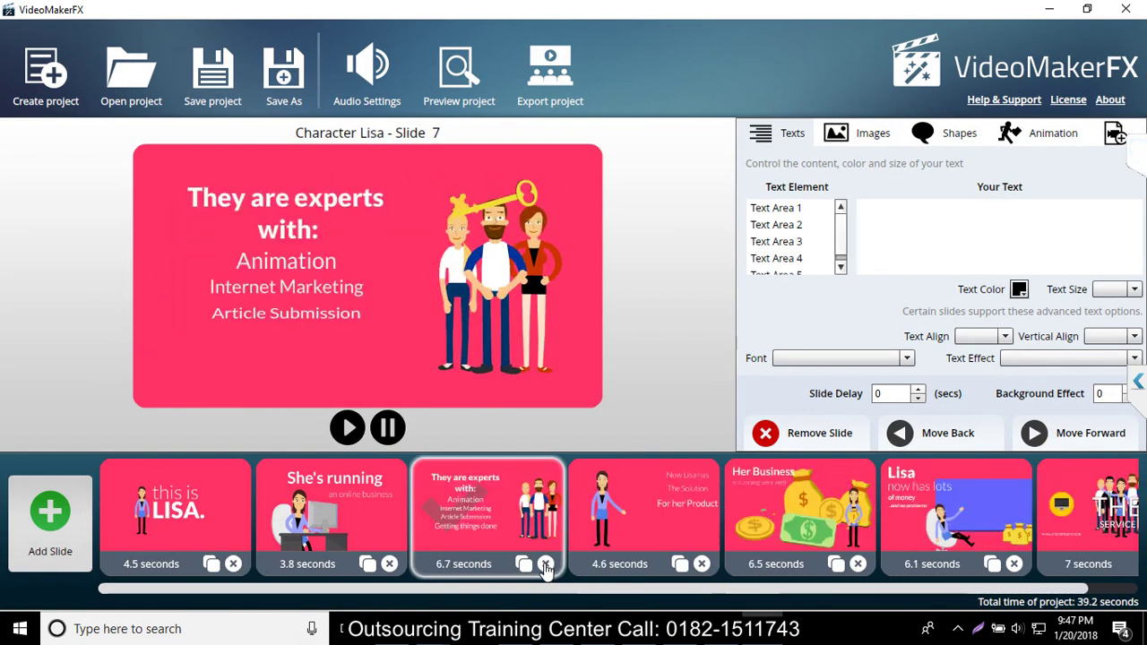
left_click(545, 564)
left_click(545, 564)
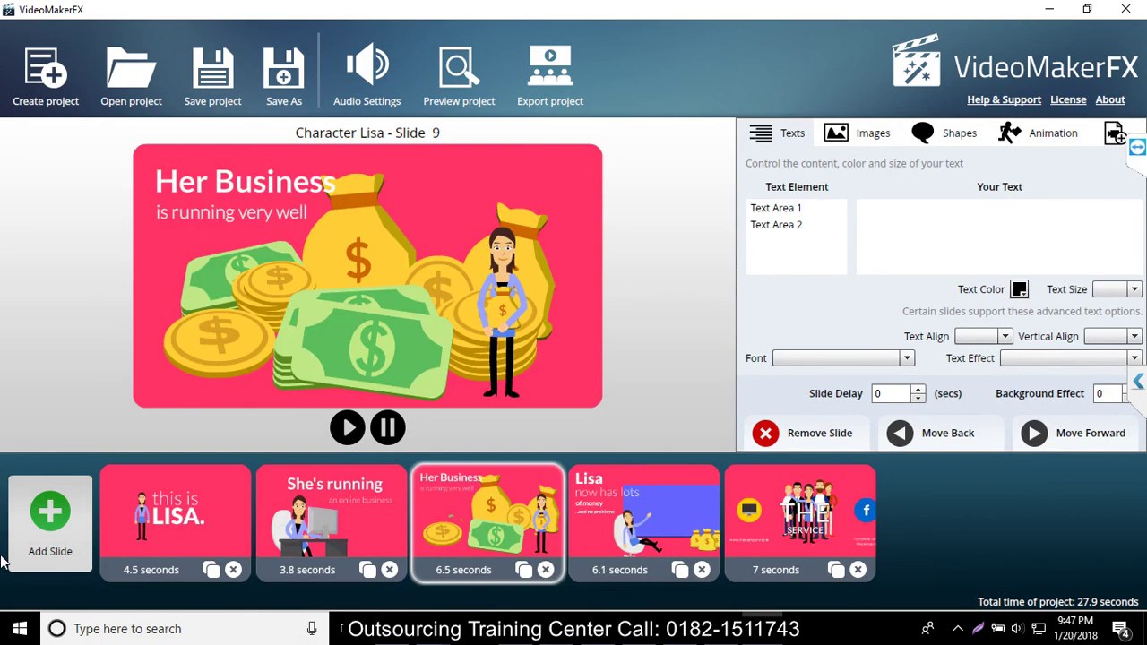
Step: Add the Basic Presentation 3 layout from the Basic I theme to the project, and remove it again
left_click(67, 555)
left_click(249, 280)
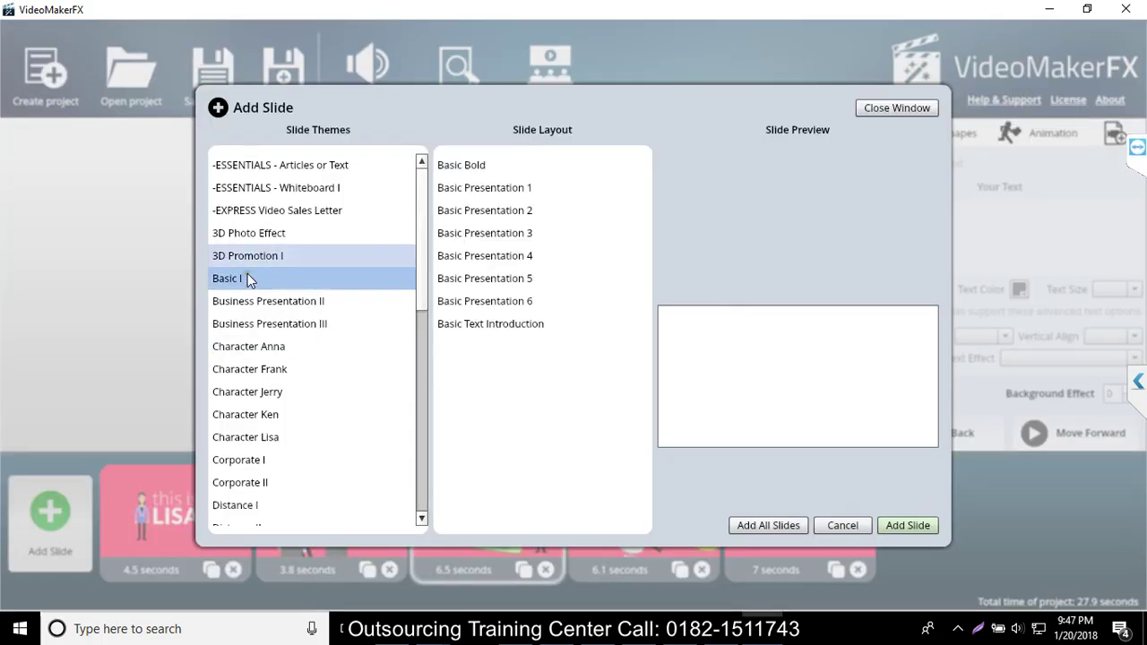
left_click(439, 239)
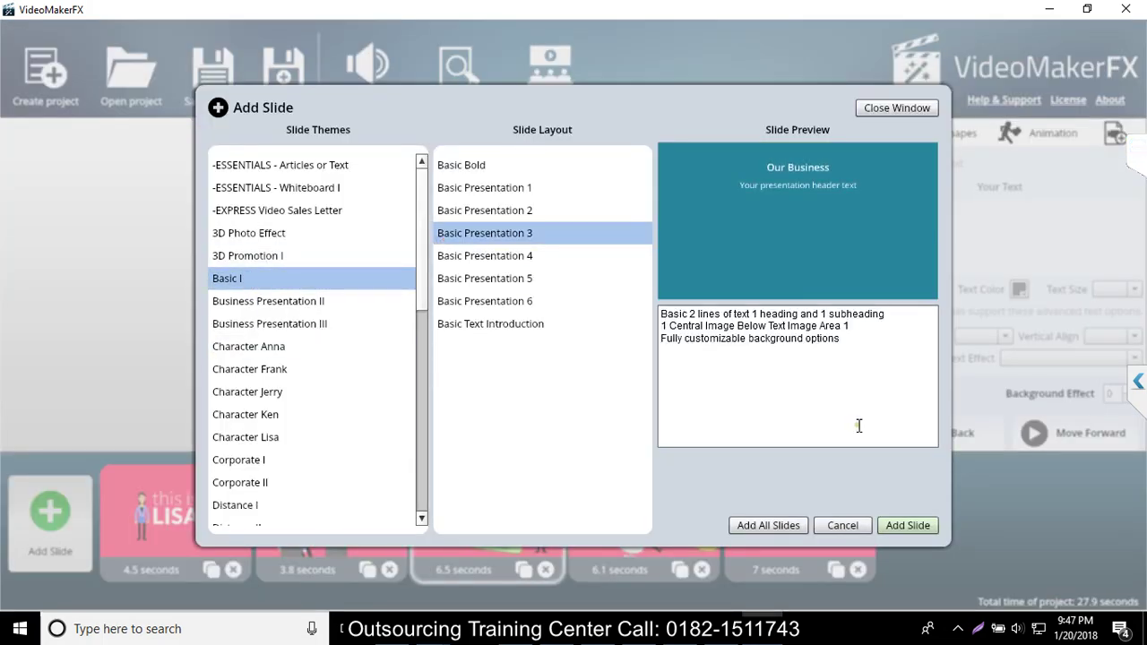
left_click(894, 526)
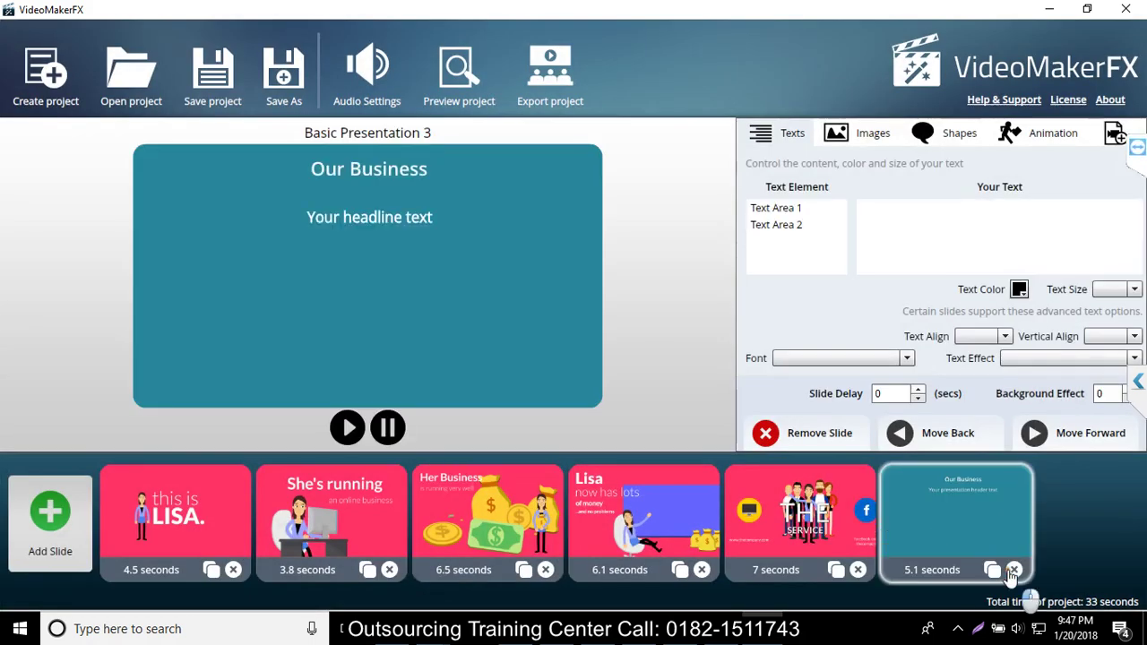
left_click(1013, 571)
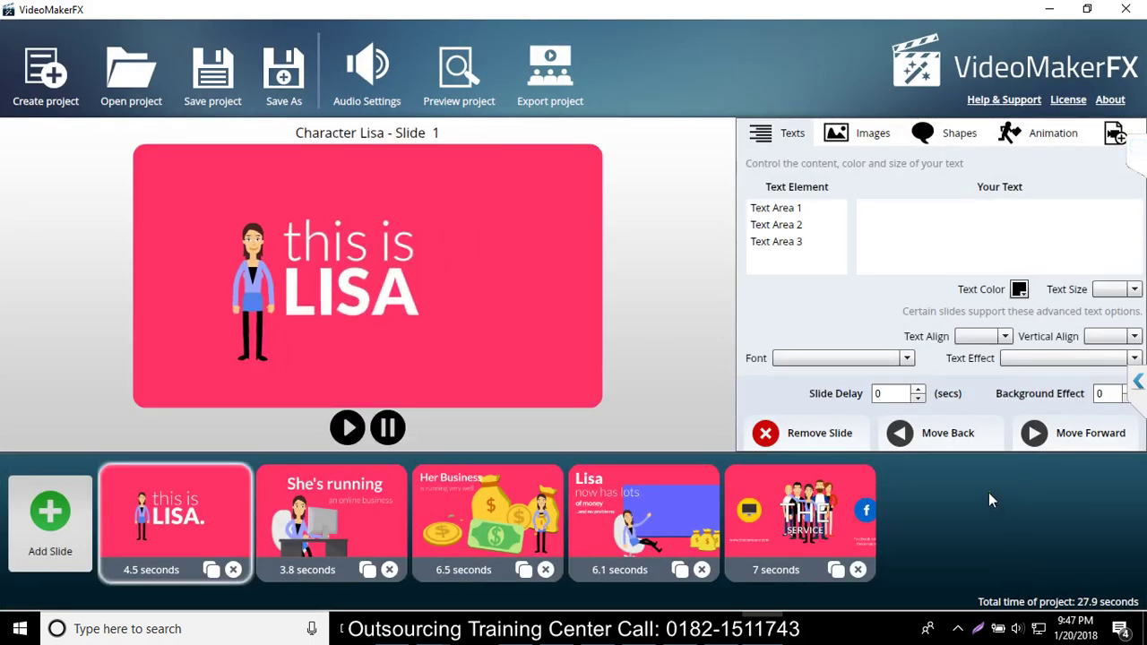
Step: Delete the last two Character Lisa slides, the service slide and the one about having lots of money
left_click(859, 570)
left_click(703, 570)
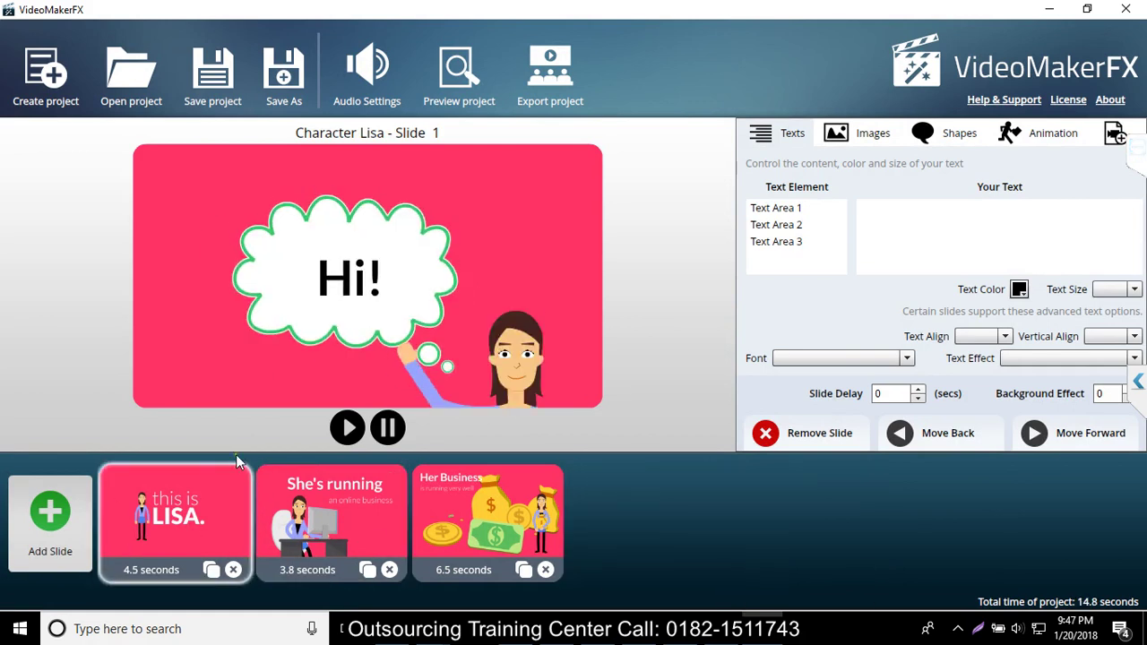
Step: Preview the 3D Photo Effect Left Side layout in the slide chooser and leave without adding it
left_click(50, 519)
left_click(323, 236)
left_click(463, 192)
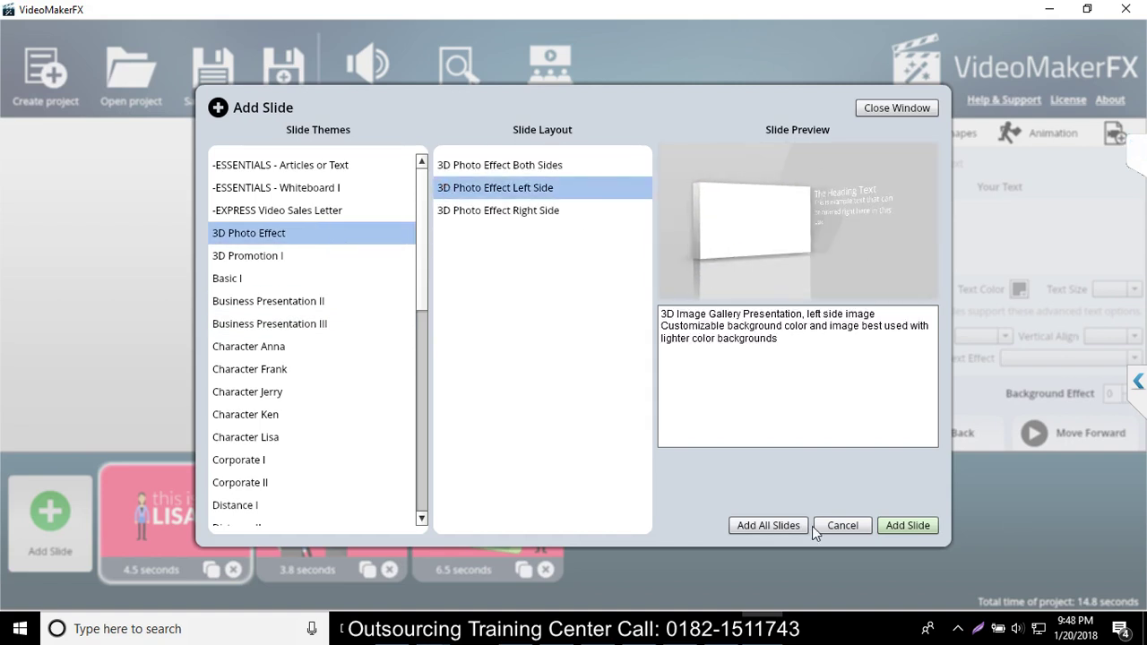
left_click(842, 525)
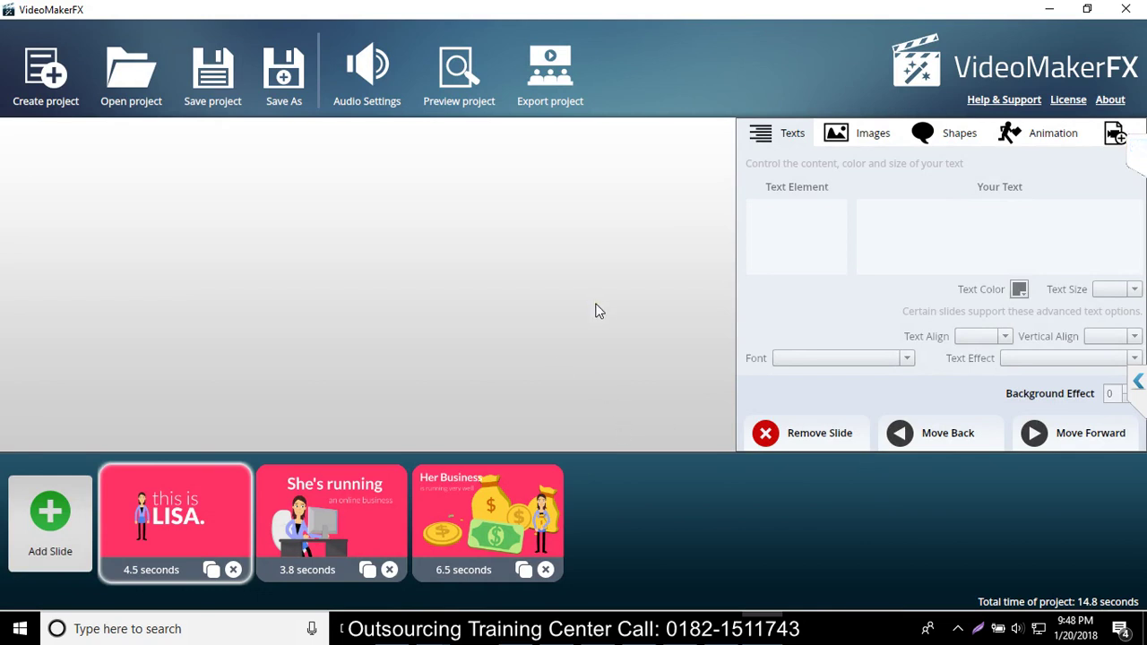
mouse_move(557, 628)
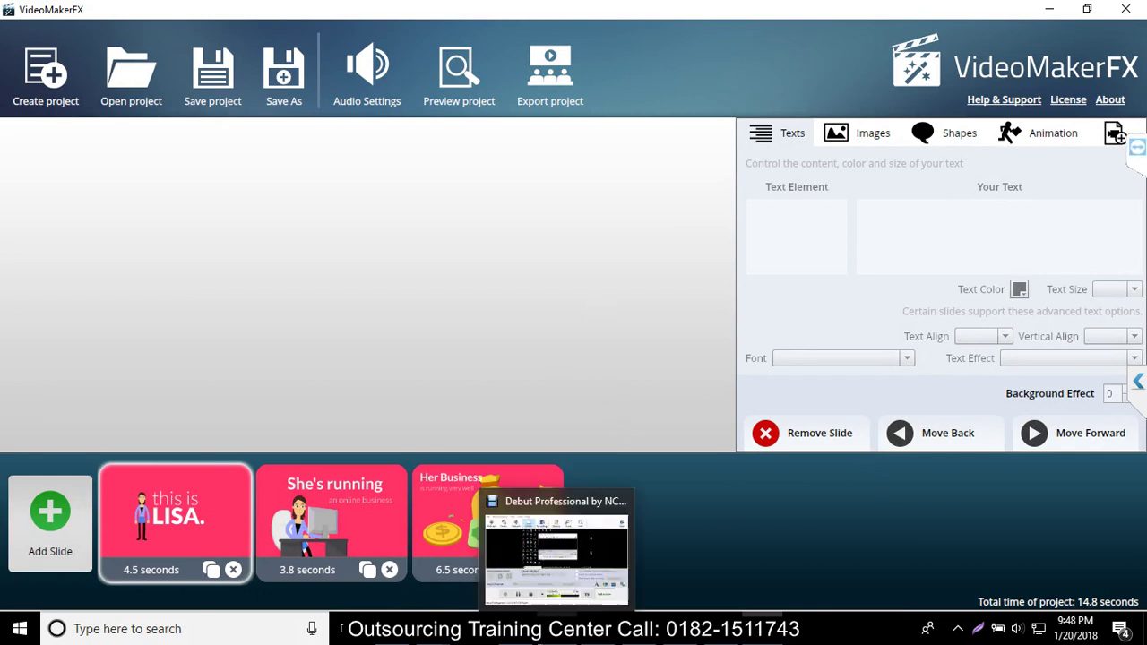
Step: On Character Lisa slide 1, set Text Area 2 to "my name is" and Text Area 3 to the presenter's first name
left_click(166, 533)
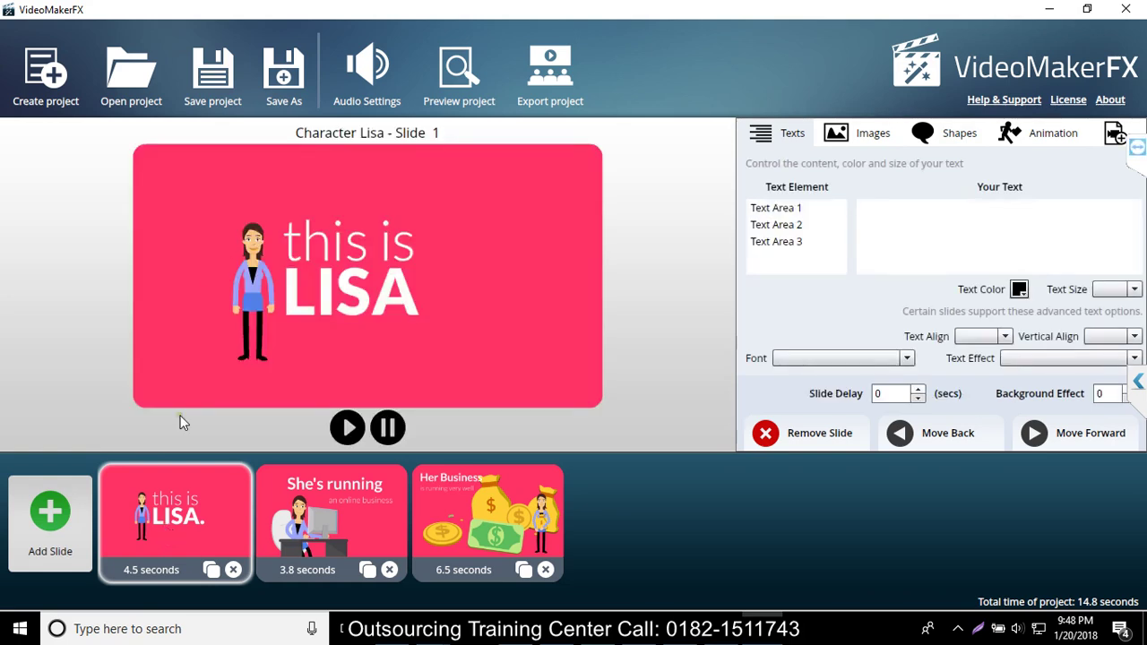
left_click(776, 208)
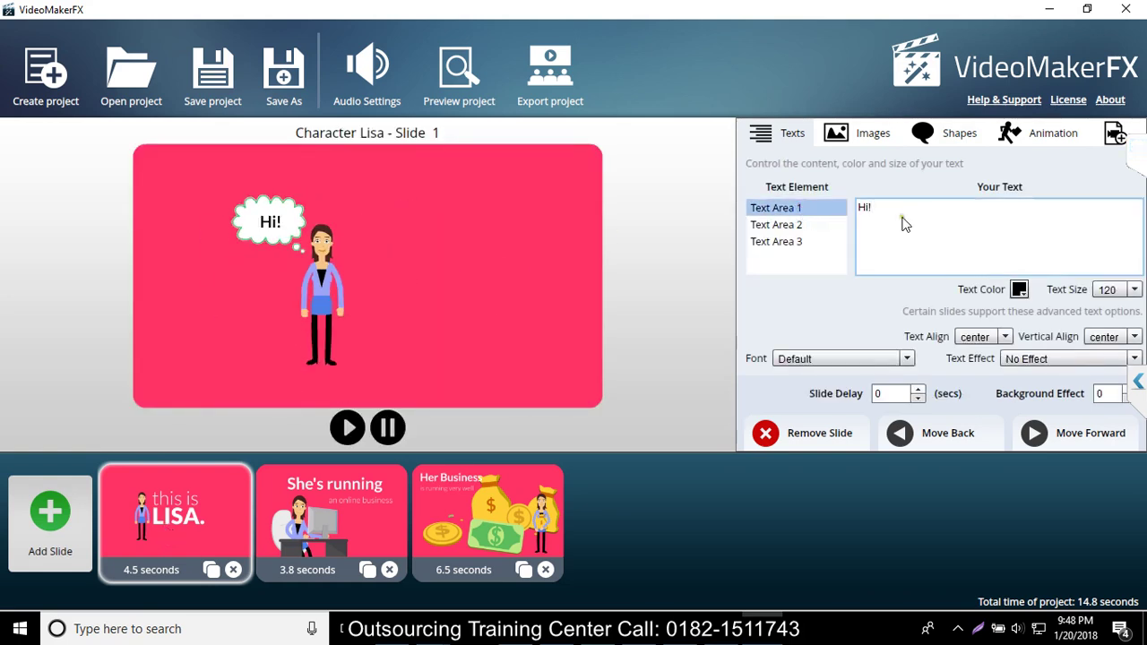
left_click(776, 225)
left_click(886, 243)
type("my name is")
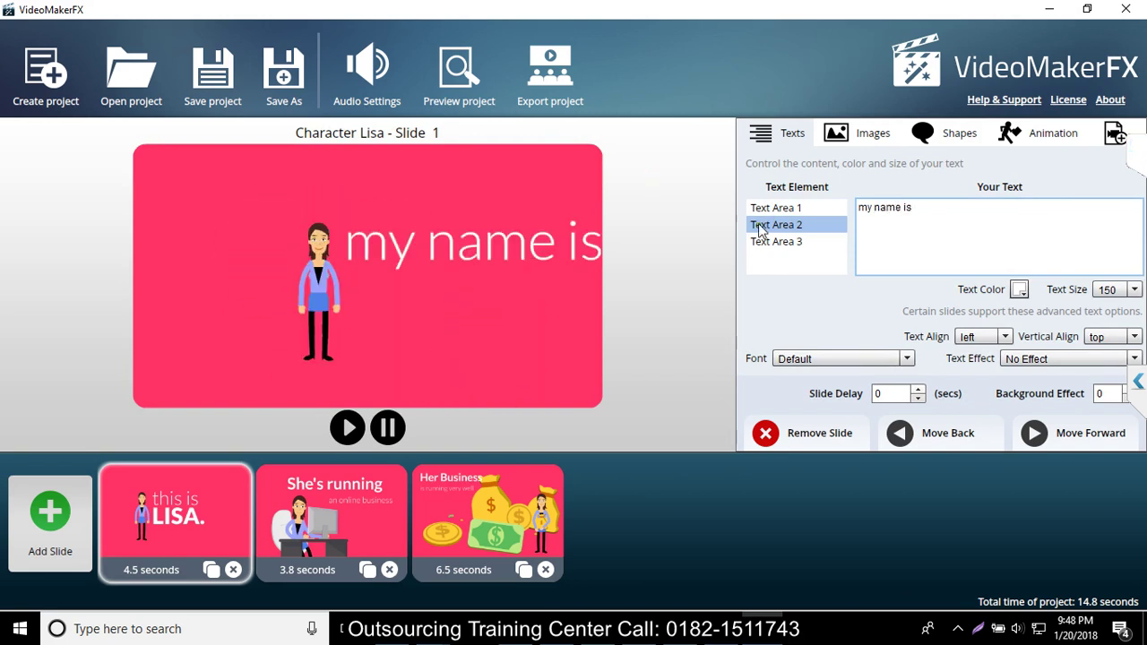
left_click(776, 242)
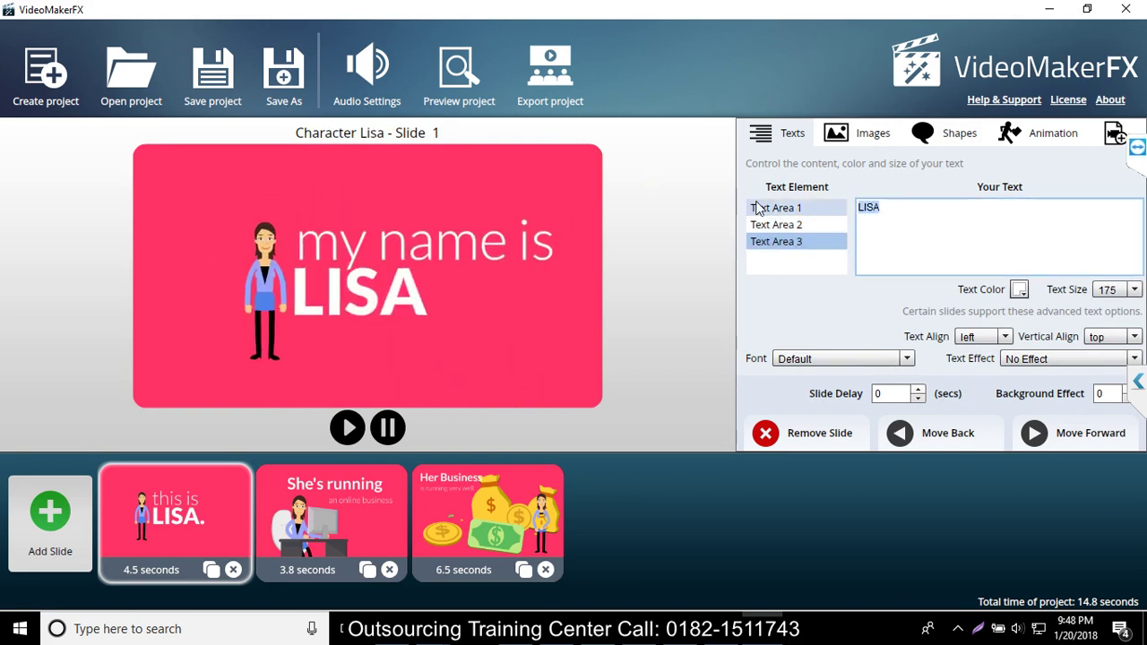
type("ripa")
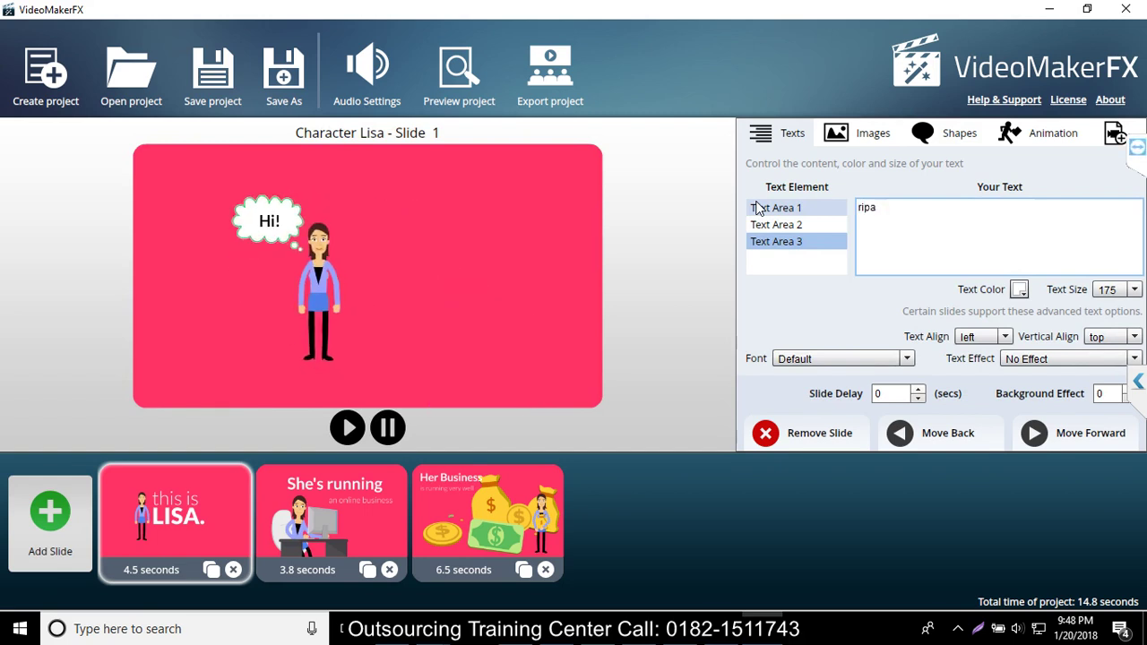
Step: On Character Lisa slide 2, set Text Area 1 to "professional" and Text Area 2 to "socila bookmarking"
left_click(330, 517)
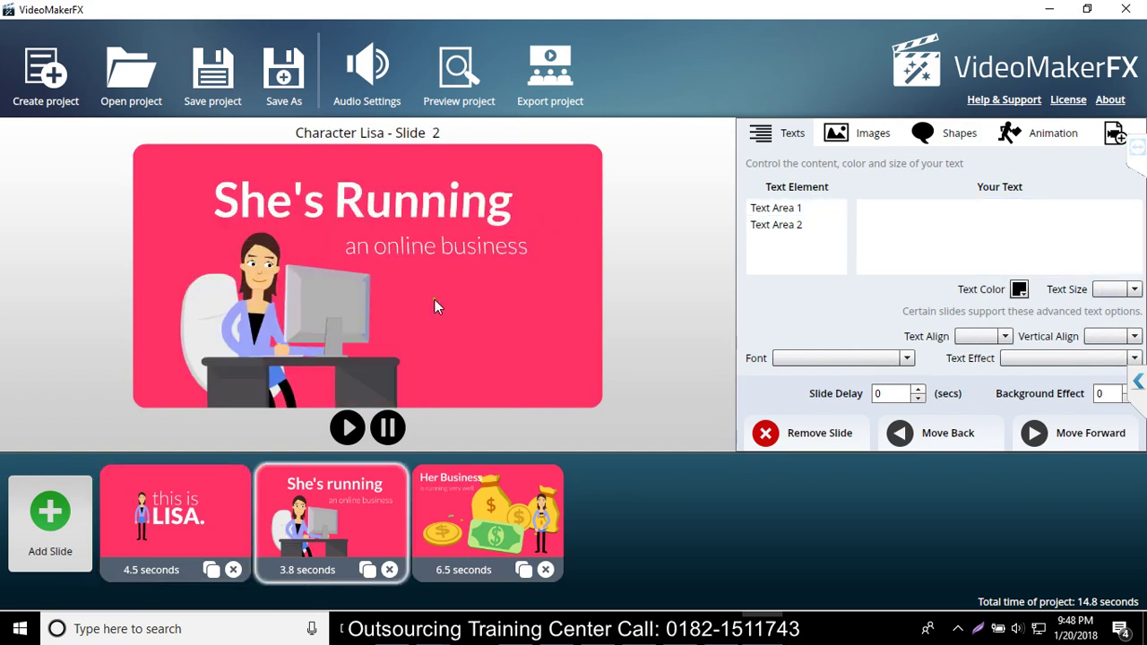
left_click(776, 224)
left_click(776, 207)
left_click(952, 212)
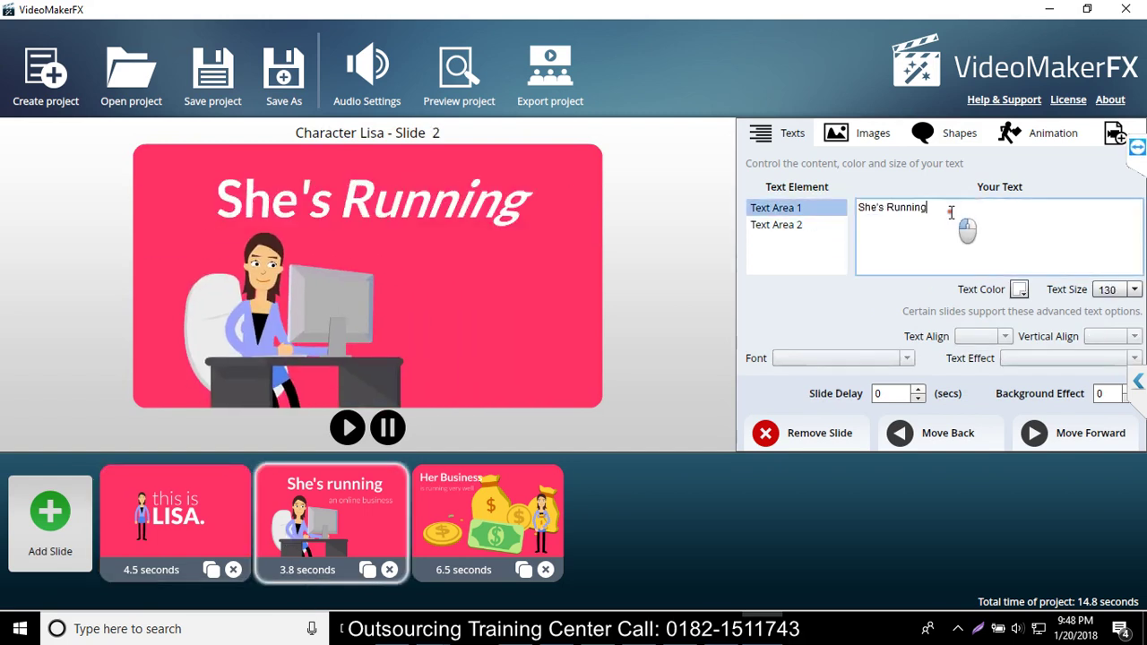
left_click_drag(951, 212, 716, 215)
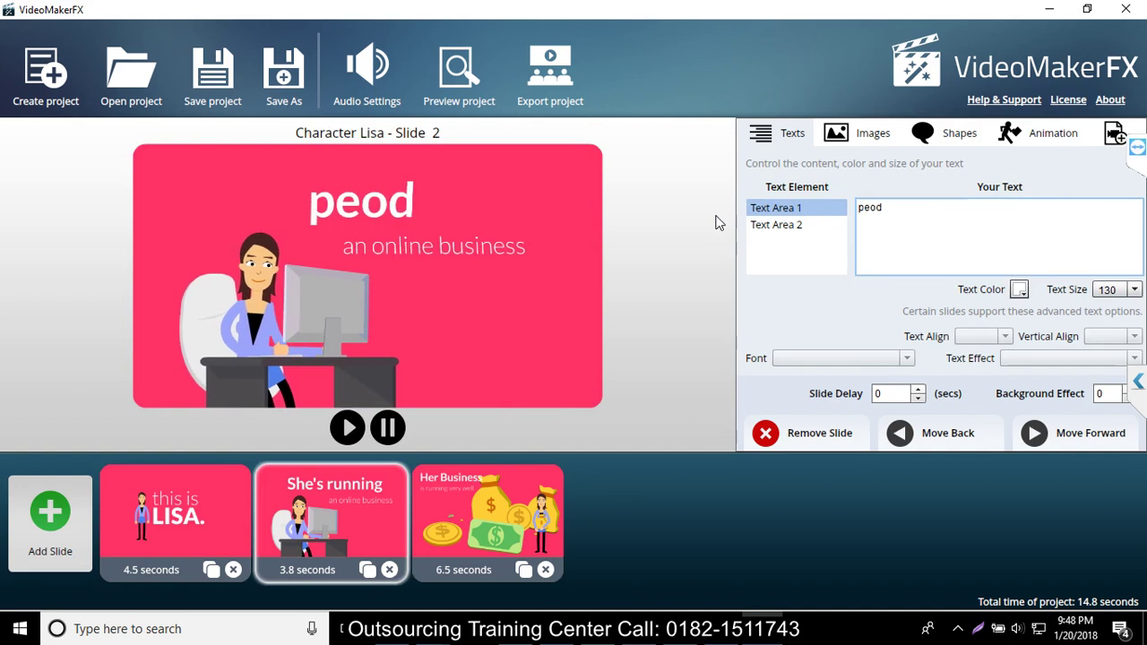
type("p")
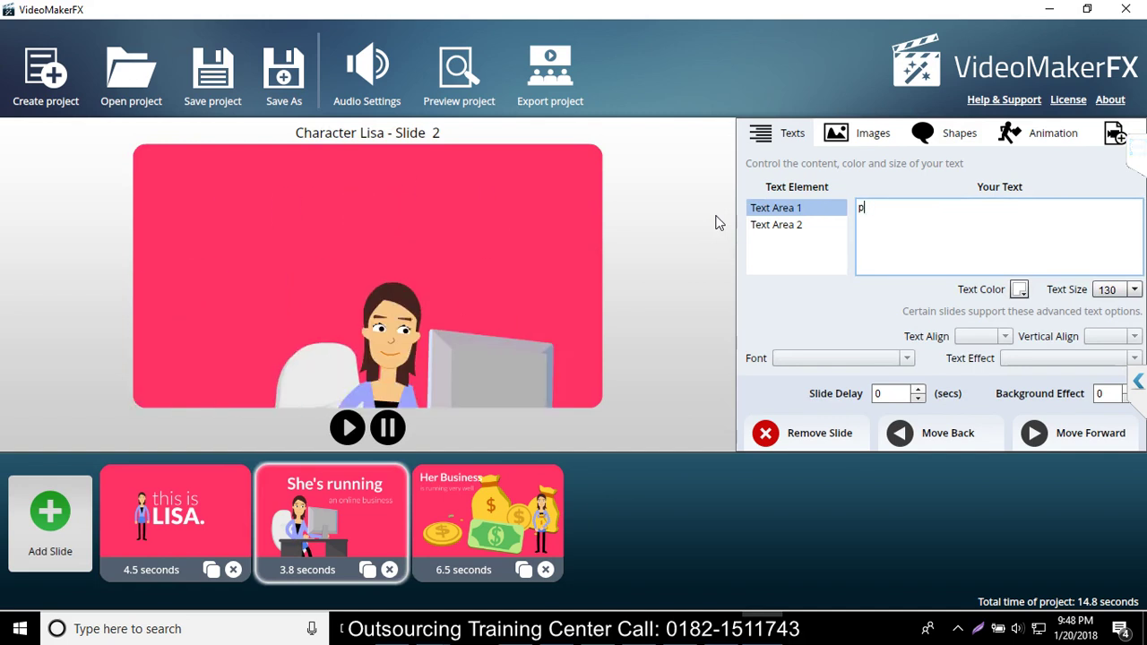
type("rofe")
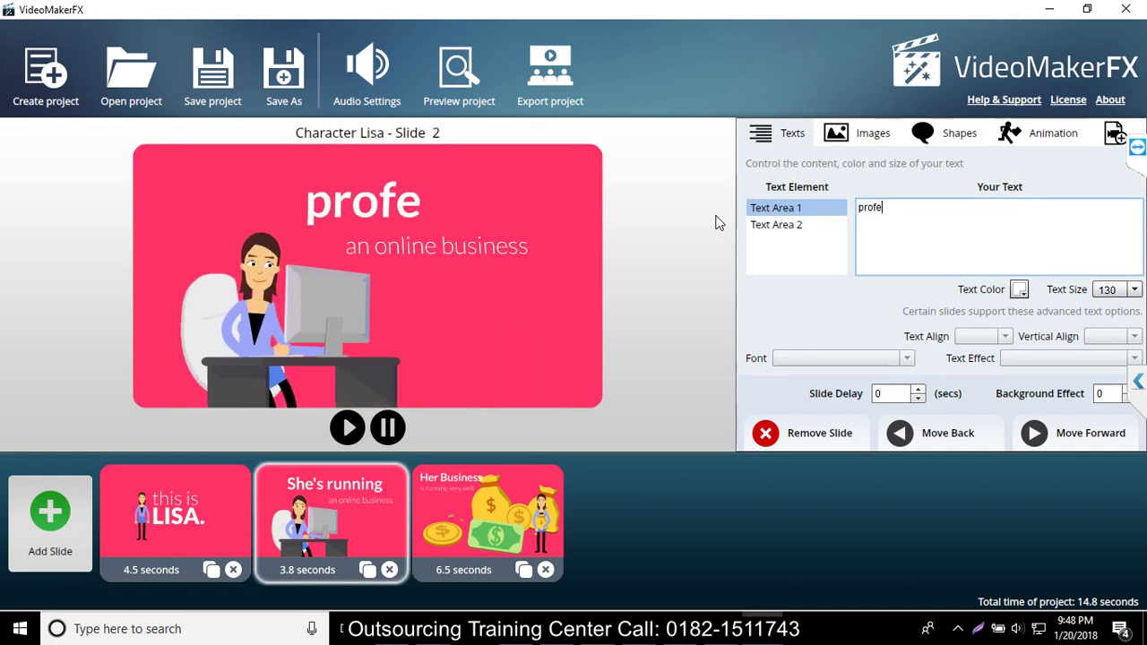
type("ssional")
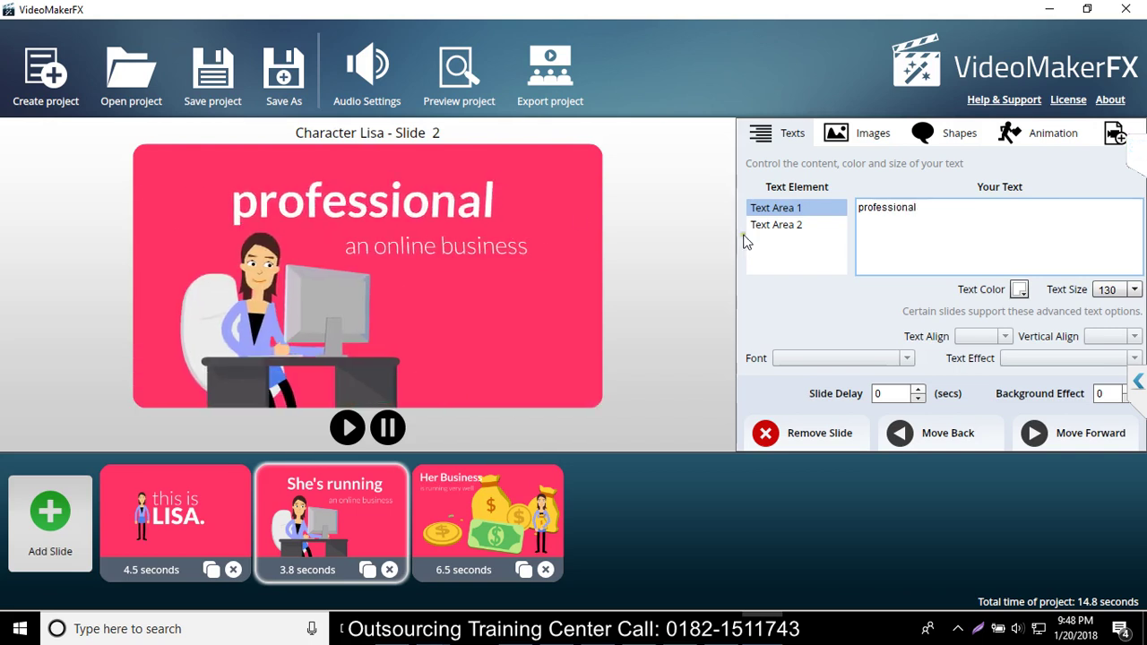
left_click(776, 225)
type("socila bookmarking")
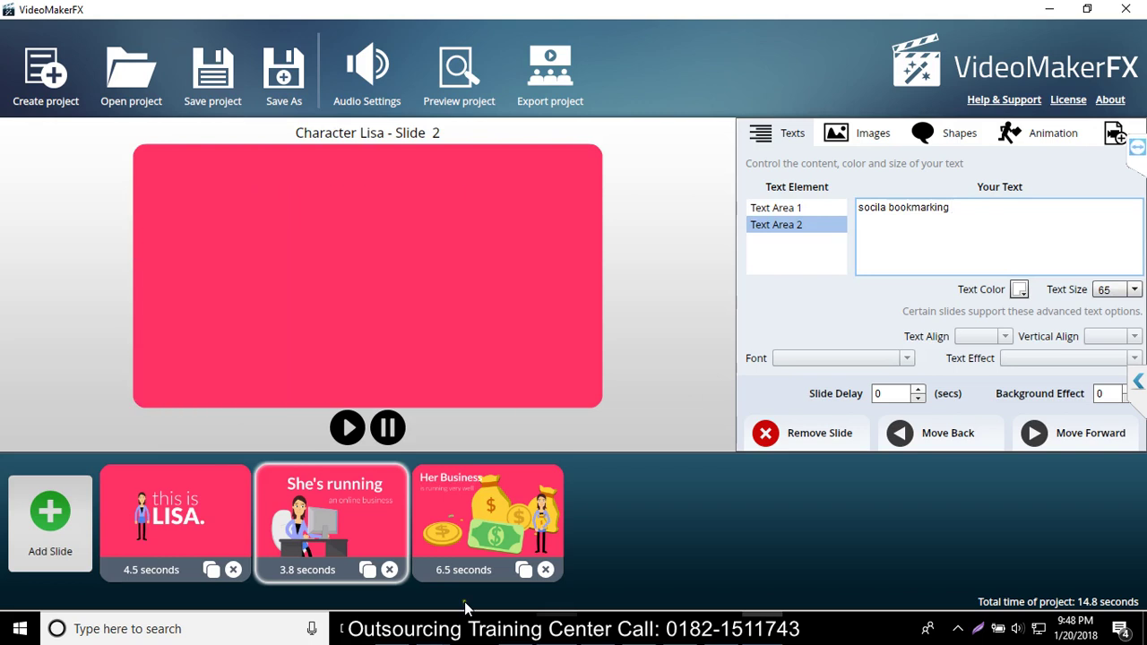
Step: Review the contents of both text areas on the "Her Business" money slide
left_click(515, 551)
left_click(800, 227)
left_click(787, 208)
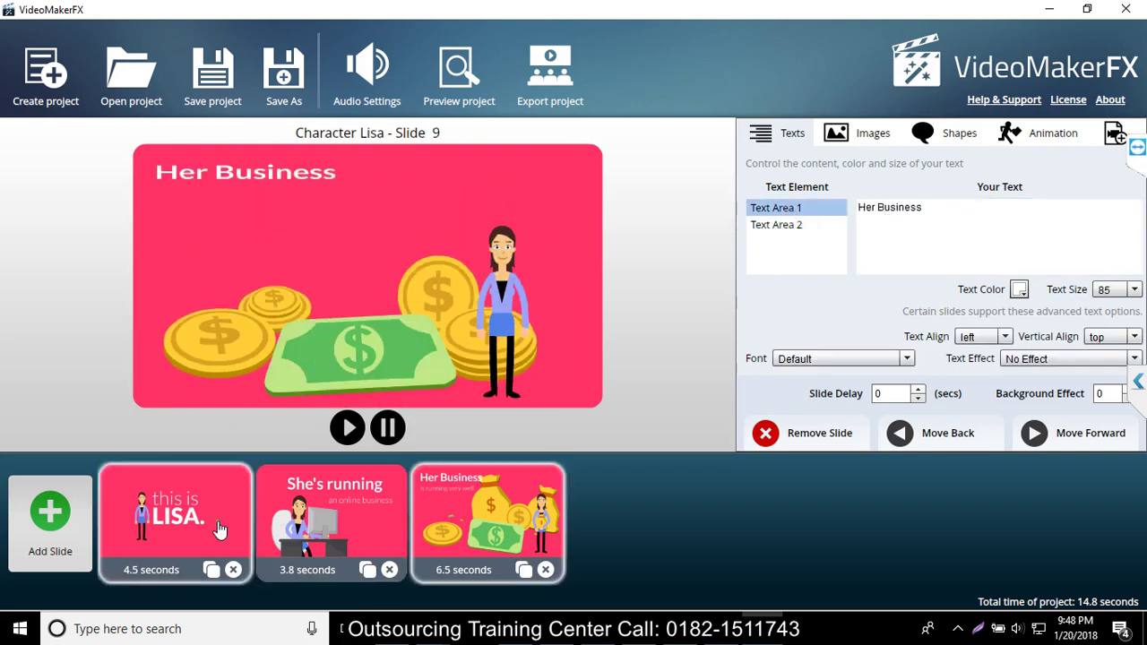
Step: Load an image from the bg fiverr desktop folder as the background of slide 1, and clear it again
left_click(237, 551)
left_click(865, 132)
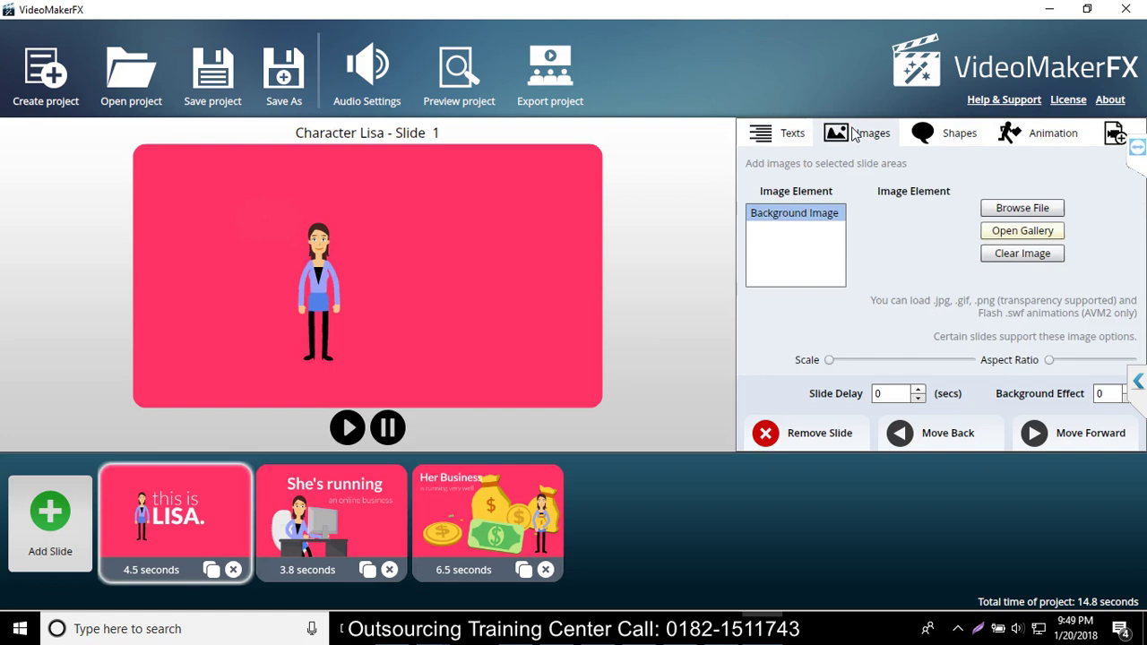
left_click(782, 216)
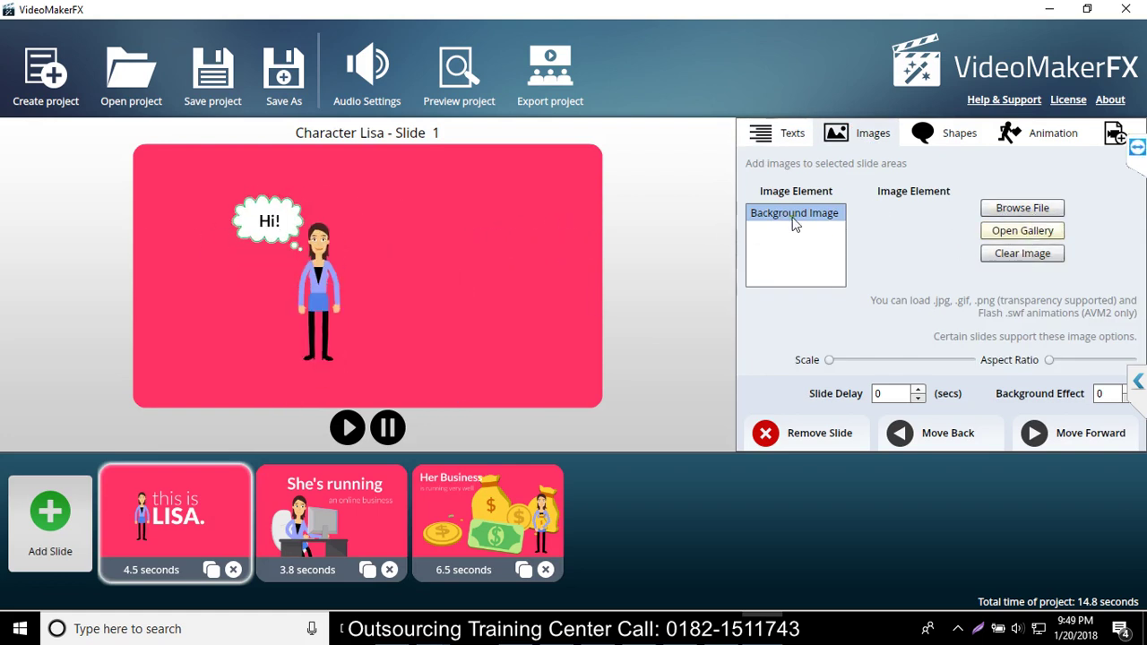
left_click(1039, 208)
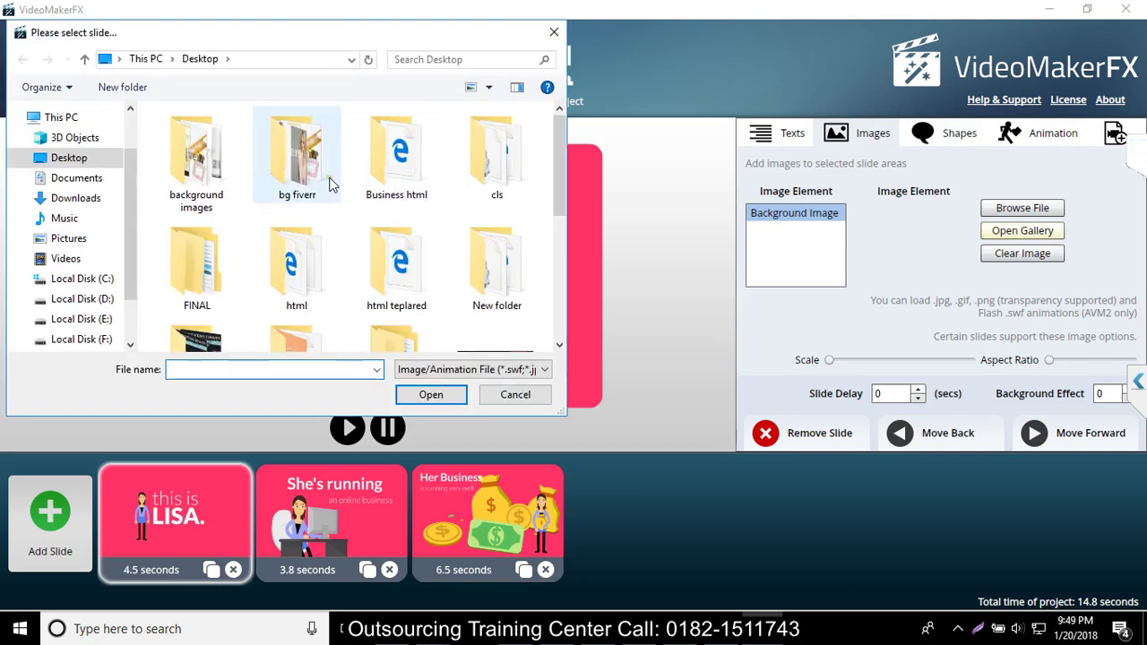
double_click(321, 170)
double_click(493, 149)
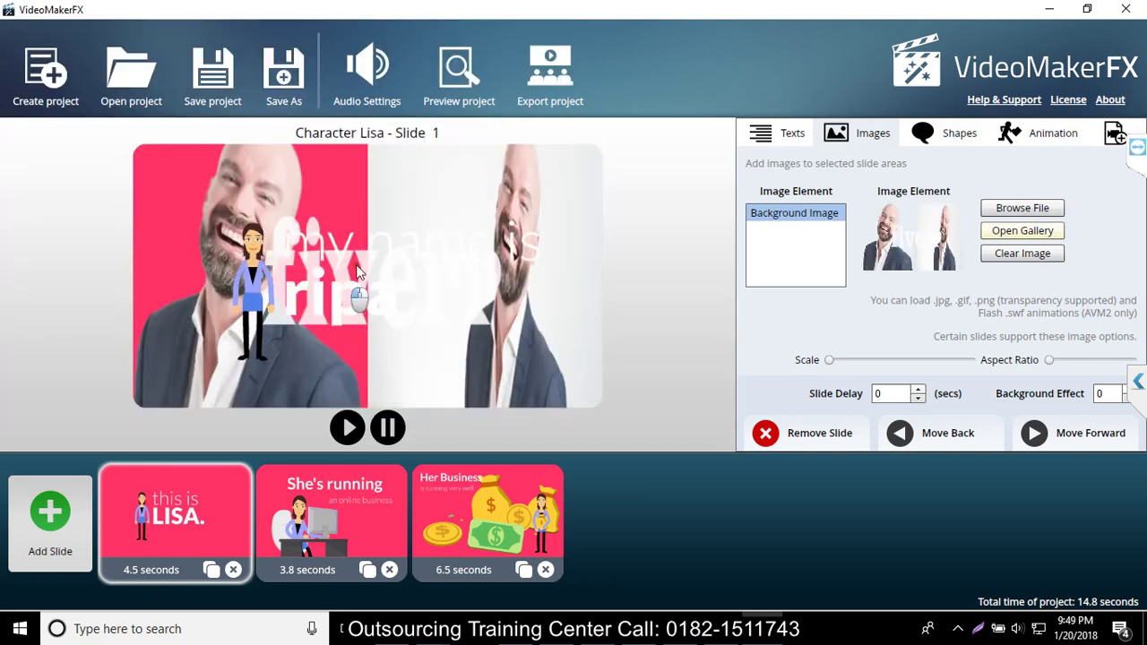
left_click(1000, 255)
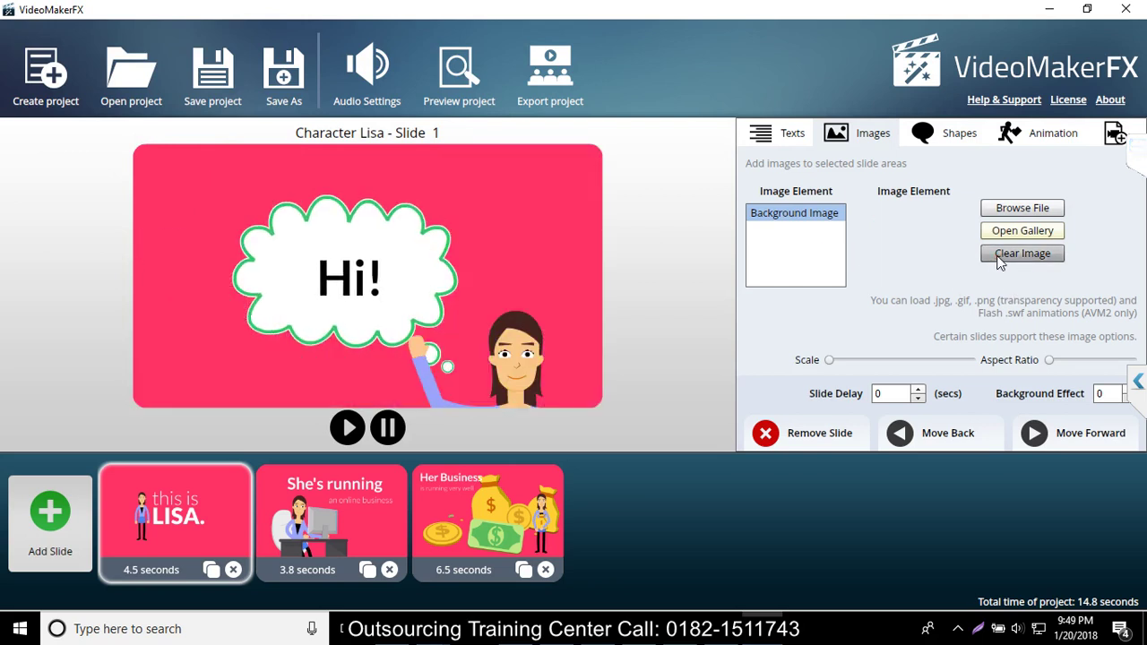
Step: Try turquoise 00FFCC, ochre and pink as the Shape BG colour of slide 1
left_click(947, 134)
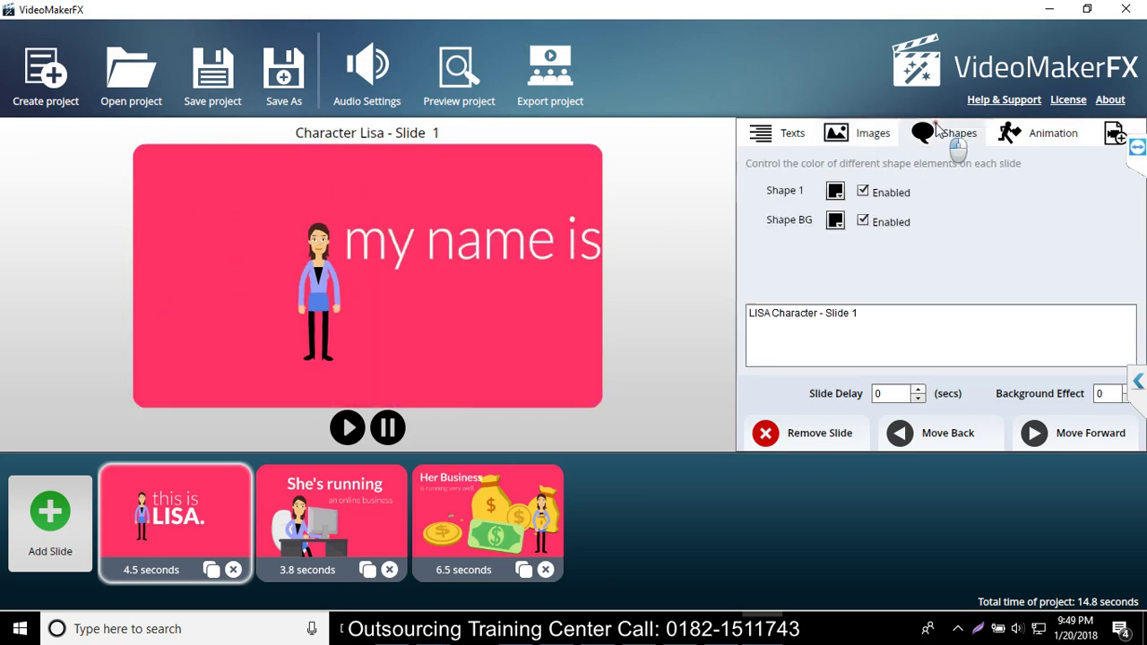
left_click(839, 222)
left_click(908, 307)
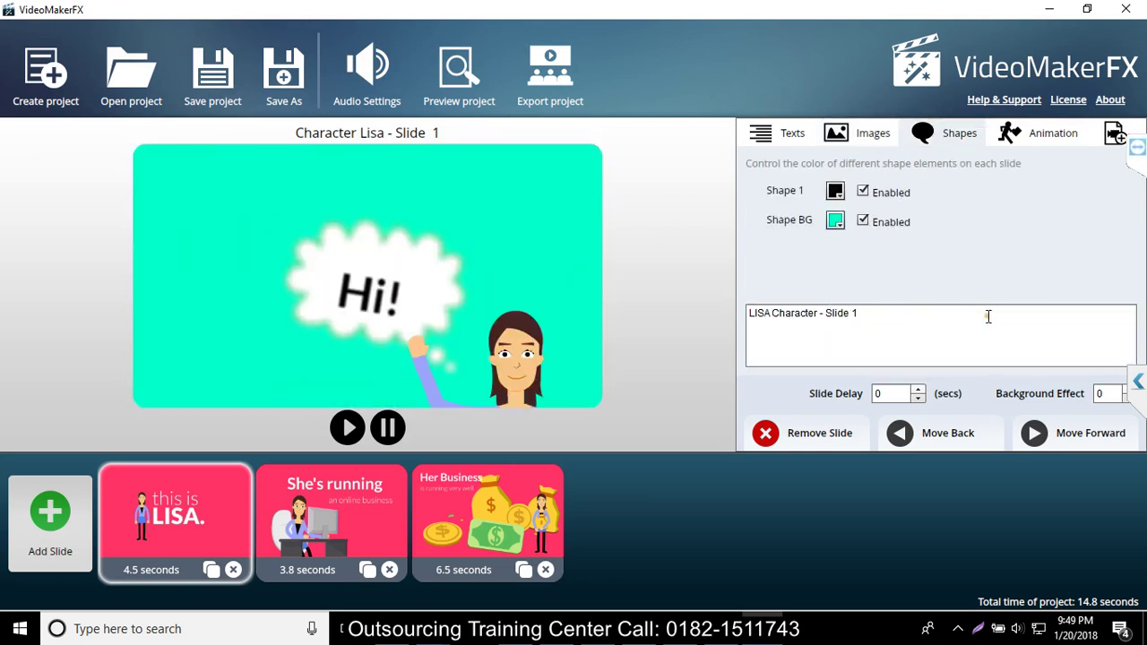
left_click(834, 223)
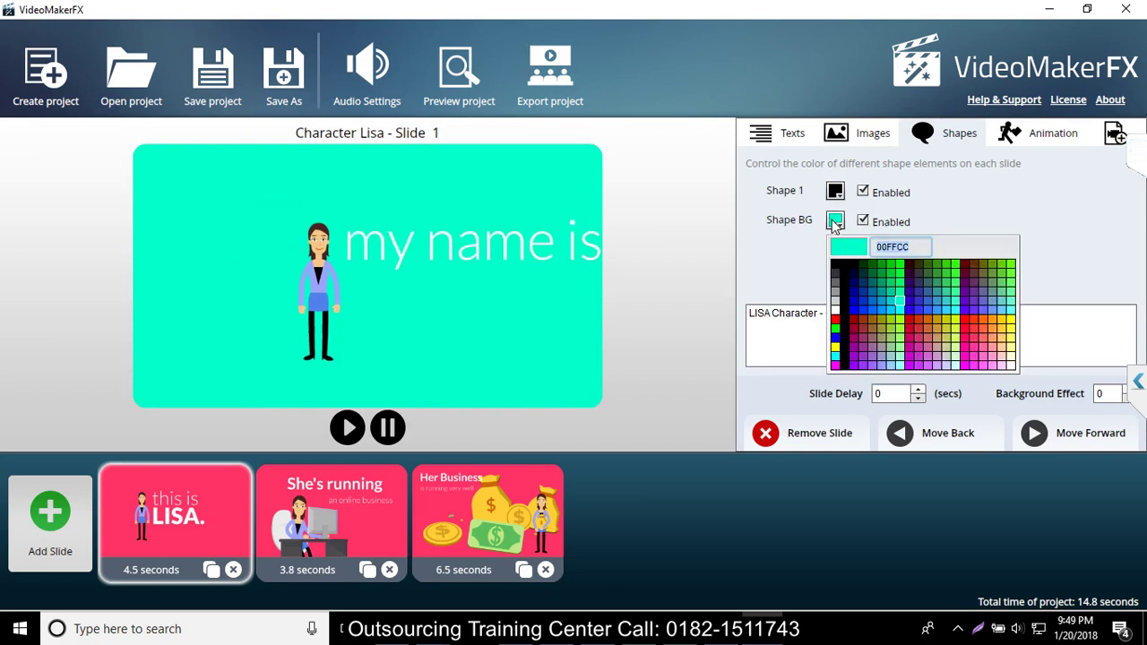
left_click(940, 328)
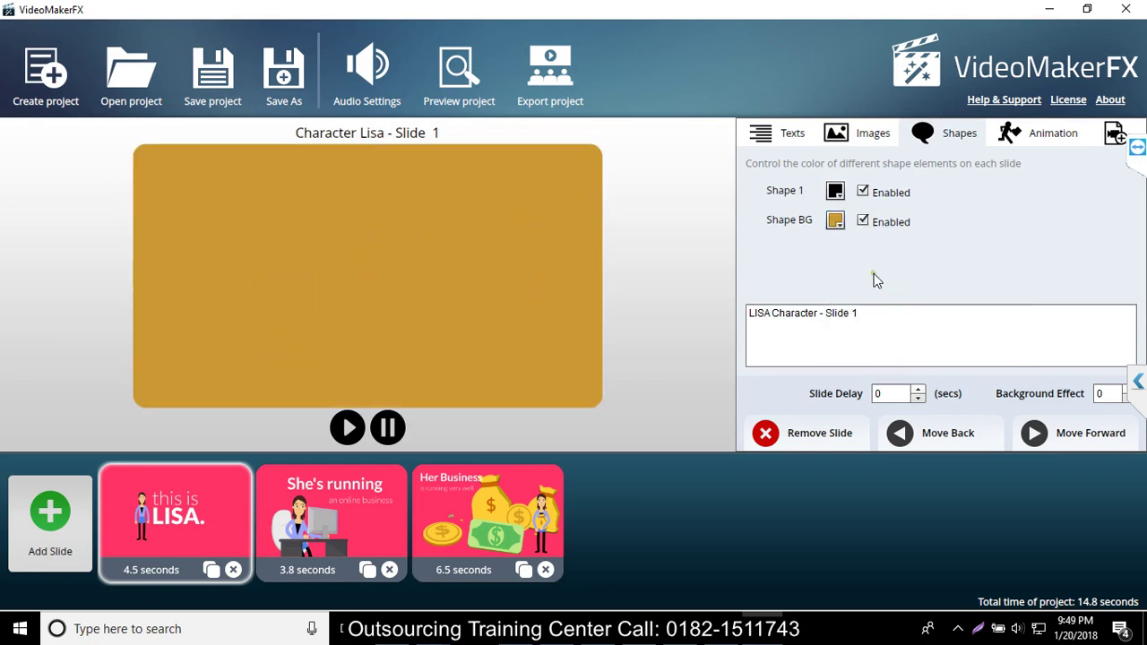
left_click(839, 225)
left_click(976, 337)
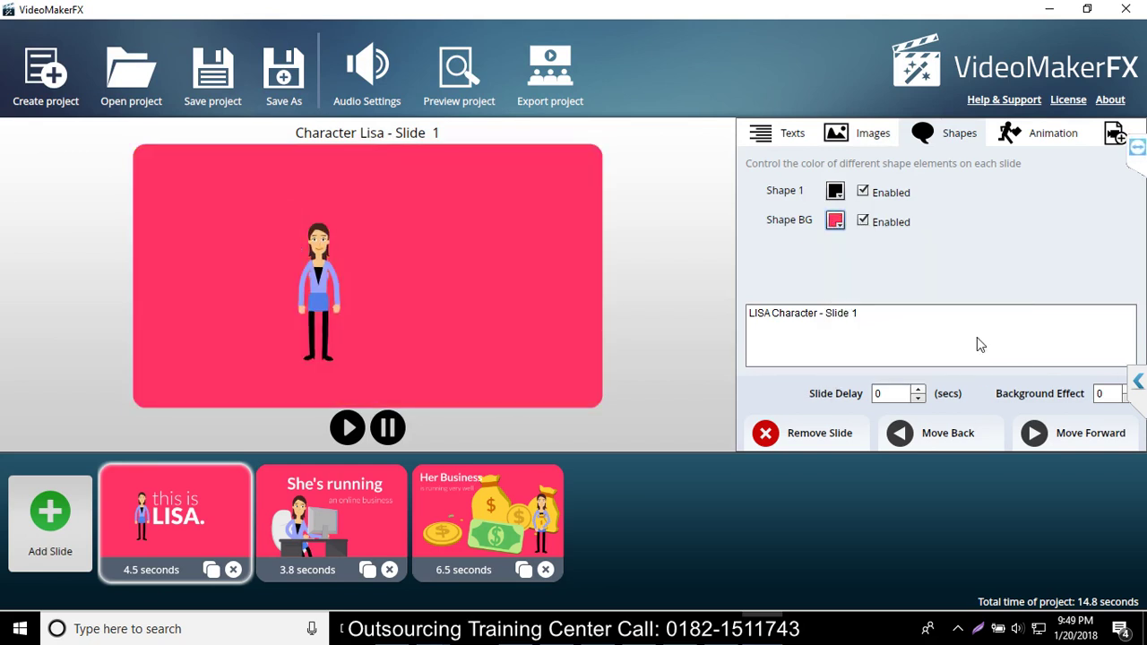
Step: Set the Shape BG colour of slide 1 to light yellow and Shape 1, the thought bubble, to bright blue
left_click(836, 222)
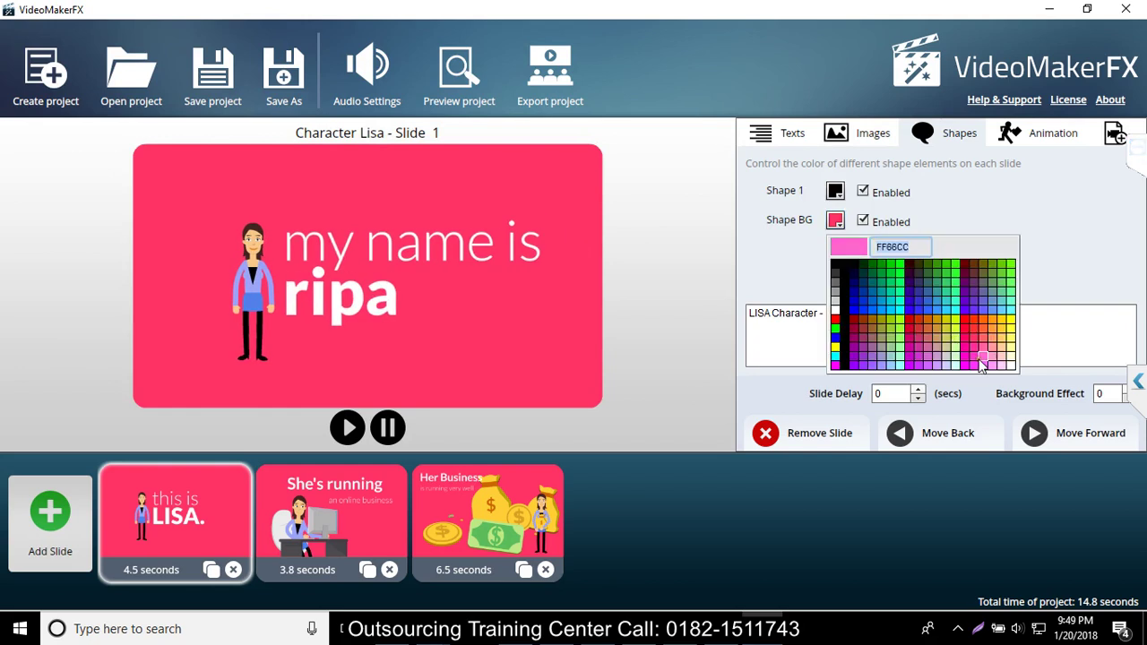
left_click(1007, 330)
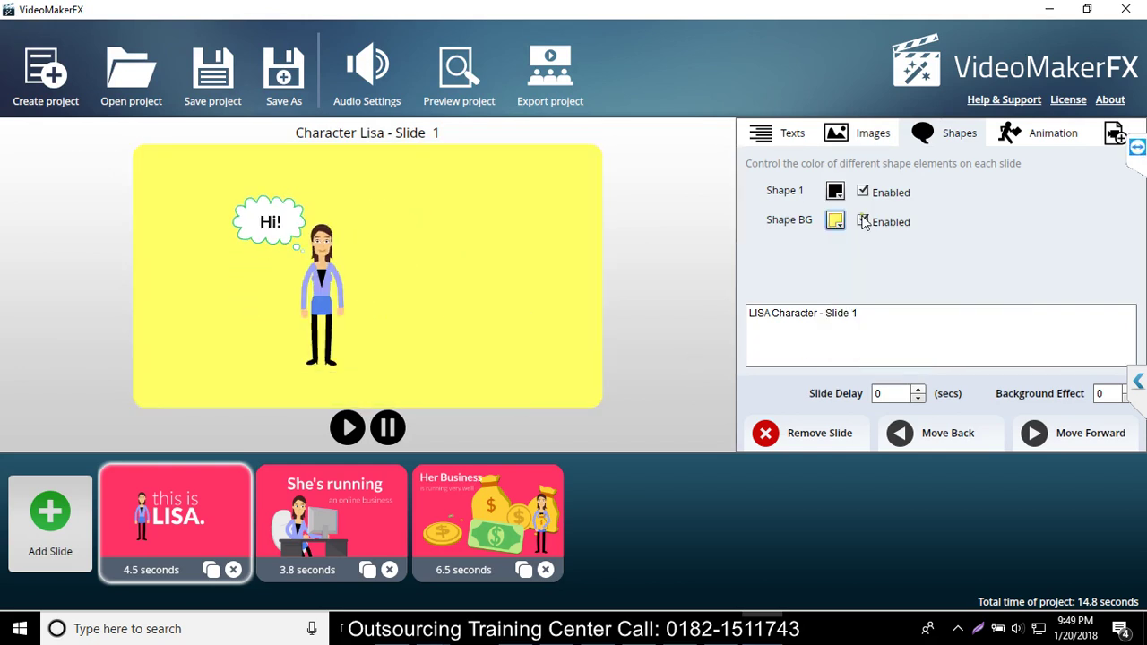
left_click(834, 191)
left_click(893, 287)
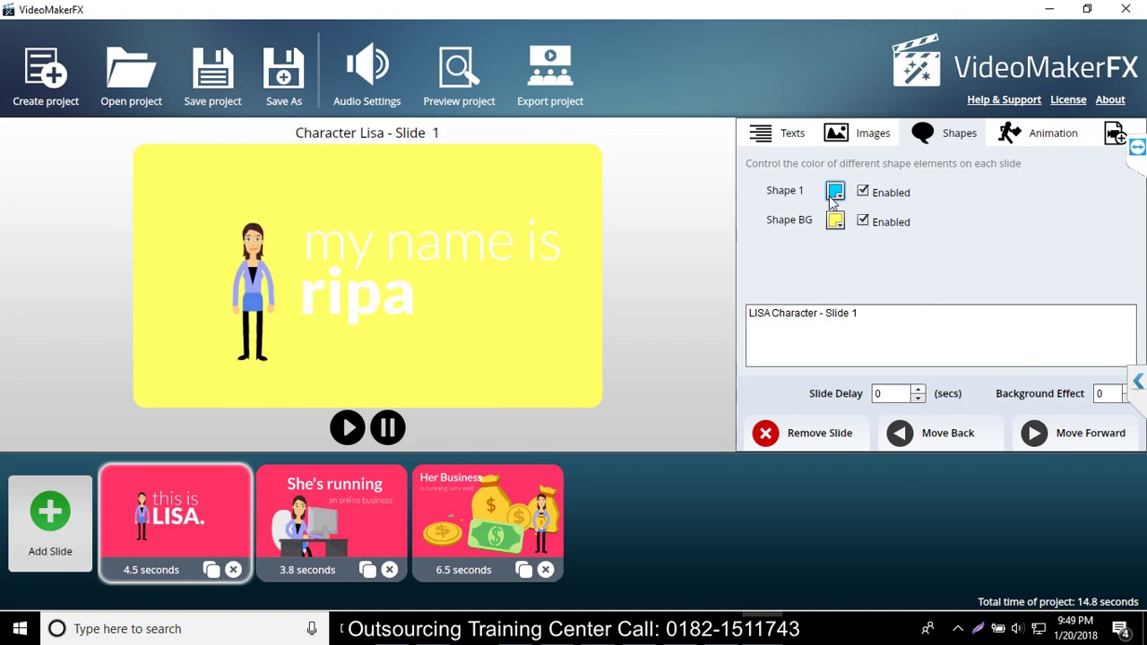
Step: Open the animation settings of slide 1
left_click(1039, 132)
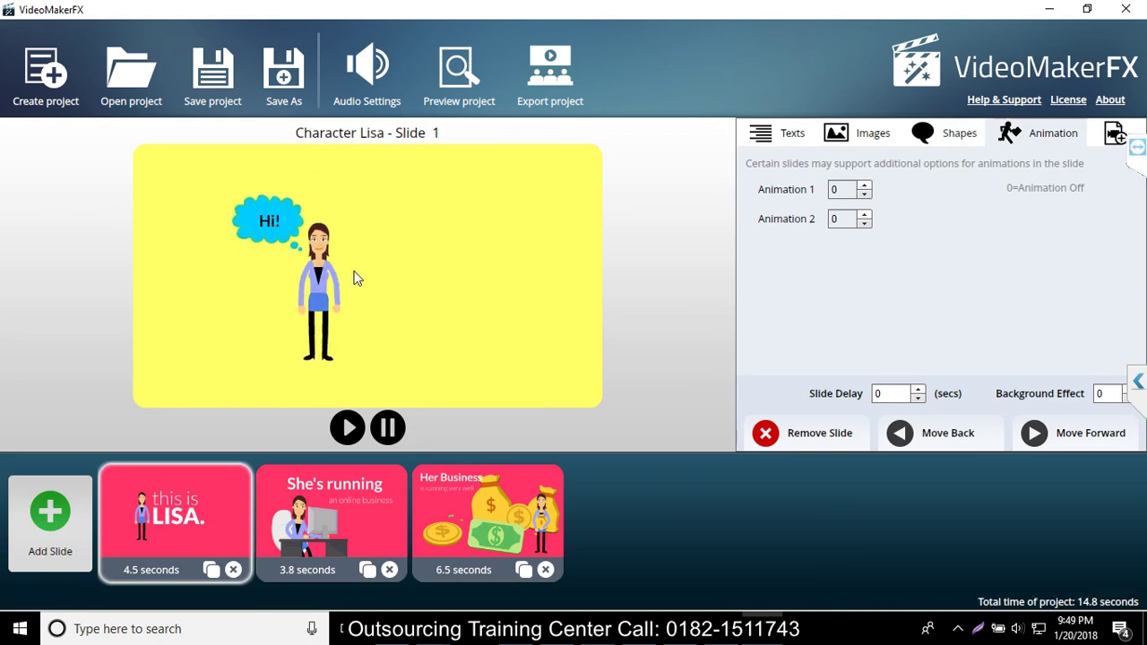
Step: Set the background image of slide 1 to background image 1.png from the background images folder on the desktop
left_click(774, 139)
left_click(860, 135)
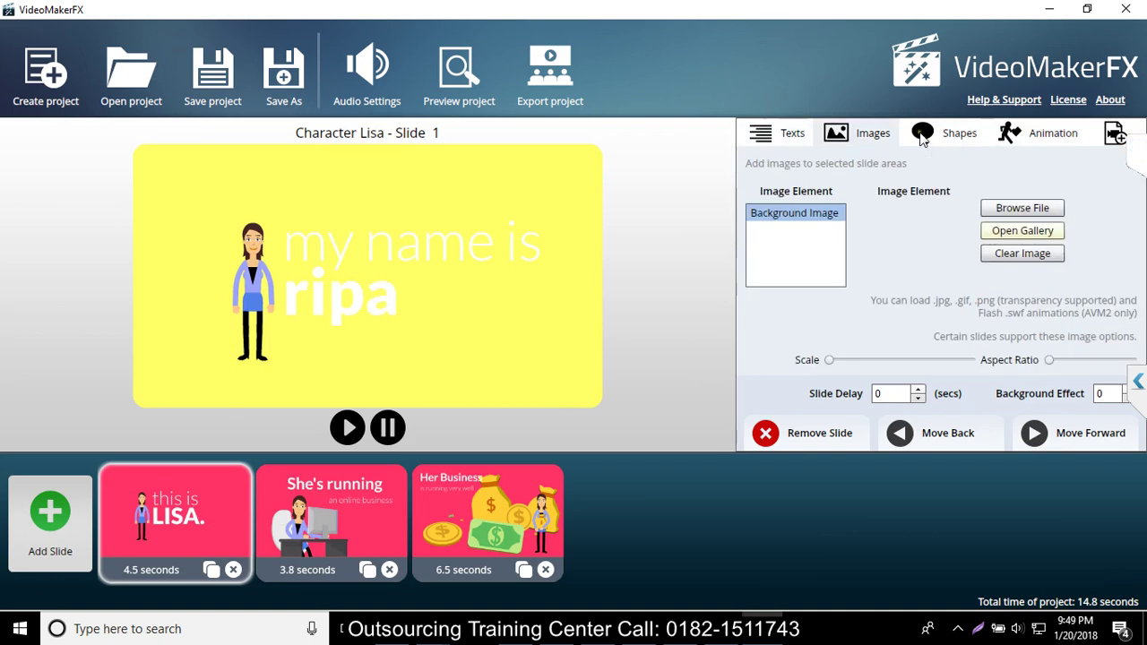
left_click(928, 135)
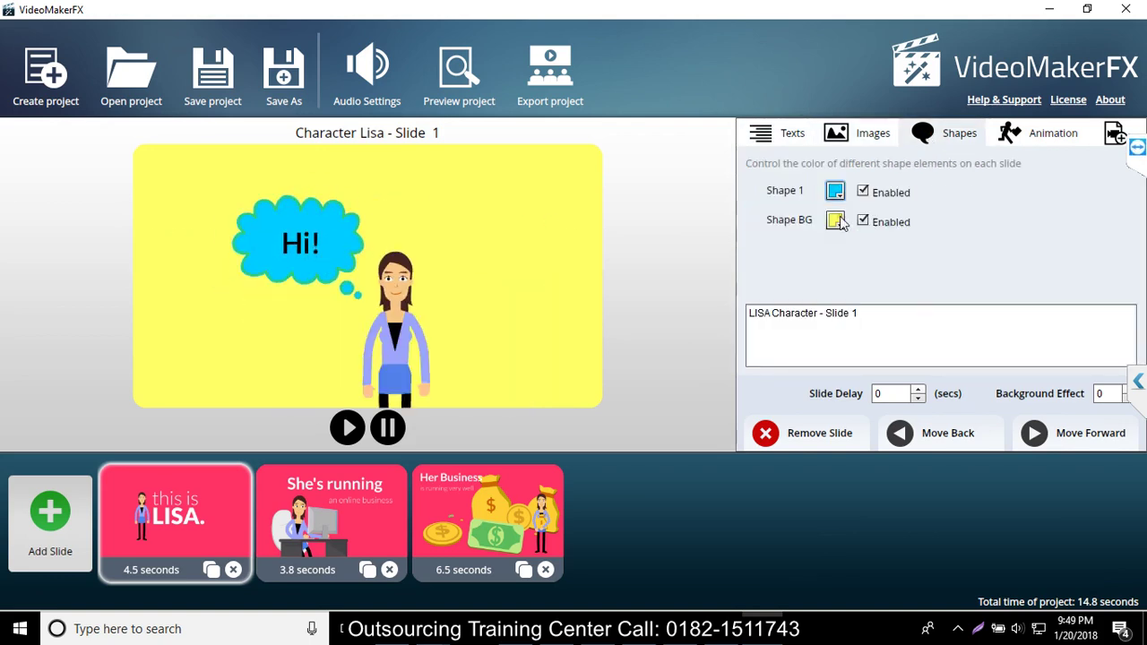
left_click(858, 134)
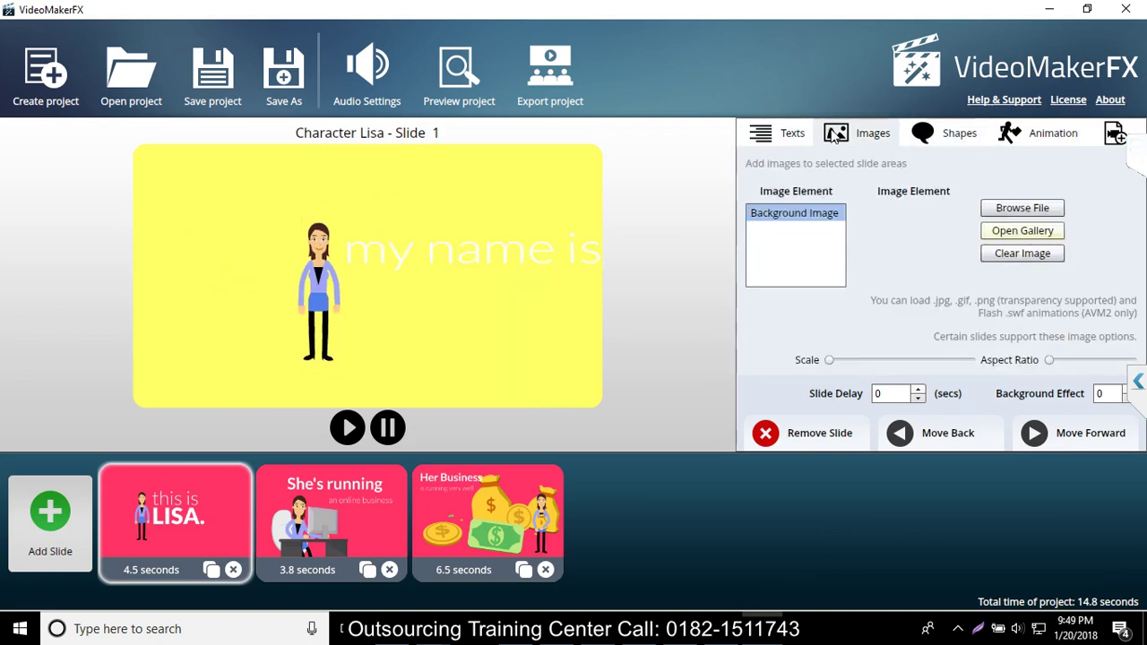
left_click(1022, 230)
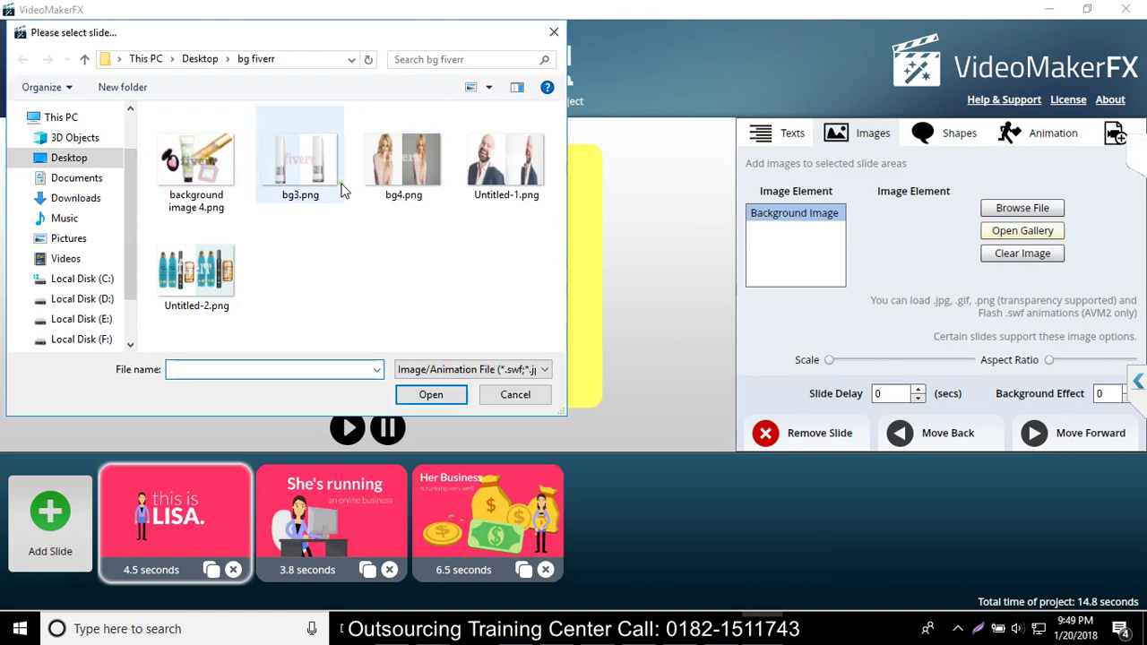
left_click(76, 167)
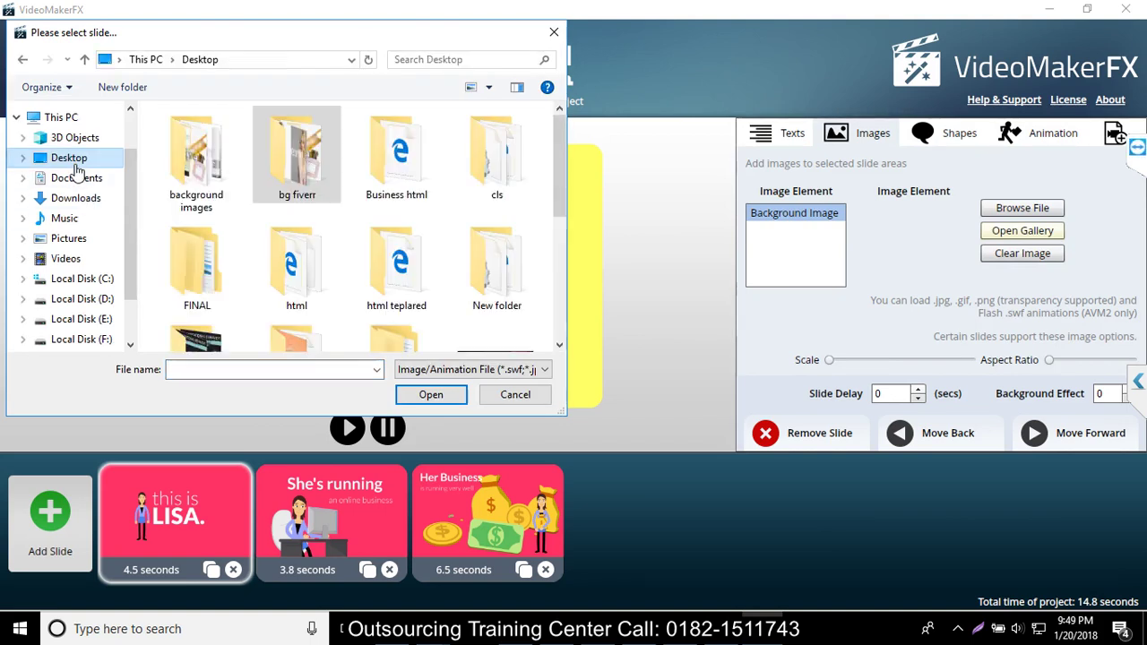
left_click(215, 197)
double_click(215, 197)
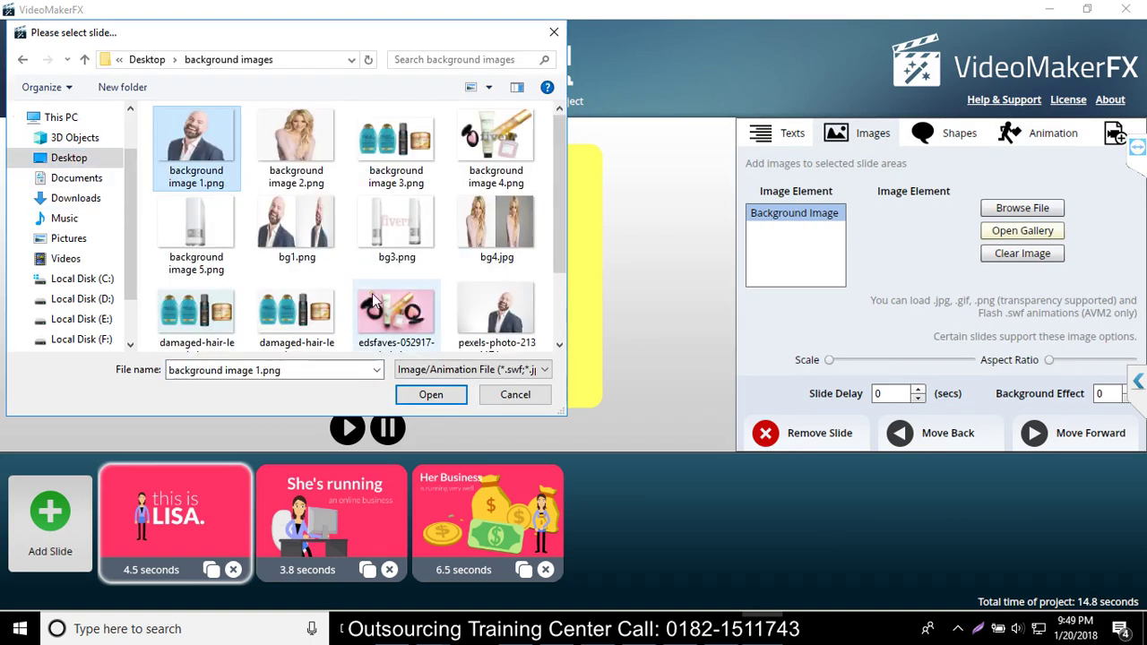
double_click(209, 189)
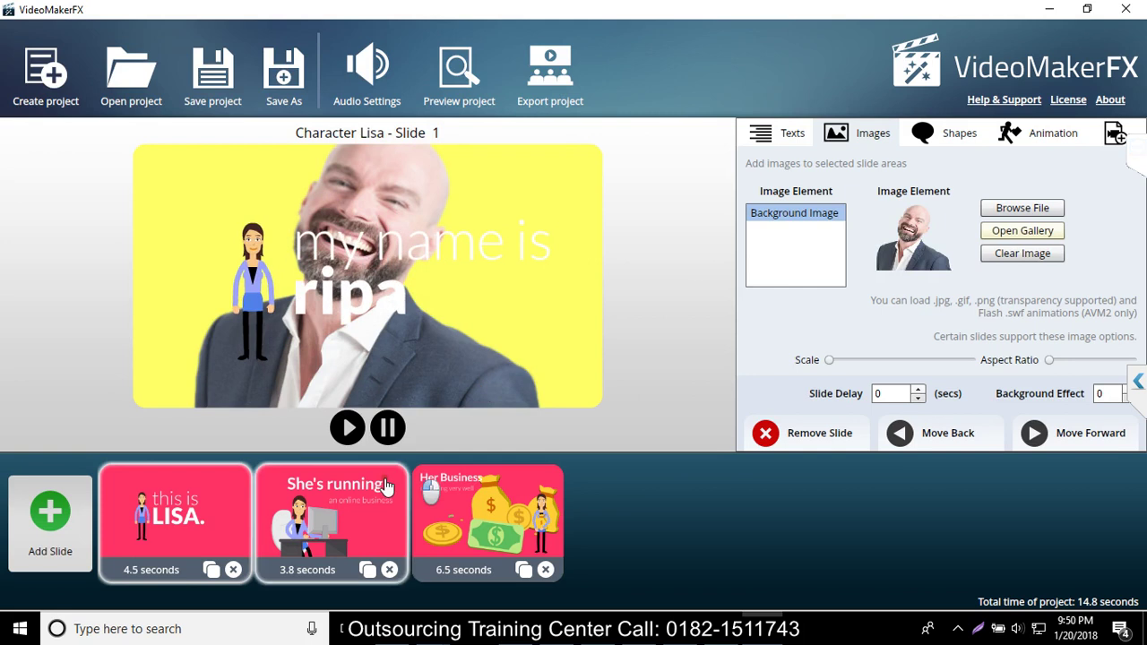
Step: Select slide 2, and enable and apply Big Smiles.mp3 as the project's first music track
left_click(315, 511)
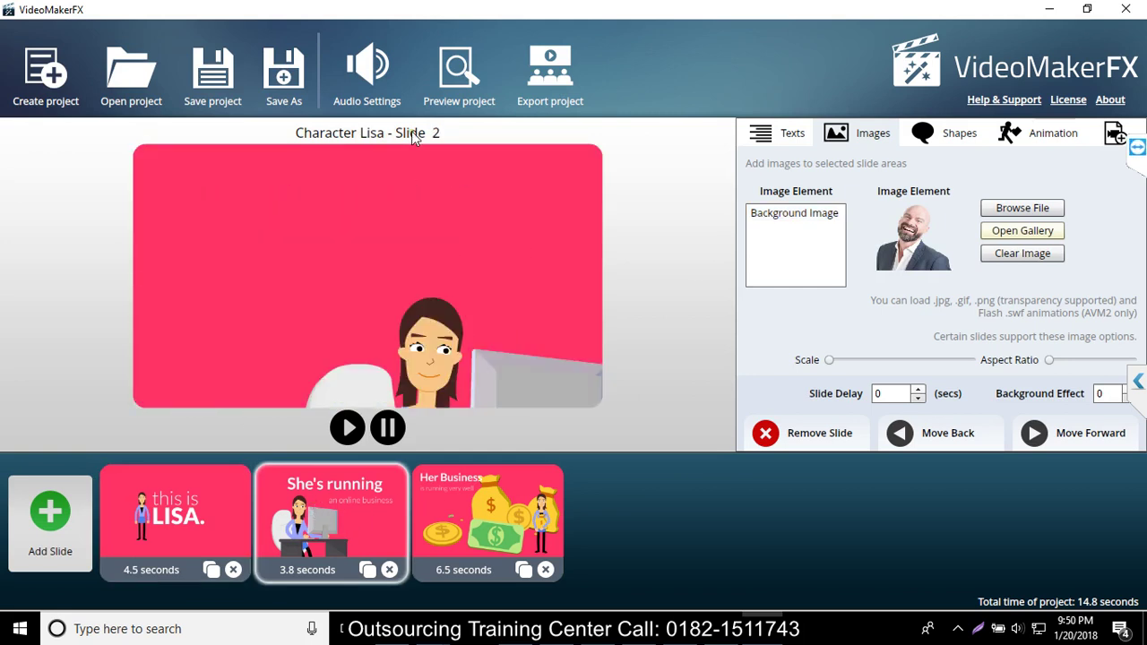
left_click(372, 76)
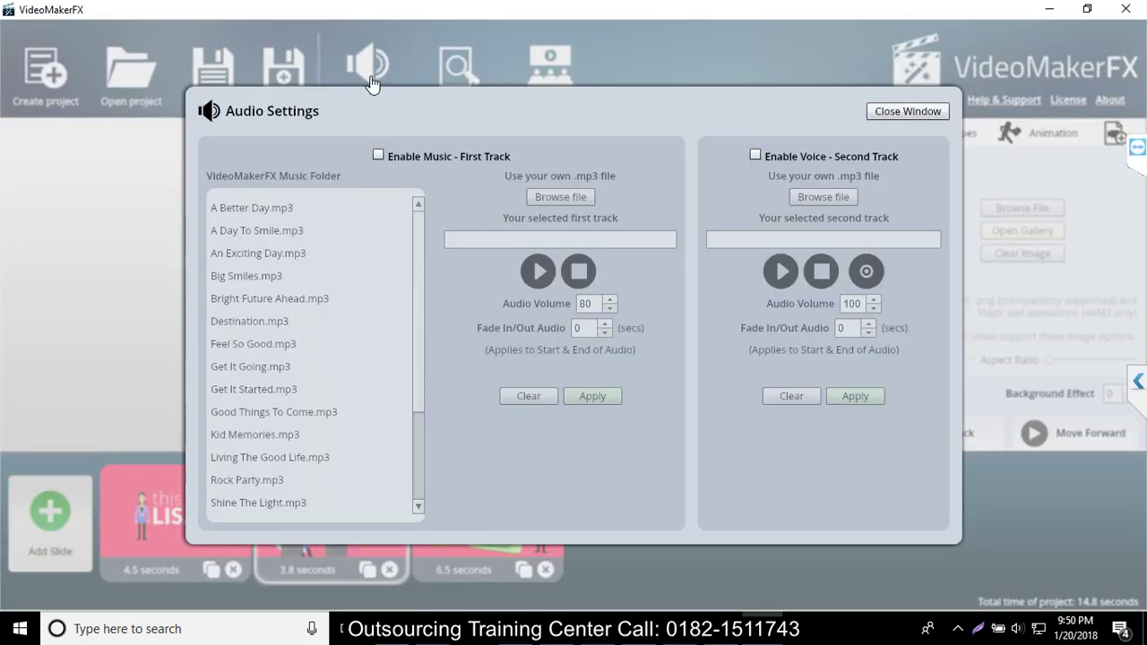
left_click(380, 155)
left_click(309, 255)
left_click(309, 276)
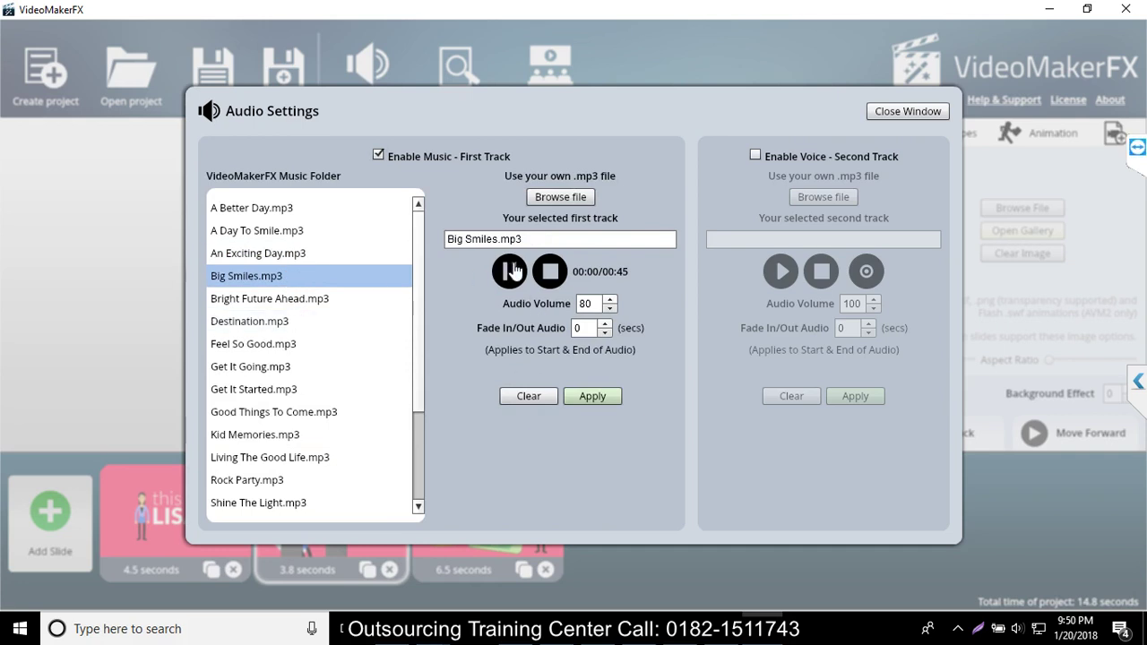
left_click(599, 395)
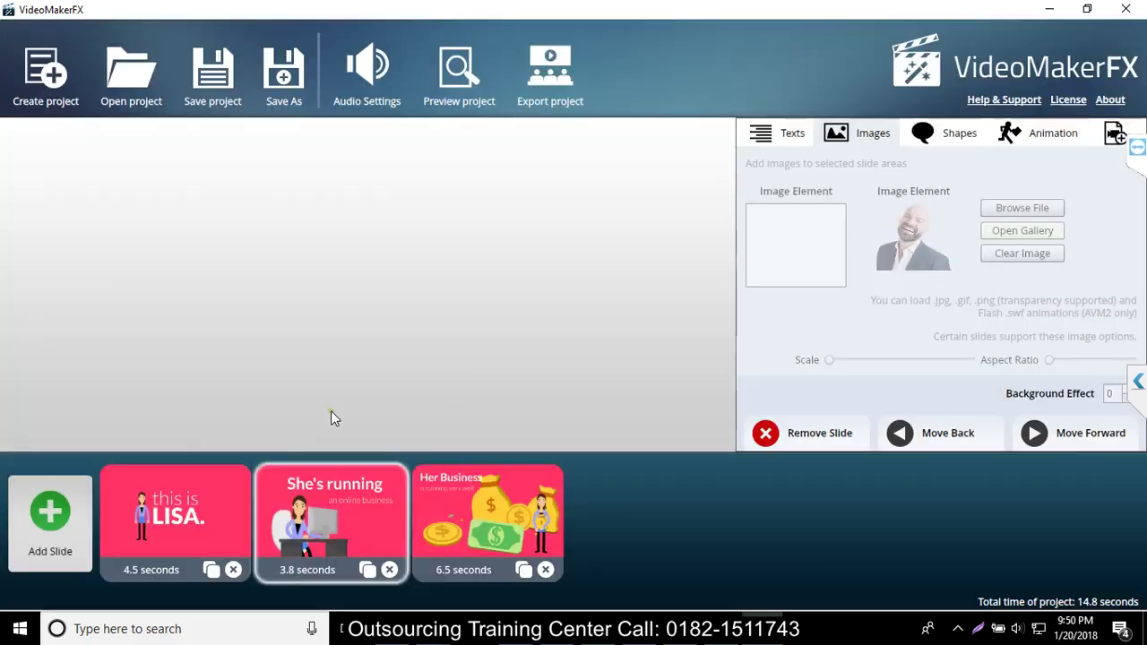
Step: Start exporting the three-slide project to an MP4 video file
left_click(534, 79)
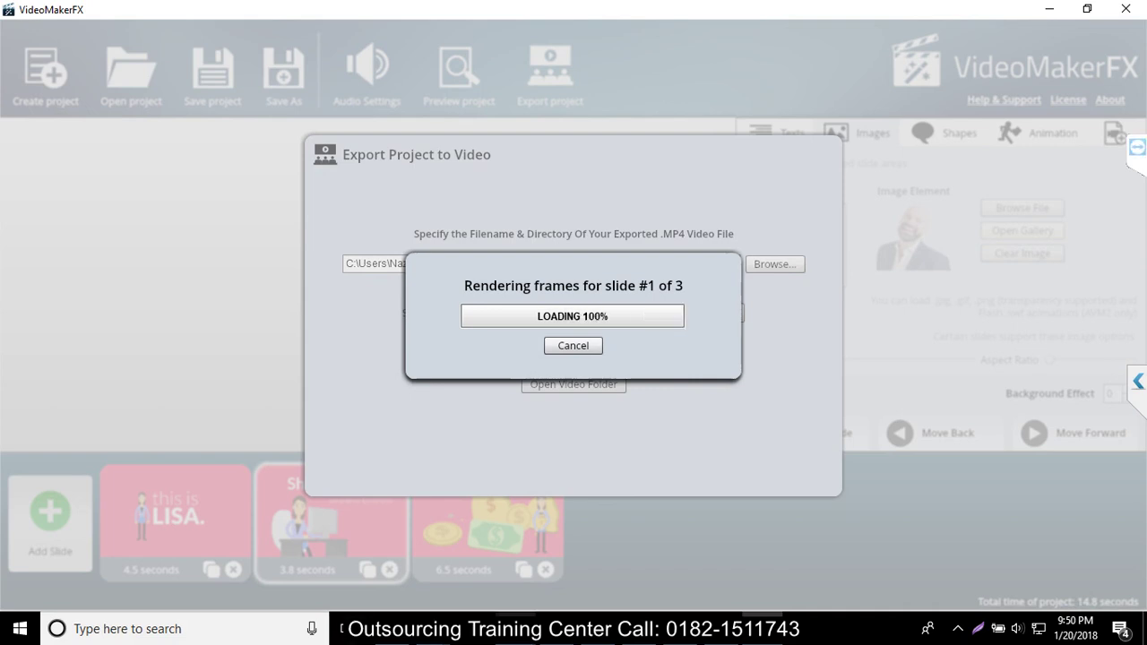
mouse_move(556, 629)
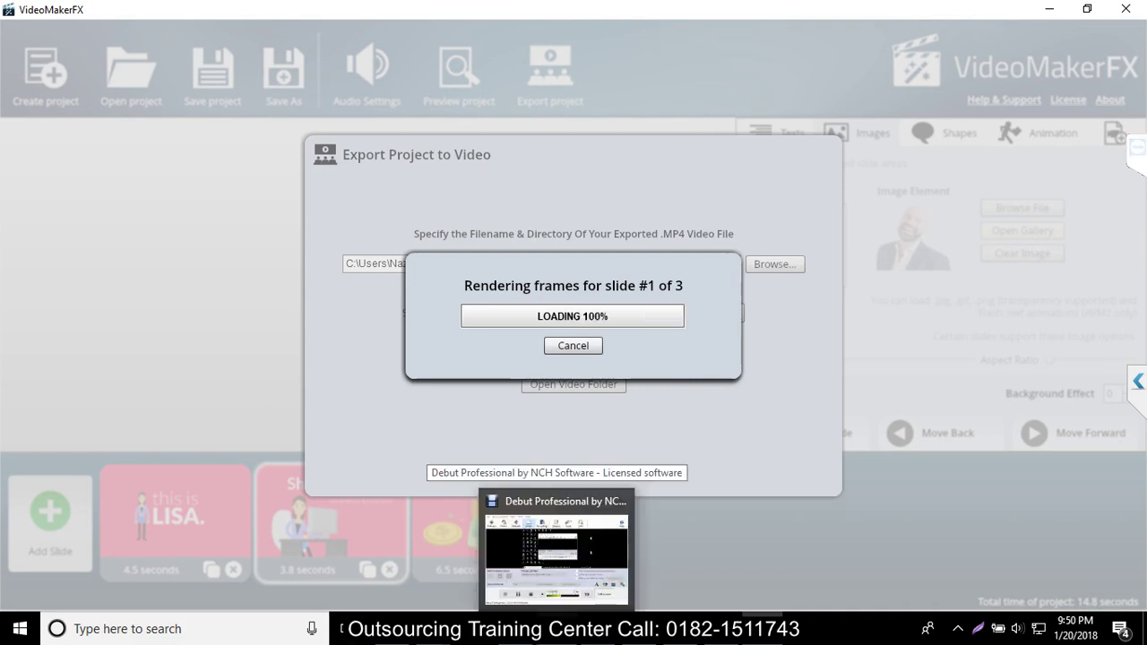